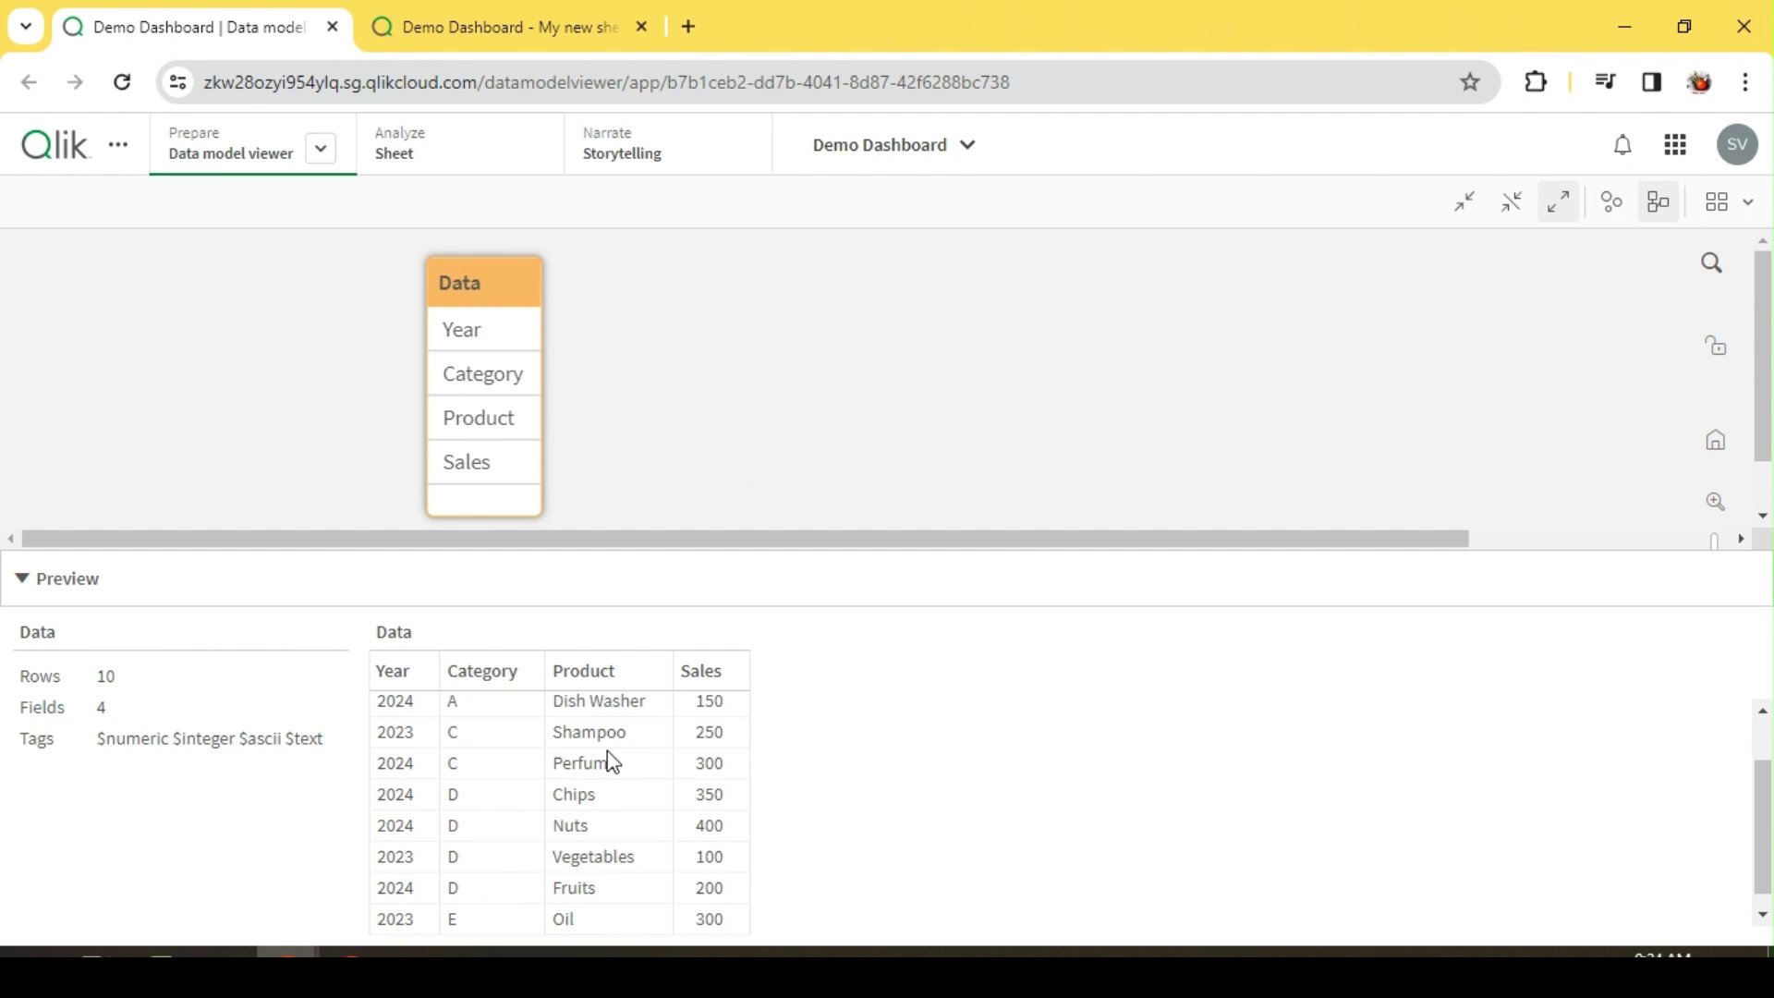
Switch to the 'My new sheet (1)' tab, dismiss the Prepare menu, and enter sheet editing
{"action": "scroll", "coordinate": [612, 762], "scroll_direction": "up", "scroll_amount": 1}
{"action": "scroll", "coordinate": [444, 732], "scroll_direction": "down", "scroll_amount": 1}
{"action": "scroll", "coordinate": [413, 836], "scroll_direction": "up", "scroll_amount": 1}
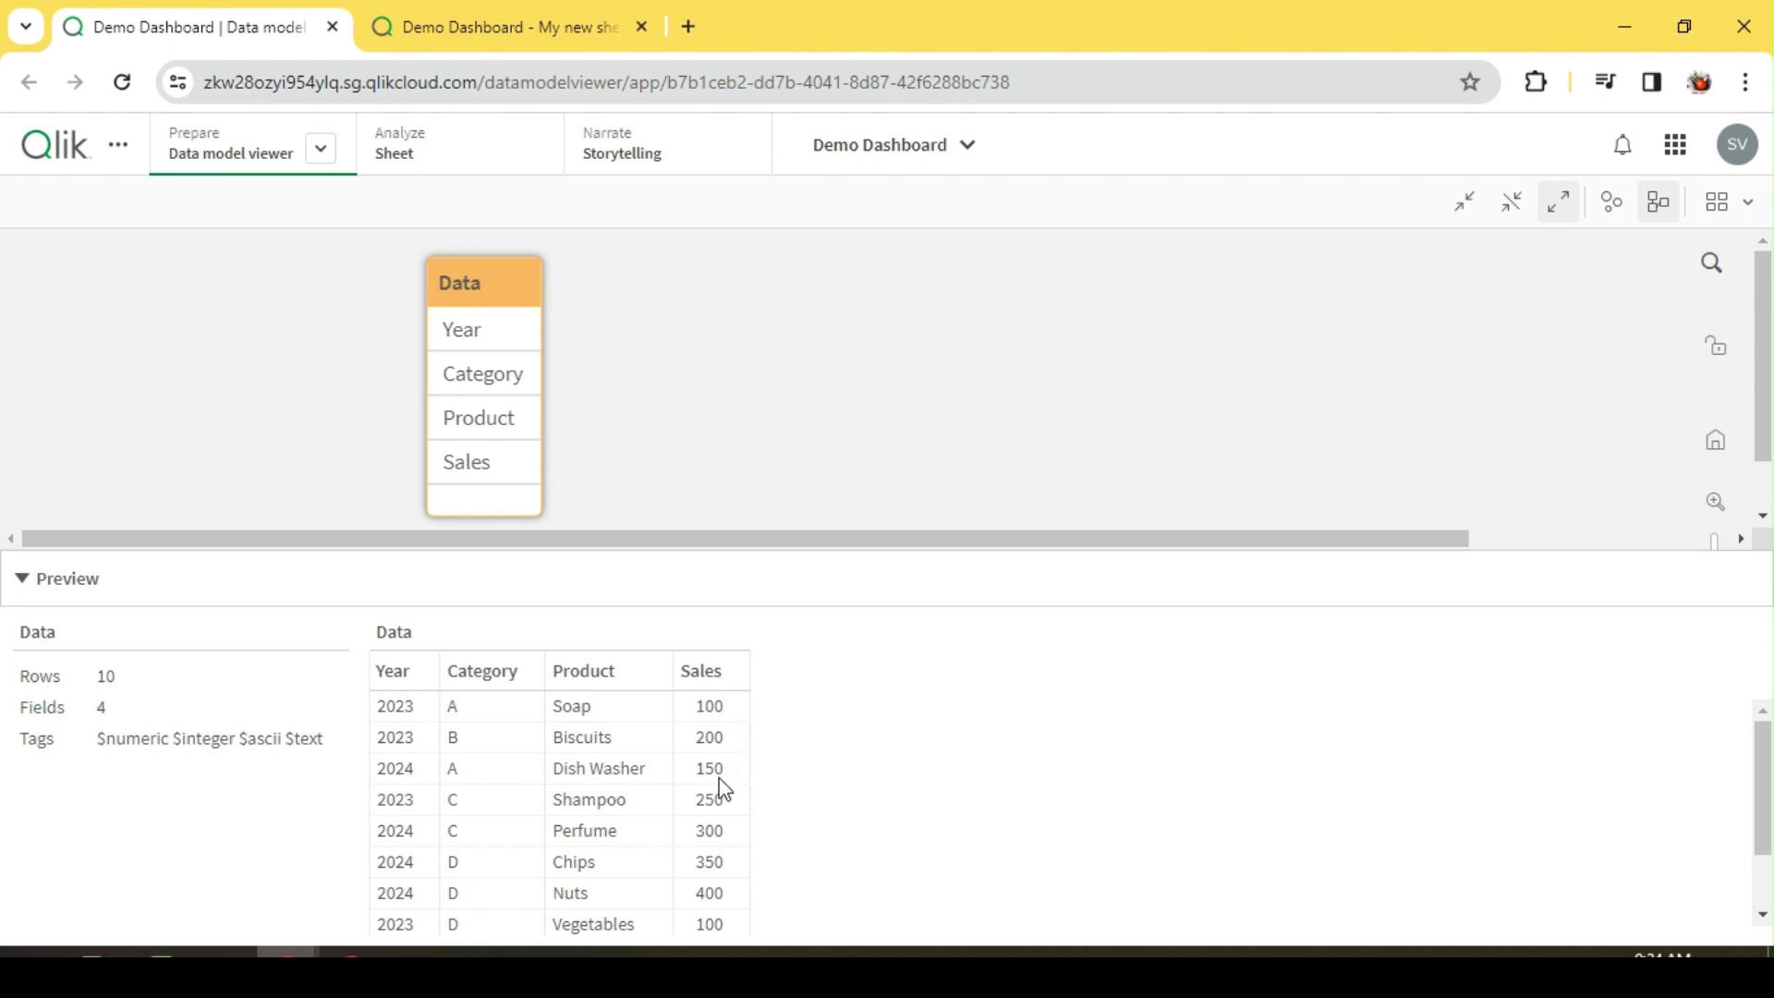
{"action": "scroll", "coordinate": [724, 790], "scroll_direction": "down", "scroll_amount": 1}
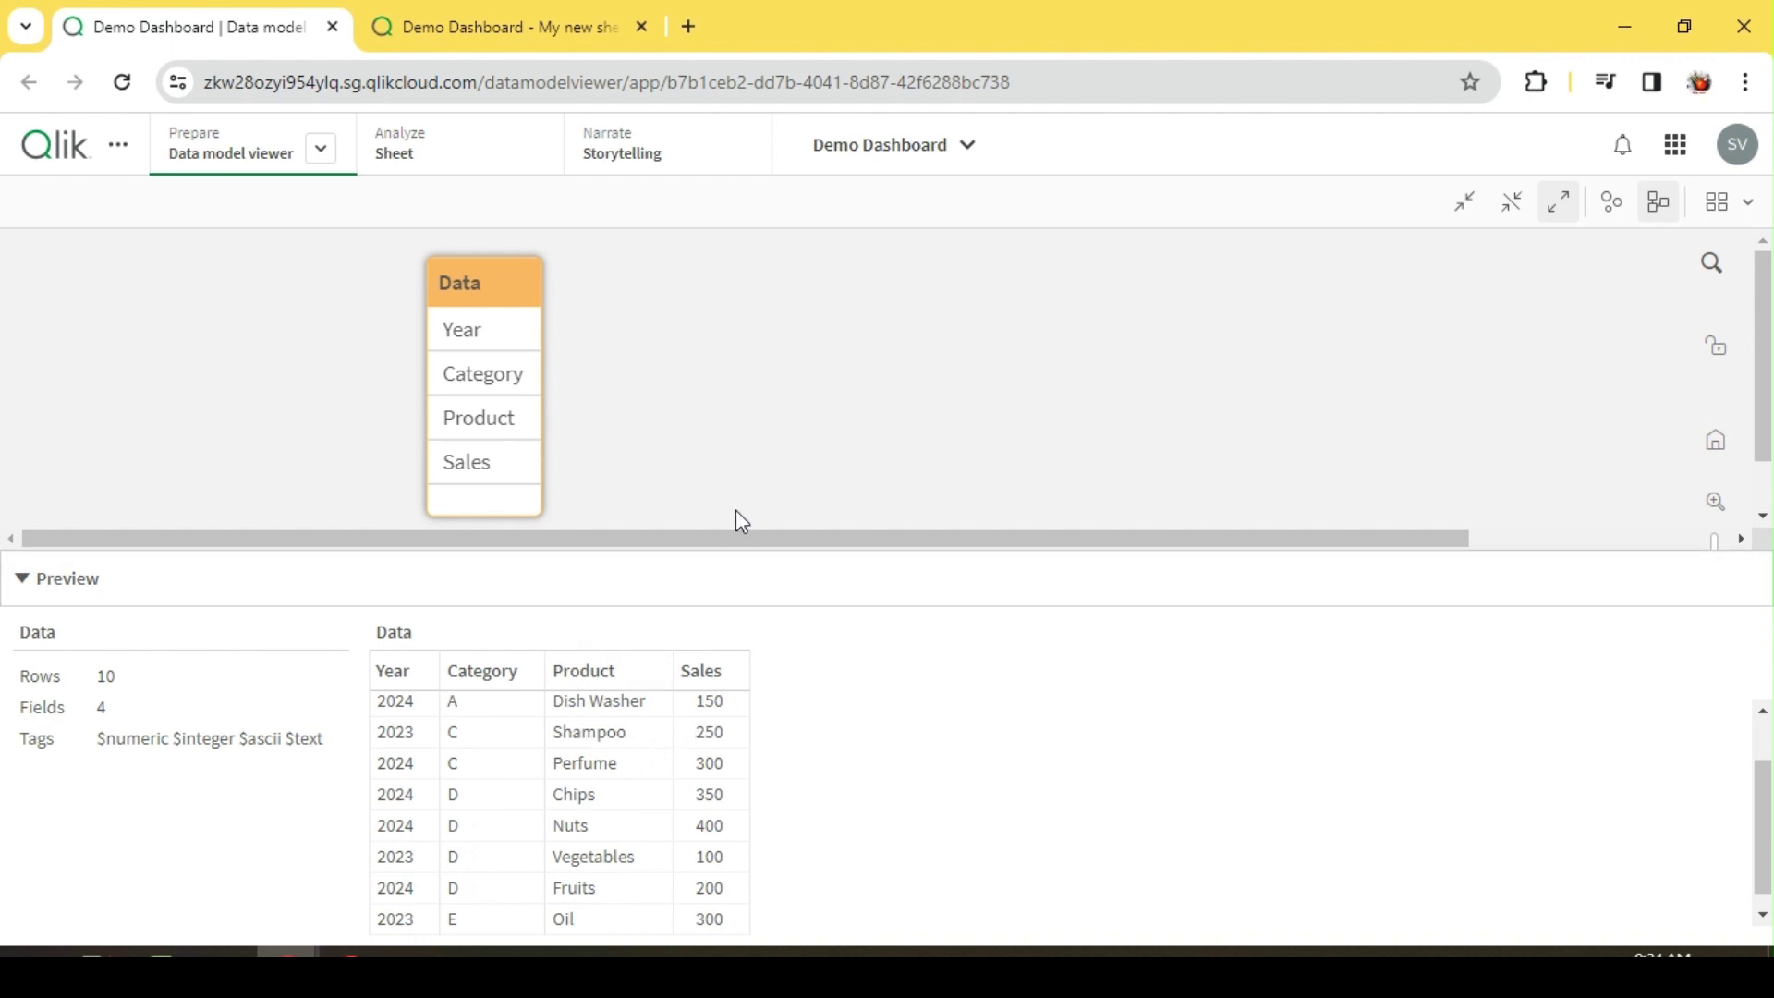
{"action": "left_click", "coordinate": [458, 28]}
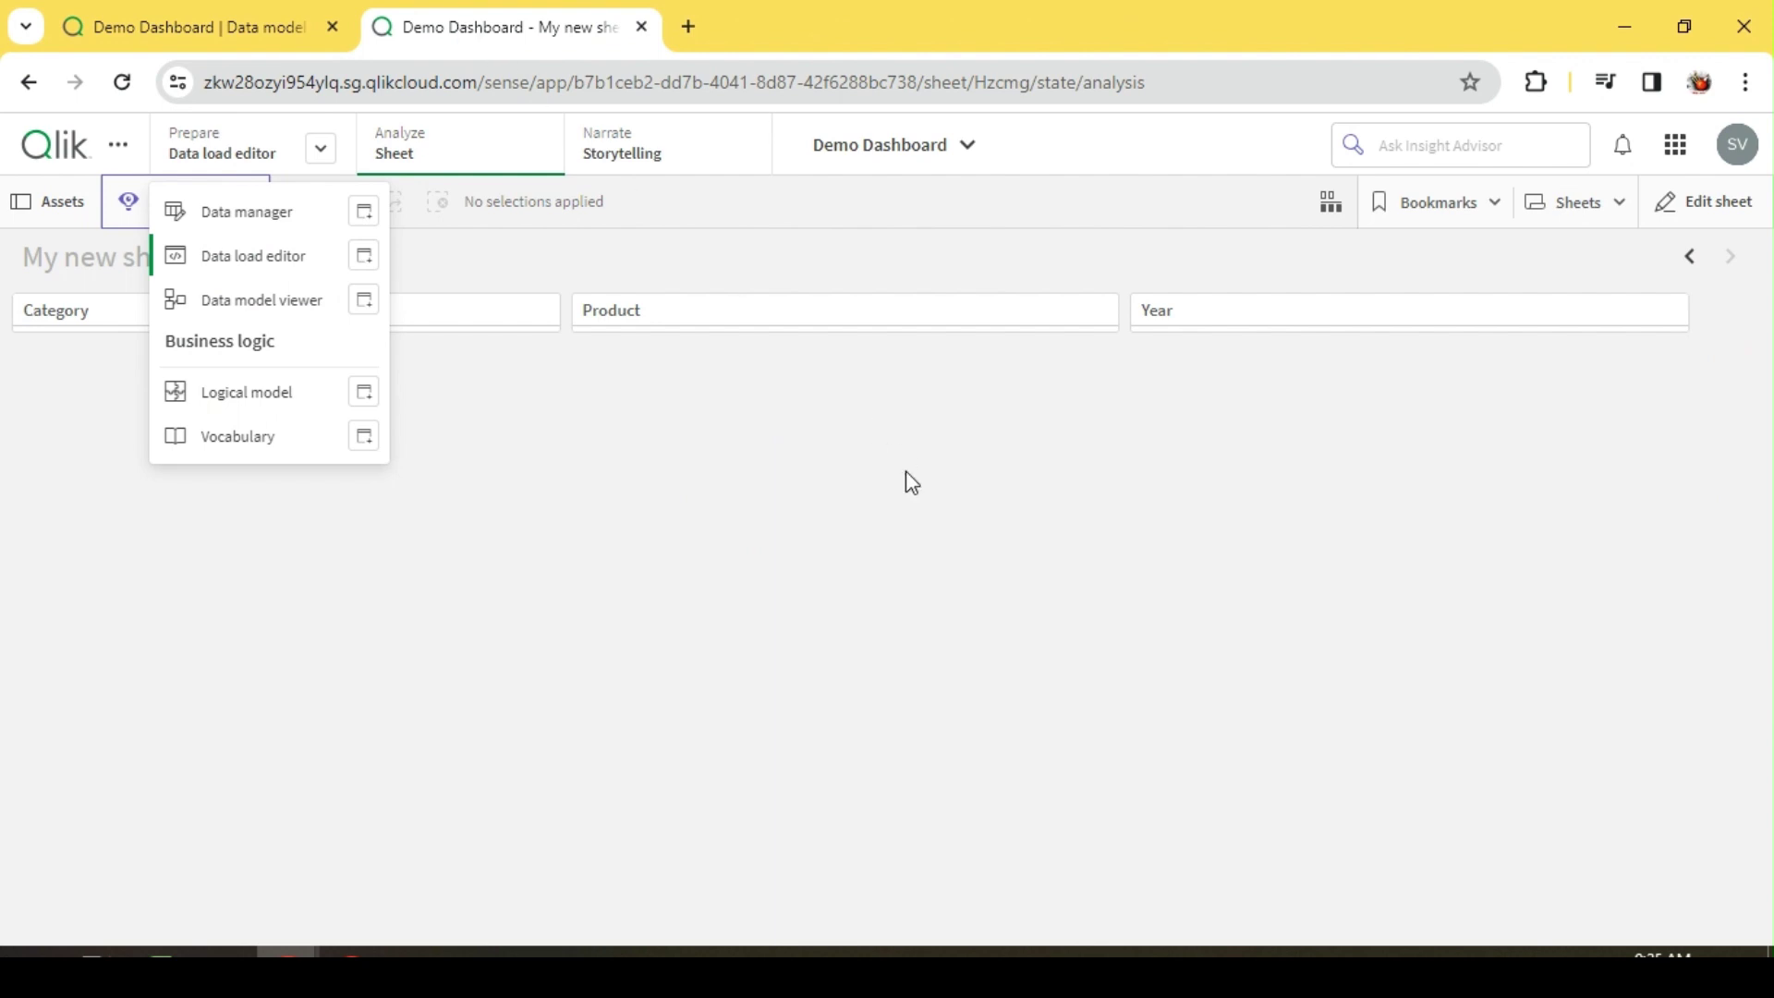
{"action": "left_click", "coordinate": [1279, 462]}
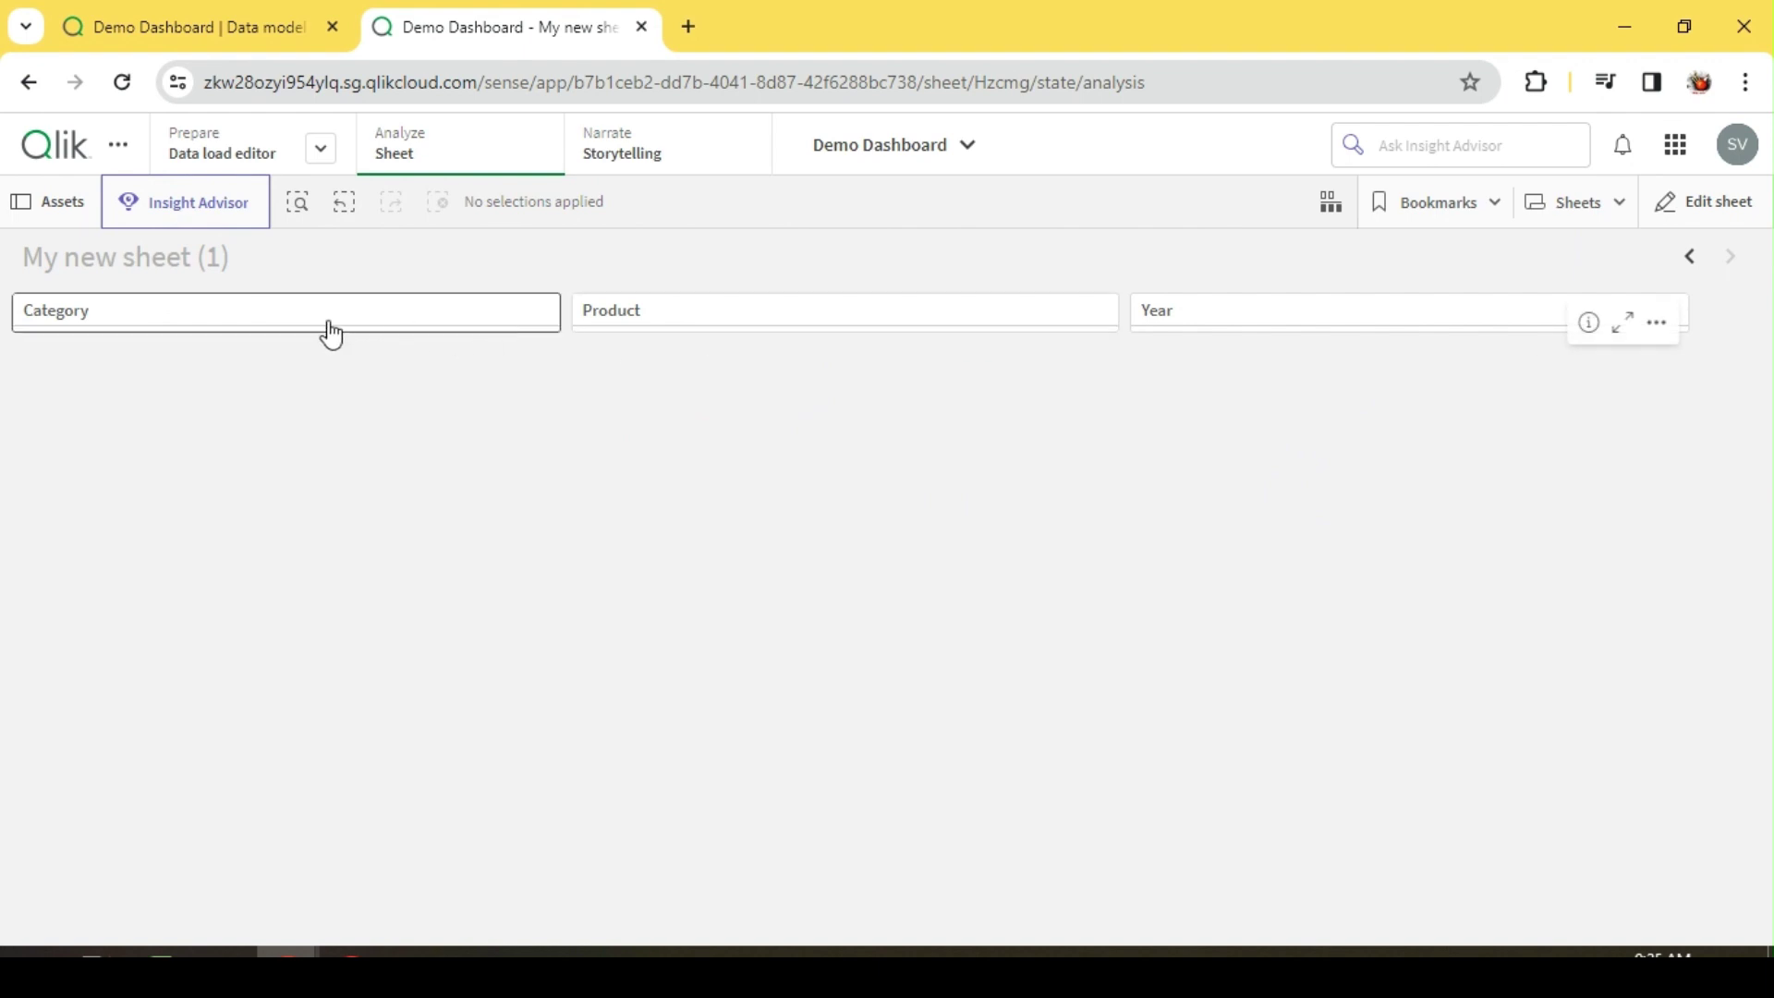
{"action": "left_click", "coordinate": [1695, 205]}
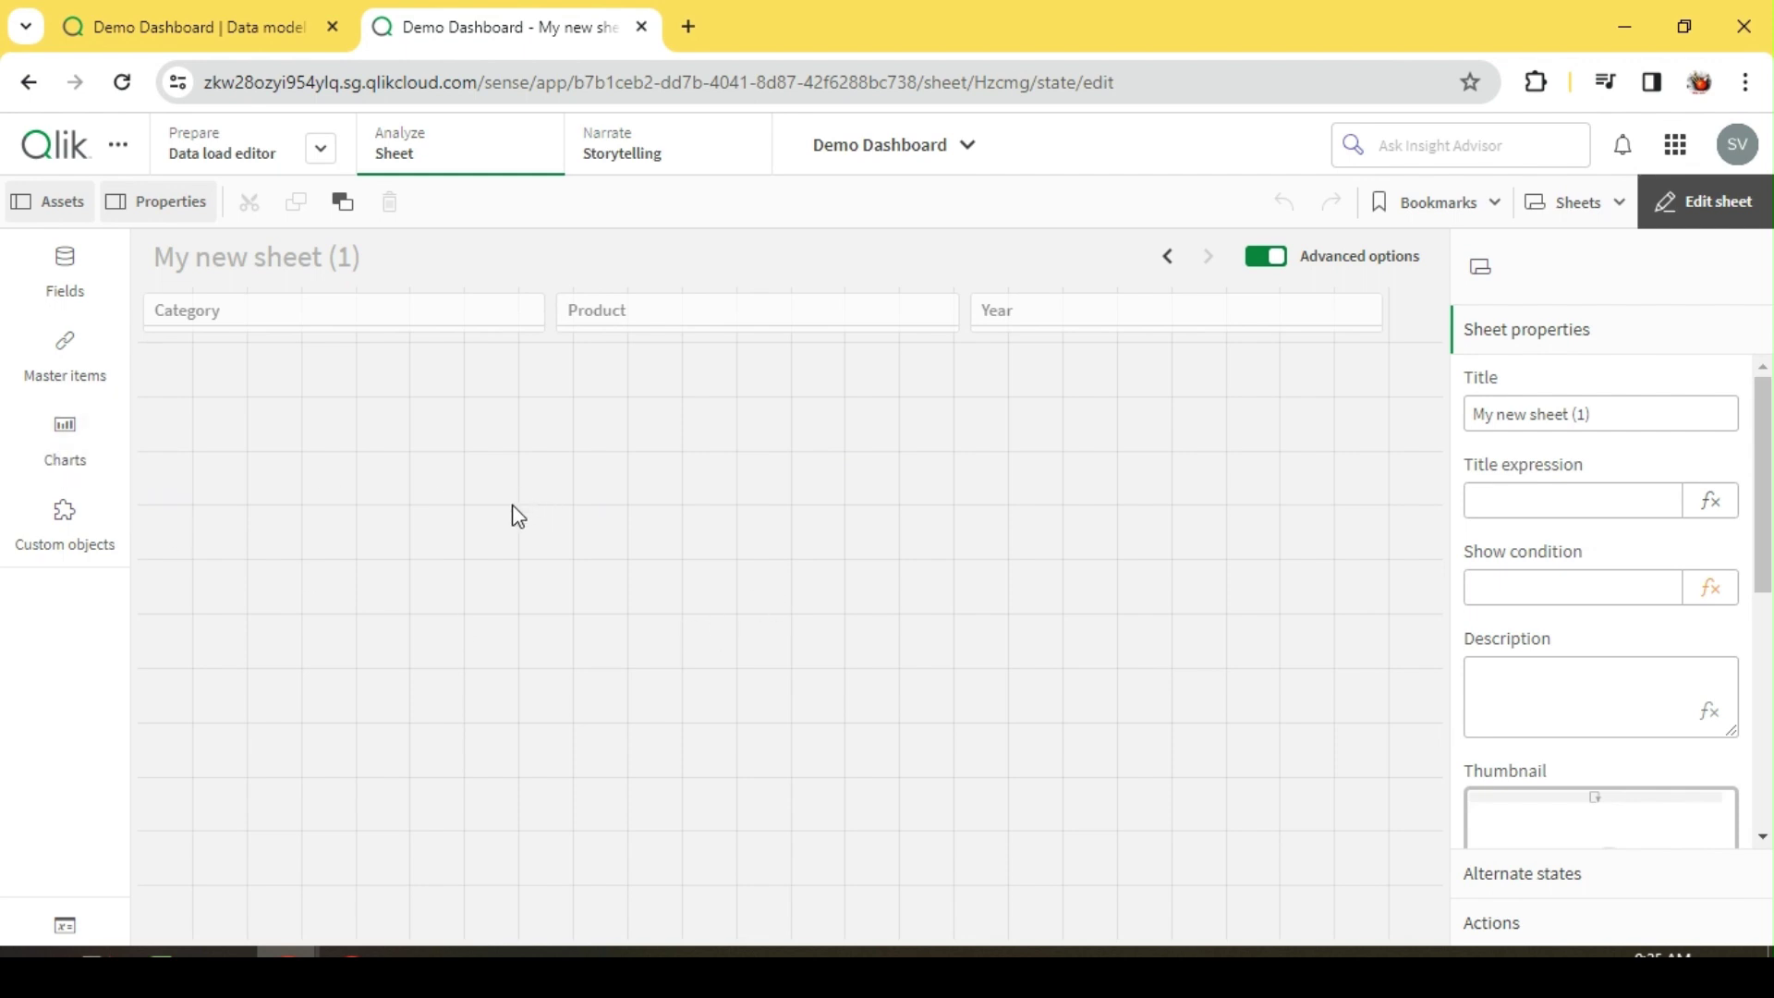
Place a KPI at the sheet's top-left with the measure Sum(Sales)
{"action": "left_click", "coordinate": [59, 458]}
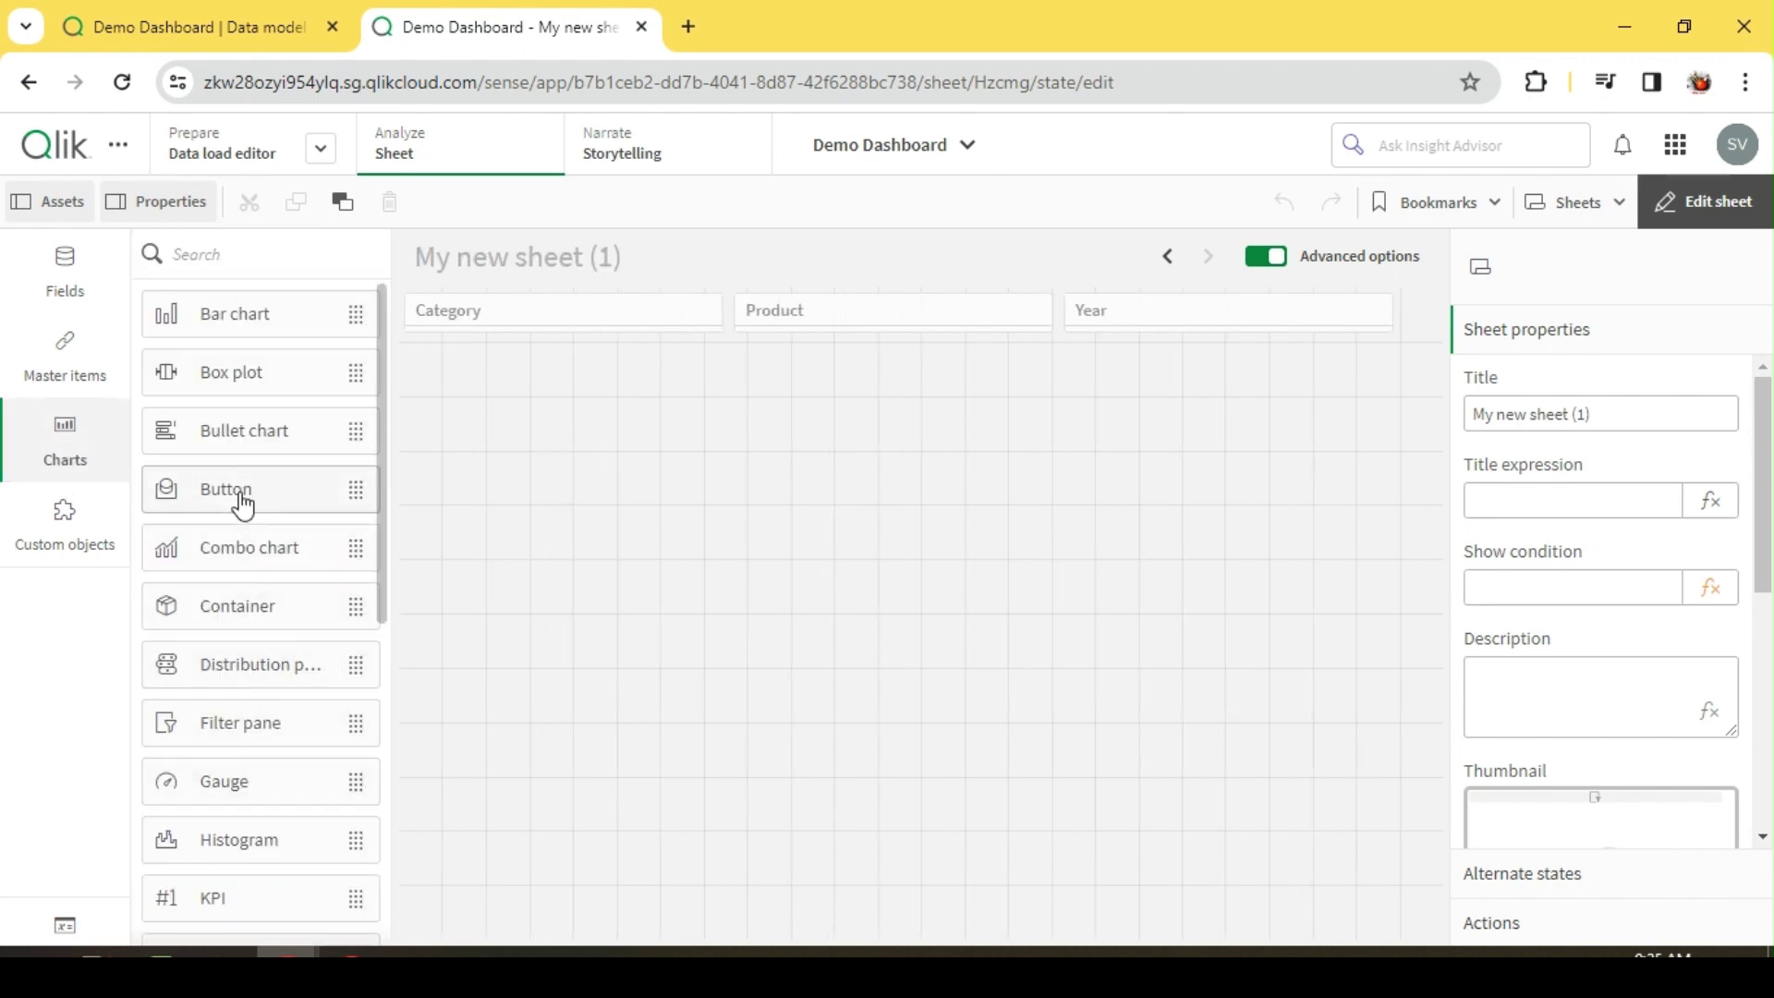
{"action": "scroll", "coordinate": [221, 794], "scroll_direction": "down", "scroll_amount": 2}
{"action": "scroll", "coordinate": [221, 794], "scroll_direction": "down", "scroll_amount": 3}
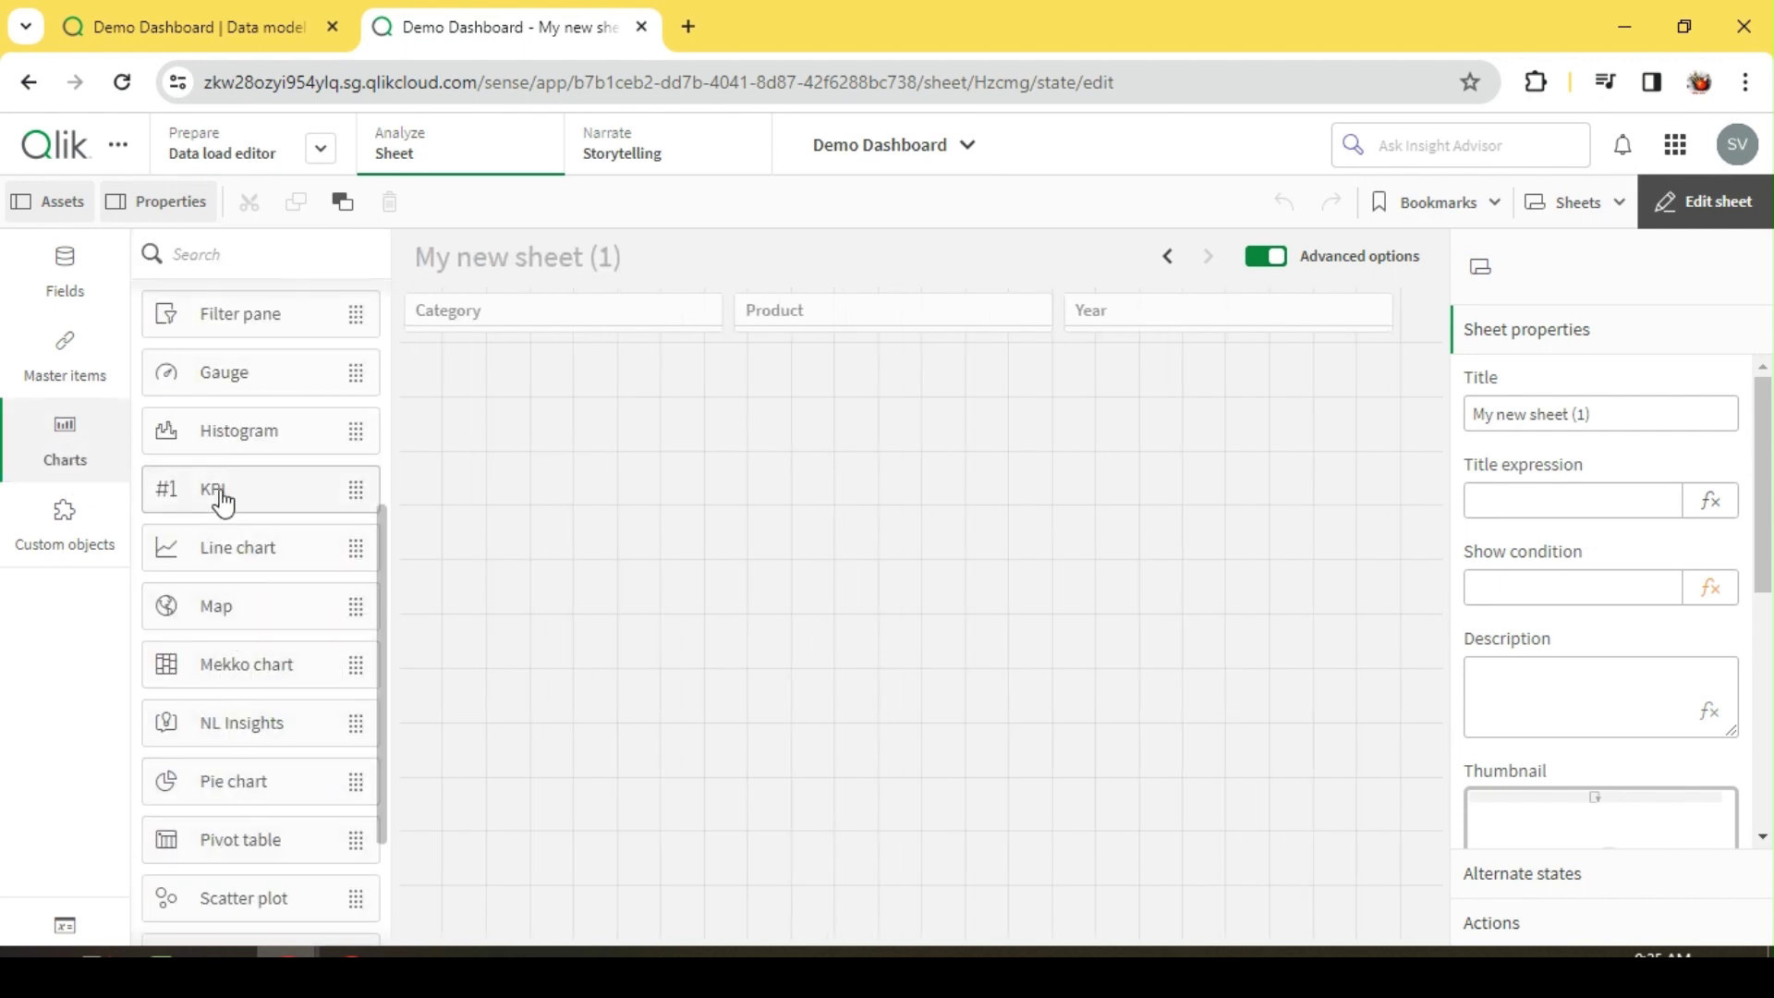
{"action": "left_click_drag", "start_coordinate": [671, 467], "coordinate": [665, 464]}
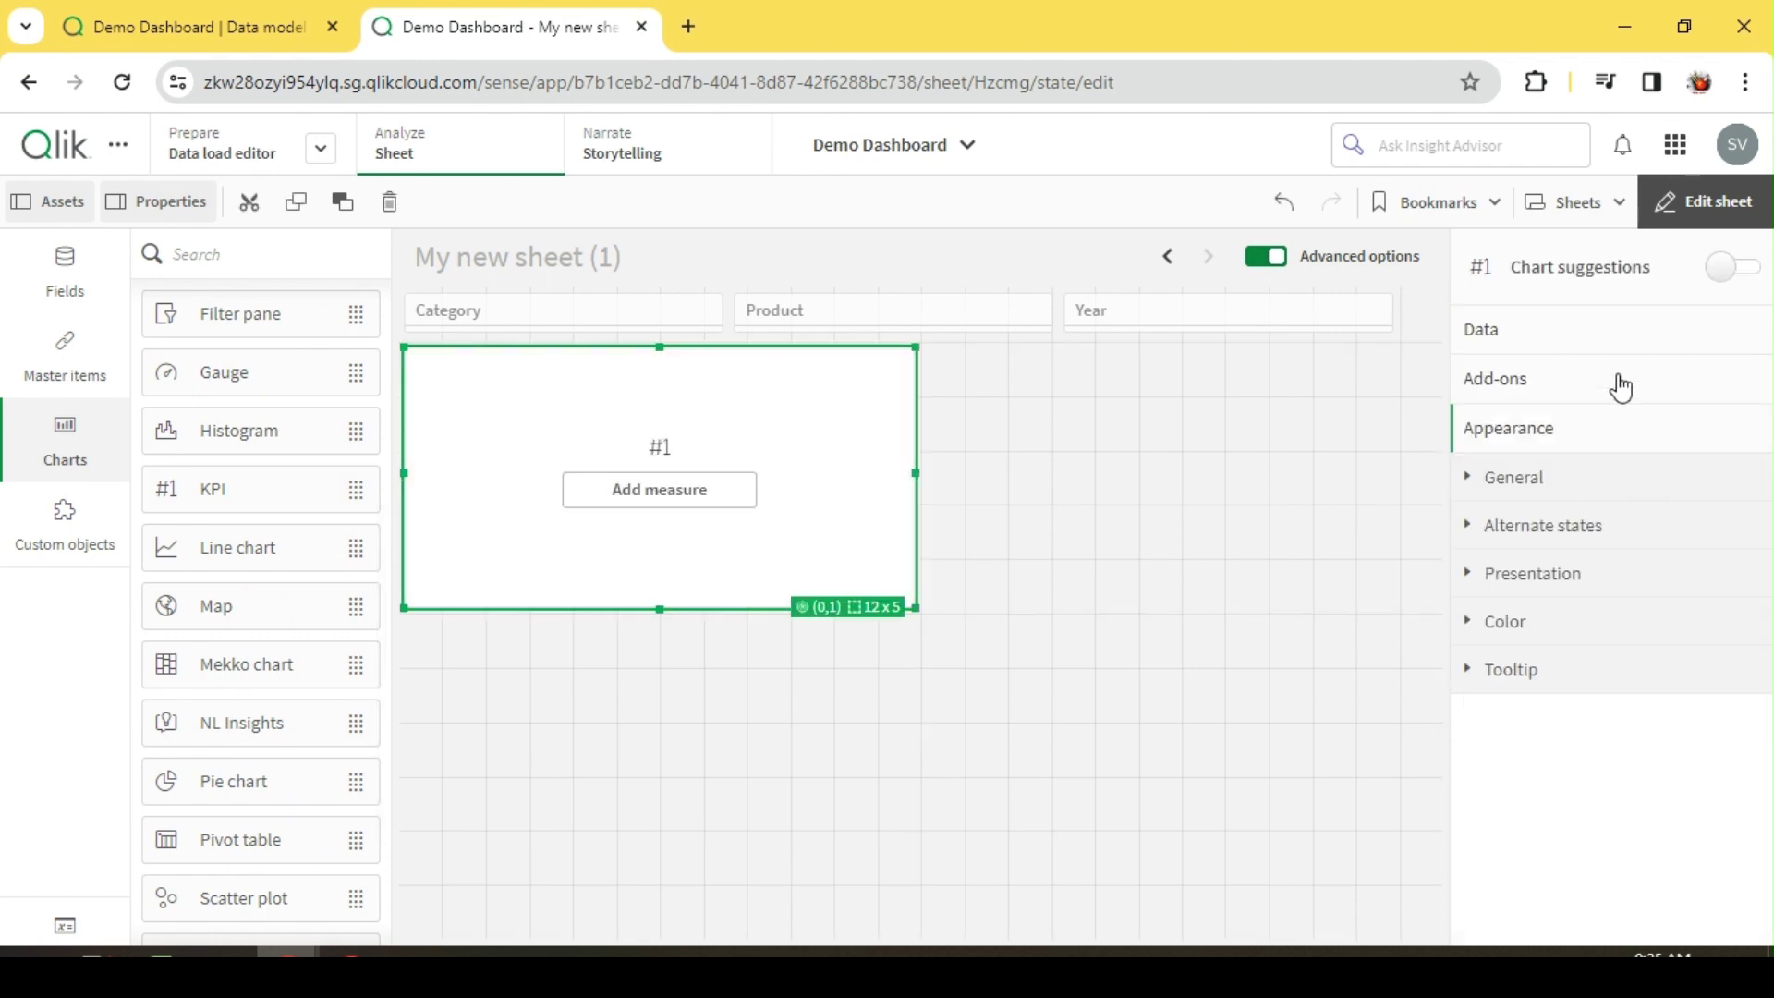
{"action": "left_click", "coordinate": [1583, 443]}
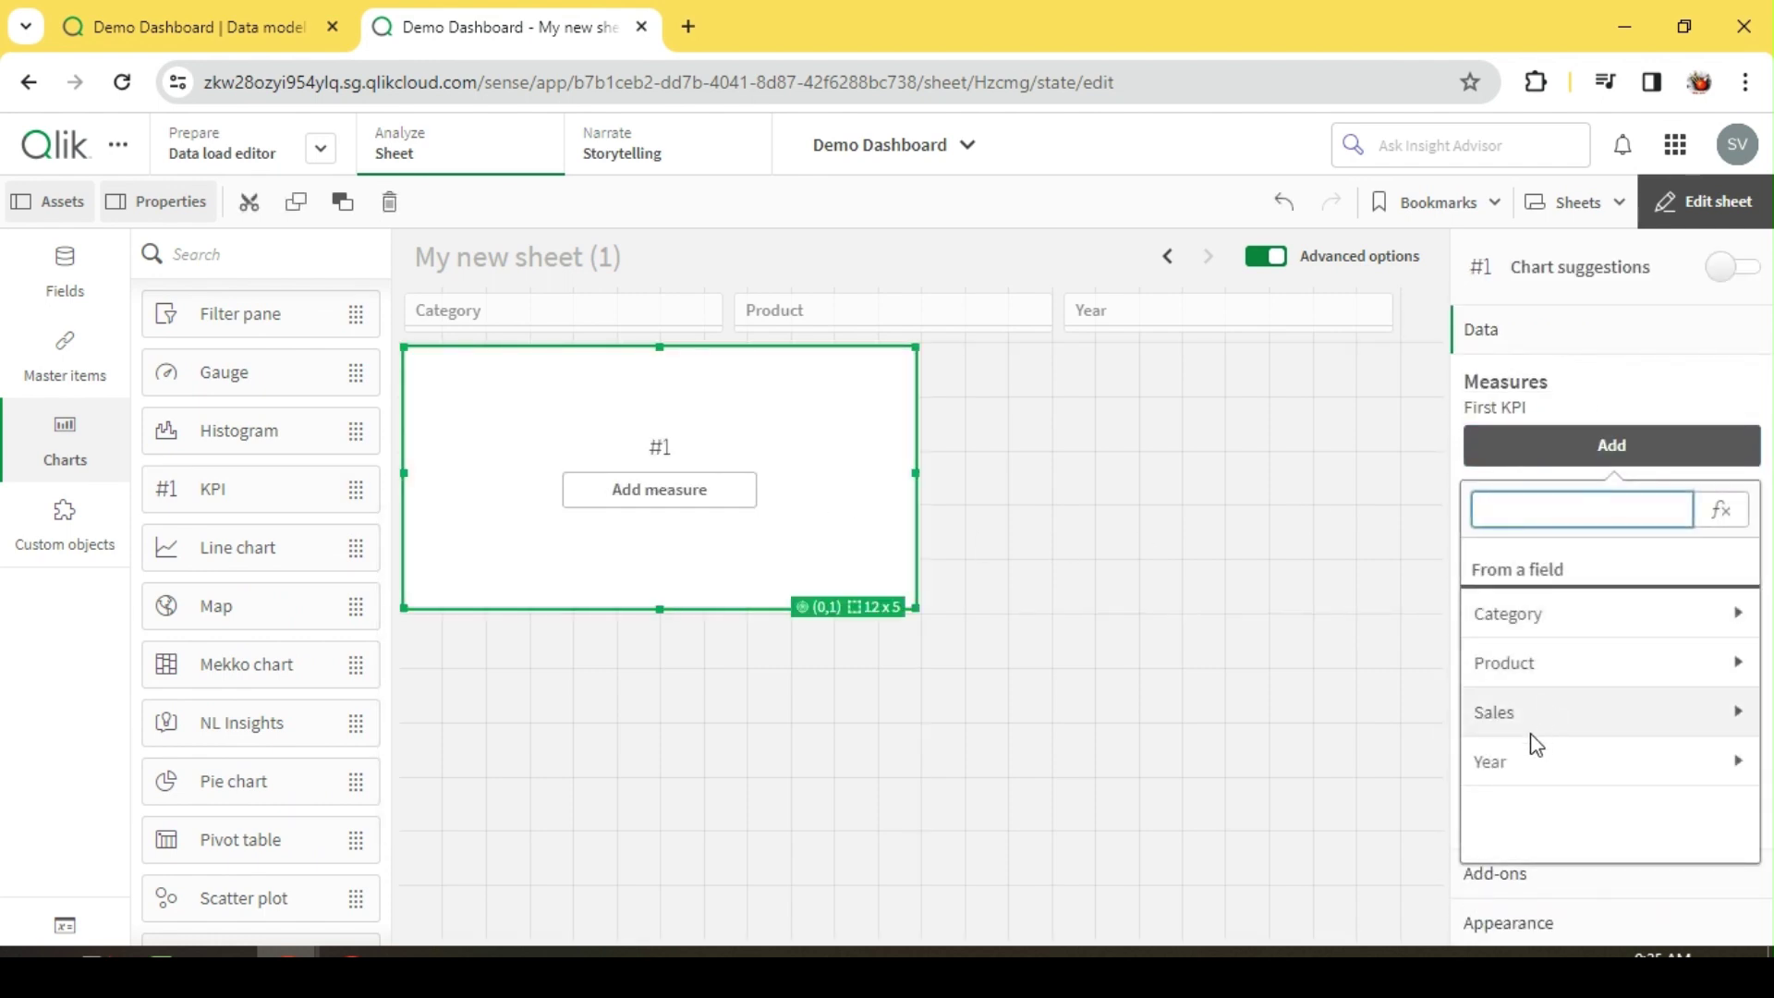
{"action": "left_click", "coordinate": [1529, 730]}
{"action": "left_click", "coordinate": [1556, 596]}
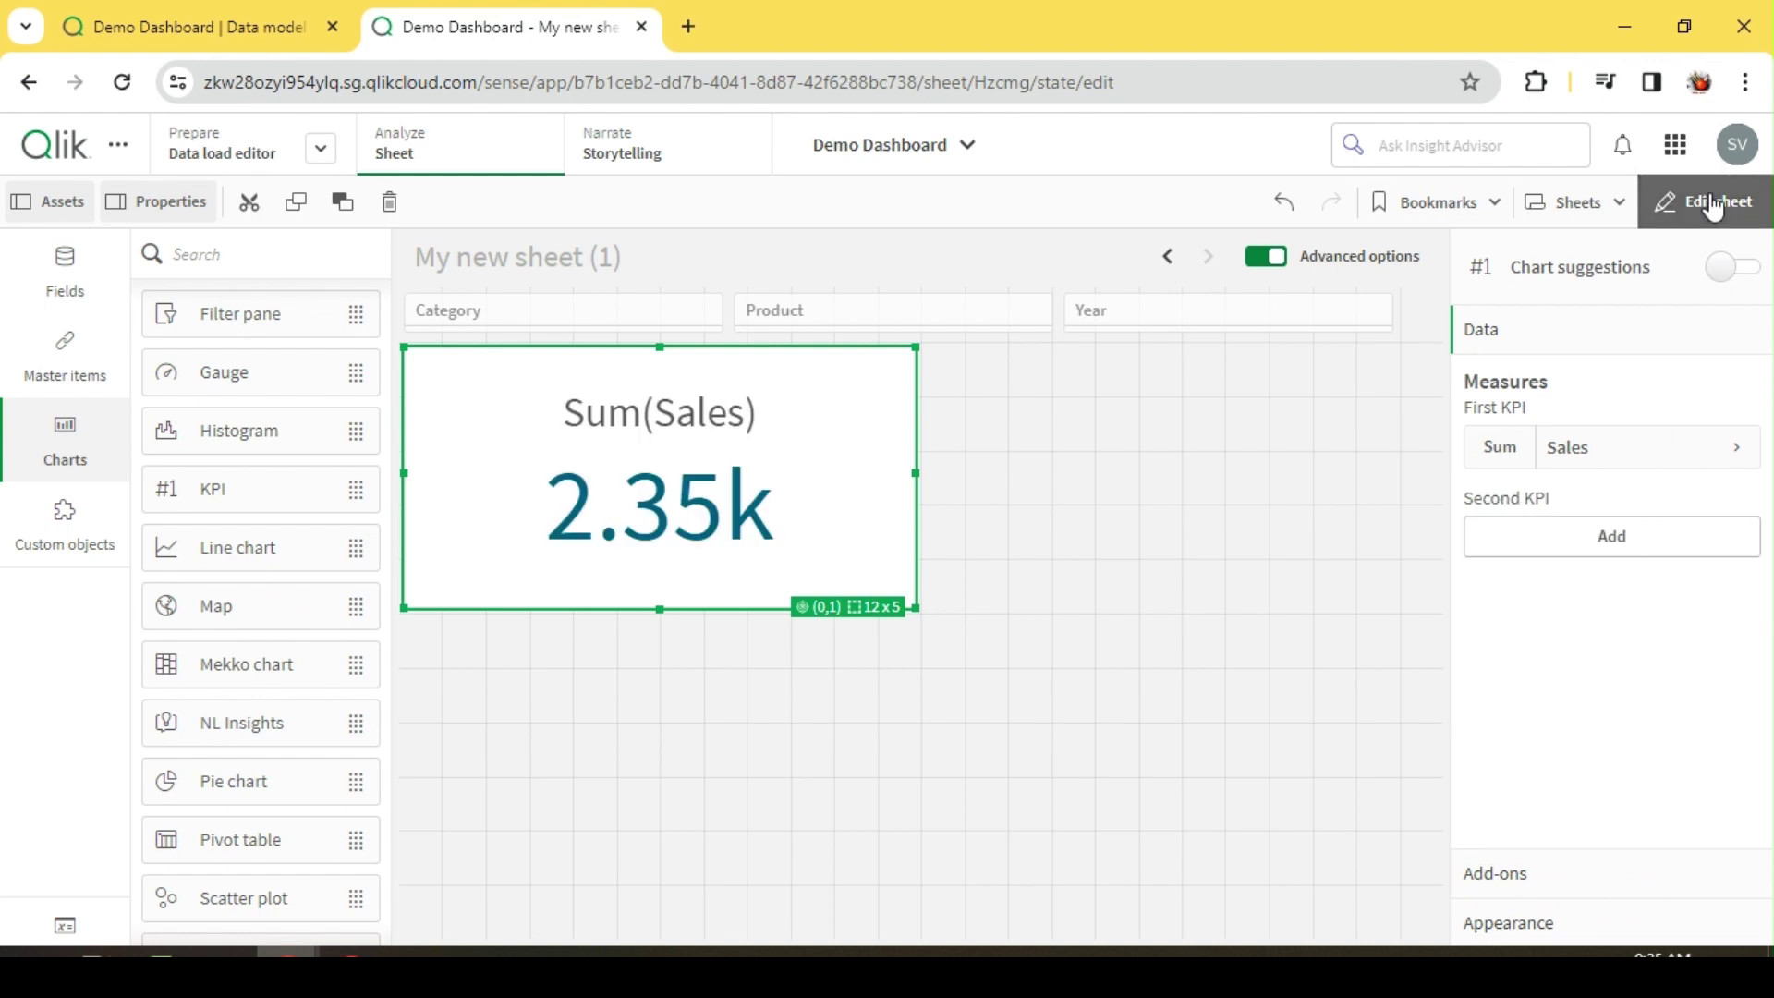
{"action": "left_click", "coordinate": [1709, 203]}
{"action": "left_click", "coordinate": [1709, 202]}
Format the Sum(Sales) KPI as Number so it reads 2,350.00, and leave editing
{"action": "left_click", "coordinate": [812, 550]}
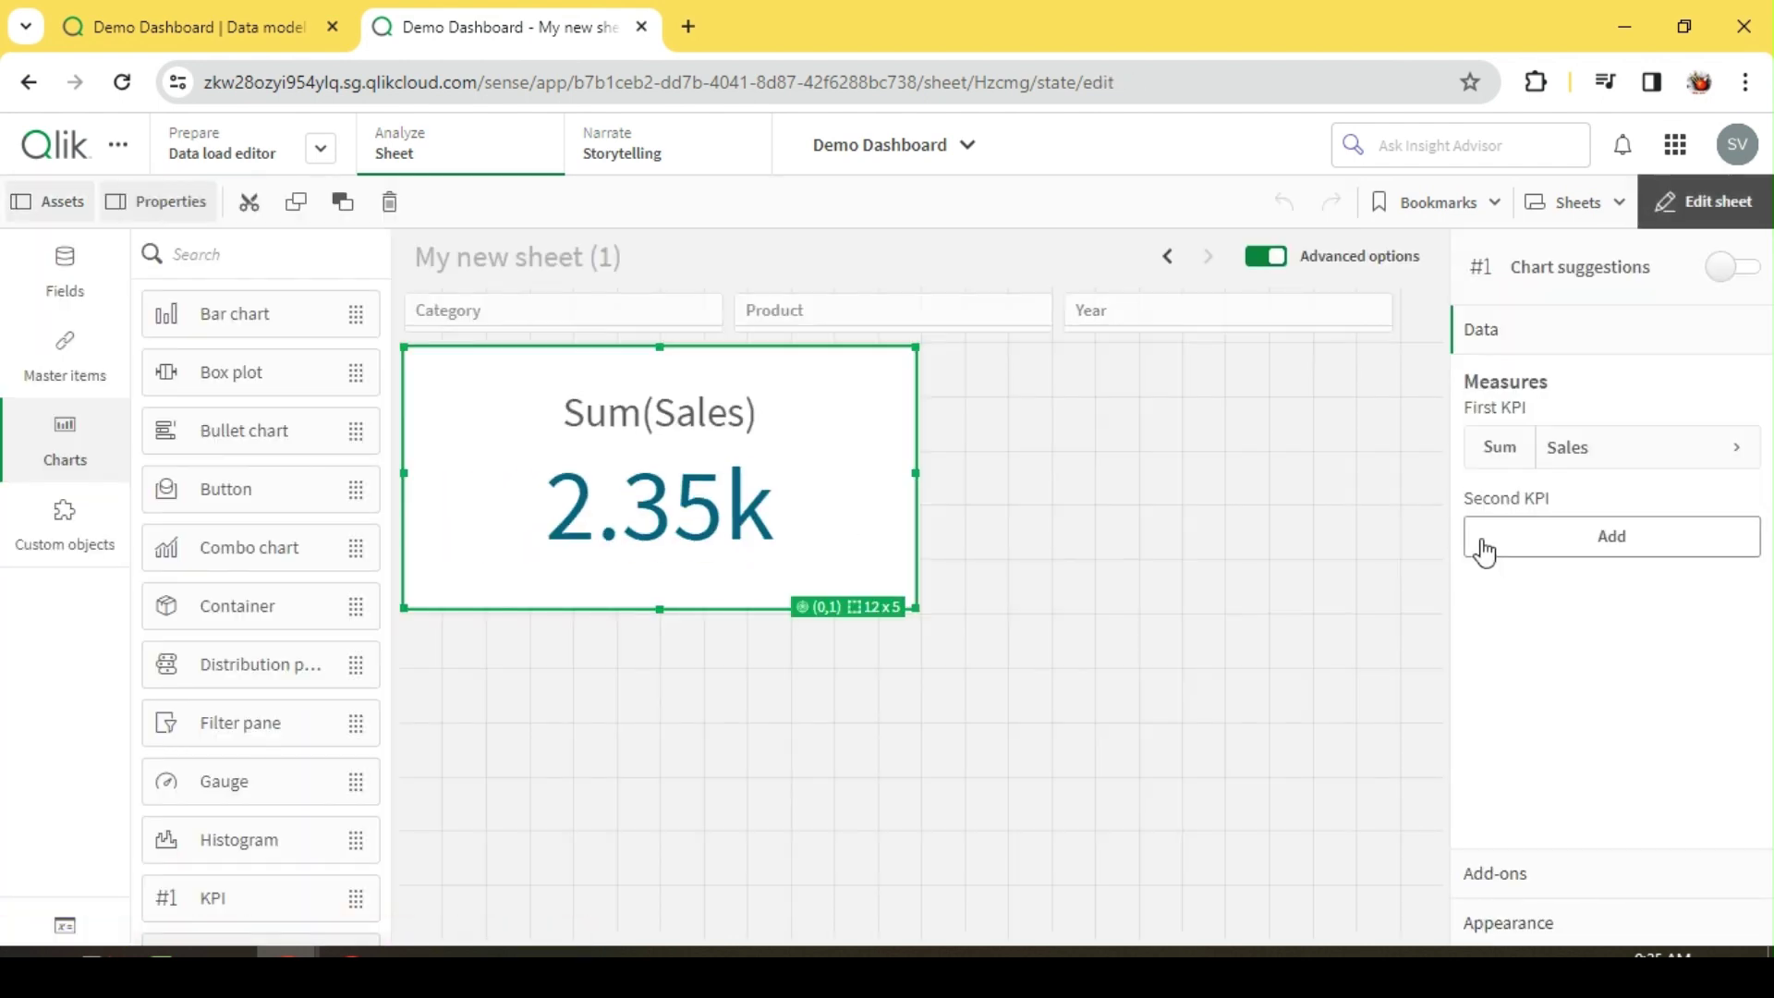
{"action": "left_click", "coordinate": [1600, 453]}
{"action": "left_click", "coordinate": [1564, 701]}
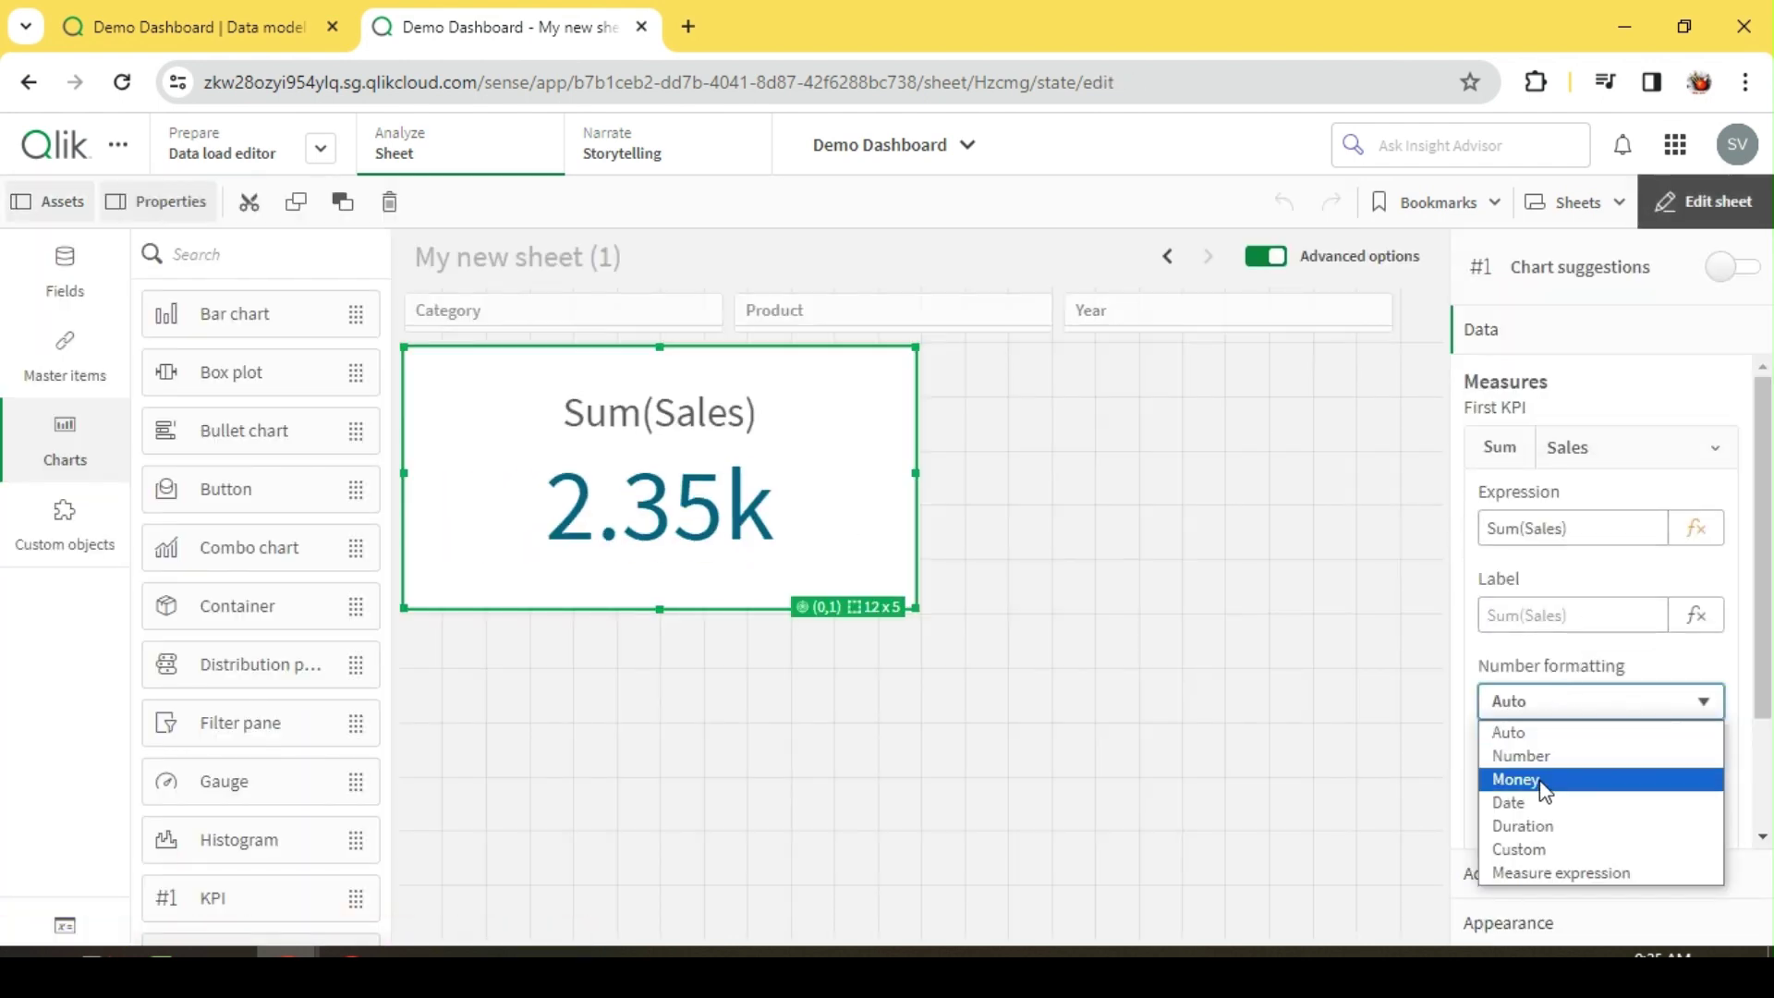
{"action": "left_click", "coordinate": [1551, 756]}
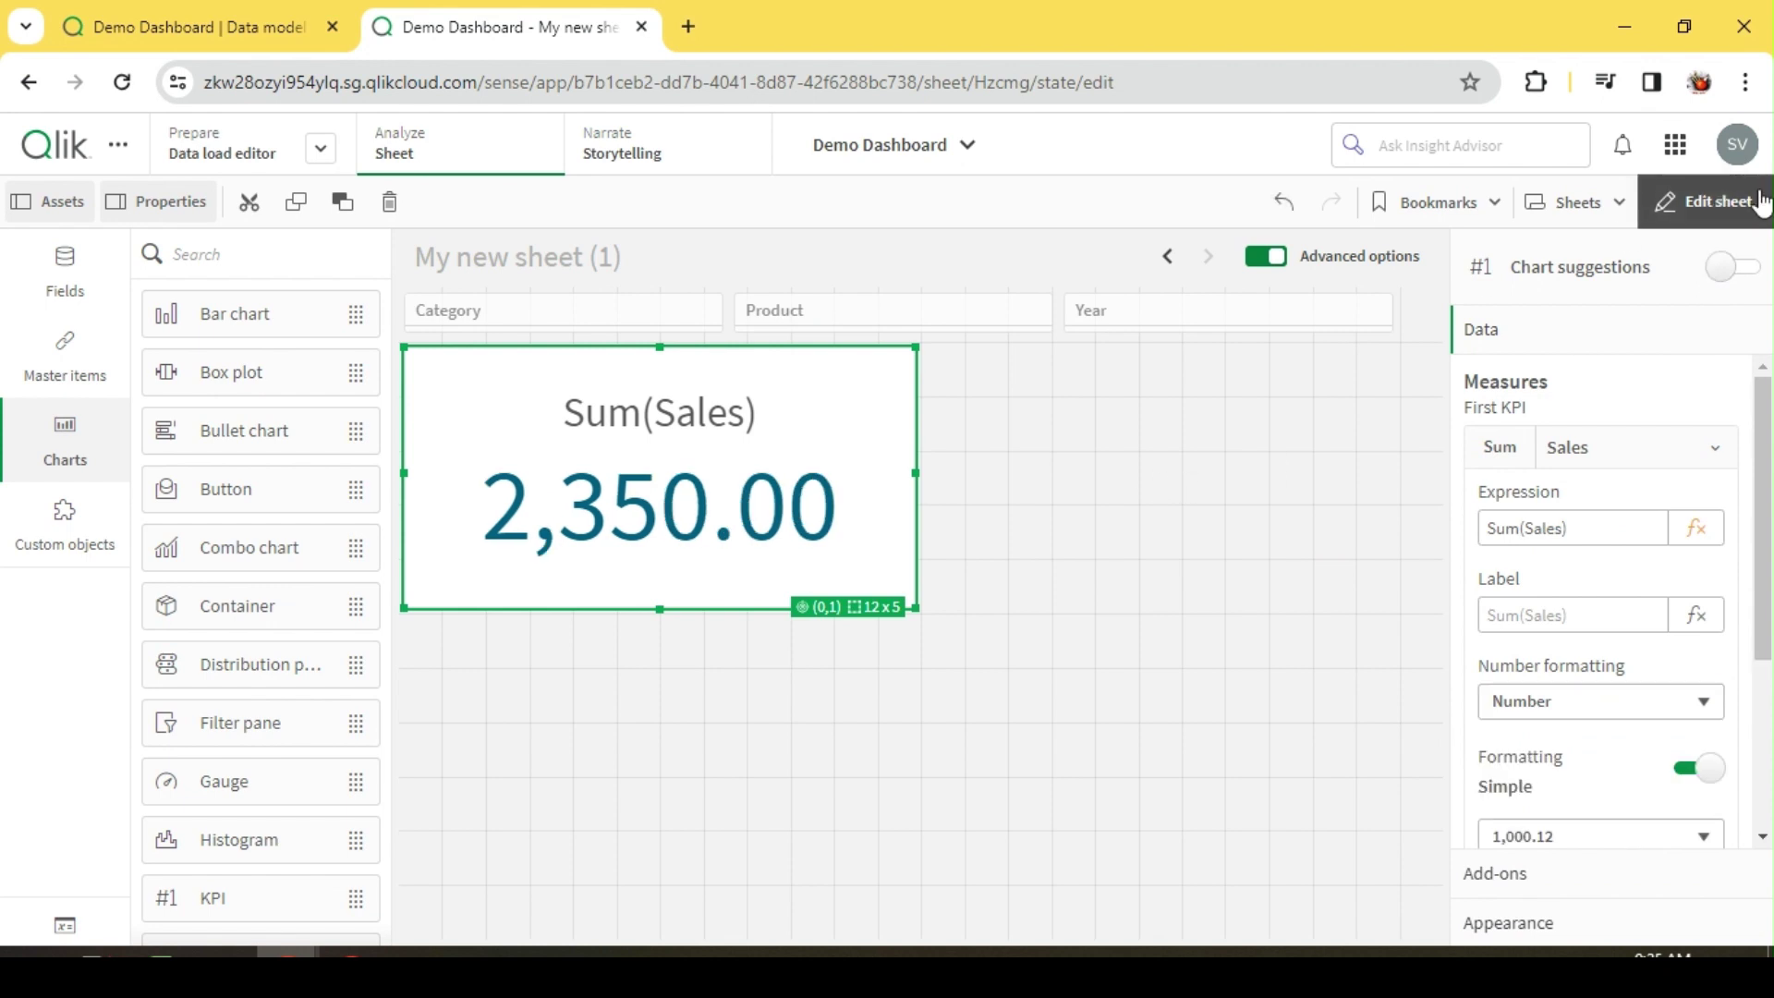
{"action": "left_click", "coordinate": [1709, 203]}
{"action": "left_click", "coordinate": [717, 319]}
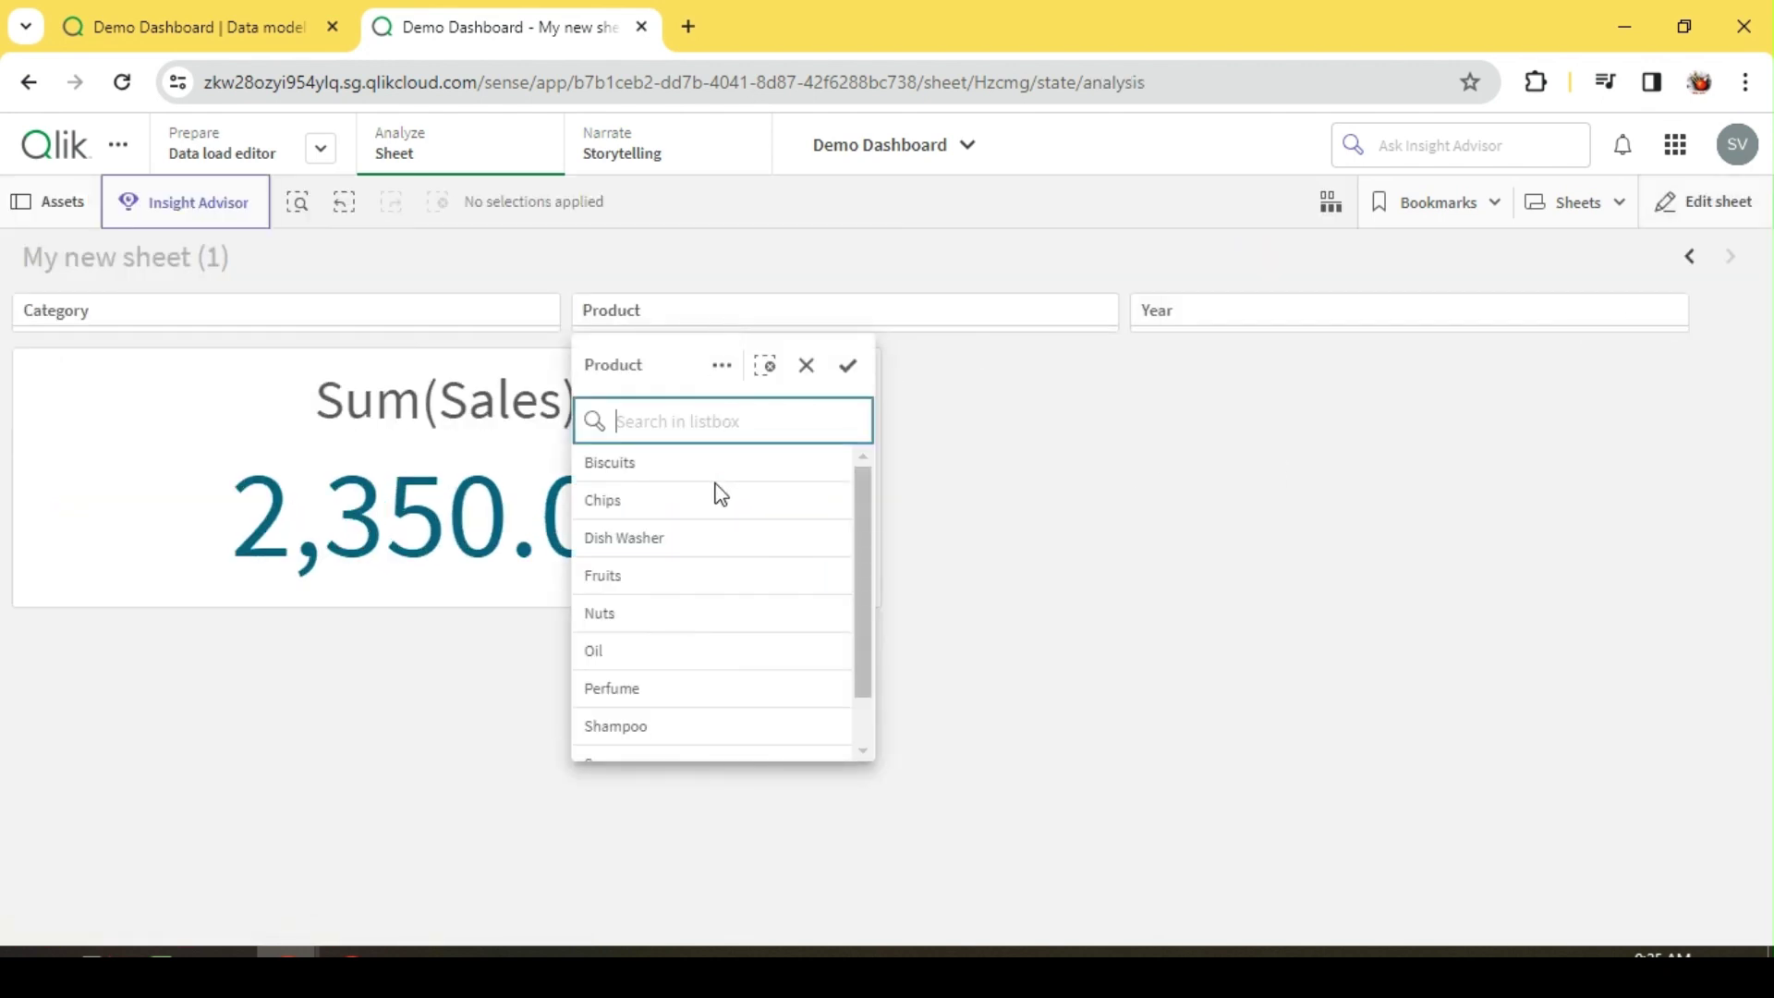
{"action": "left_click", "coordinate": [717, 499]}
{"action": "left_click", "coordinate": [1017, 606]}
{"action": "left_click", "coordinate": [357, 319]}
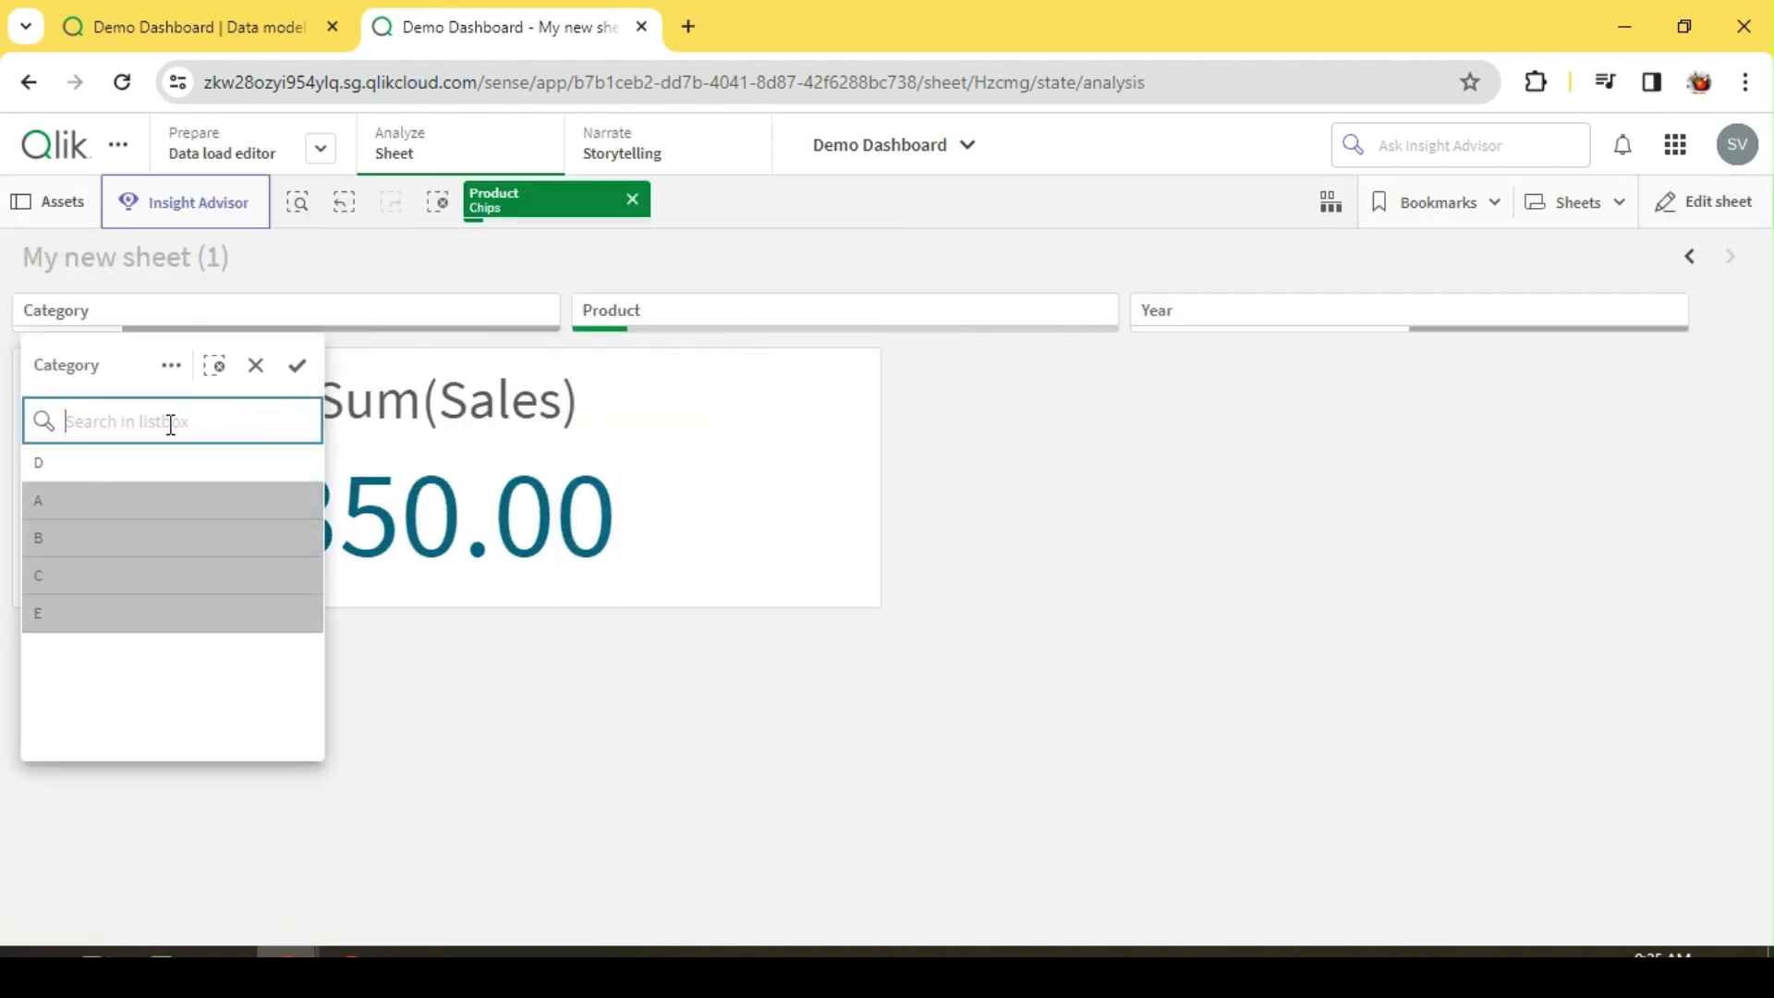
{"action": "left_click", "coordinate": [113, 462]}
{"action": "left_click", "coordinate": [614, 598]}
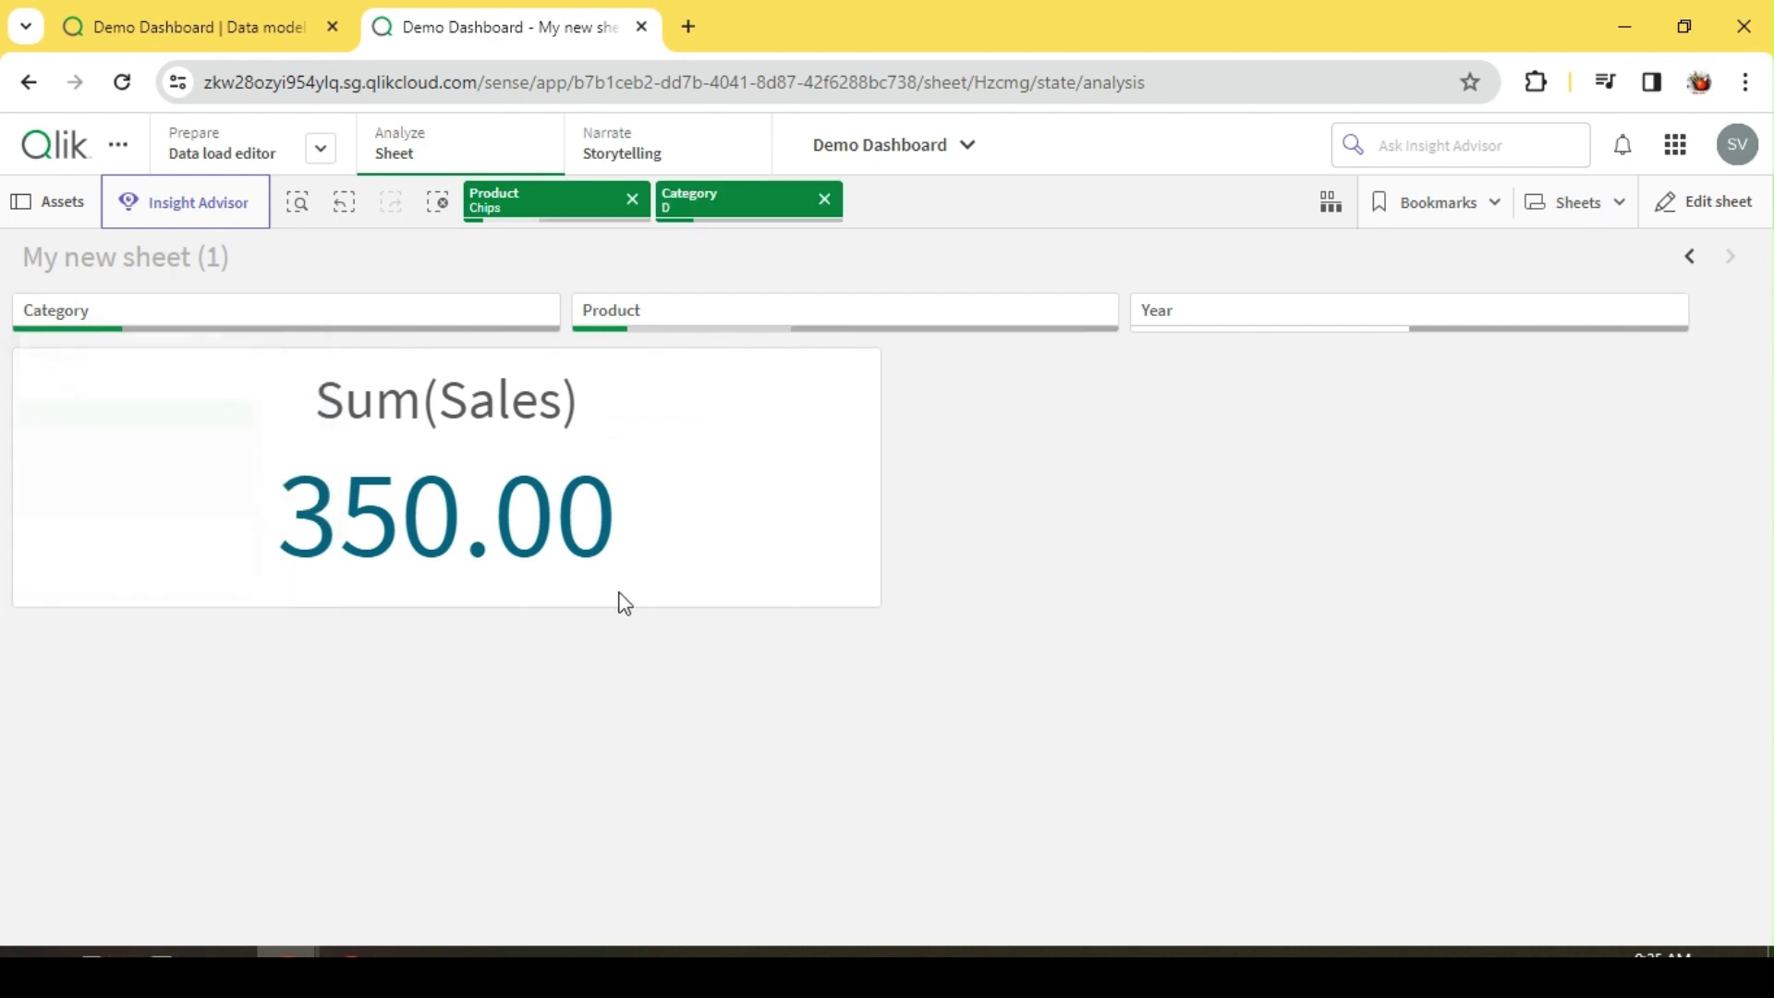
{"action": "left_click", "coordinate": [1286, 318]}
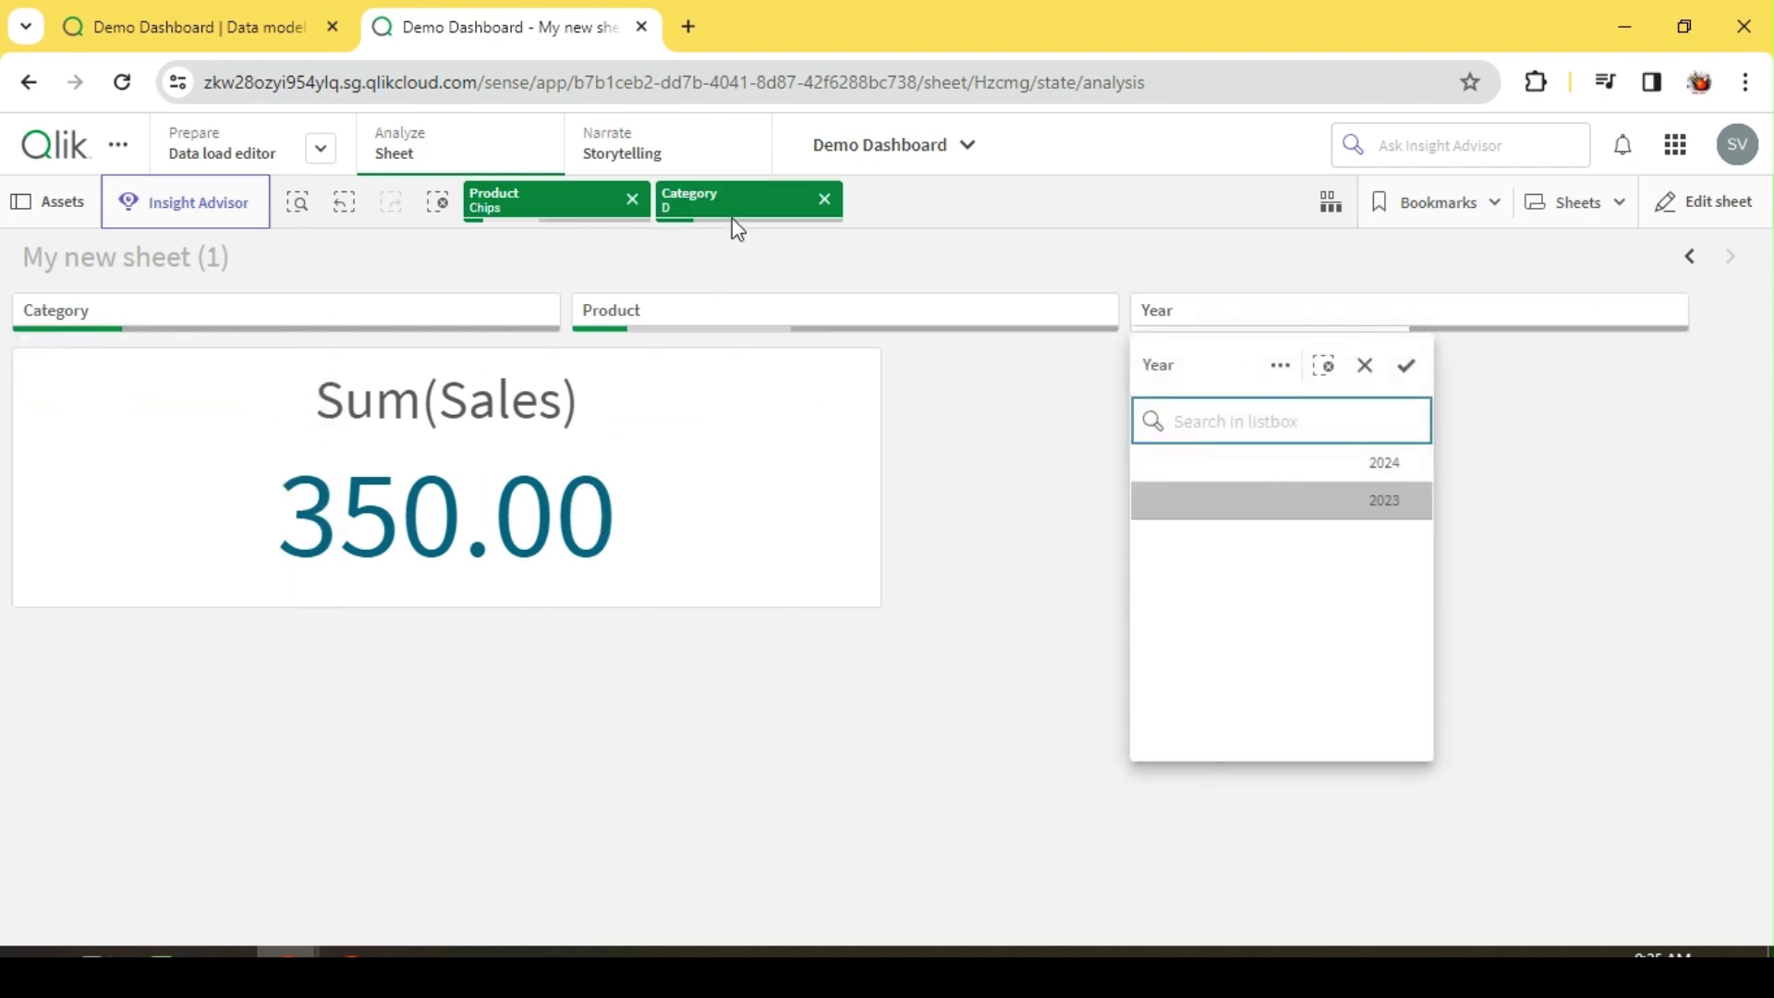
{"action": "left_click", "coordinate": [634, 200]}
{"action": "left_click", "coordinate": [636, 202]}
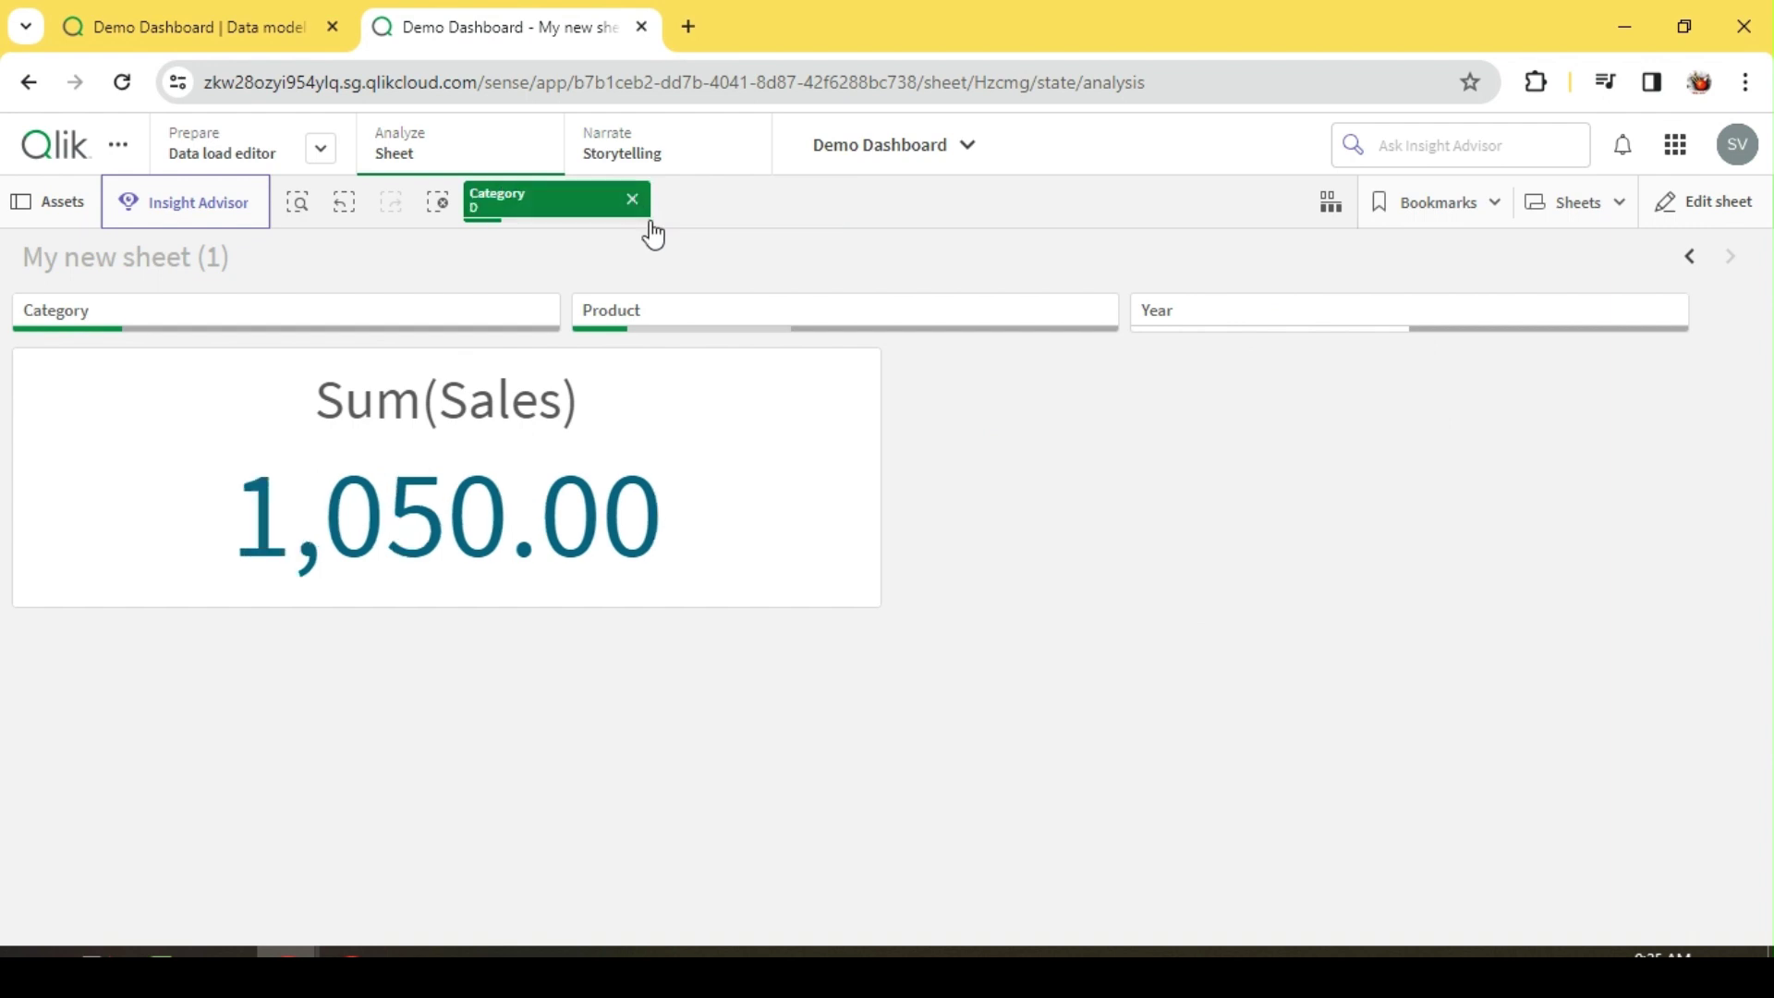
{"action": "left_click", "coordinate": [633, 200]}
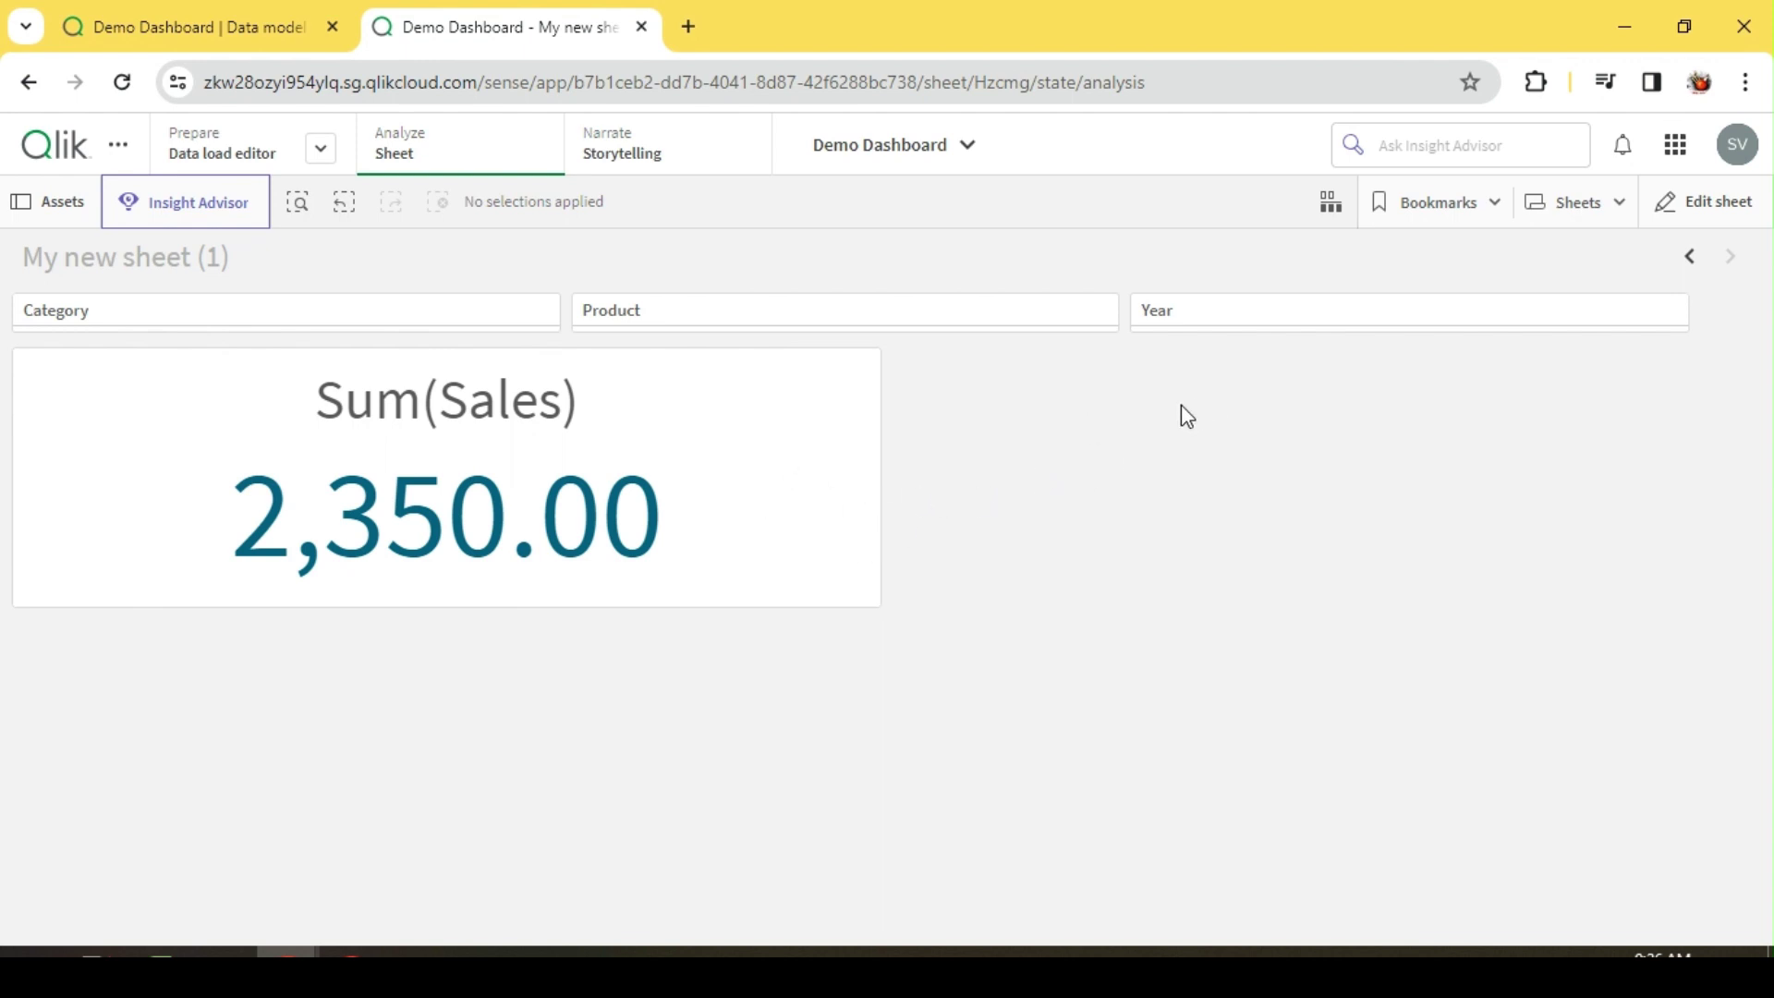
Select 2023 in the Year filter pane so Sum(Sales) reads 950.00, then resume editing
{"action": "left_click", "coordinate": [1683, 220]}
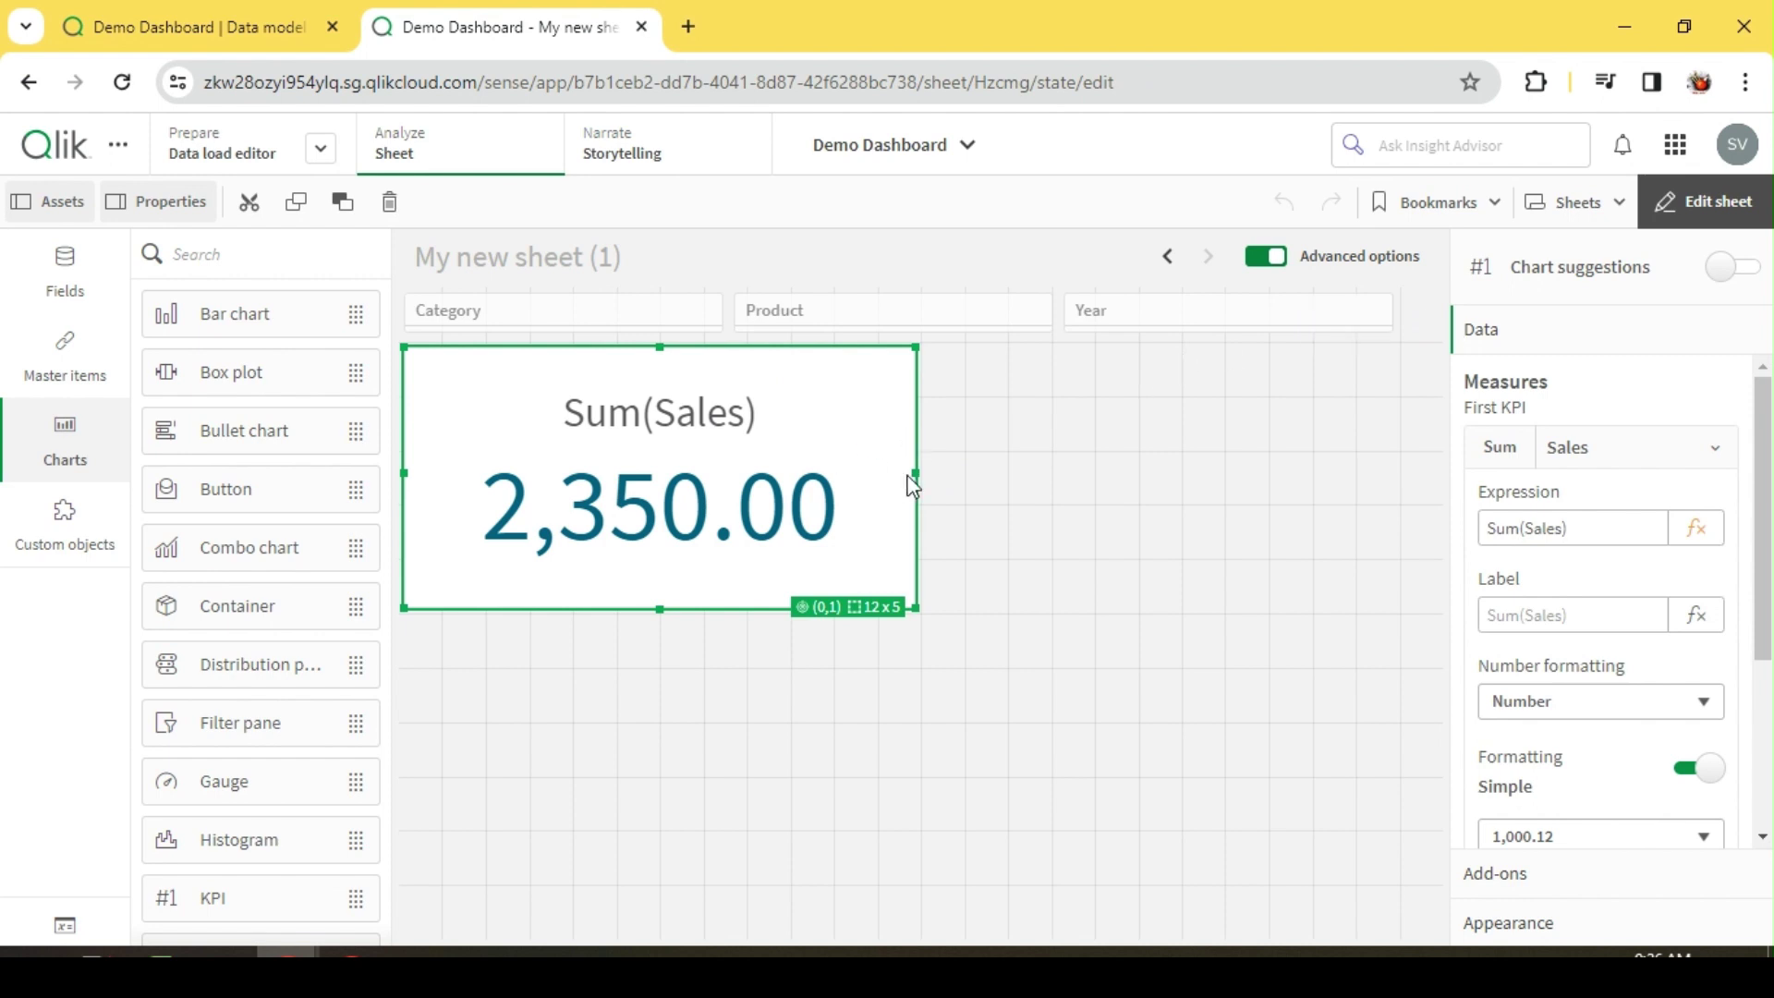
{"action": "left_click", "coordinate": [1086, 461]}
{"action": "left_click", "coordinate": [1704, 202]}
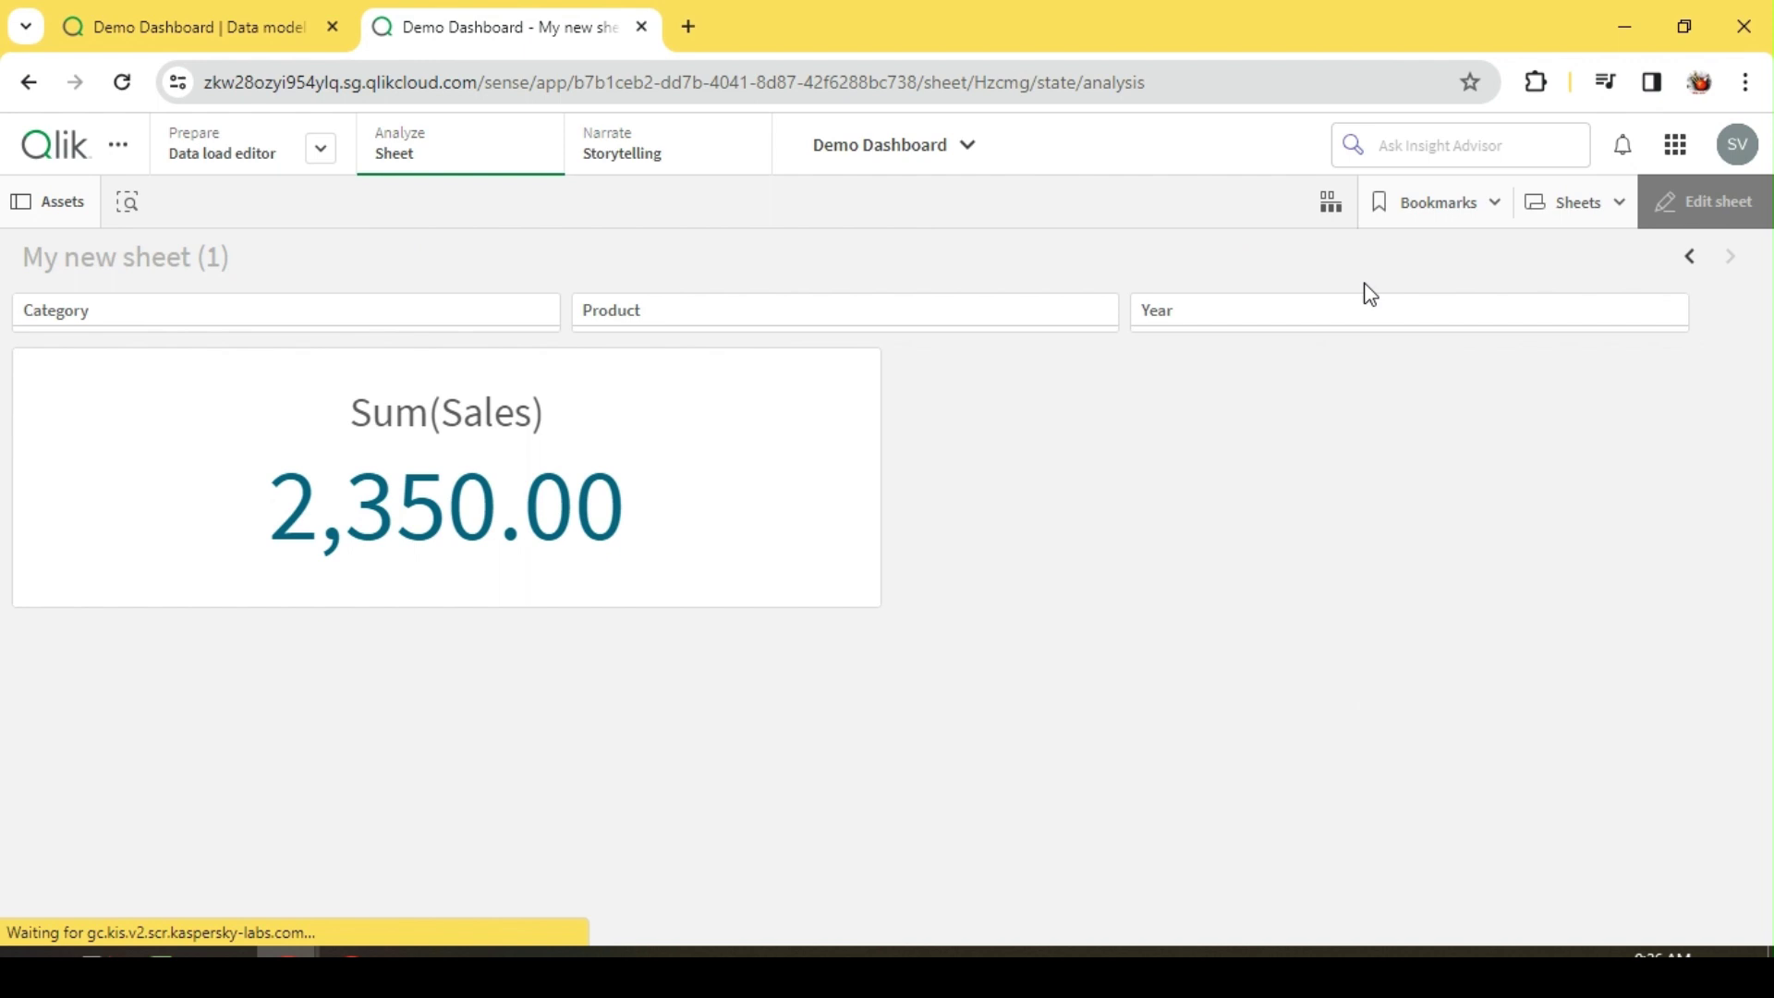
{"action": "left_click", "coordinate": [1251, 314]}
{"action": "left_click", "coordinate": [1297, 462]}
{"action": "left_click", "coordinate": [1025, 365]}
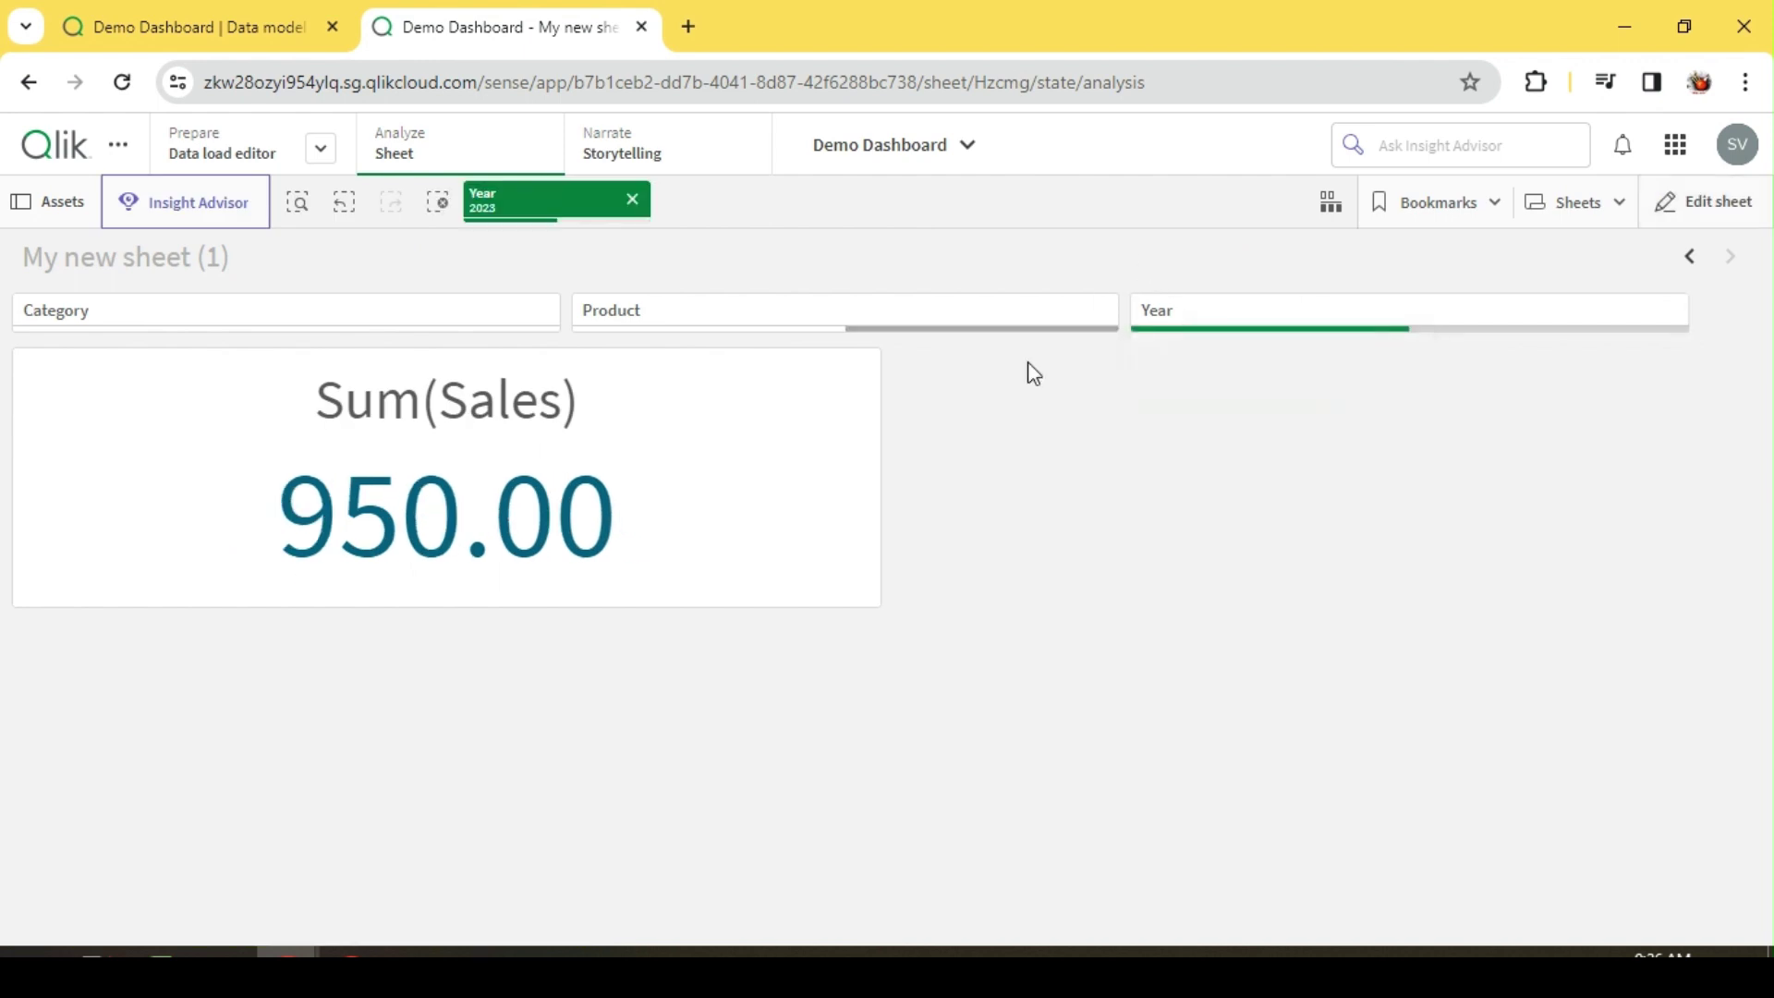
{"action": "left_click", "coordinate": [1740, 196]}
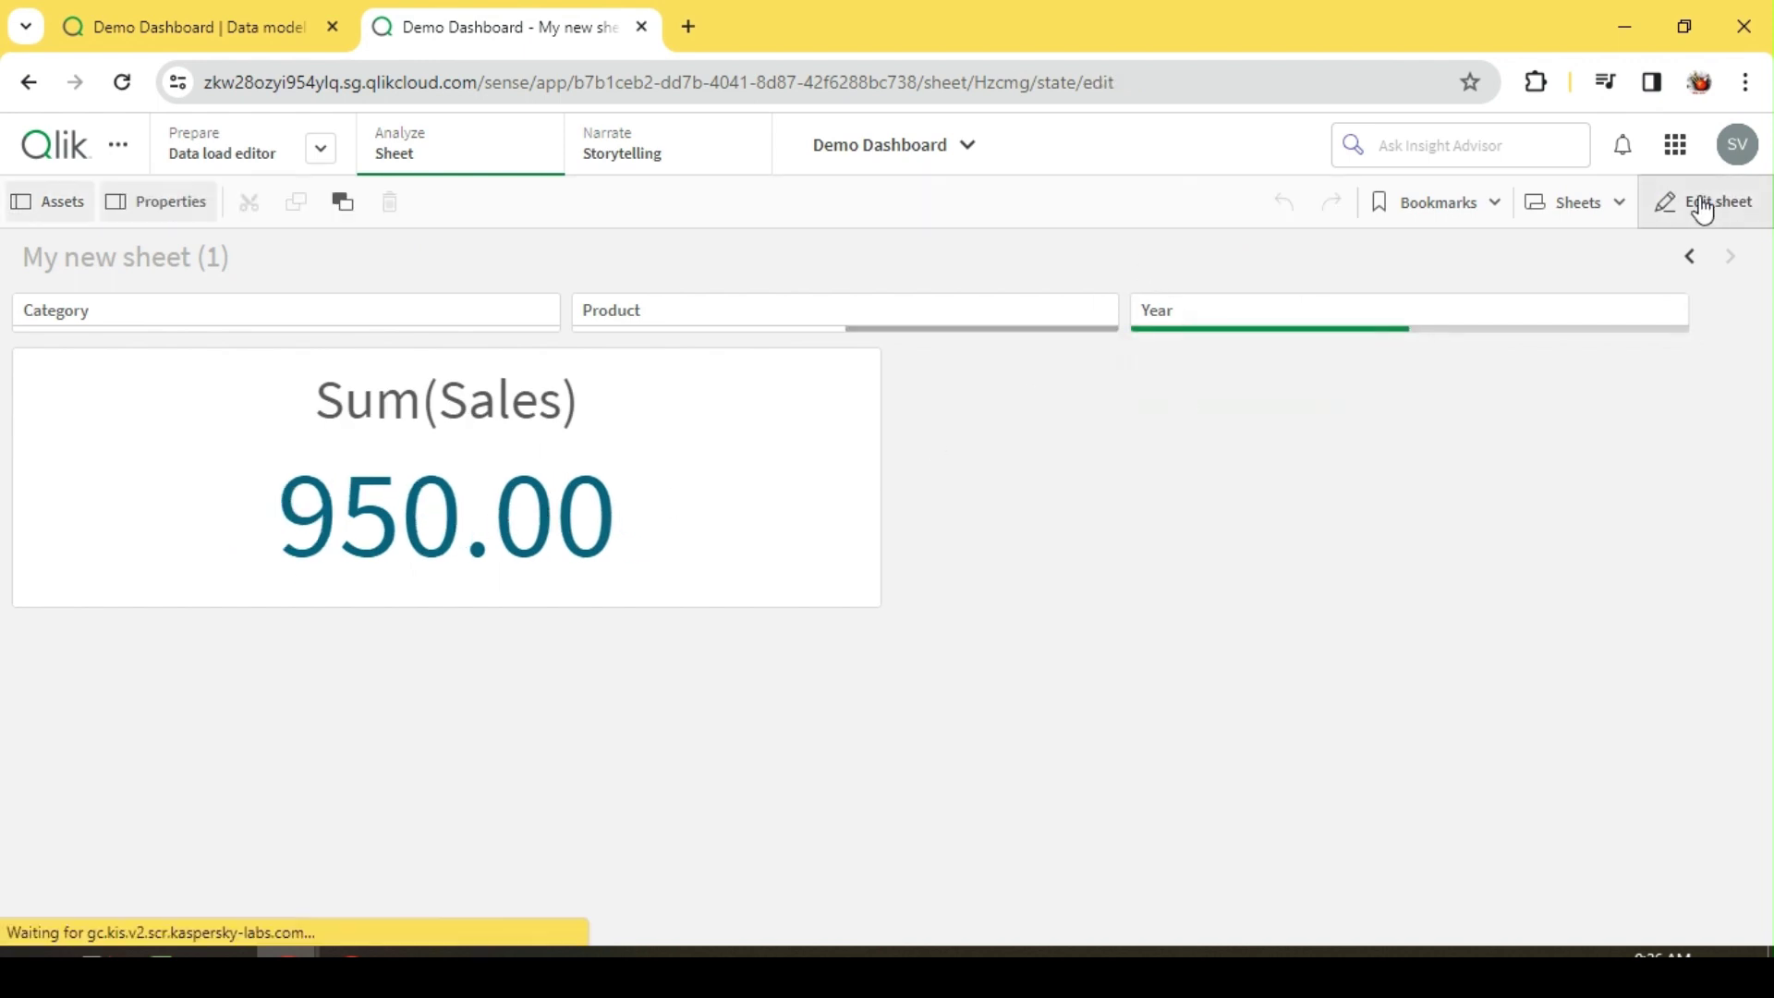
Shrink the Sum(Sales) KPI by dragging its corner
{"action": "left_click", "coordinate": [906, 518]}
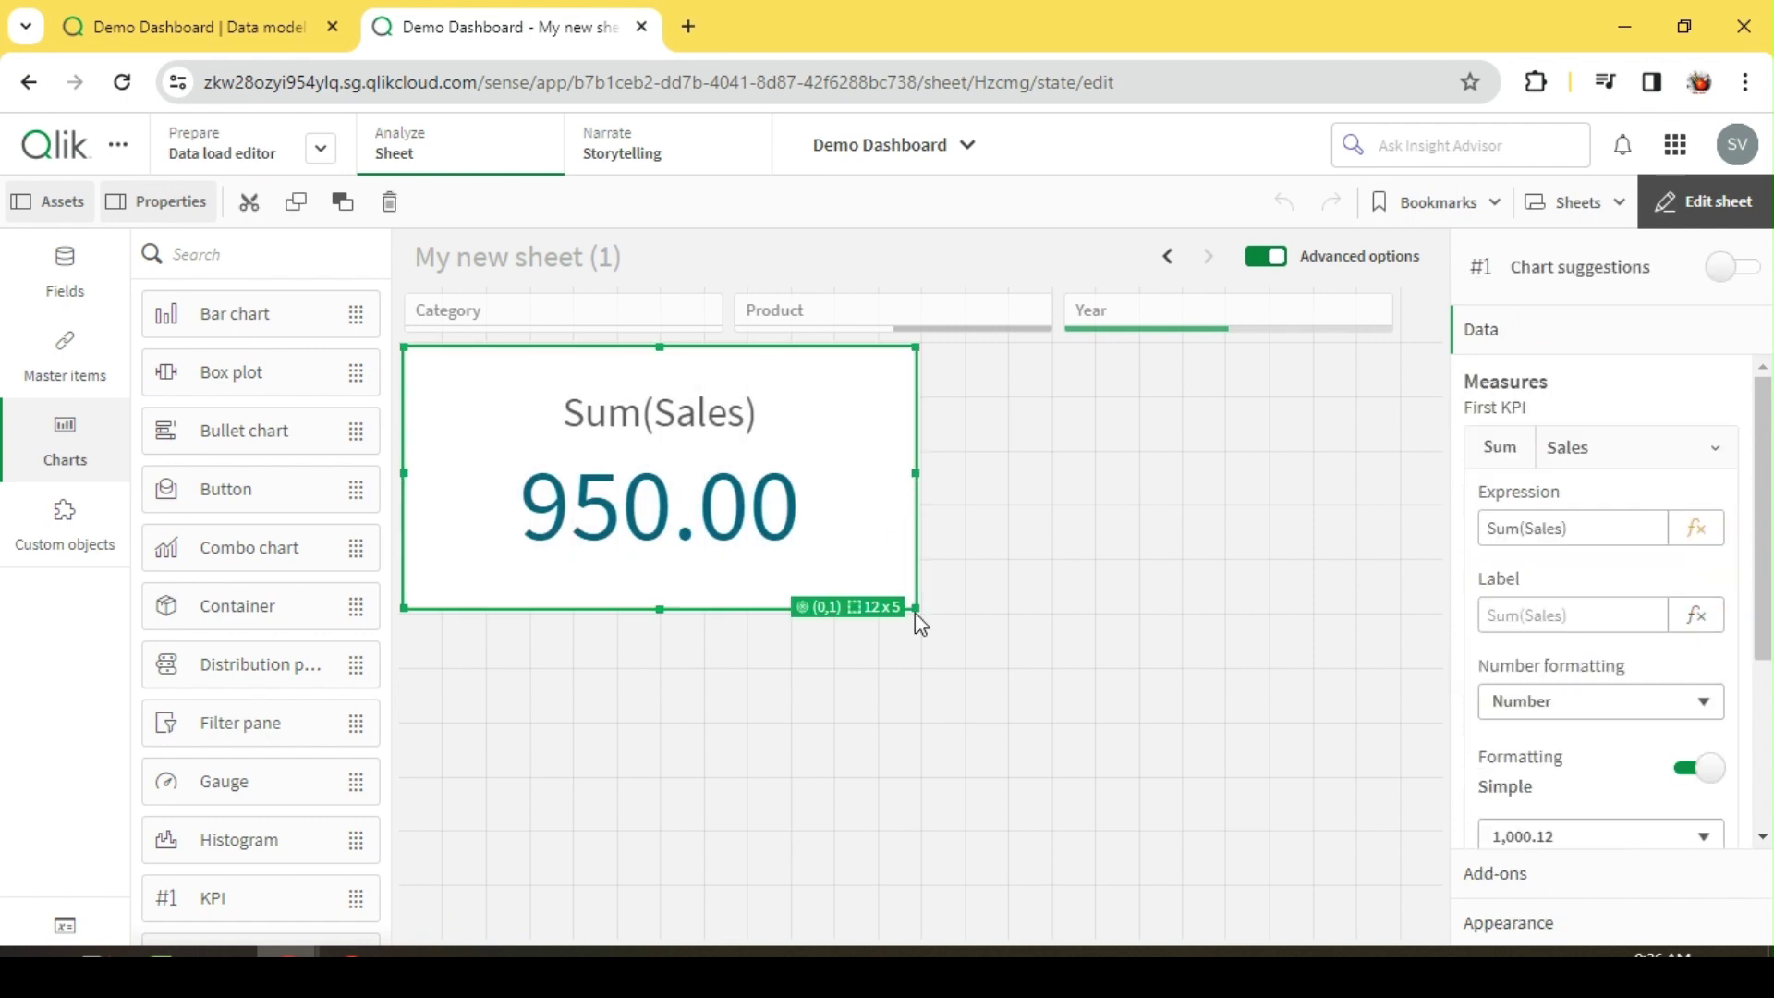
{"action": "left_click", "coordinate": [912, 609]}
{"action": "left_click", "coordinate": [911, 602]}
{"action": "left_click_drag", "start_coordinate": [912, 605], "coordinate": [840, 578]}
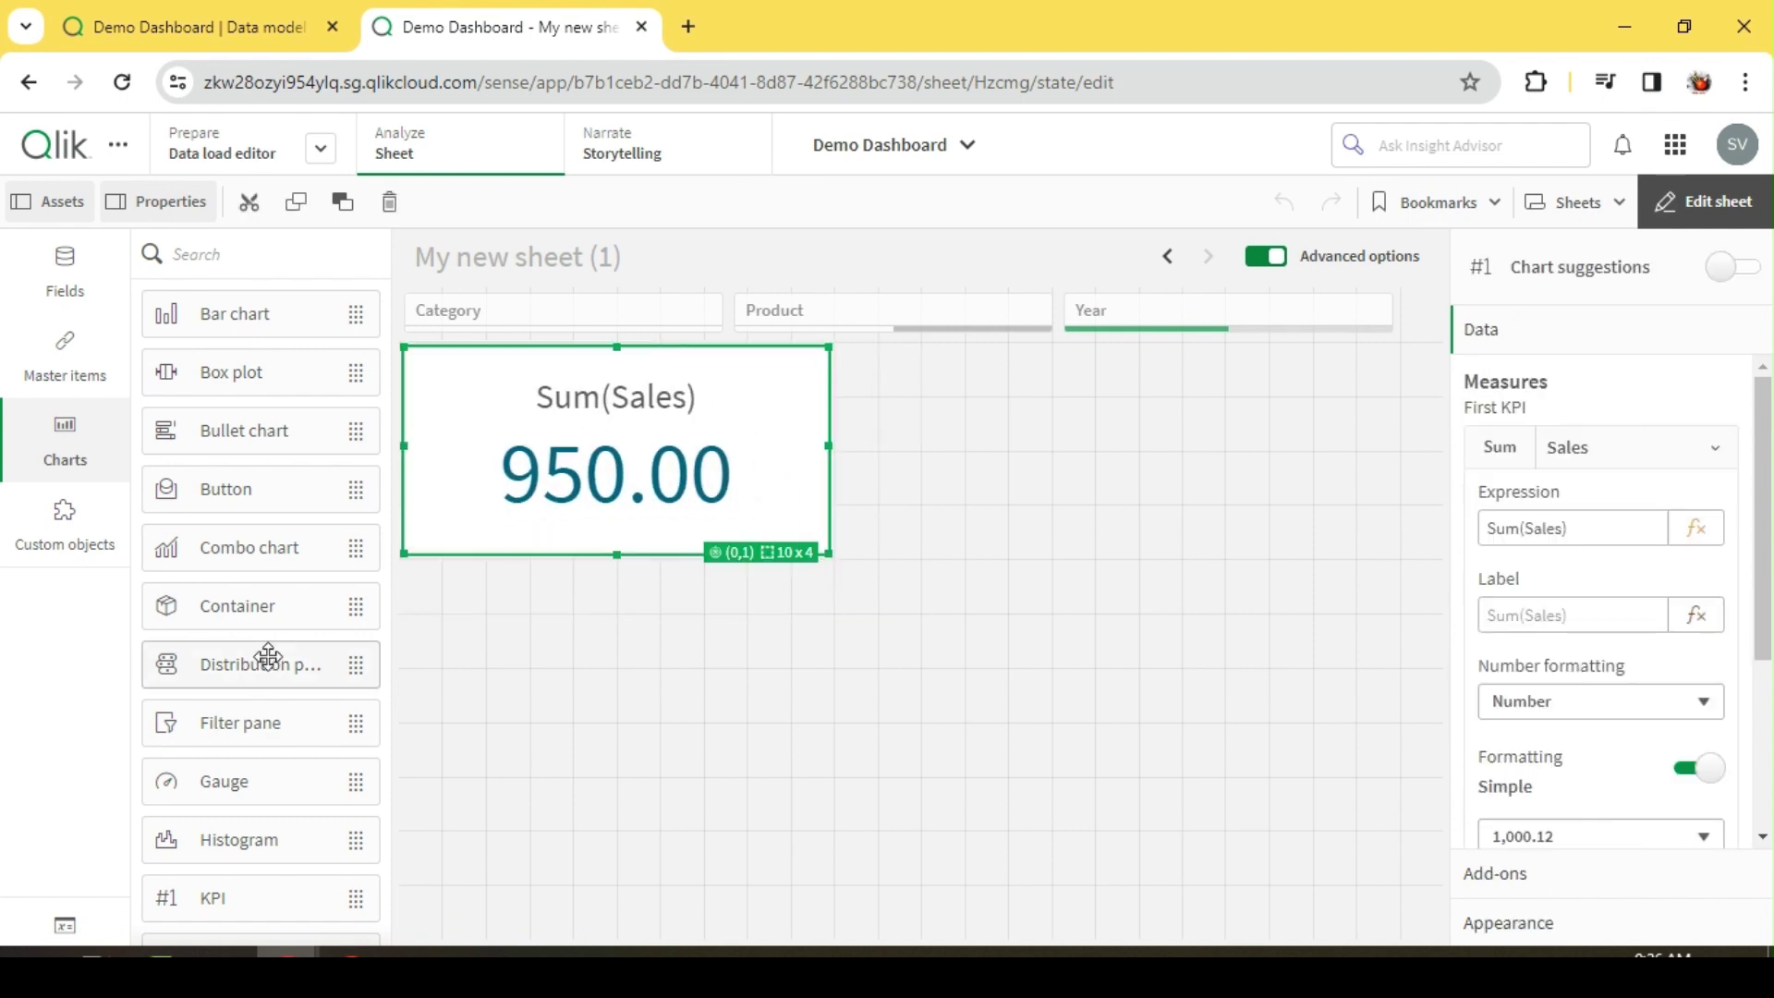
Place a second KPI beside it and open the expression editor for its measure
{"action": "left_click_drag", "start_coordinate": [206, 901], "coordinate": [844, 563]}
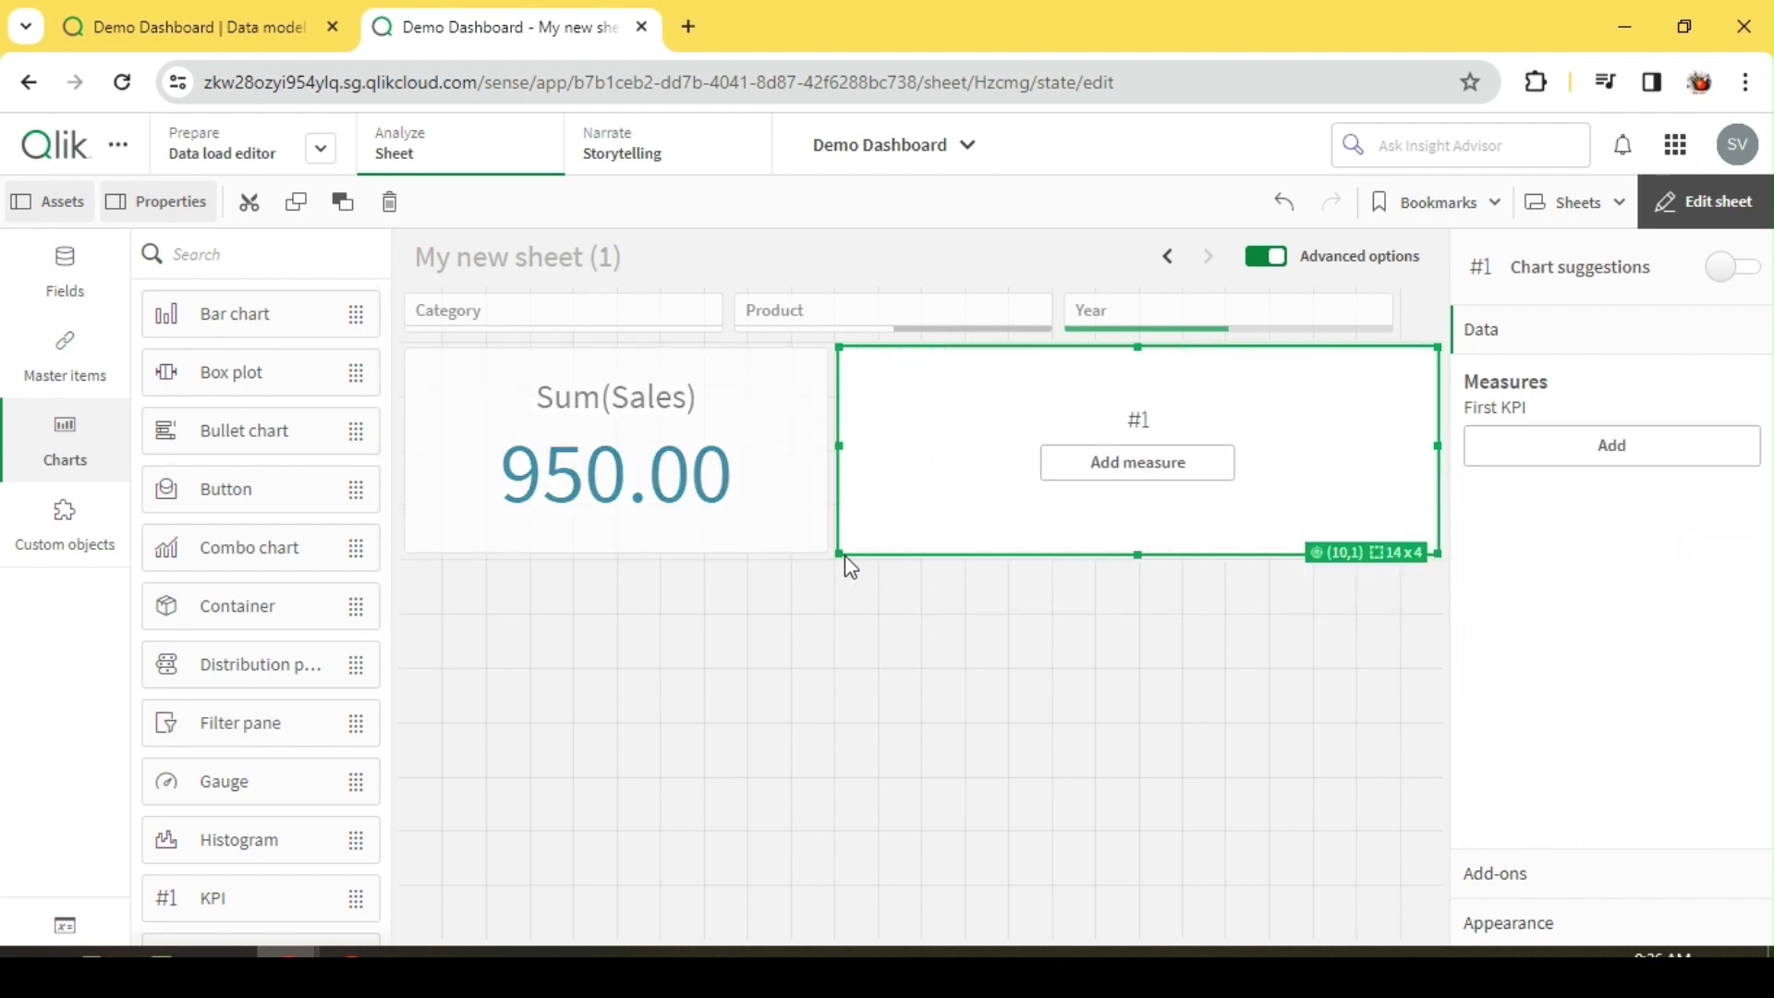
{"action": "left_click", "coordinate": [1610, 462]}
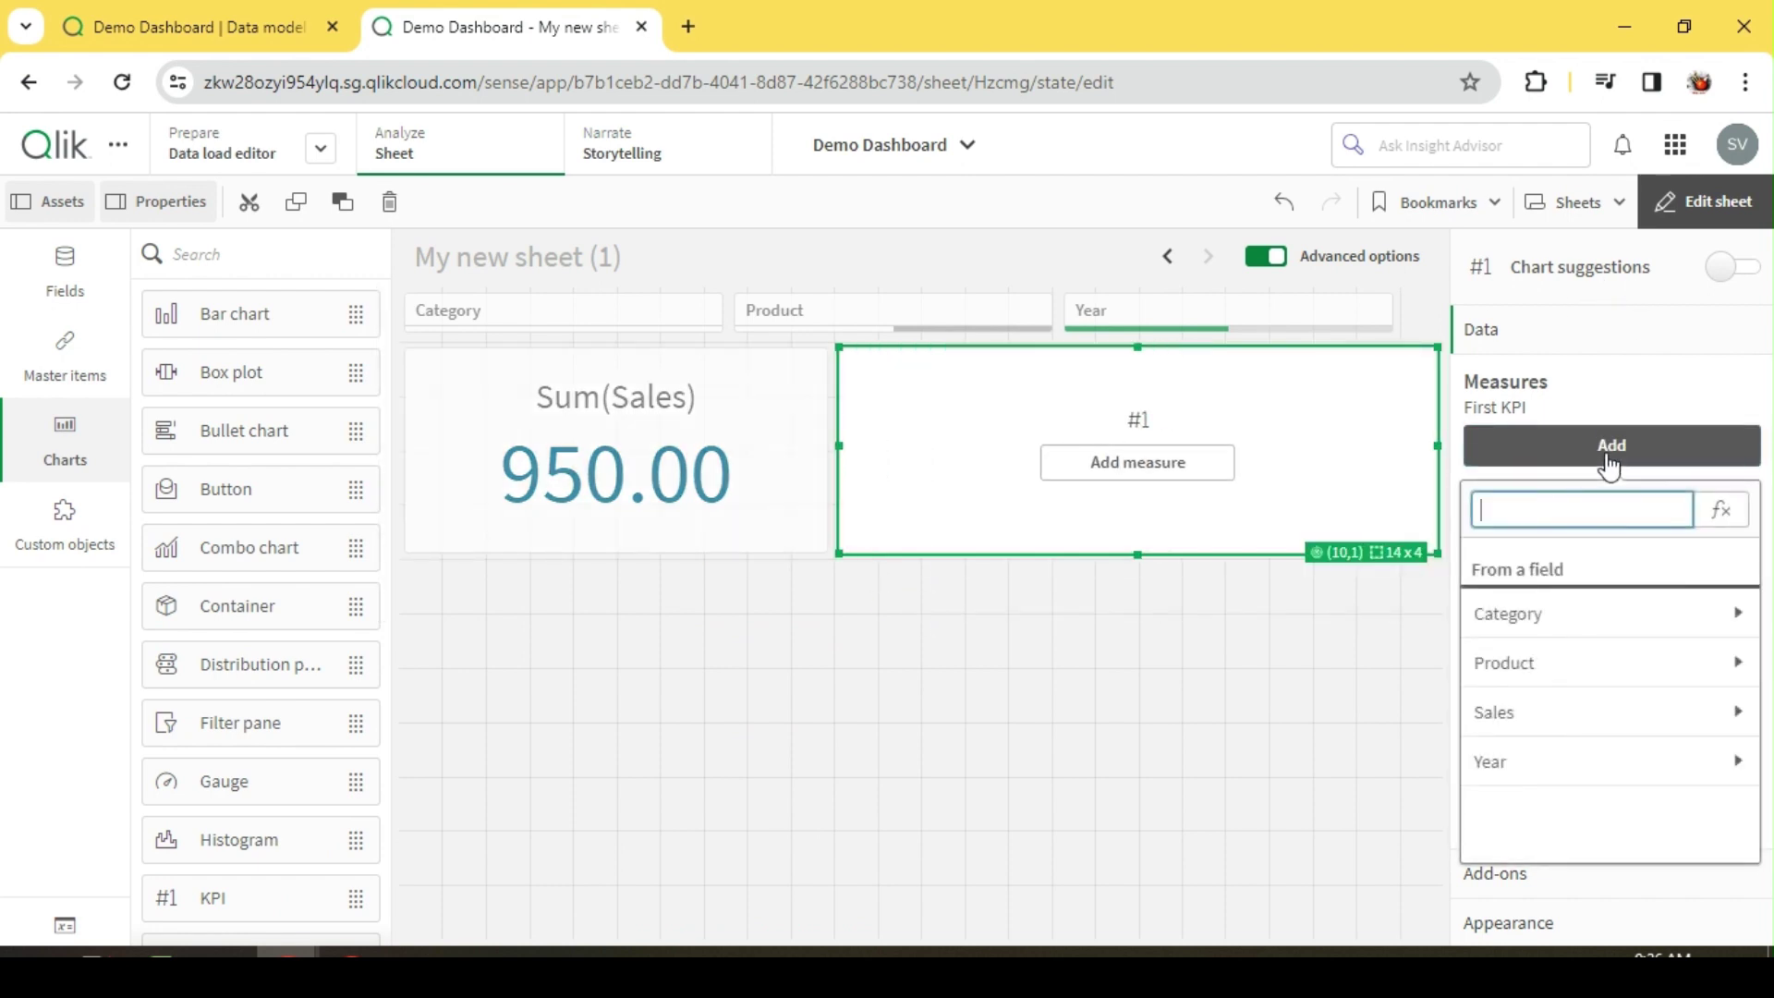
{"action": "left_click", "coordinate": [1722, 510]}
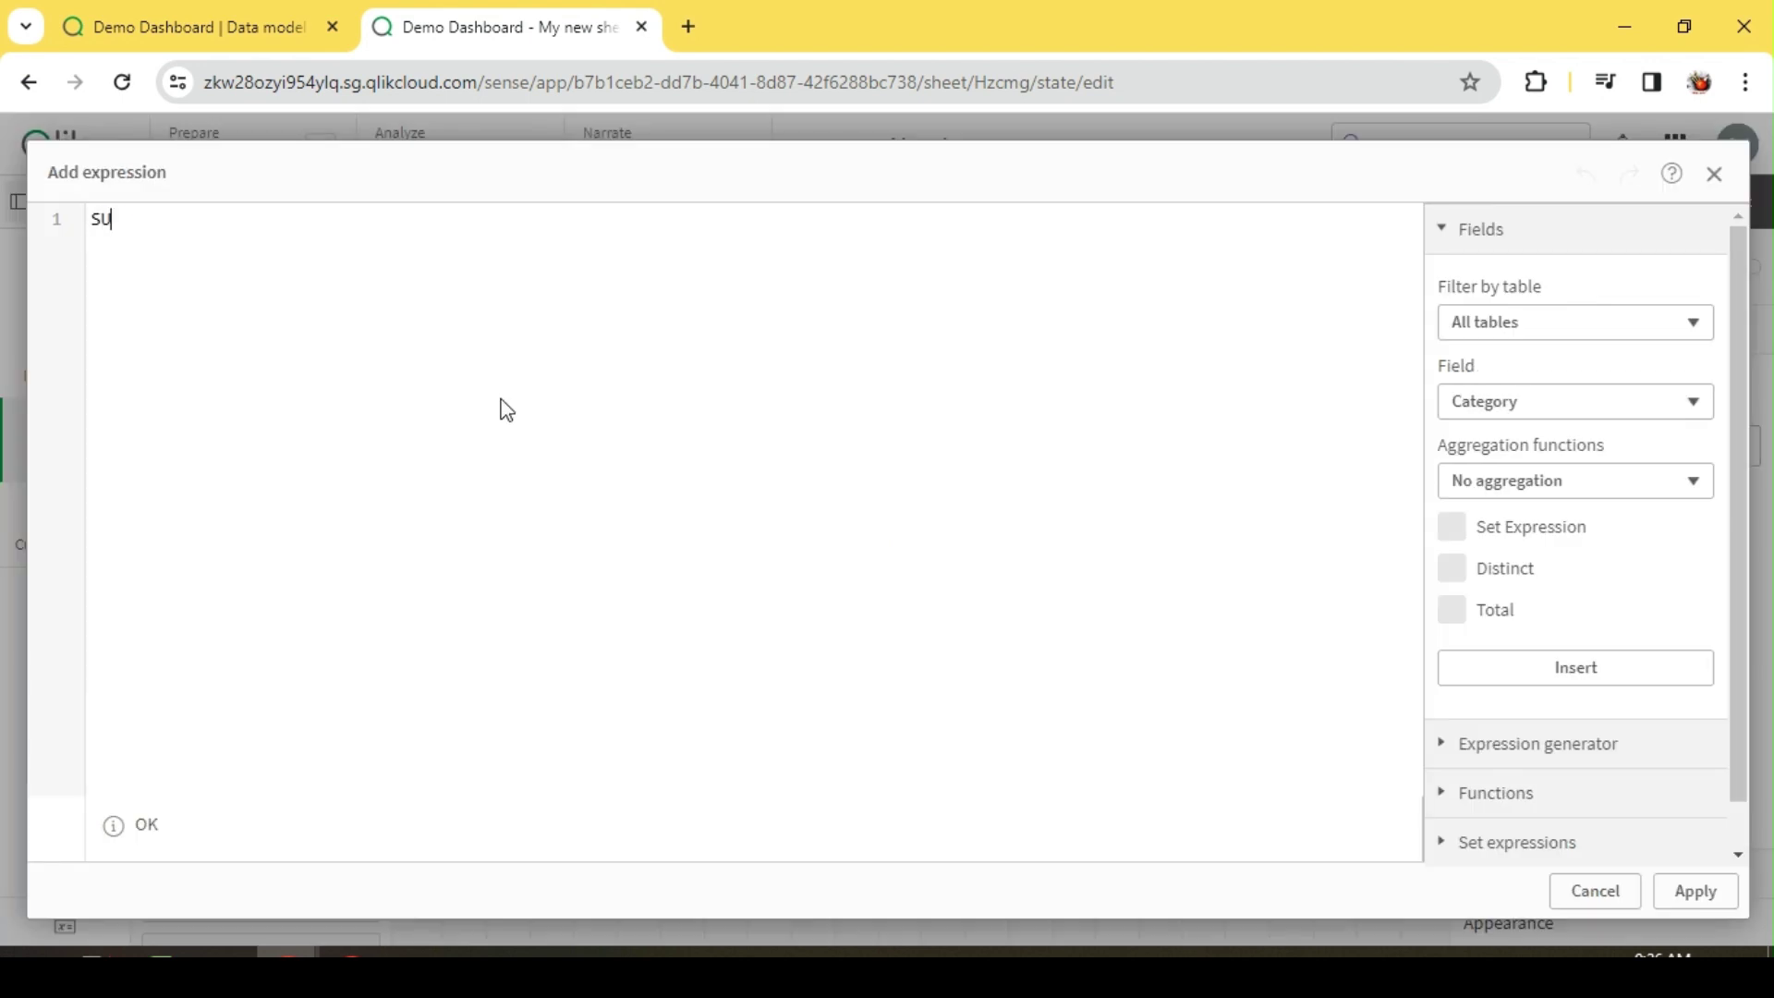
Enter the measure Sum ({<Year = {2023}>} Sales), using autocomplete for Sales and Year
{"action": "type", "text": "m"}
{"action": "key", "text": "BackSpace"}
{"action": "key", "text": "BackSpace"}
{"action": "key", "text": "BackSpace"}
{"action": "key", "text": "BackSpace"}
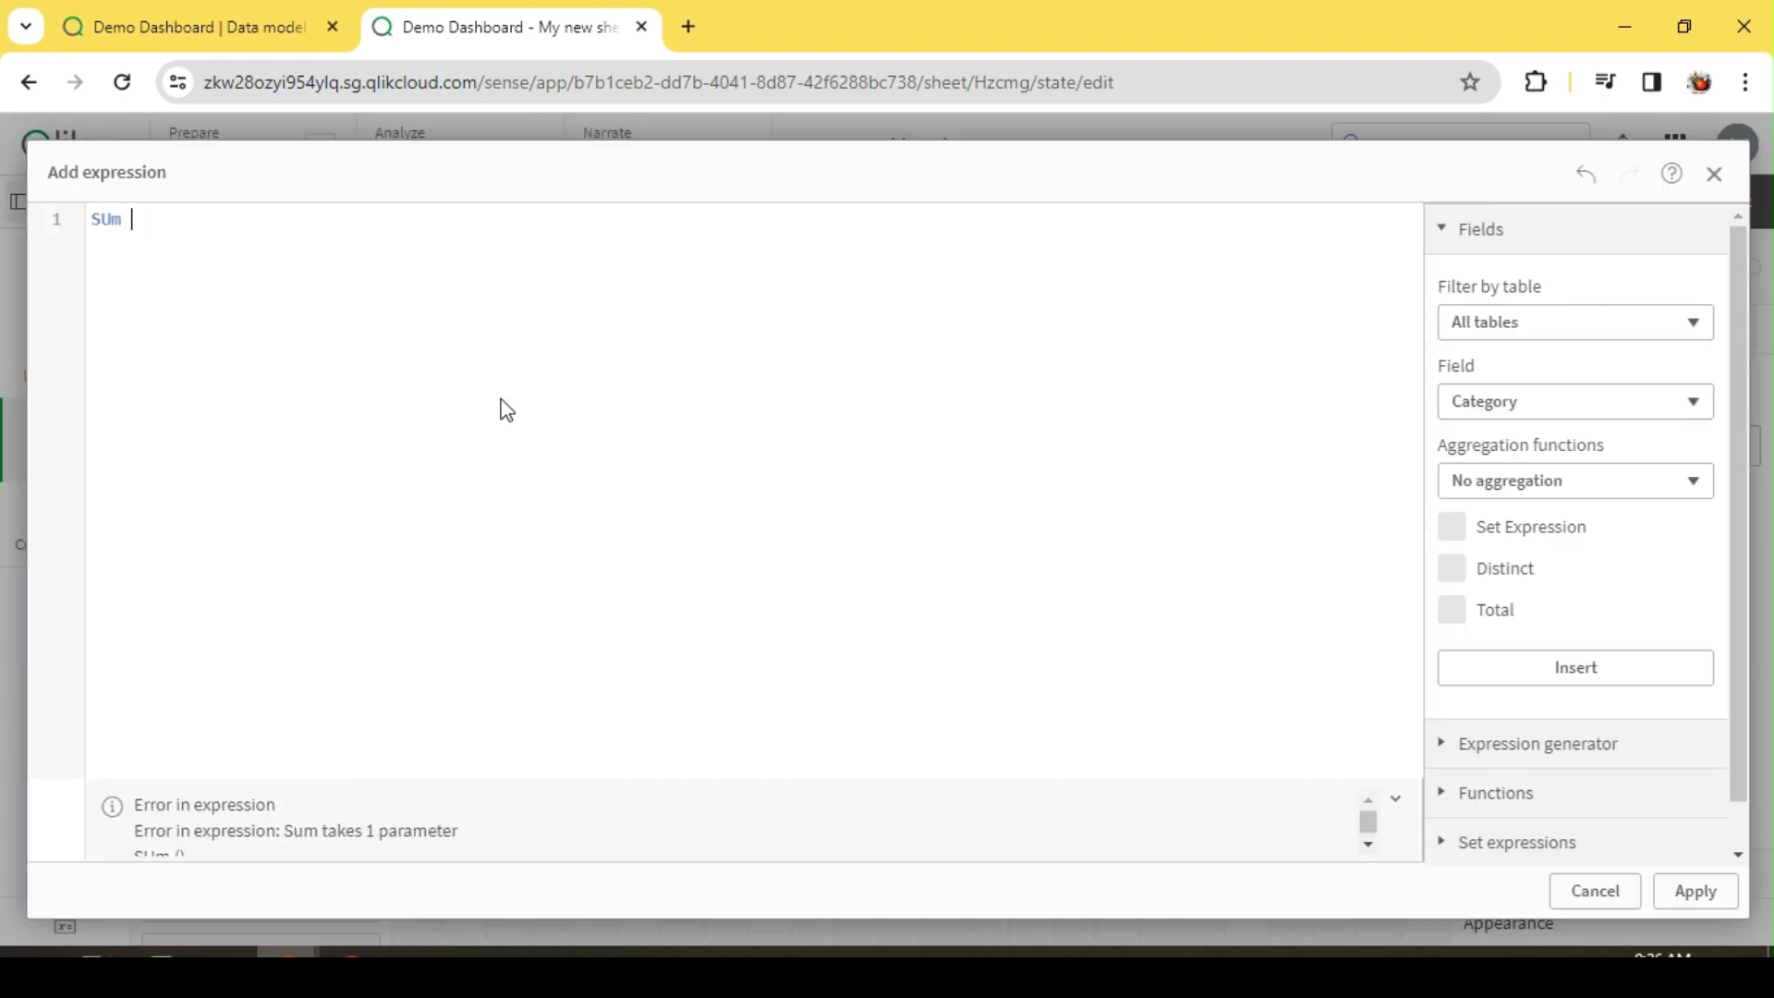
{"action": "type", "text": "um "}
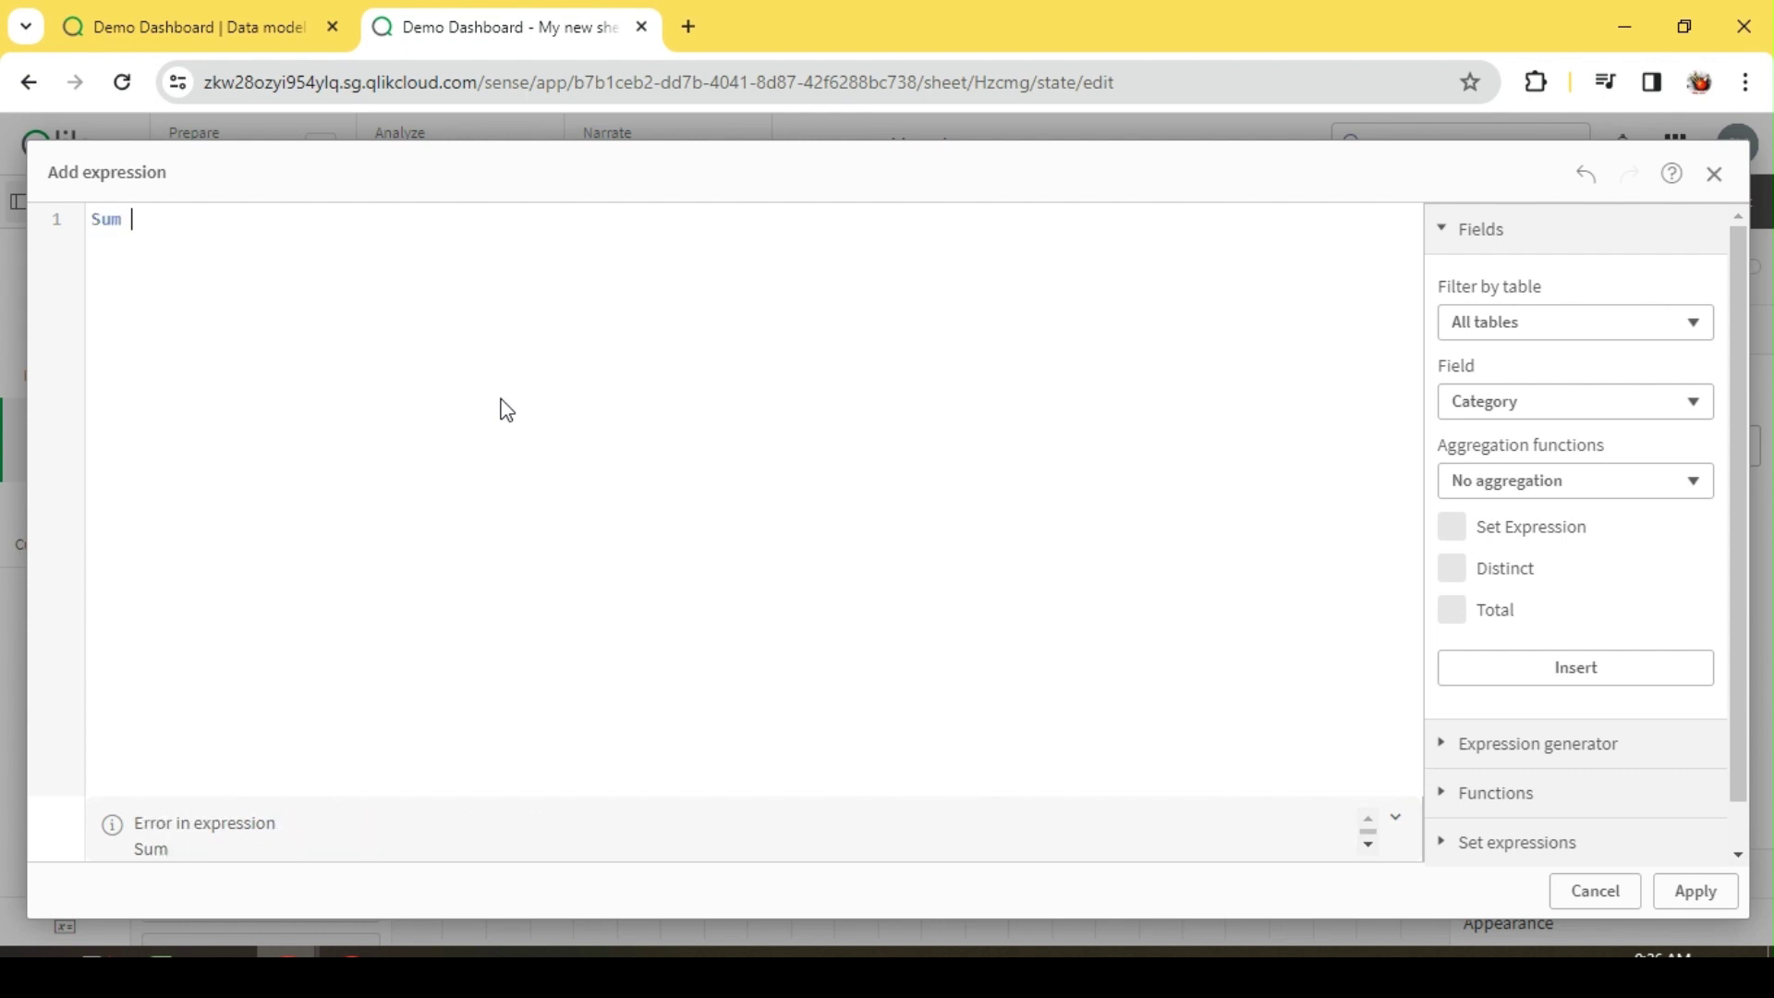
{"action": "type", "text": "(  Sal"}
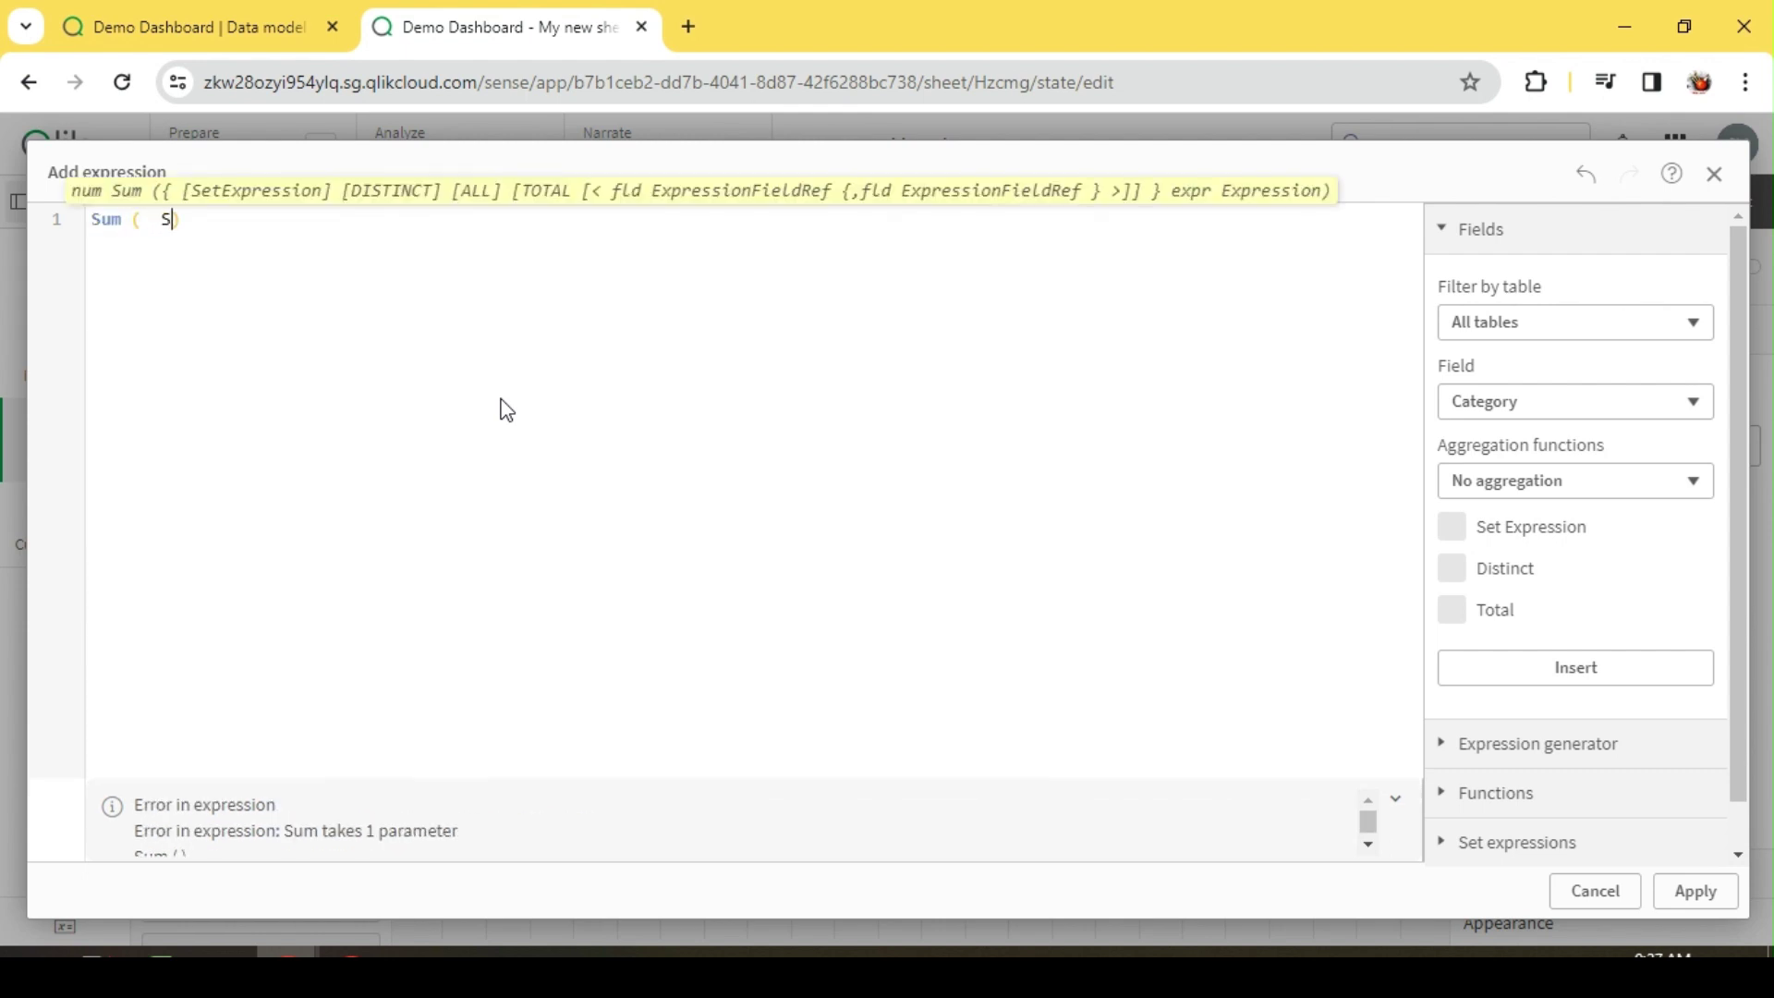
{"action": "key", "text": "Return"}
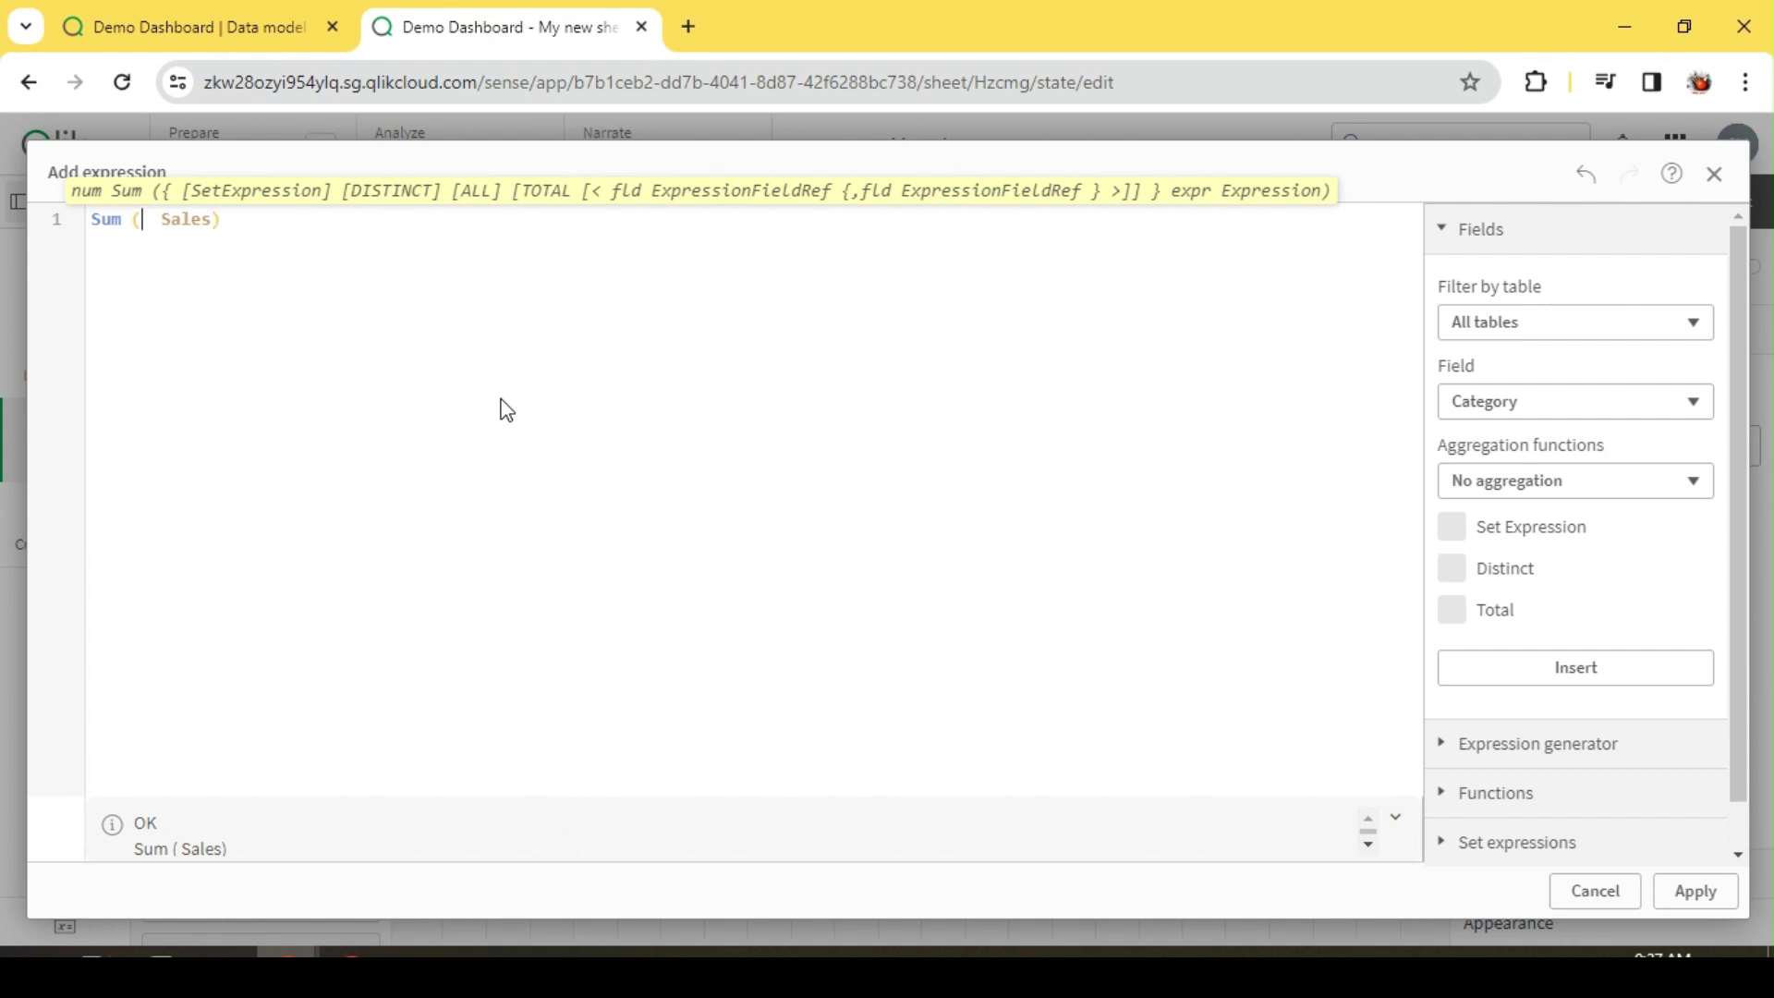
{"action": "type", "text": "{<>"}
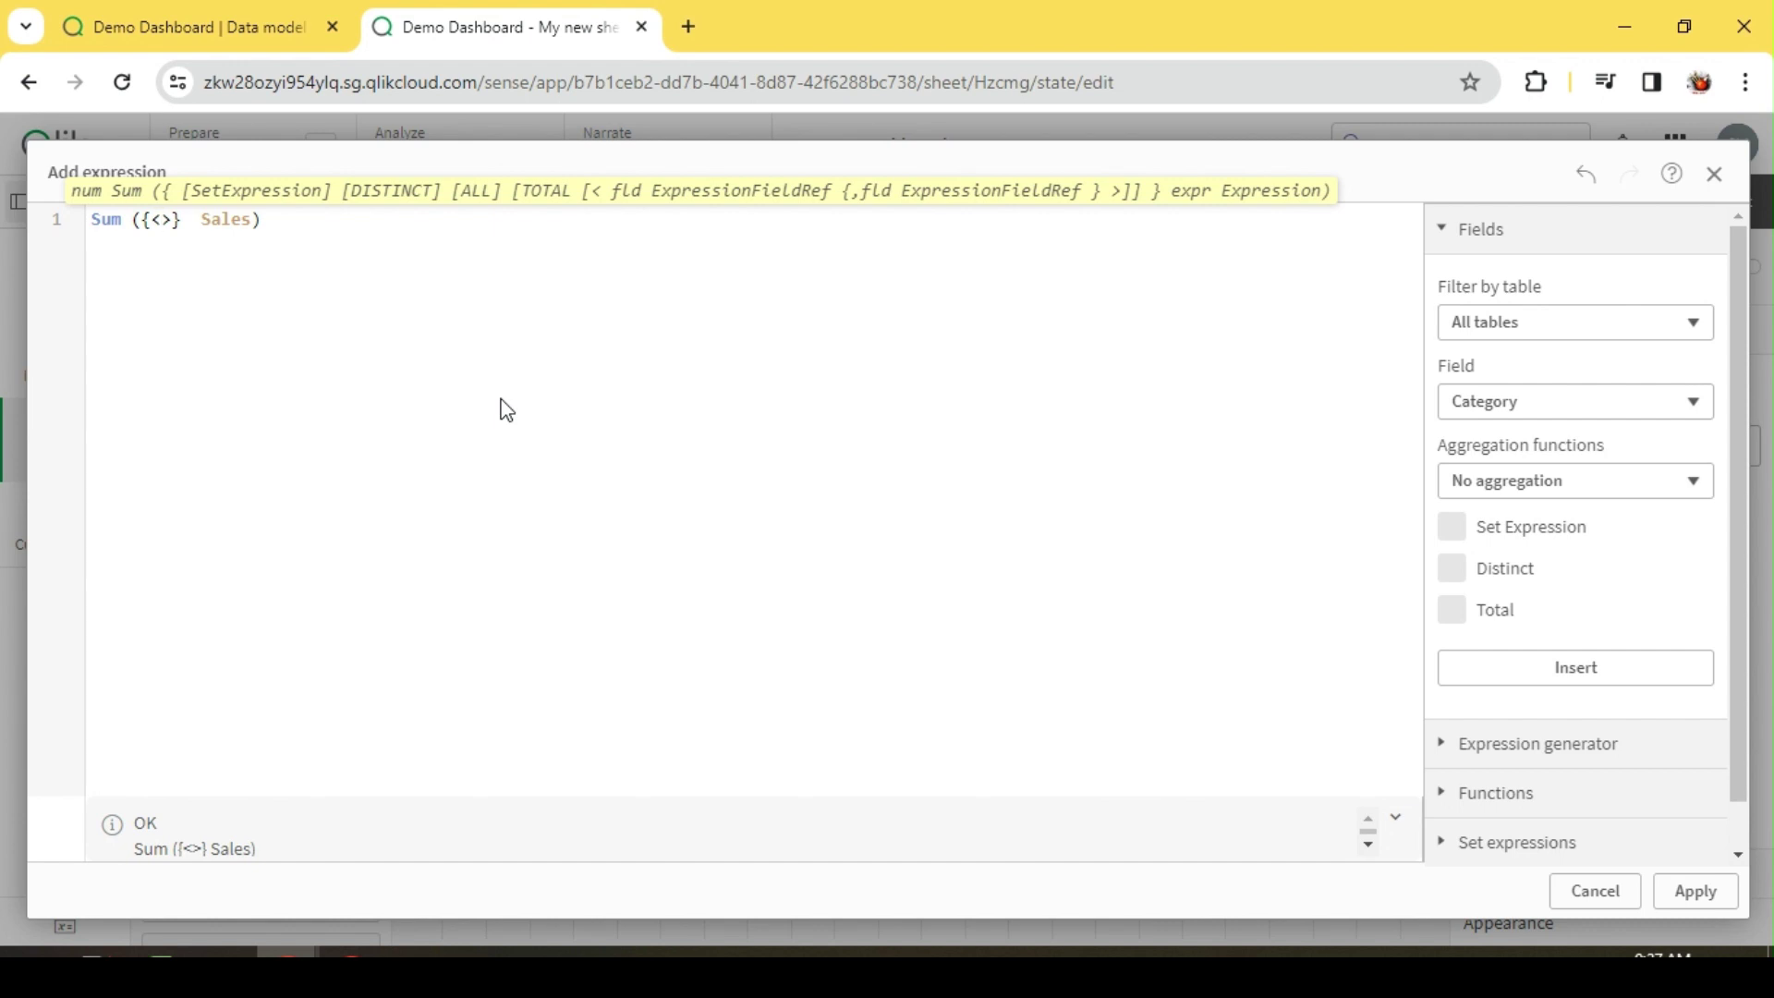
{"action": "left_click", "coordinate": [161, 220]}
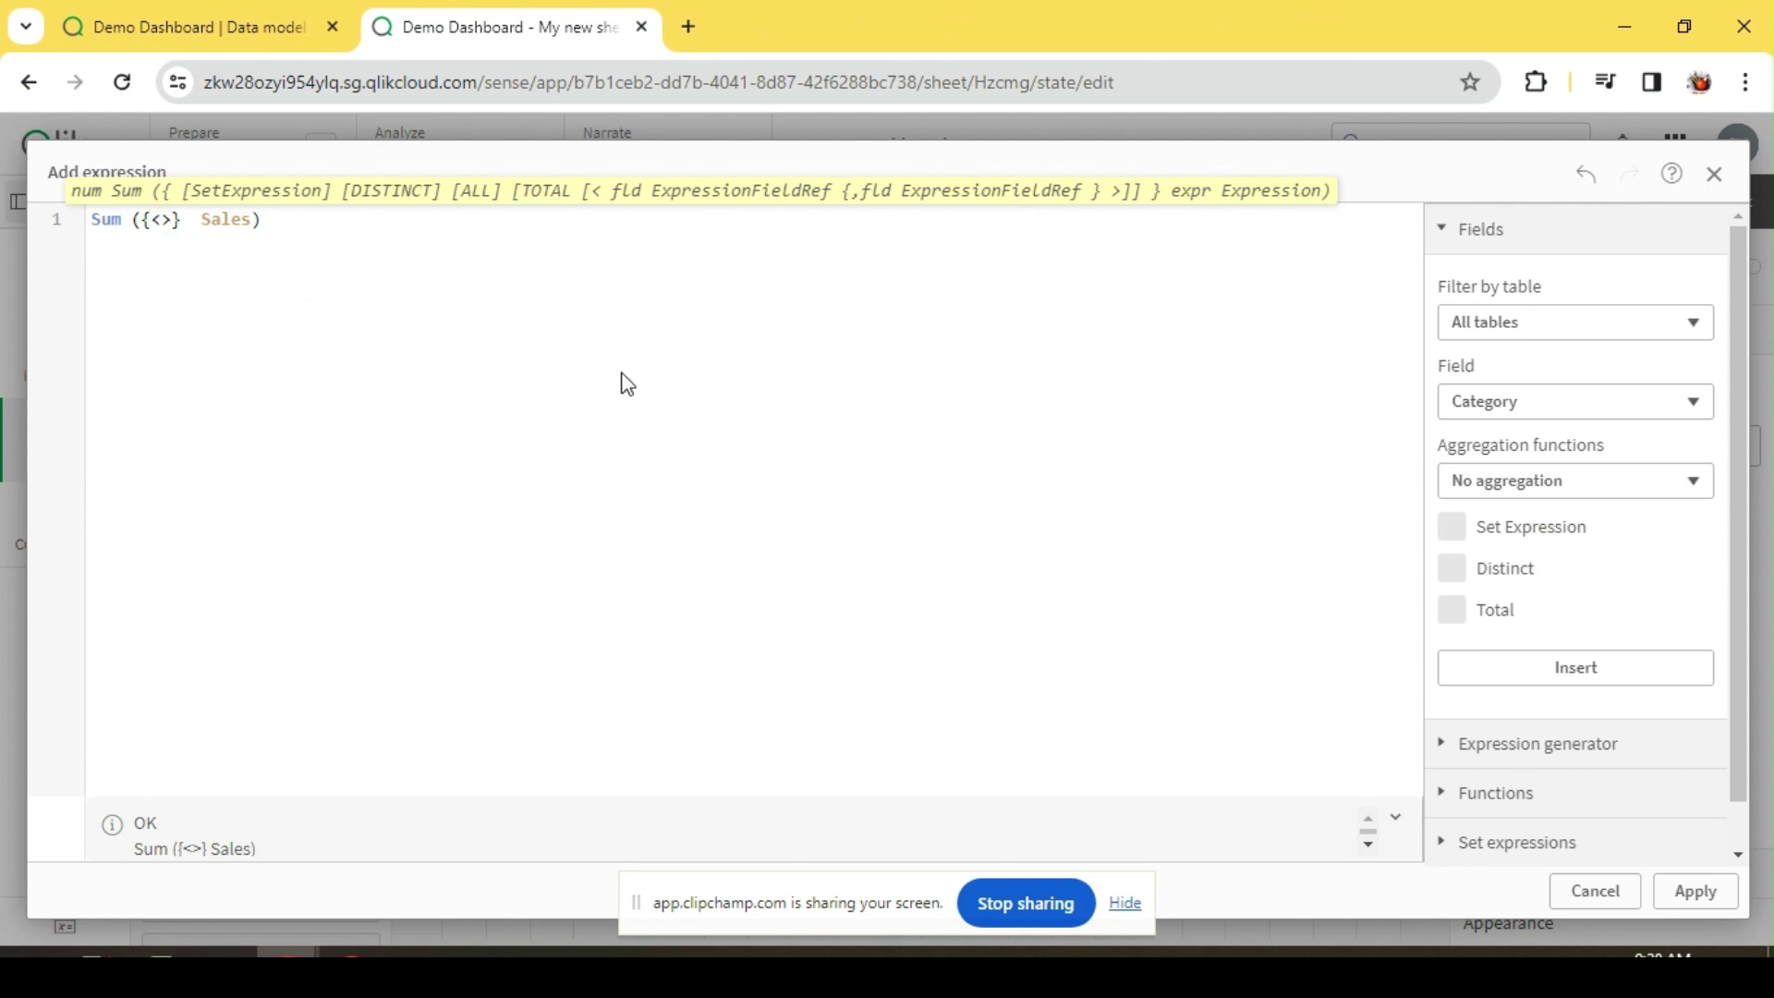
{"action": "type", "text": "Yea"}
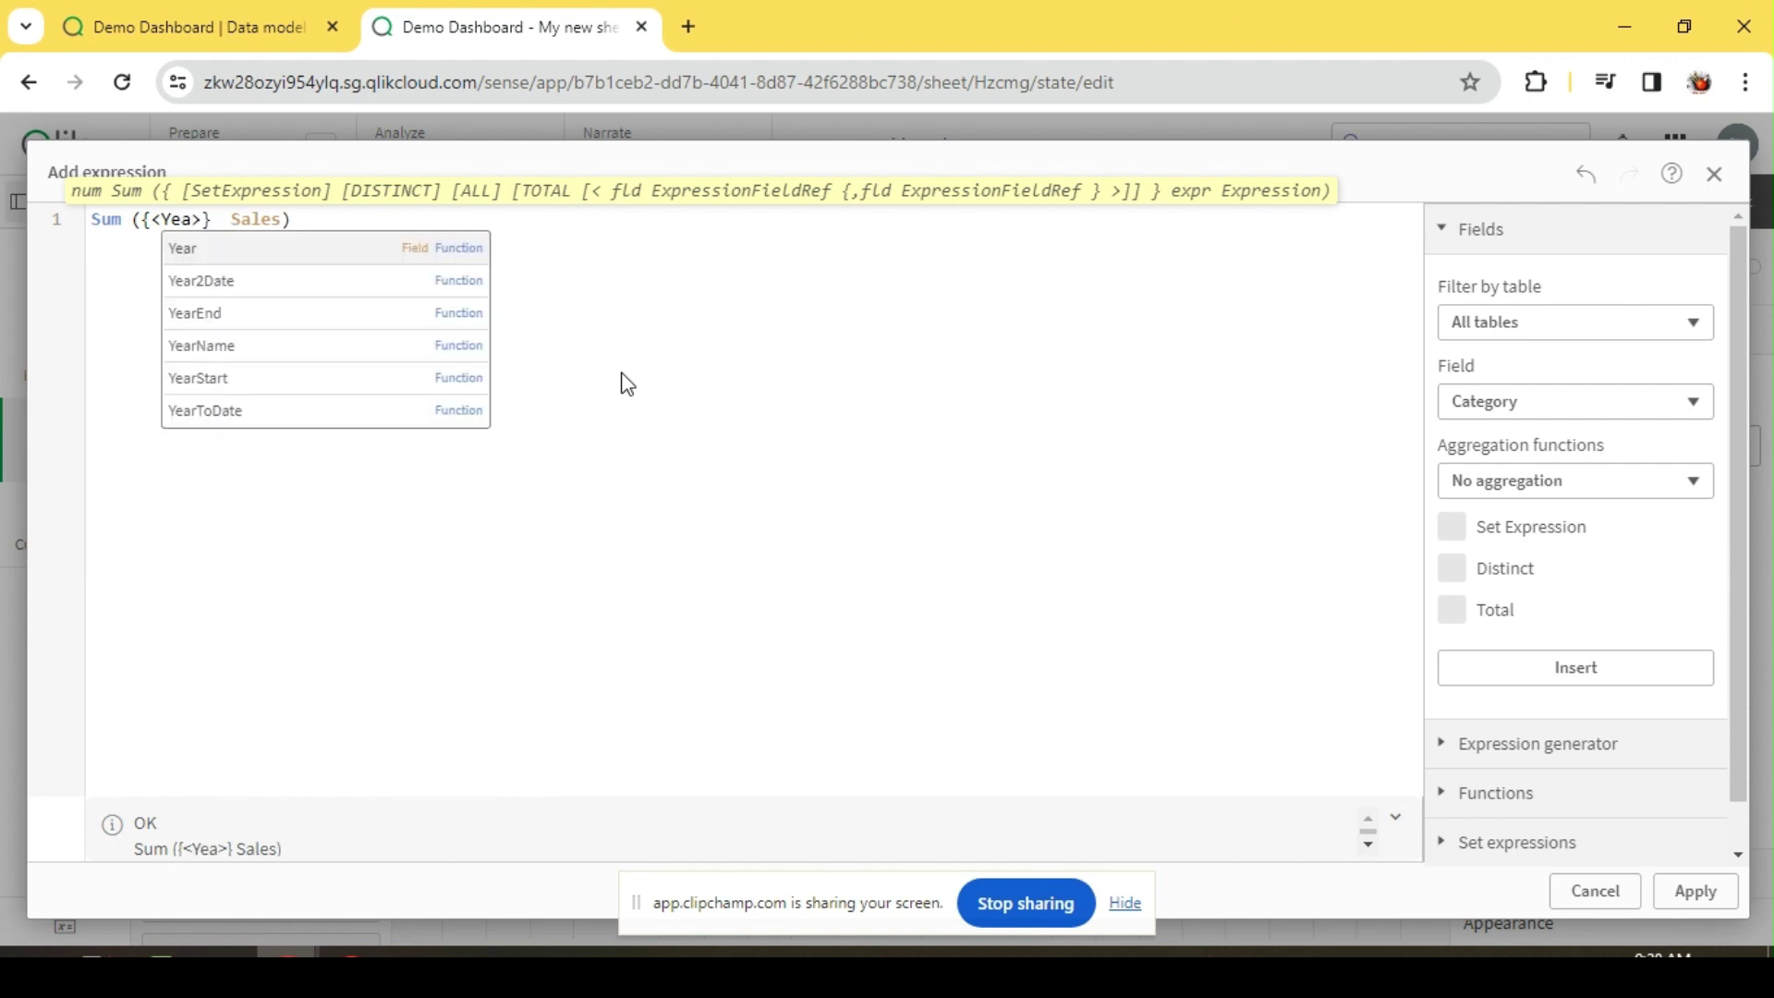
{"action": "key", "text": "Return"}
{"action": "type", "text": "="}
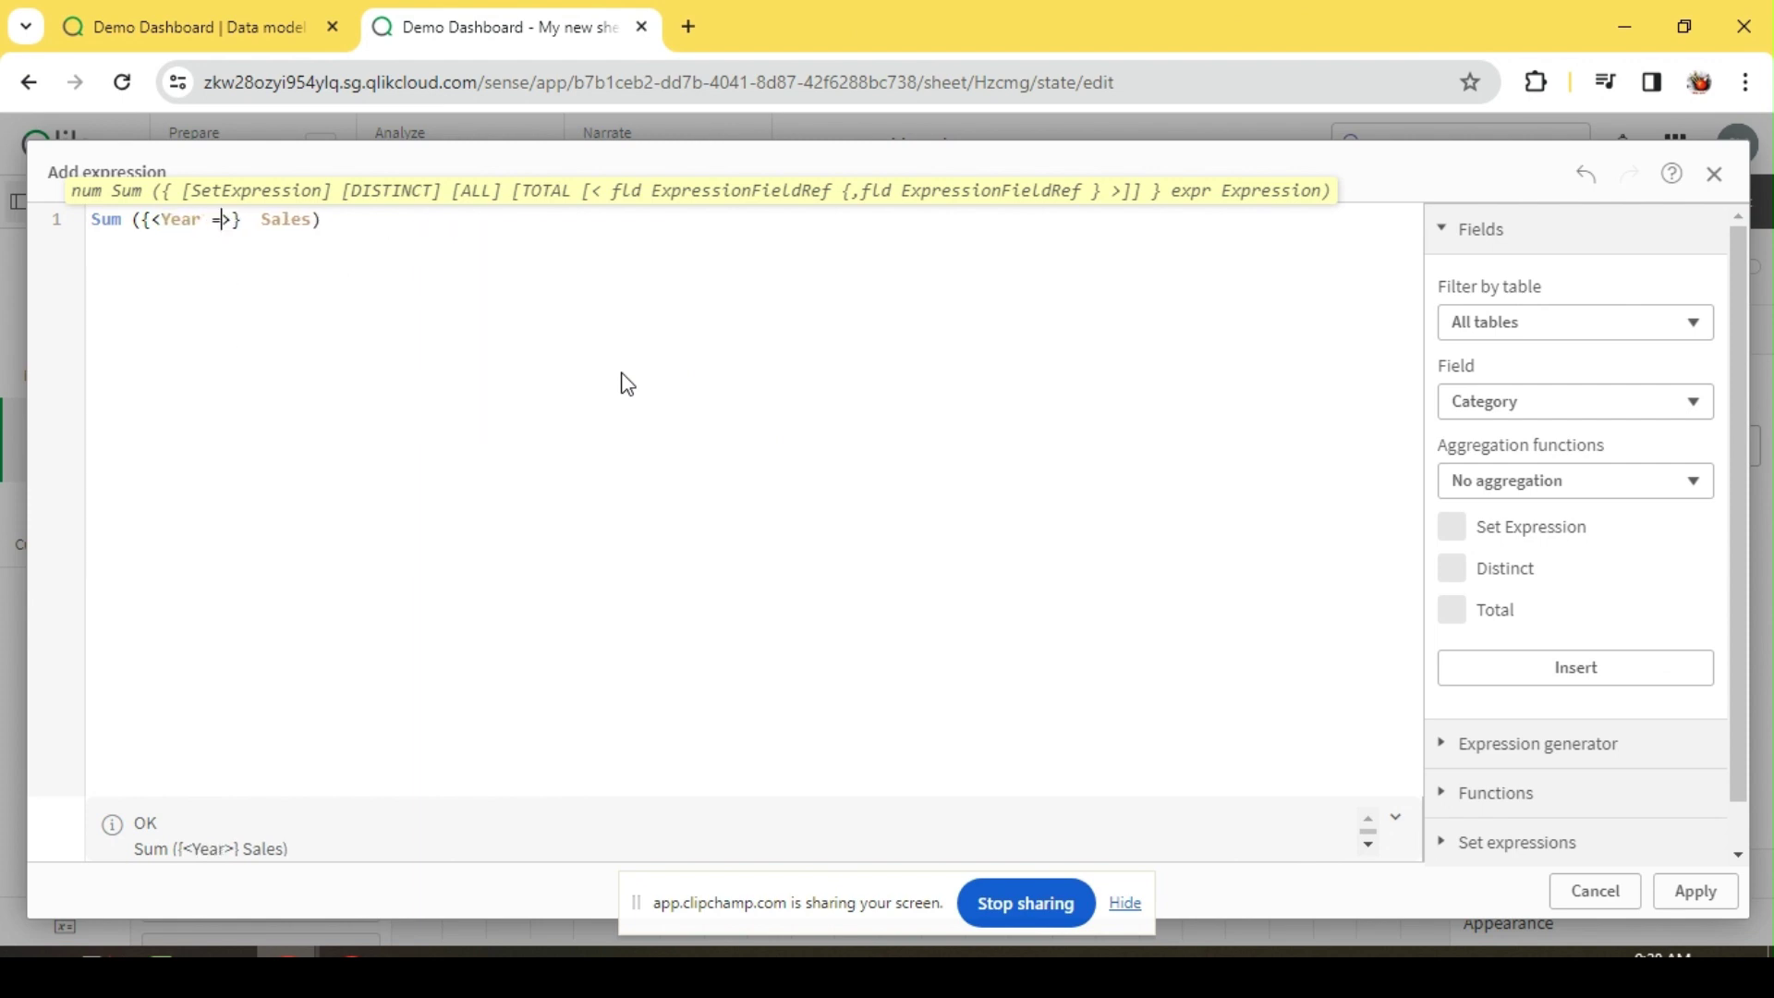
{"action": "type", "text": " {}"}
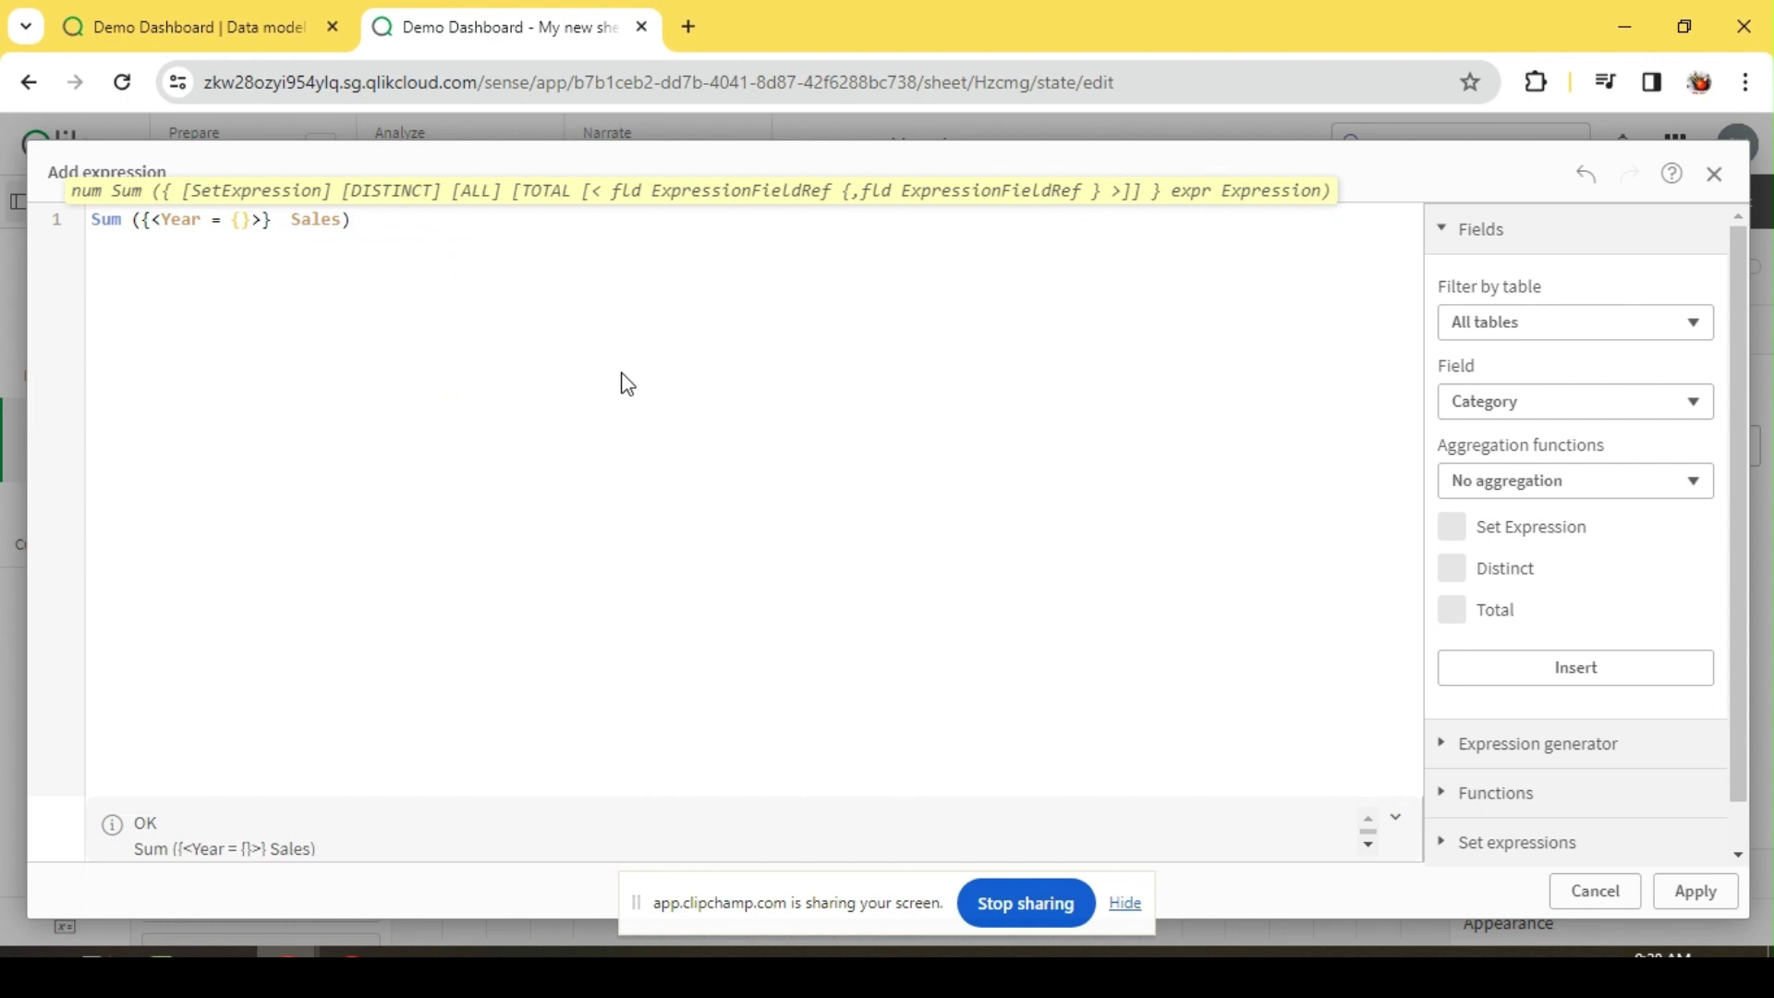
{"action": "type", "text": "2023"}
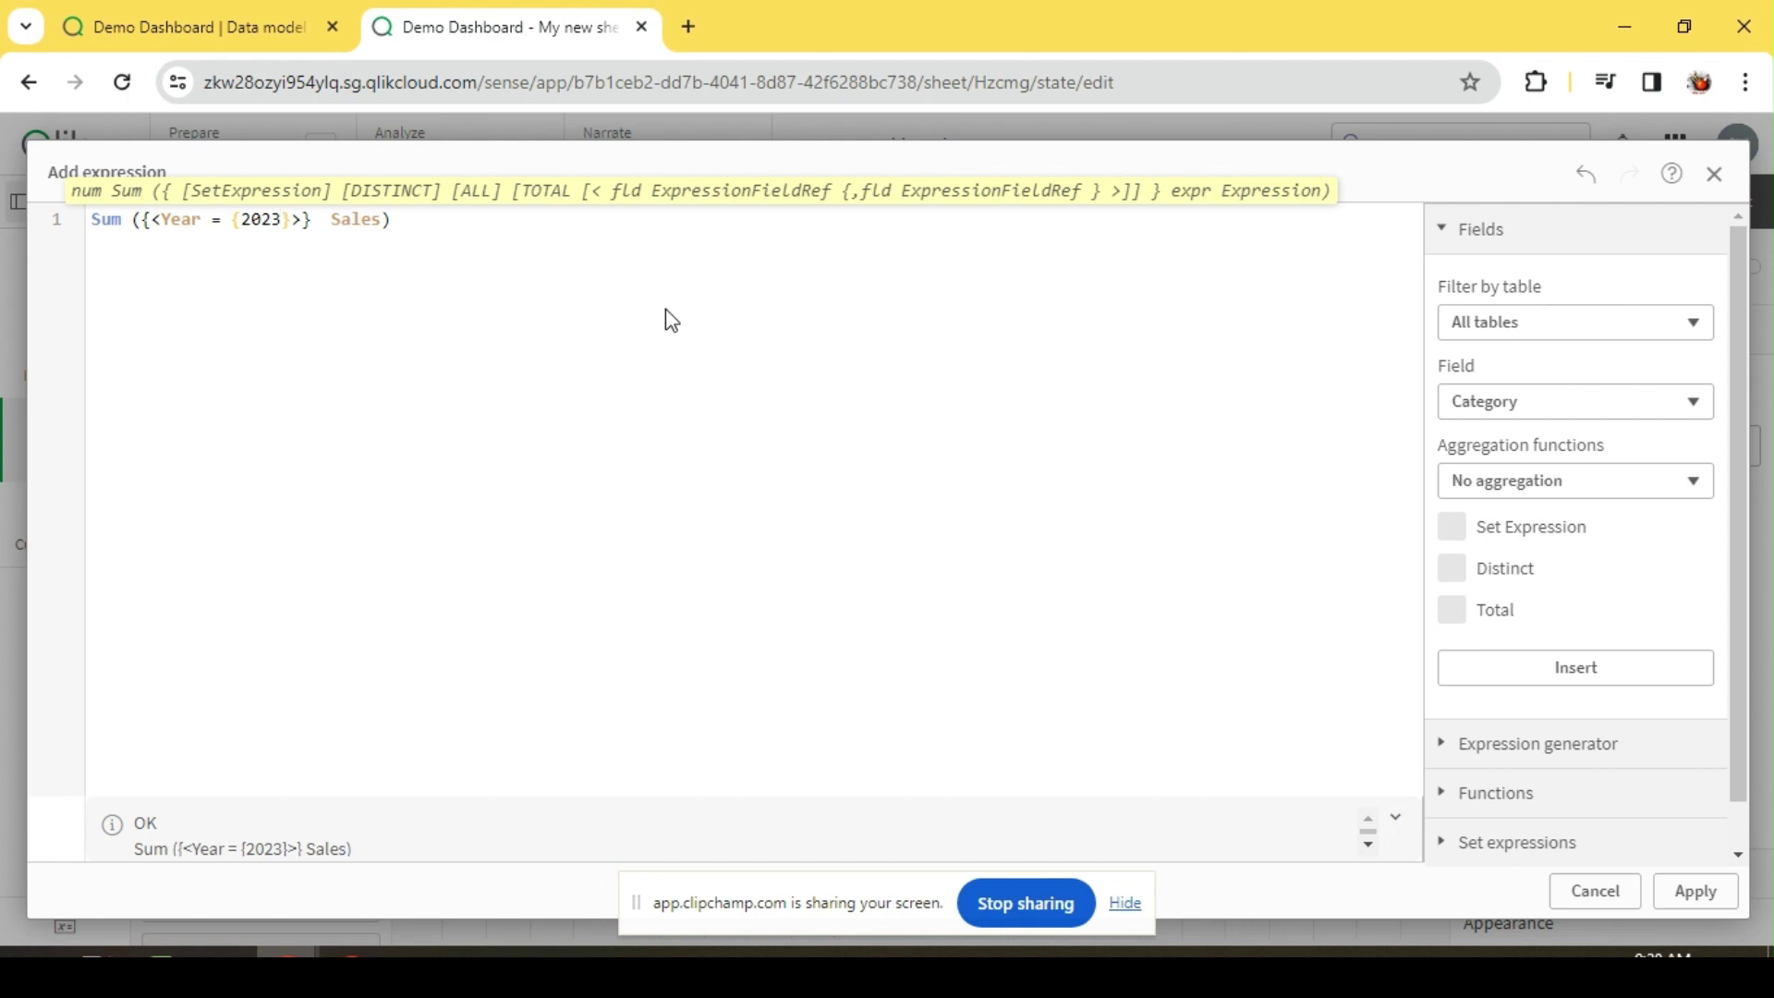
{"action": "left_click", "coordinate": [1125, 904]}
Apply the 2023-only expression, switch to analysis, and clear the Year 2023 selection
{"action": "left_click", "coordinate": [1698, 892]}
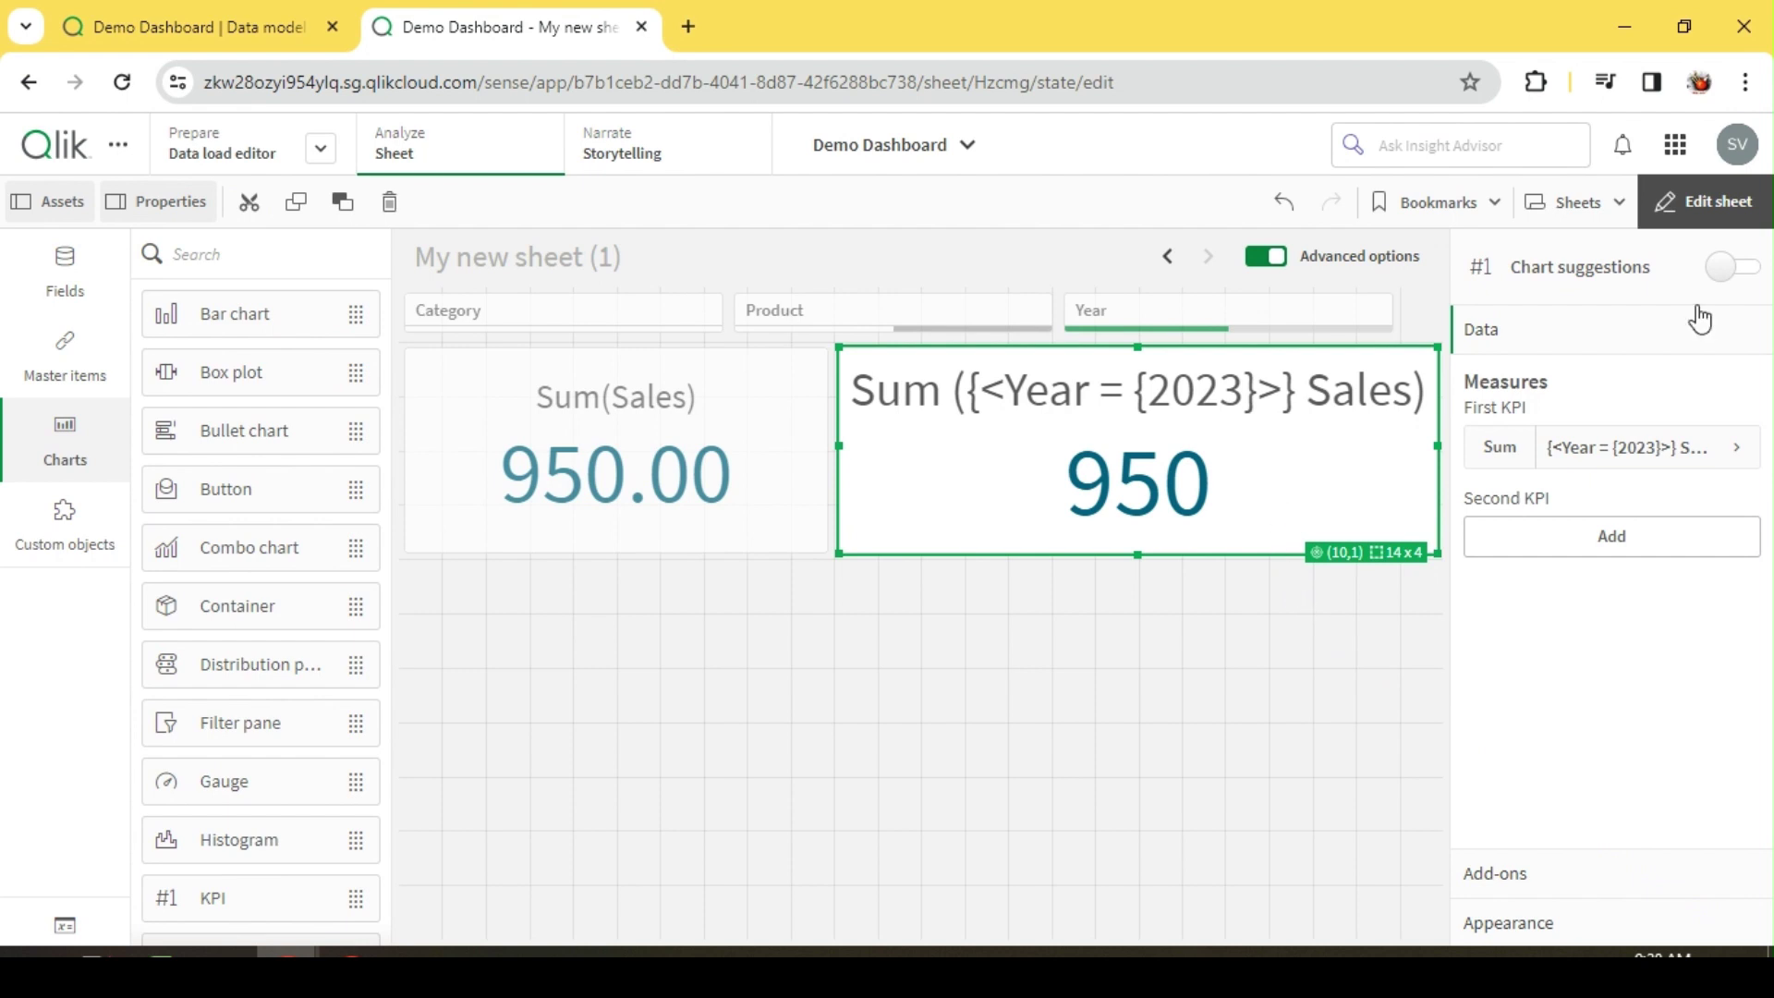
{"action": "left_click", "coordinate": [1704, 201]}
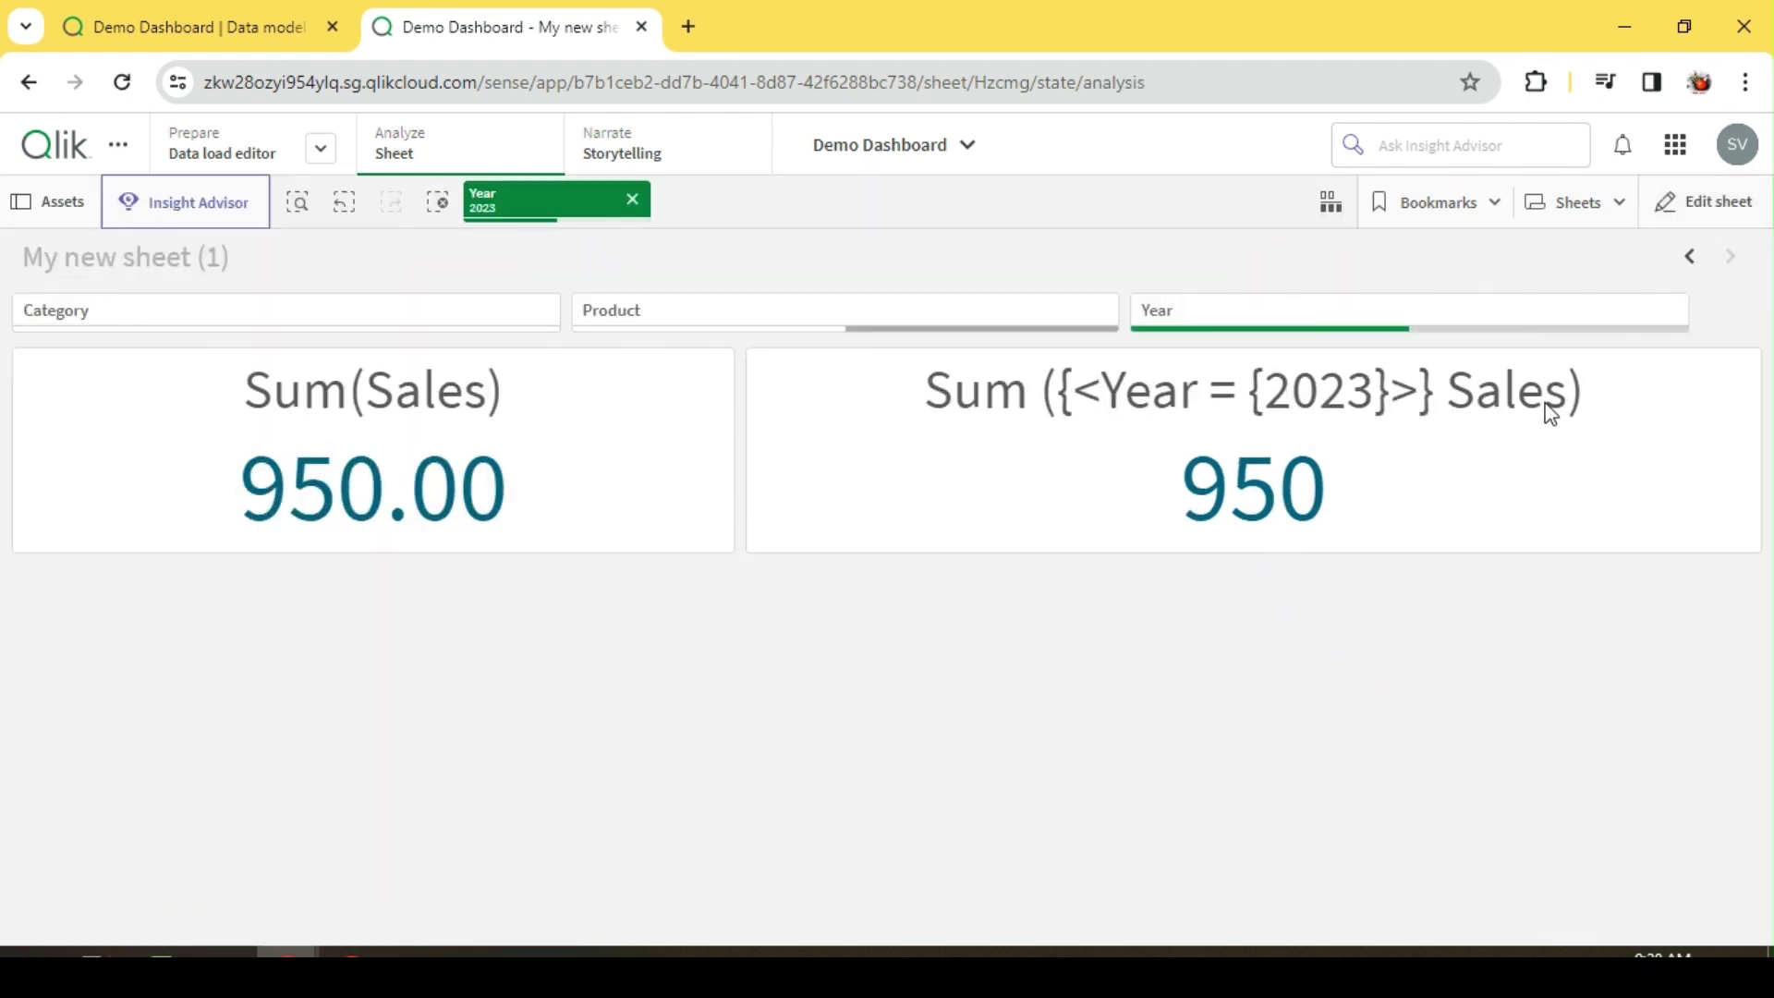
{"action": "left_click", "coordinate": [632, 200]}
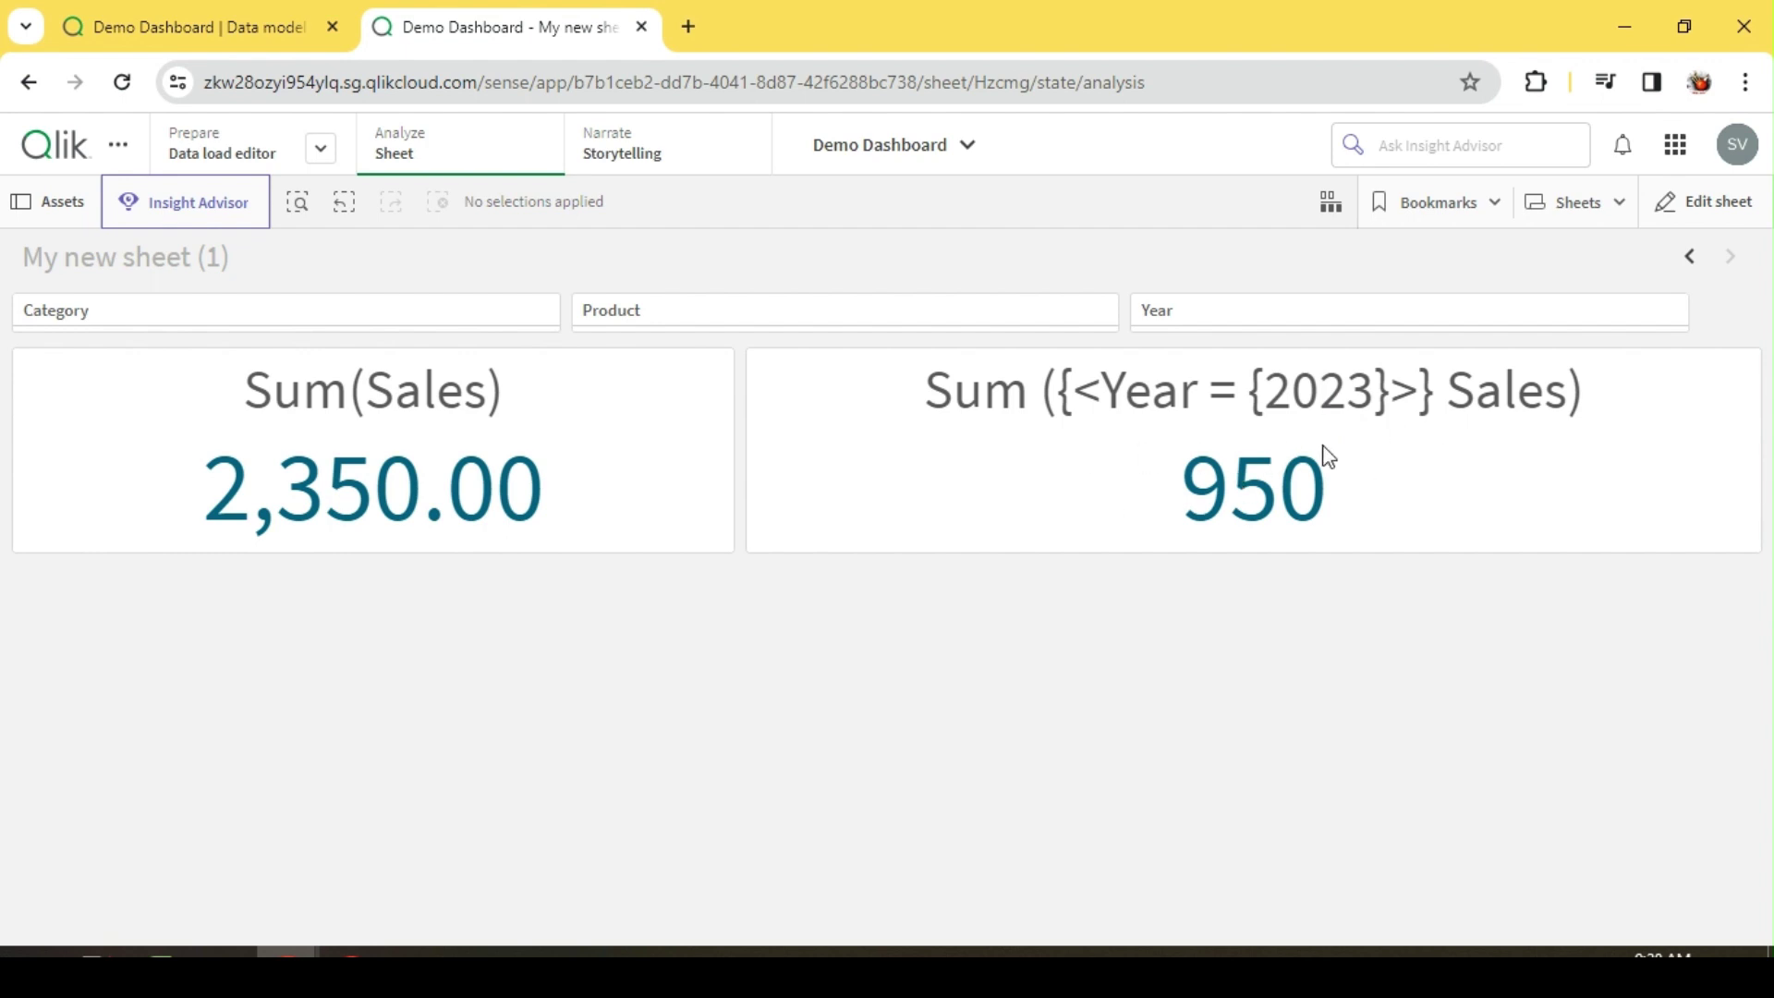
Select Year 2024 to see Sum(Sales) at 1,400.00 while the set-analysis KPI stays 950, then clear it
{"action": "left_click", "coordinate": [1335, 313]}
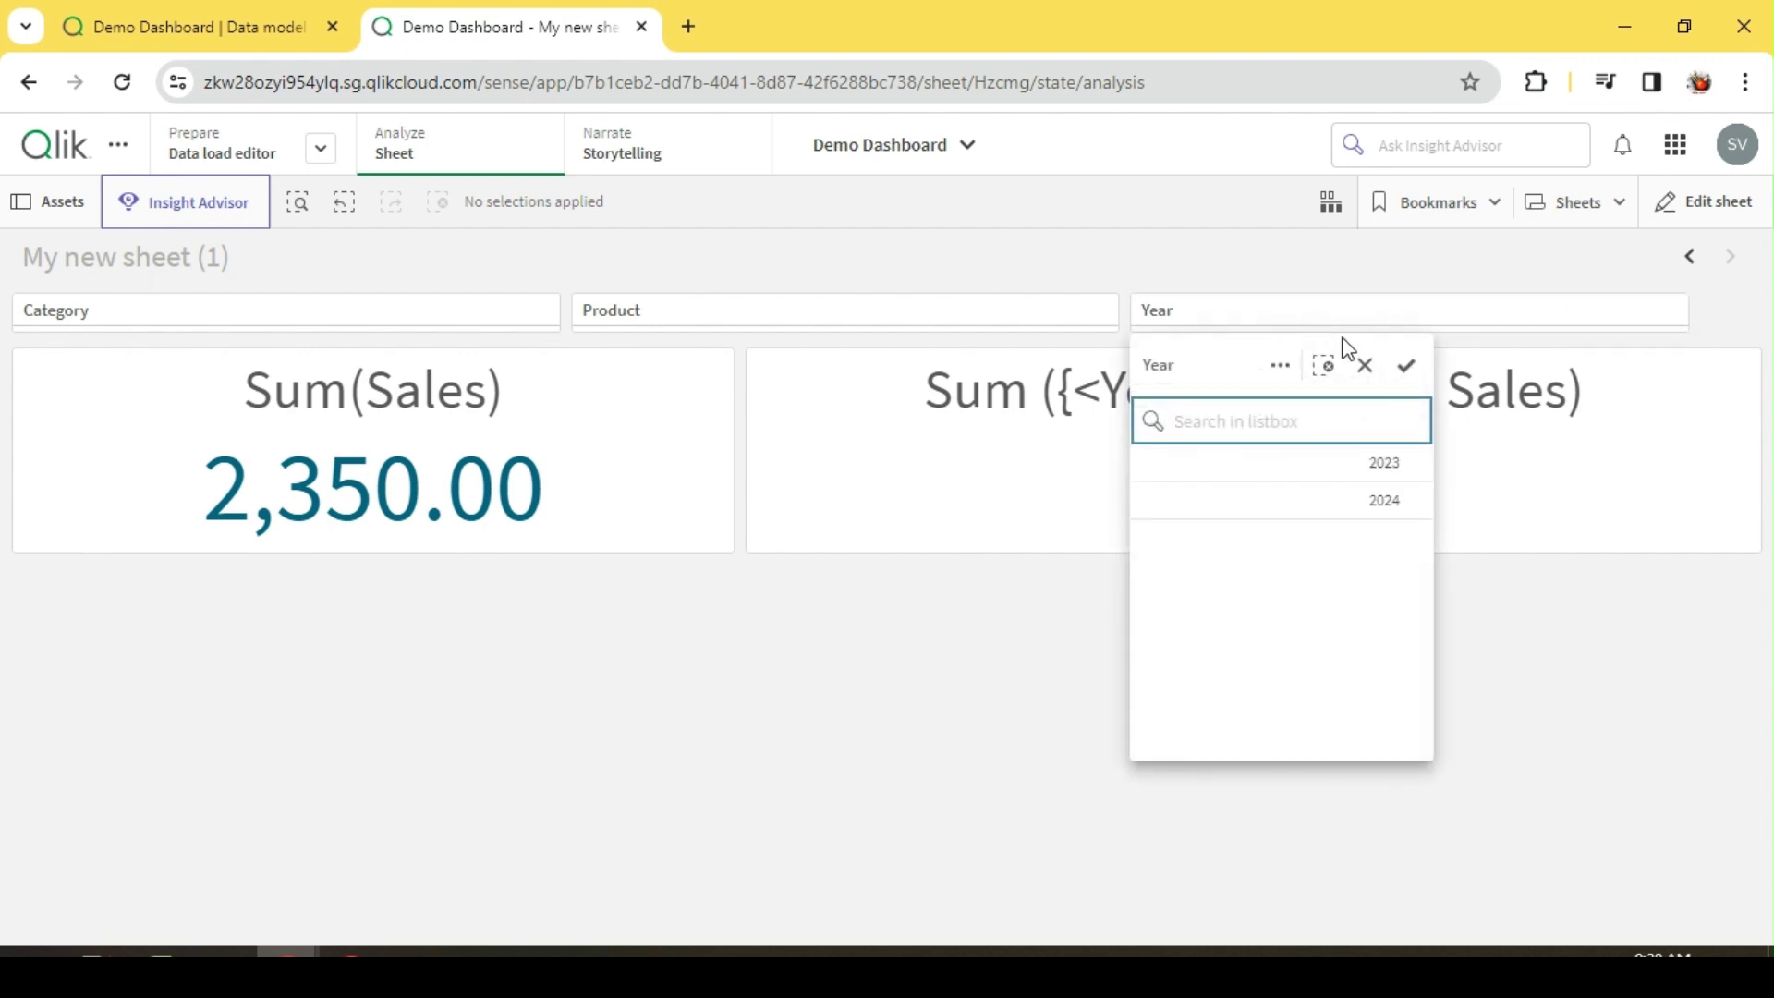
{"action": "left_click", "coordinate": [1382, 499]}
{"action": "left_click", "coordinate": [968, 663]}
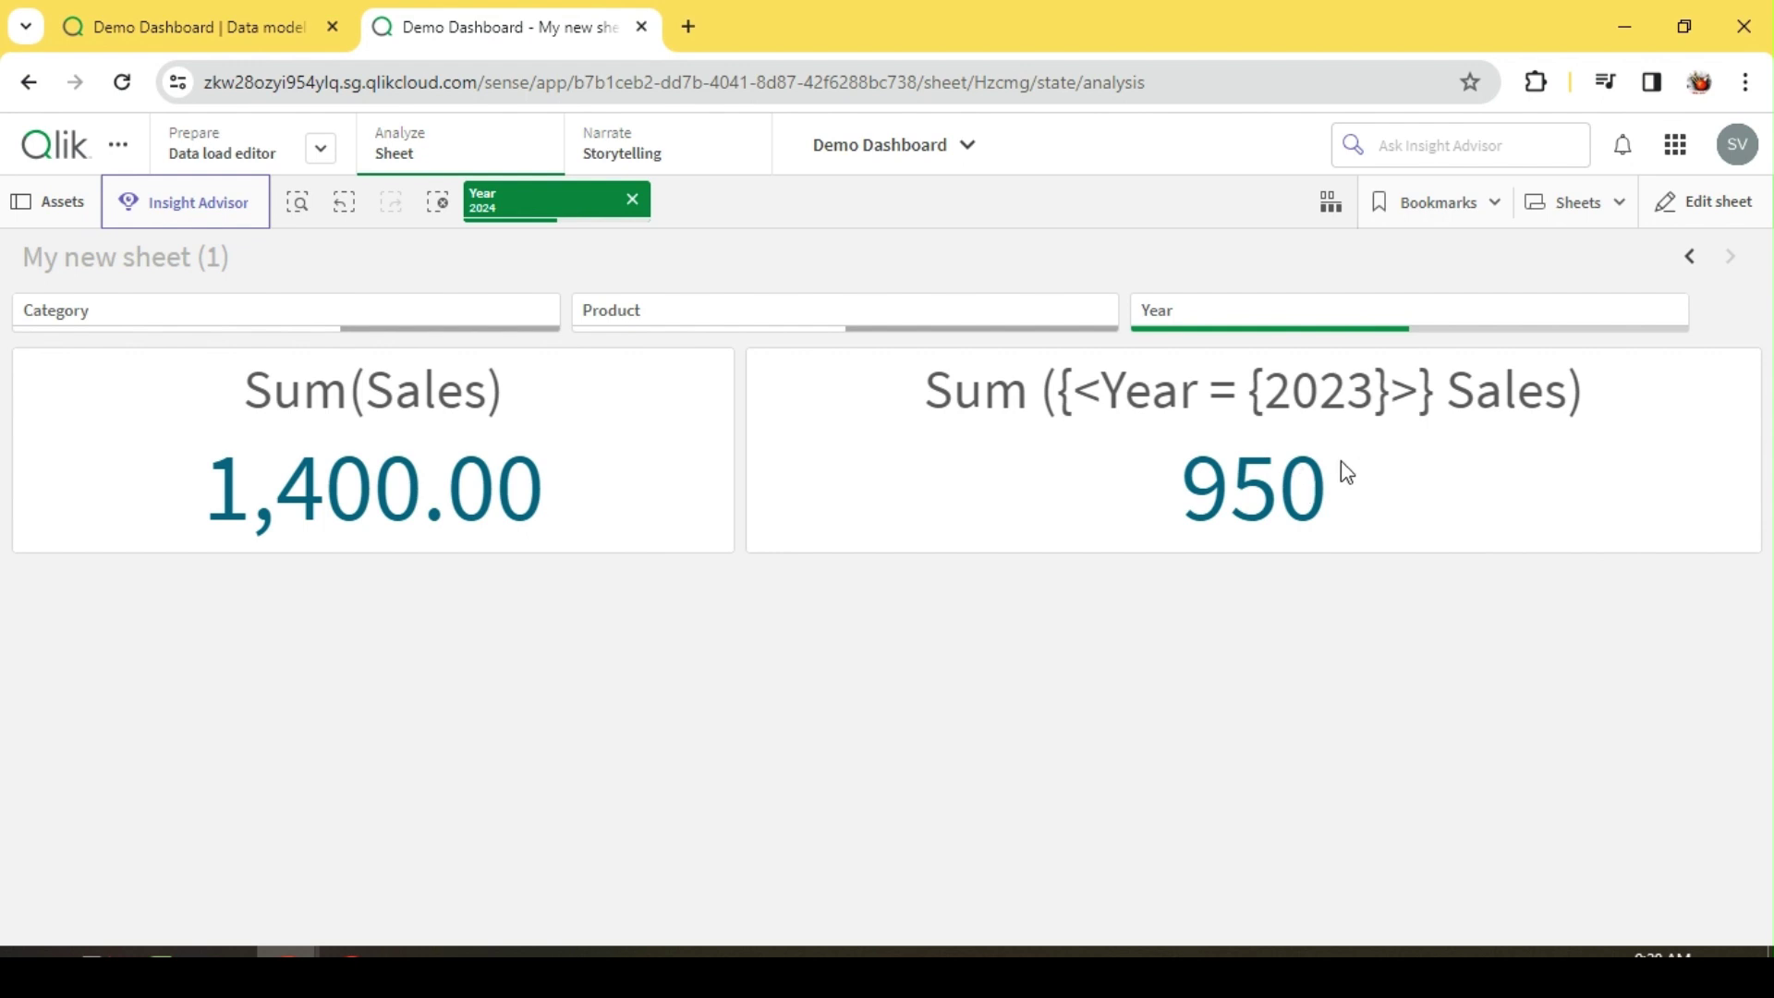
{"action": "left_click", "coordinate": [632, 200]}
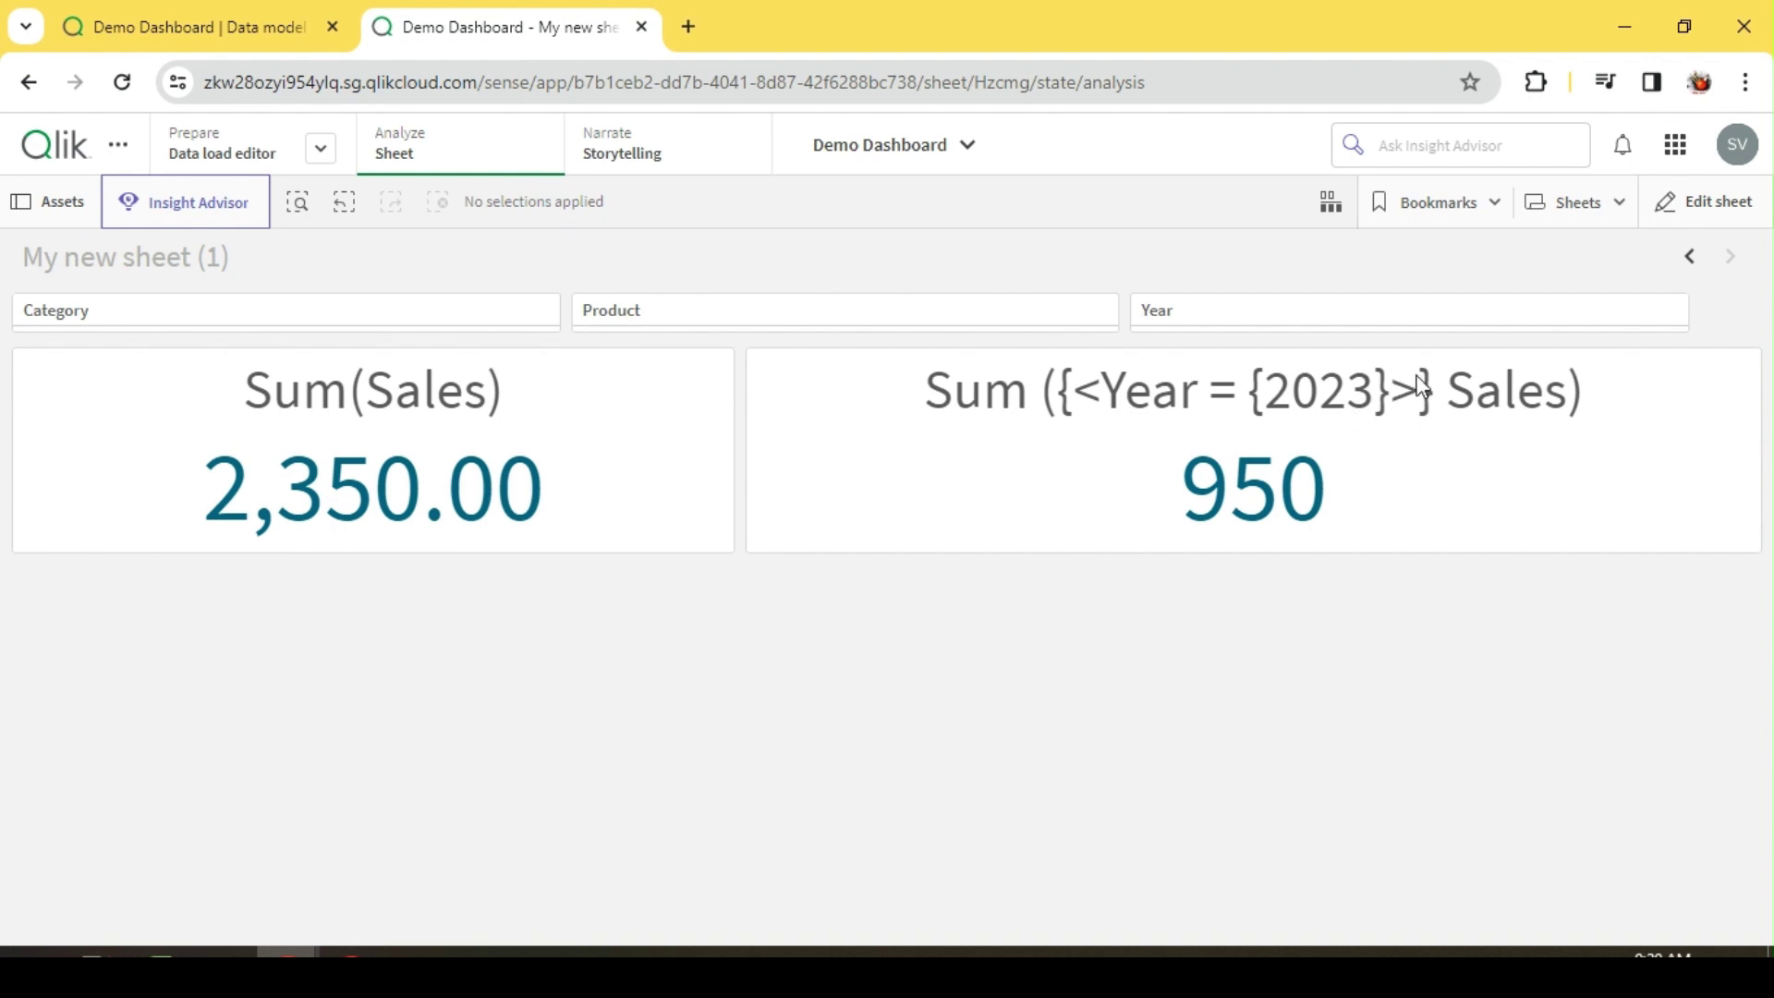
Edit the First KPI expression to Sum ({<Year = >} Sales) by removing {2023}, and apply
{"action": "left_click", "coordinate": [1724, 205]}
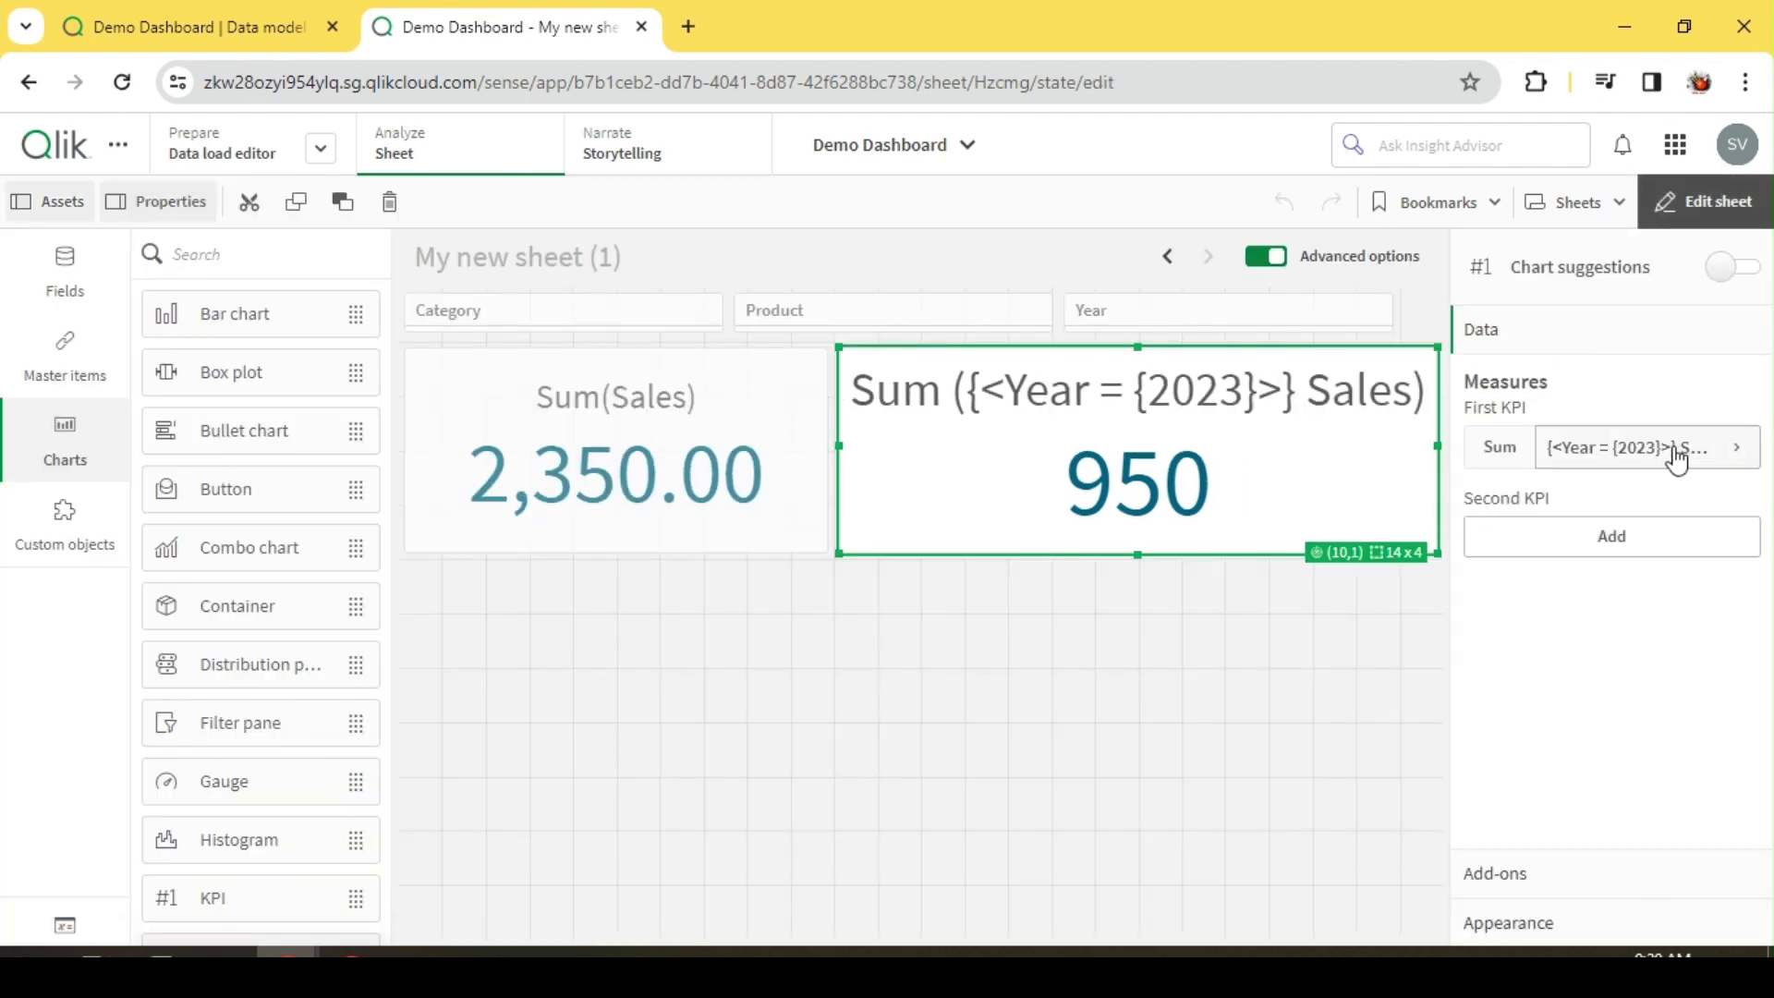
{"action": "left_click", "coordinate": [1641, 456]}
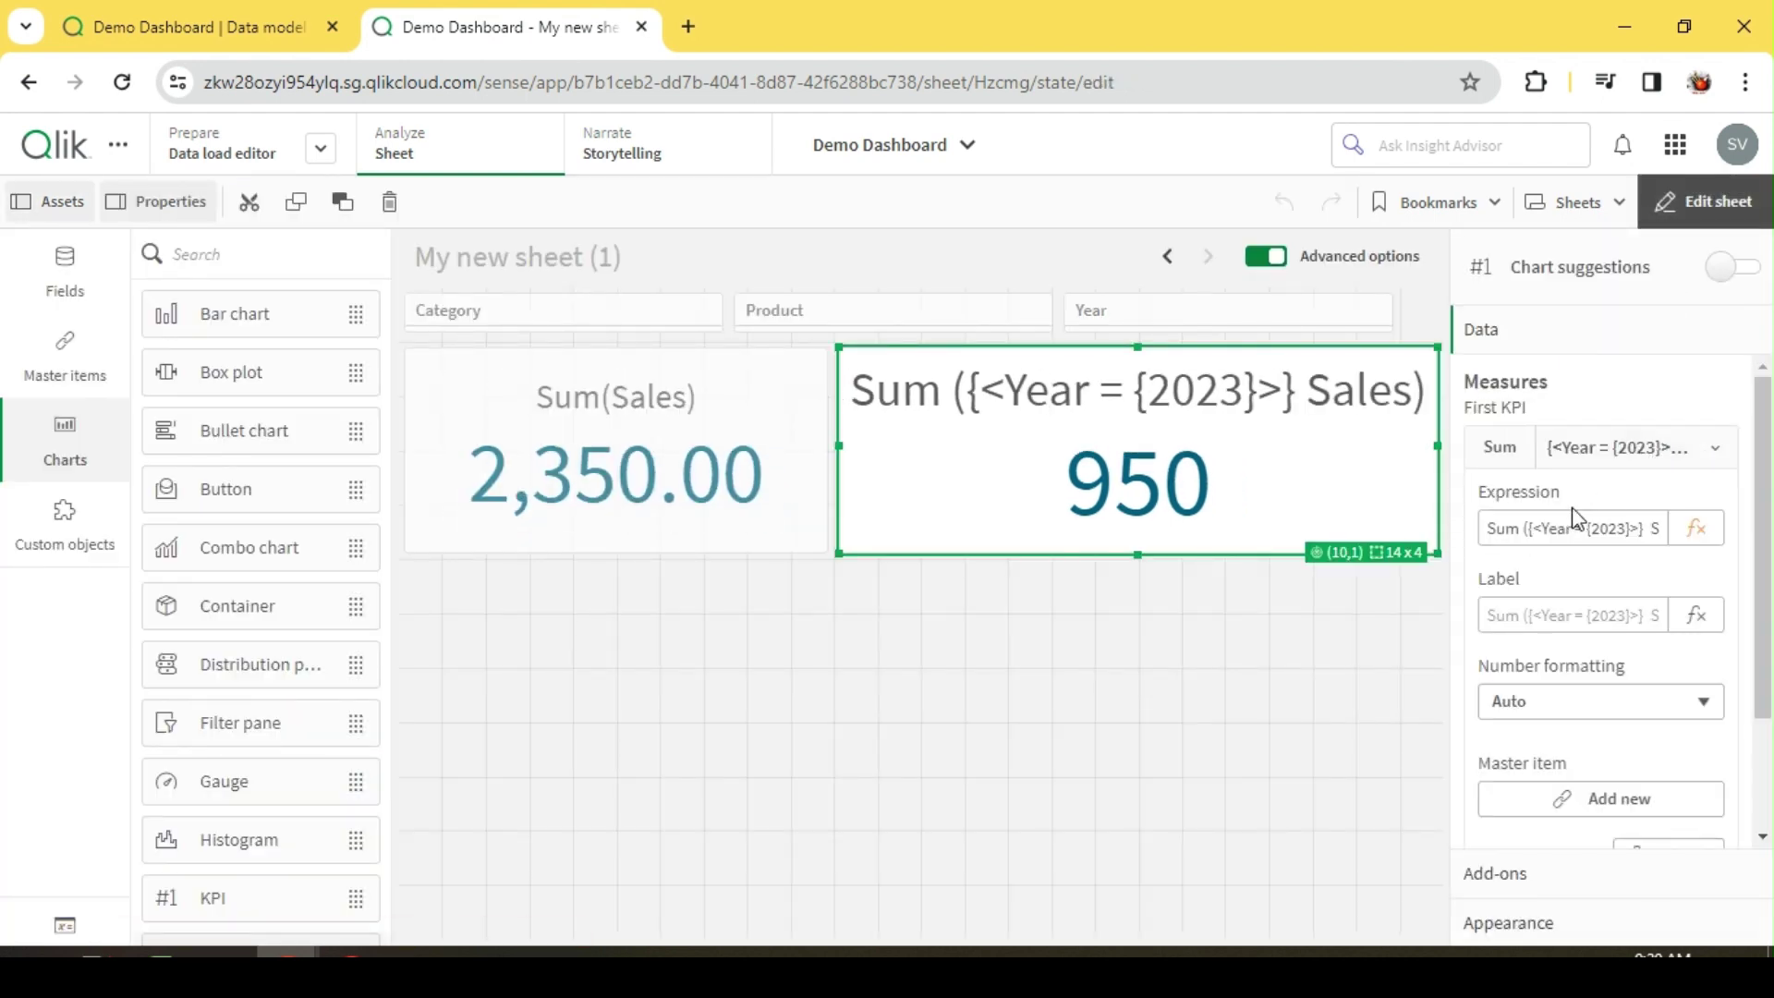
{"action": "left_click", "coordinate": [1704, 528]}
{"action": "left_click", "coordinate": [301, 224]}
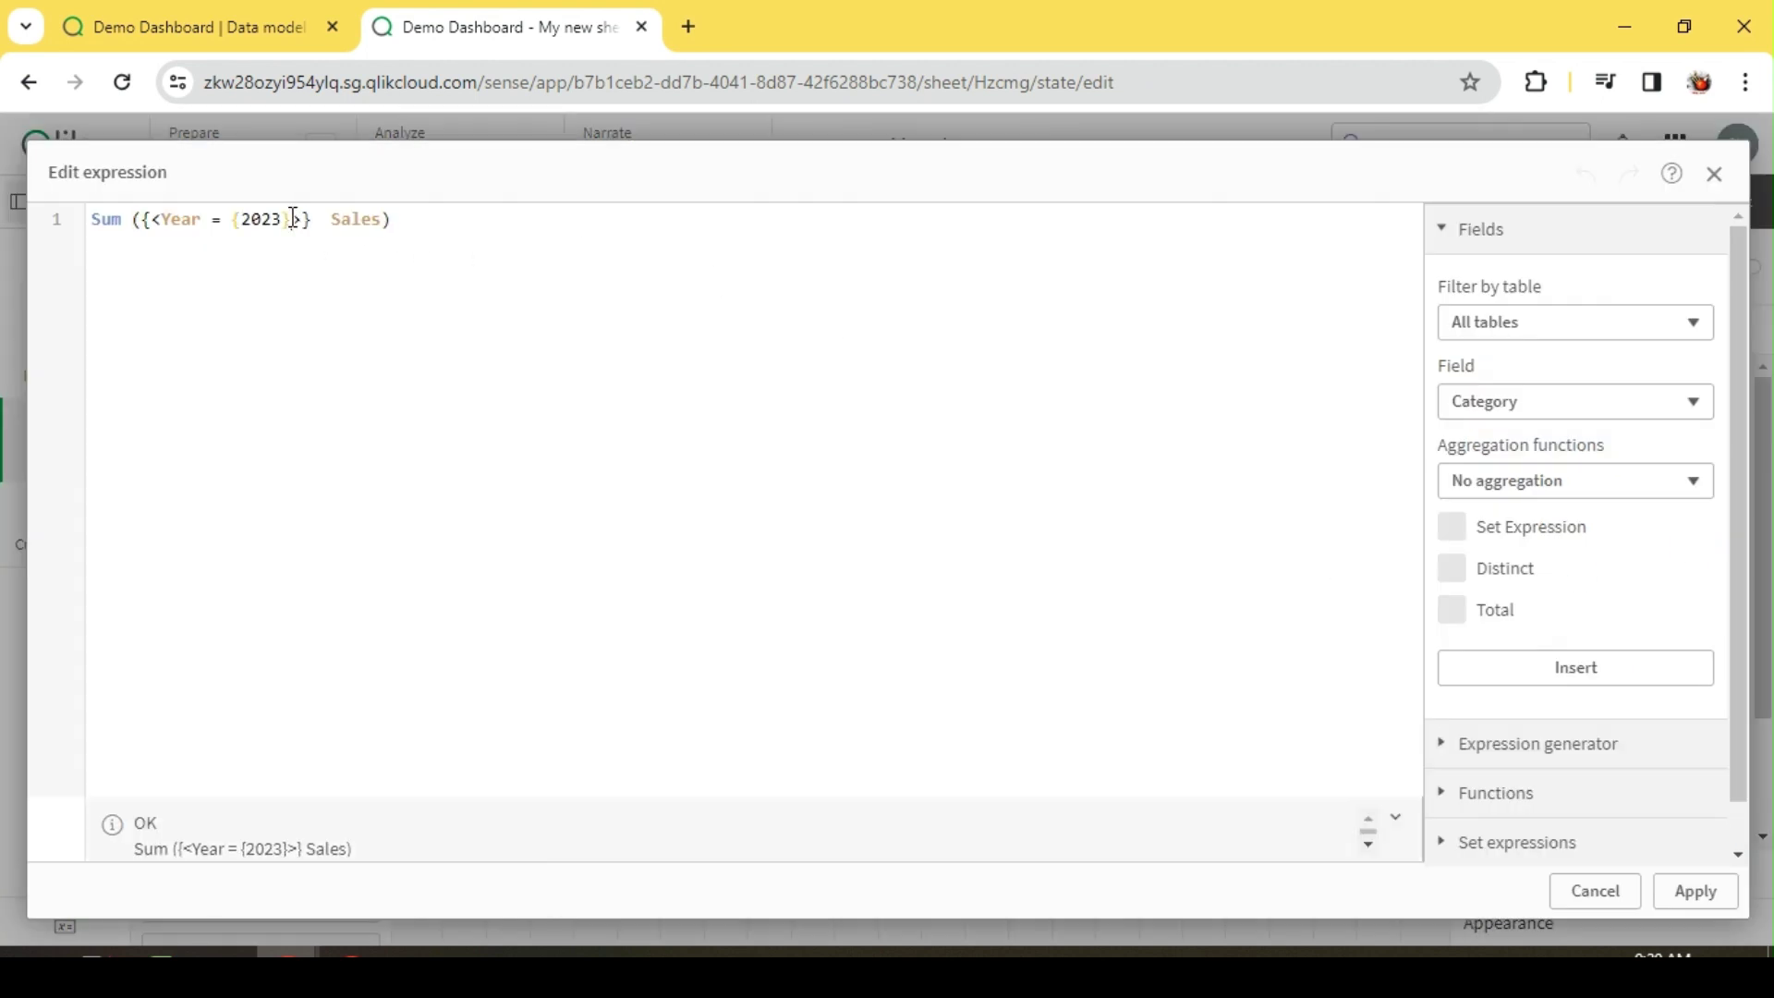
{"action": "key", "text": "BackSpace"}
{"action": "key", "text": "BackSpace"}
{"action": "key", "text": "BackSpace"}
{"action": "key", "text": "BackSpace"}
{"action": "key", "text": "BackSpace"}
{"action": "key", "text": "BackSpace"}
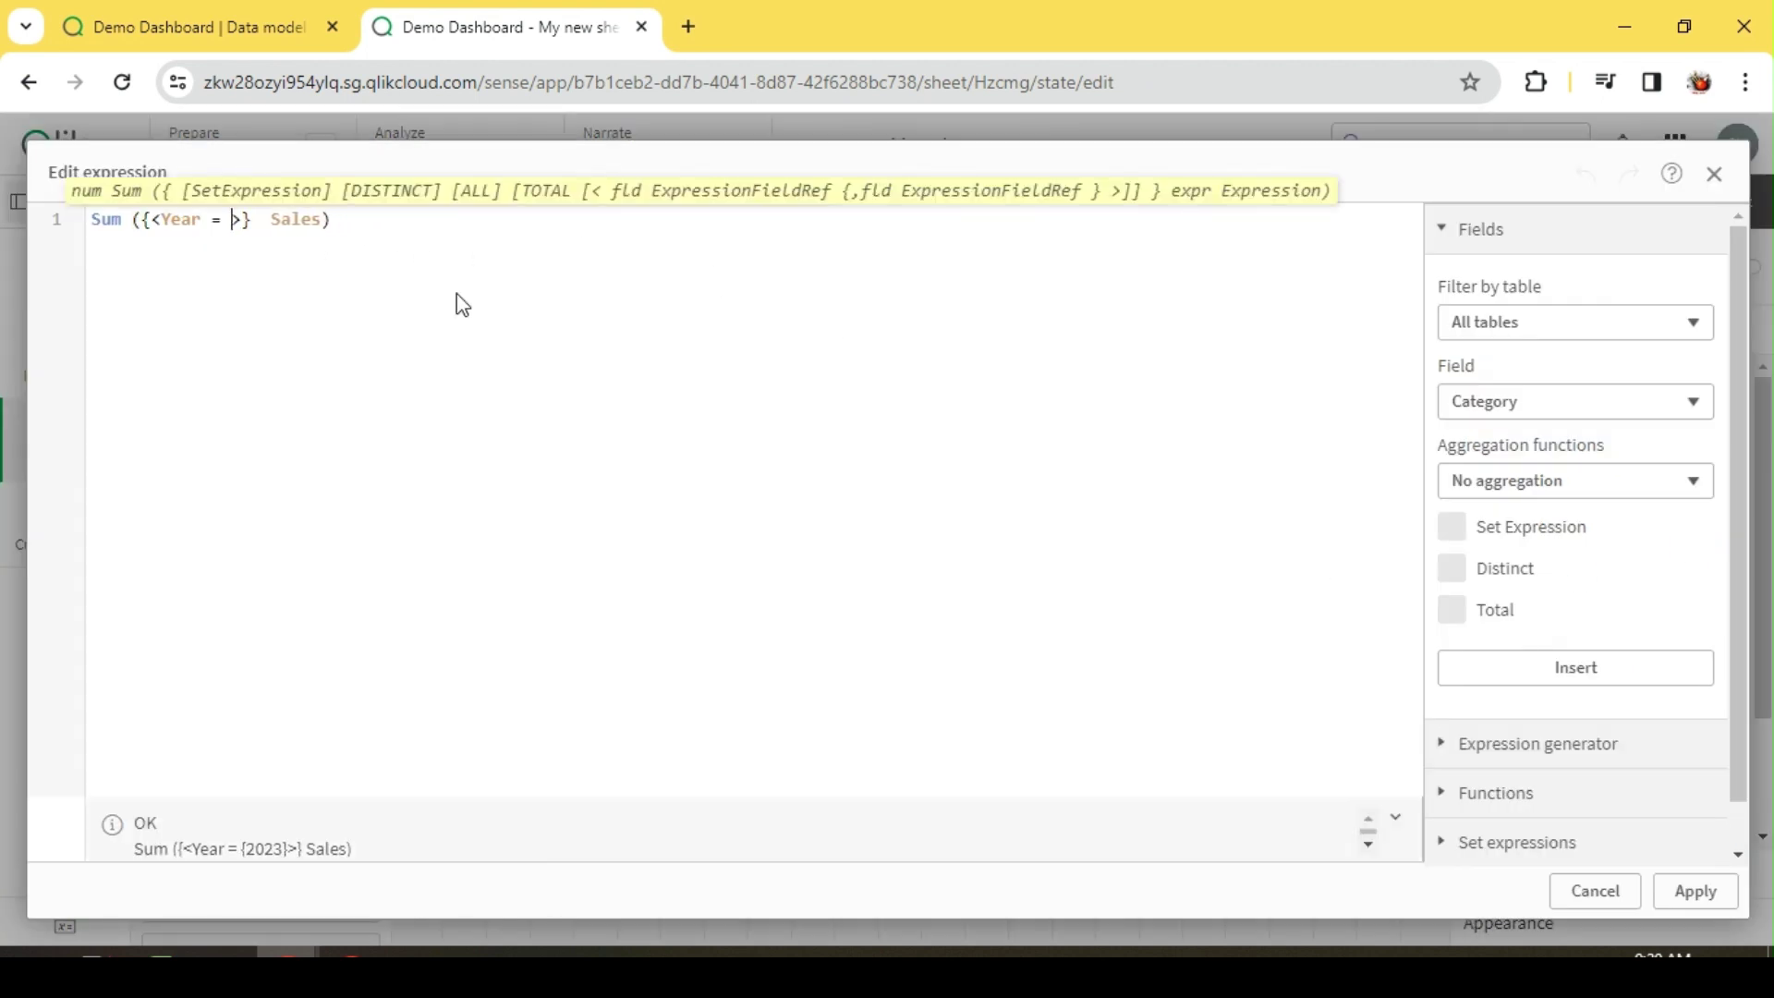
{"action": "left_click", "coordinate": [1703, 899]}
Set the KPI's number formatting to Money then Number, showing 2,350.00, and finish editing
{"action": "left_click", "coordinate": [1696, 220]}
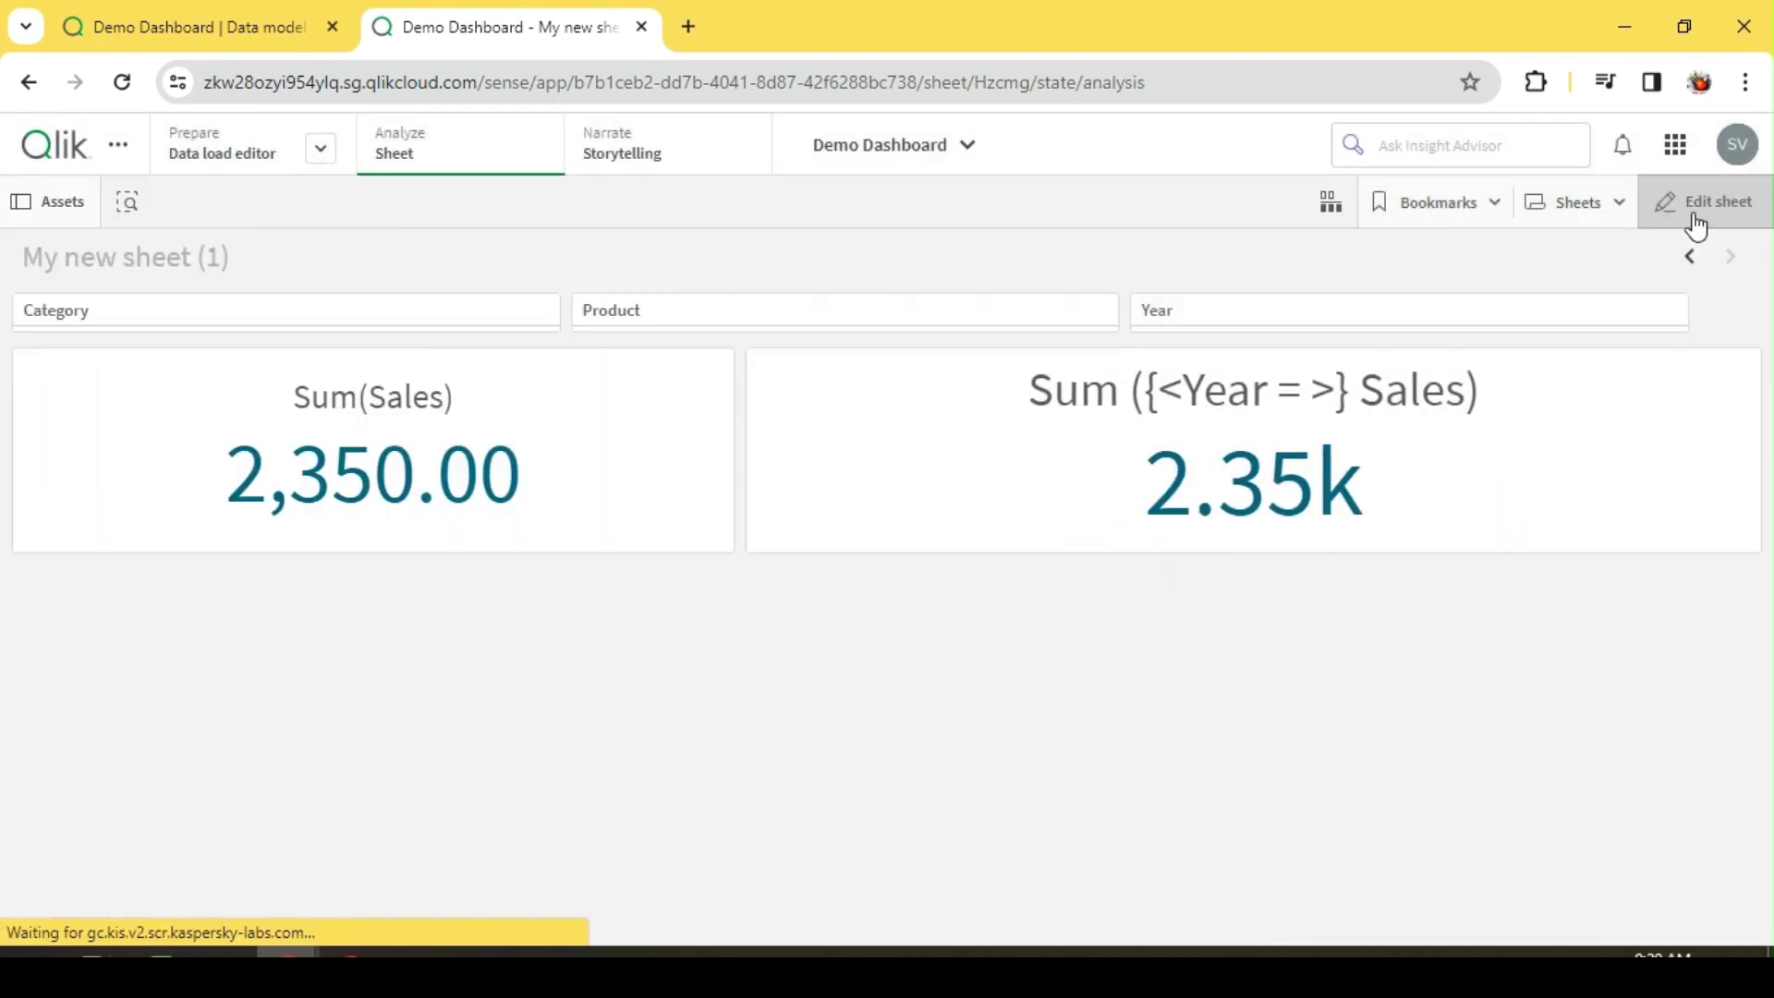
{"action": "left_click", "coordinate": [1696, 220]}
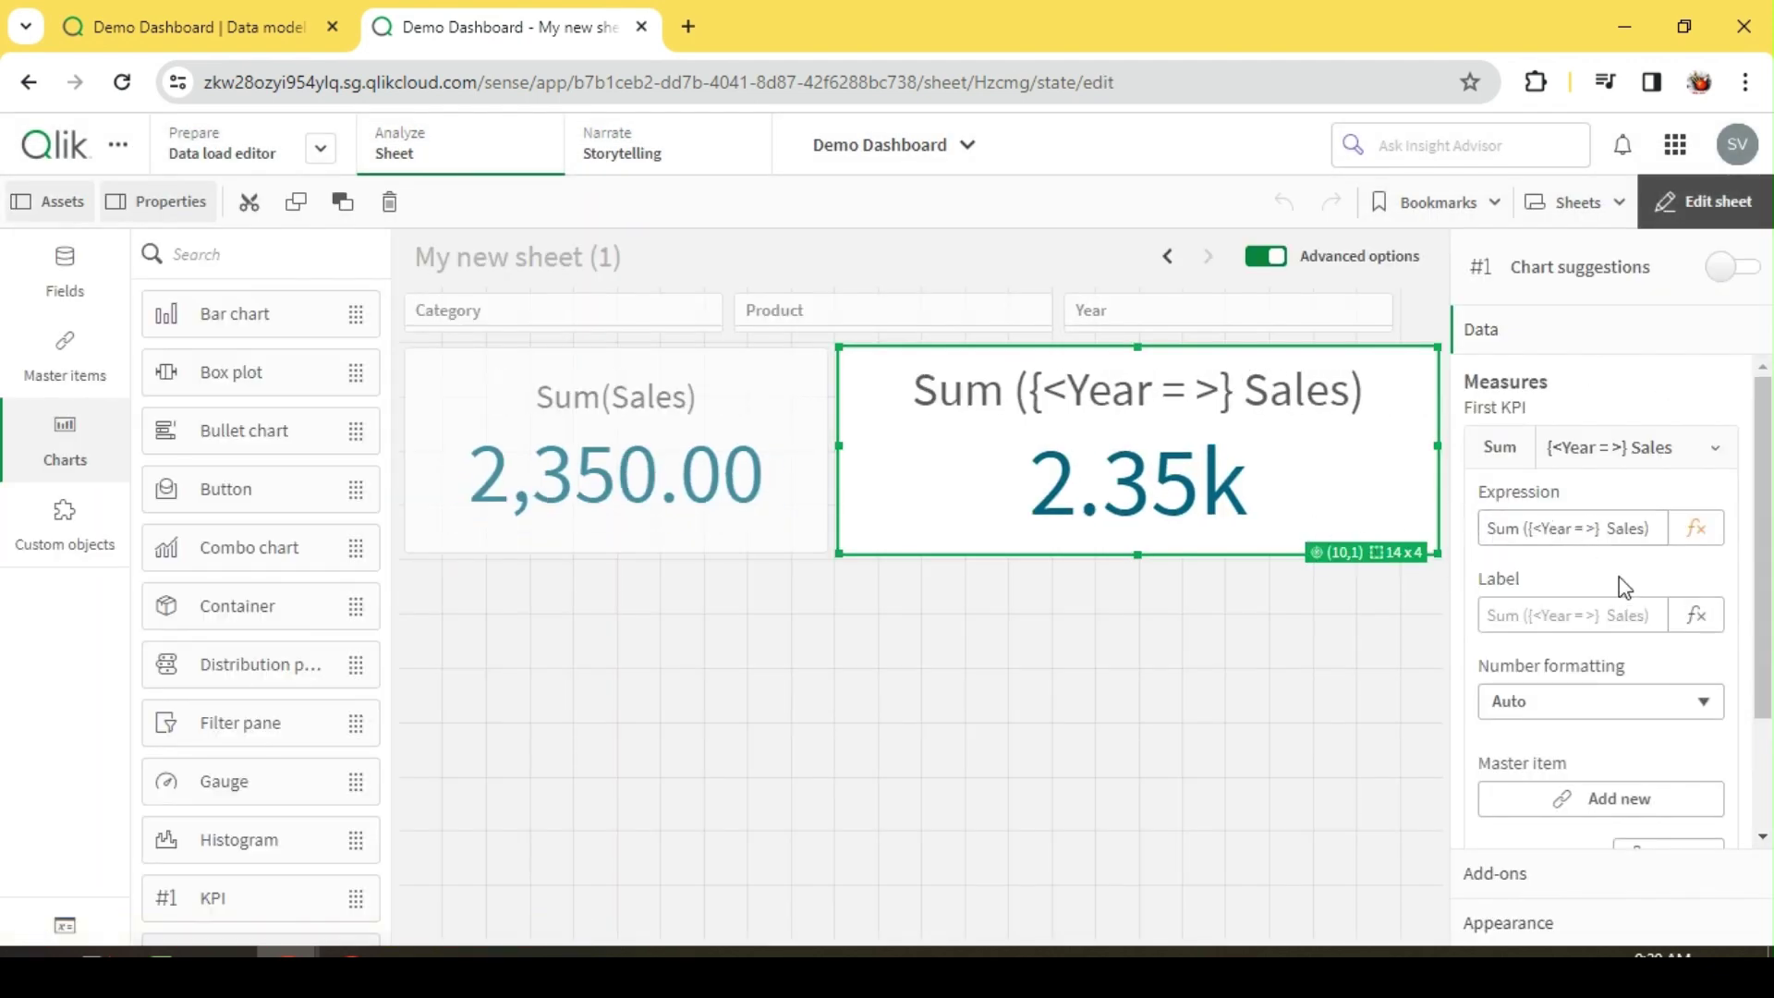
{"action": "left_click", "coordinate": [1601, 701]}
{"action": "left_click", "coordinate": [1556, 780]}
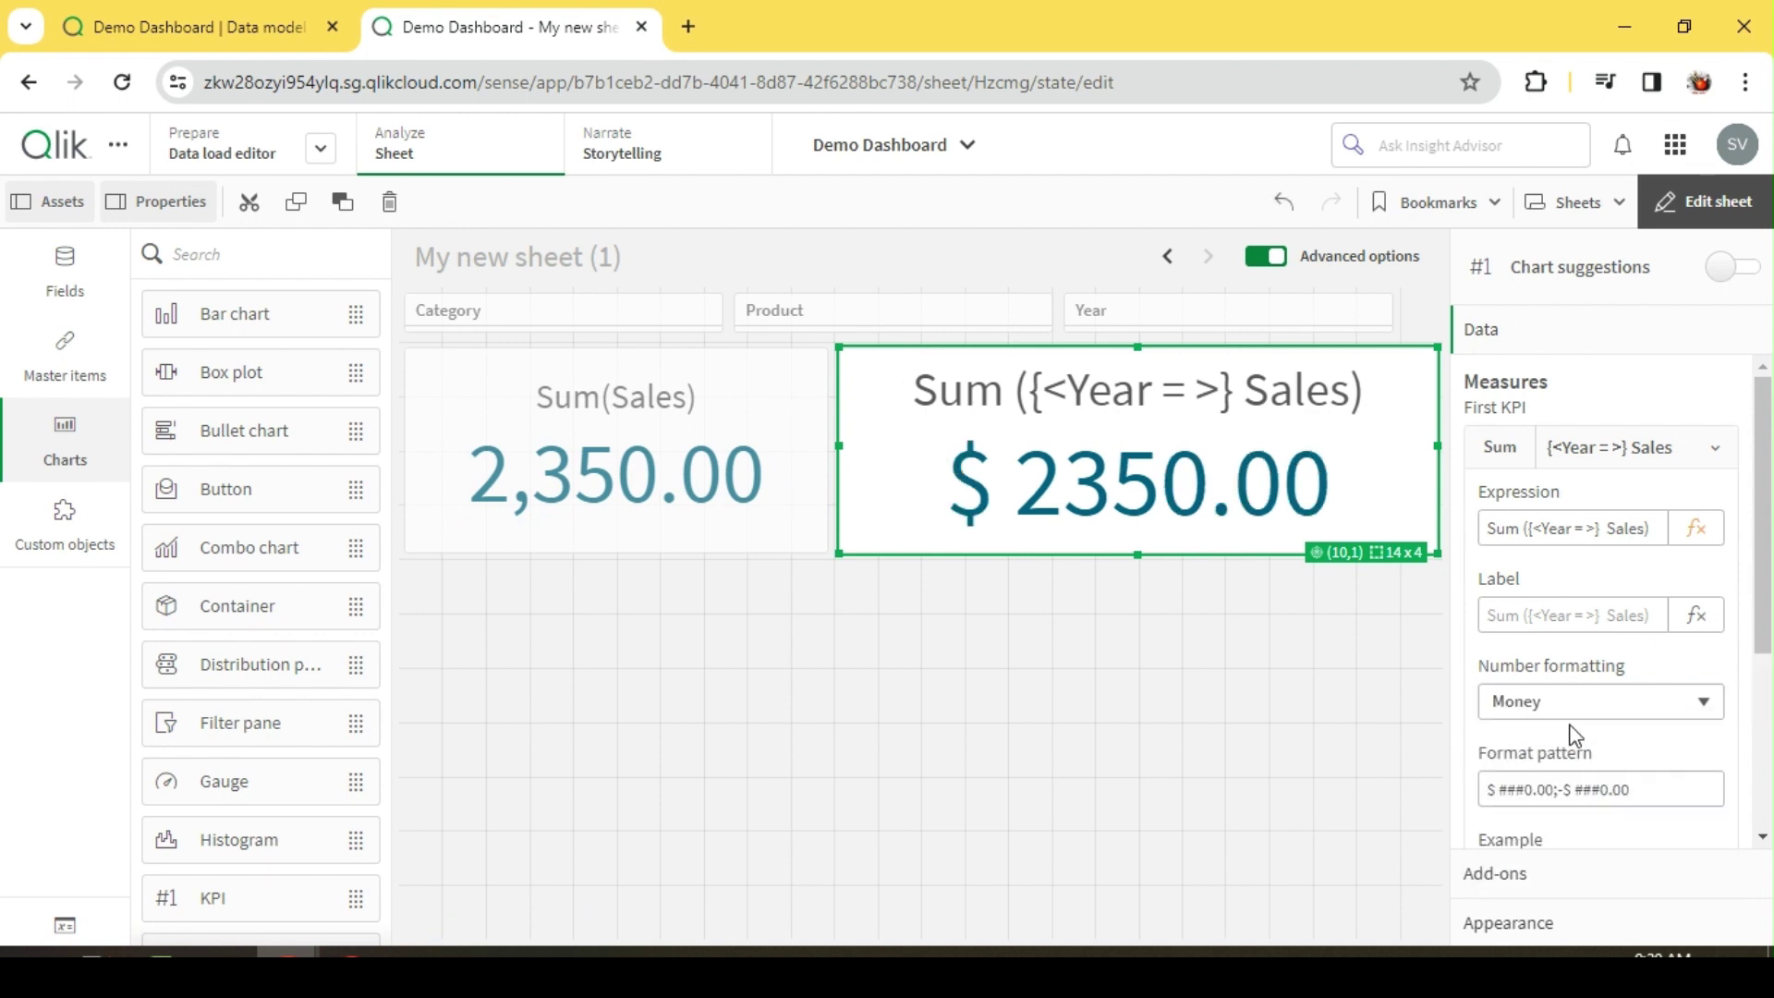
{"action": "left_click", "coordinate": [1589, 704]}
{"action": "left_click", "coordinate": [1523, 757]}
{"action": "left_click", "coordinate": [1672, 219]}
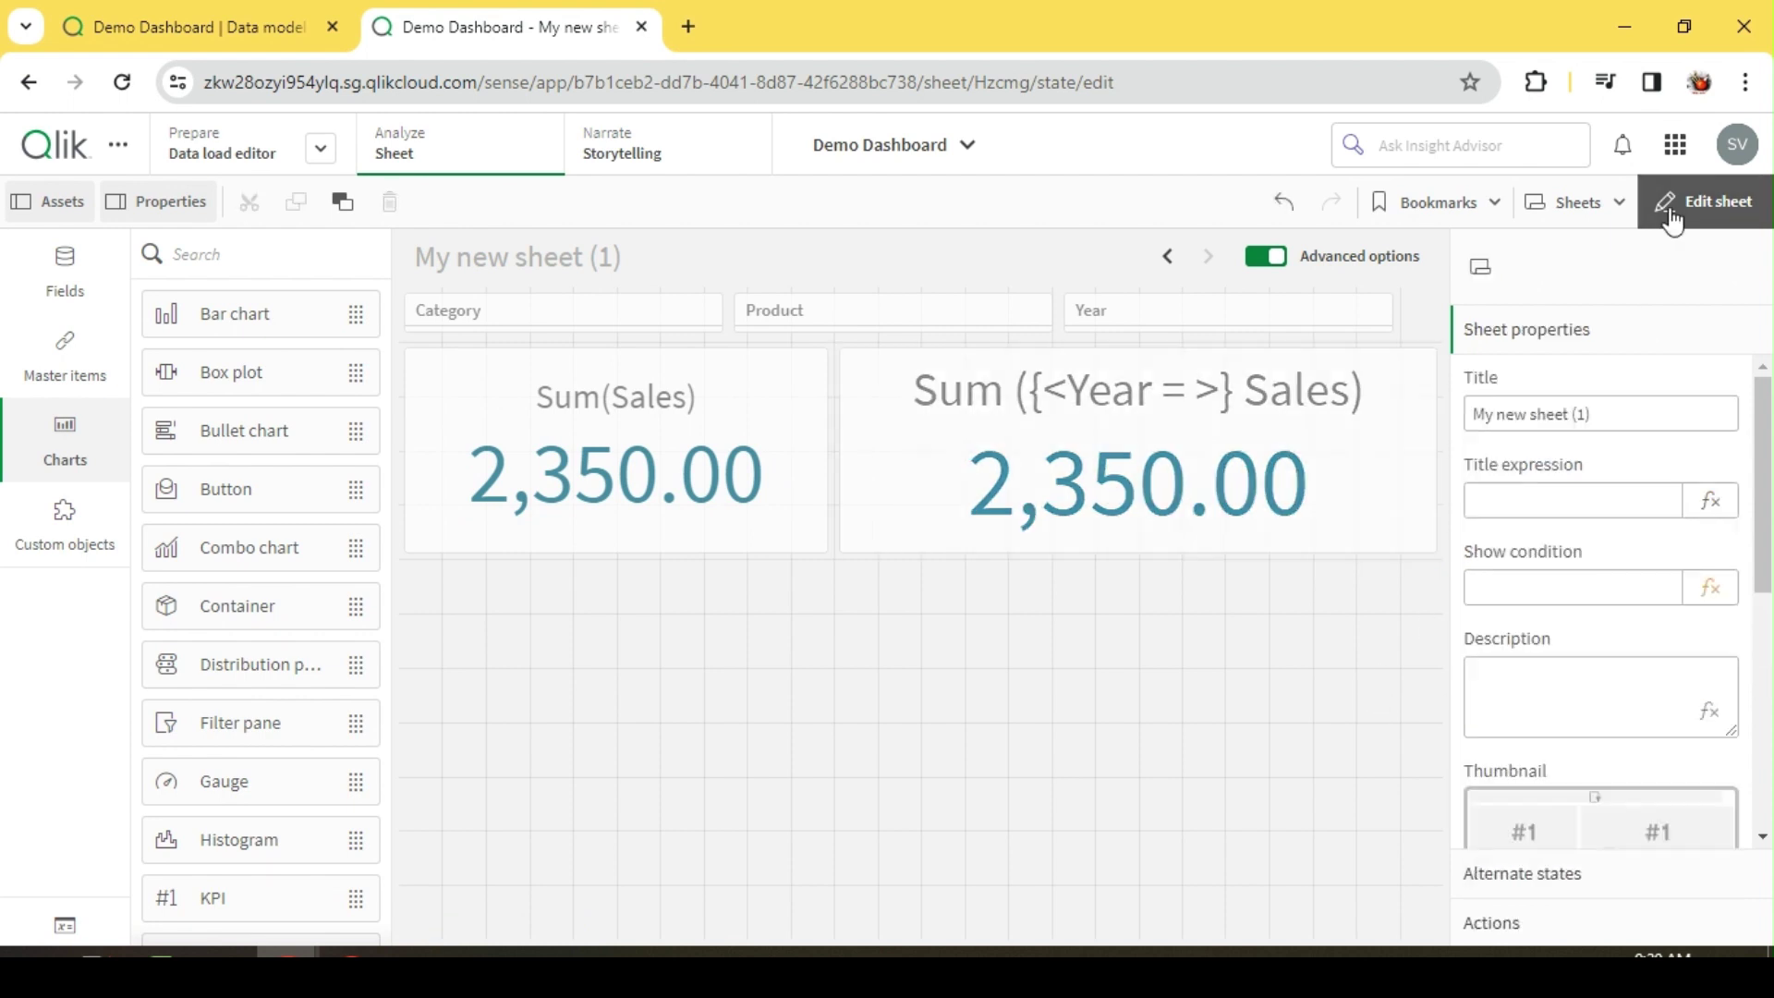
{"action": "left_click", "coordinate": [1672, 220]}
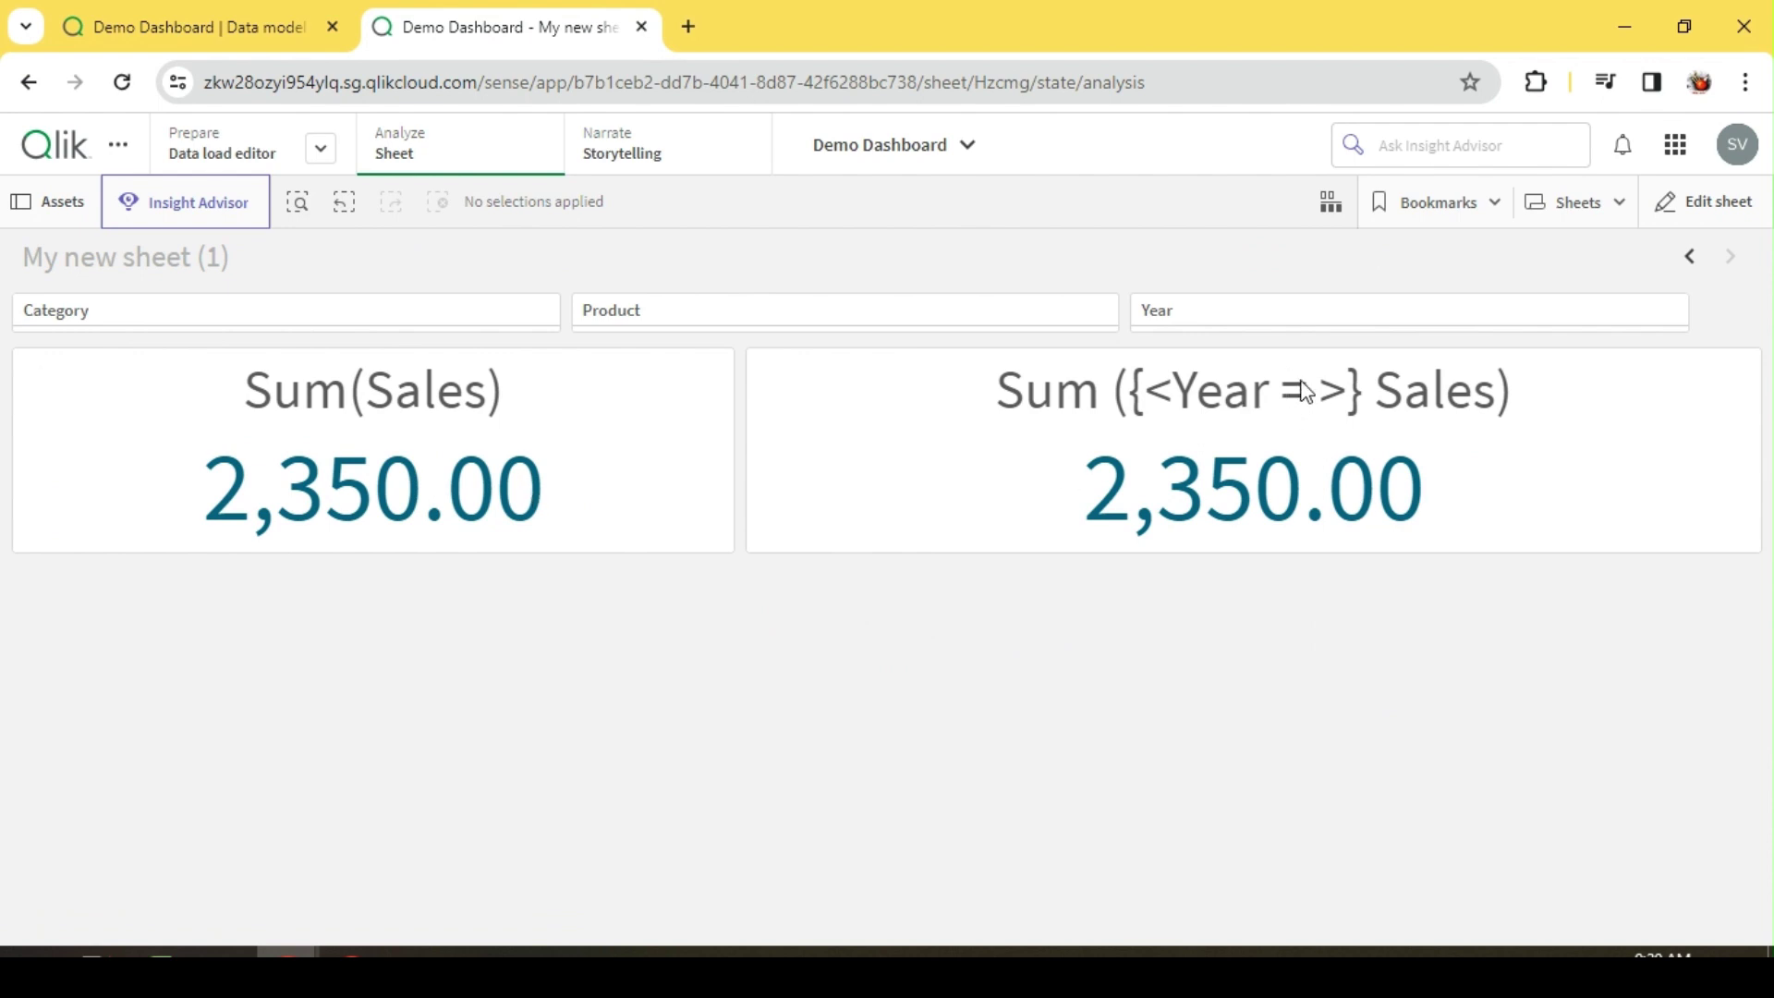
Toggle Year selections between 2023 and 2024 to compare the KPIs, then clear Year
{"action": "left_click", "coordinate": [1271, 315]}
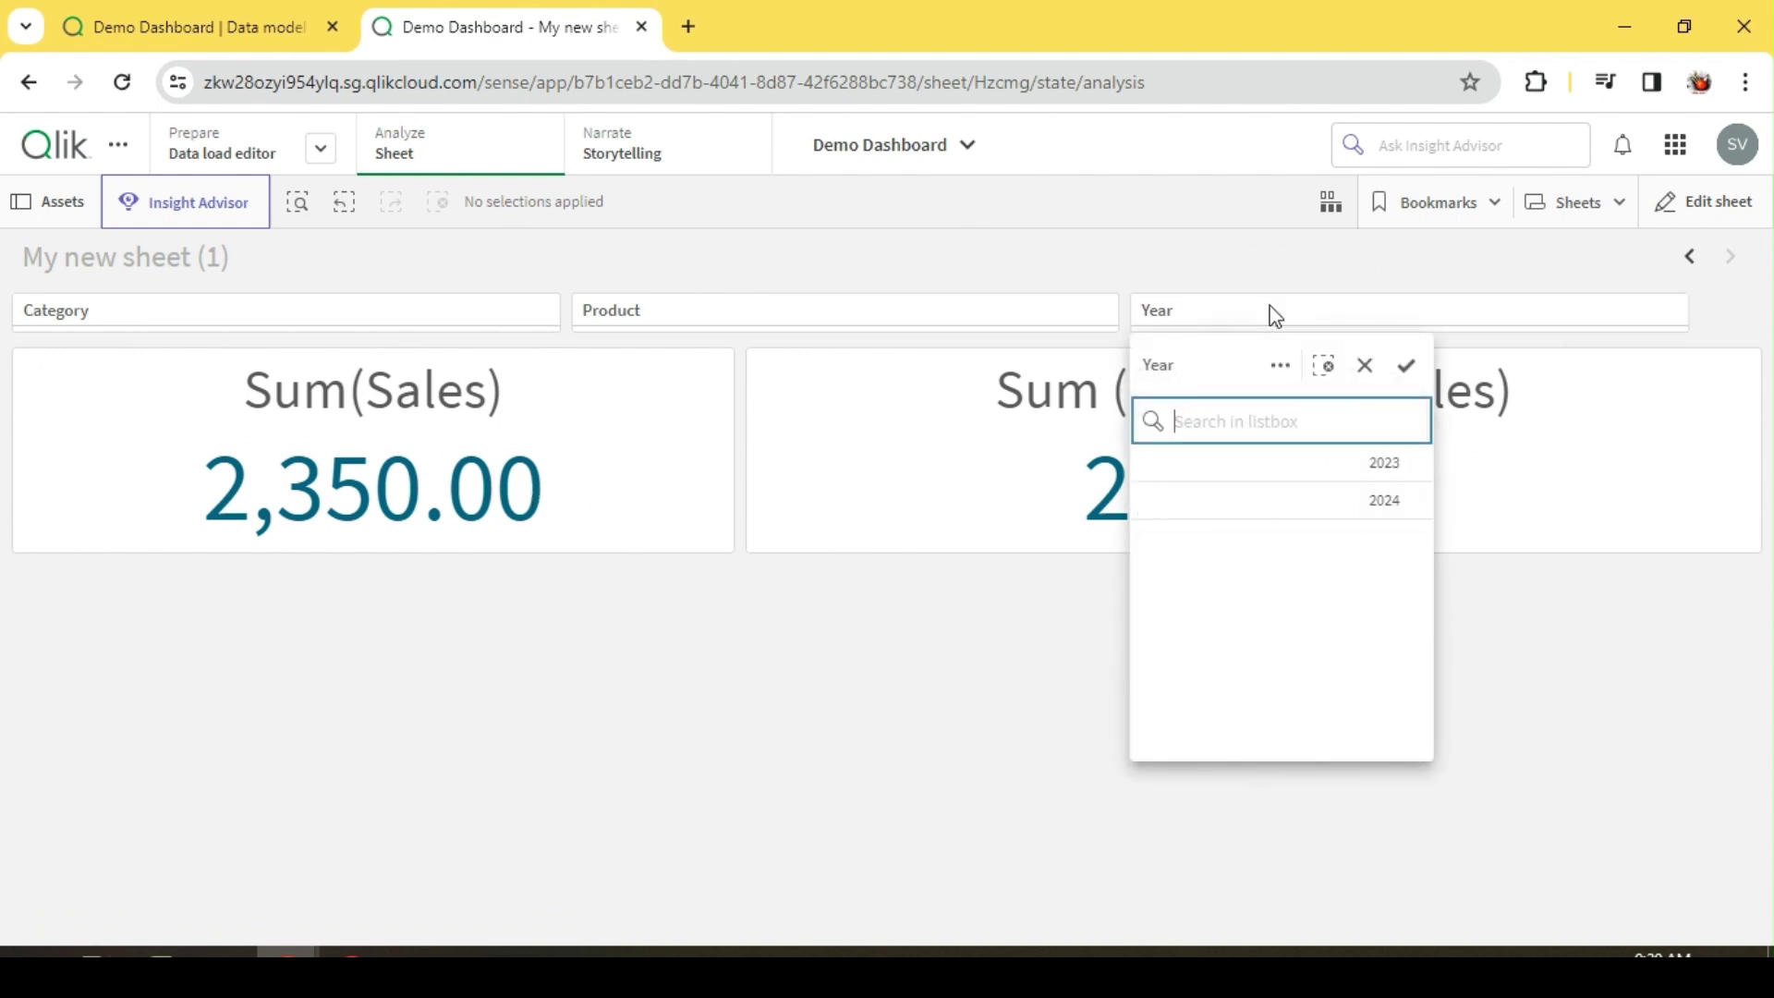
{"action": "left_click", "coordinate": [1337, 470]}
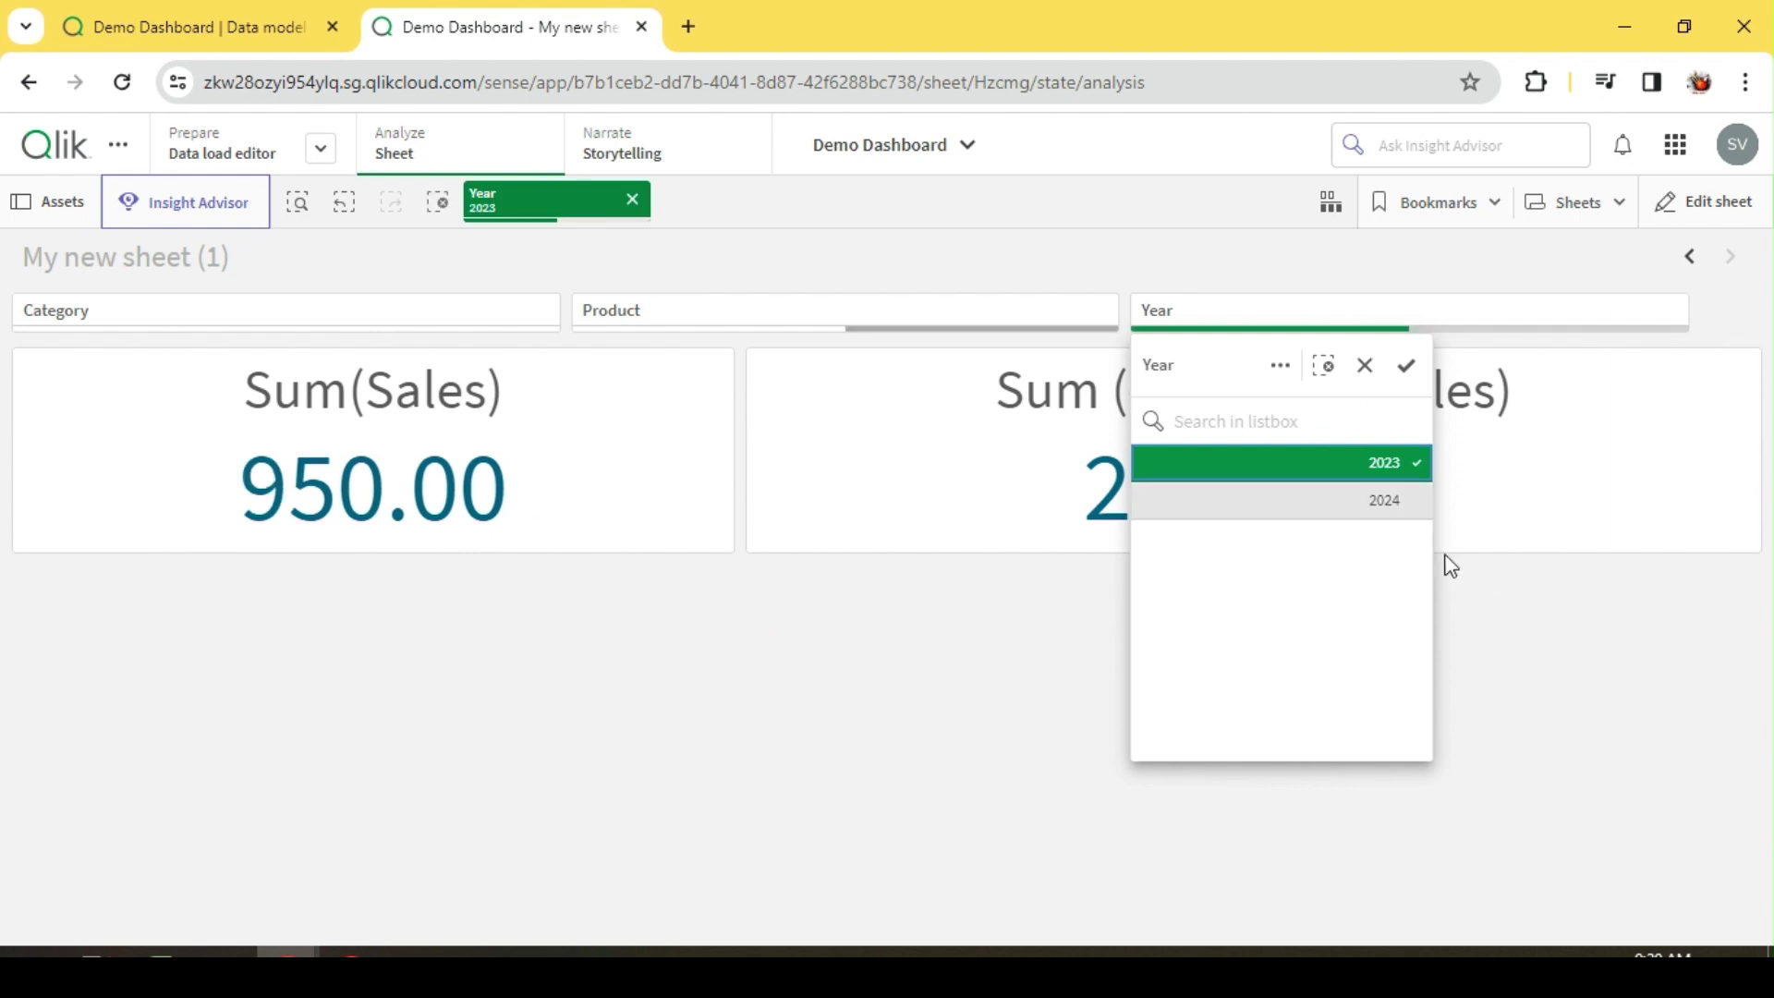
{"action": "left_click", "coordinate": [1529, 614]}
{"action": "left_click", "coordinate": [1275, 316]}
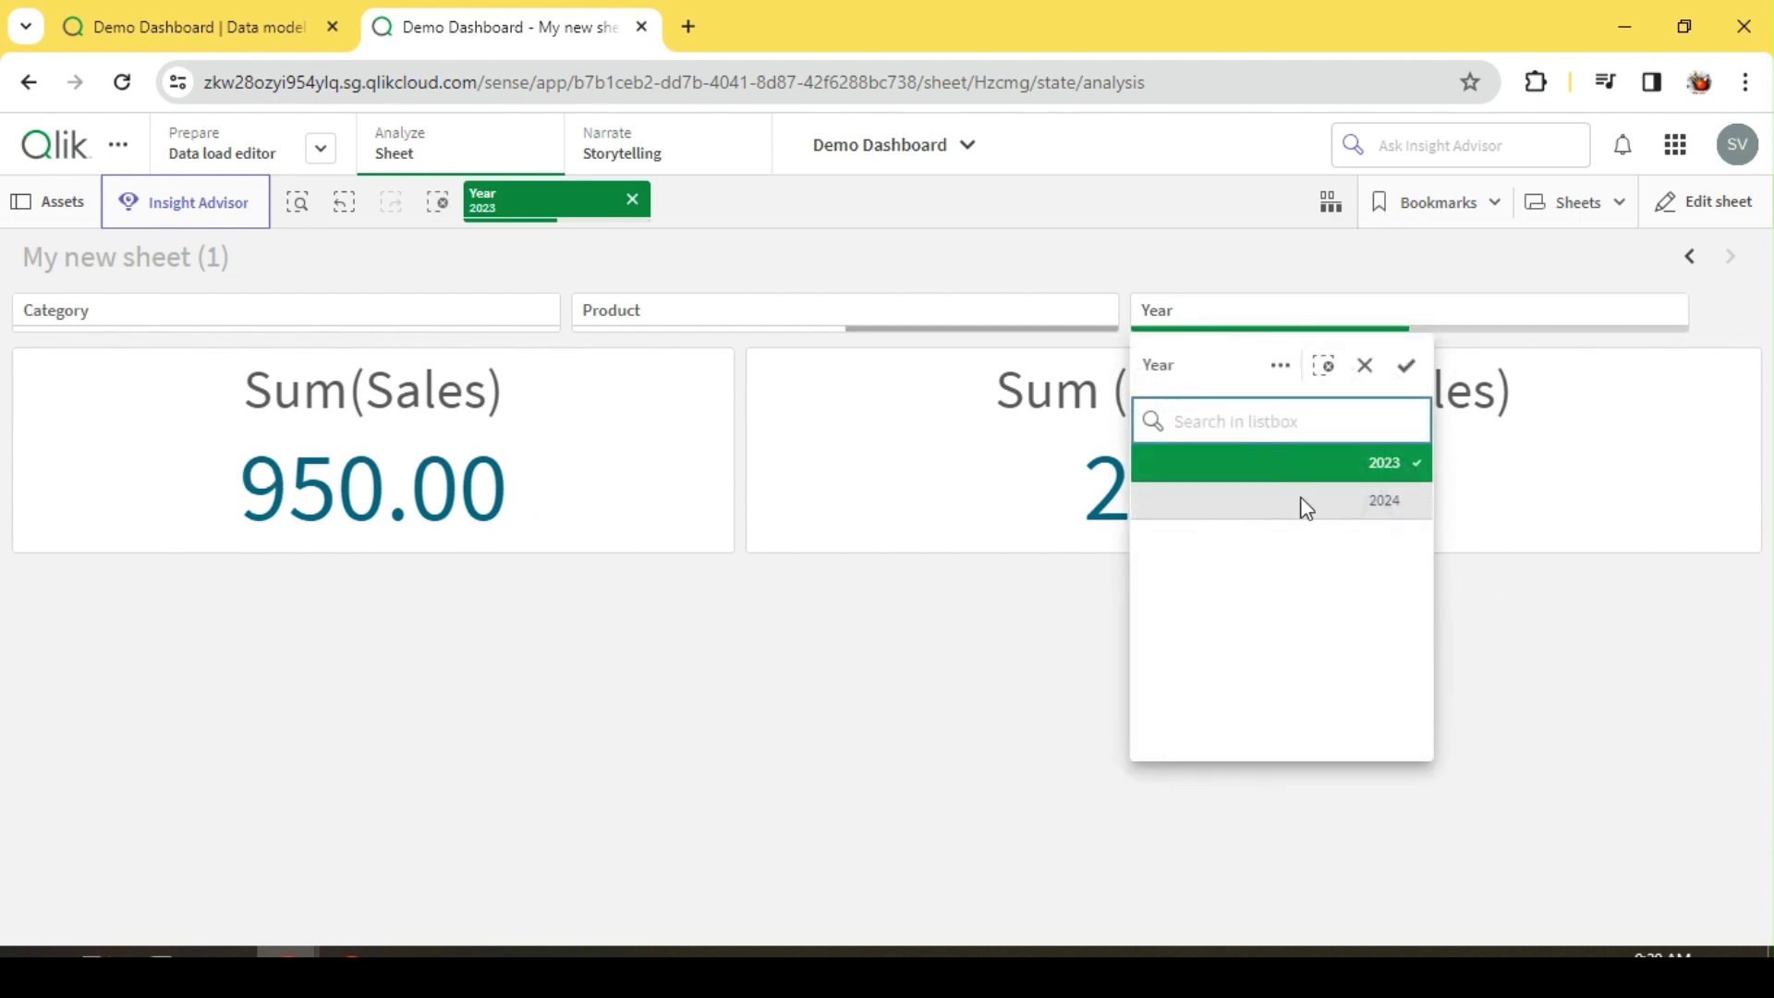
{"action": "left_click", "coordinate": [1303, 502]}
{"action": "left_click", "coordinate": [1331, 458]}
{"action": "left_click", "coordinate": [1631, 675]}
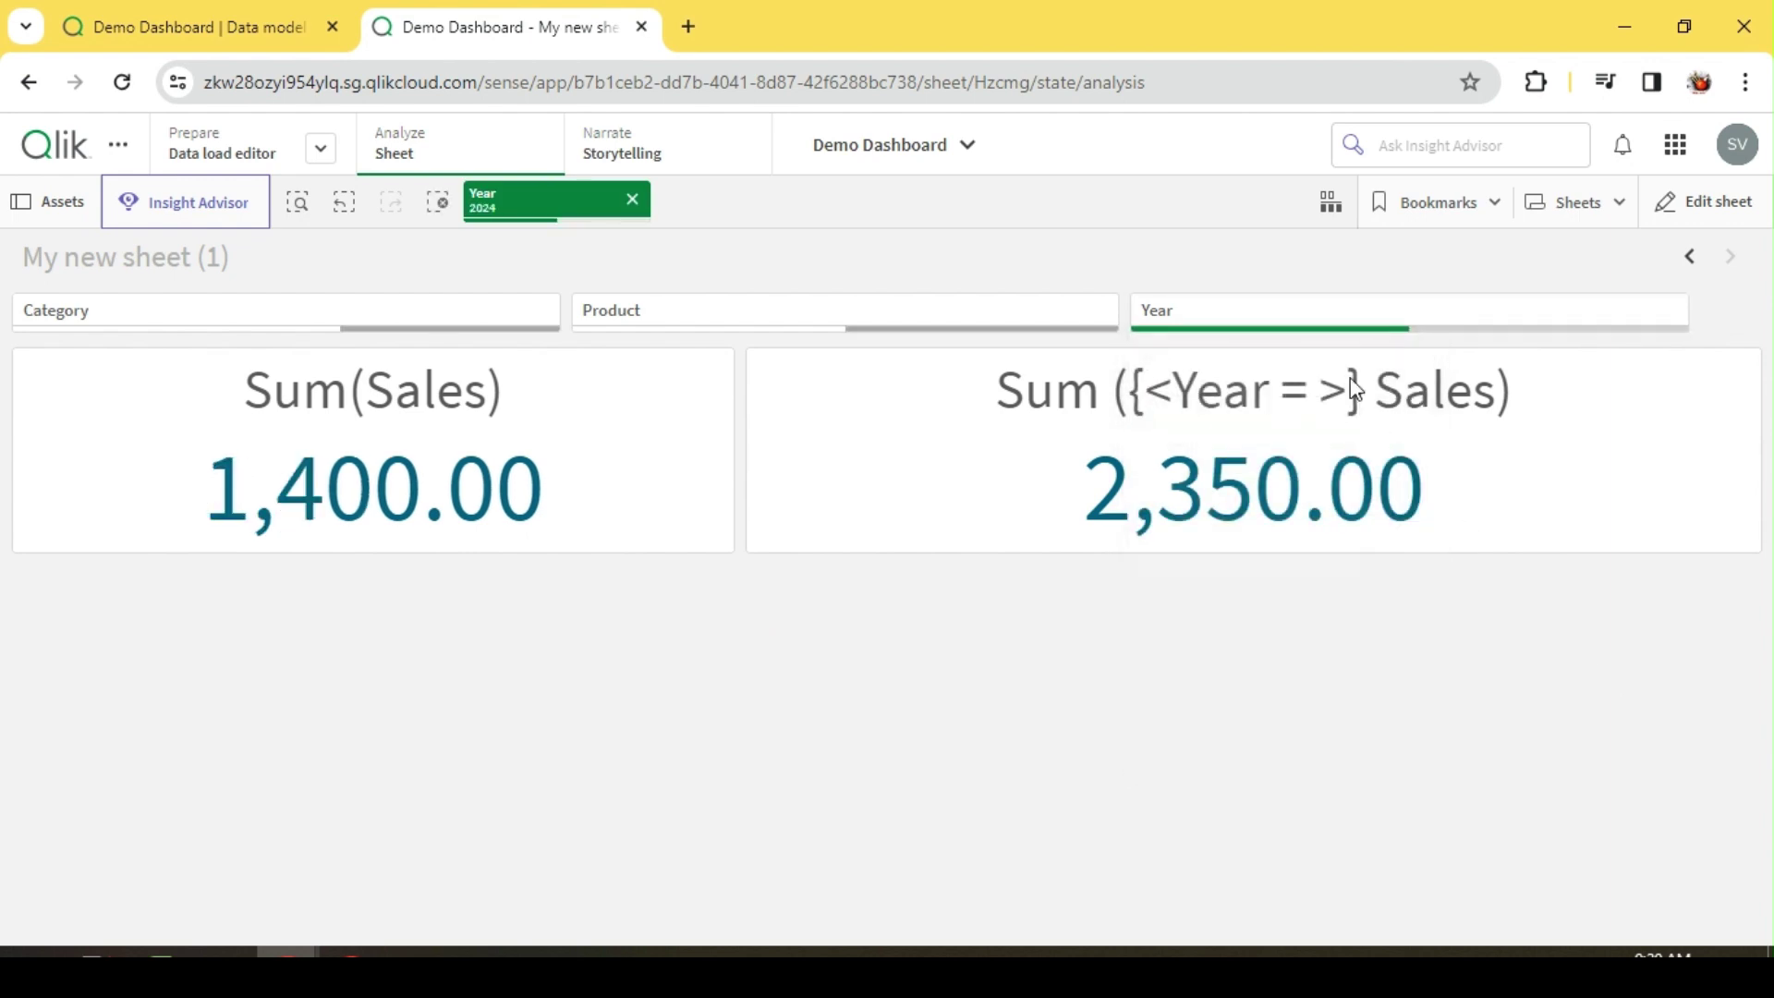
{"action": "left_click", "coordinate": [1295, 305]}
{"action": "left_click", "coordinate": [1336, 492]}
{"action": "left_click", "coordinate": [1571, 650]}
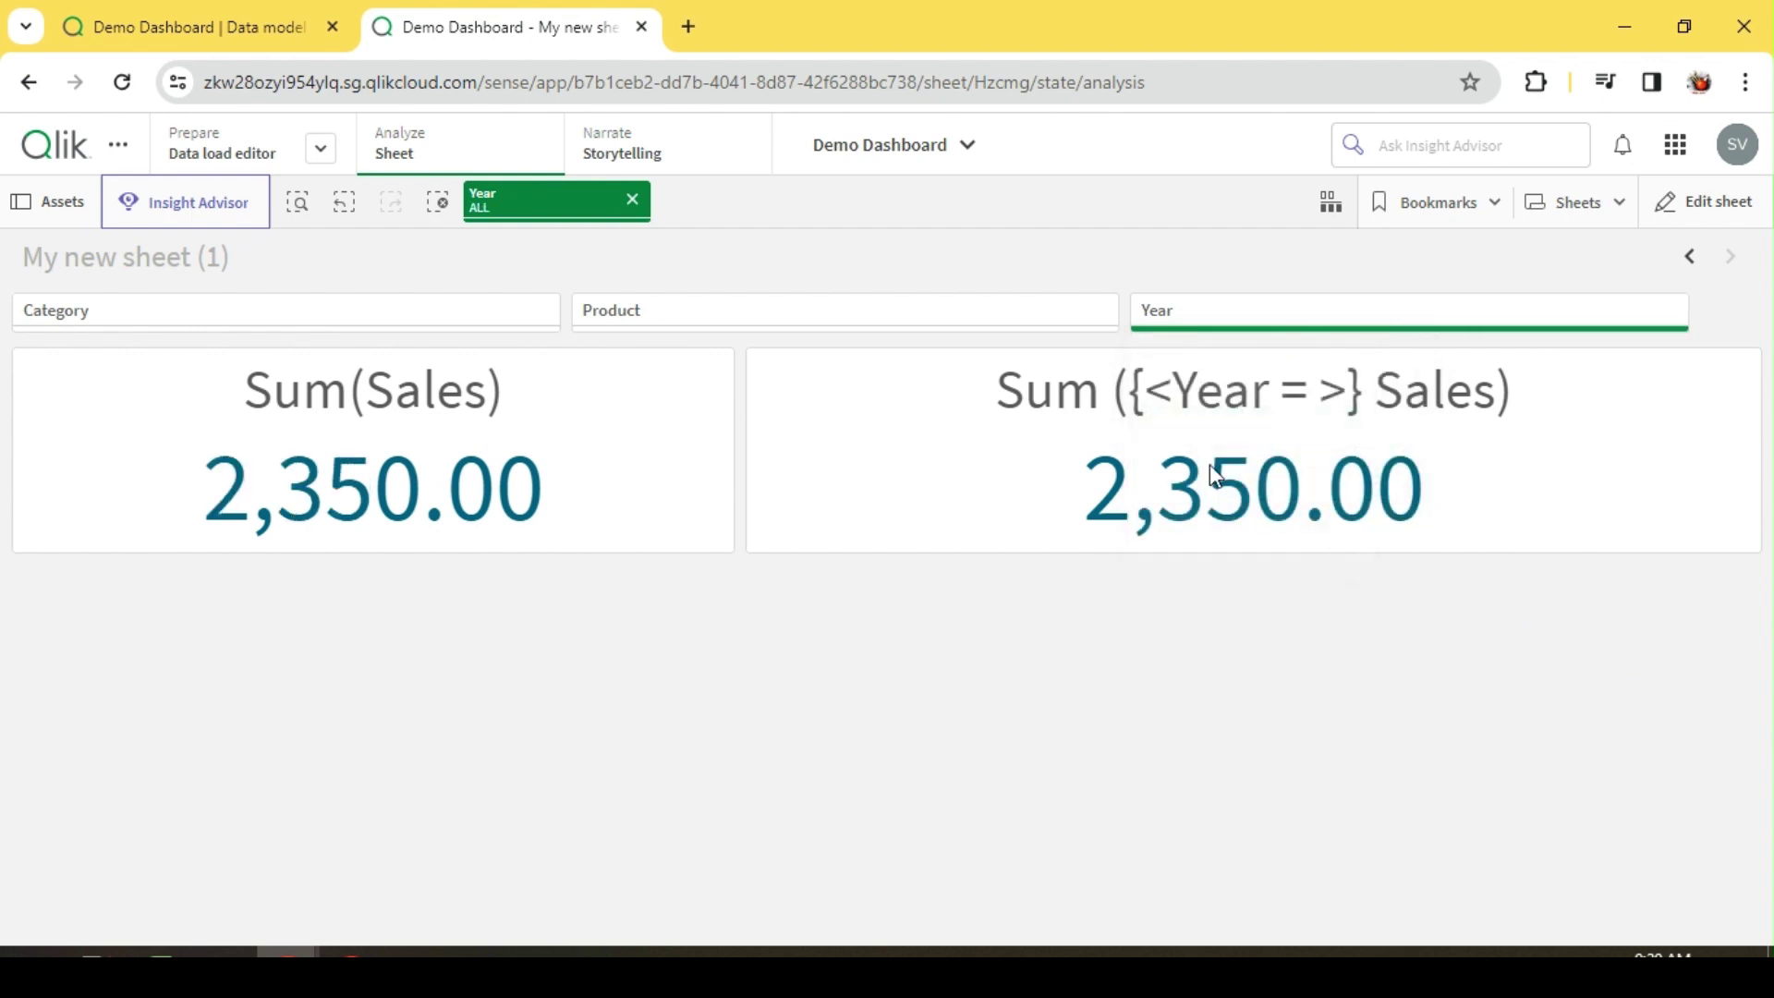
{"action": "left_click", "coordinate": [437, 202]}
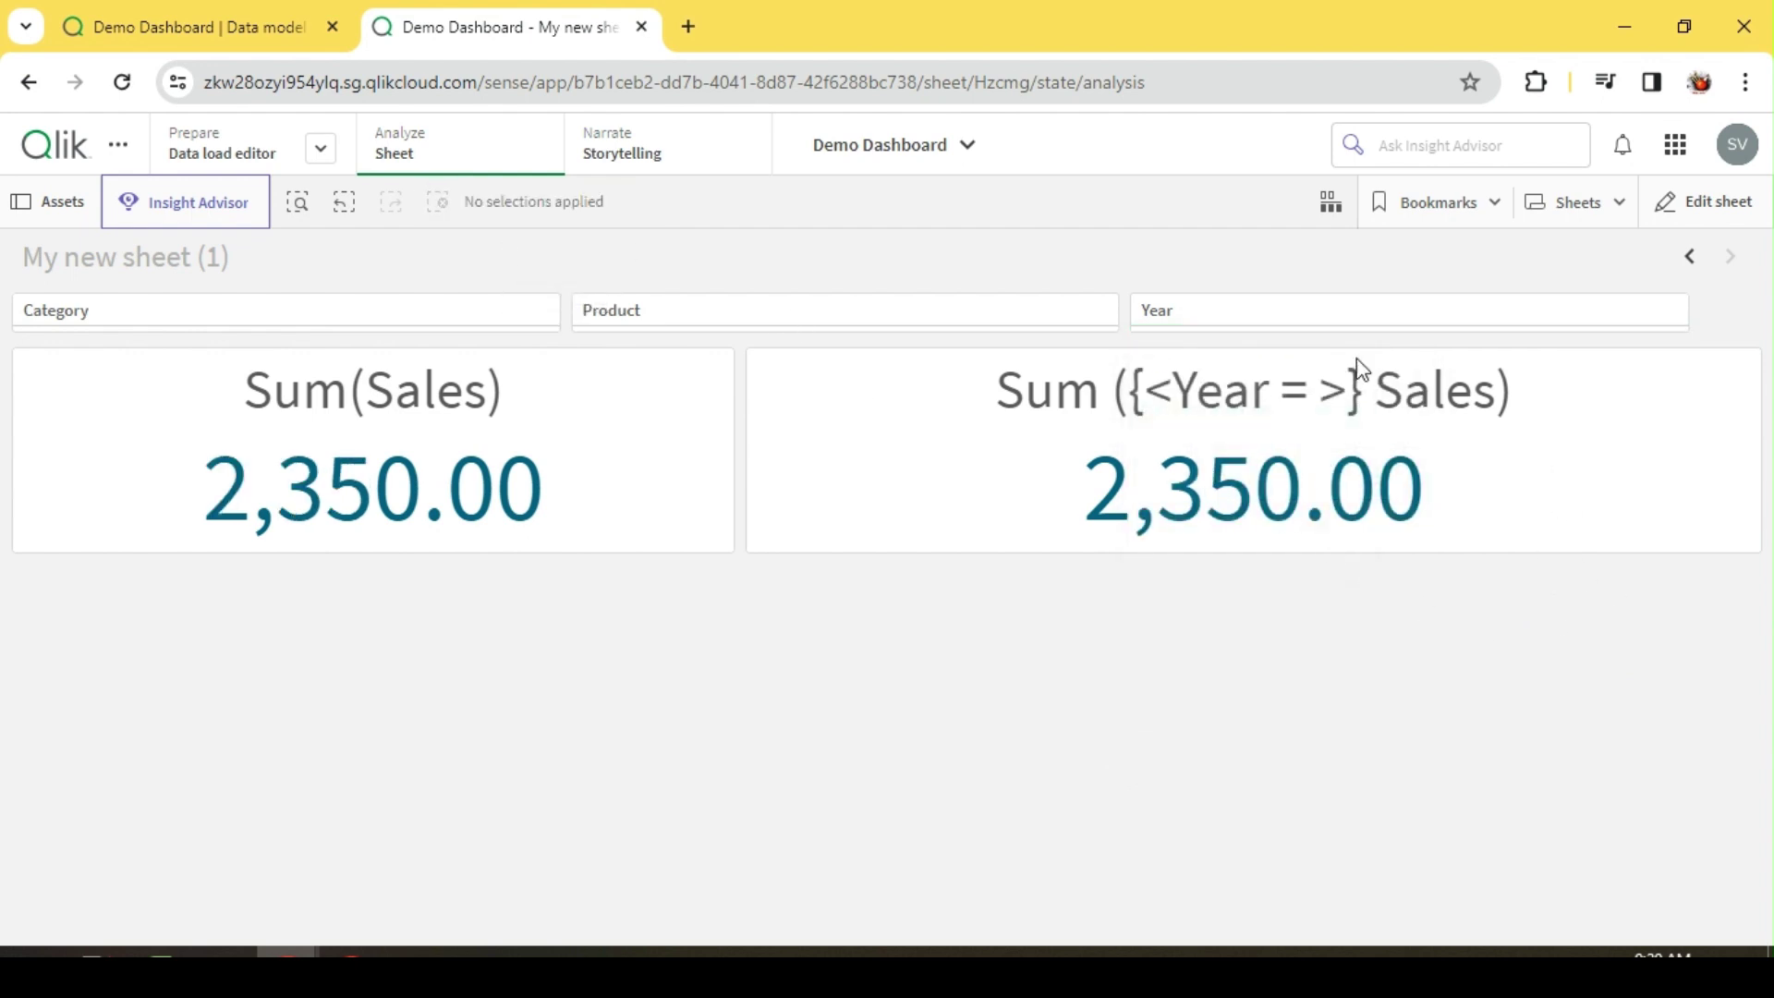
{"action": "left_click", "coordinate": [1290, 307]}
{"action": "left_click", "coordinate": [1579, 652]}
Filter Product to Biscuits, then deselect Biscuits to remove the product filter
{"action": "left_click", "coordinate": [700, 318]}
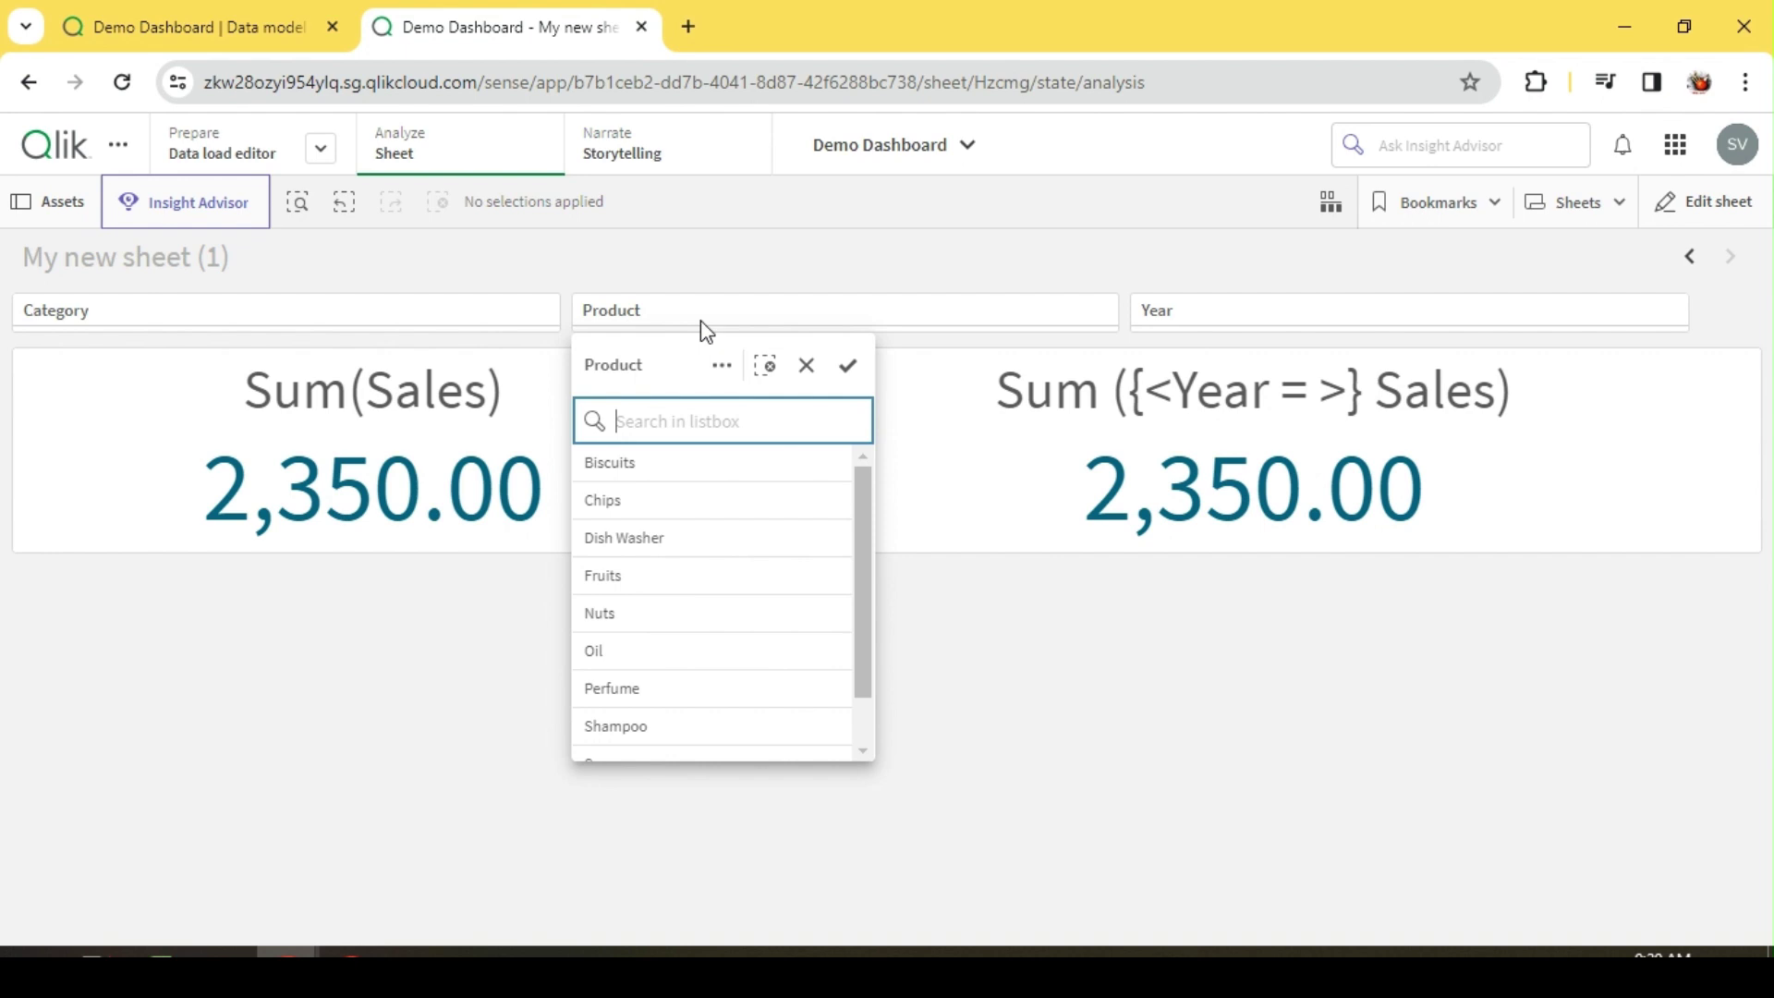
{"action": "left_click", "coordinate": [637, 463]}
{"action": "left_click", "coordinate": [1058, 656]}
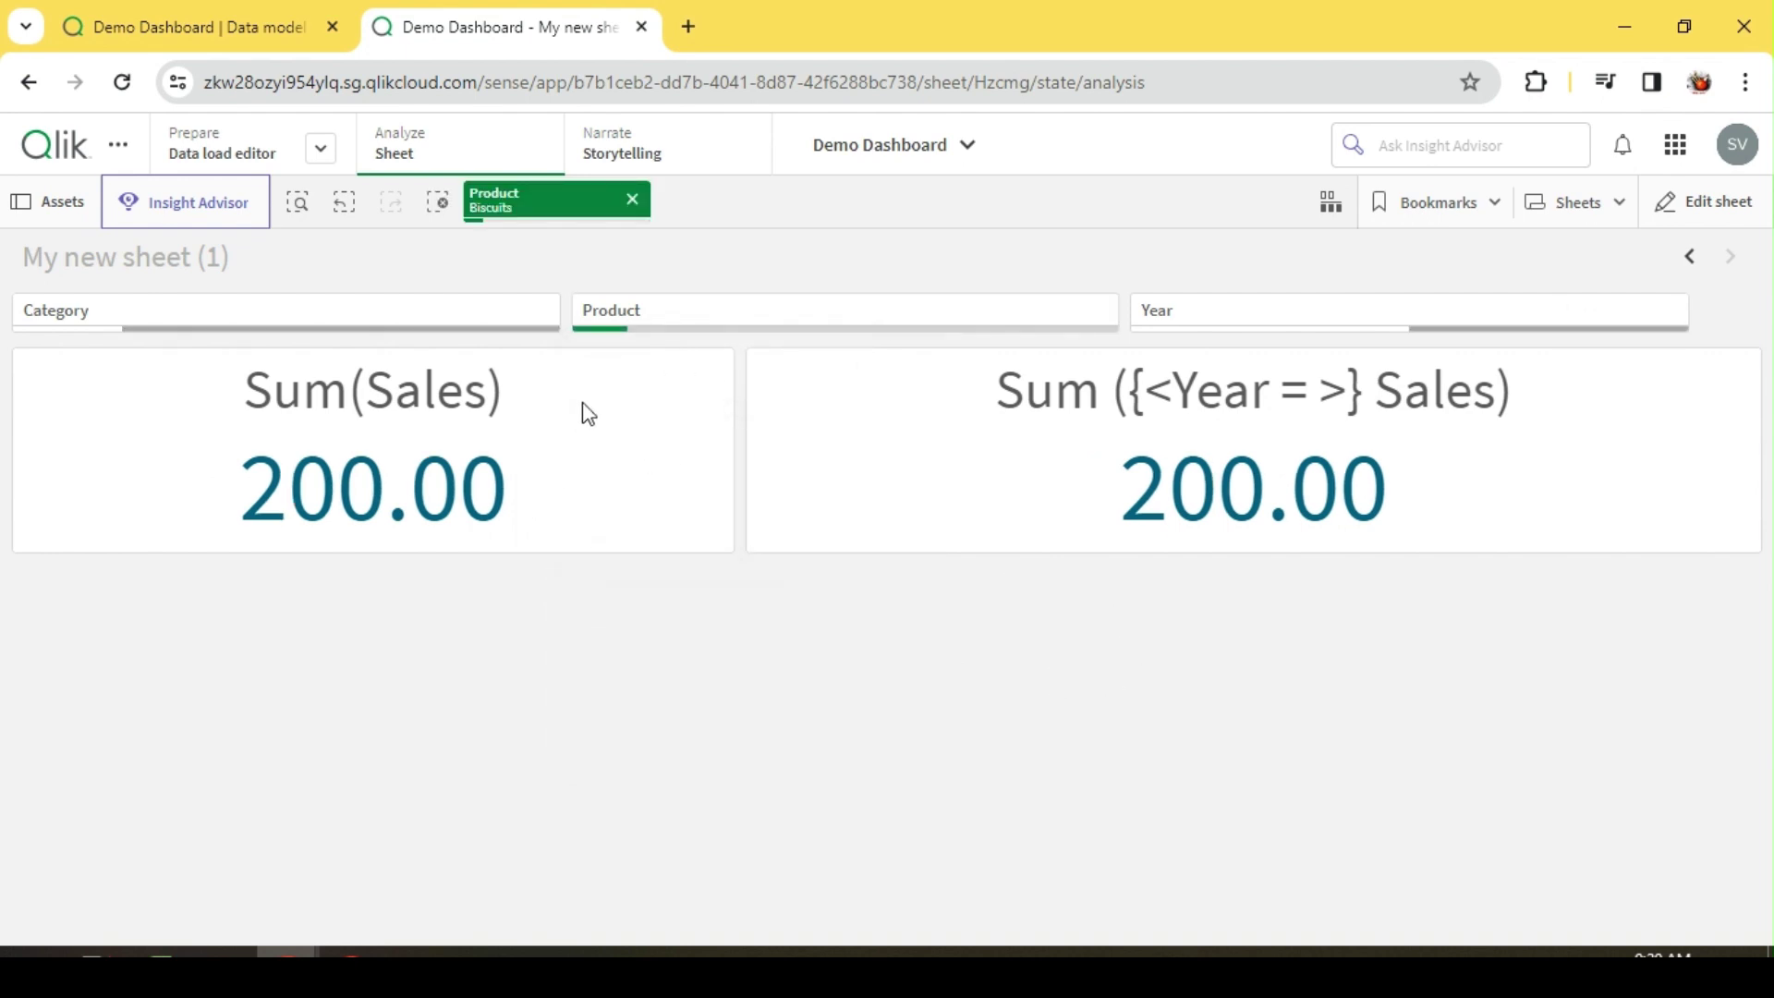
{"action": "left_click", "coordinate": [744, 319]}
{"action": "left_click", "coordinate": [663, 463]}
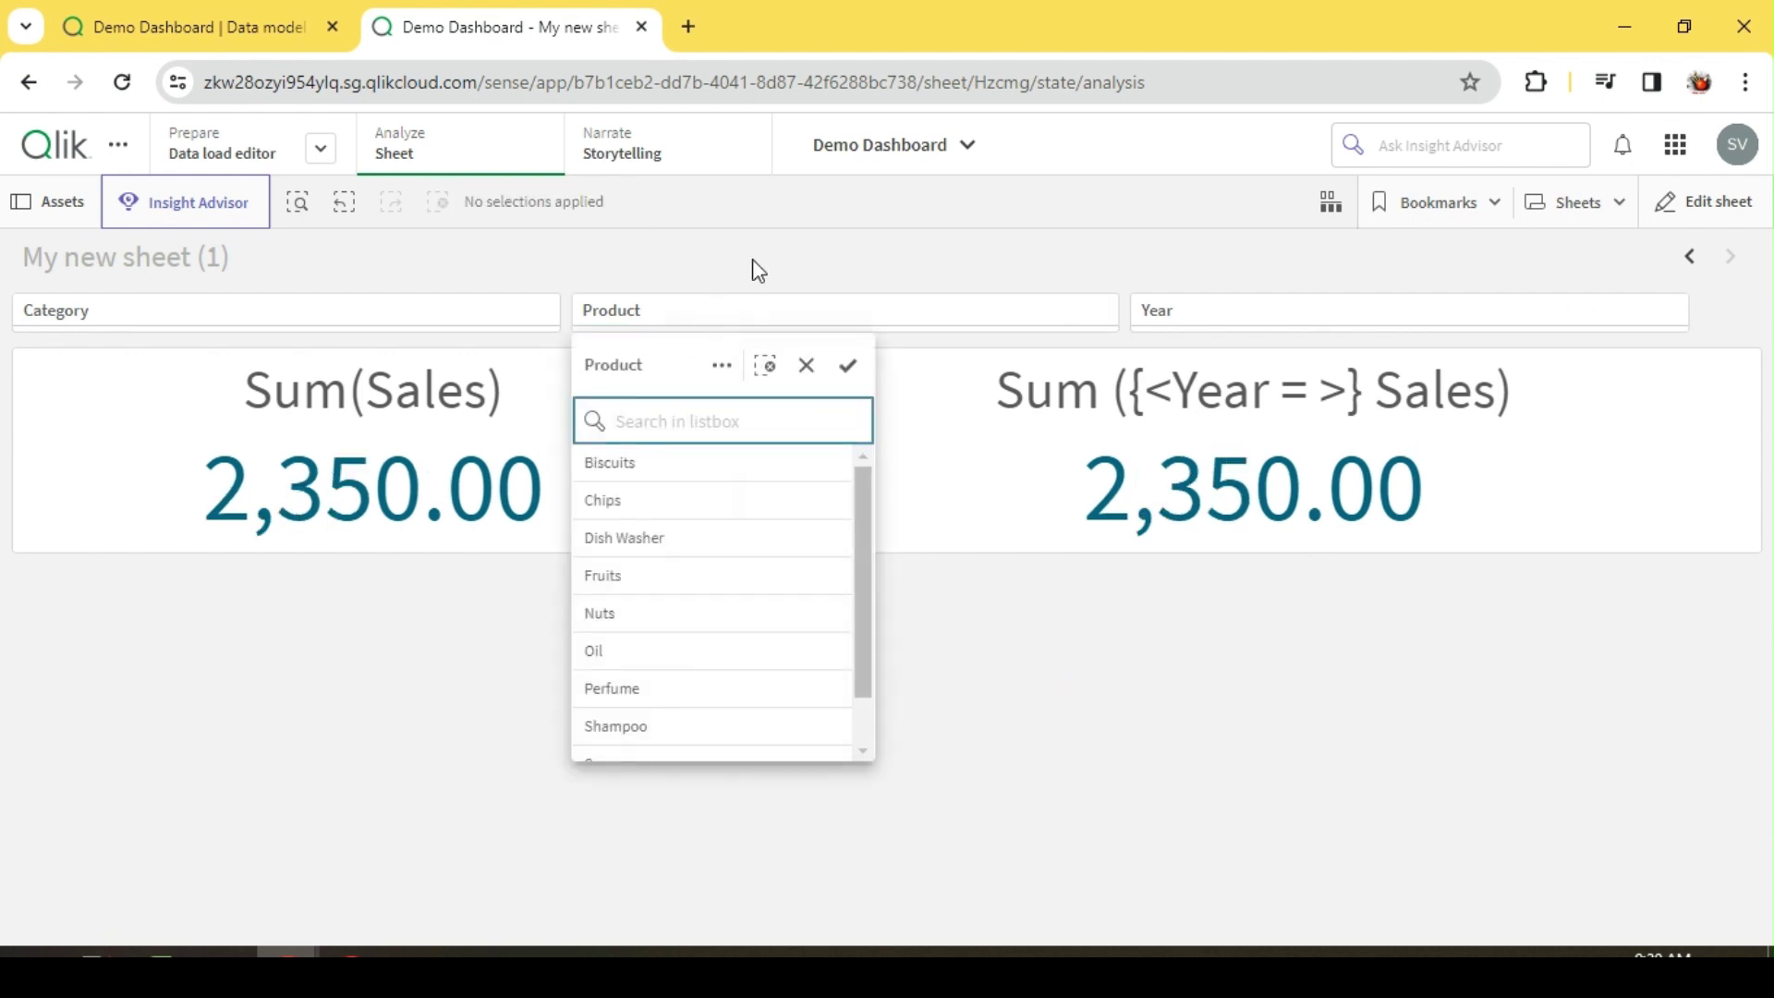
{"action": "left_click", "coordinate": [757, 269]}
Select Category A and Year 2023, compare 100.00 versus 250.00, then clear all selections
{"action": "left_click", "coordinate": [329, 314]}
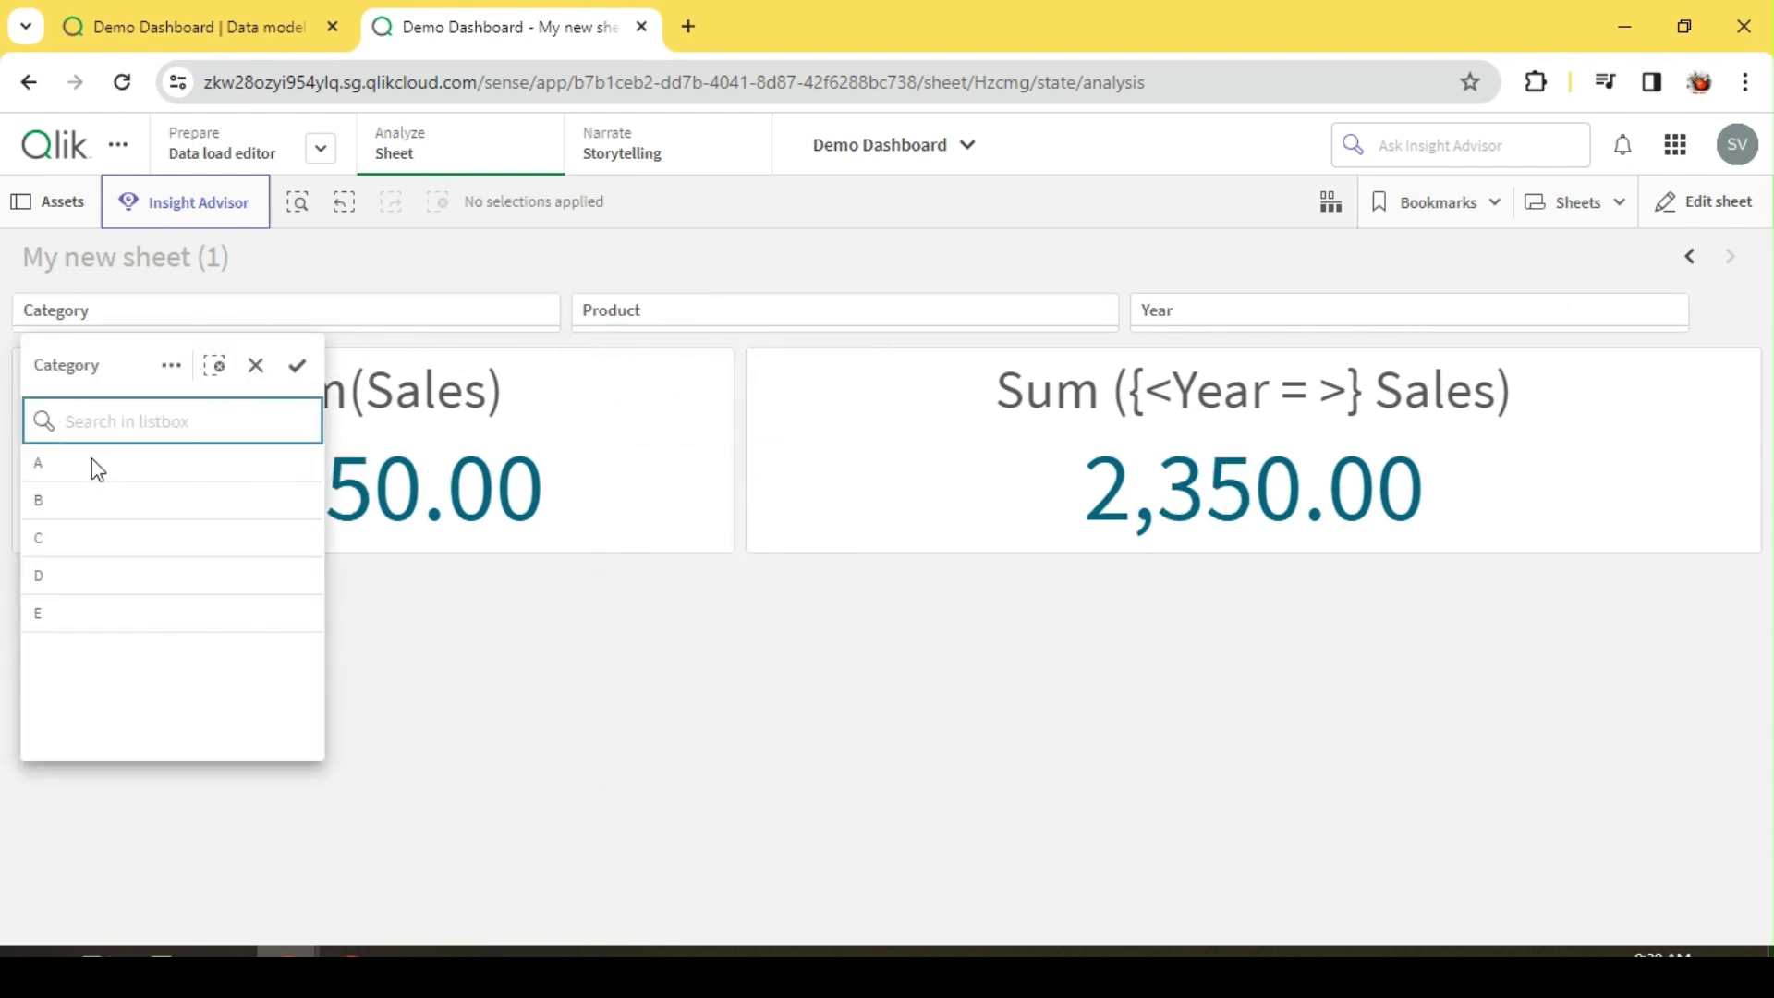
{"action": "left_click", "coordinate": [96, 466]}
{"action": "left_click", "coordinate": [662, 651]}
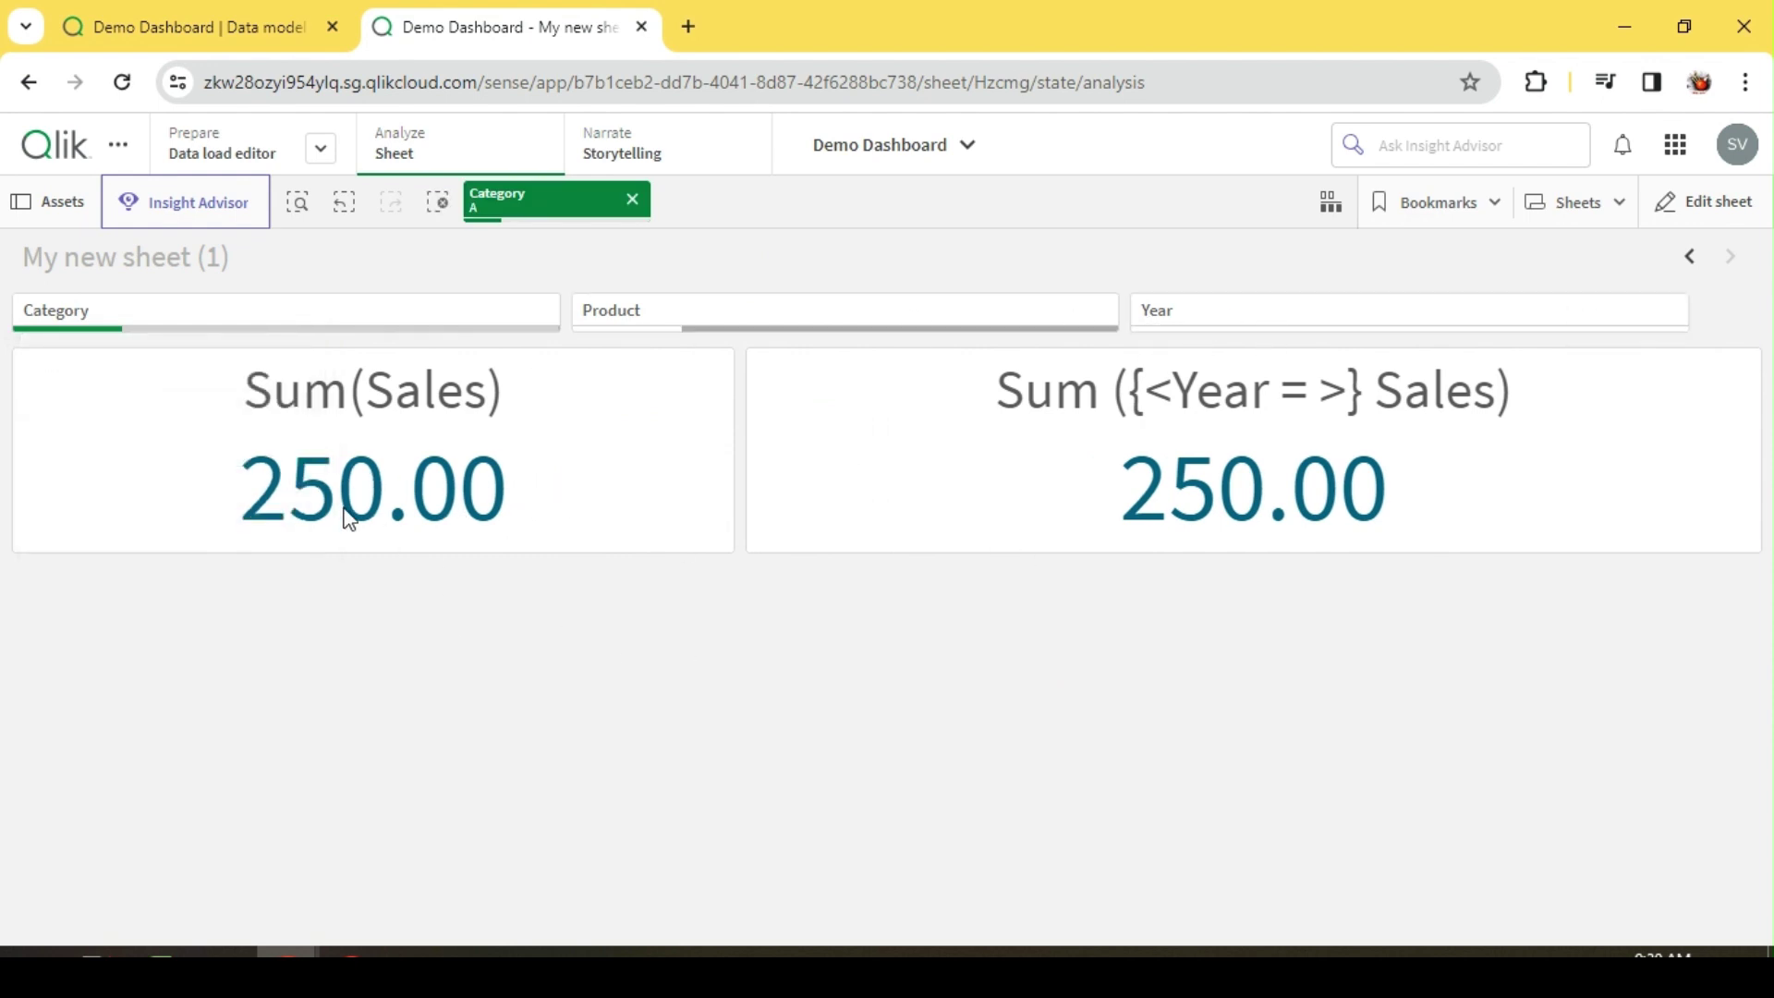
{"action": "left_click", "coordinate": [1287, 323]}
{"action": "left_click", "coordinate": [1356, 459]}
{"action": "left_click", "coordinate": [980, 660]}
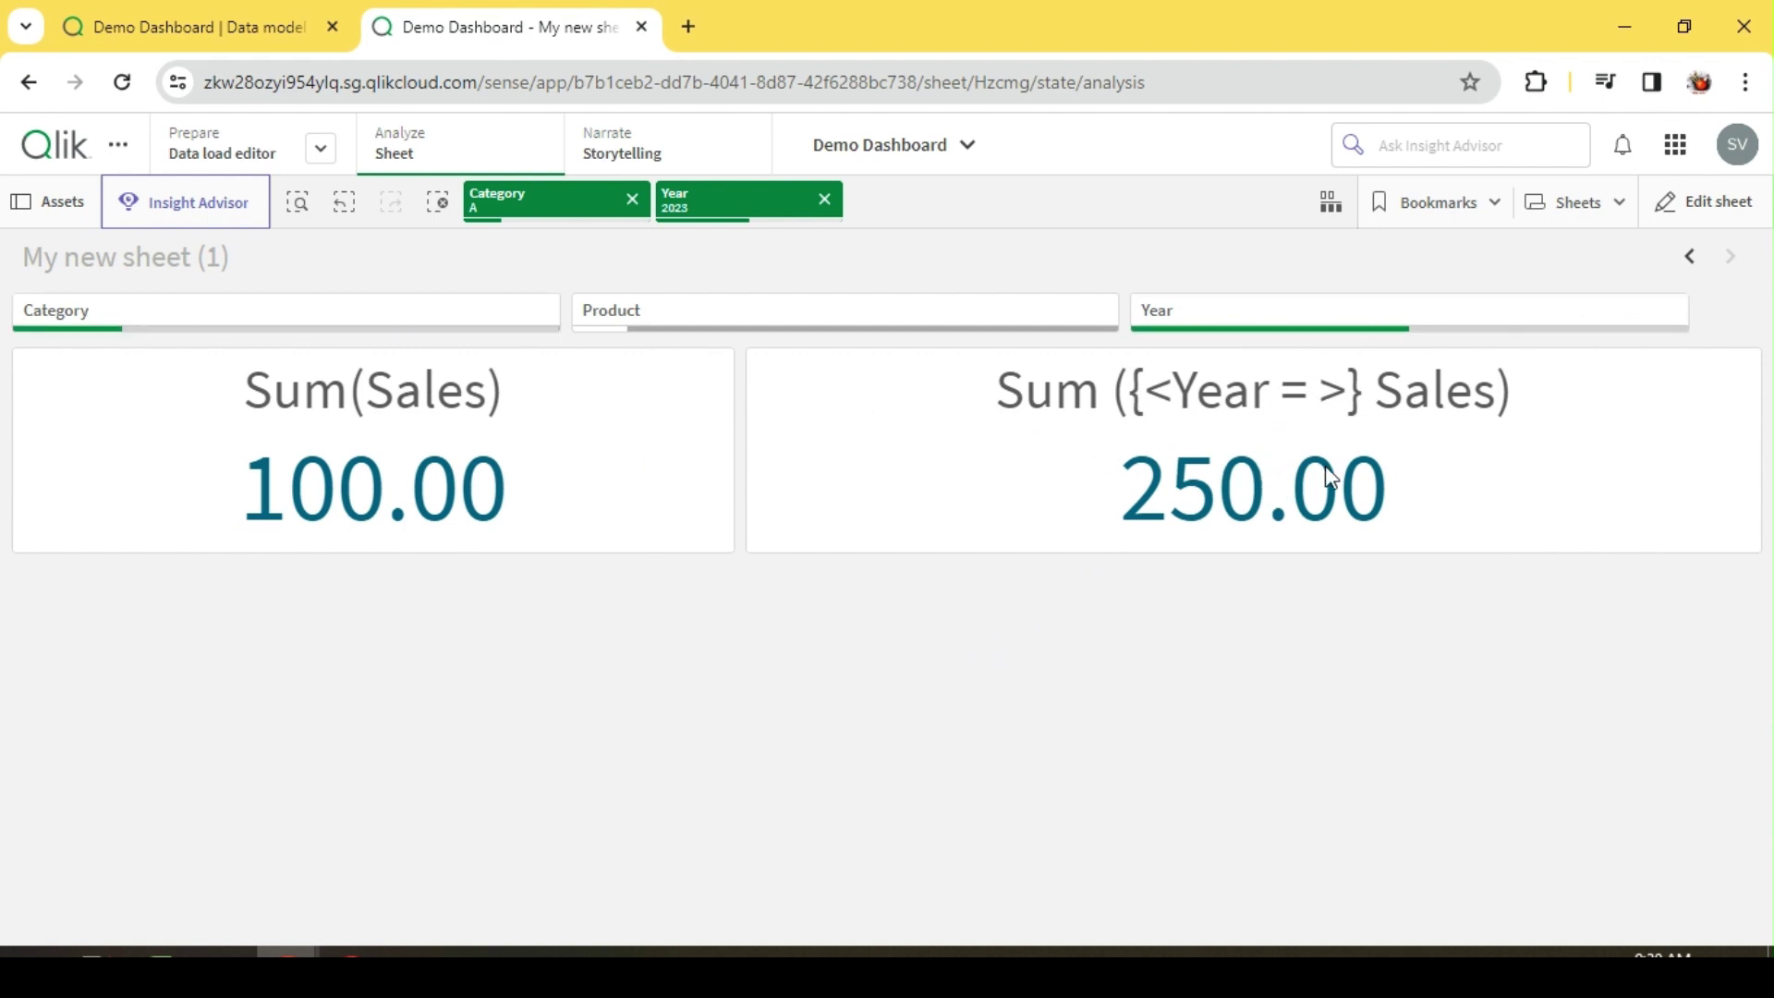
{"action": "left_click", "coordinate": [437, 202]}
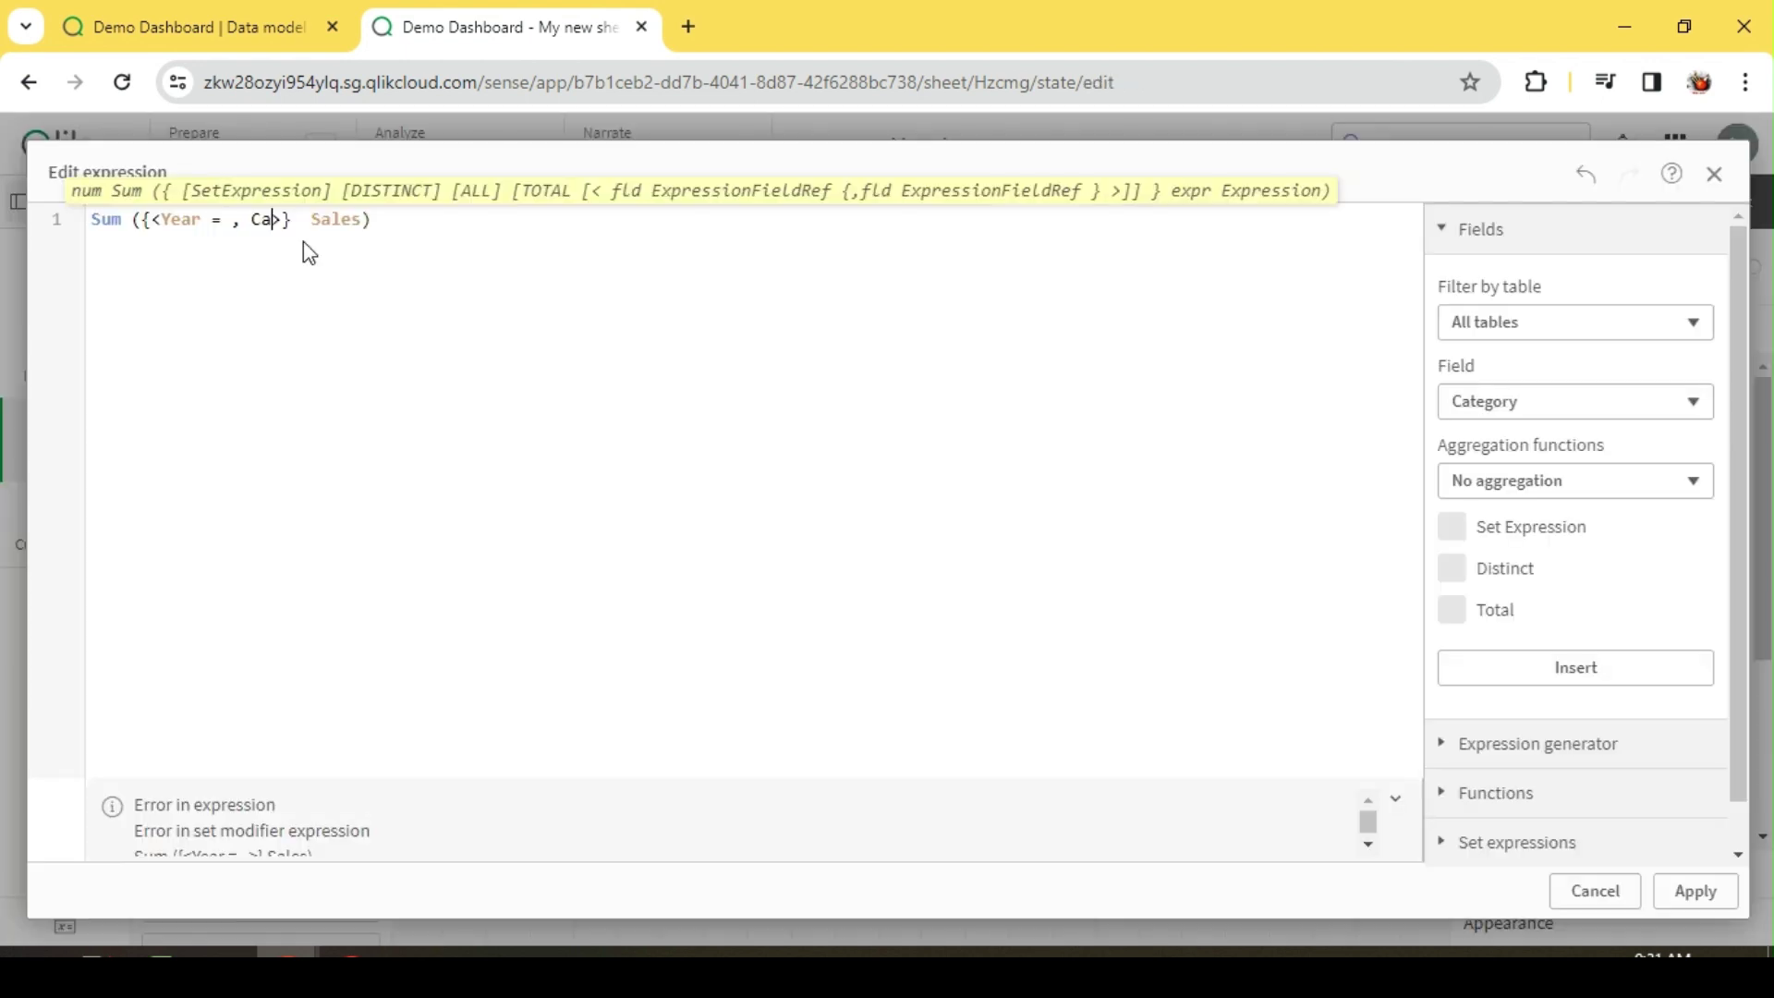
Add Category= to the set modifier making Sum ({<Year = , Category=>} Sales), and finish editing
{"action": "left_click", "coordinate": [319, 307]}
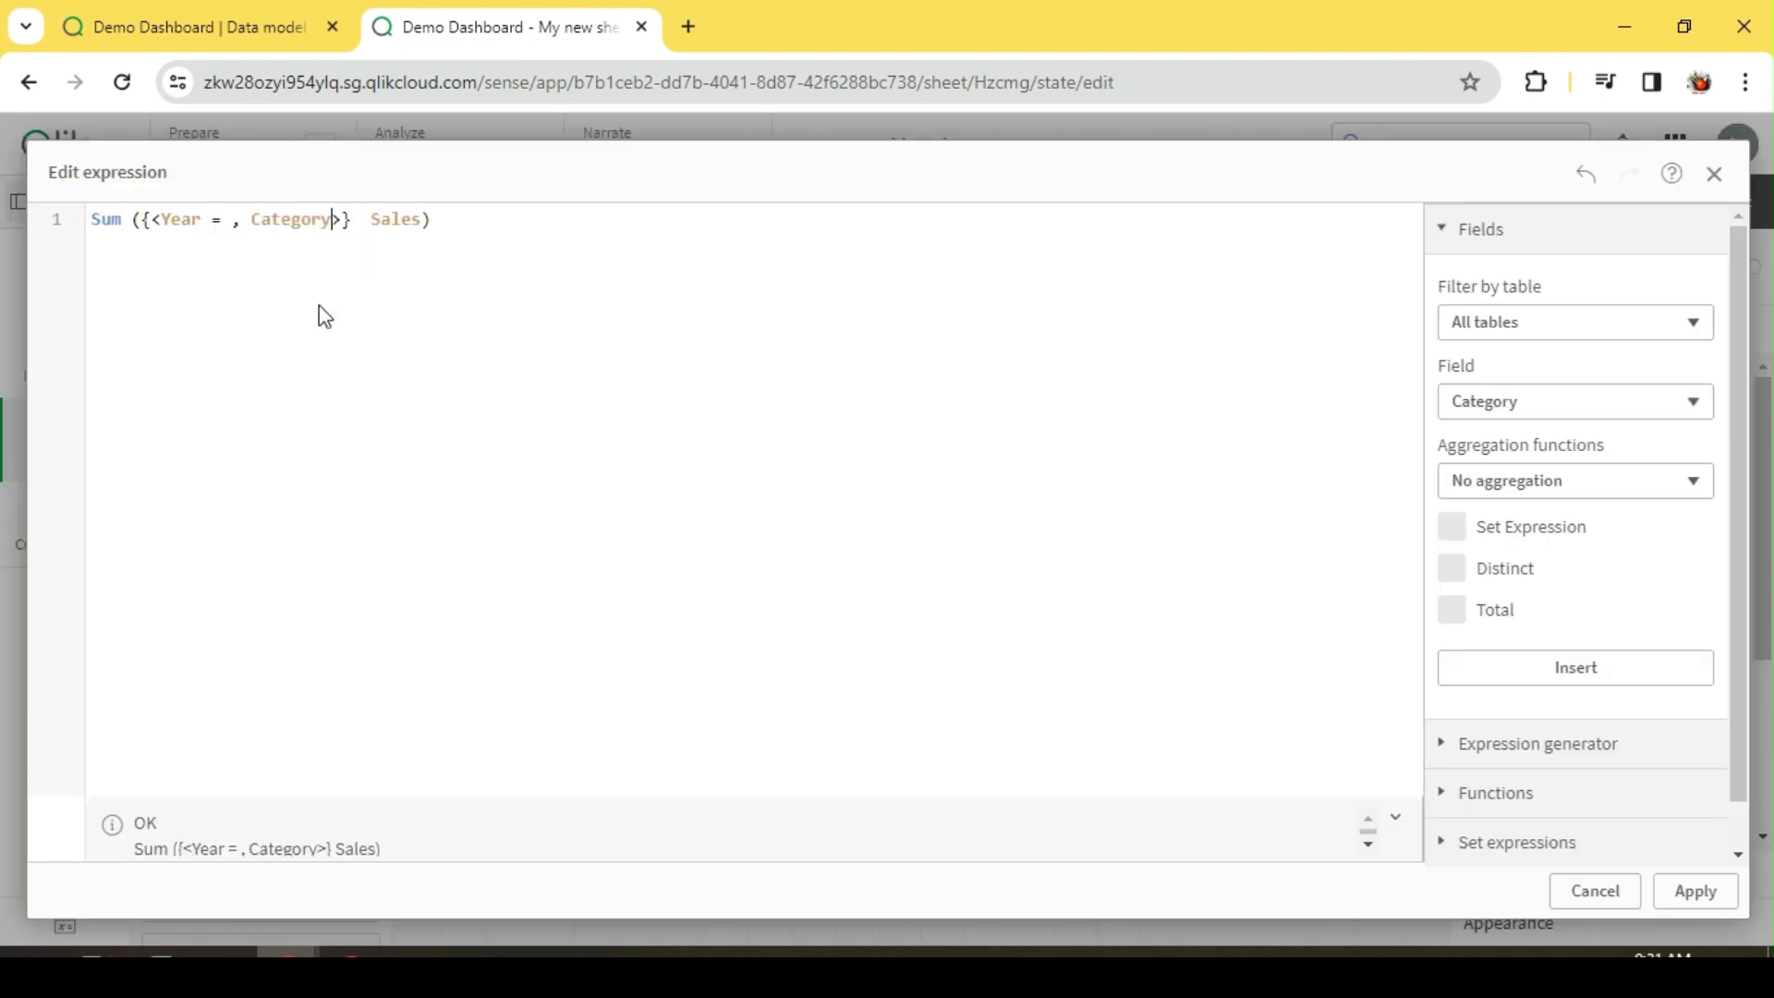
{"action": "type", "text": "="}
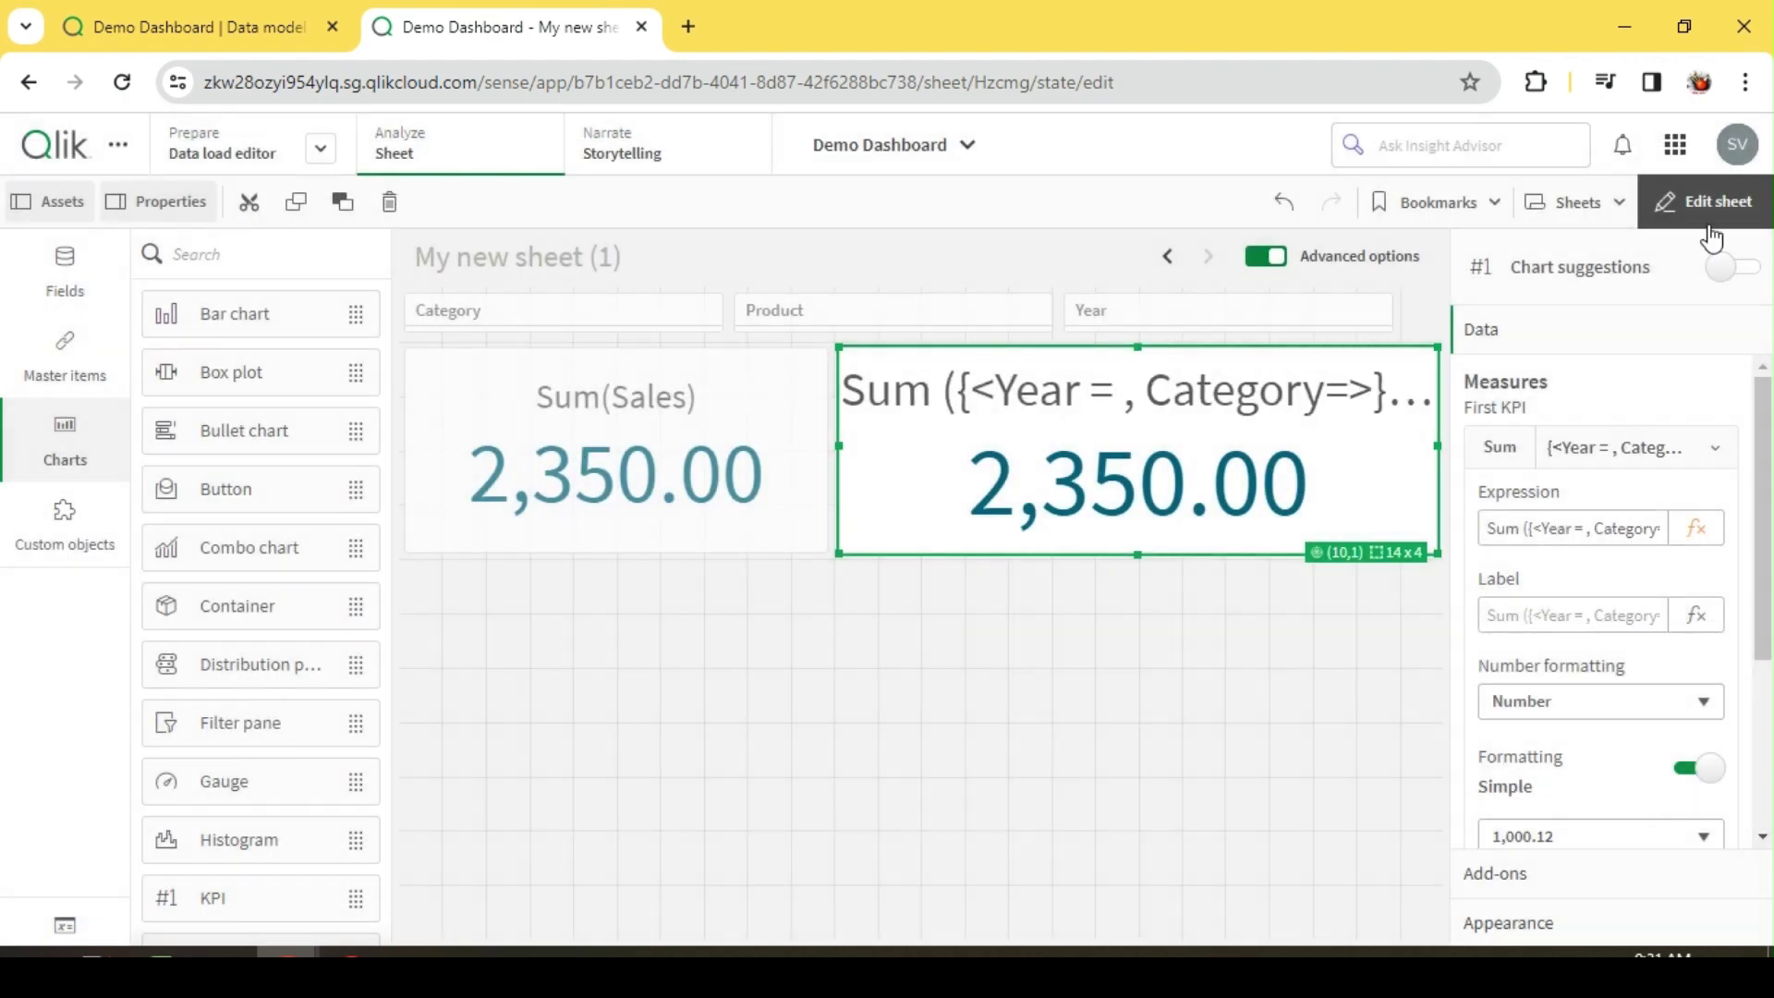
{"action": "left_click", "coordinate": [1705, 208]}
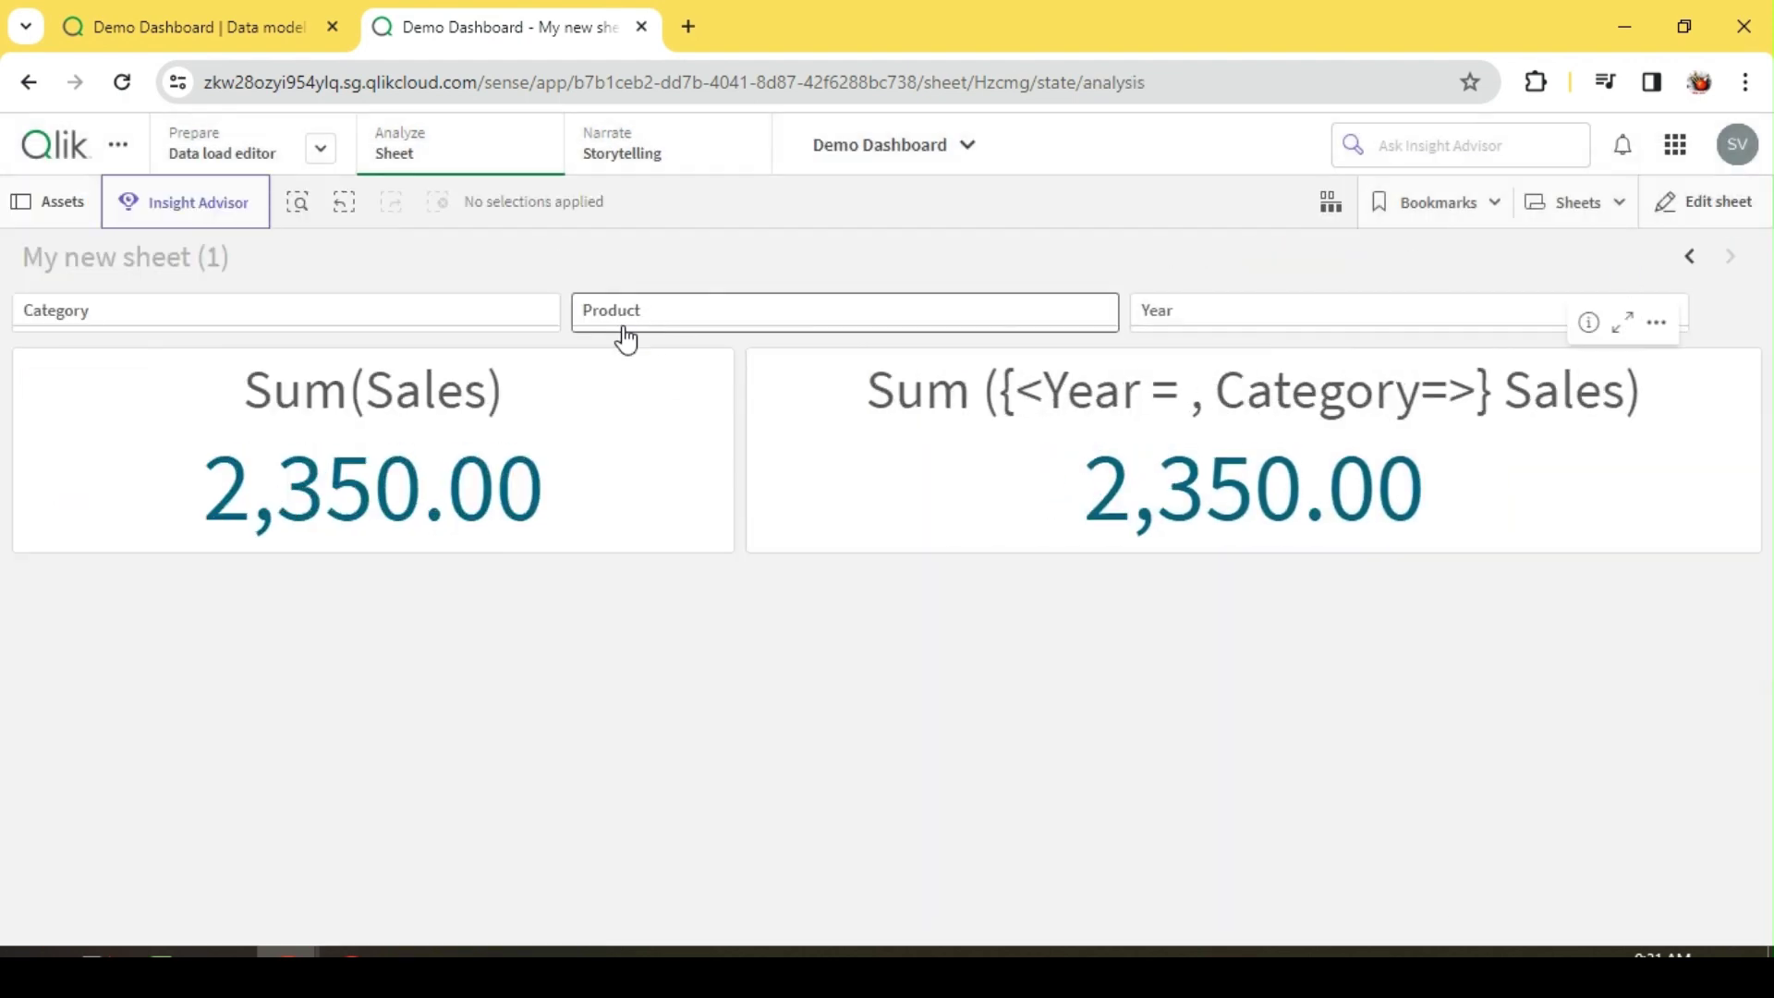
Select Product Biscuits to test both KPIs, then clear all selections
{"action": "left_click", "coordinate": [721, 310]}
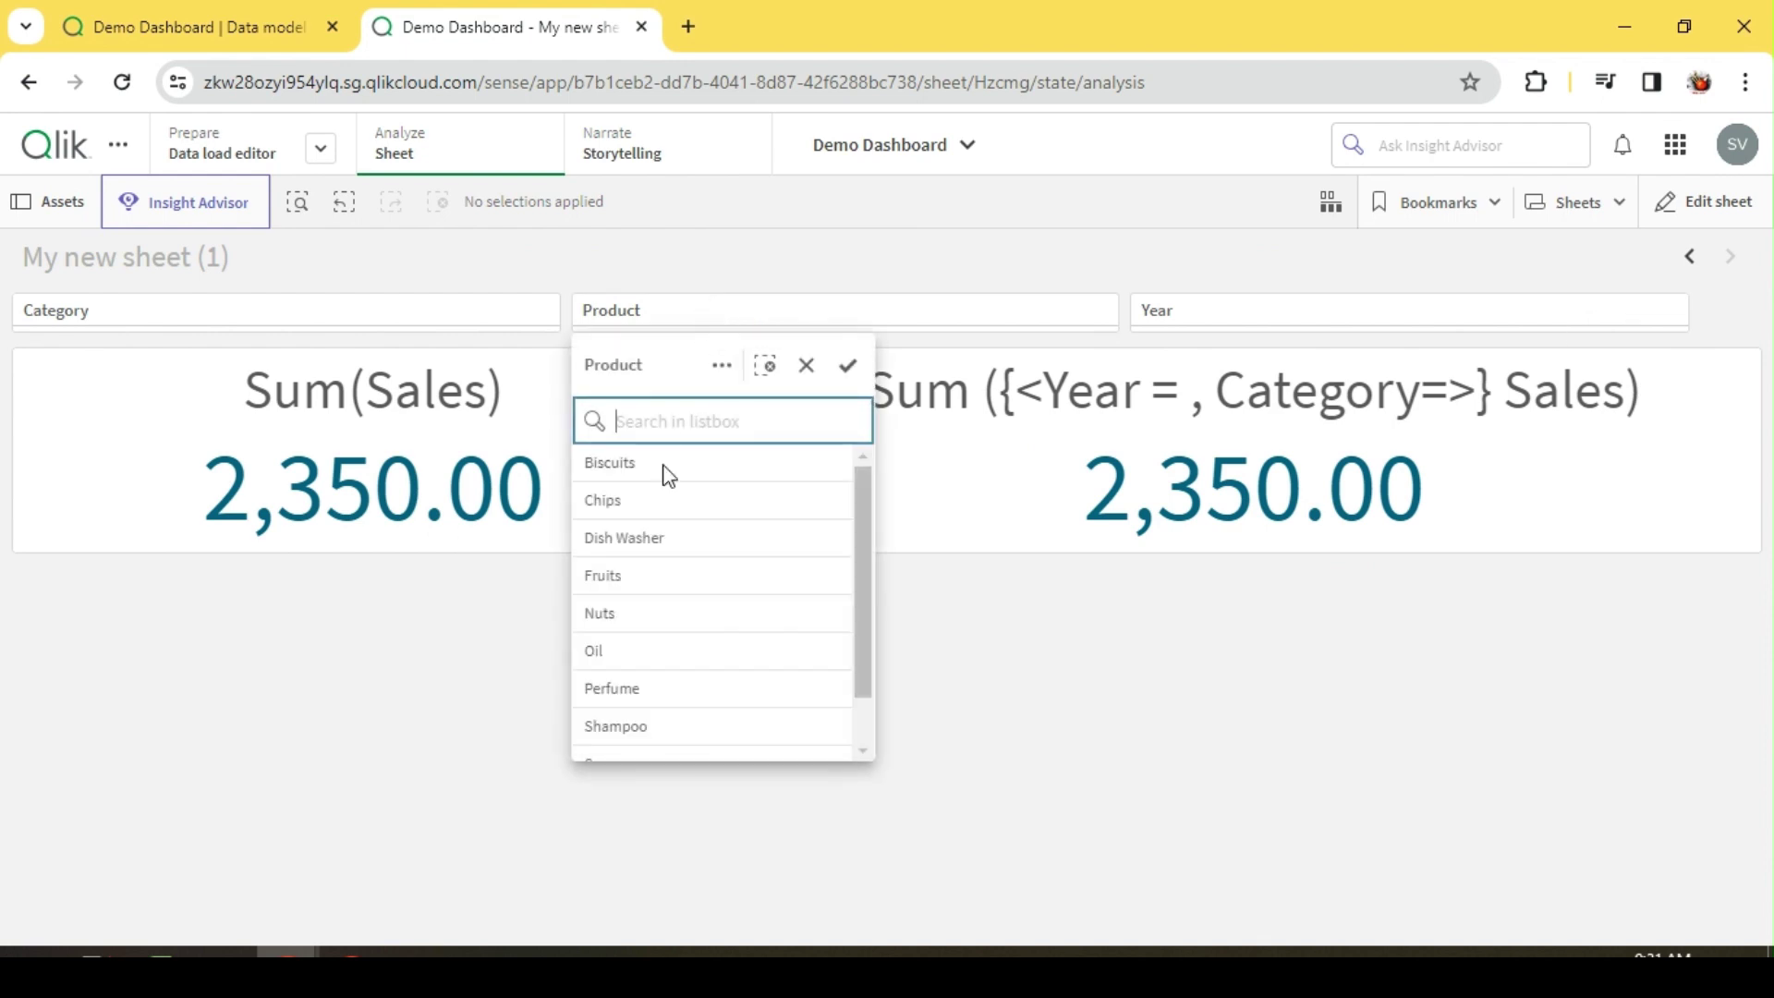
{"action": "left_click", "coordinate": [670, 455]}
{"action": "left_click", "coordinate": [1172, 634]}
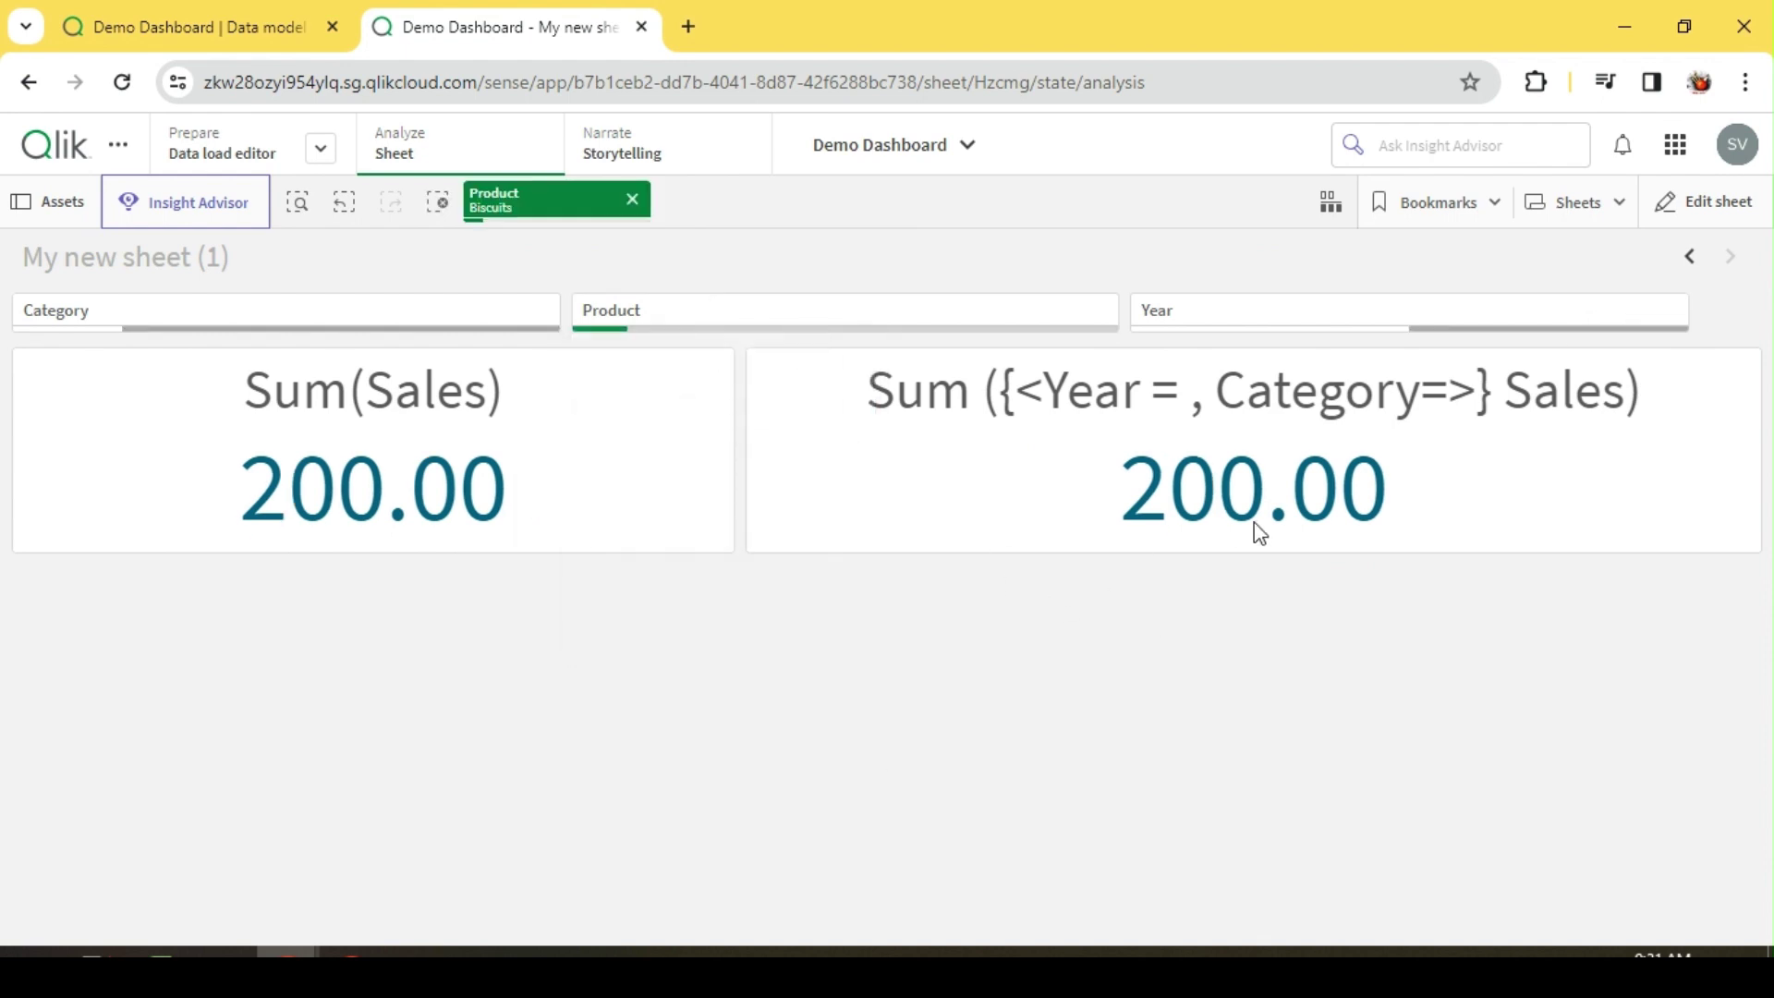
{"action": "left_click", "coordinate": [437, 203]}
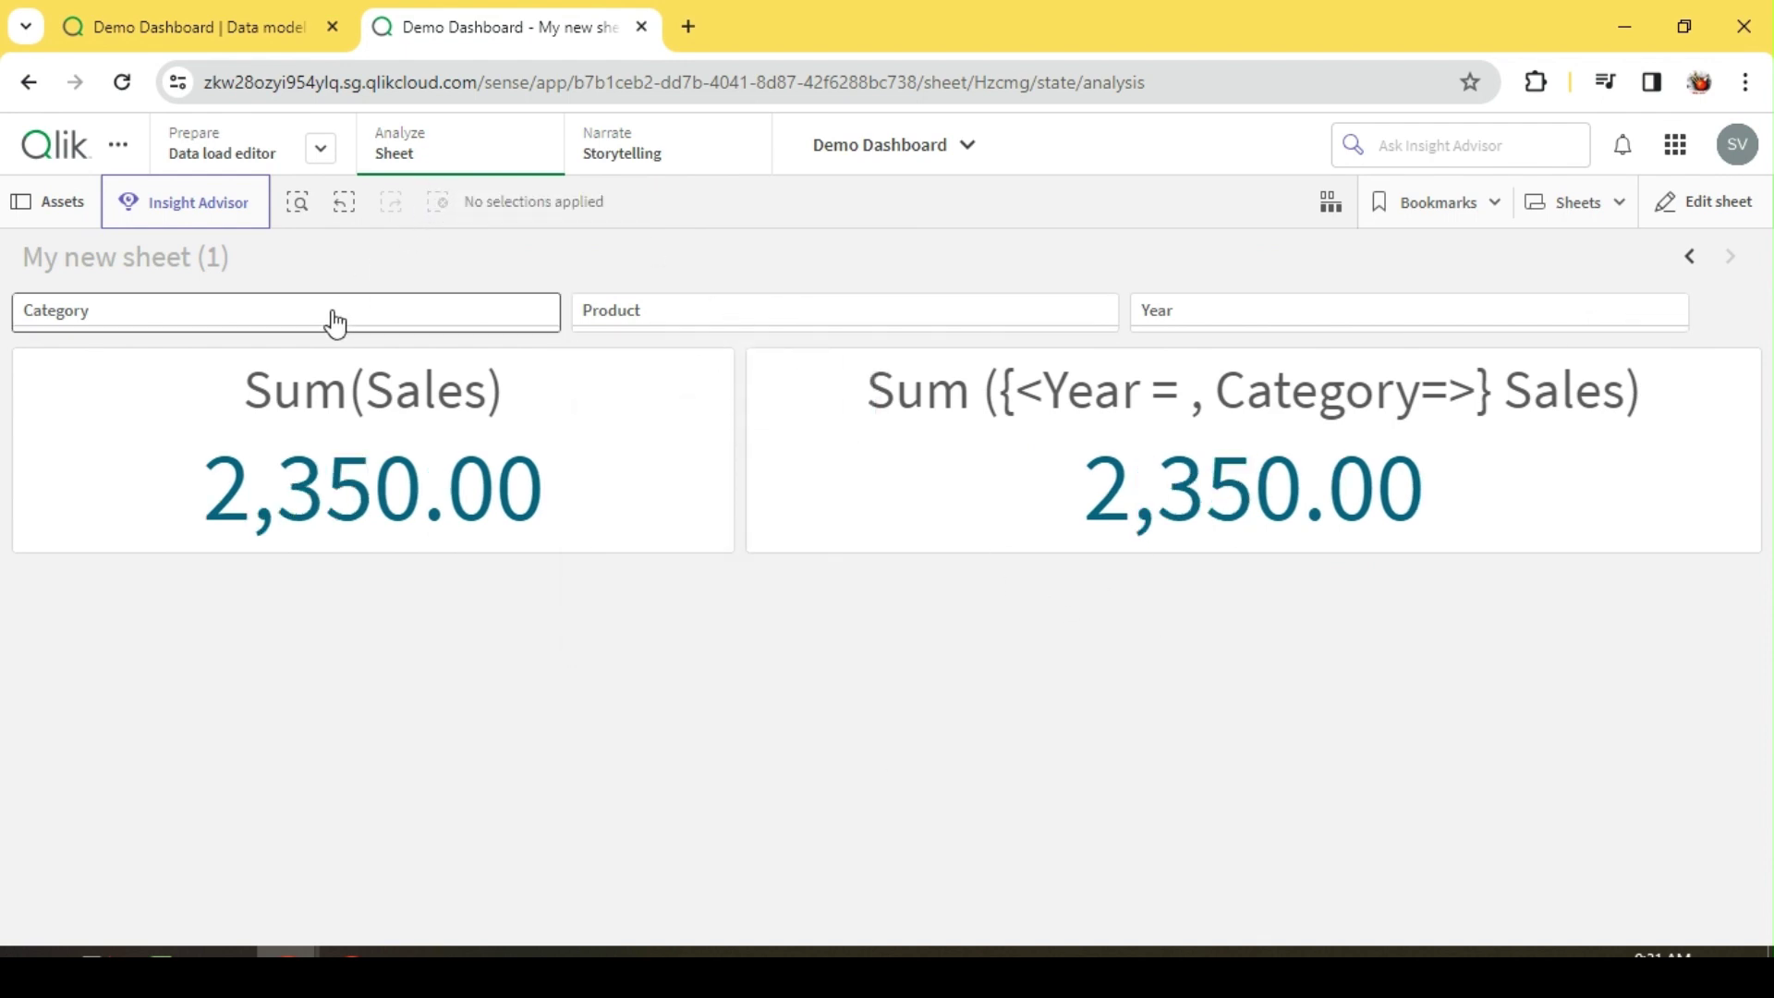
Select Categories C, E and B to test the KPIs, clear them, and enter sheet editing
{"action": "left_click", "coordinate": [323, 312]}
{"action": "left_click", "coordinate": [187, 540]}
{"action": "left_click", "coordinate": [172, 604]}
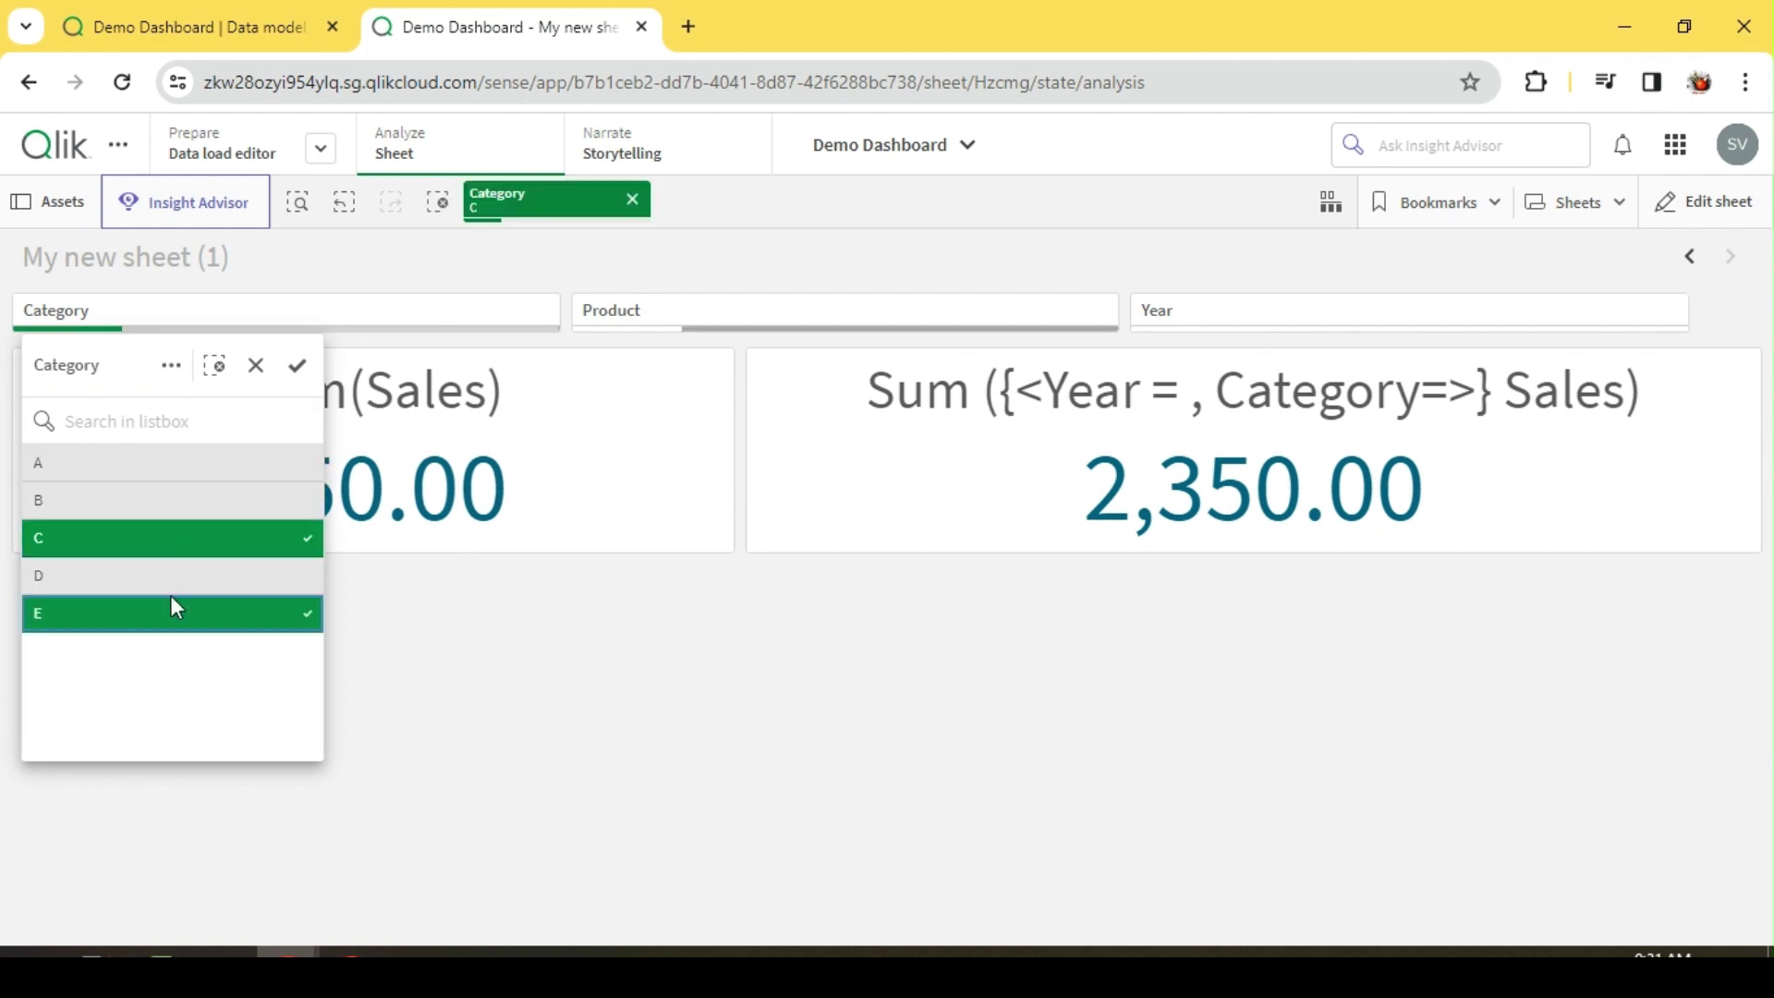
{"action": "left_click", "coordinate": [162, 512]}
{"action": "left_click", "coordinate": [757, 651]}
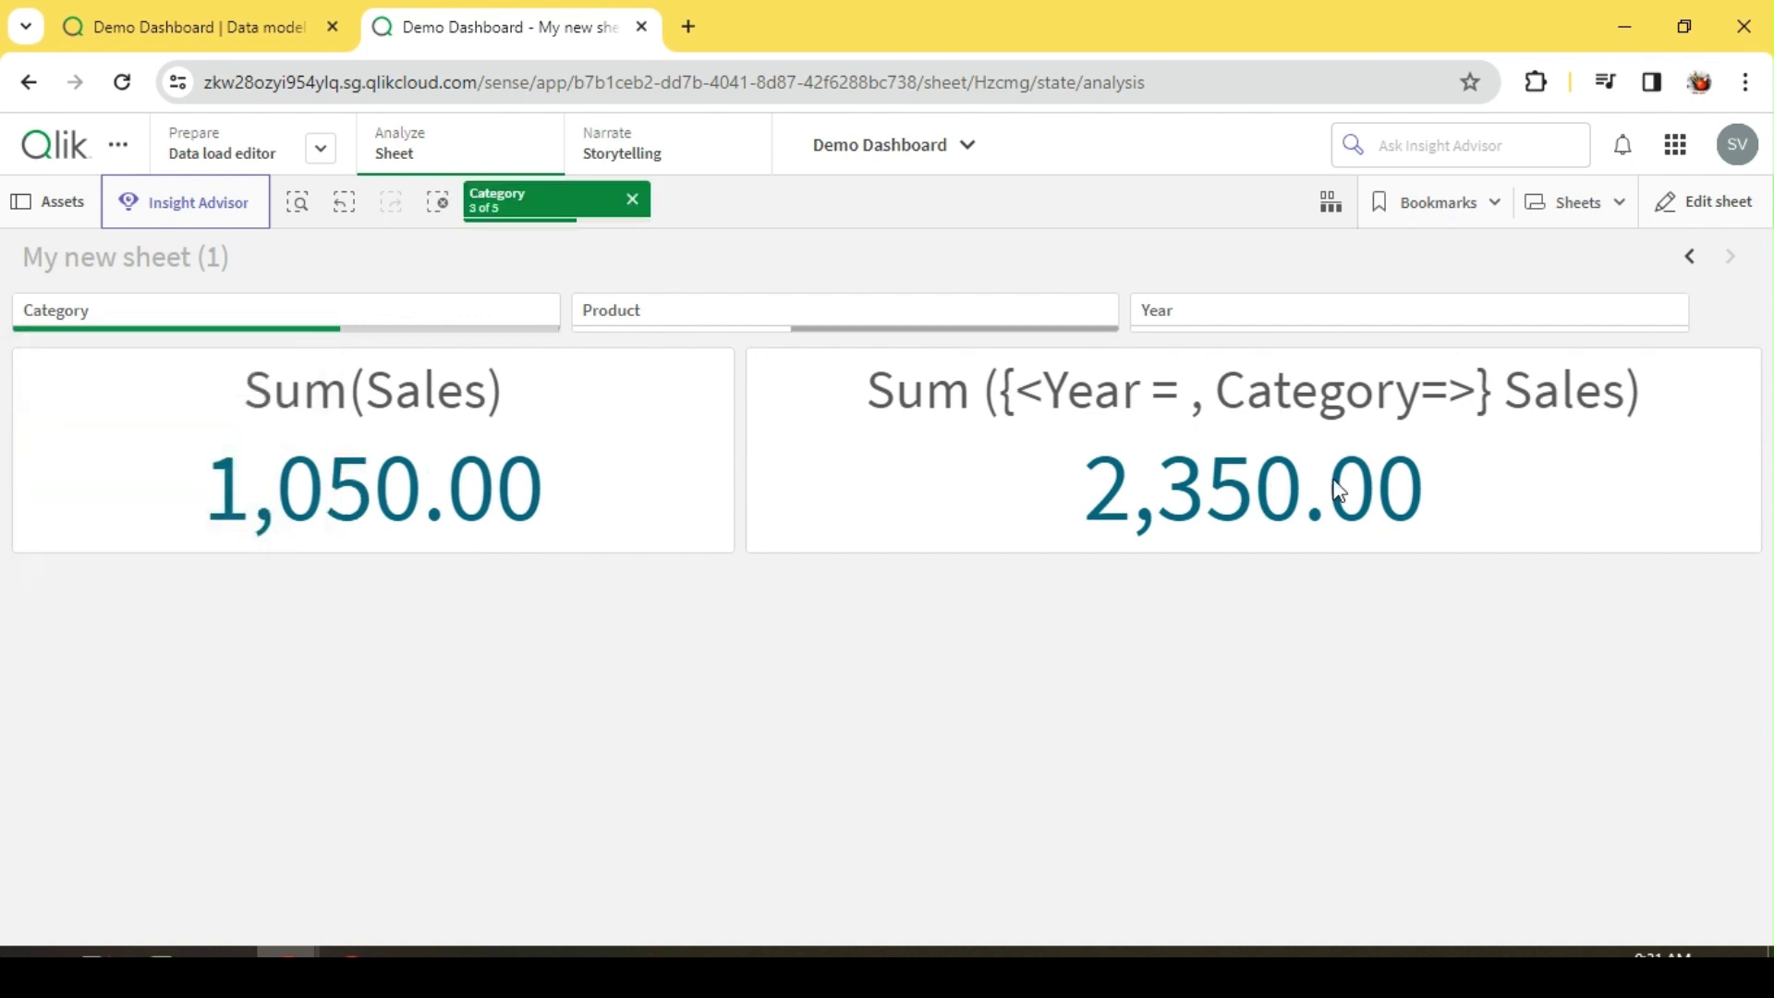
{"action": "left_click", "coordinate": [437, 203]}
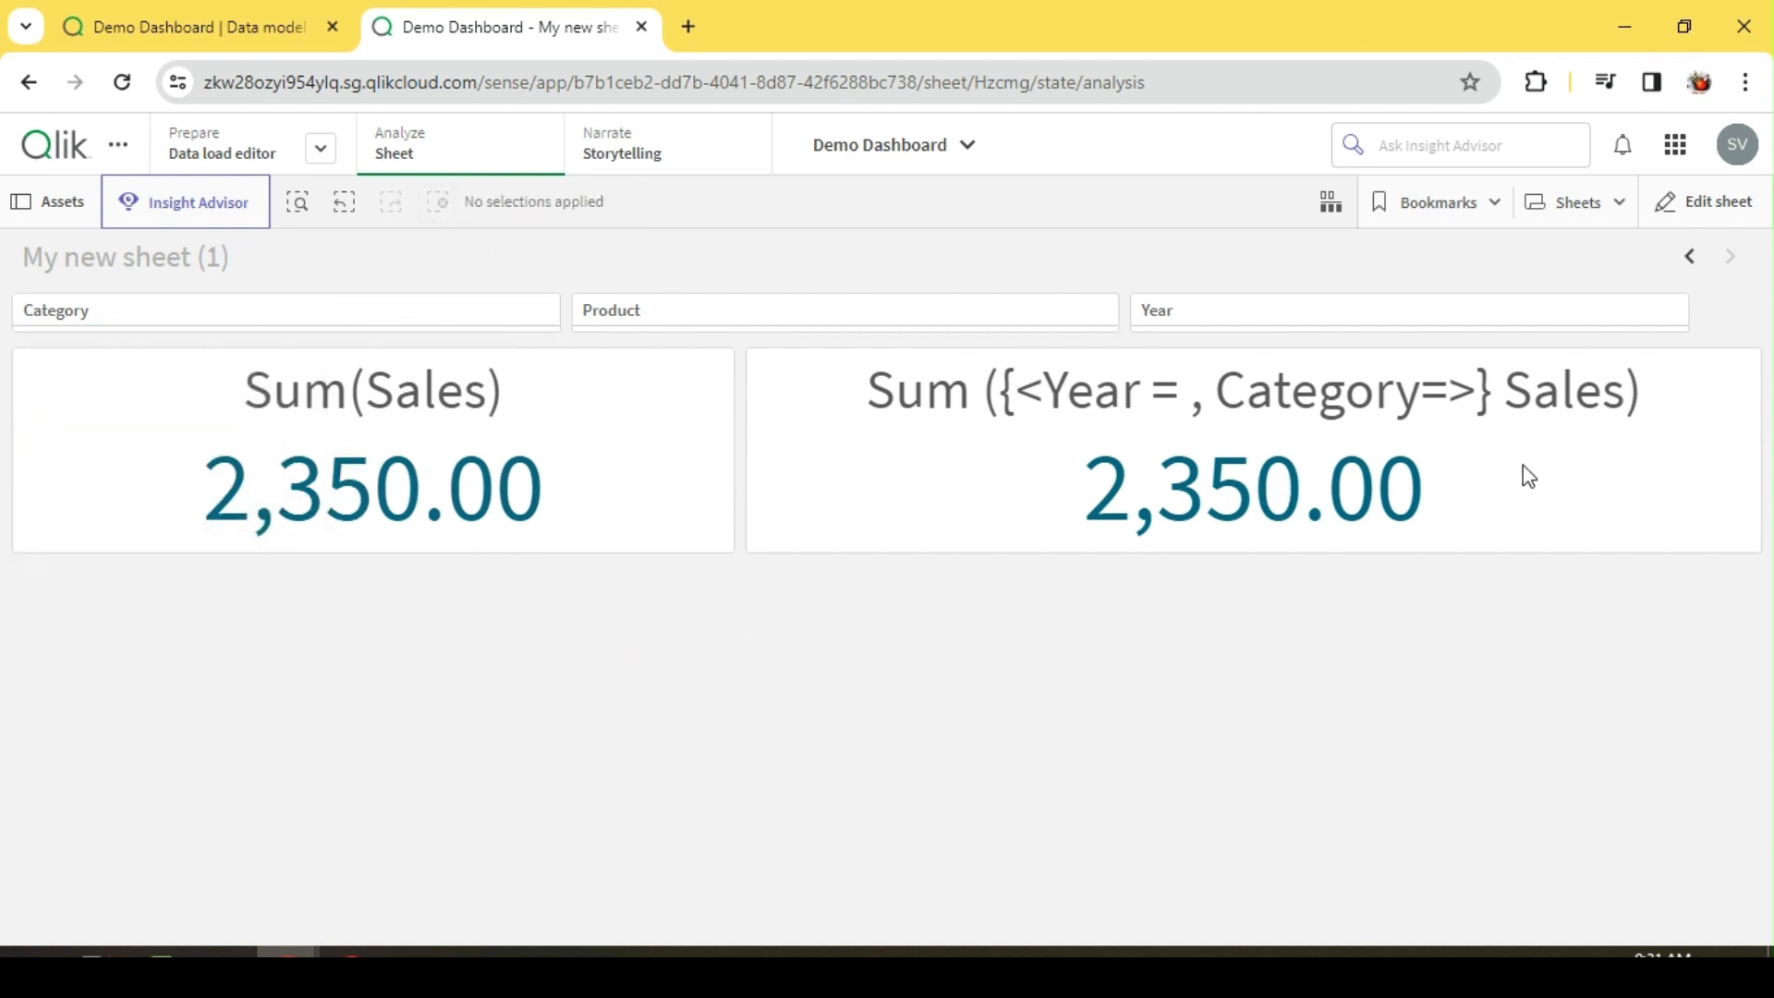
{"action": "left_click", "coordinate": [1700, 201]}
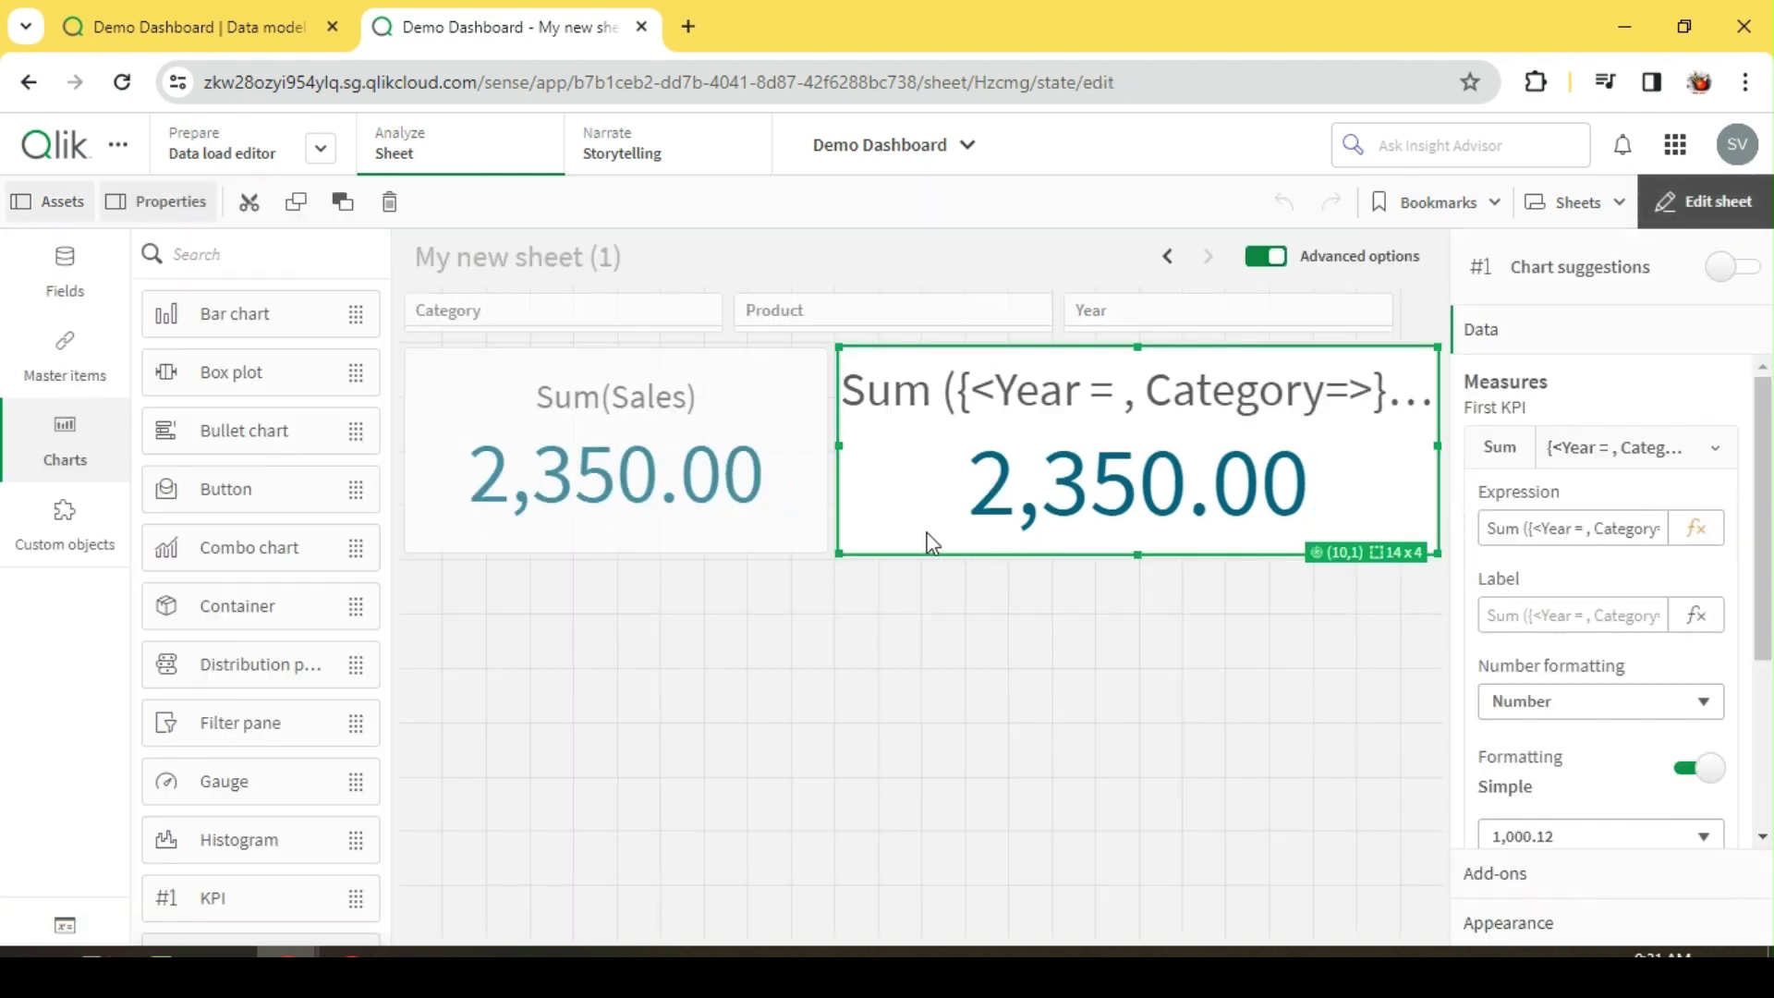
Paste a copy of the Sum({<Year = , Category=>} Sales) KPI, widen it to 24x7, then return to analysis
{"action": "left_click", "coordinate": [900, 642]}
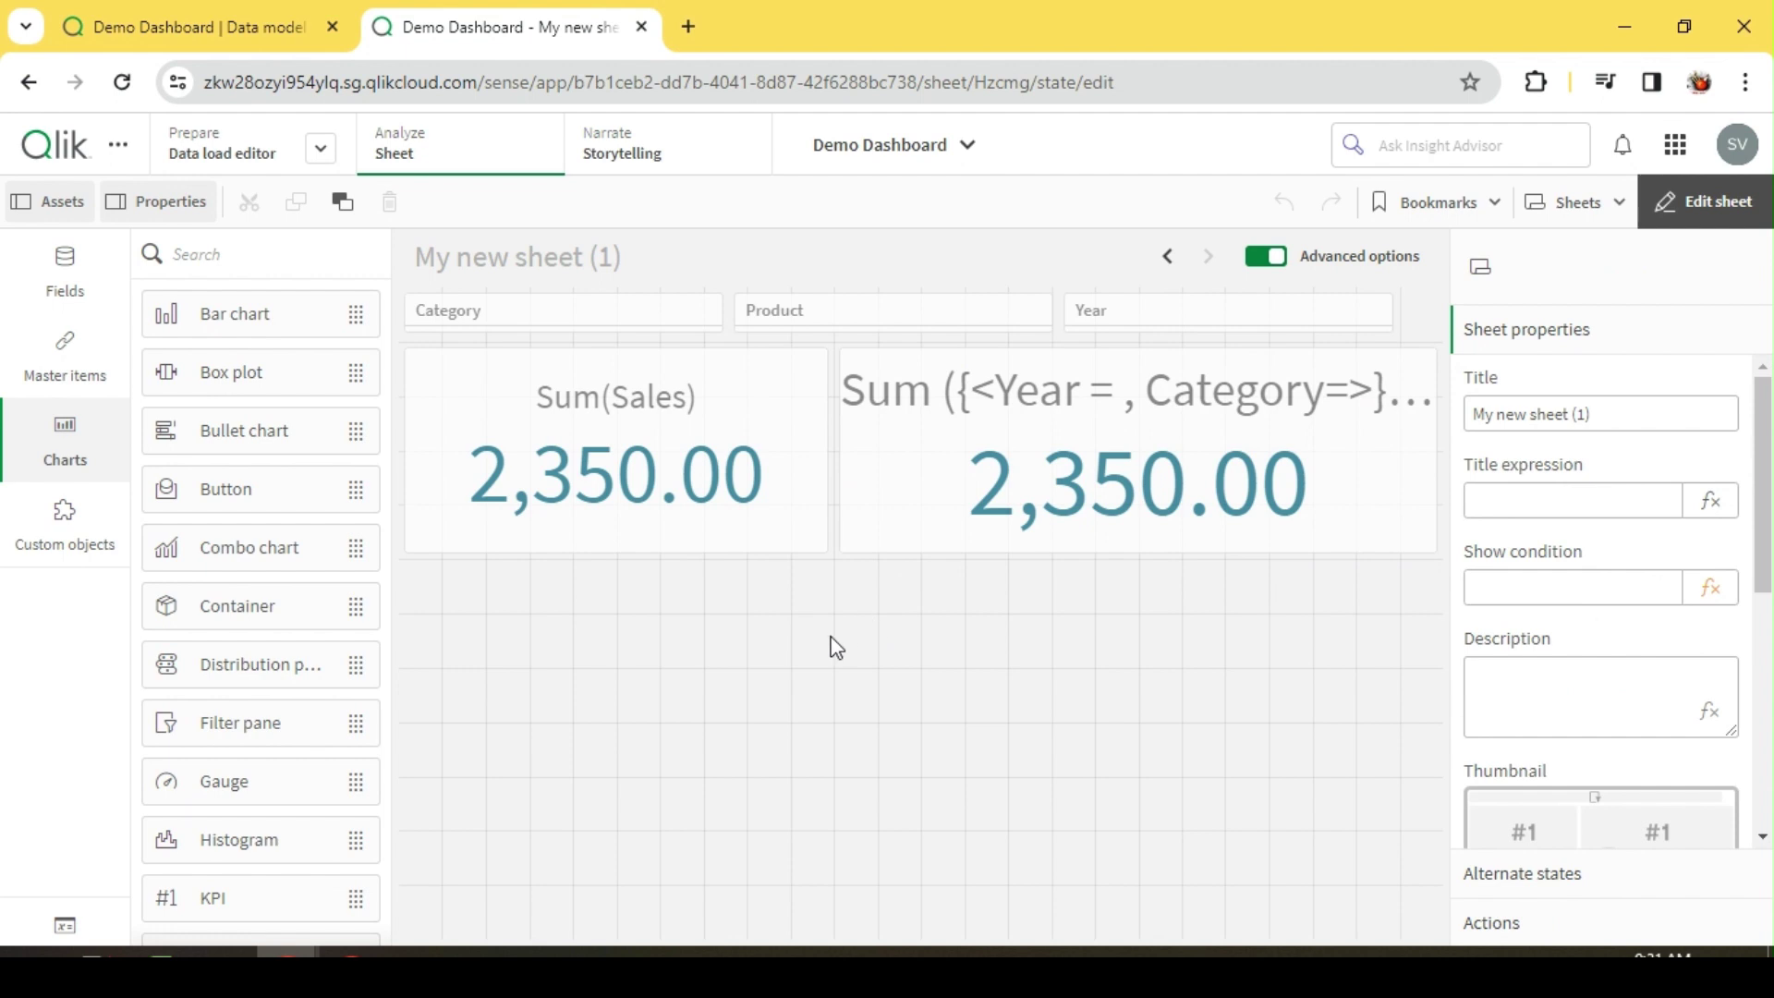
{"action": "key", "text": "ctrl+v"}
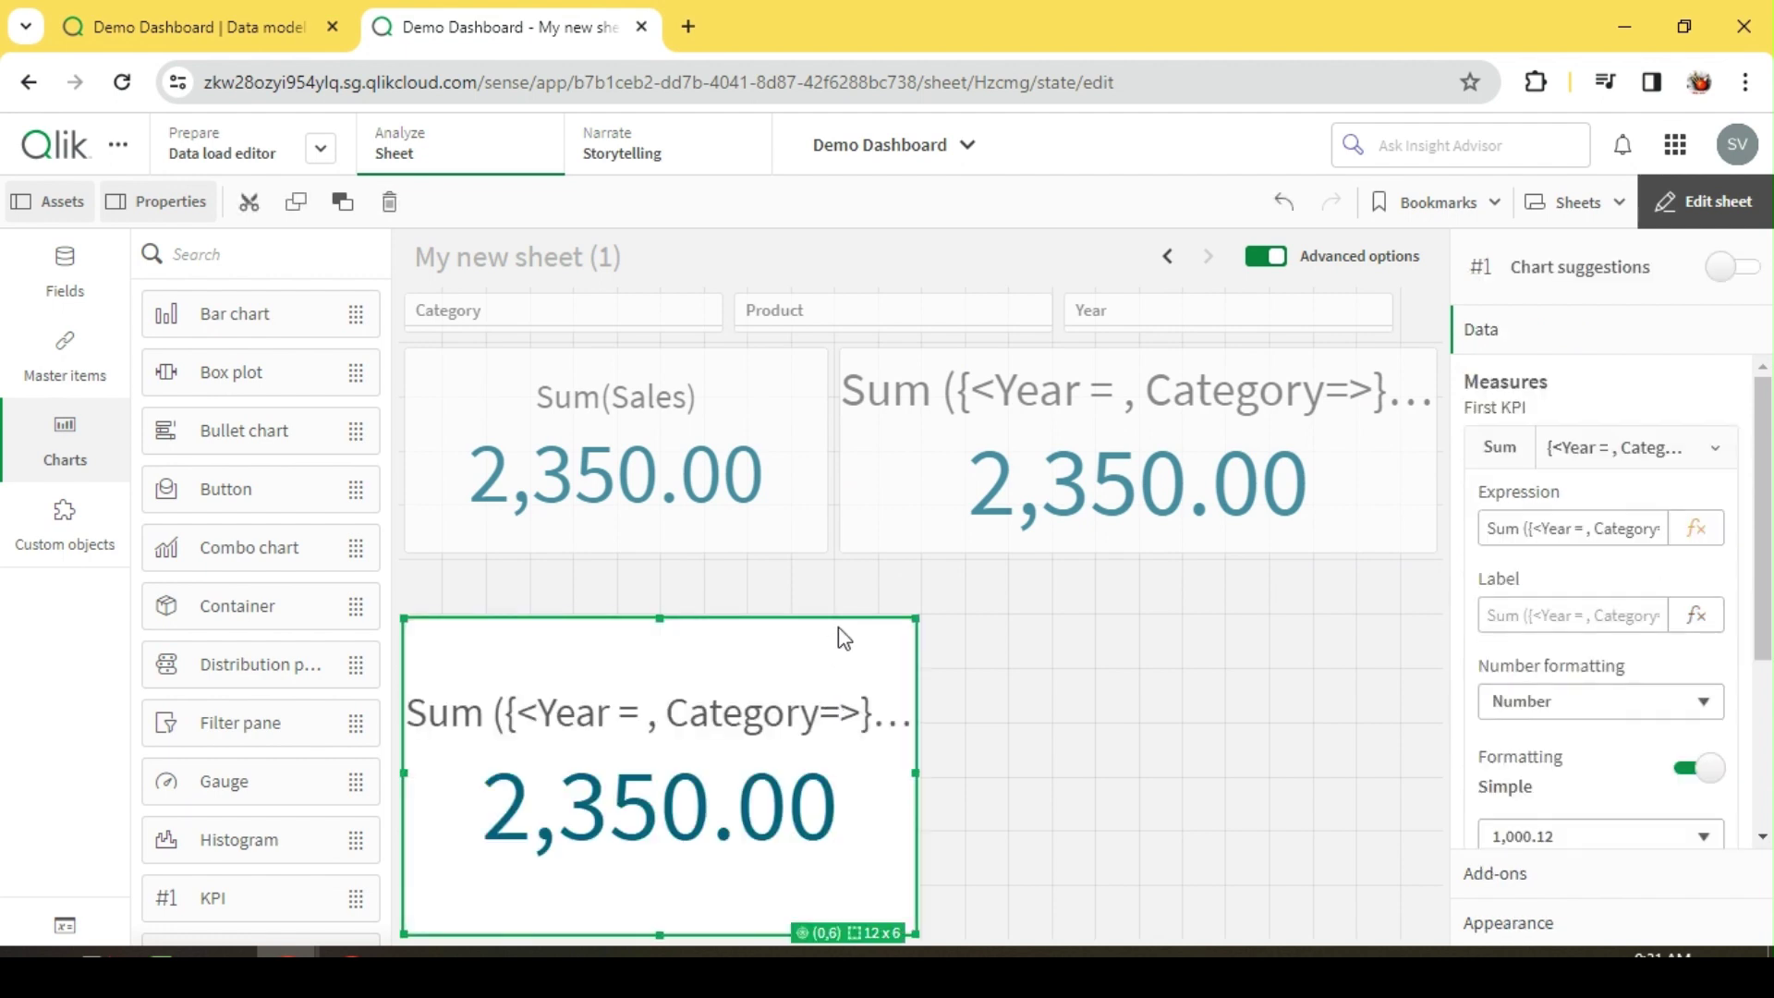
{"action": "left_click_drag", "start_coordinate": [917, 616], "coordinate": [1460, 547]}
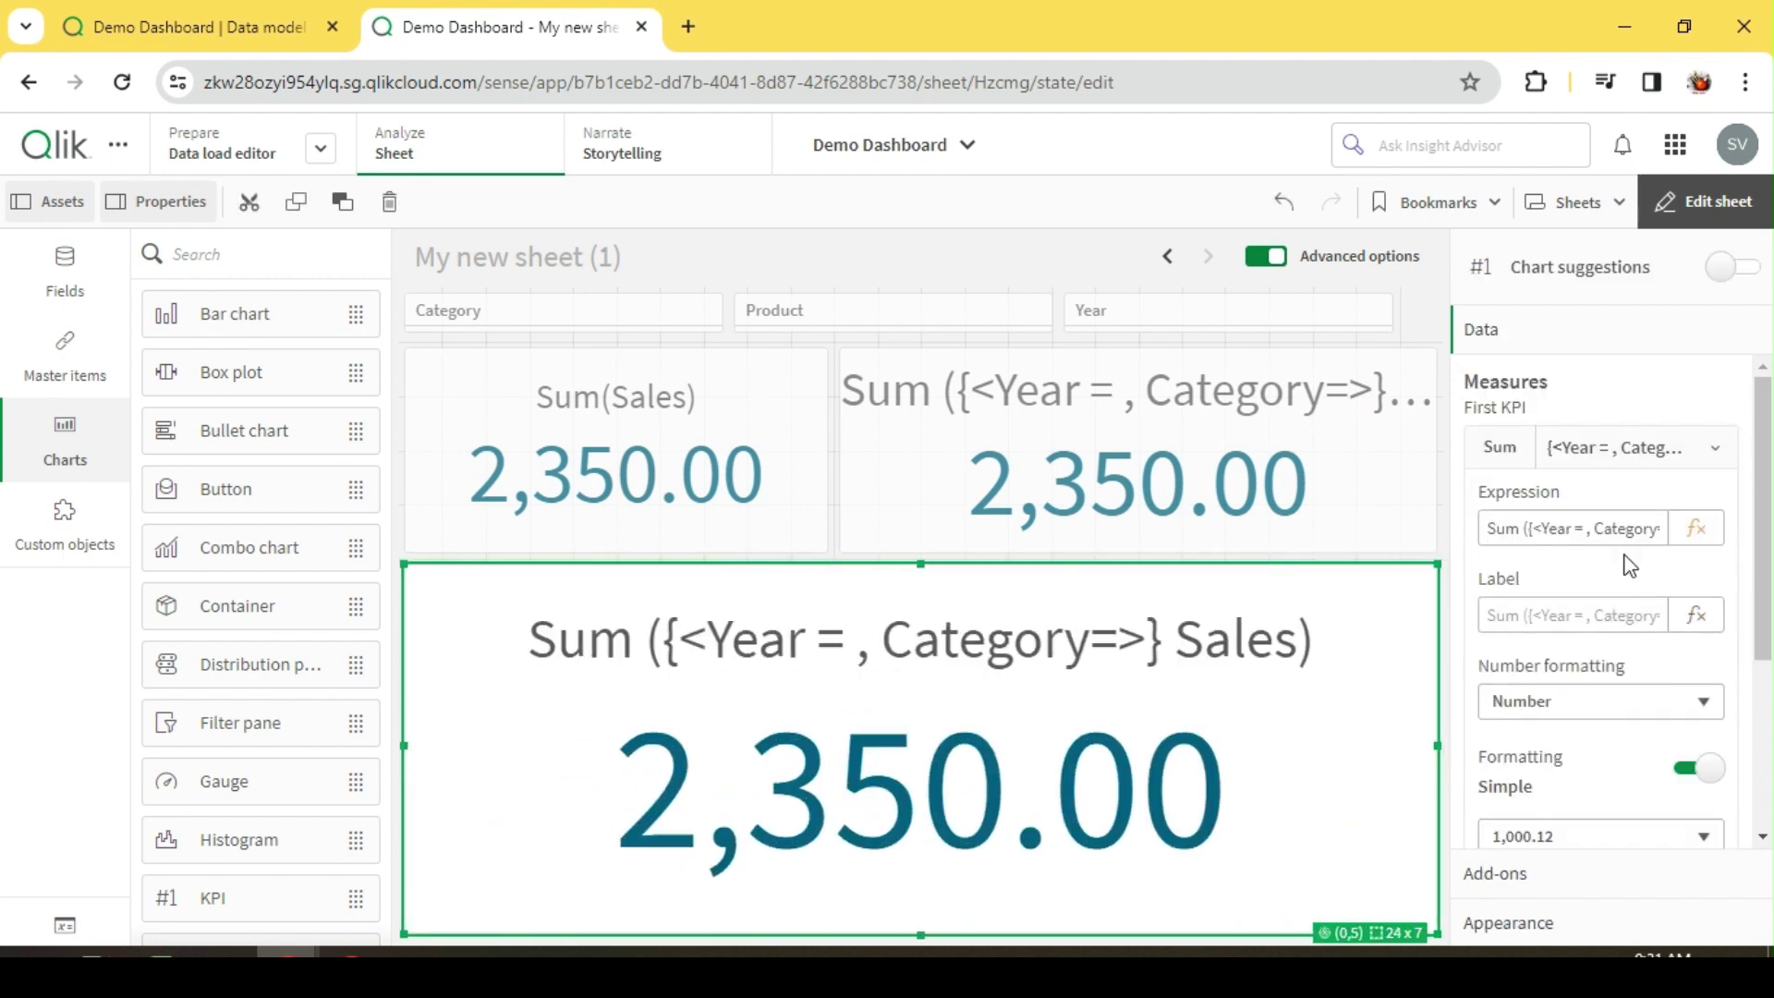
{"action": "left_click", "coordinate": [1696, 528]}
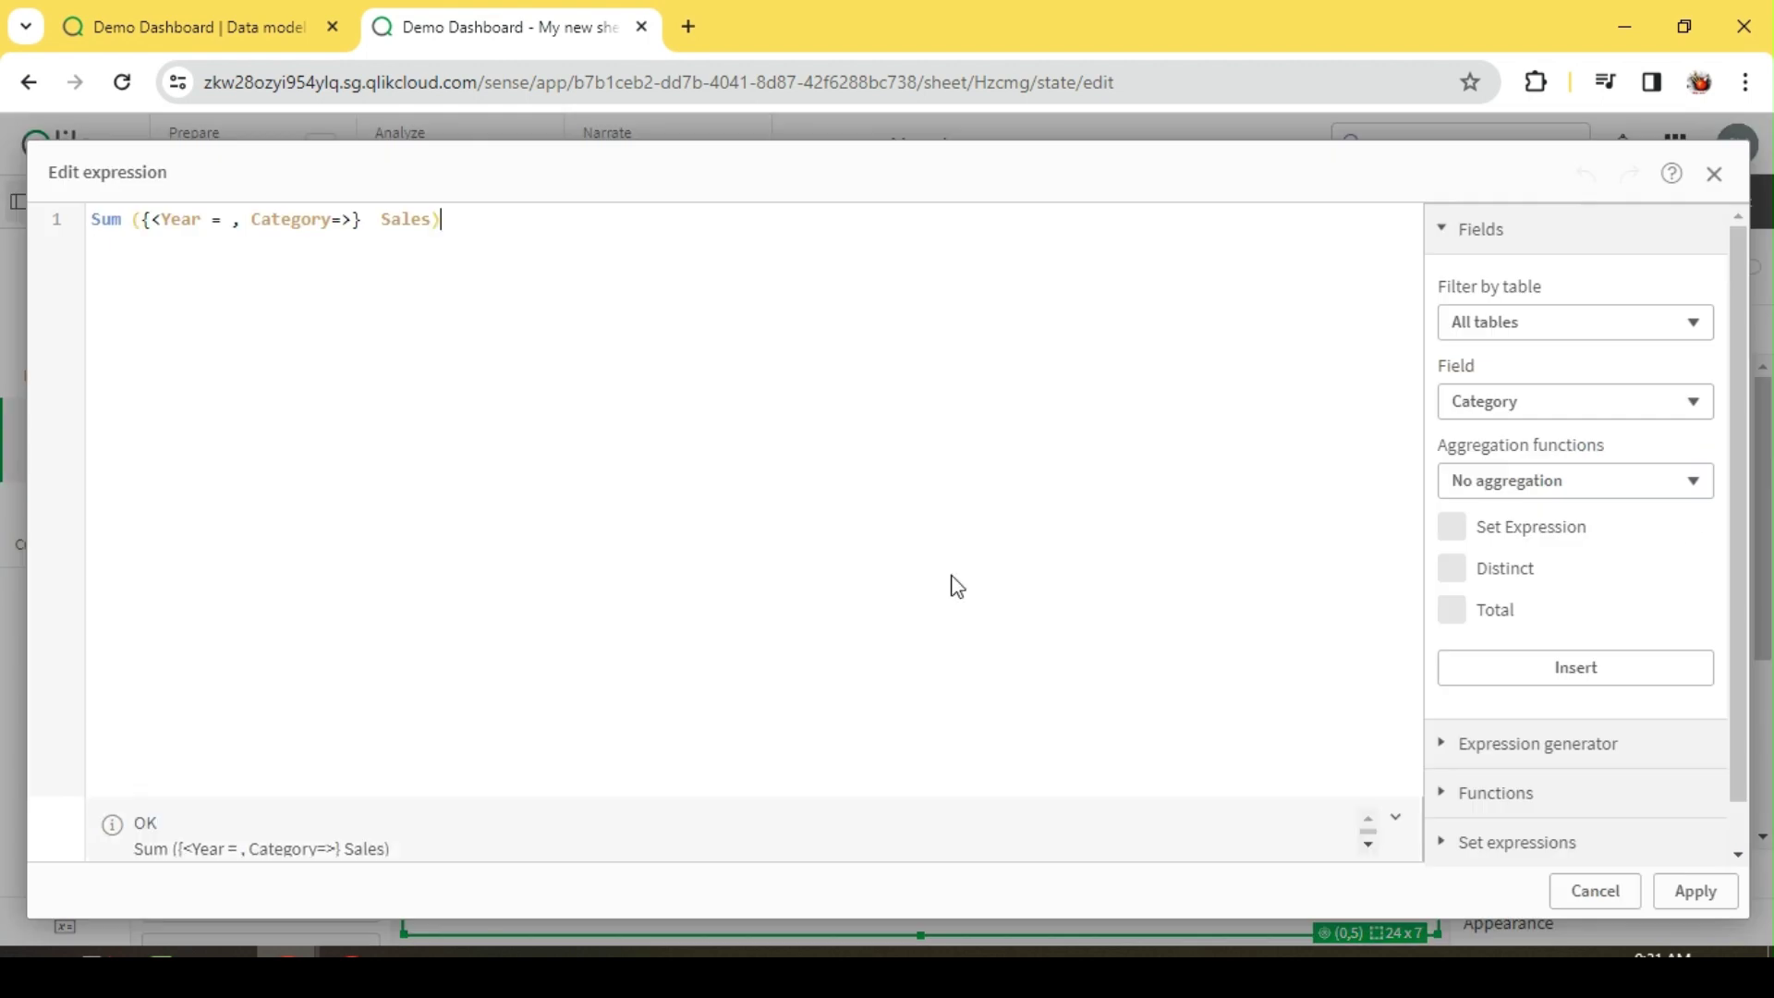
{"action": "left_click", "coordinate": [1599, 893]}
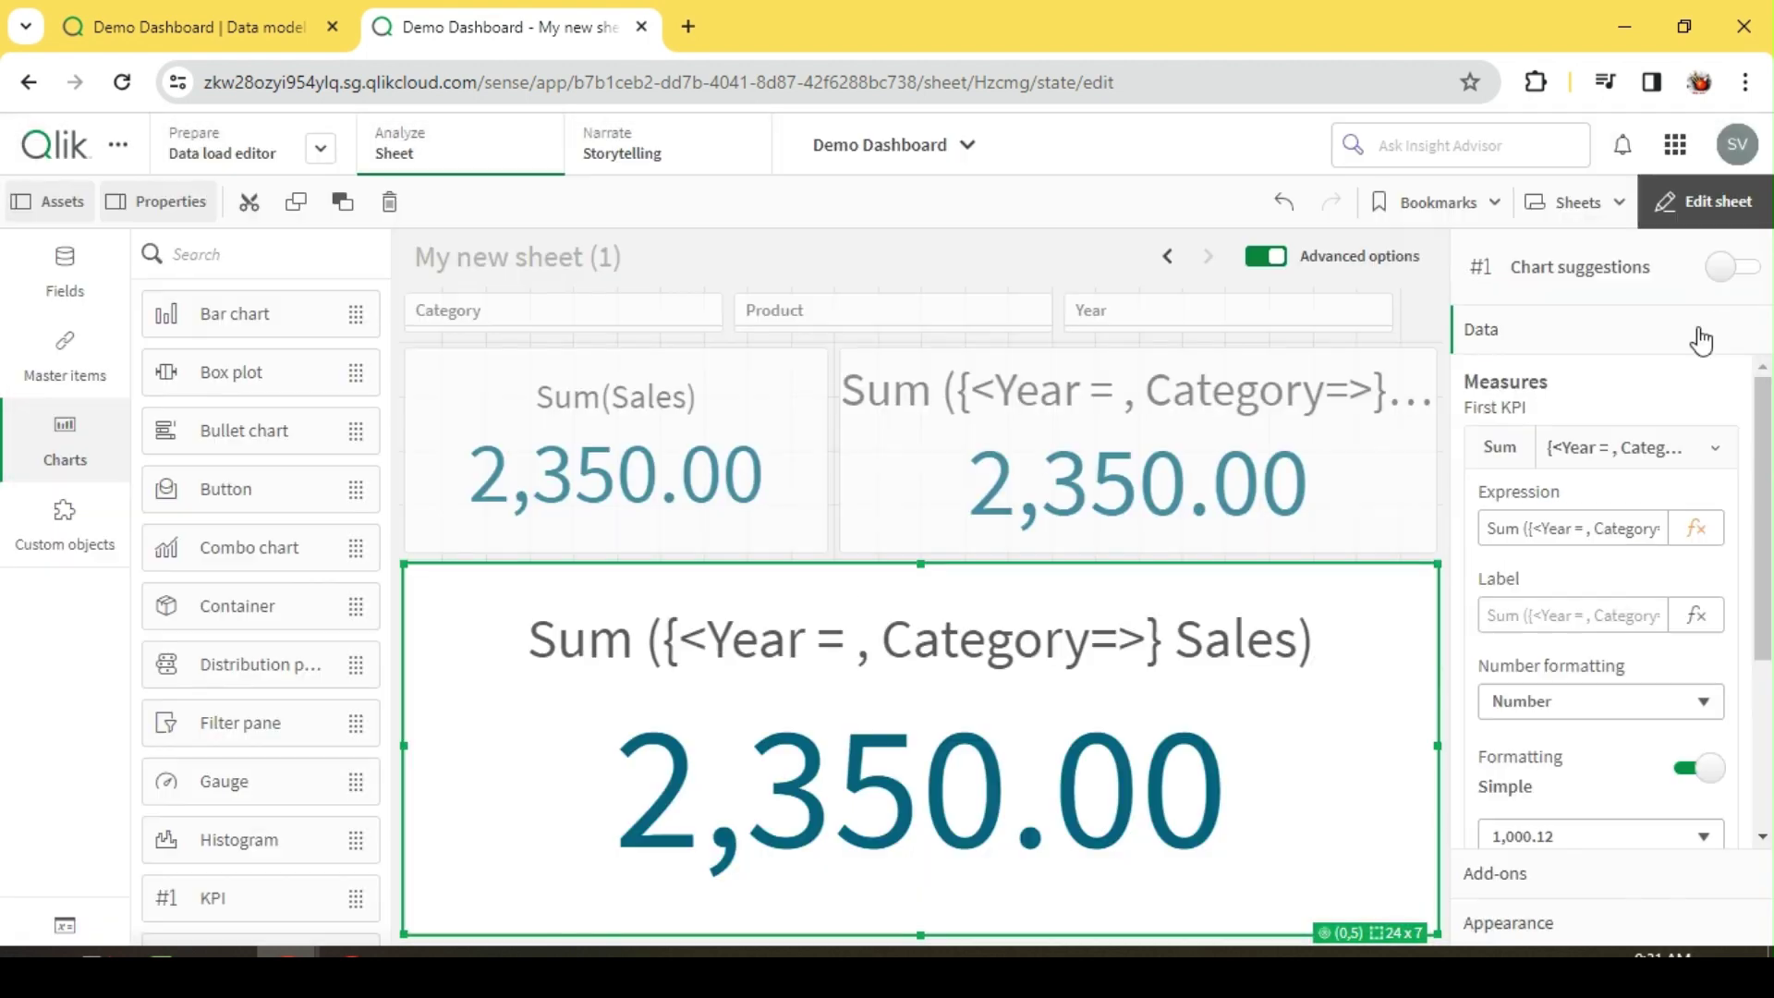
{"action": "left_click", "coordinate": [1720, 200]}
Select Category A and Product Soap so all three KPIs read 100.00, then enter edit mode
{"action": "left_click", "coordinate": [335, 319]}
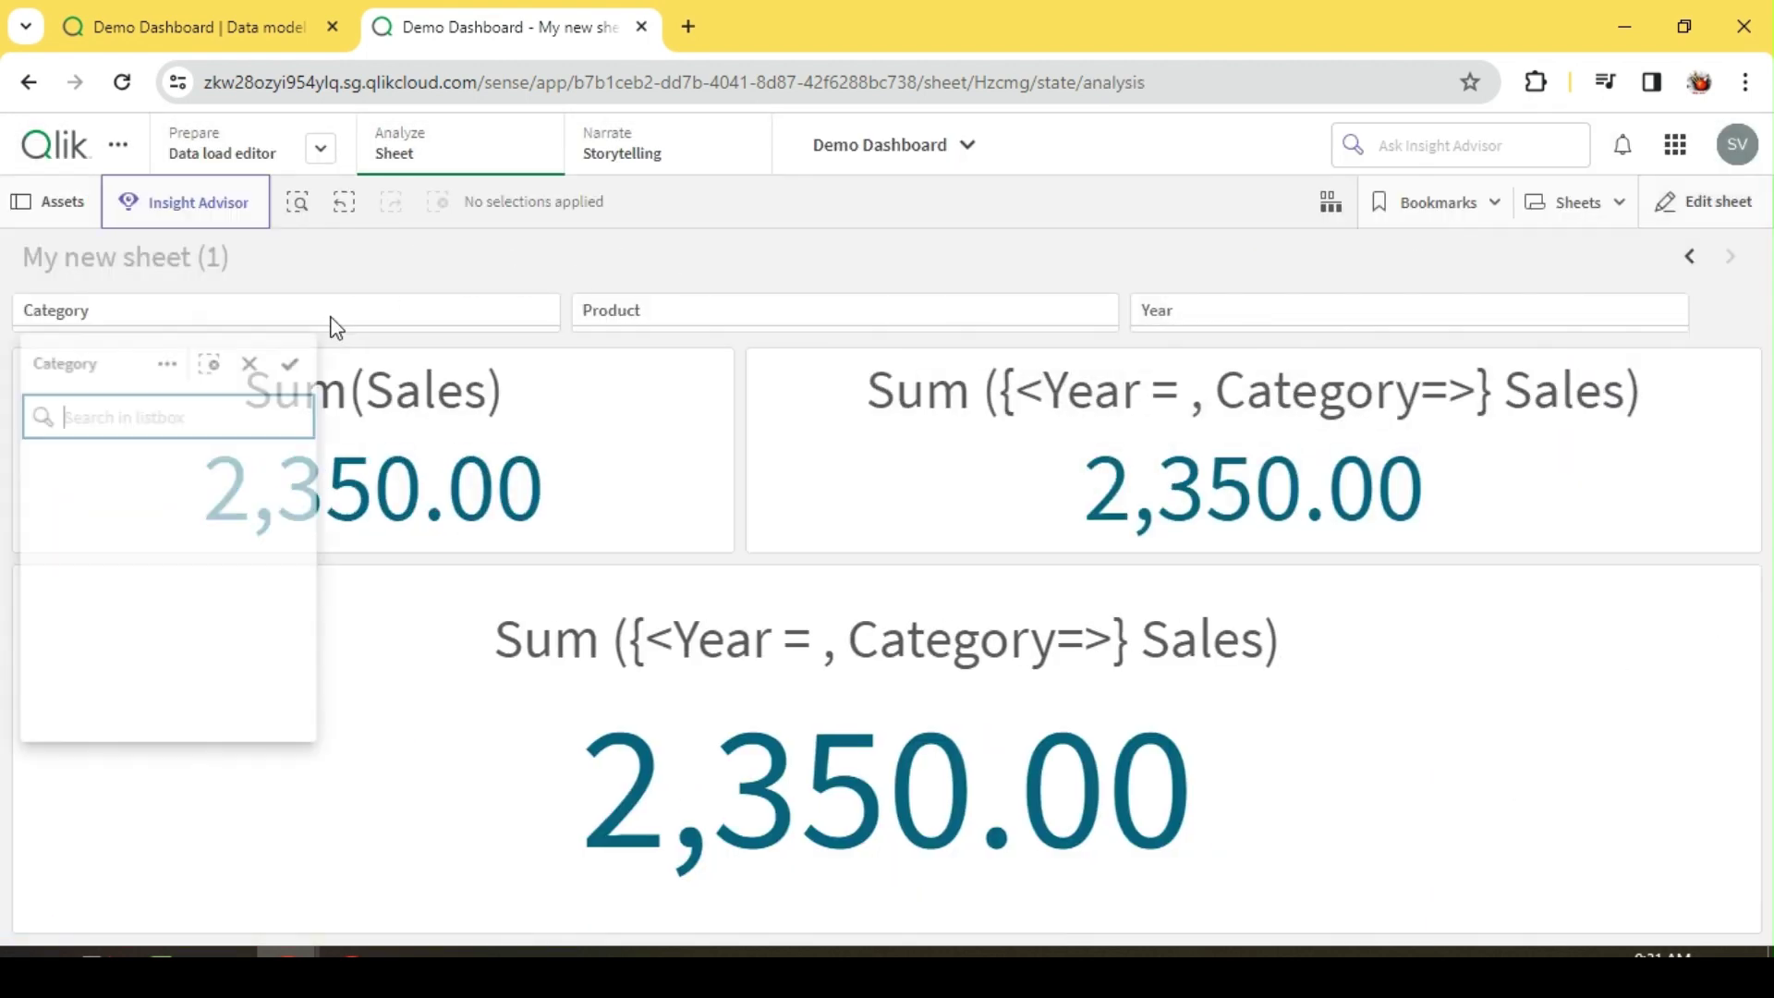
{"action": "left_click", "coordinate": [131, 462]}
{"action": "left_click", "coordinate": [726, 288]}
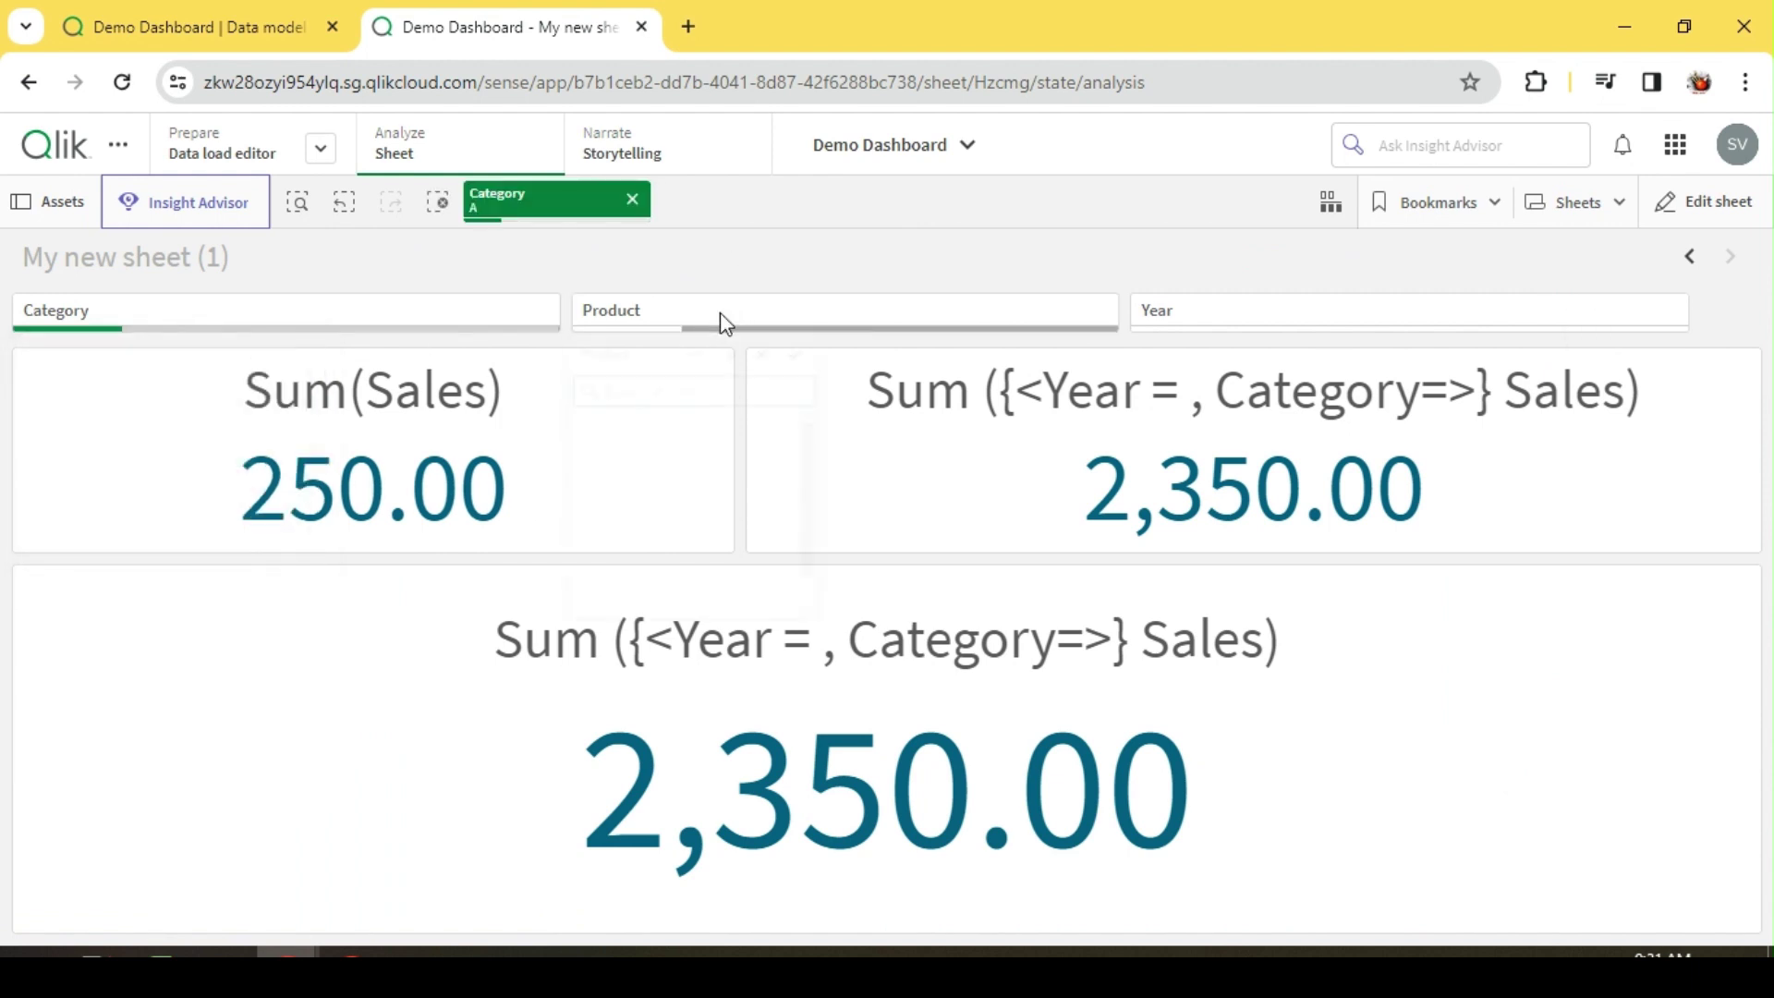
{"action": "left_click", "coordinate": [638, 501]}
{"action": "left_click", "coordinate": [791, 325]}
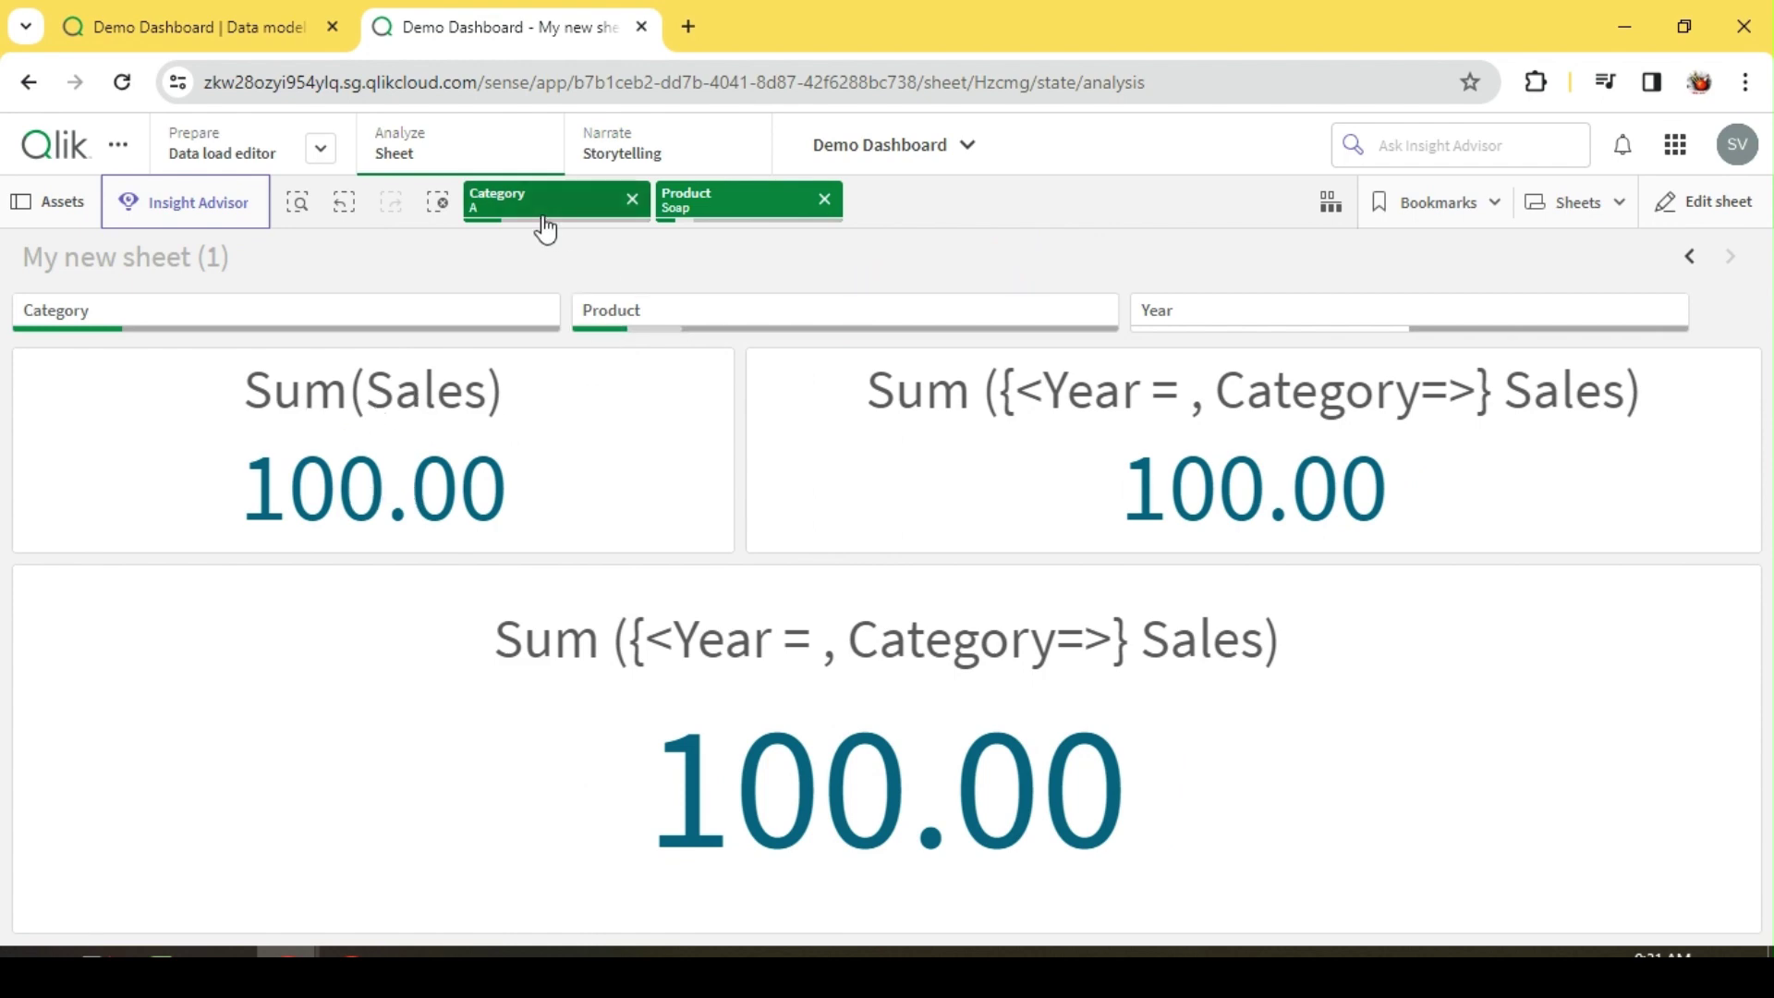
{"action": "left_click", "coordinate": [1742, 207]}
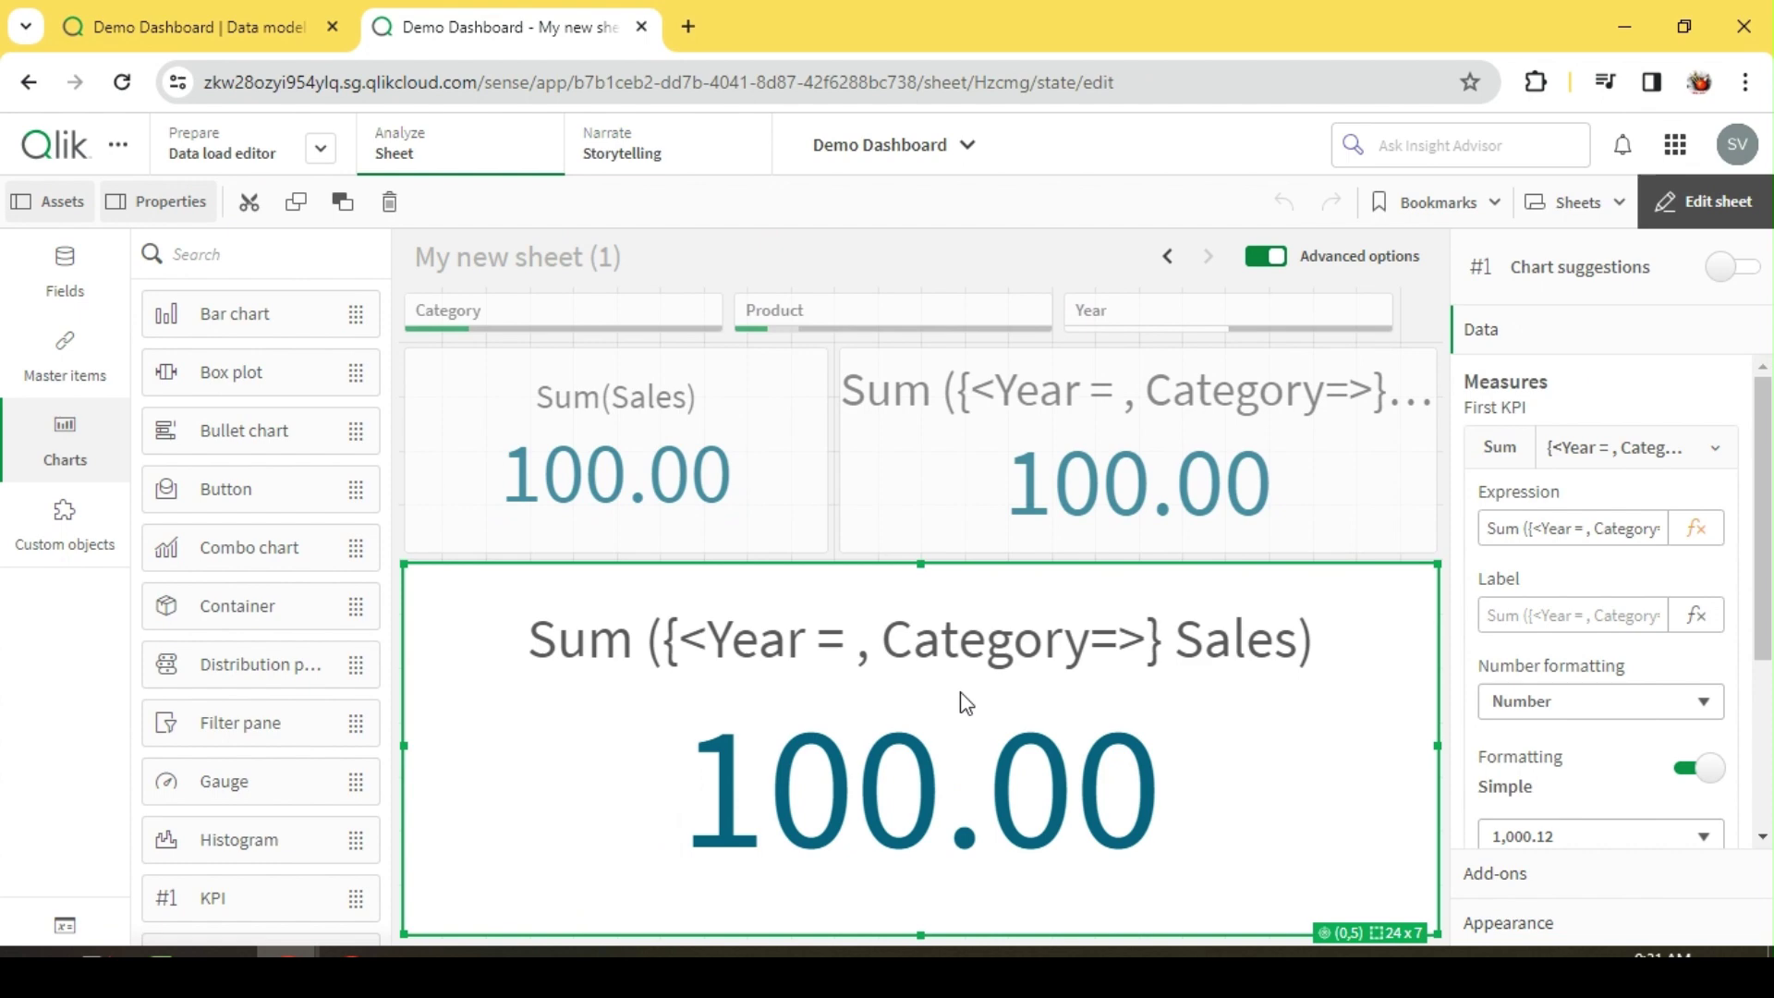
In the bottom KPI's expression, replace Year with Category={'A'}
{"action": "left_click", "coordinate": [1696, 528]}
{"action": "double_click", "coordinate": [178, 226]}
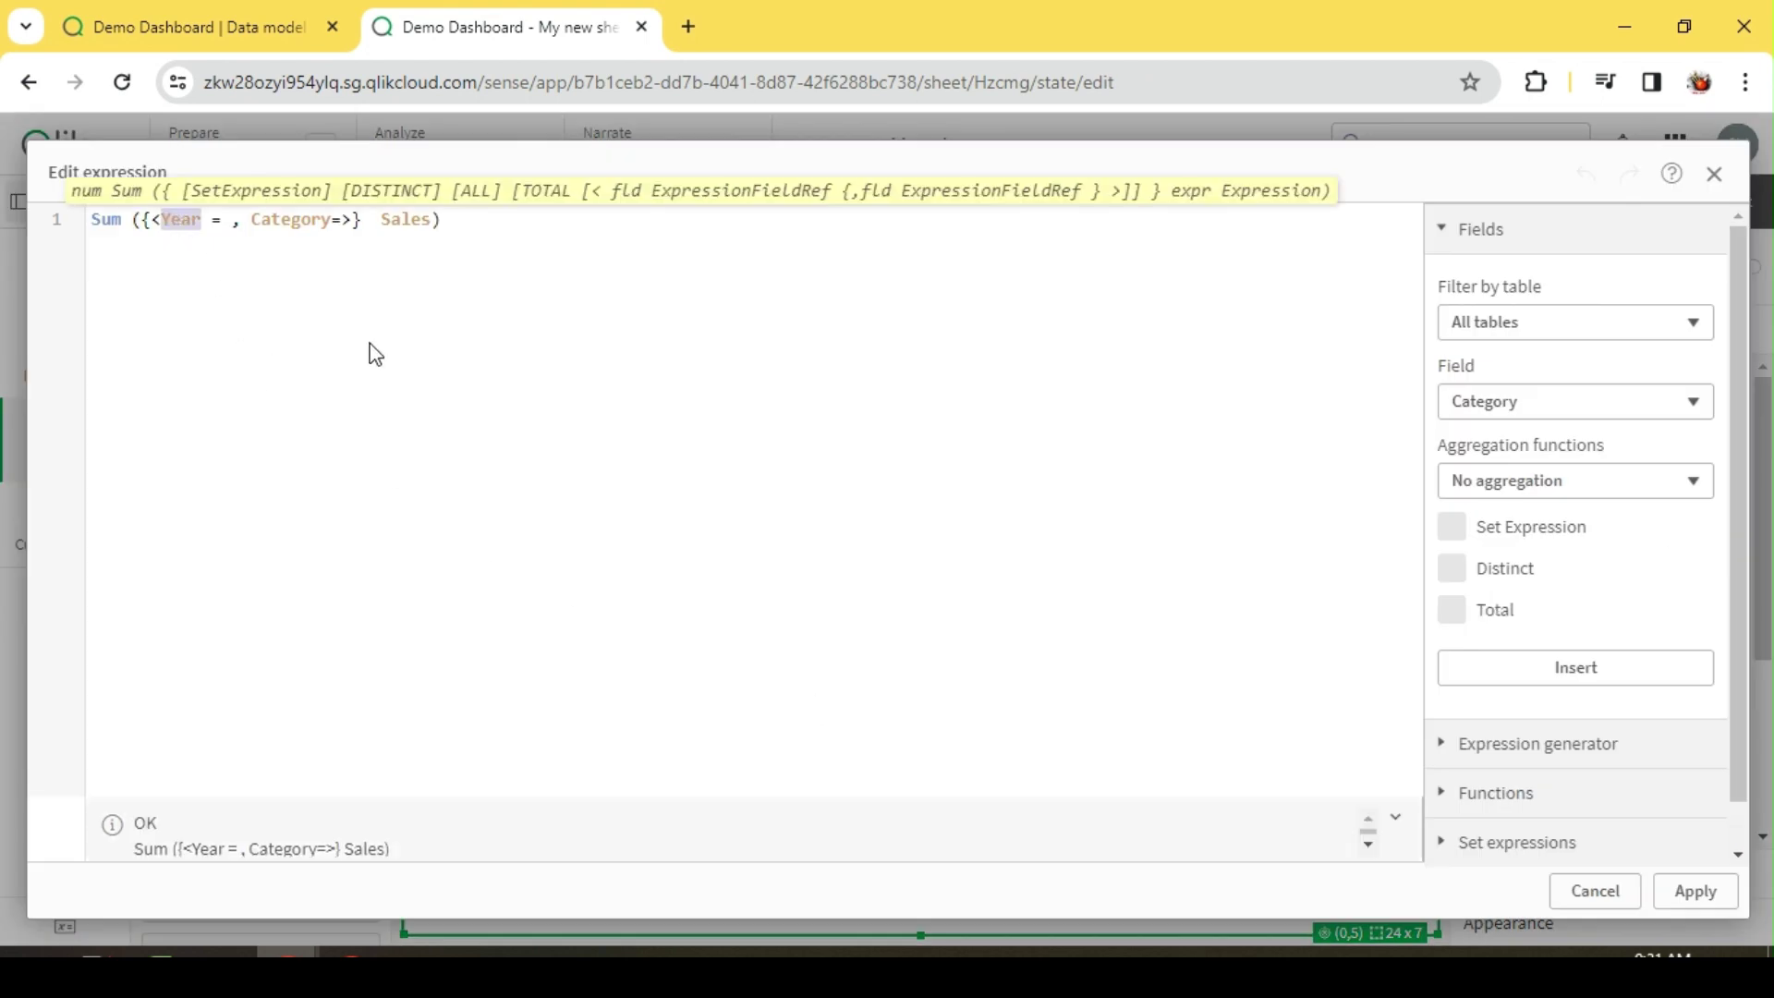
{"action": "type", "text": "Ca"}
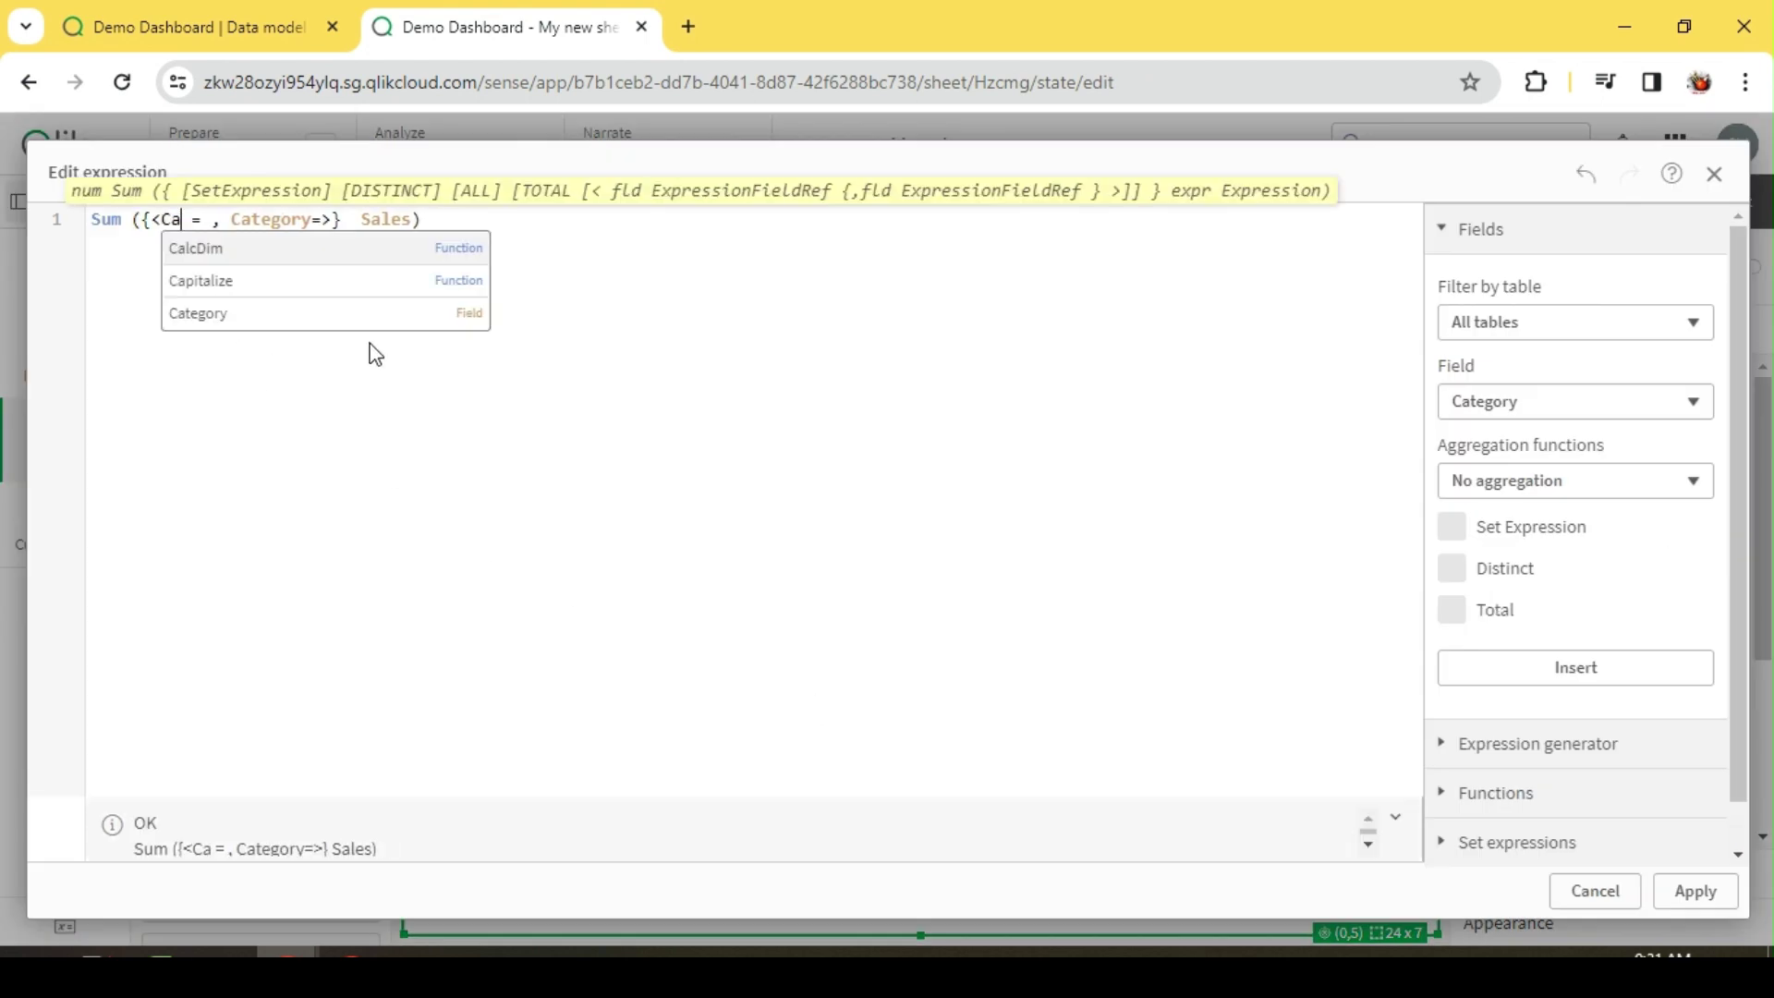
{"action": "key", "text": "Down"}
{"action": "key", "text": "Down"}
{"action": "key", "text": "Return"}
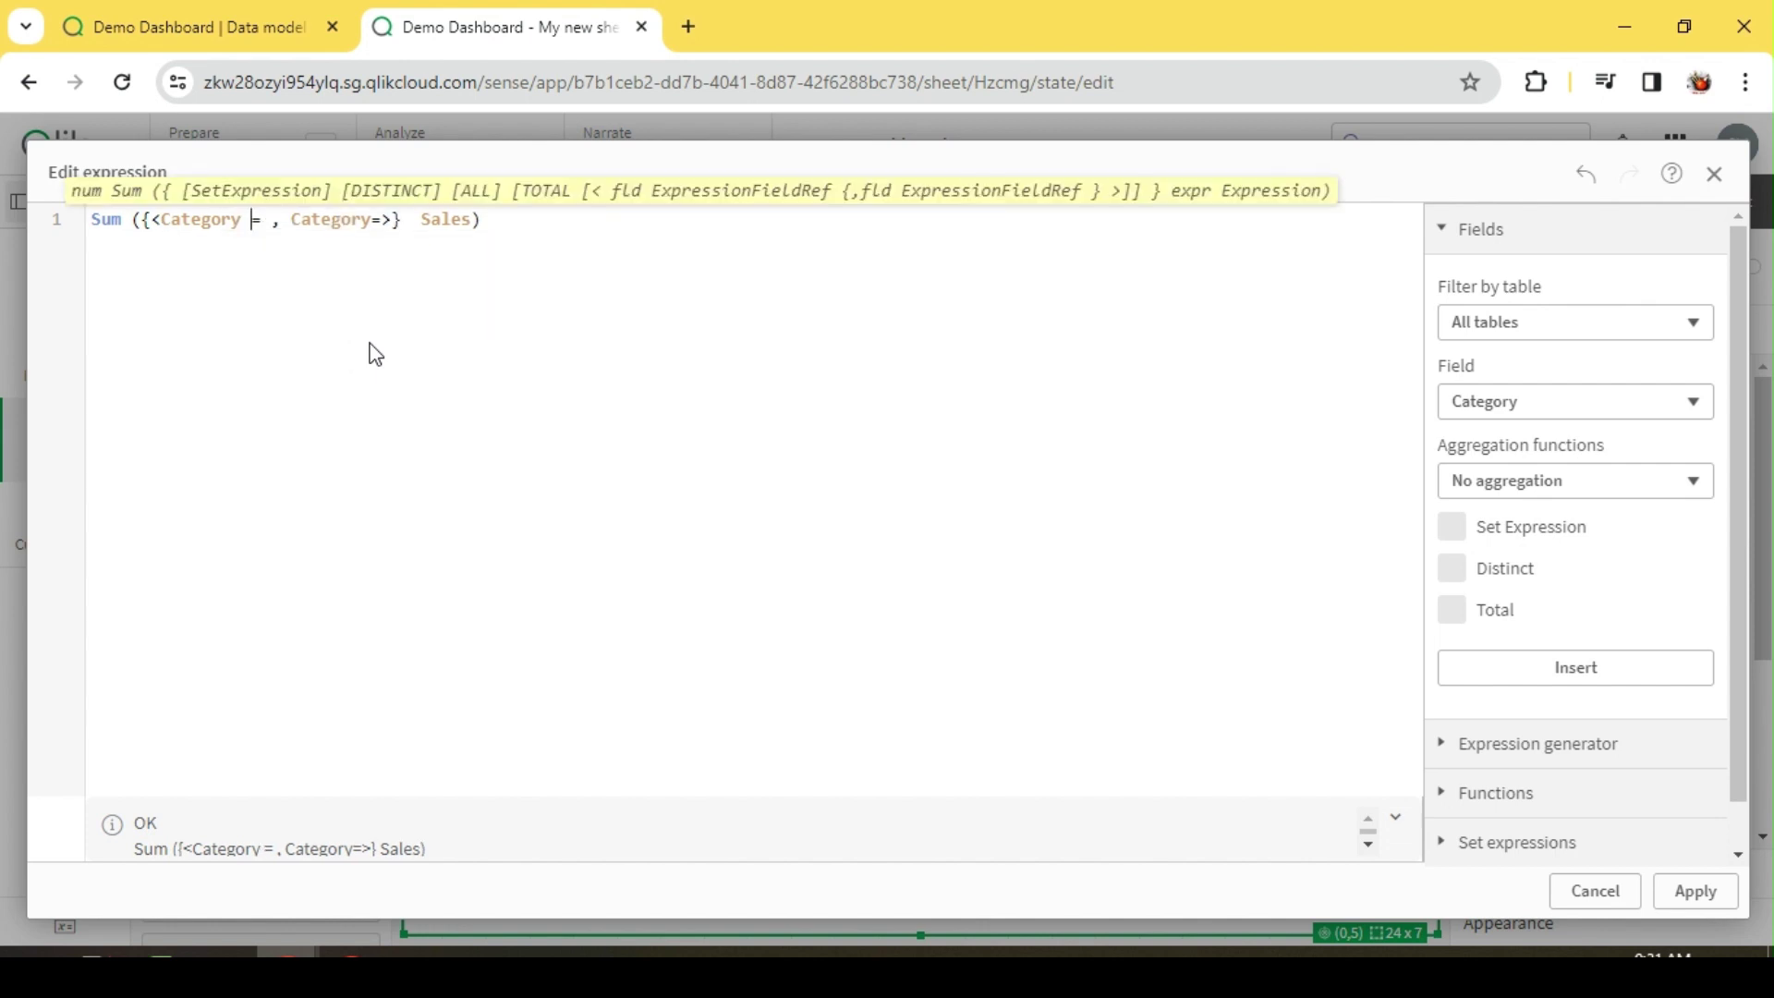
{"action": "type", "text": "{}"}
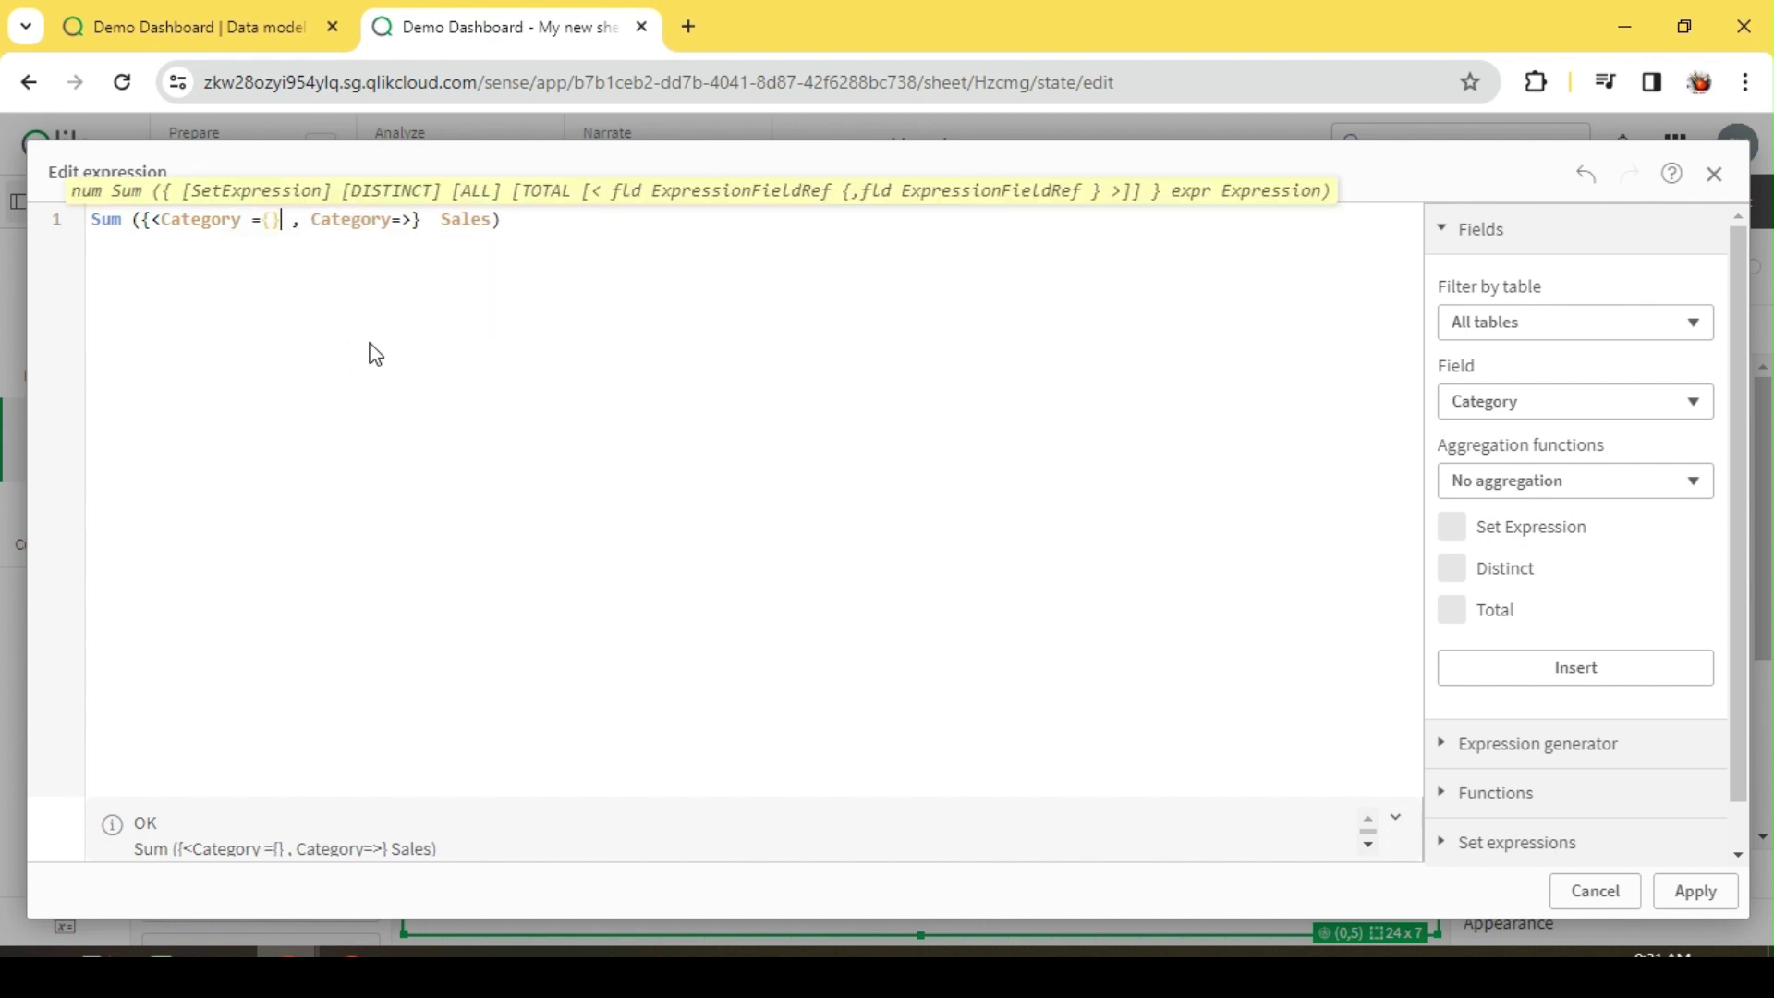
{"action": "type", "text": "'"}
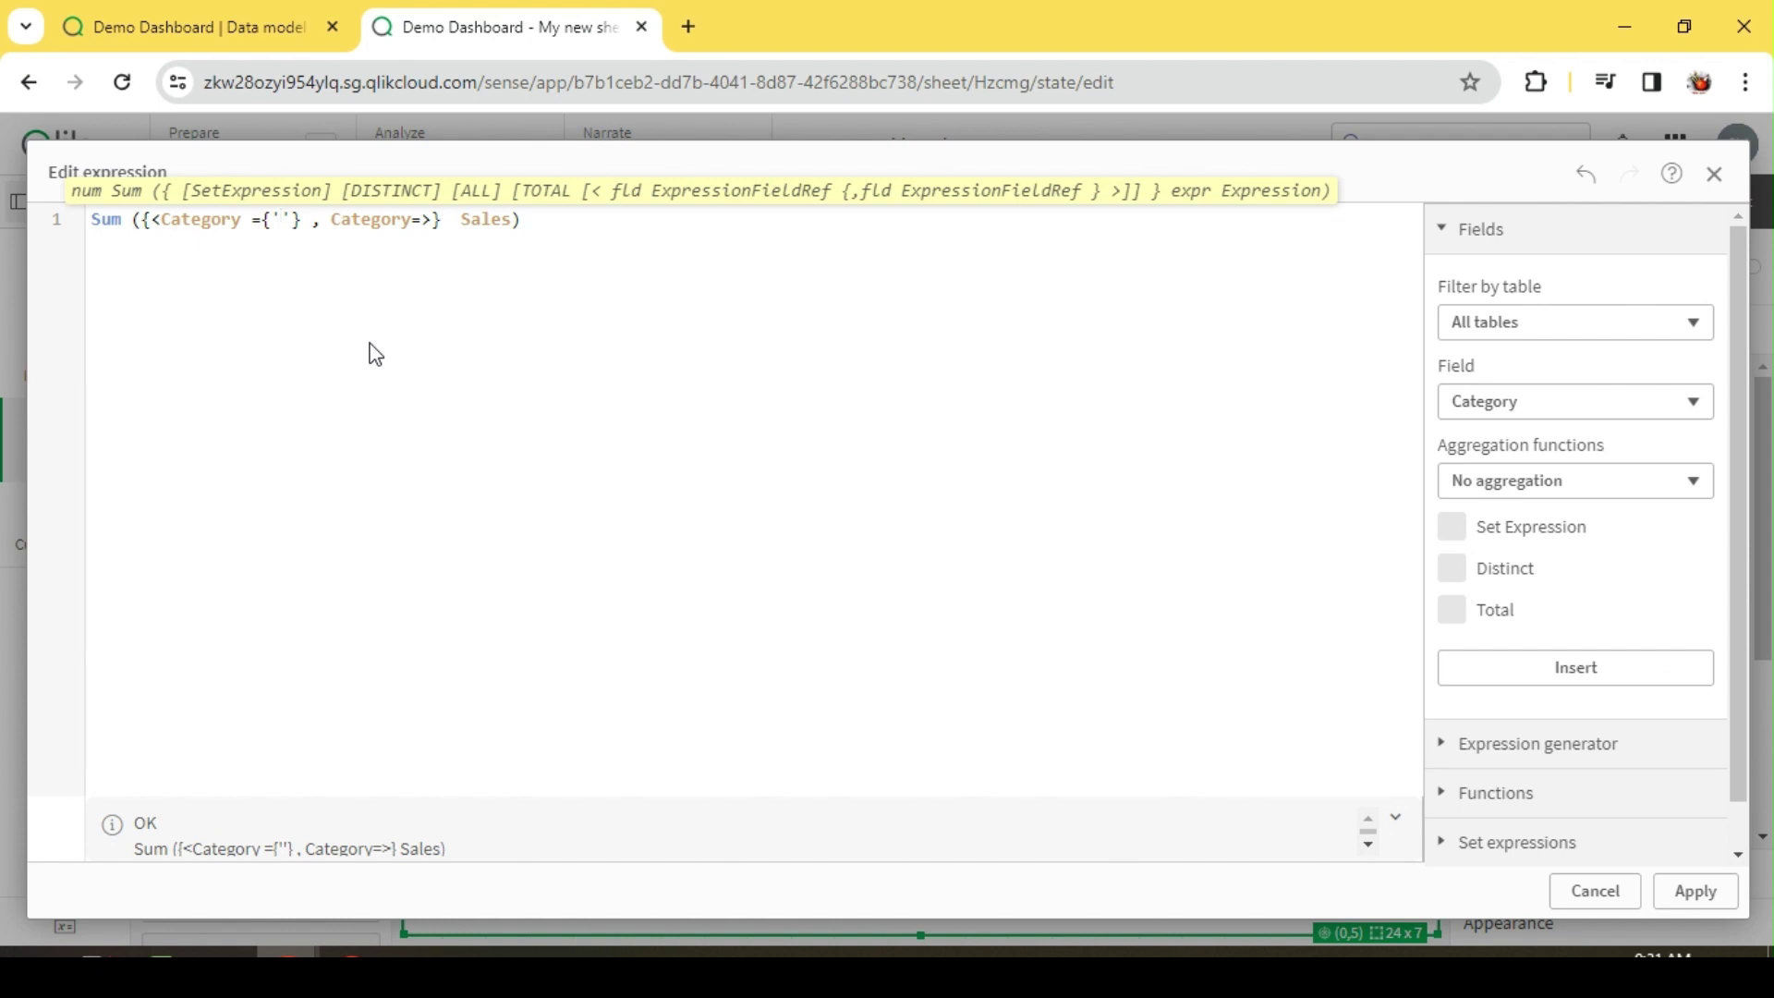
{"action": "type", "text": "A"}
Replace the second Category field with Product={'Soap'} and apply the expression
{"action": "double_click", "coordinate": [376, 226]}
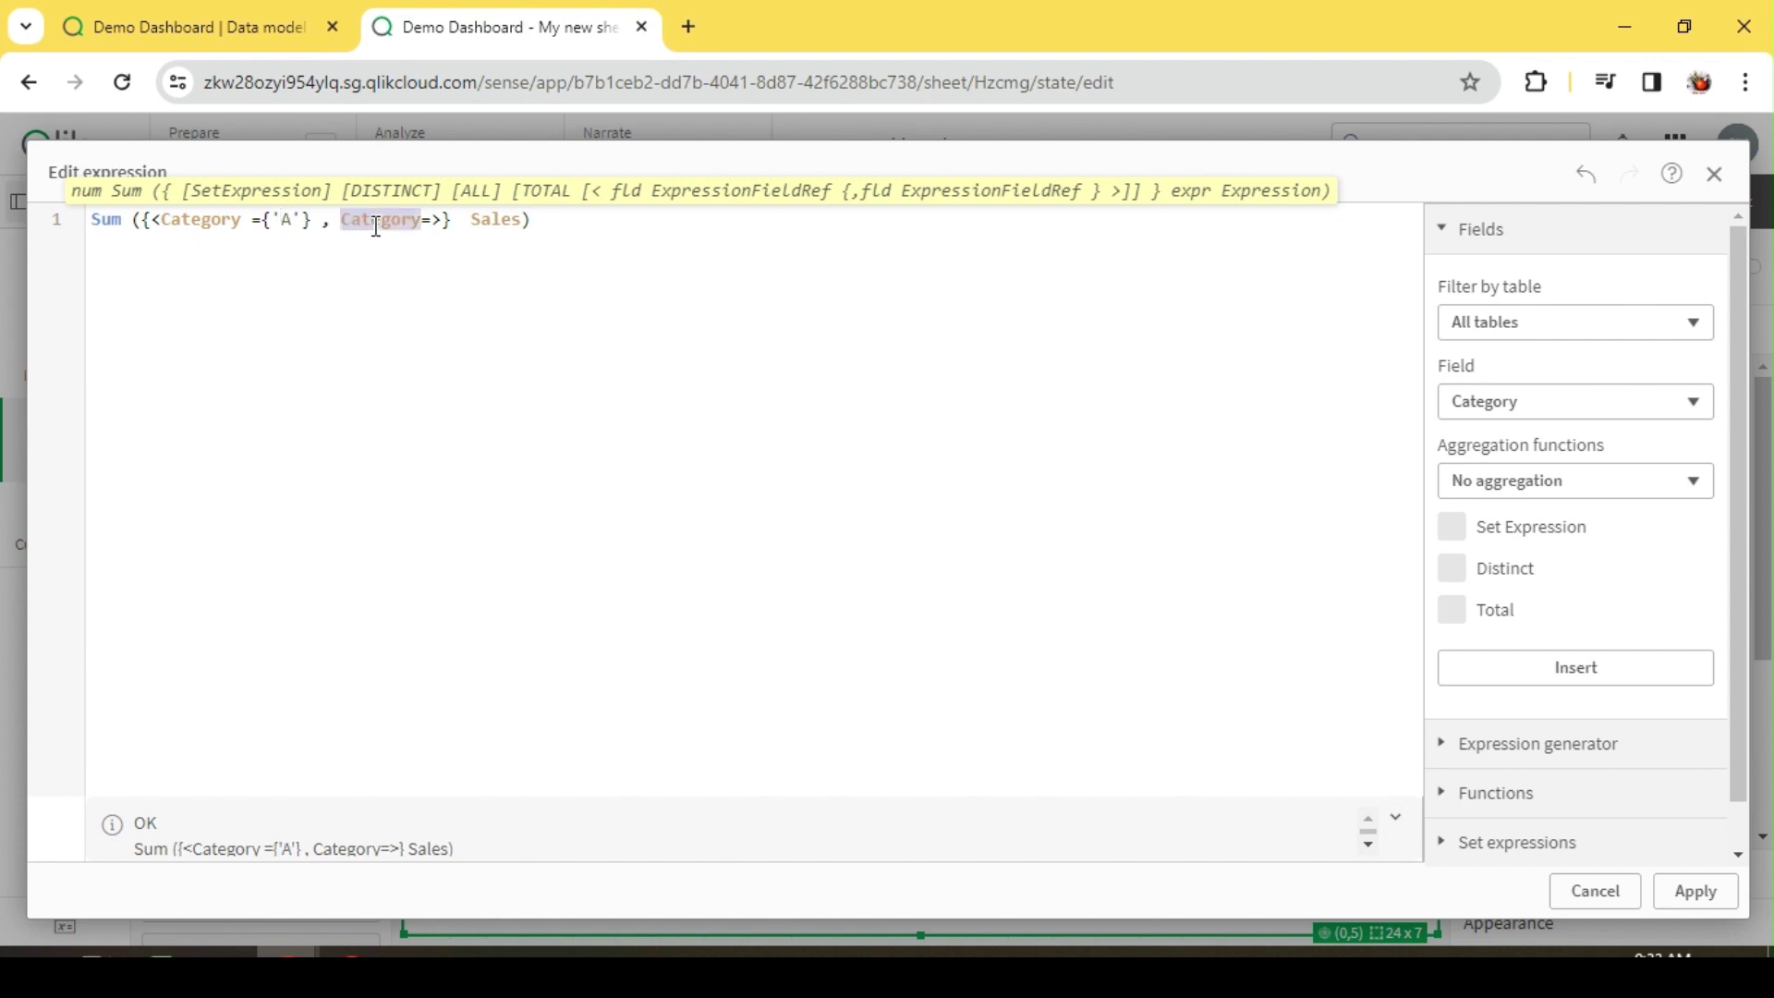
{"action": "type", "text": "Product"}
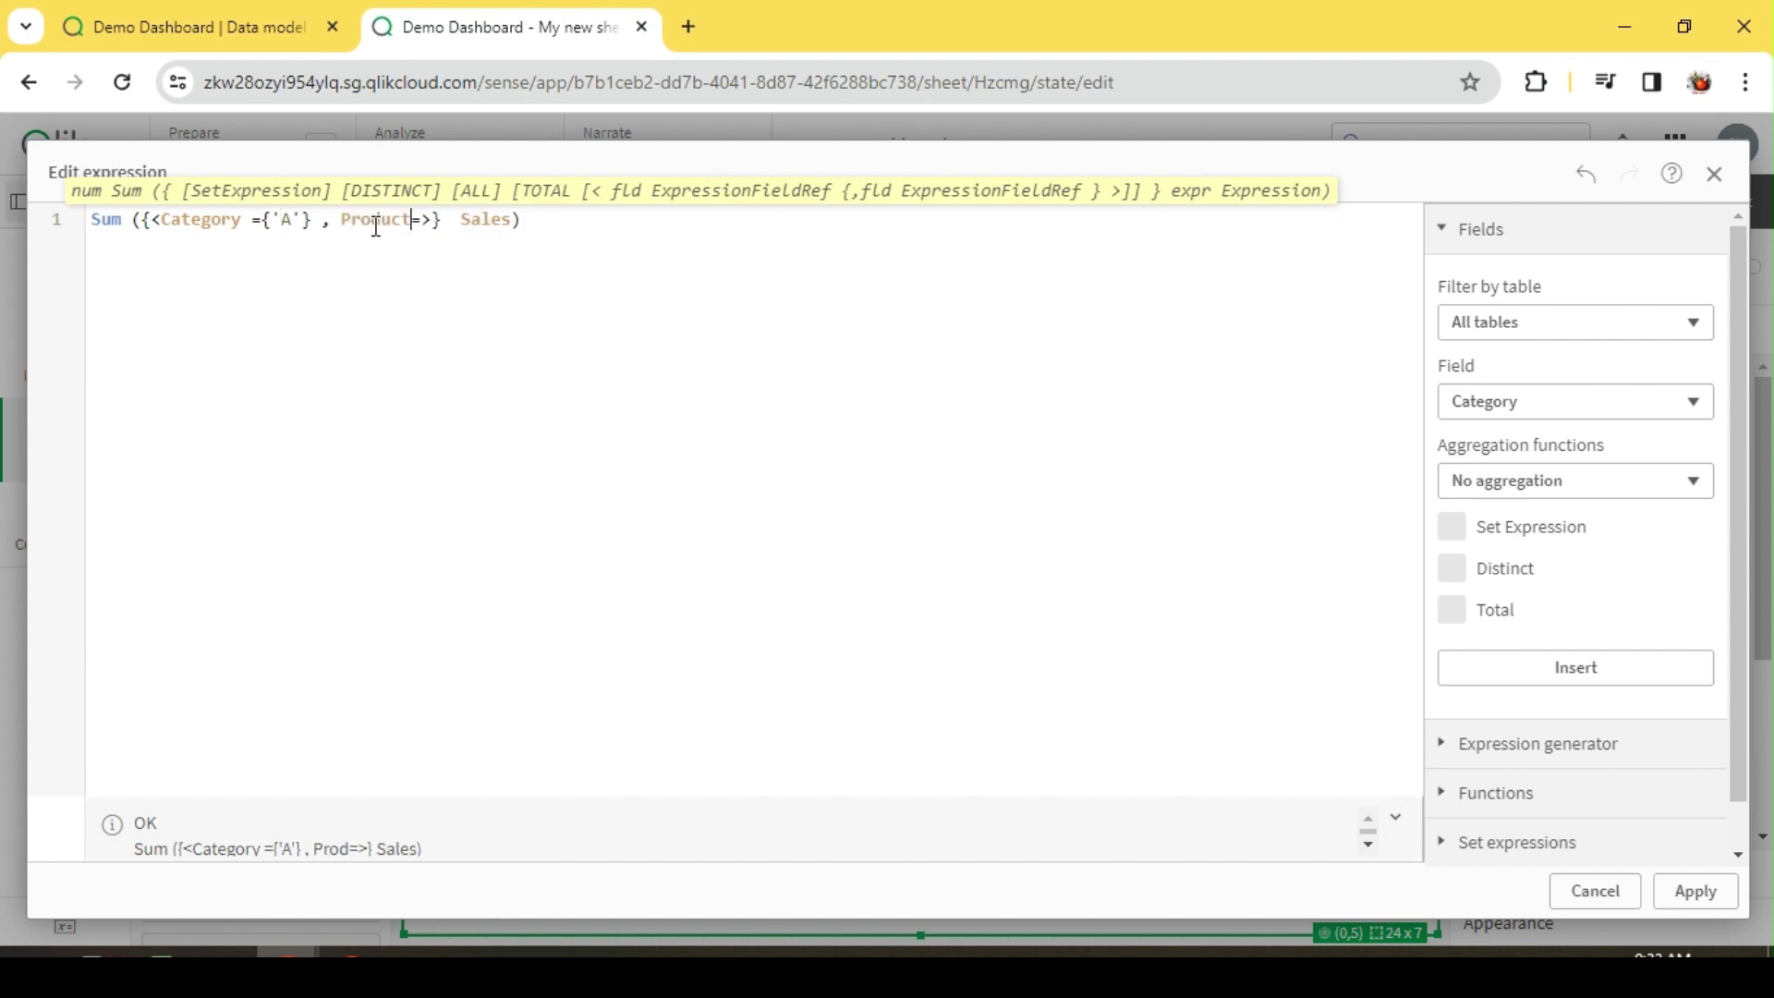
{"action": "type", "text": "{'"}
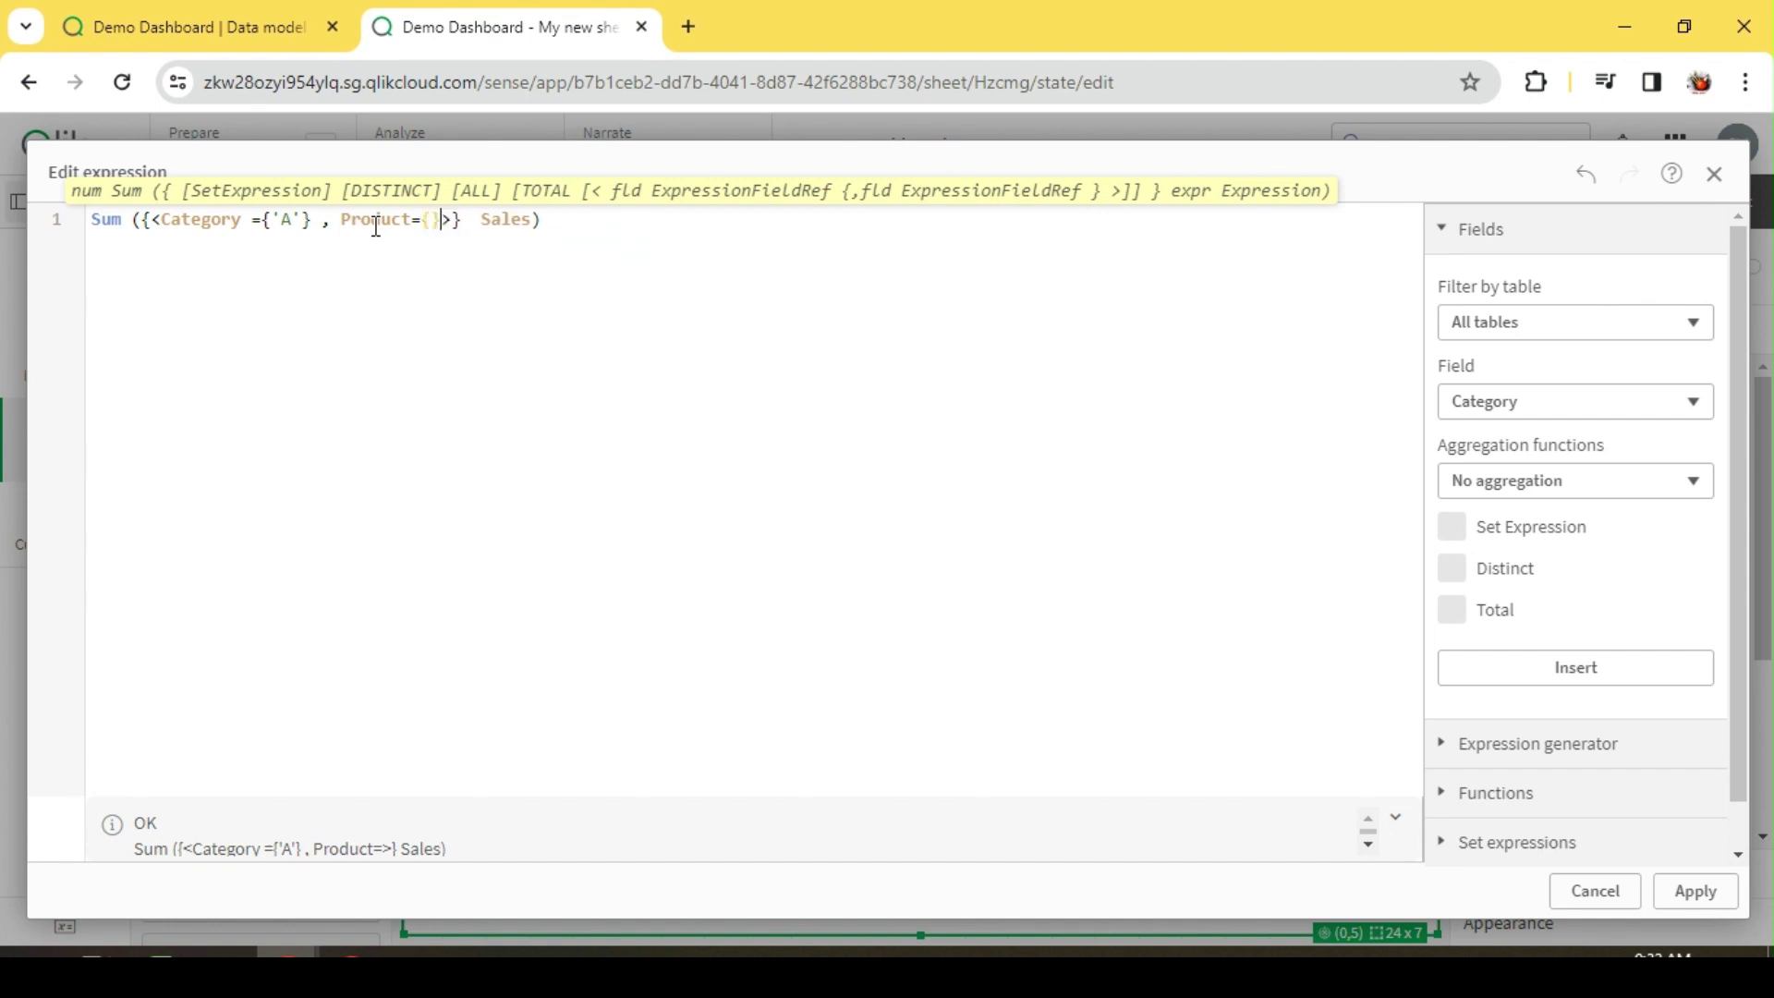
{"action": "type", "text": "SOap"}
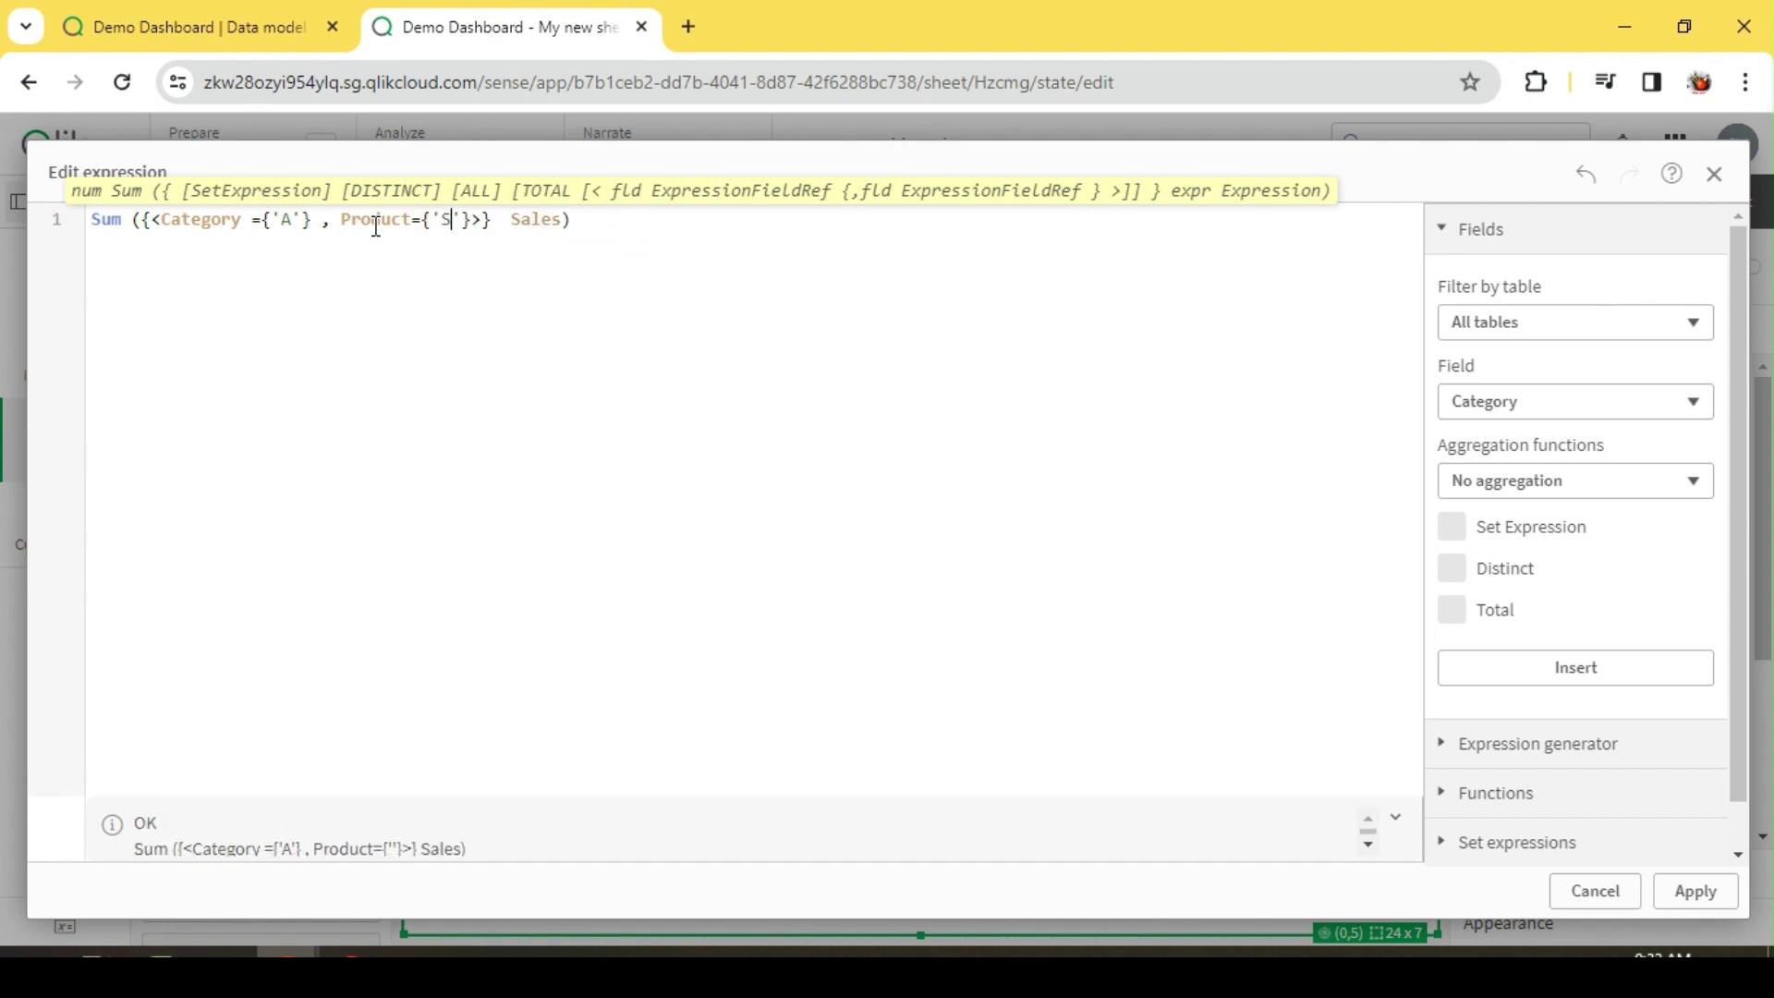
{"action": "key", "text": "BackSpace"}
{"action": "key", "text": "BackSpace"}
{"action": "key", "text": "BackSpace"}
{"action": "type", "text": "ap"}
{"action": "key", "text": "BackSpace"}
{"action": "key", "text": "BackSpace"}
{"action": "type", "text": "oap"}
{"action": "key", "text": "End"}
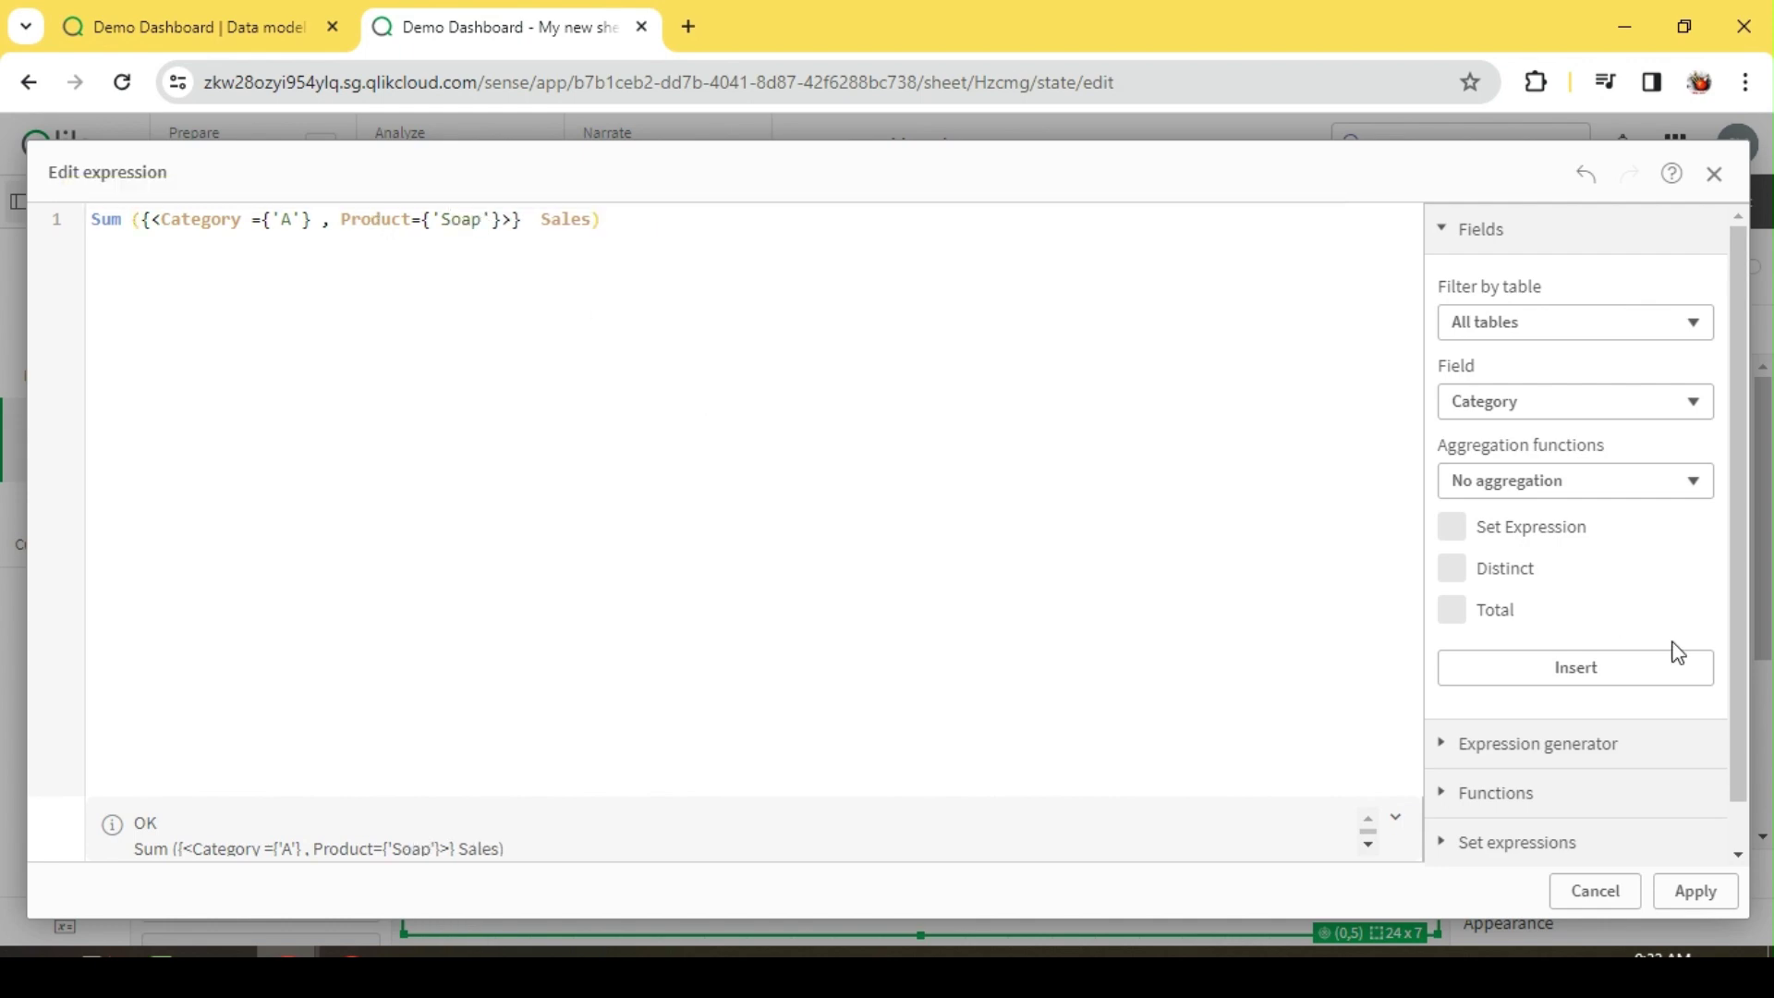
{"action": "left_click", "coordinate": [1695, 890]}
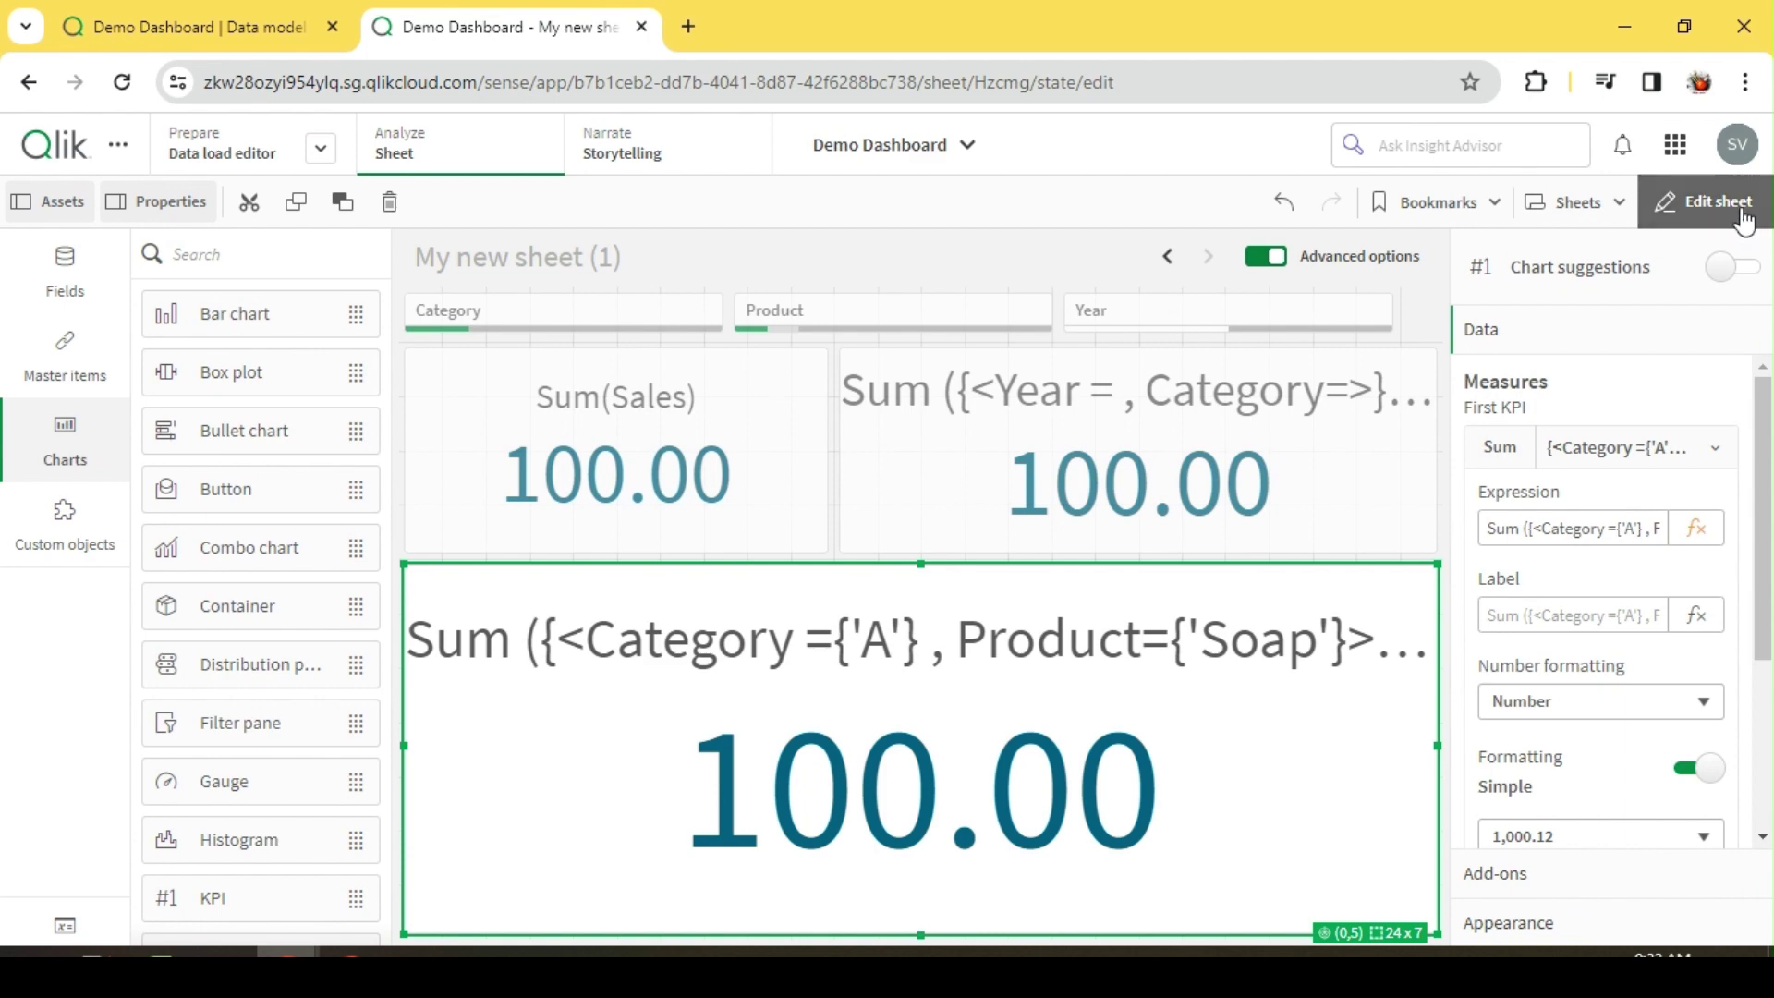
In analysis view, clear selections and then select Category A and Product Soap
{"action": "left_click", "coordinate": [1704, 201]}
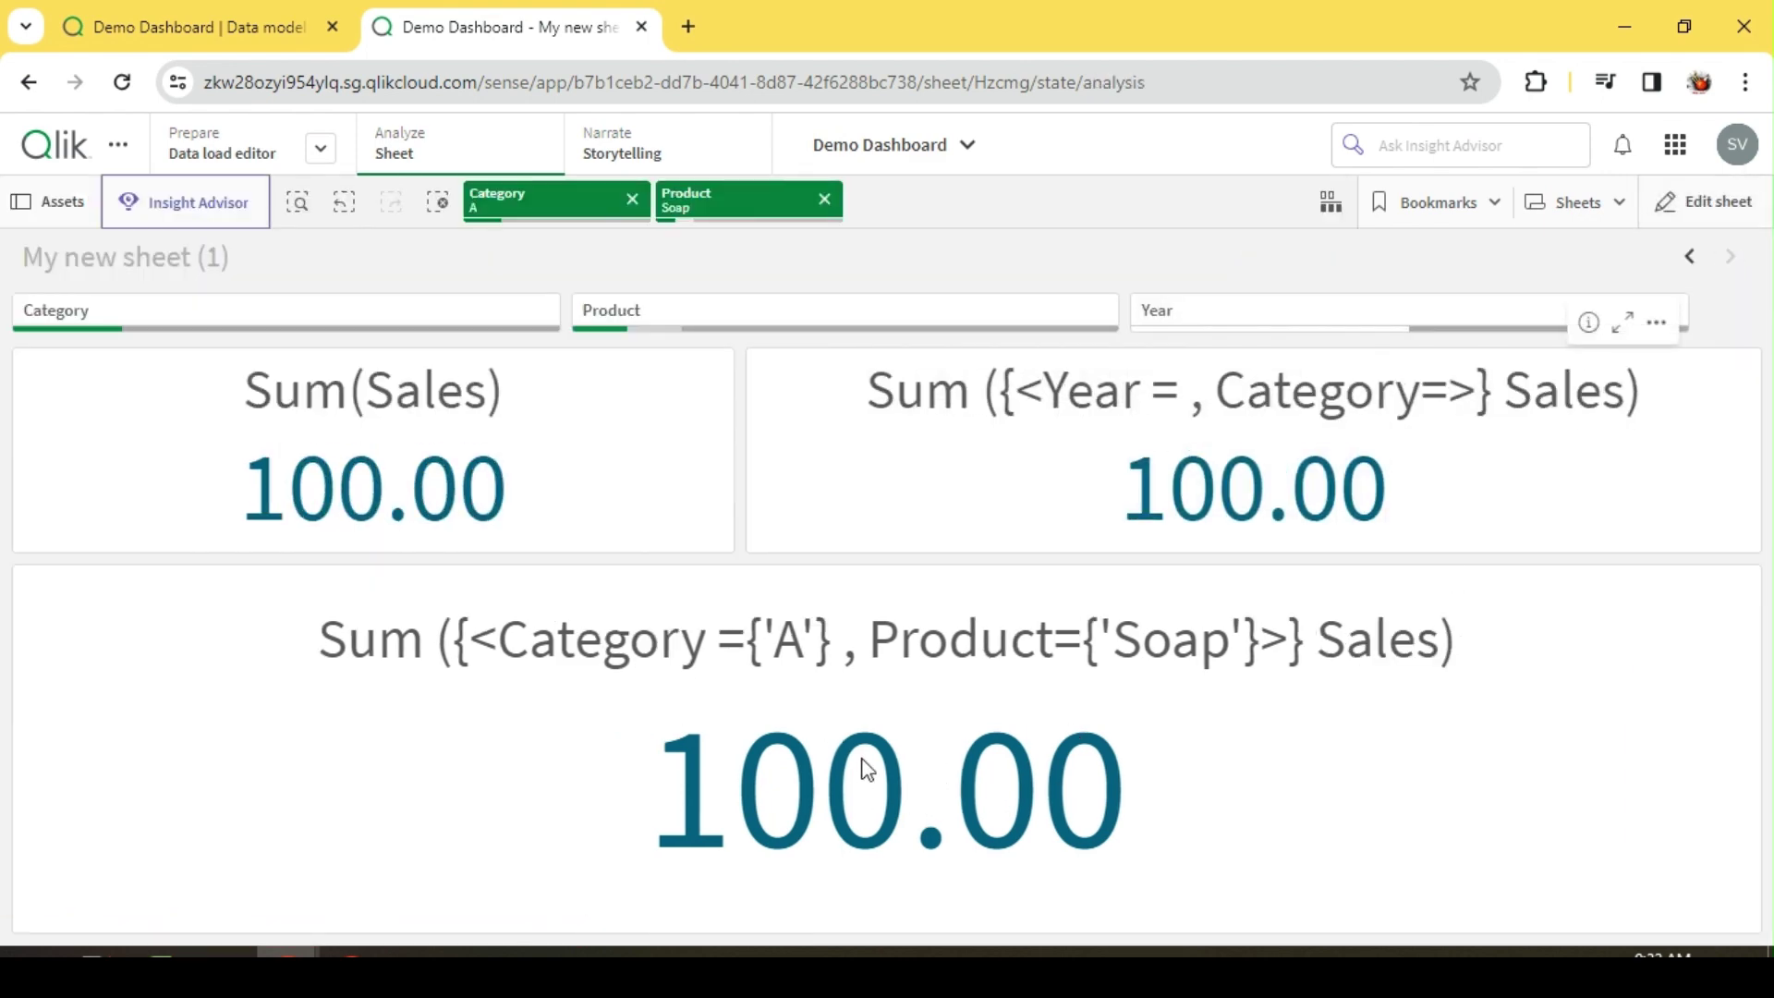
{"action": "left_click", "coordinate": [437, 203]}
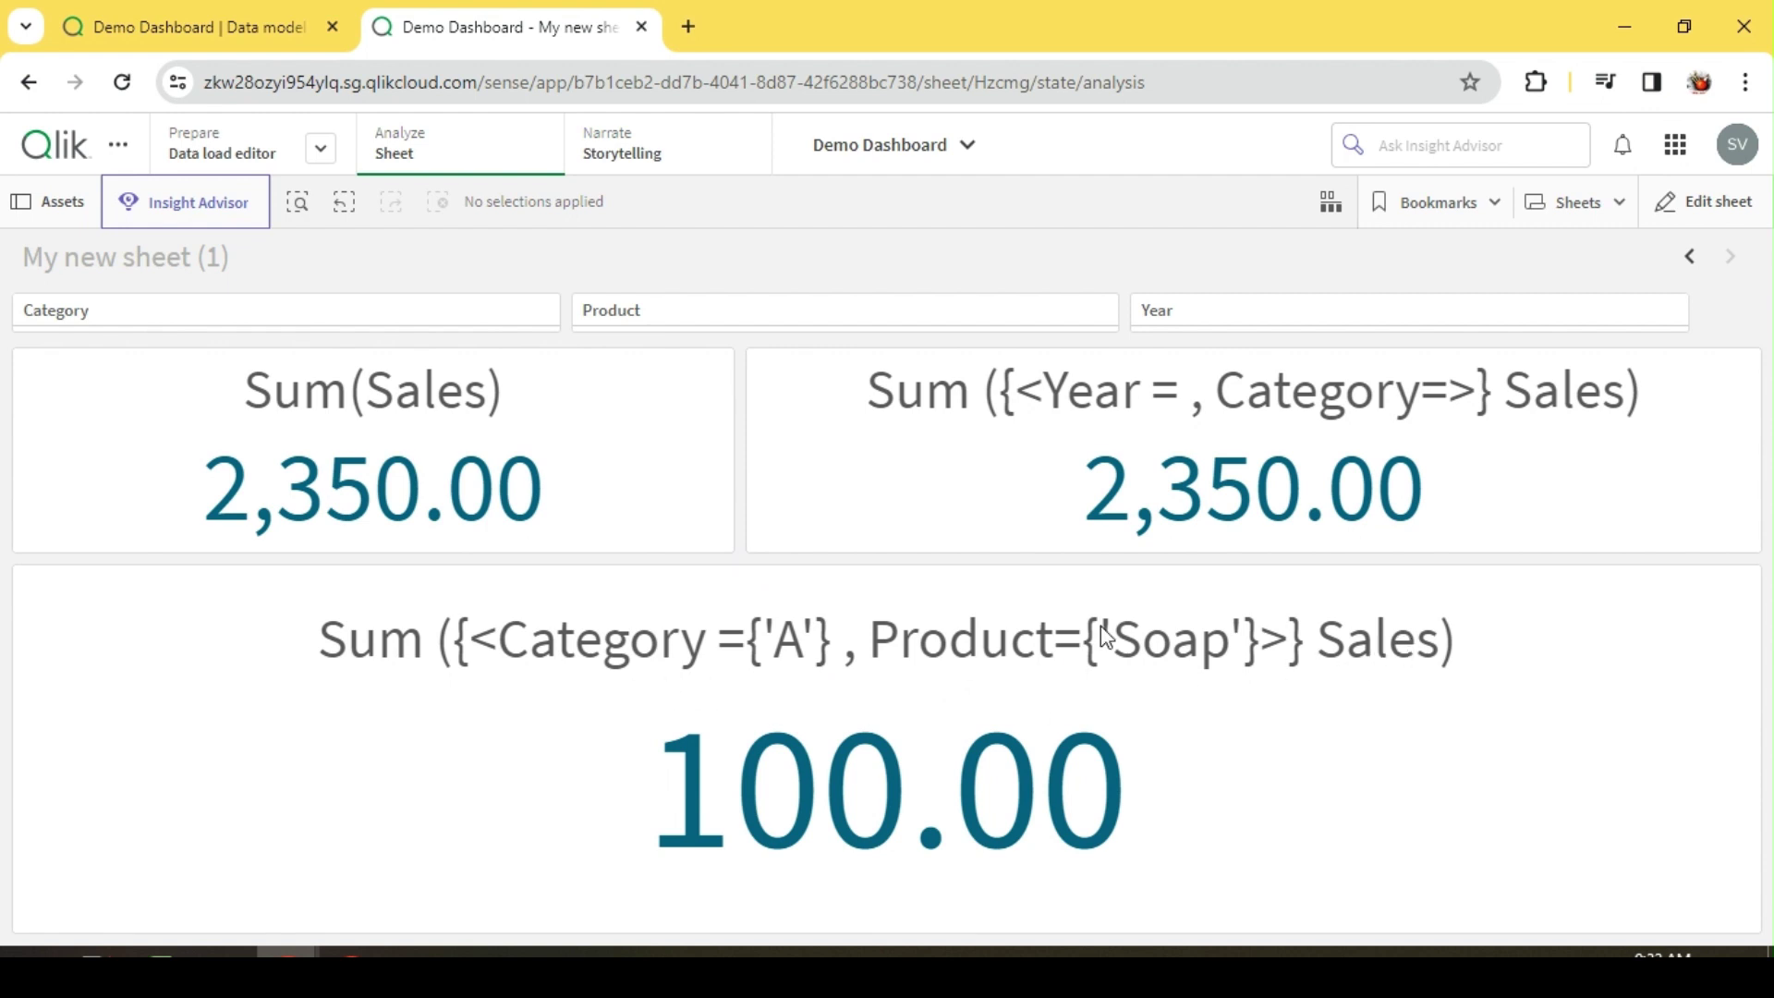
{"action": "left_click", "coordinate": [268, 310]}
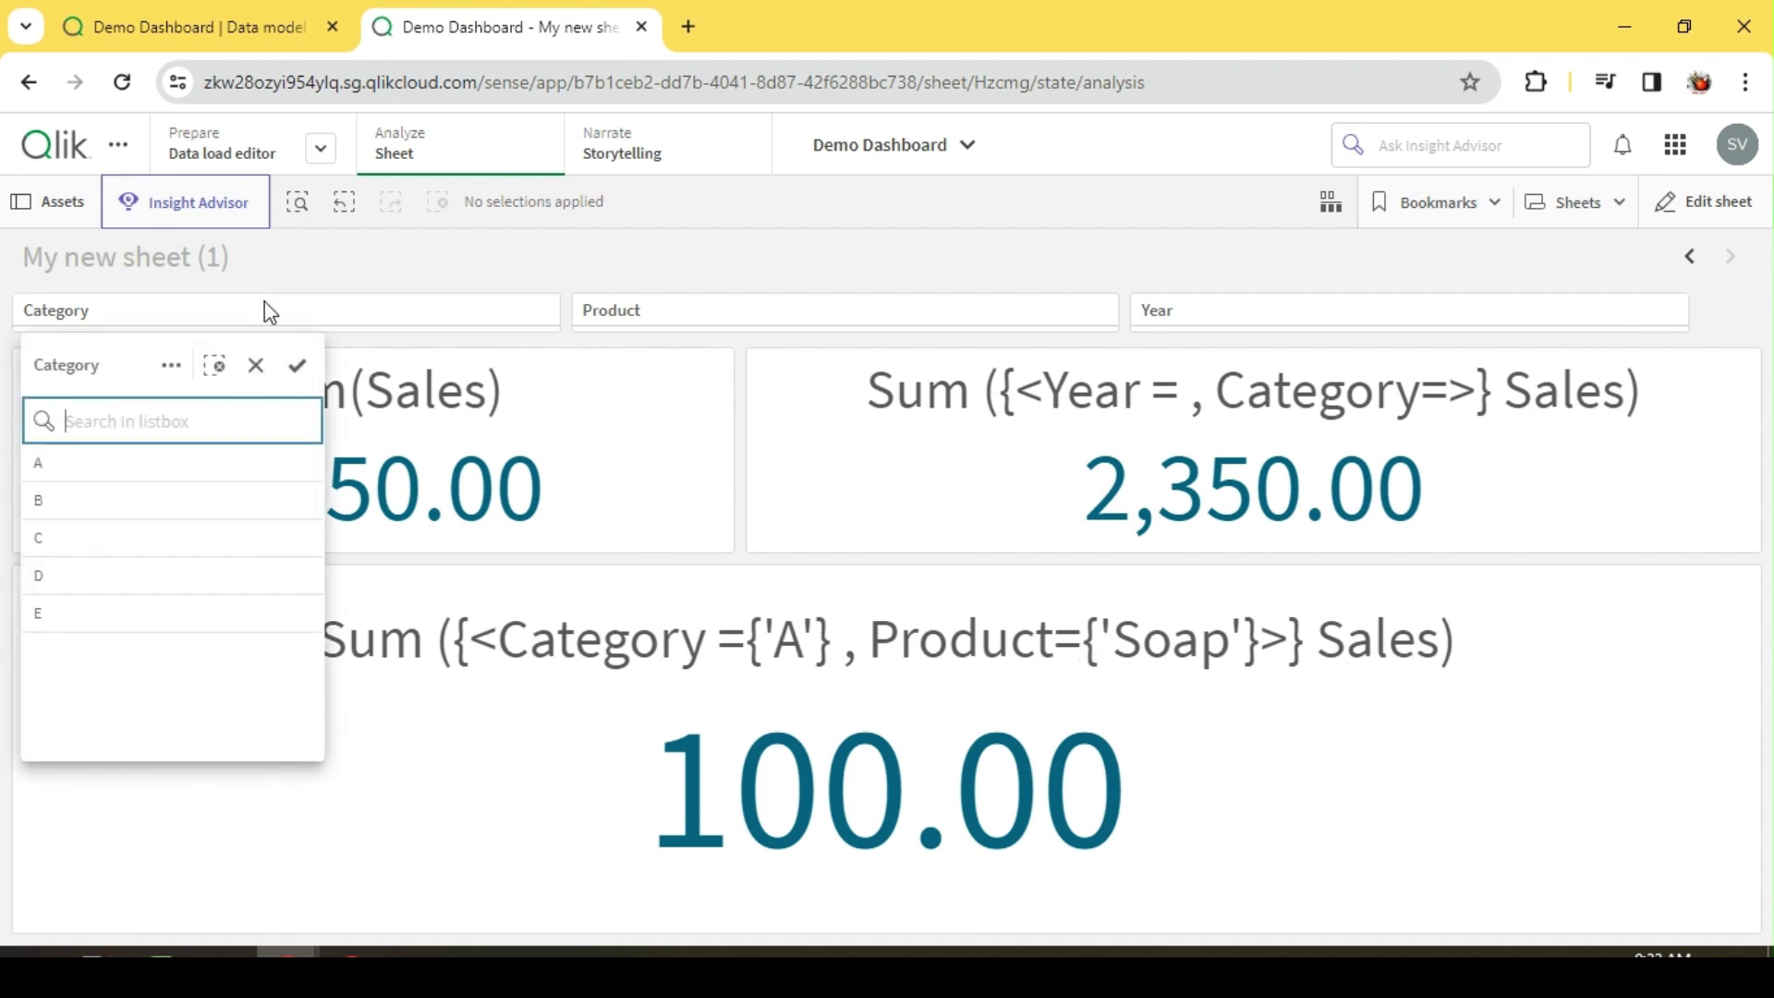
{"action": "left_click", "coordinate": [93, 466]}
{"action": "left_click", "coordinate": [577, 310]}
{"action": "left_click", "coordinate": [658, 318]}
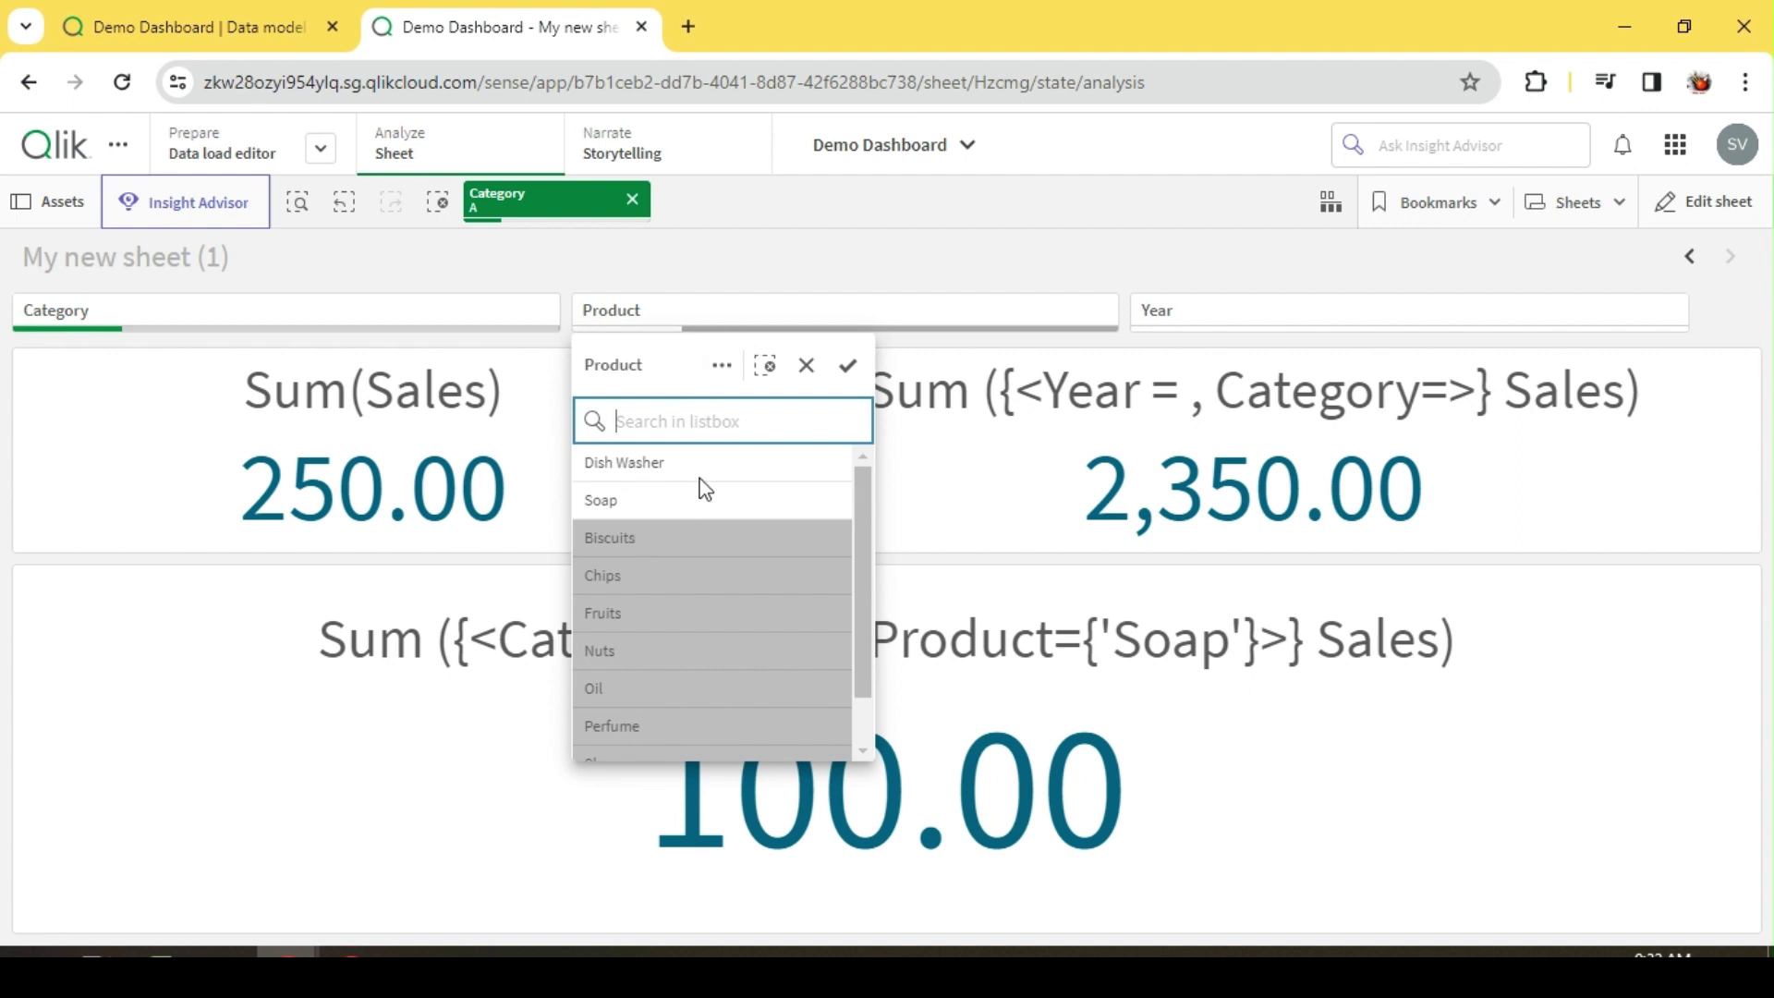
{"action": "left_click", "coordinate": [622, 503]}
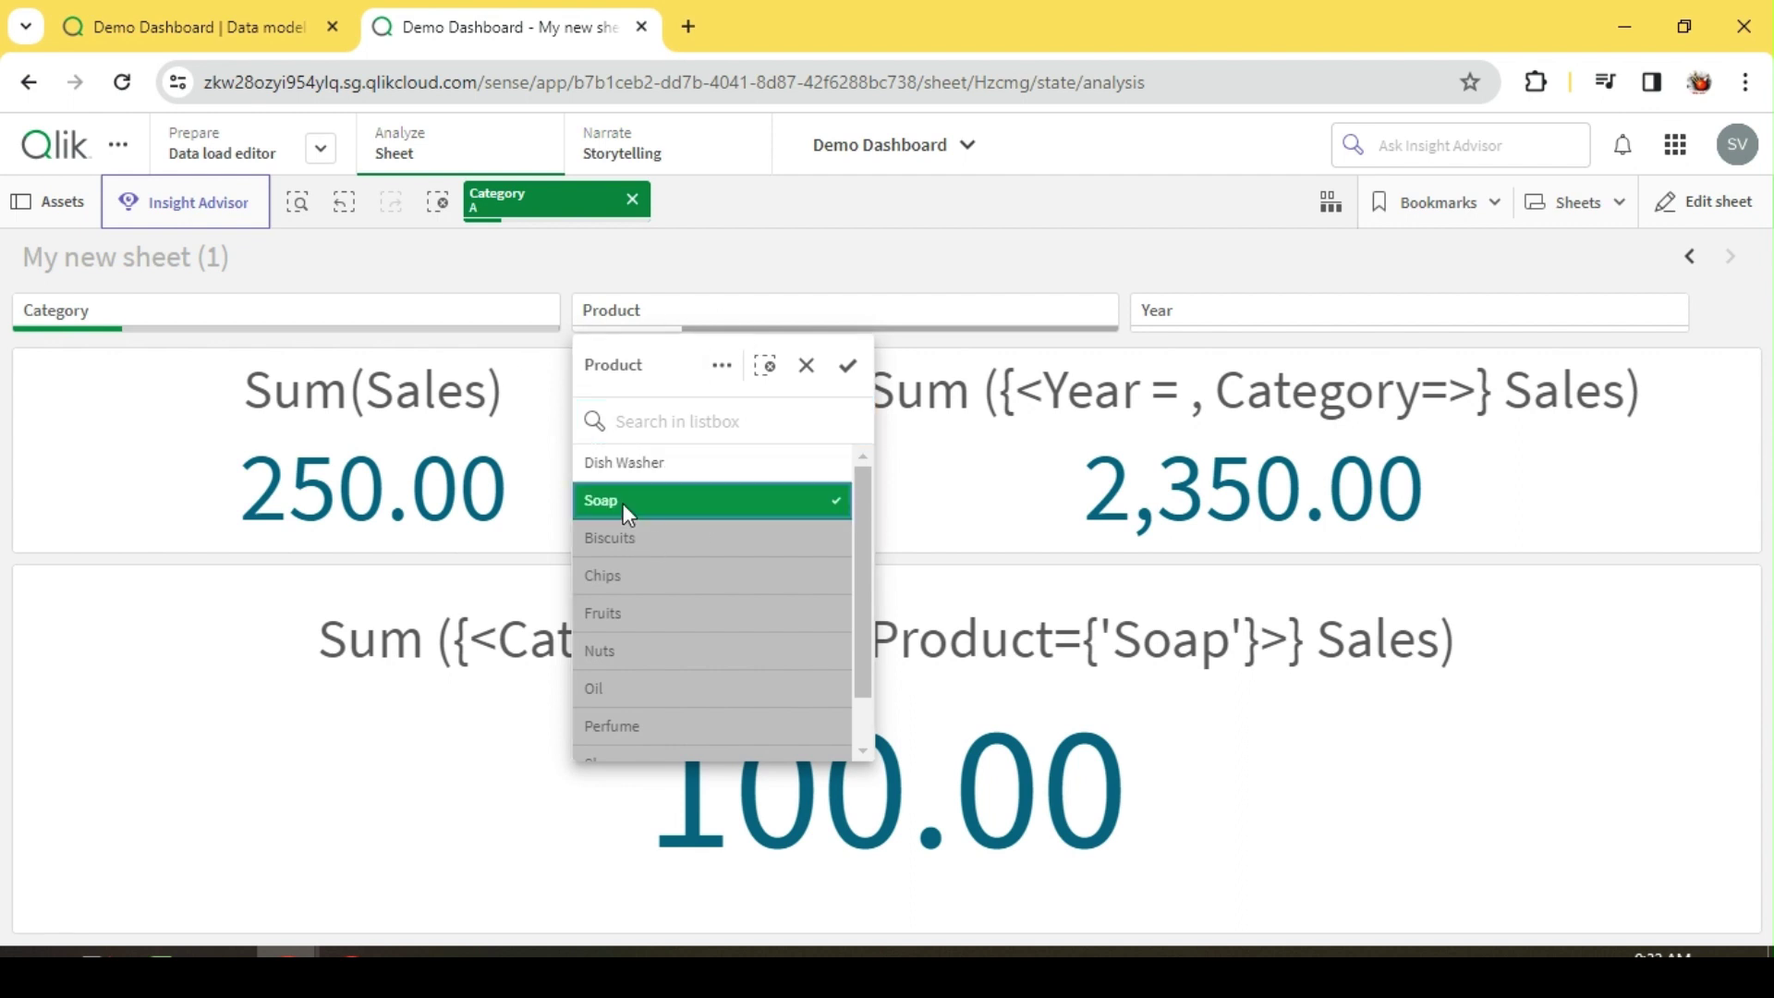
{"action": "left_click", "coordinate": [805, 275]}
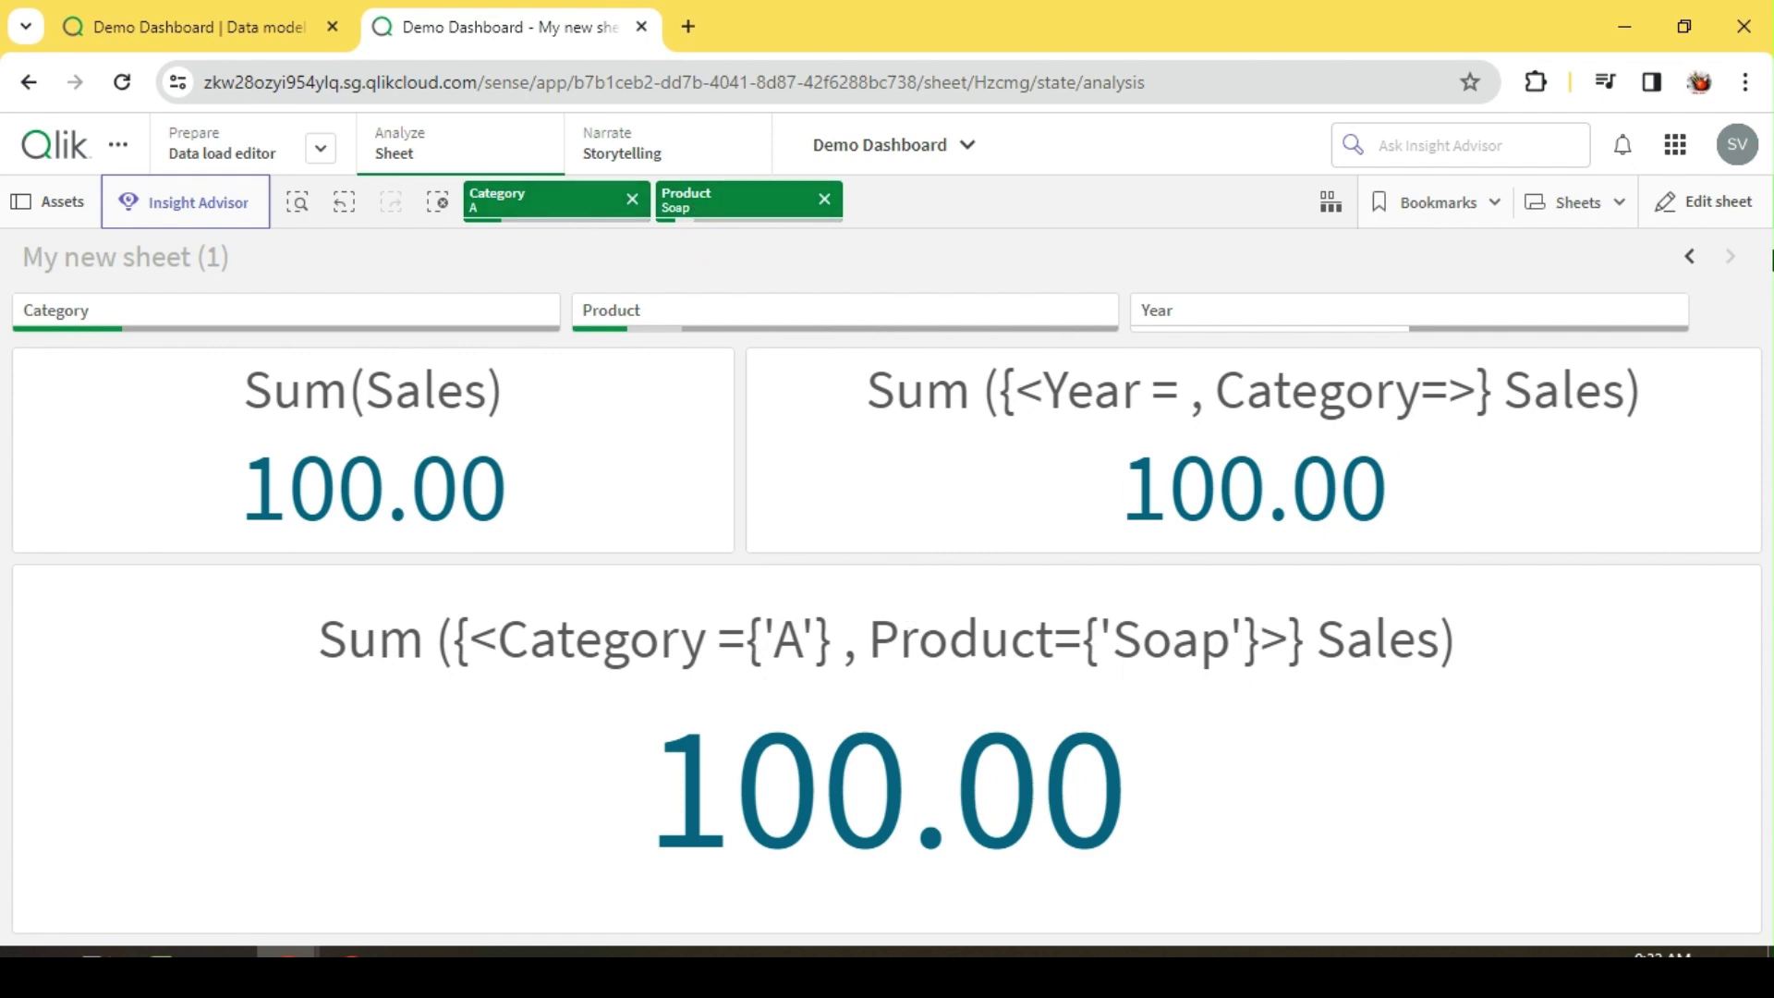
Clear all selections so totals read 2,350.00, then resume sheet editing
{"action": "left_click", "coordinate": [1721, 220]}
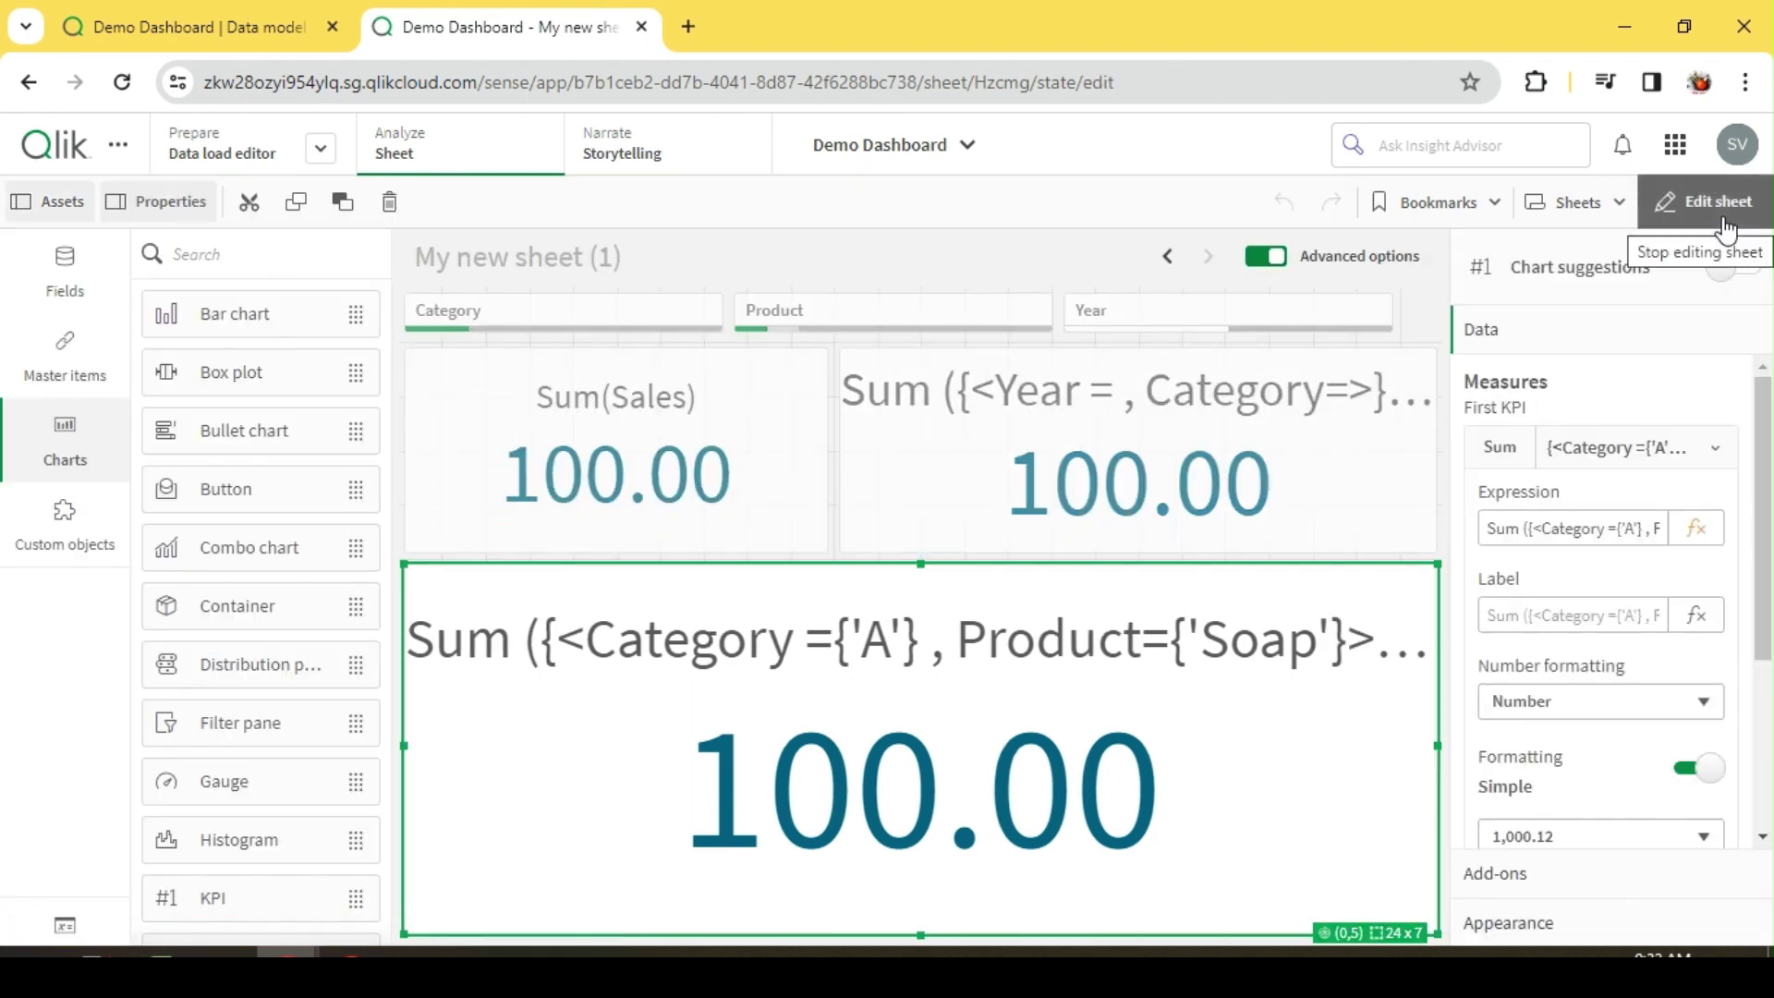
{"action": "left_click", "coordinate": [1724, 194]}
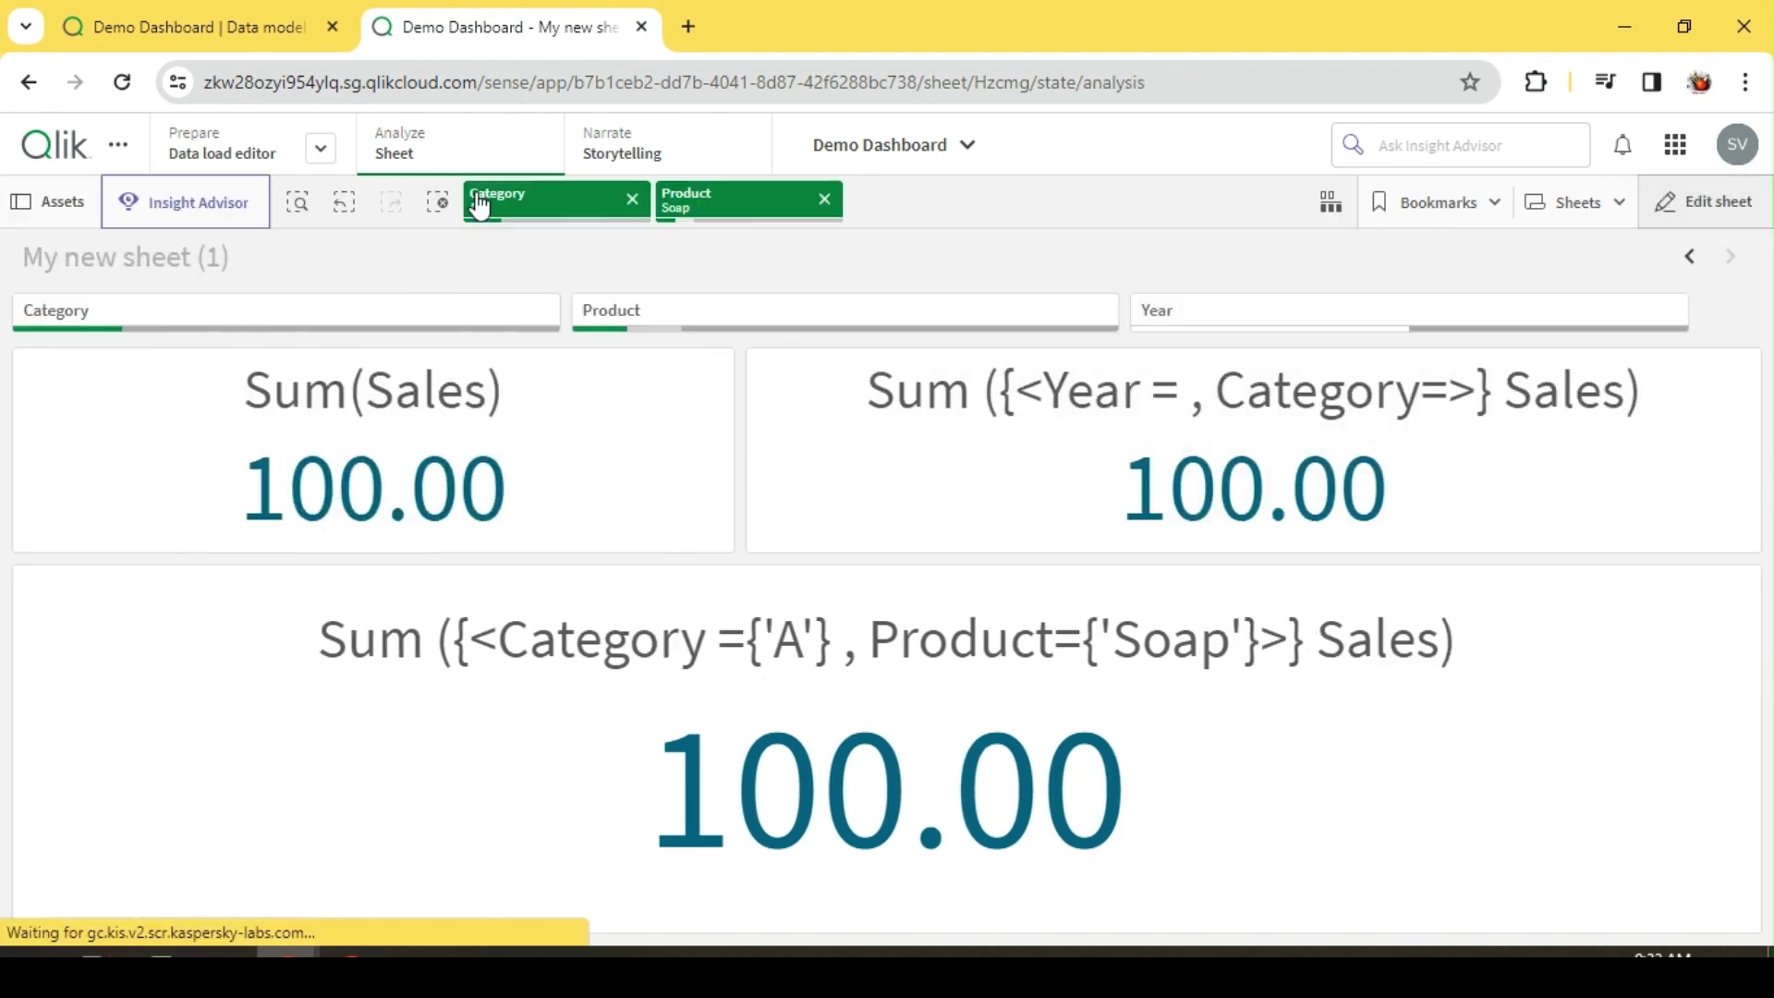
{"action": "left_click", "coordinate": [437, 203]}
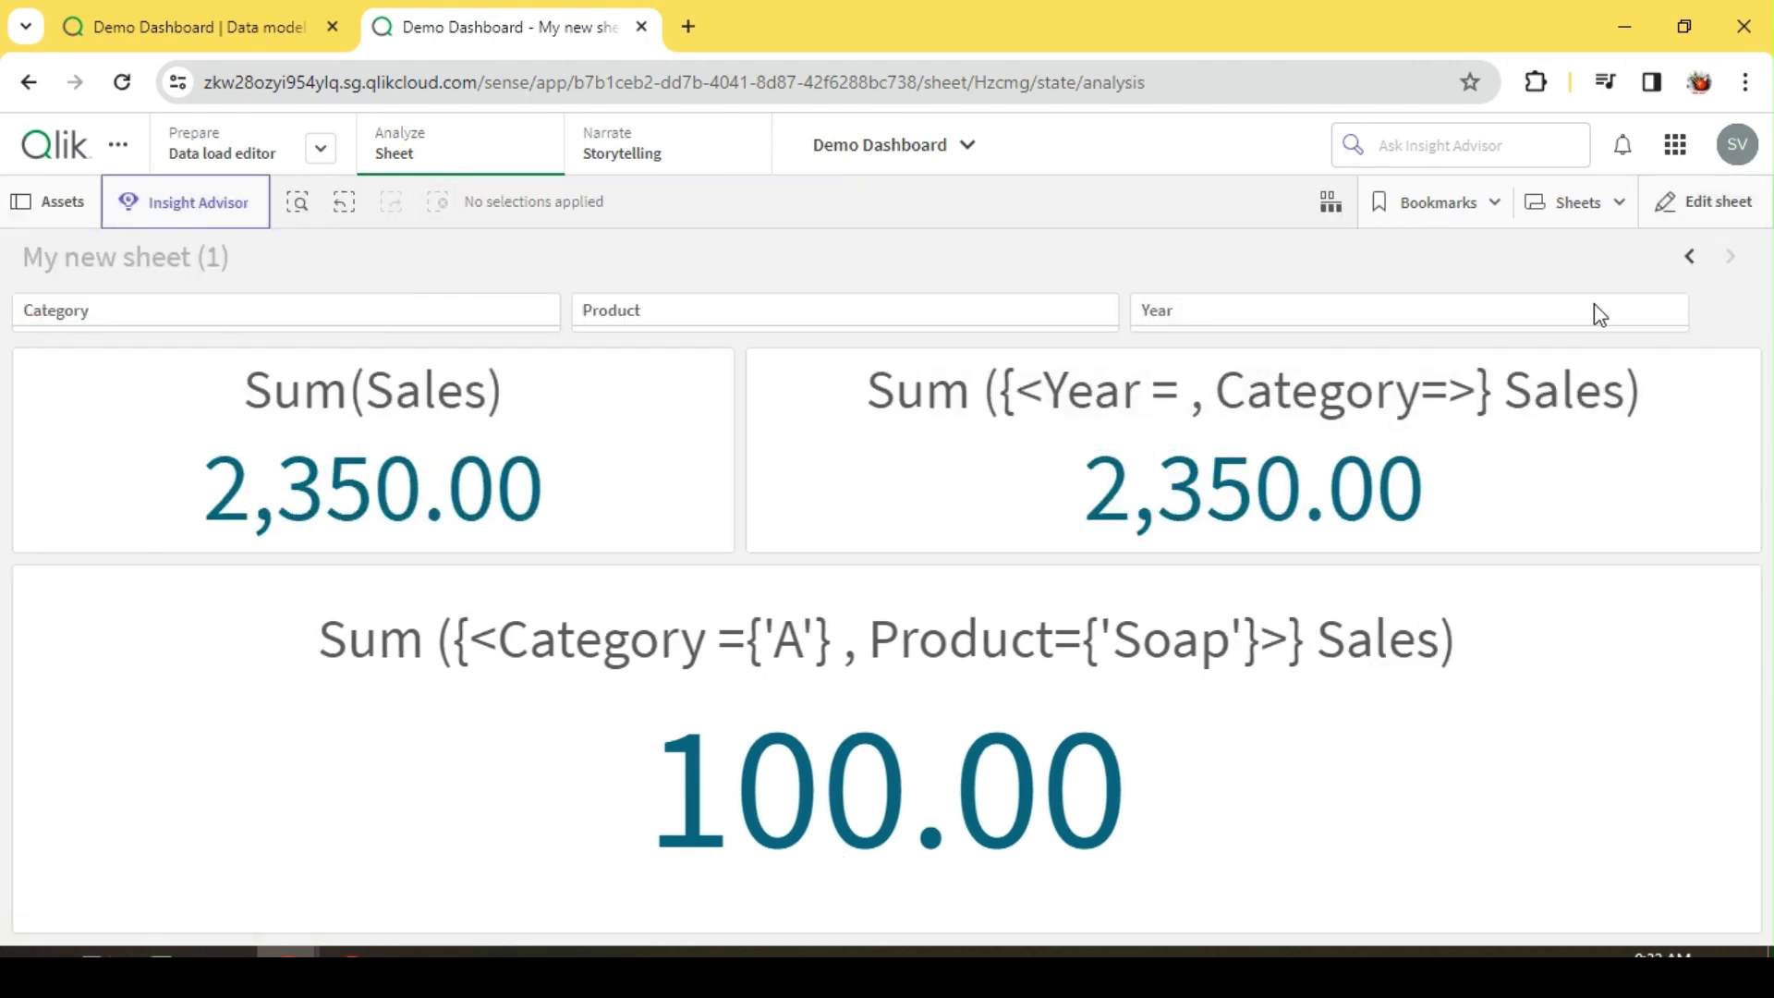
{"action": "left_click", "coordinate": [1714, 218]}
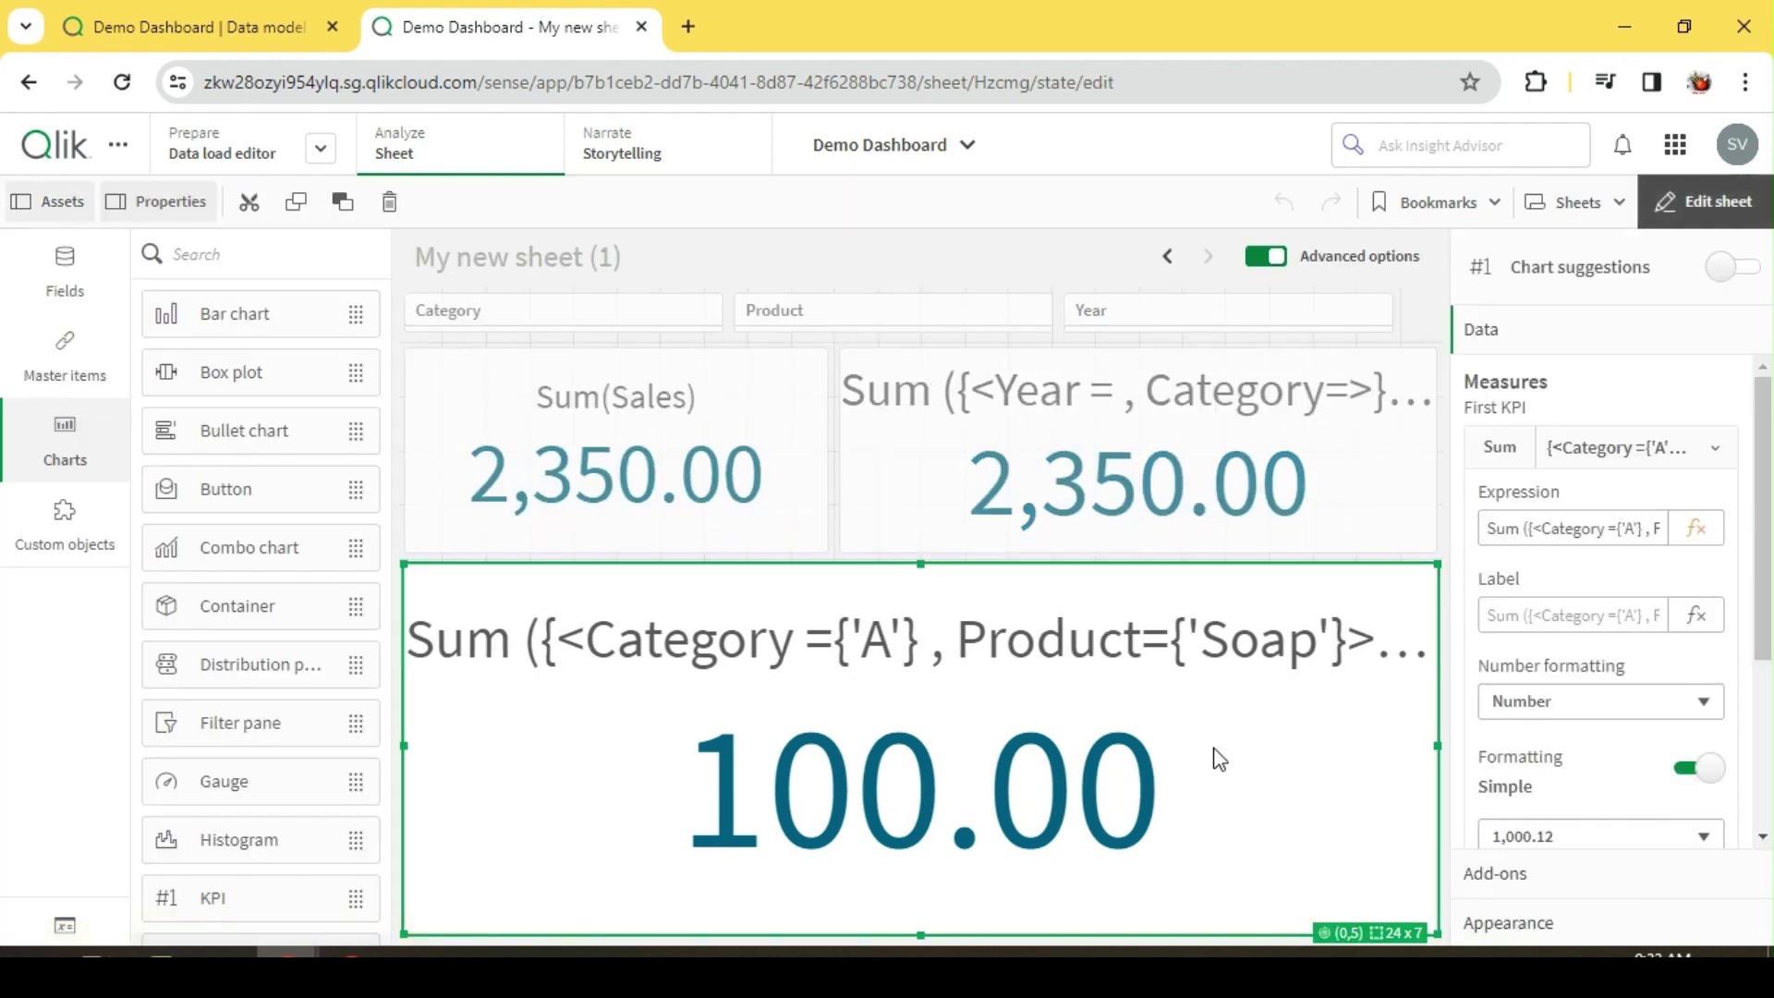
Open and cancel the KPI's expression editor, then leave edit mode for analysis view
{"action": "left_click", "coordinate": [1696, 528]}
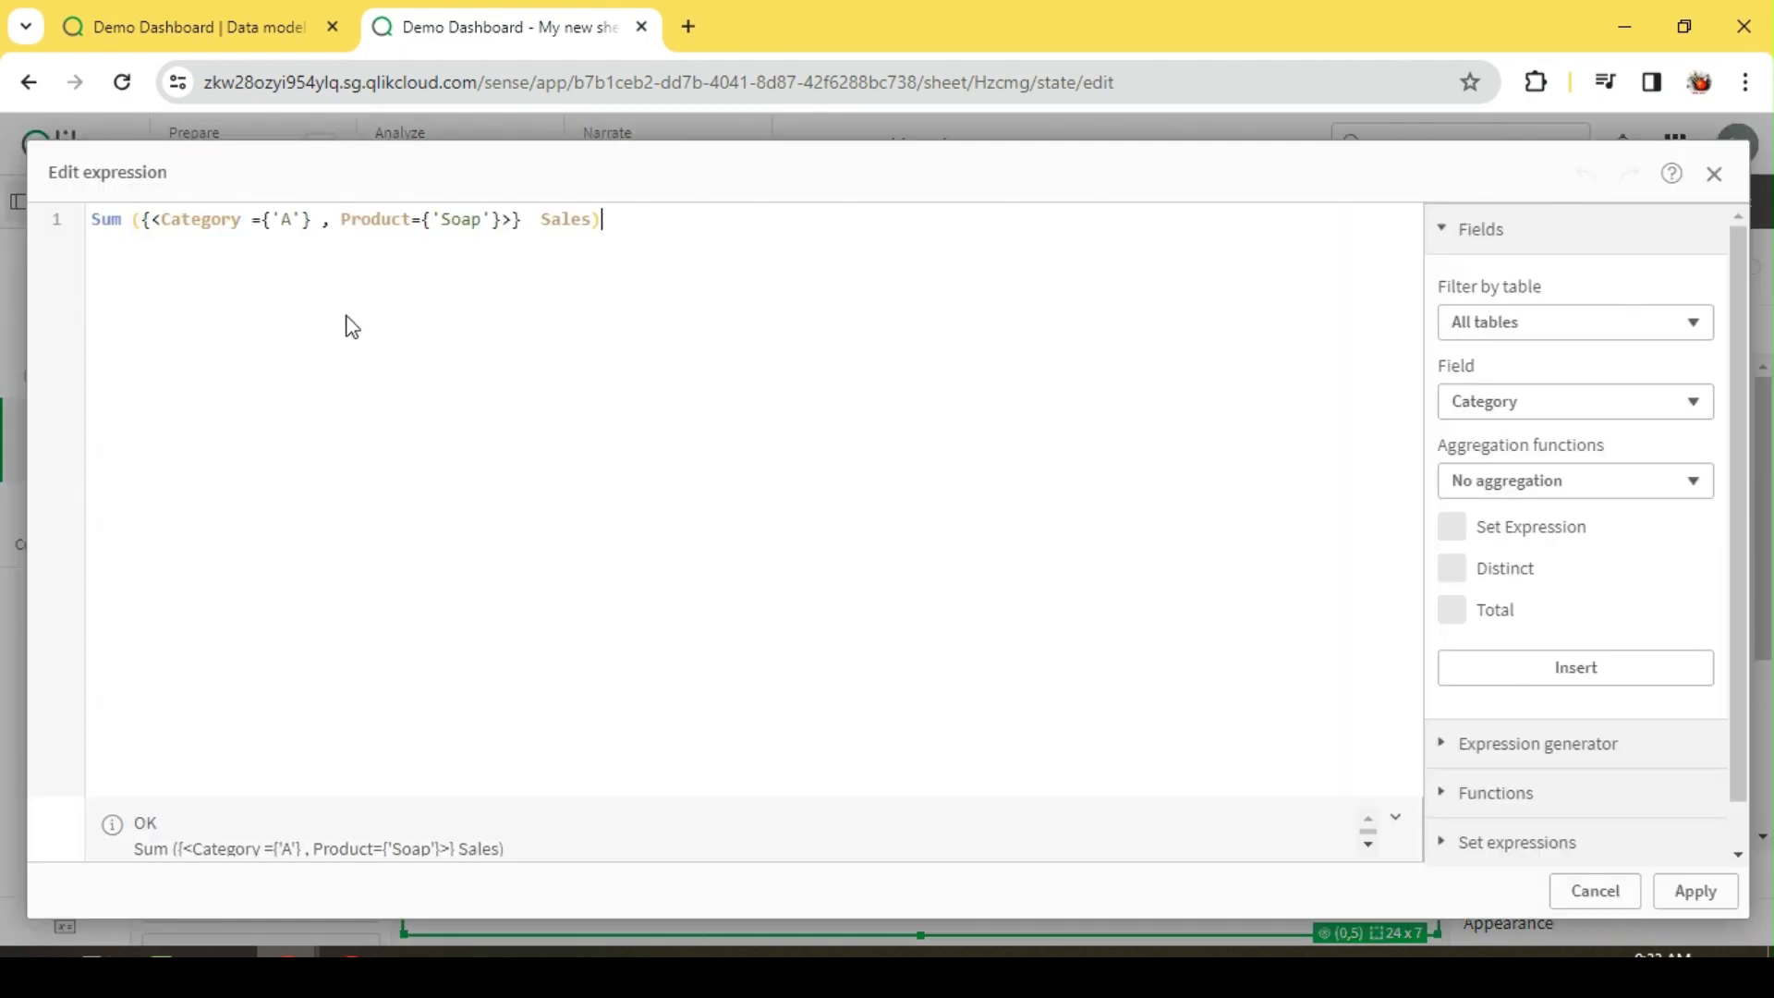
{"action": "left_click", "coordinate": [1583, 890]}
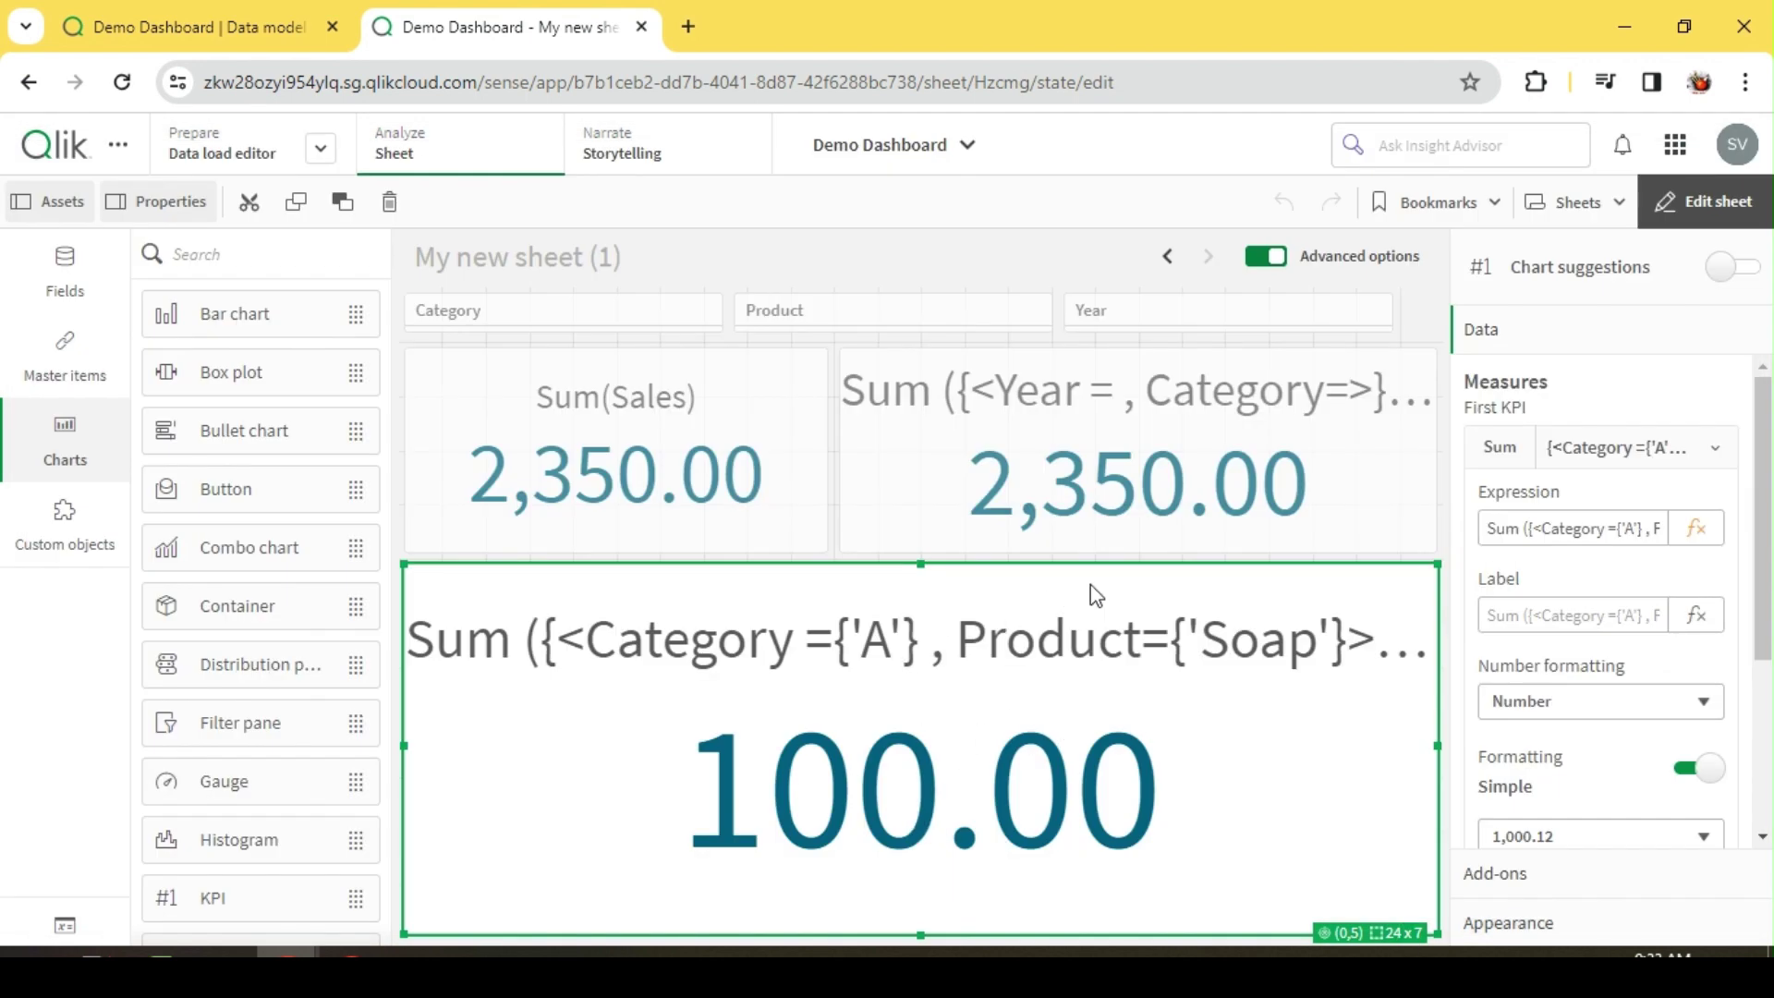
{"action": "left_click", "coordinate": [1708, 205]}
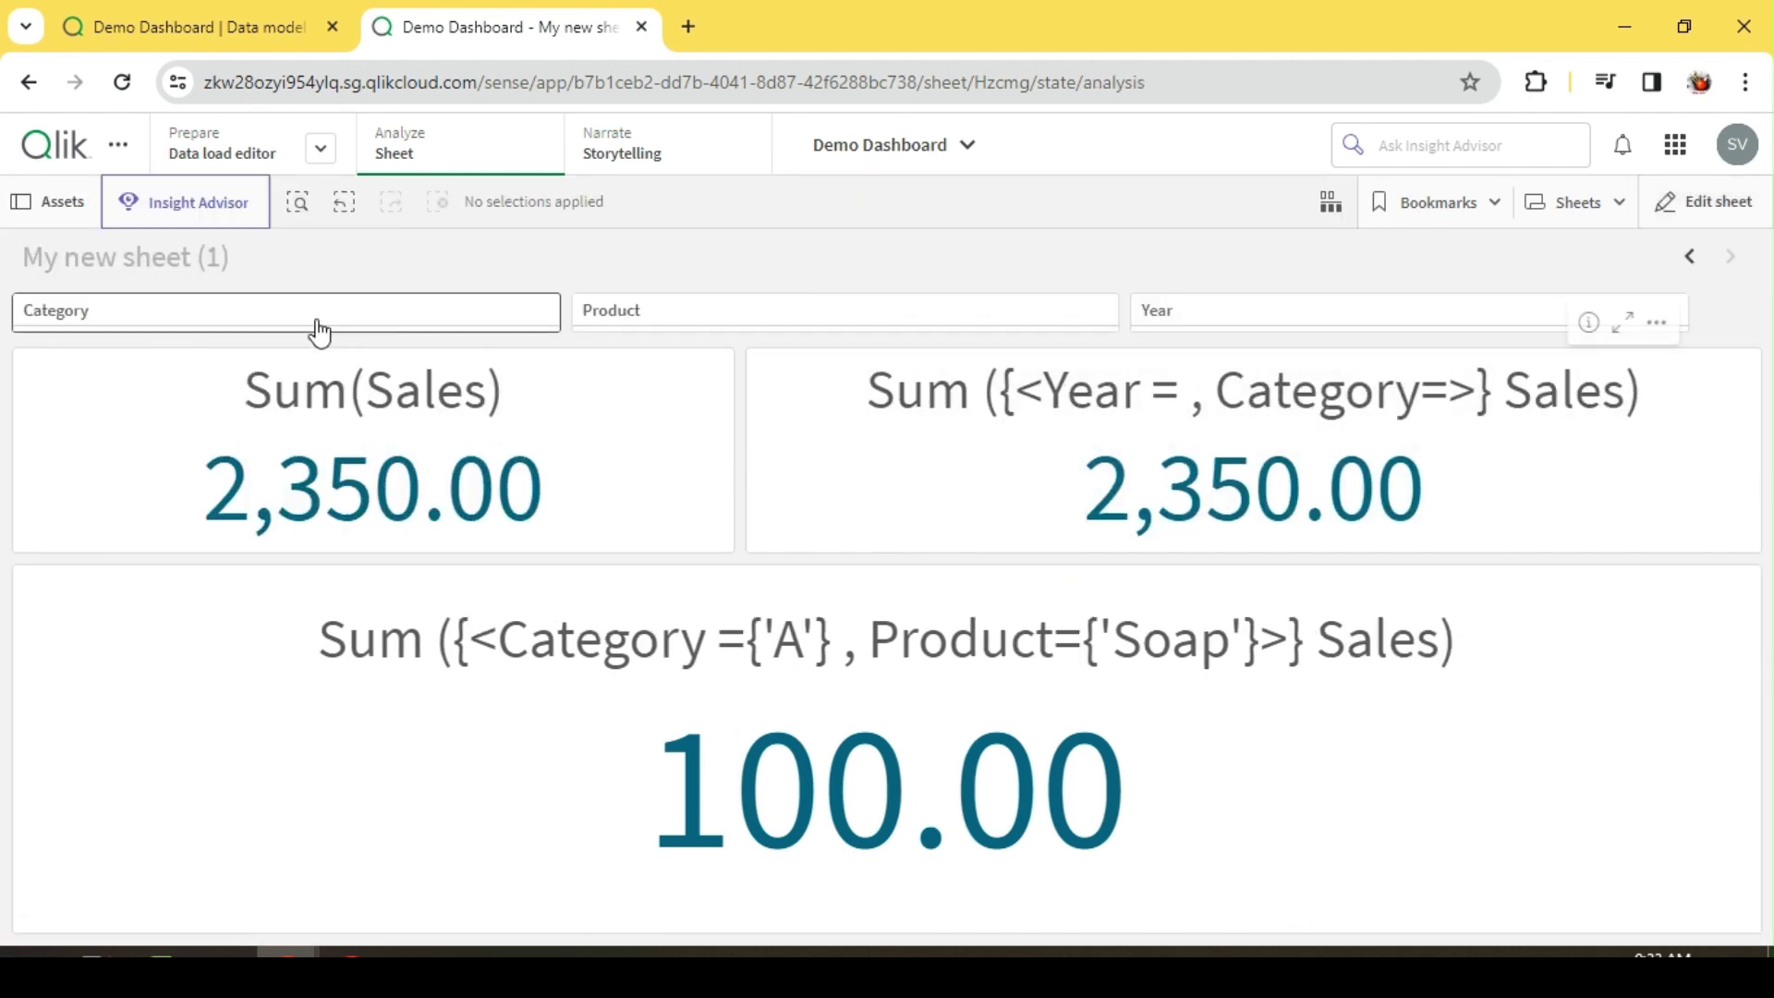
Select Category A, add Product Chips, then step back to just Category A
{"action": "left_click", "coordinate": [319, 319]}
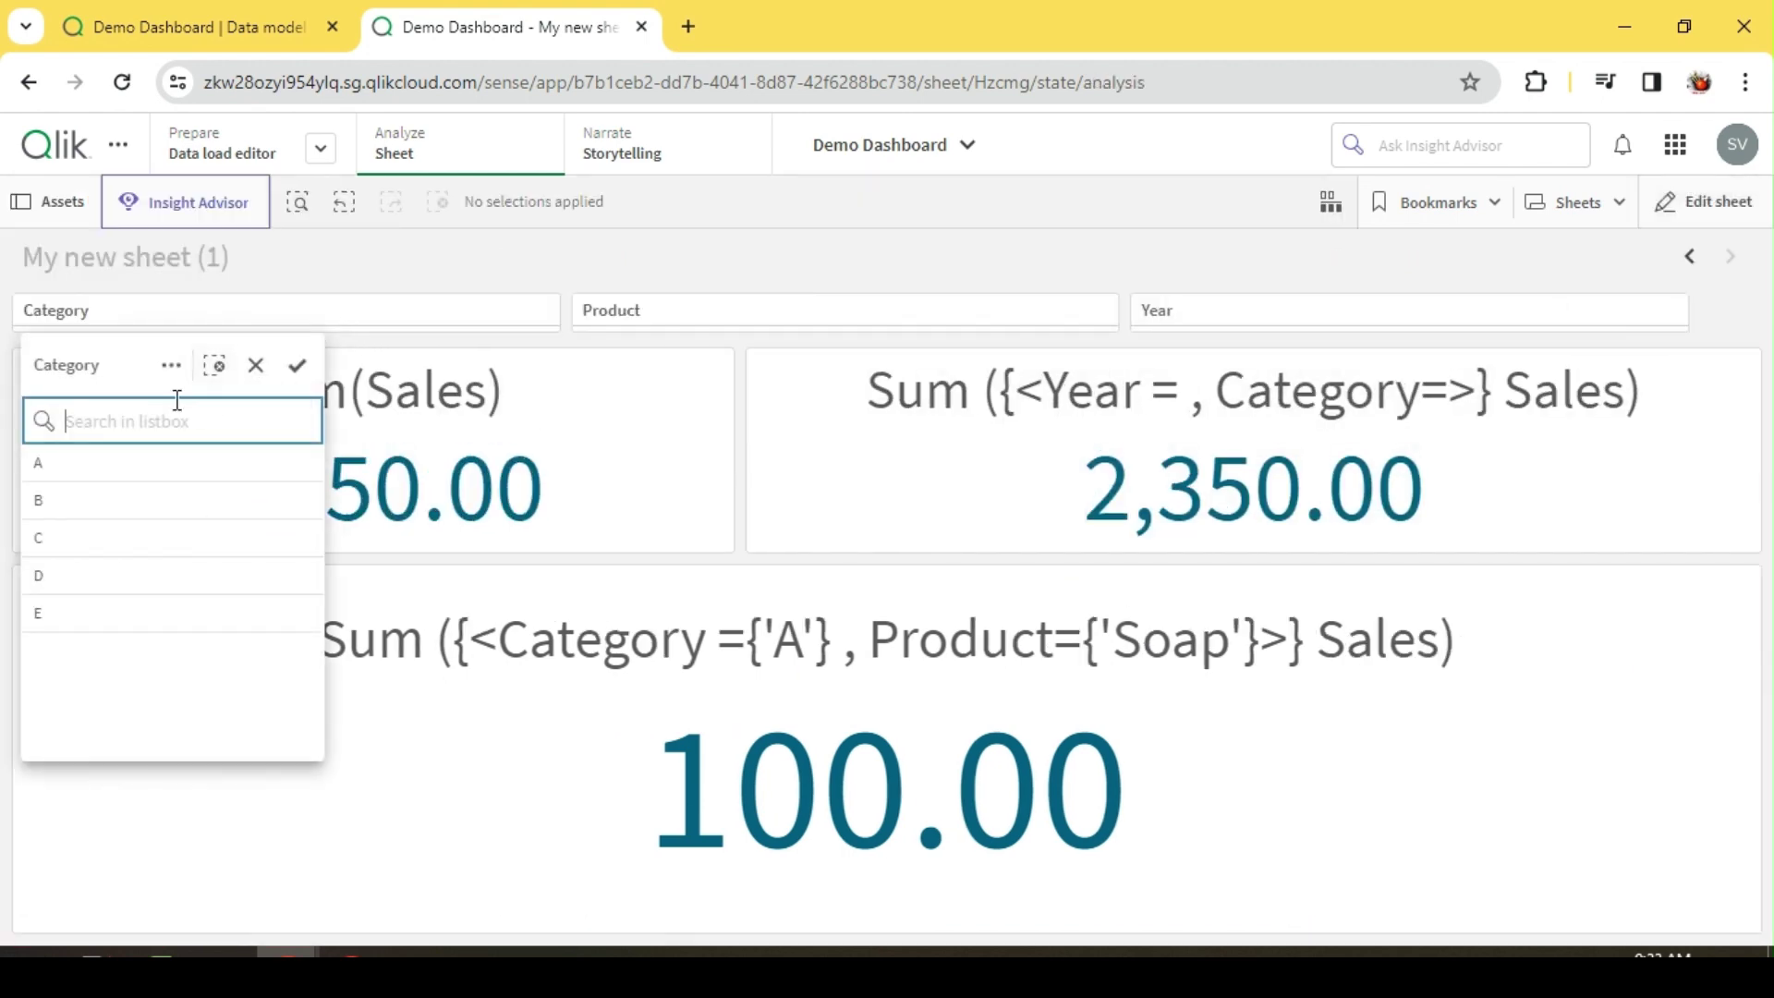
{"action": "left_click", "coordinate": [81, 465]}
{"action": "left_click", "coordinate": [419, 314]}
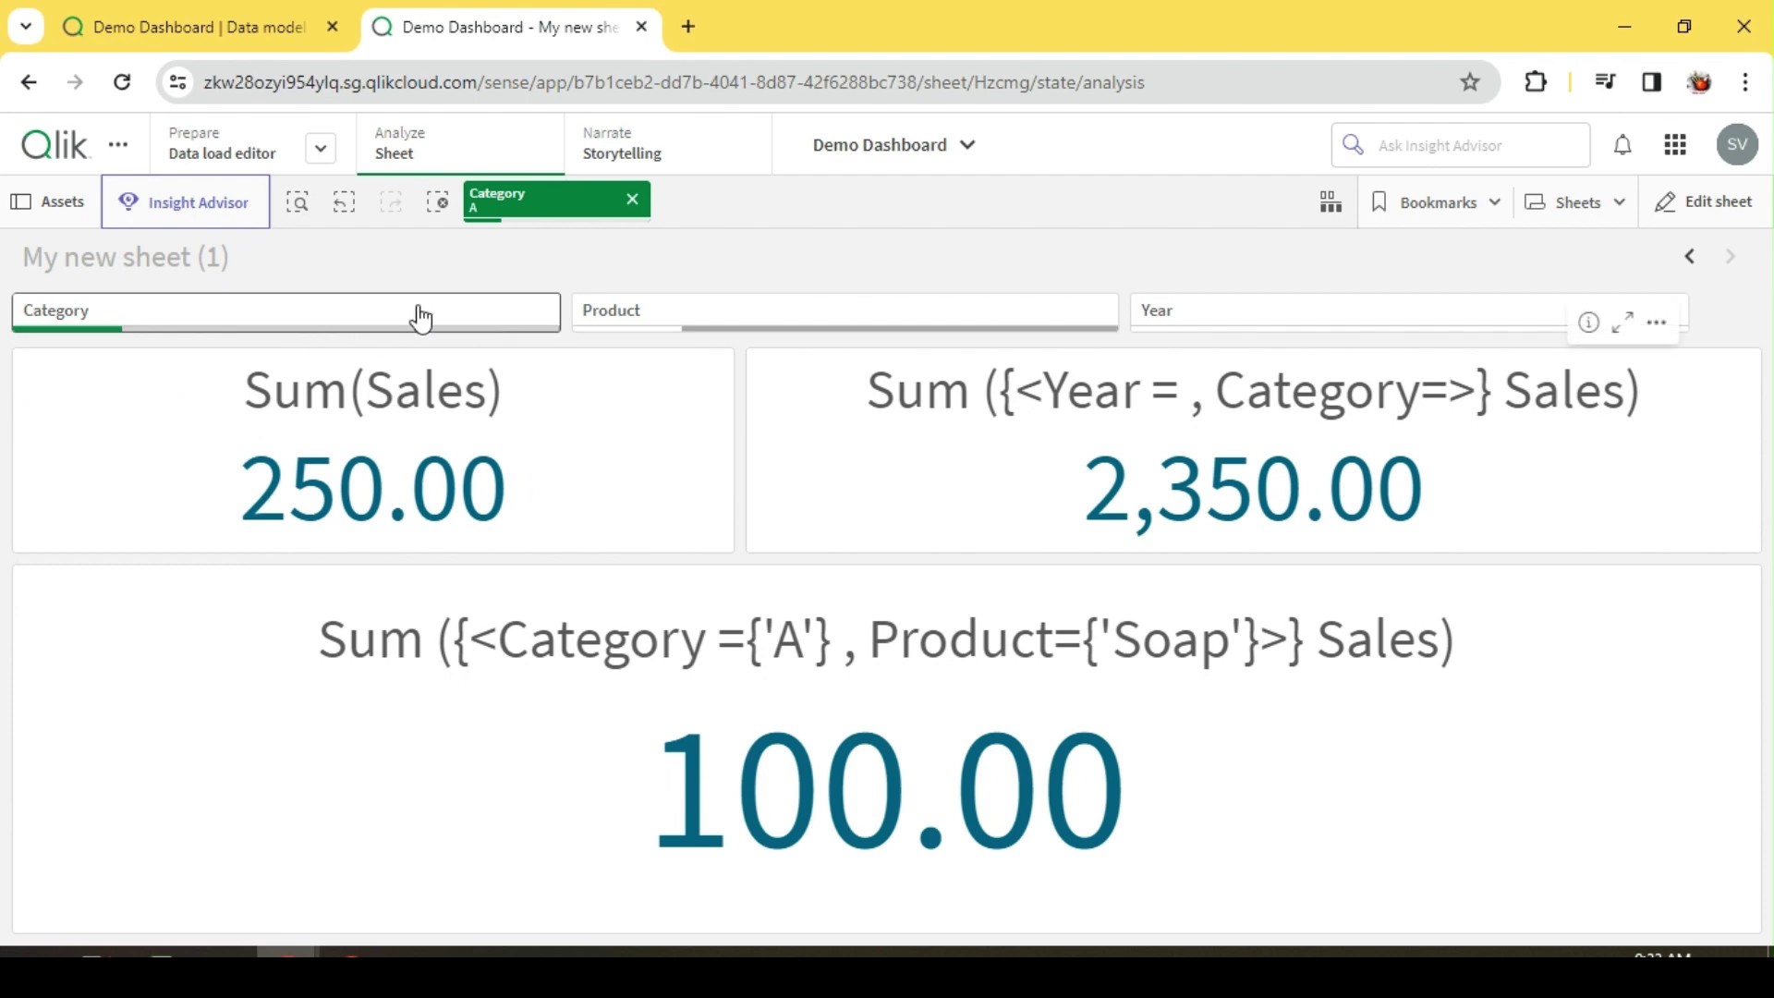
{"action": "left_click", "coordinate": [682, 314]}
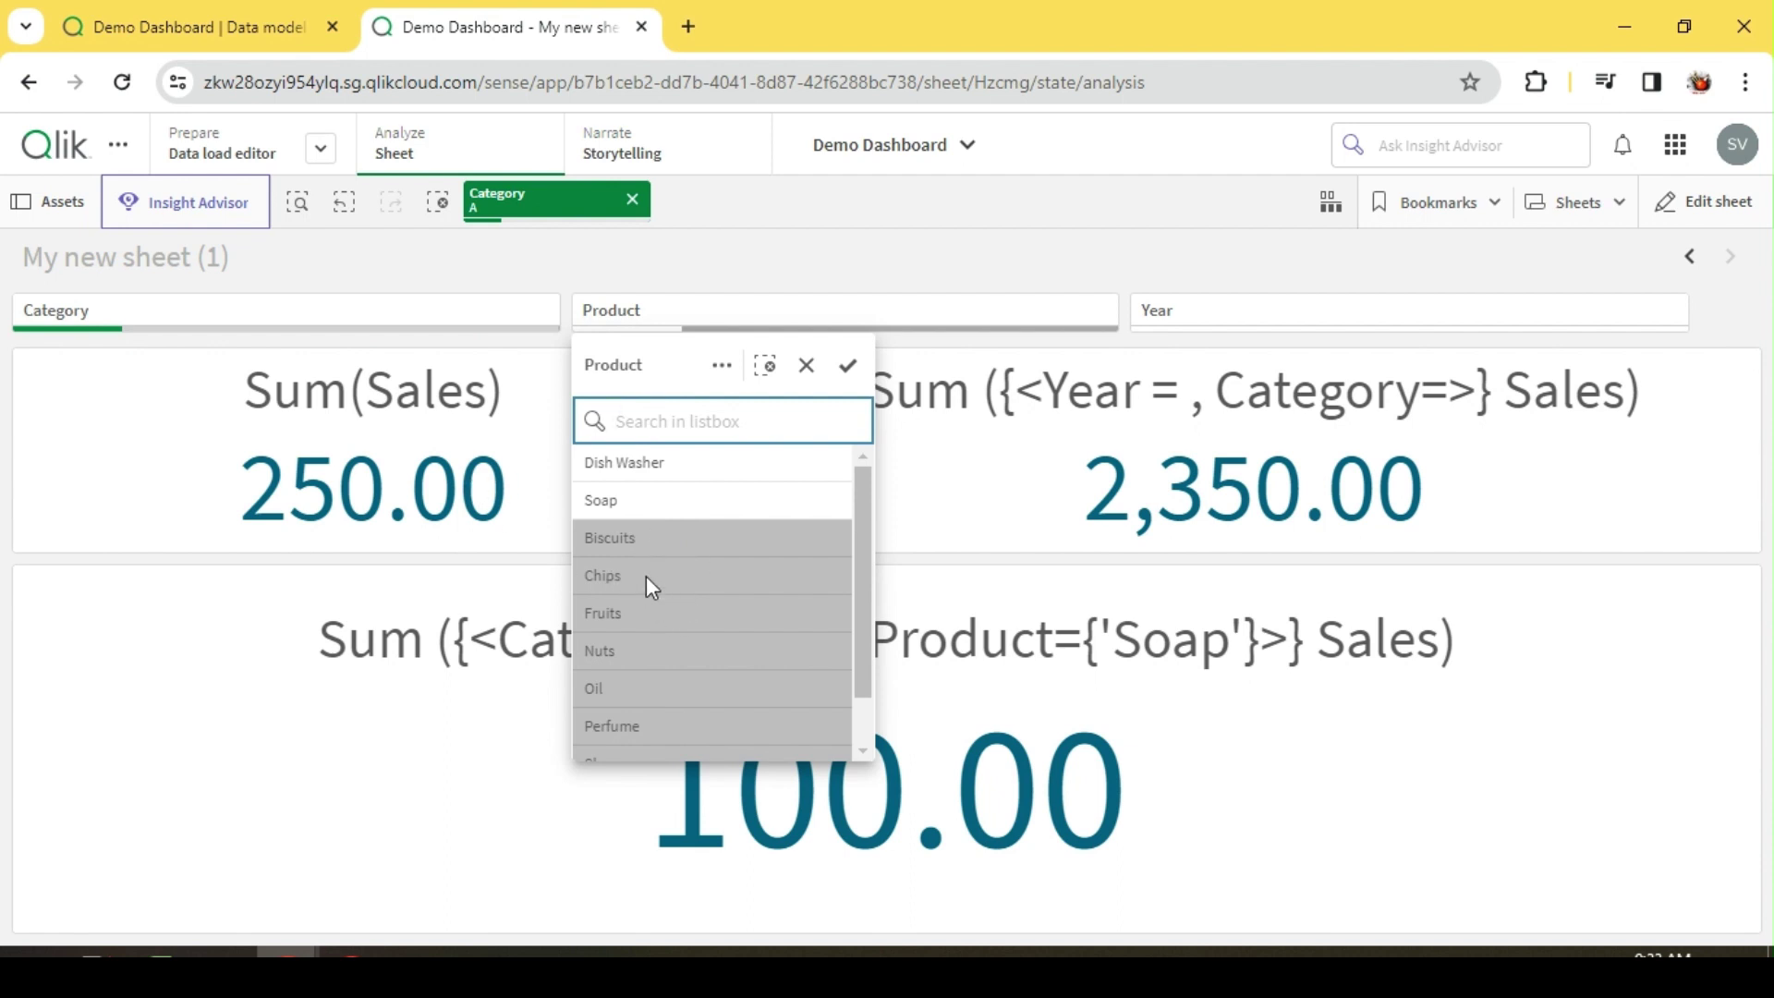
{"action": "left_click", "coordinate": [634, 573]}
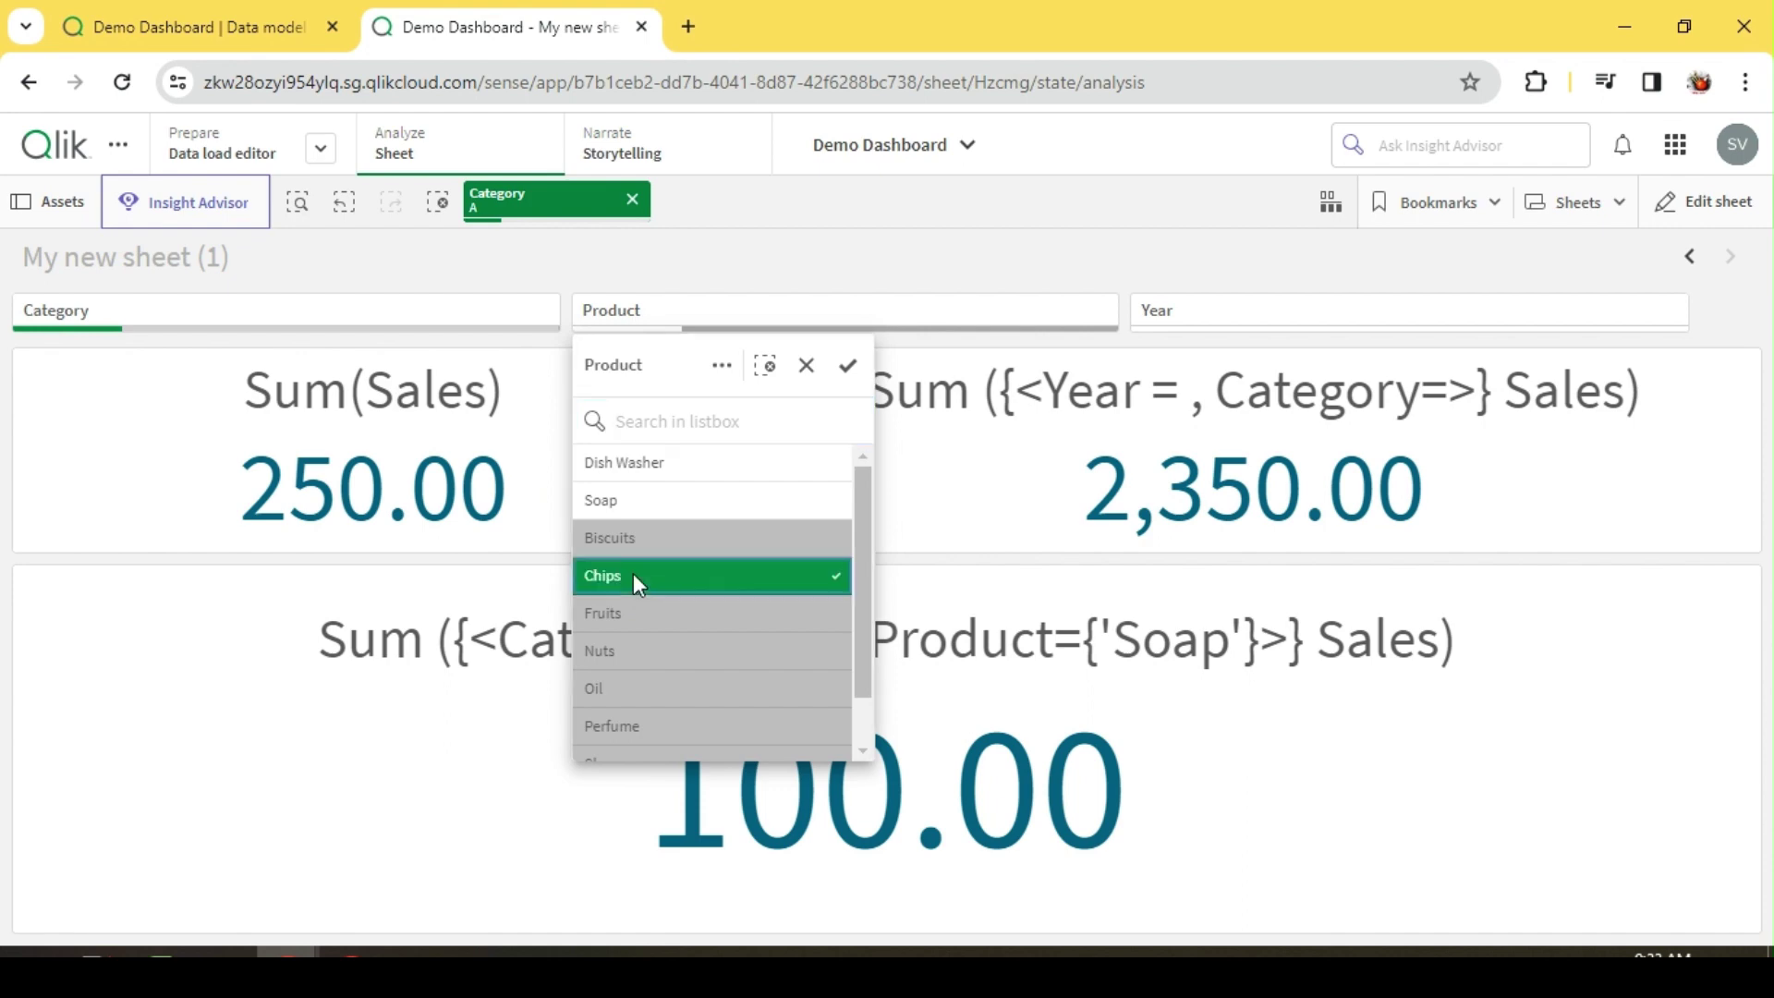
{"action": "left_click", "coordinate": [786, 265]}
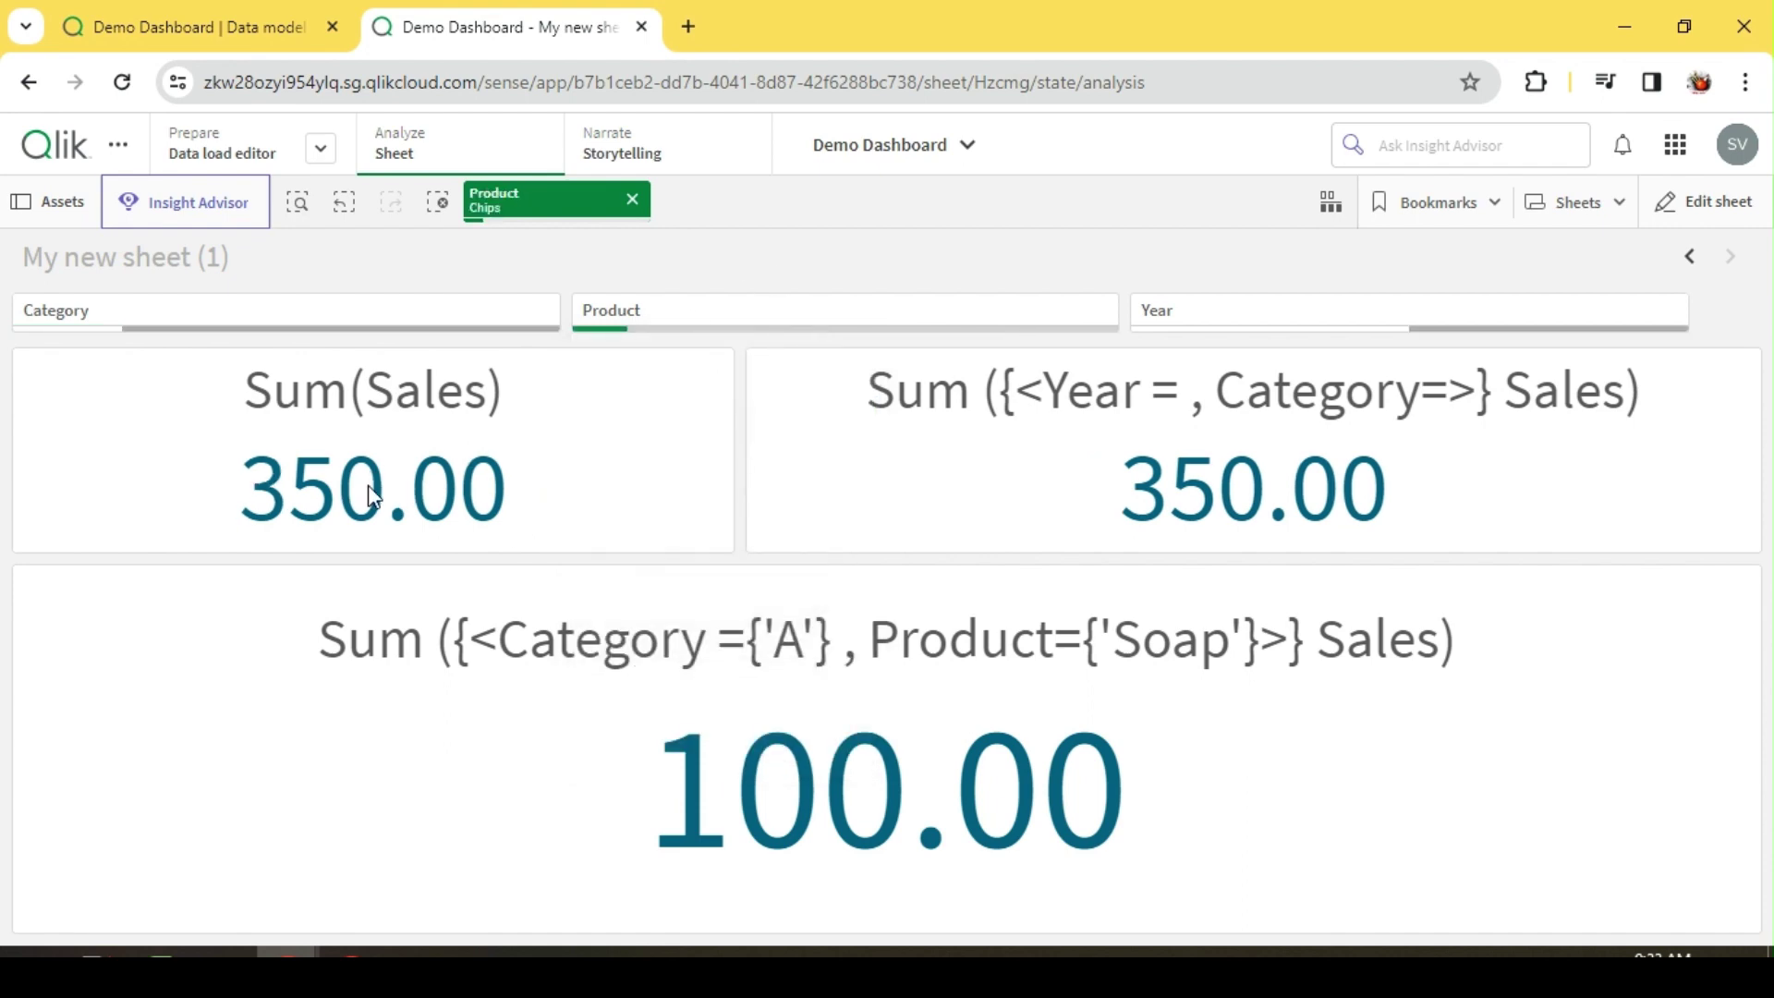
{"action": "left_click", "coordinate": [347, 205]}
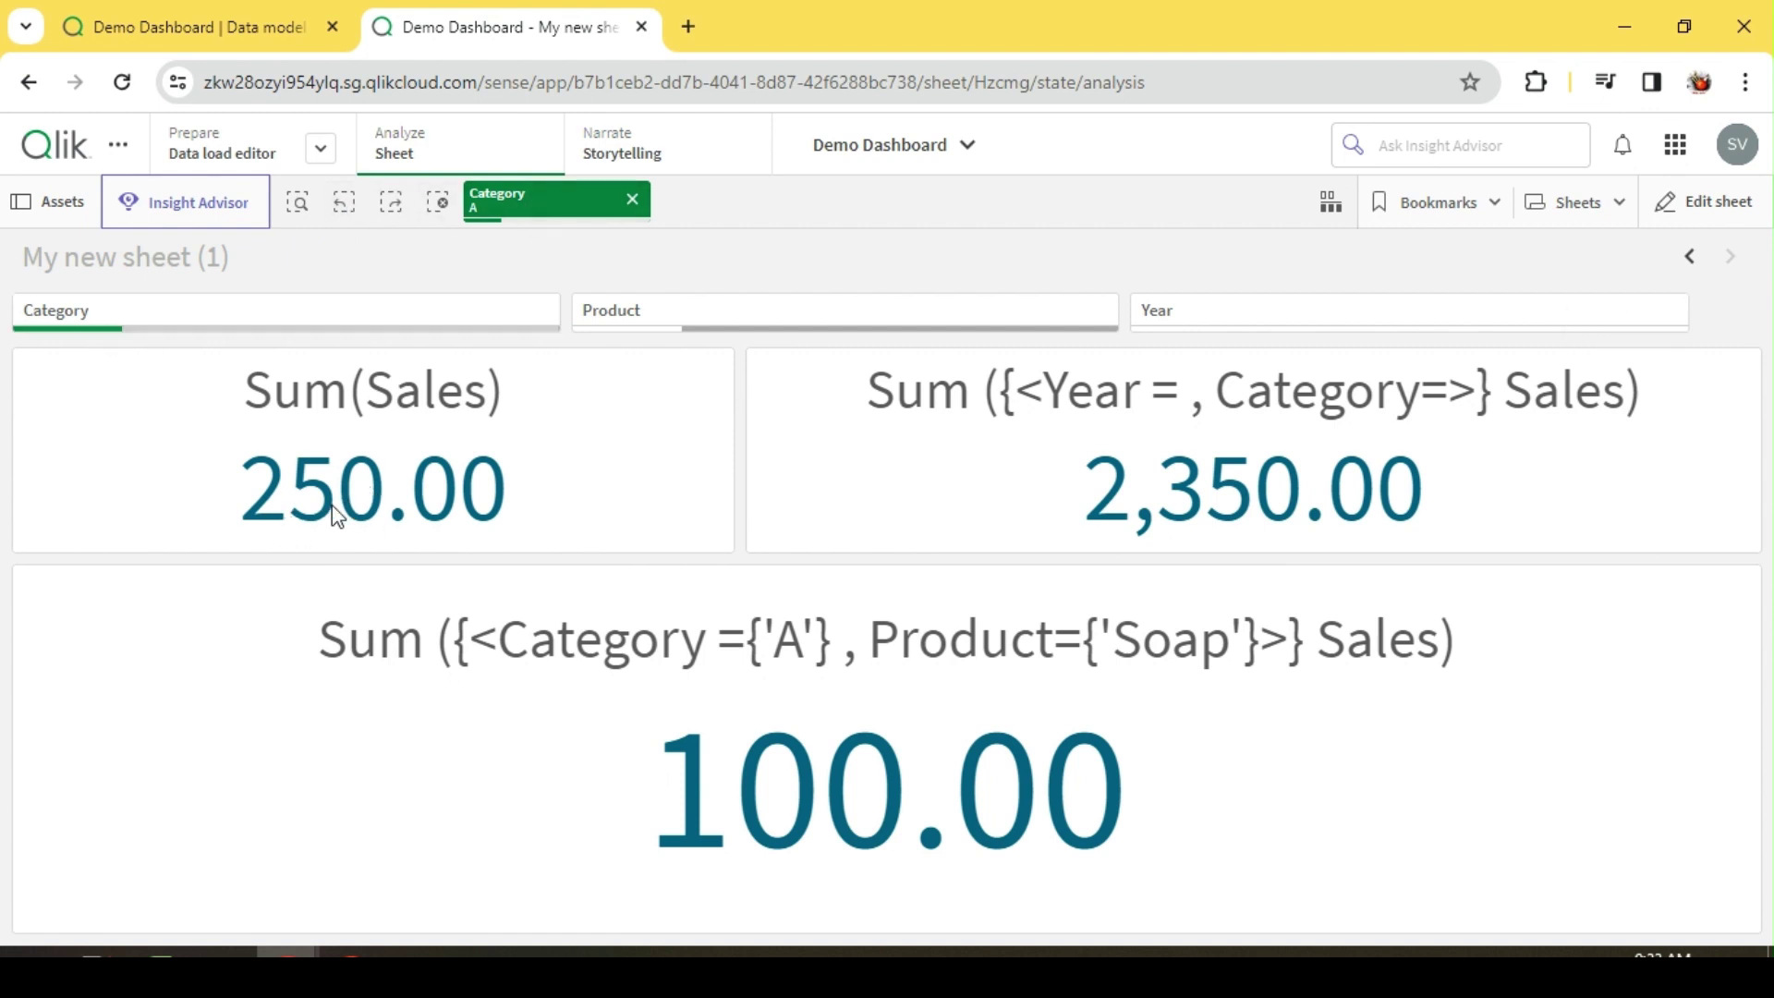
Try Chips again, revert to Category A only, and switch the sheet into edit mode
{"action": "left_click", "coordinate": [645, 319]}
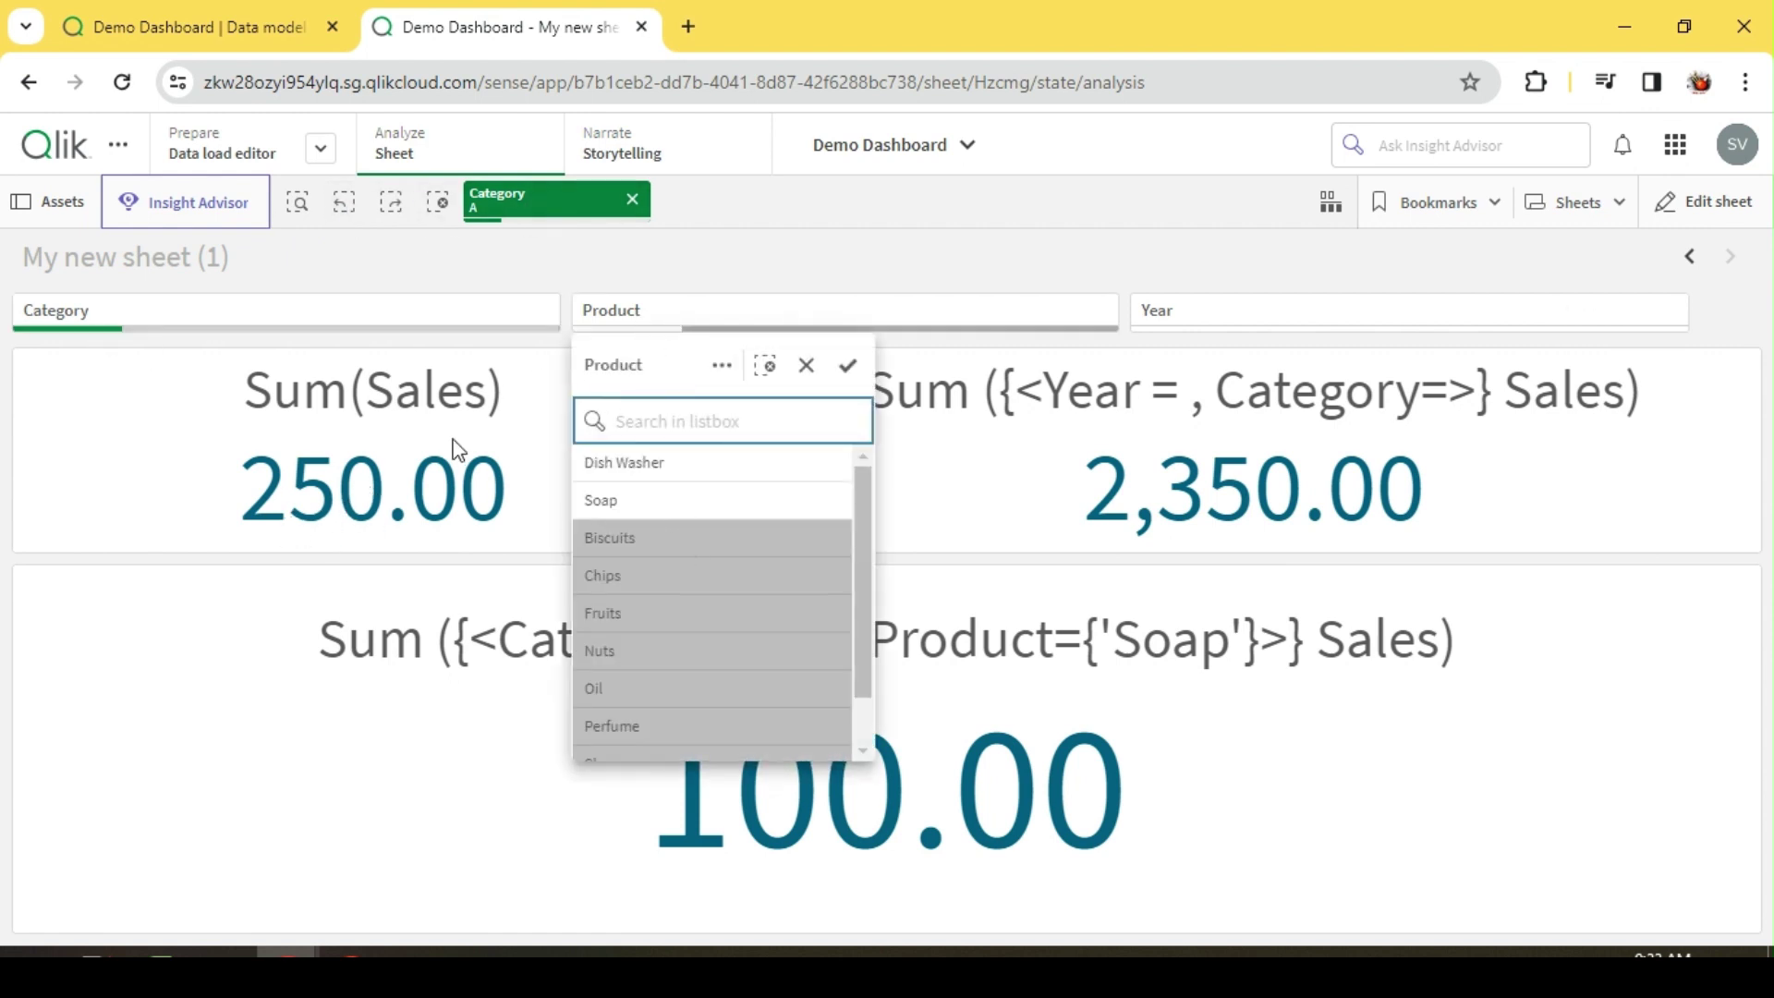
{"action": "left_click", "coordinate": [622, 573]}
{"action": "left_click", "coordinate": [753, 291]}
{"action": "left_click", "coordinate": [499, 307]}
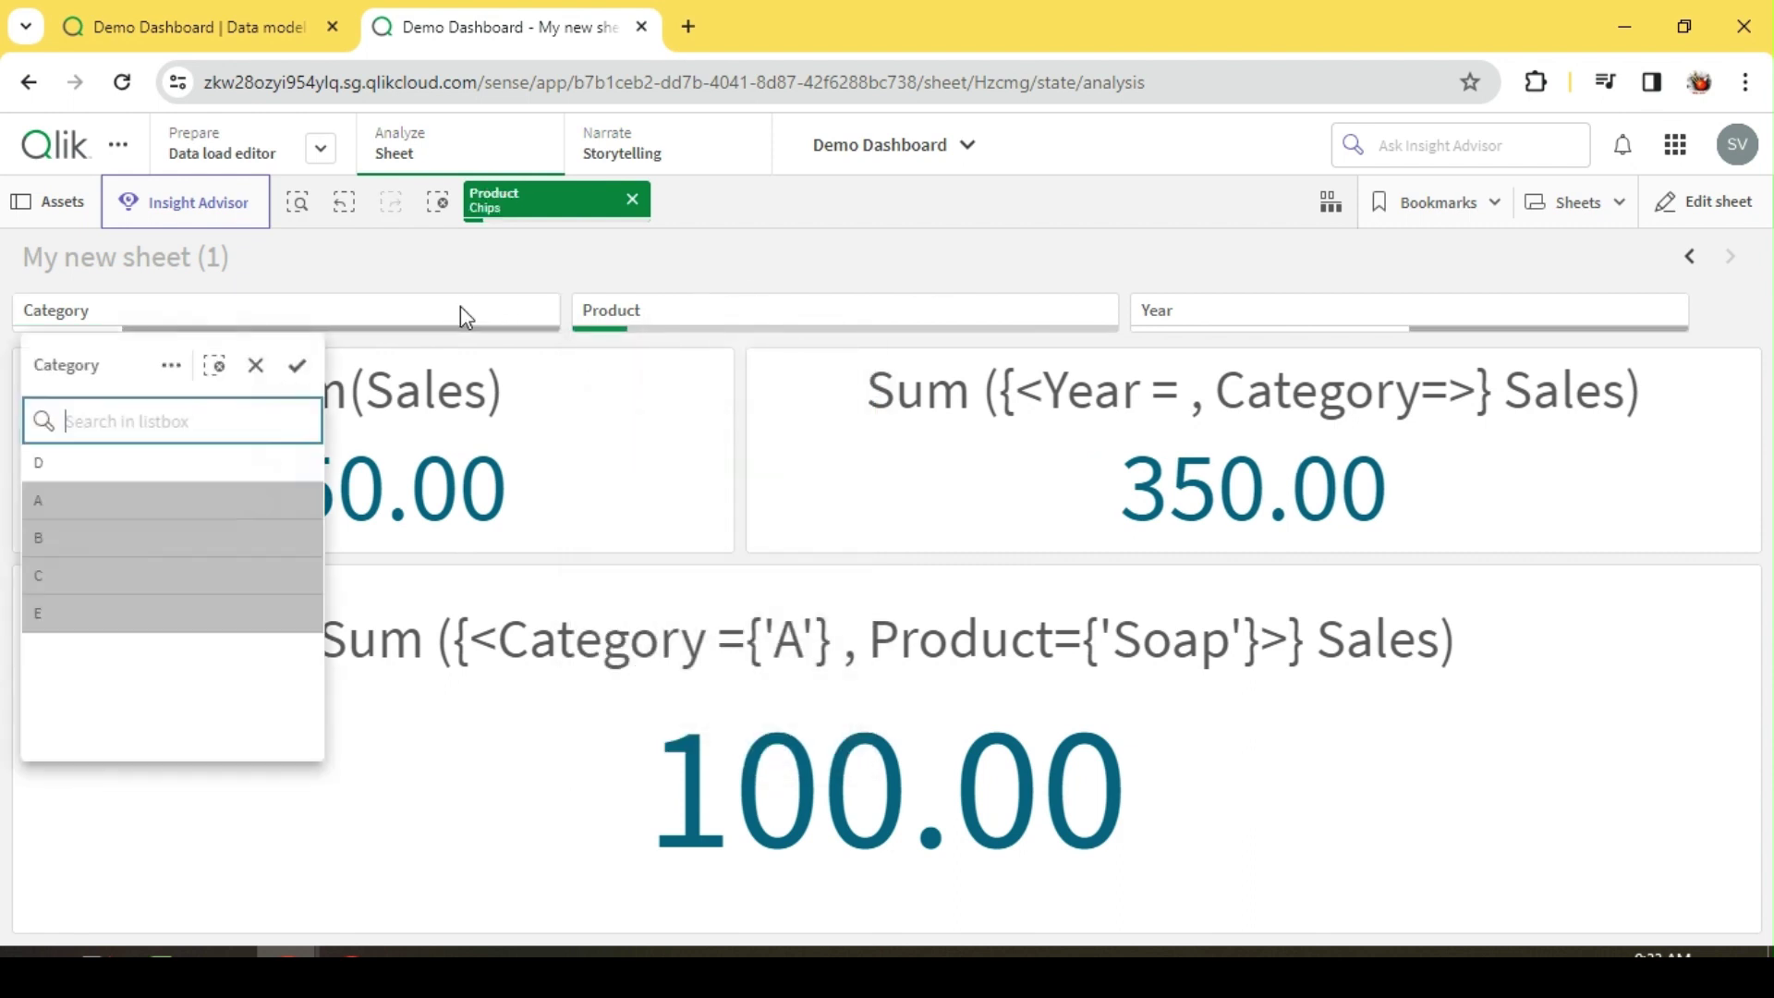
{"action": "left_click", "coordinate": [362, 211]}
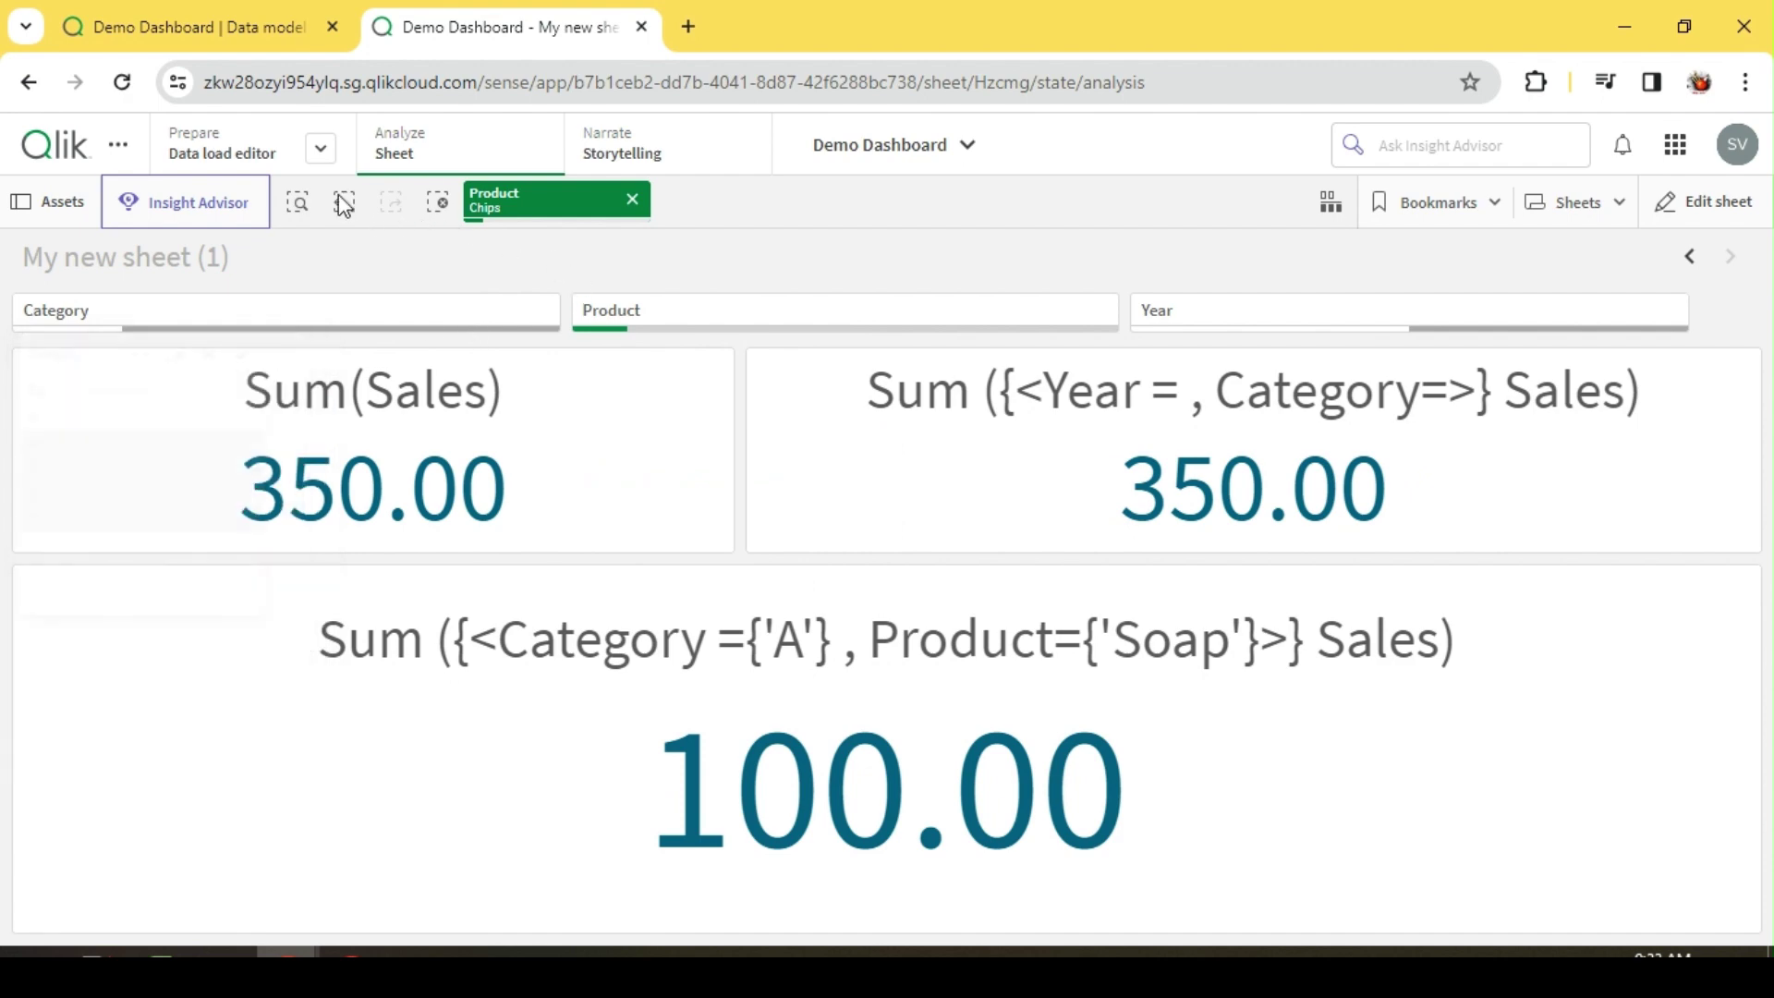
{"action": "left_click", "coordinate": [340, 203]}
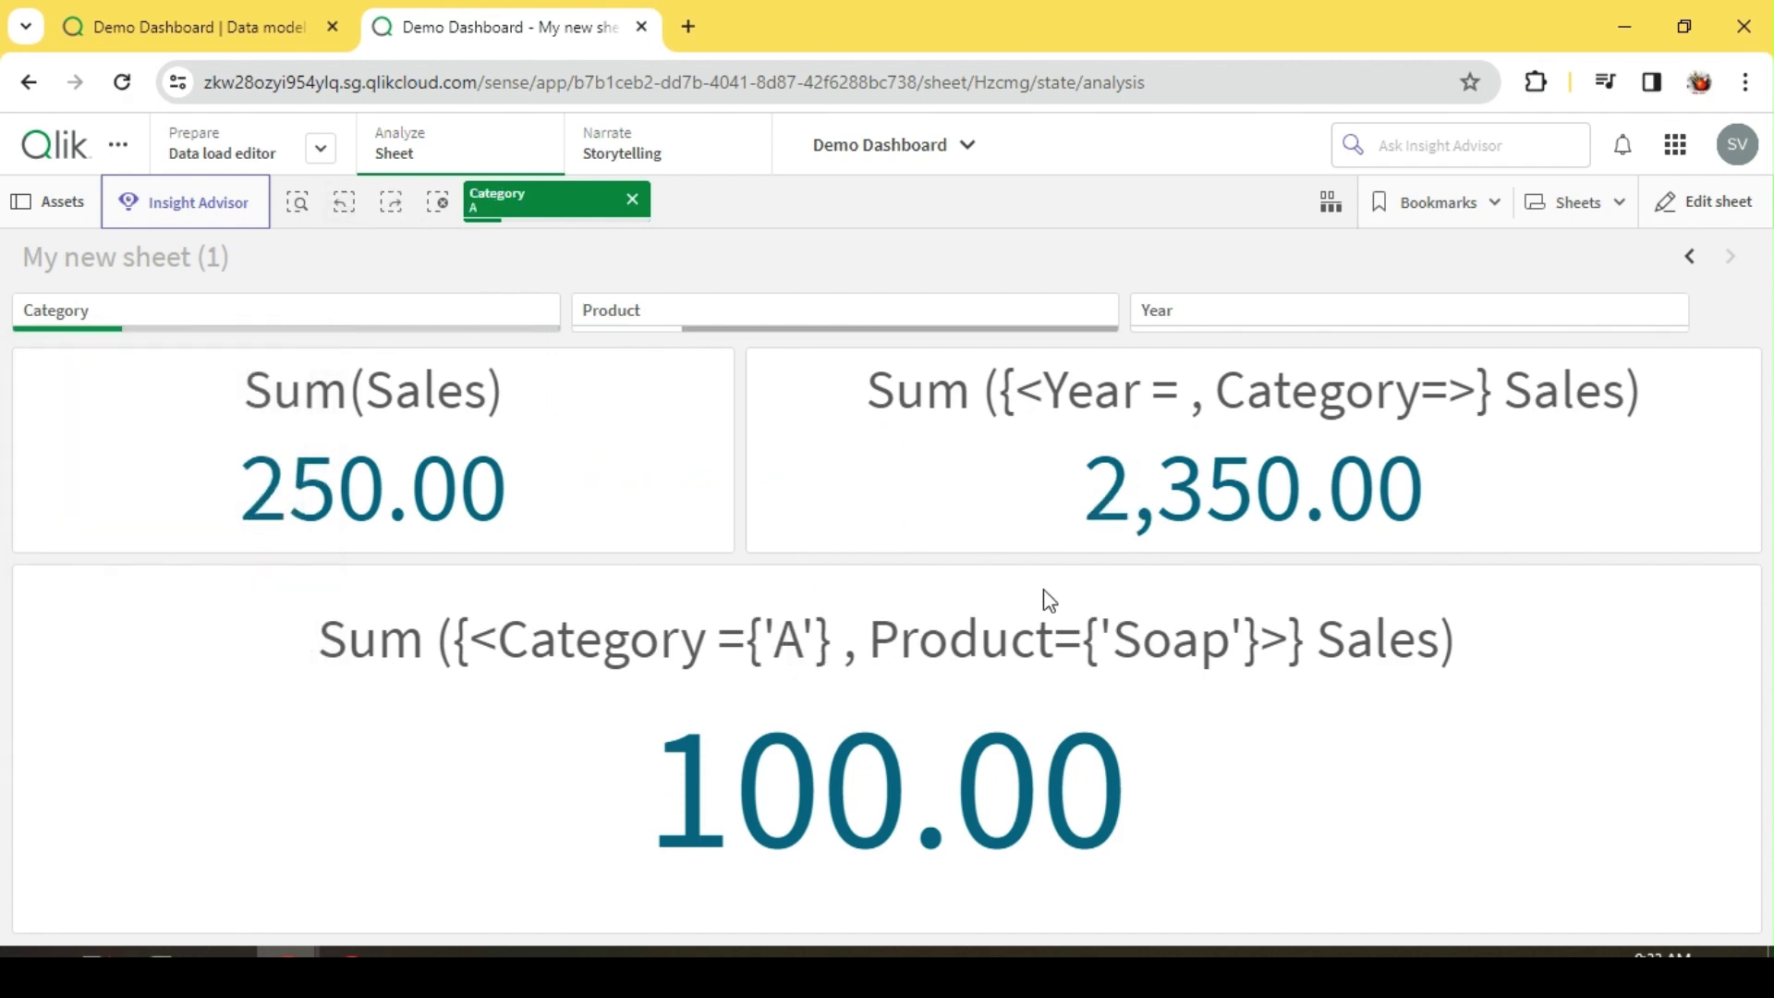
{"action": "left_click", "coordinate": [1707, 203]}
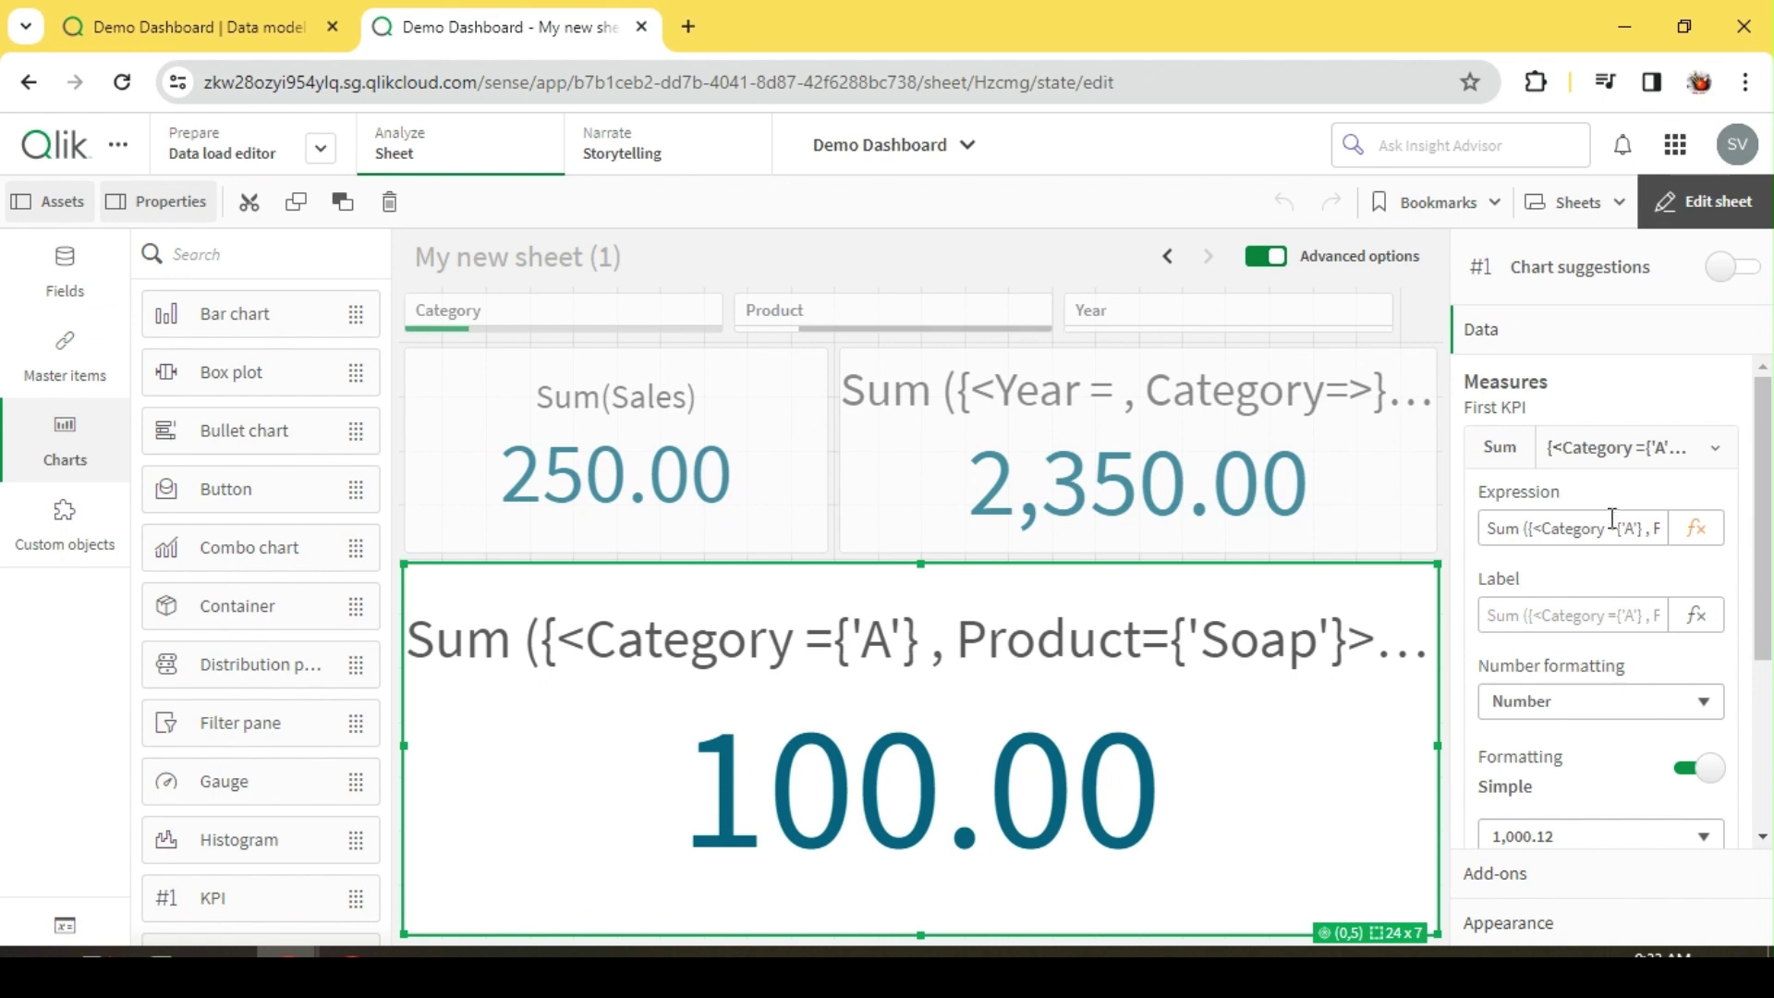
Change the third KPI's product value from 'Soap' to 'Chips' and apply
{"action": "left_click", "coordinate": [1681, 541]}
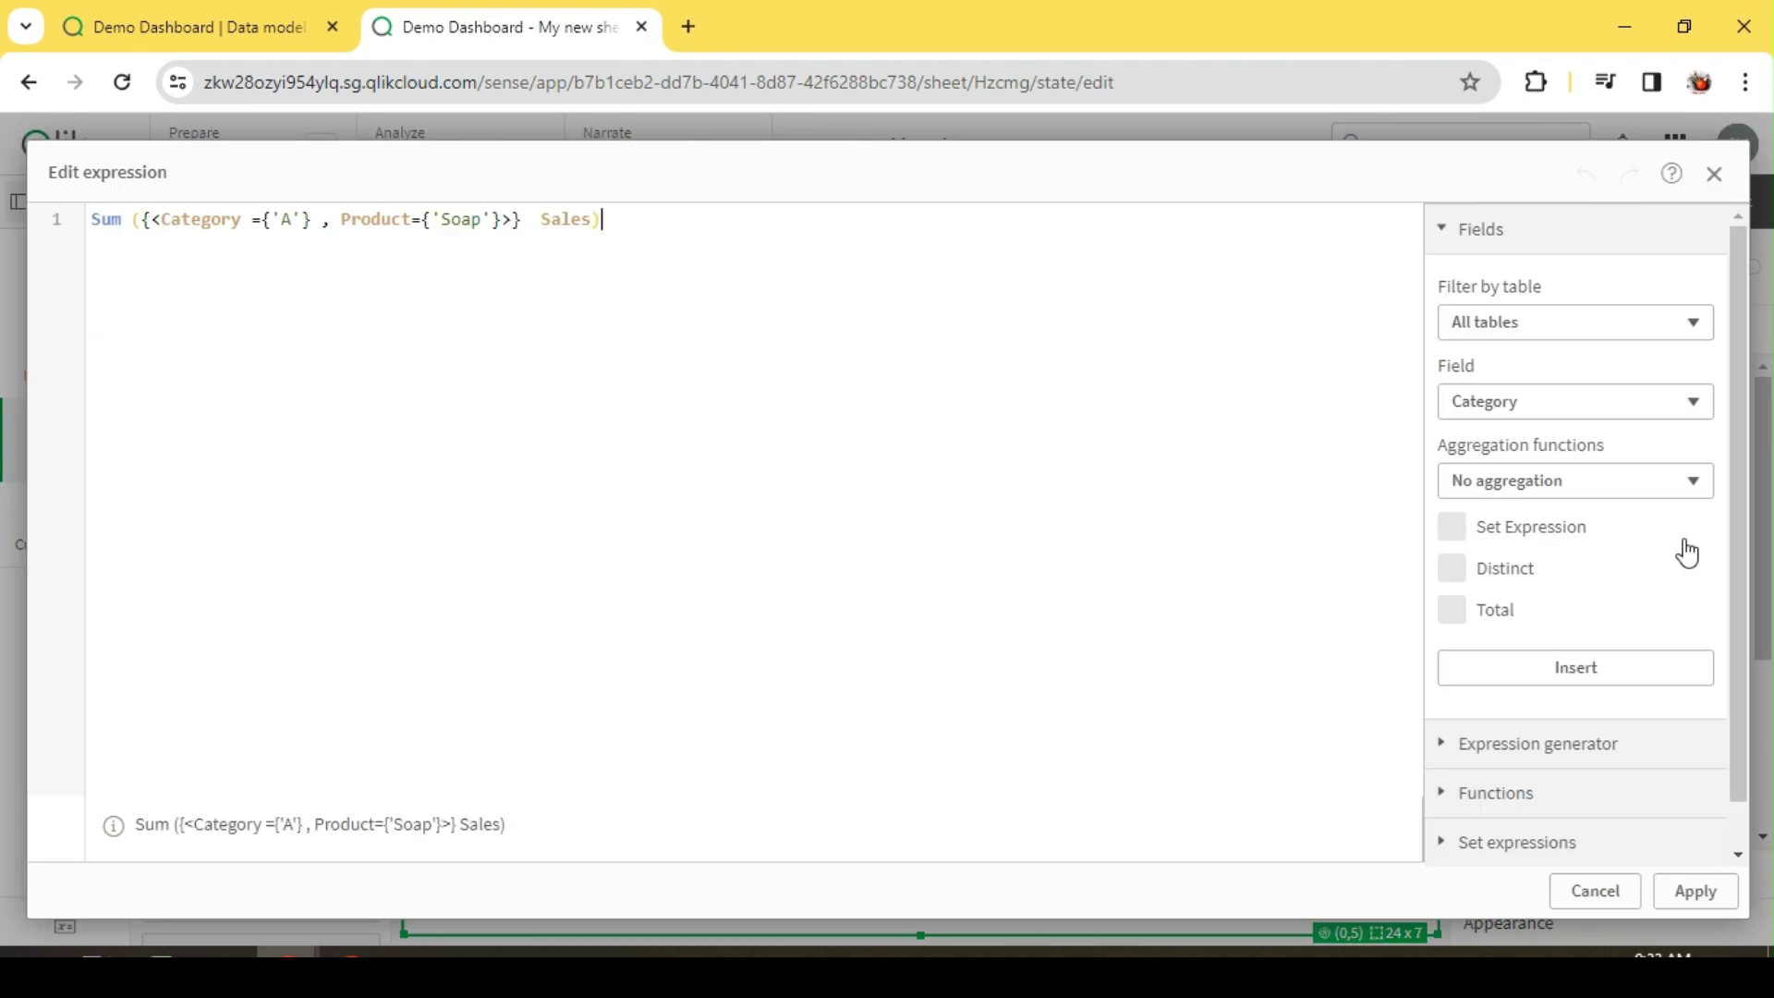
{"action": "double_click", "coordinate": [462, 219]}
{"action": "type", "text": "C"}
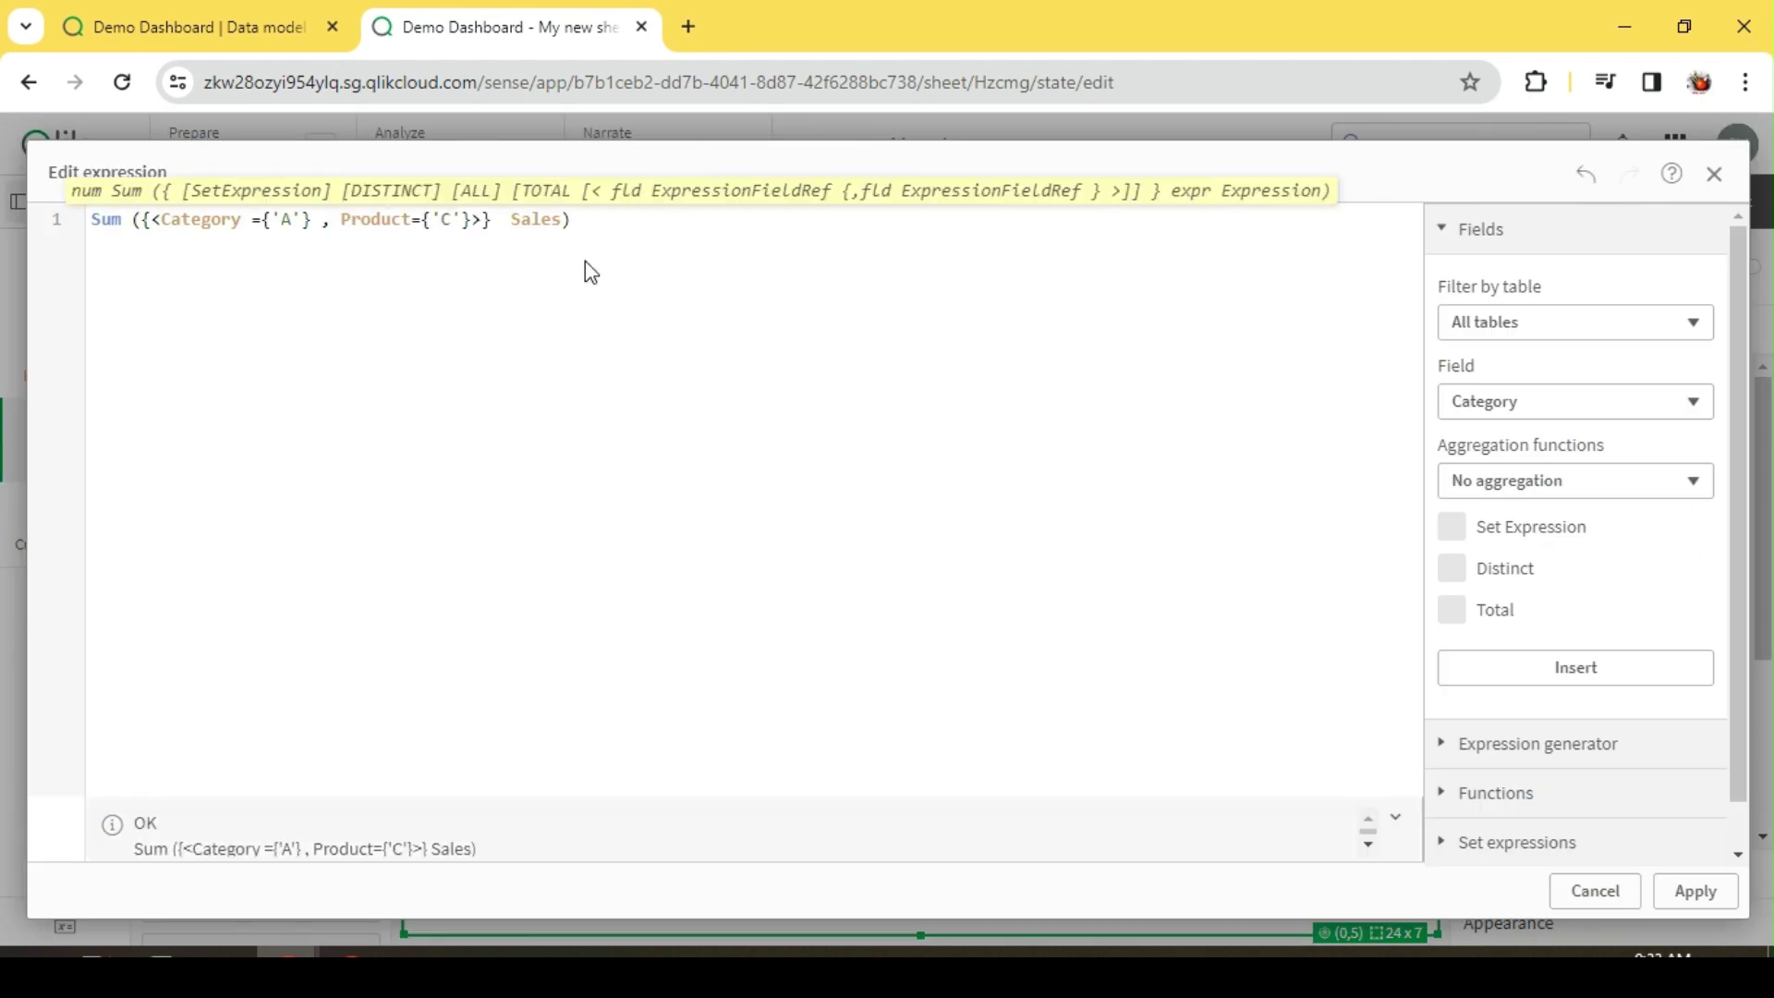
{"action": "type", "text": "hips"}
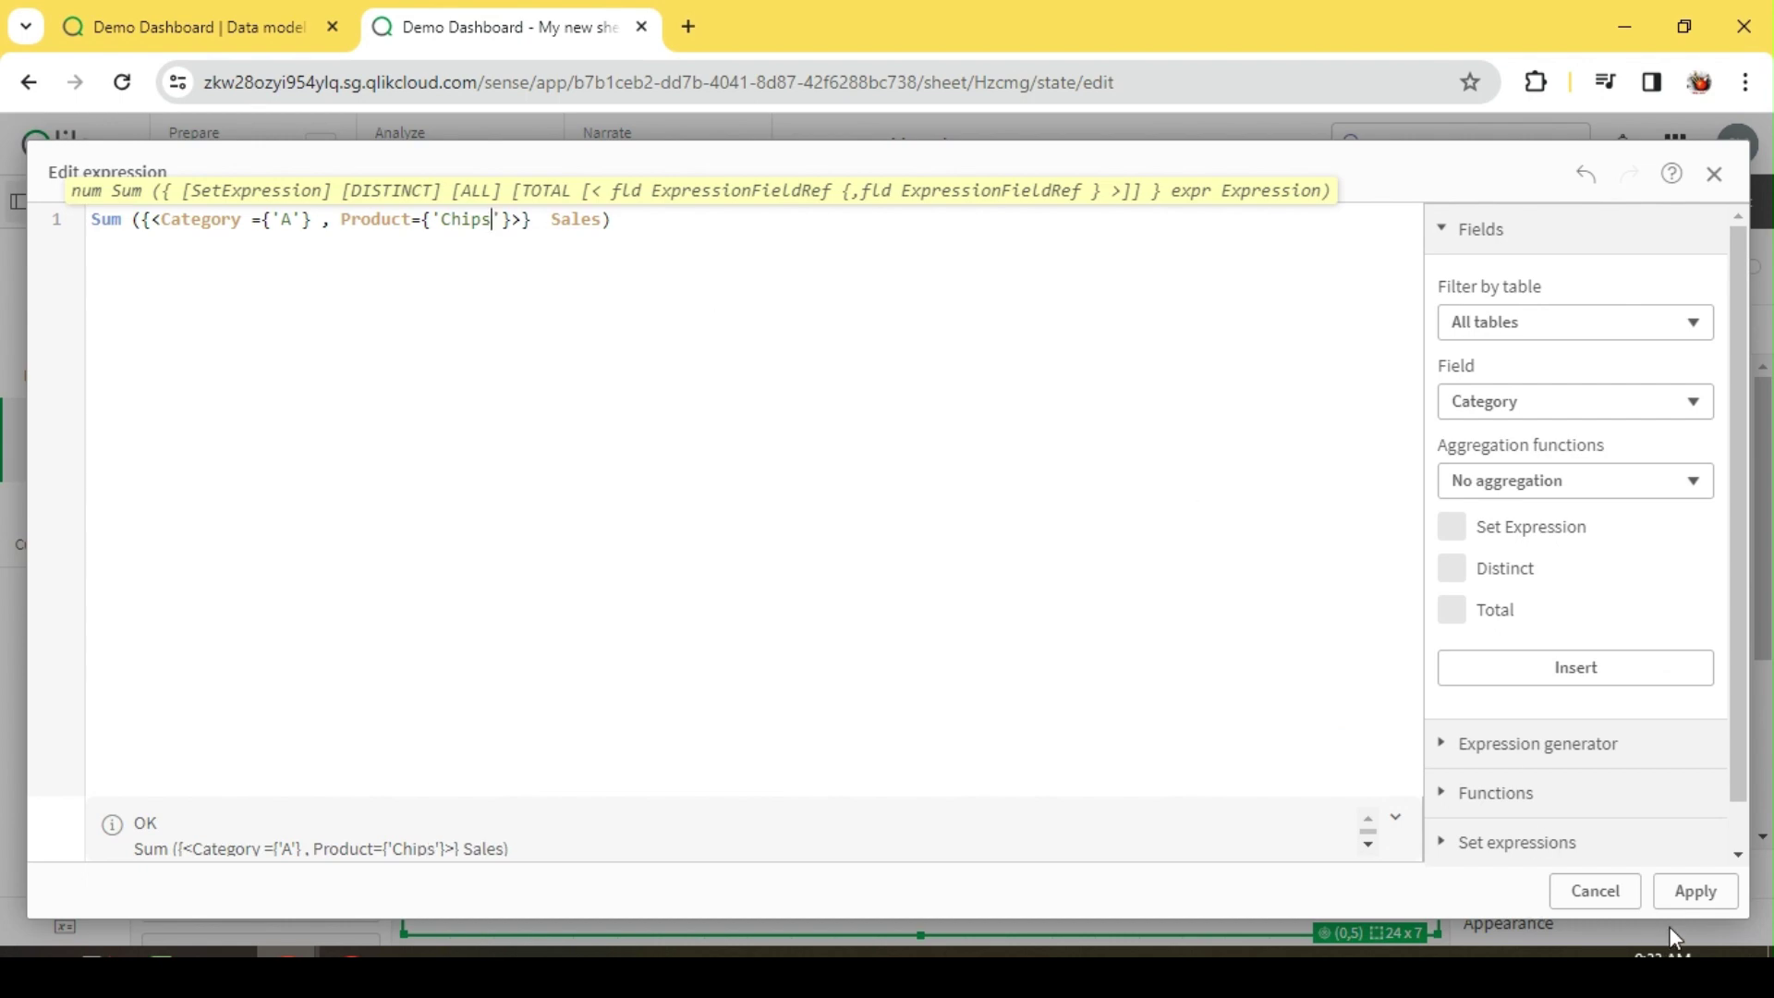
{"action": "left_click", "coordinate": [1696, 893]}
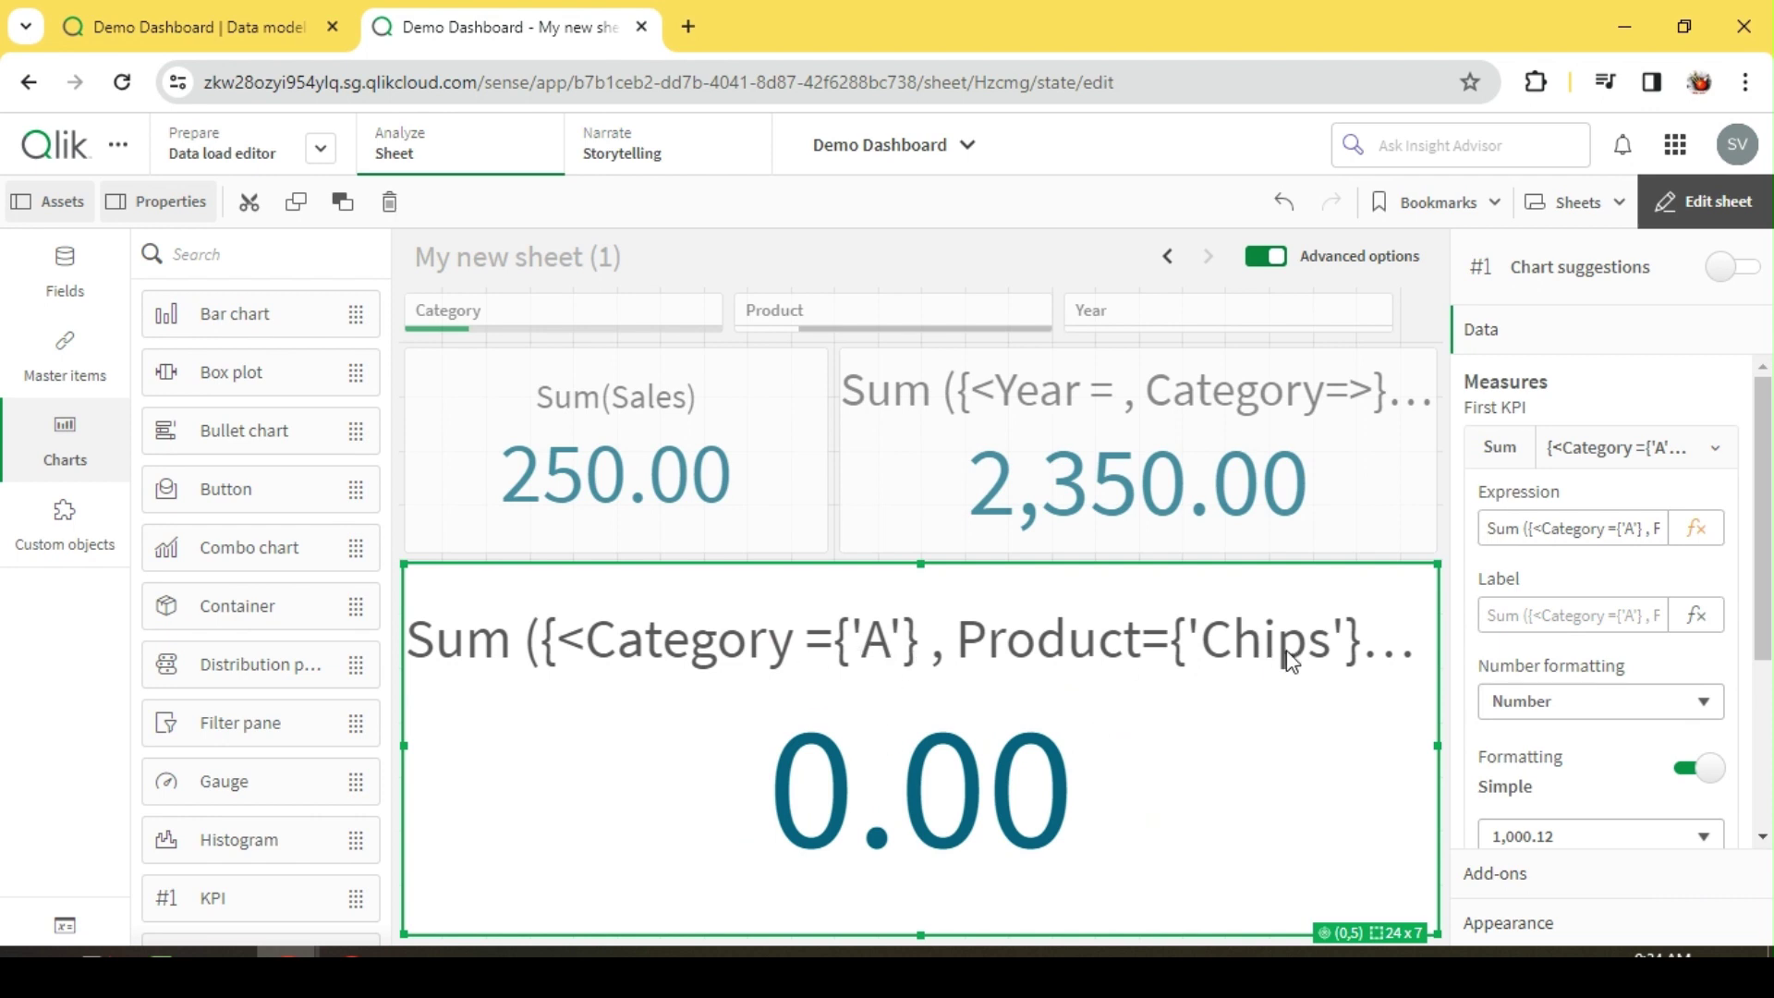
Rewrite the set as {<Category={'A'}> + <Product={'Chips'}>} in the expression editor
{"action": "left_click", "coordinate": [1696, 530]}
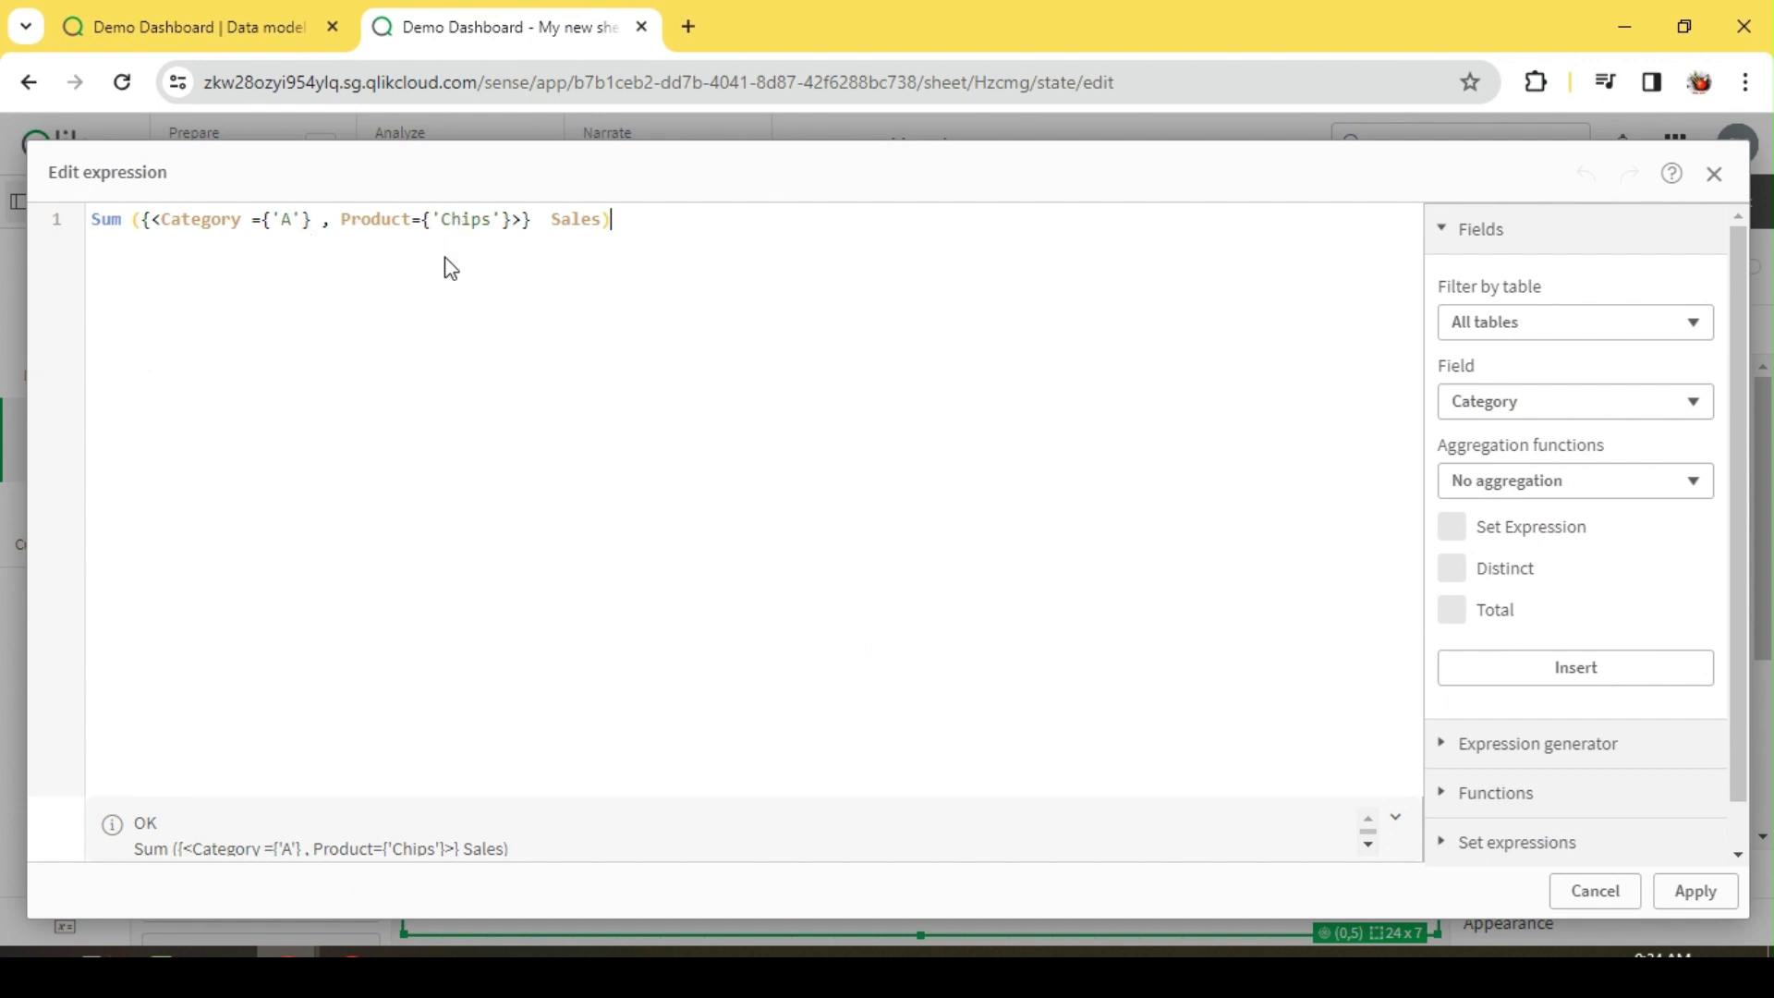
{"action": "left_click", "coordinate": [312, 219]}
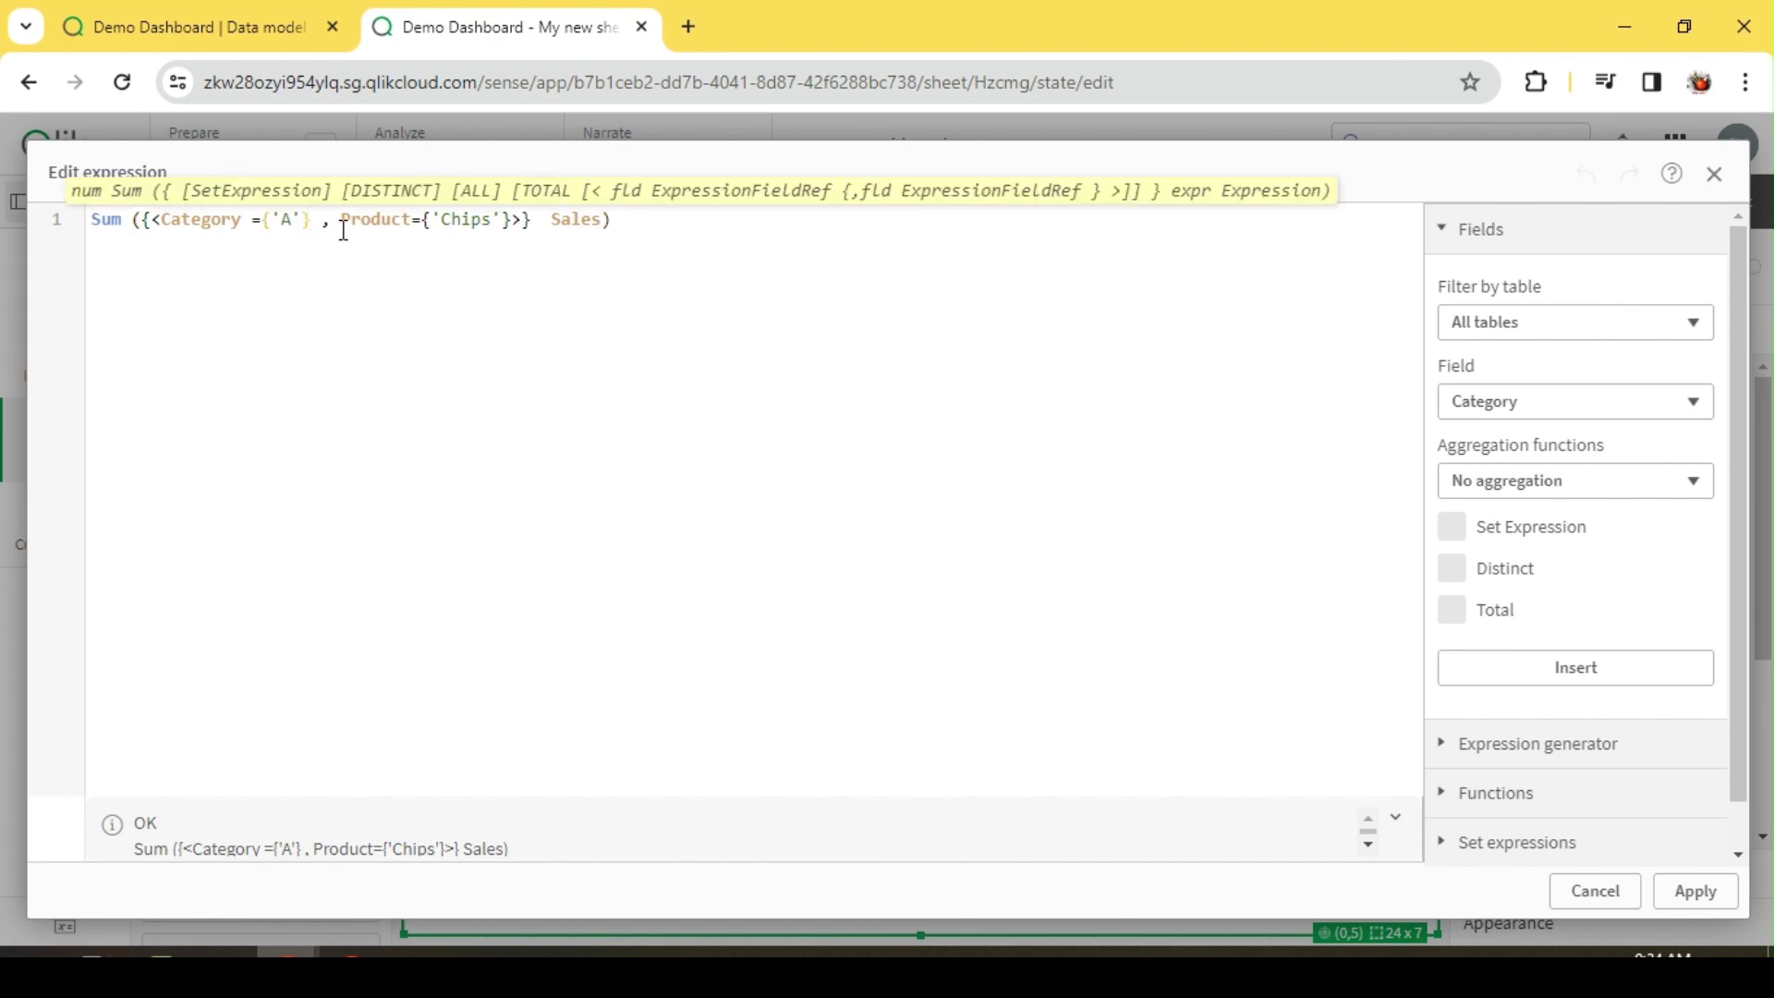
{"action": "type", "text": ">"}
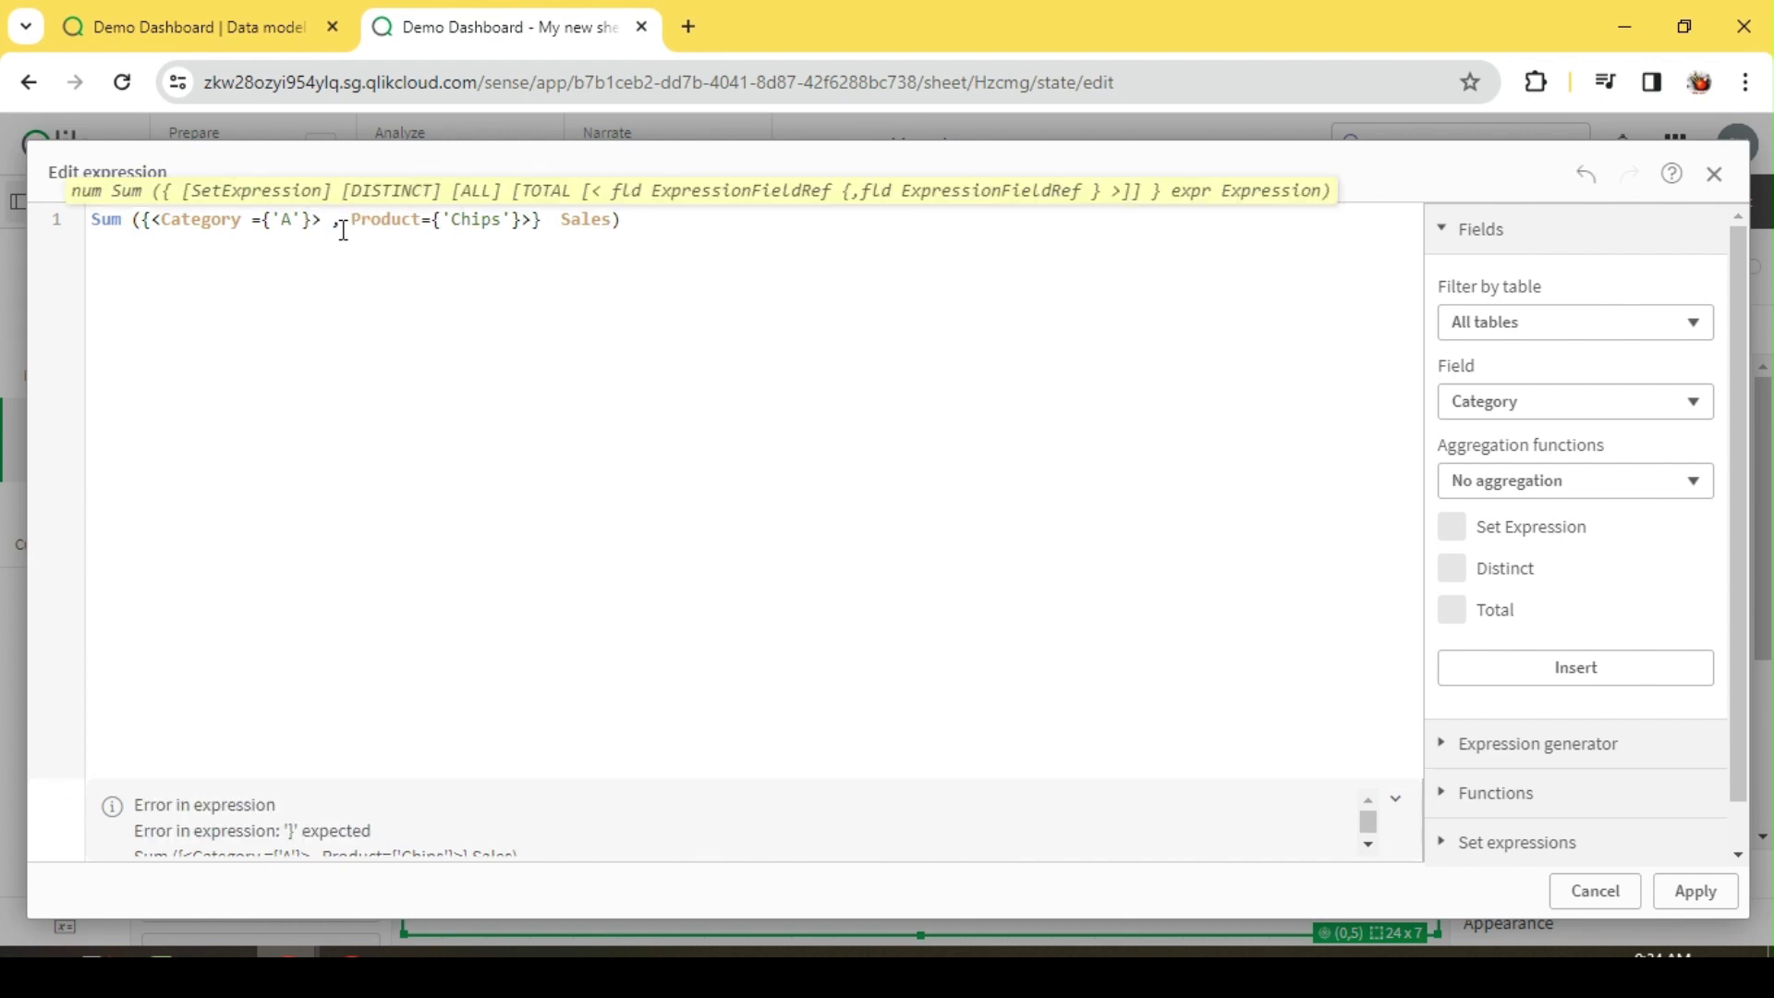
{"action": "left_click", "coordinate": [343, 222]}
{"action": "type", "text": "<"}
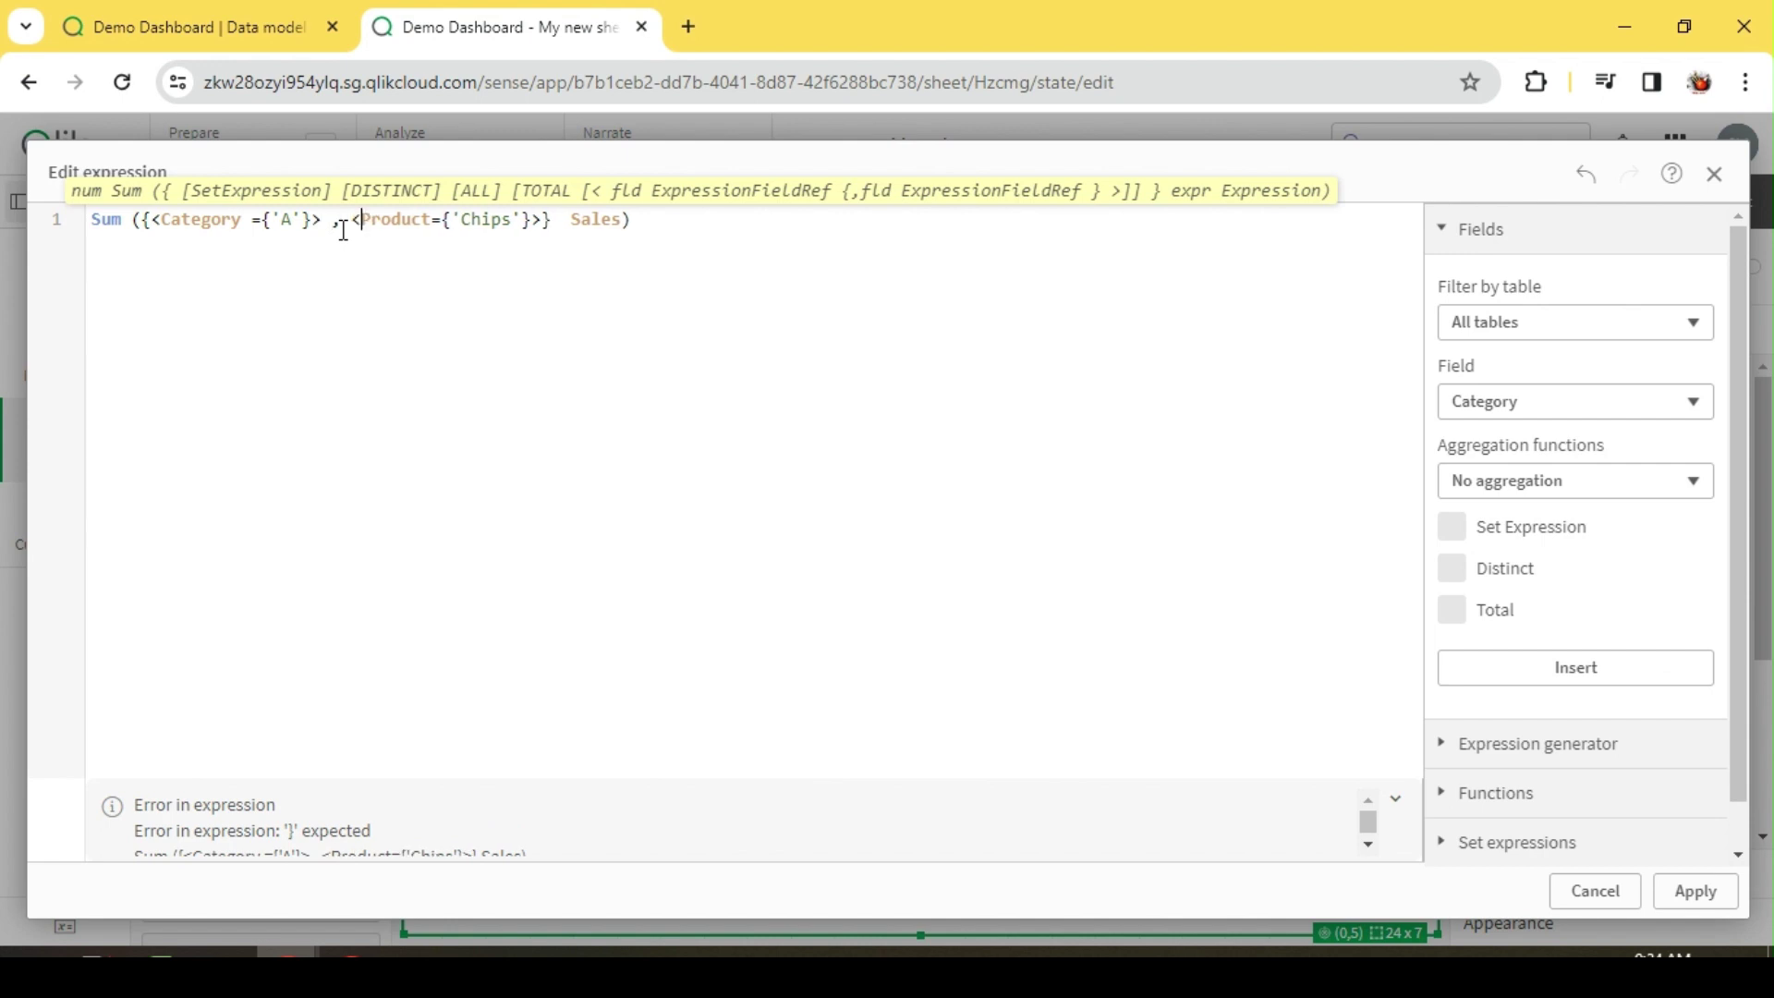
{"action": "key", "text": "BackSpace"}
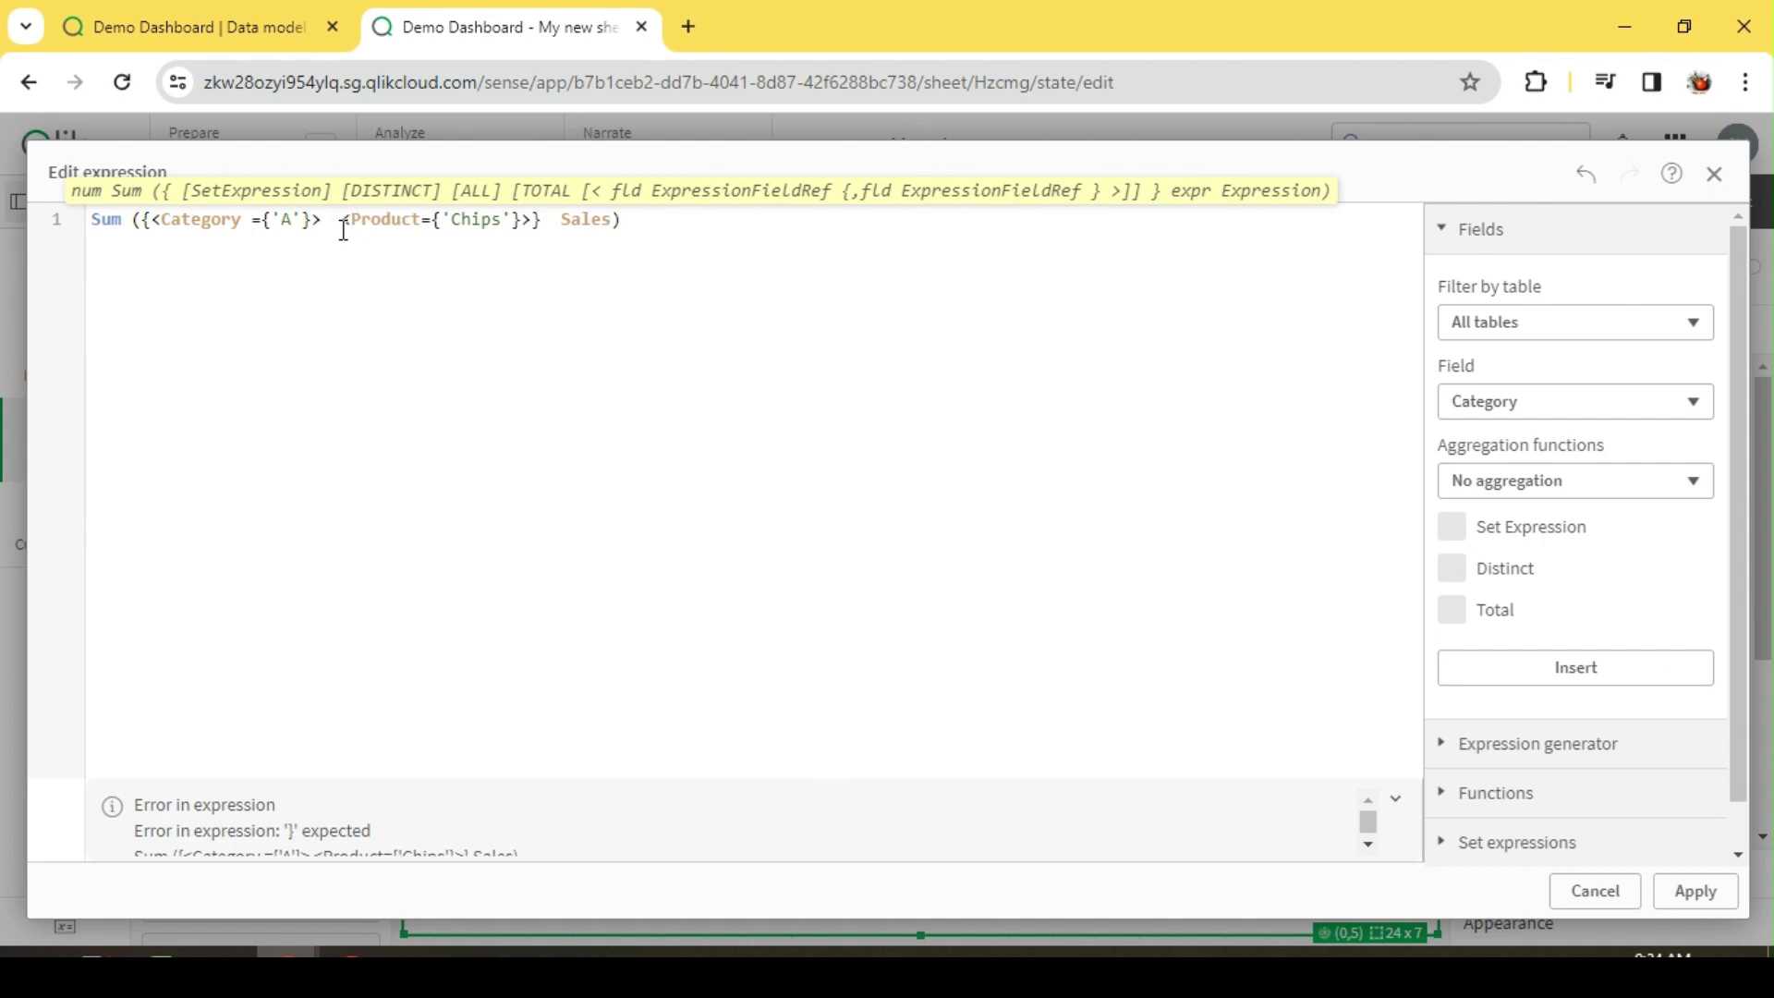
{"action": "type", "text": "+"}
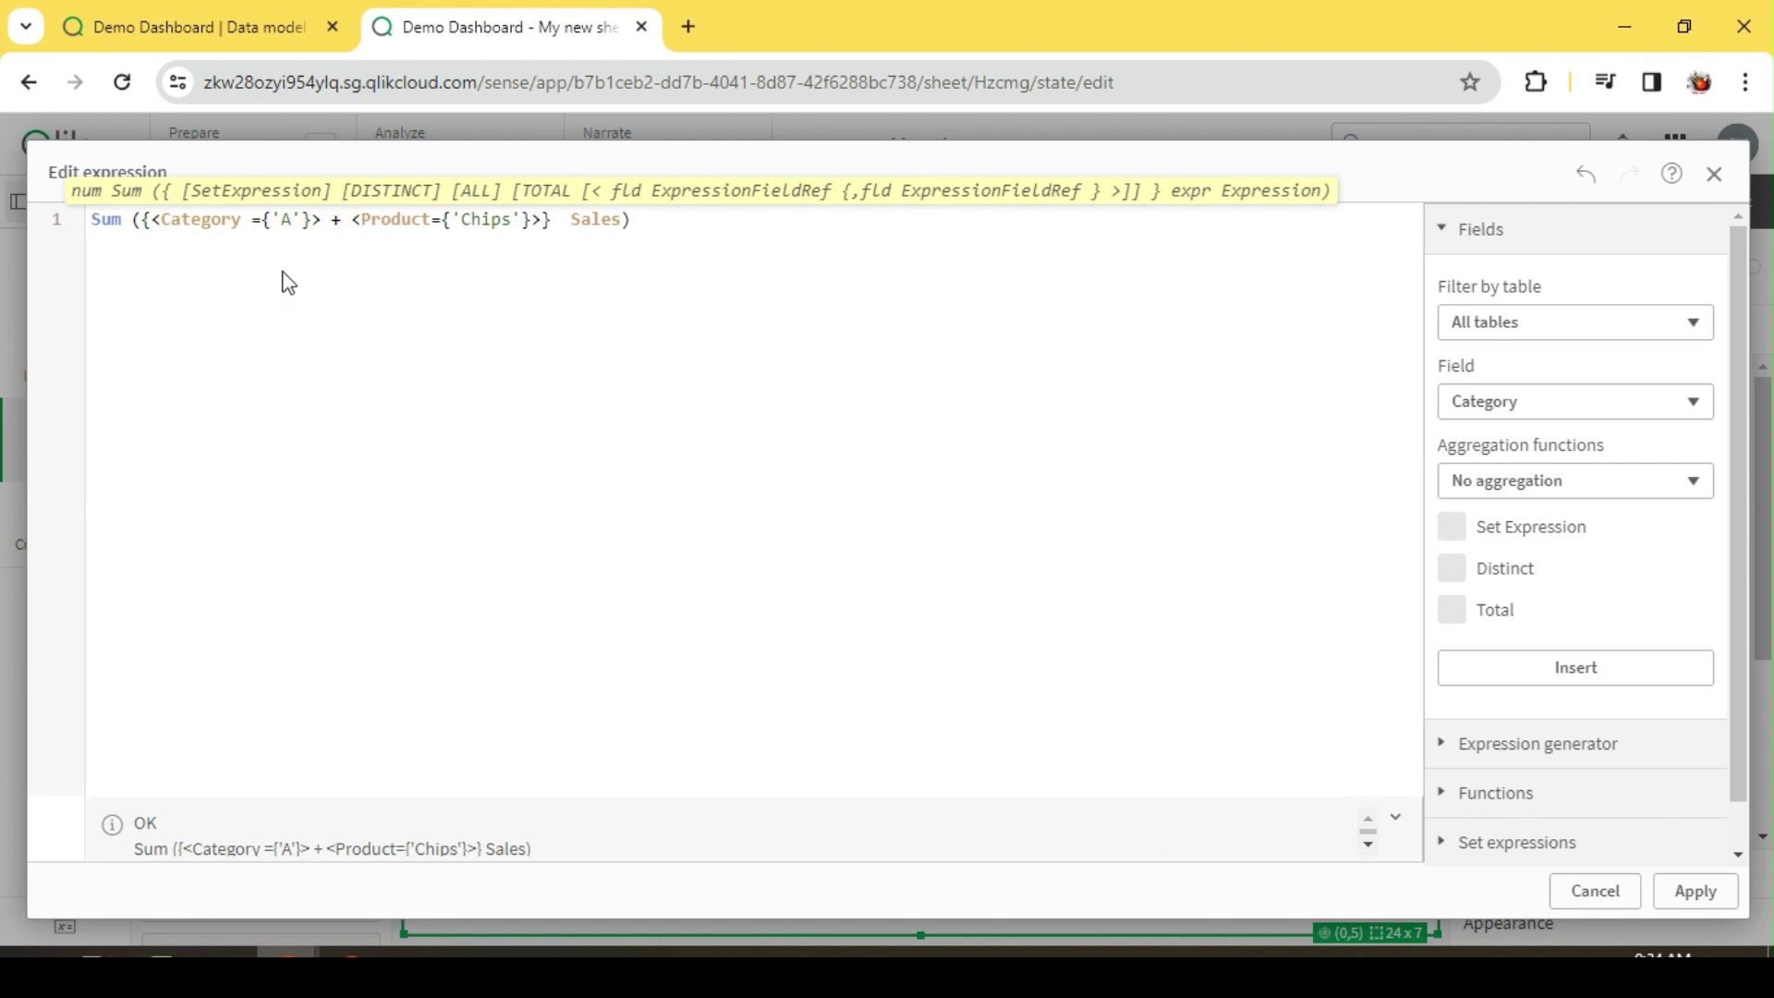
Highlight the Category A and Product Chips sets, then apply the union expression
{"action": "left_click_drag", "start_coordinate": [323, 222], "coordinate": [156, 213]}
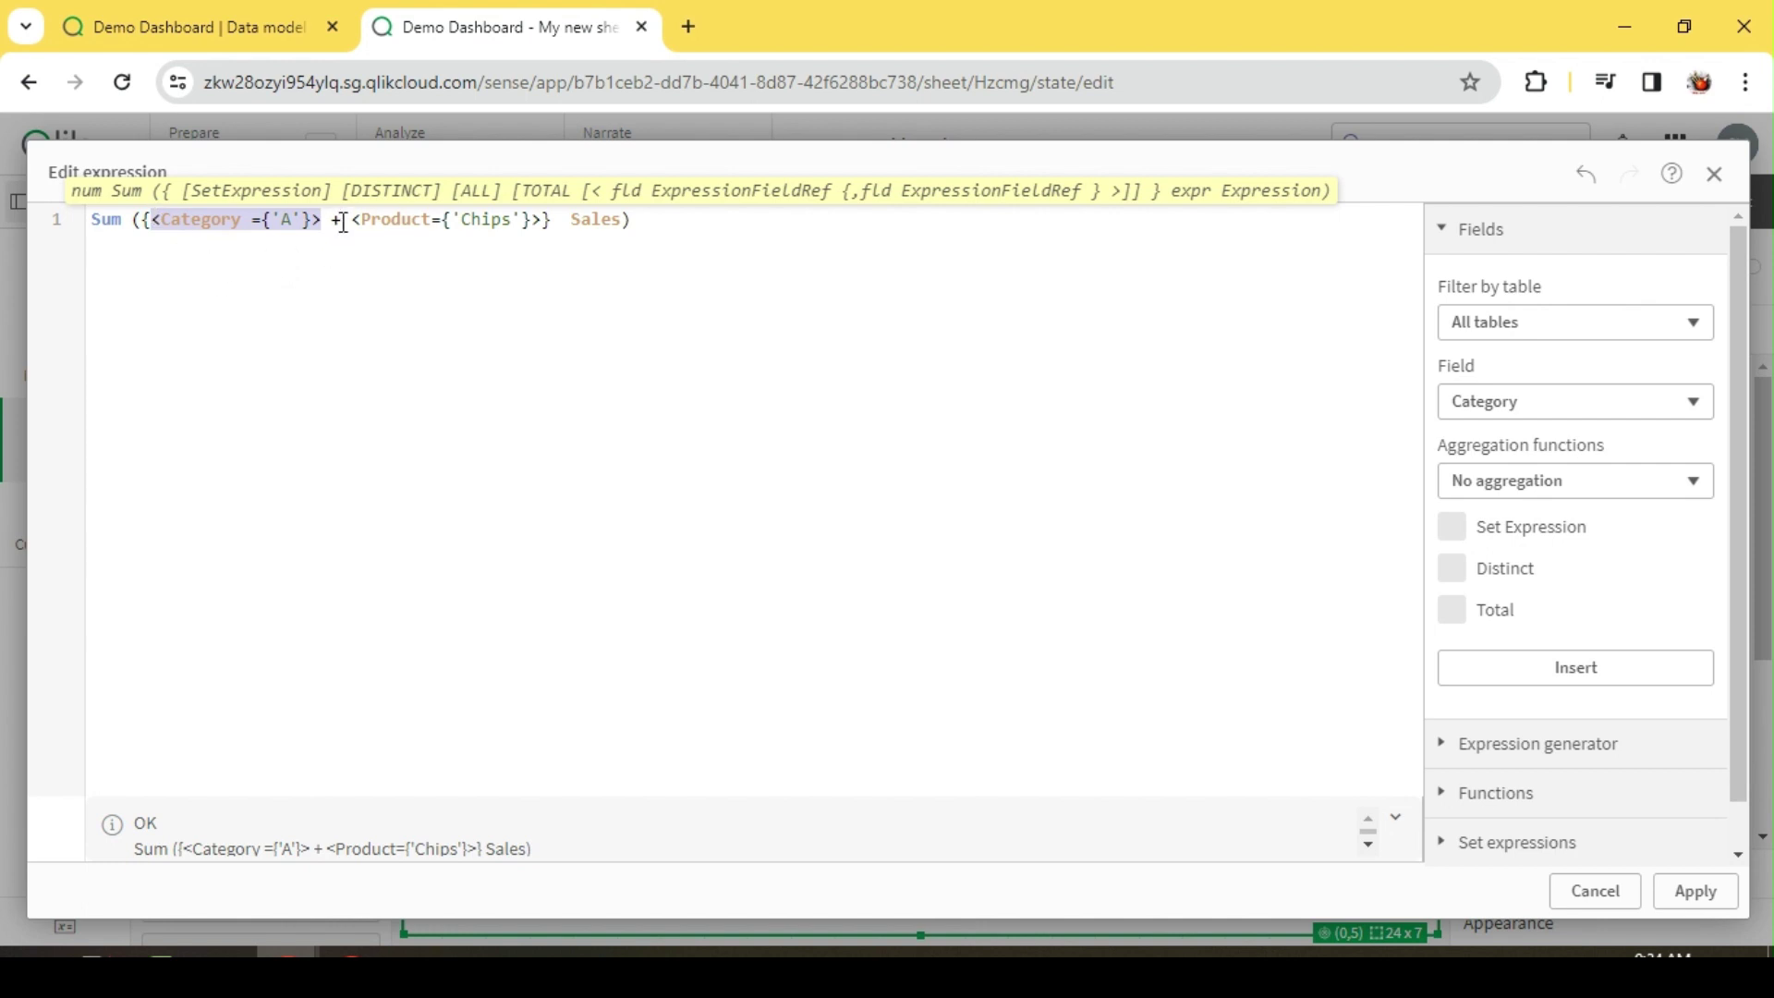
{"action": "left_click_drag", "start_coordinate": [341, 221], "coordinate": [527, 219]}
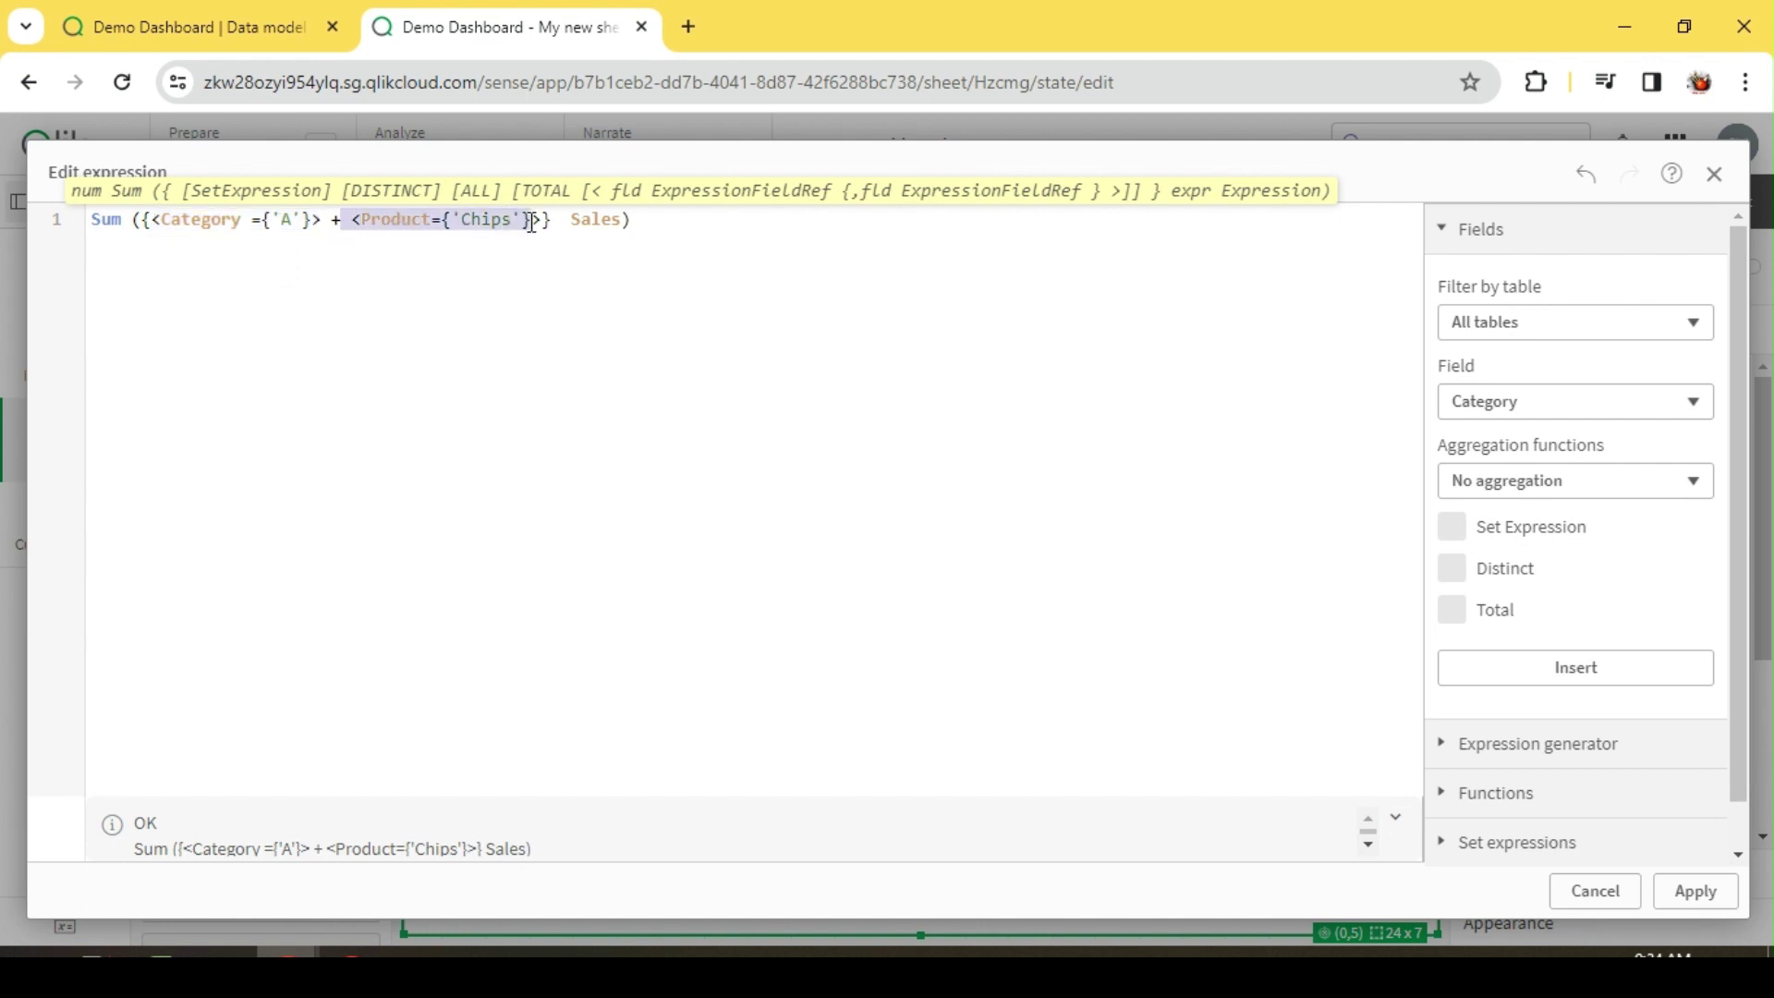
{"action": "left_click", "coordinate": [528, 268]}
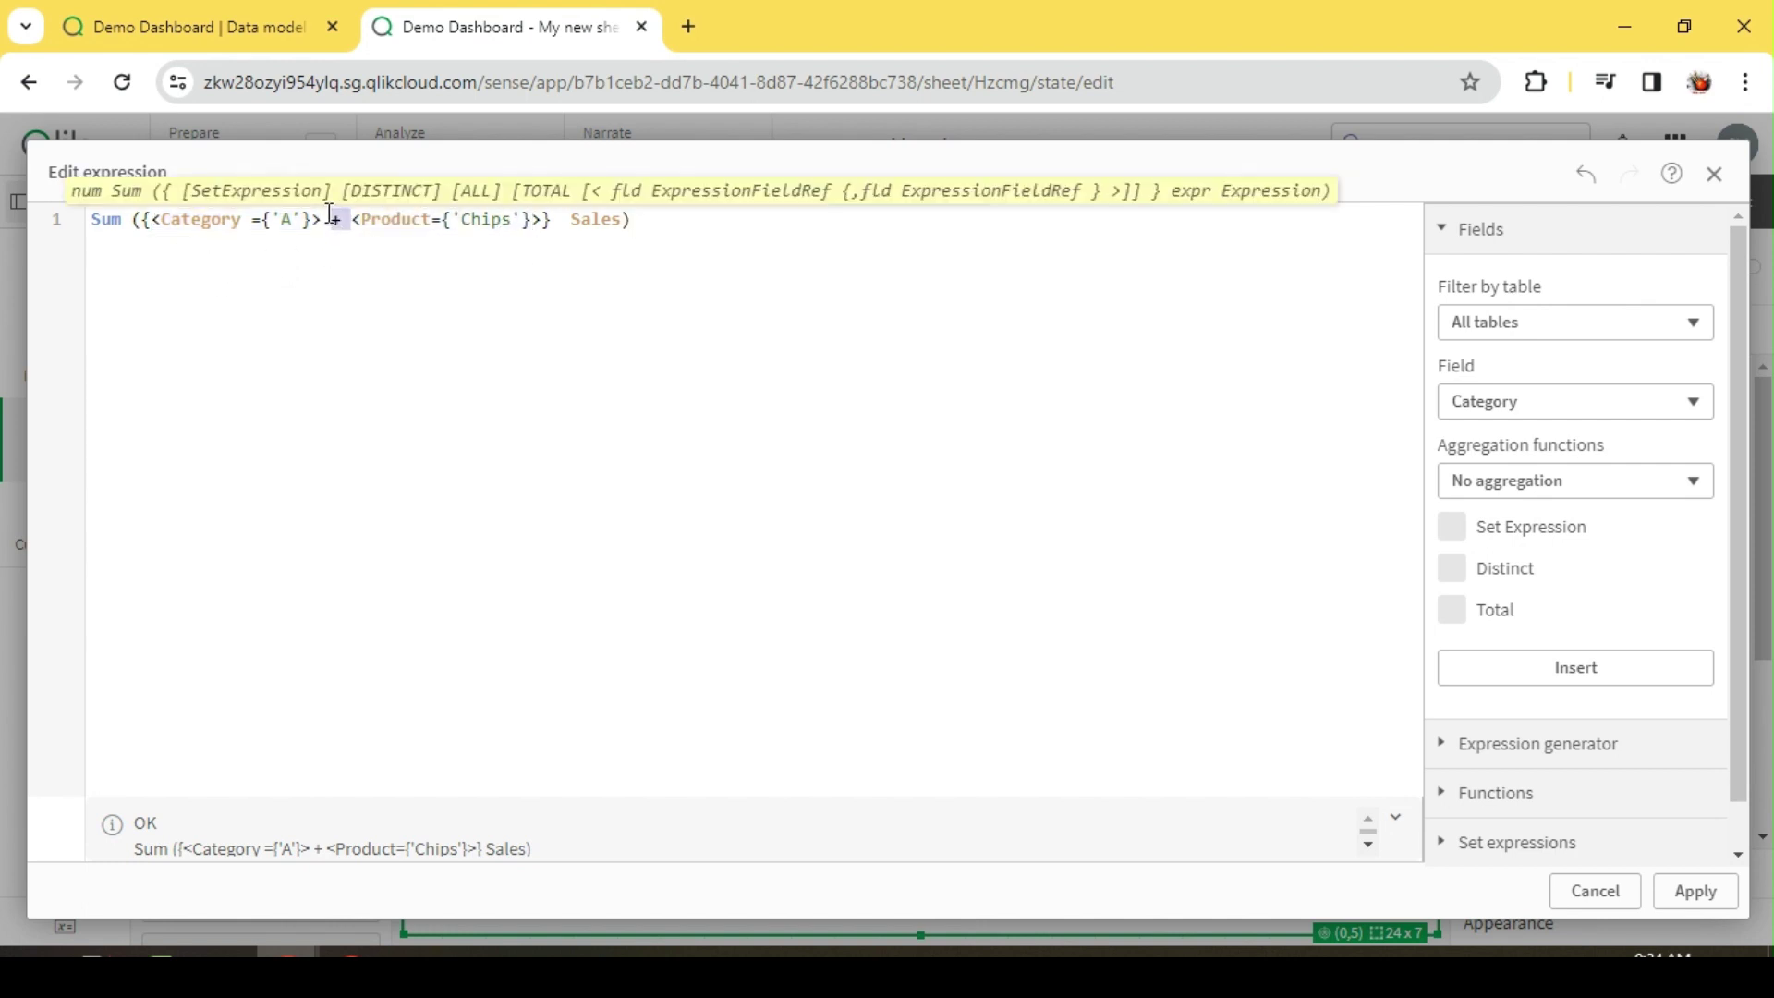
{"action": "left_click", "coordinate": [347, 256]}
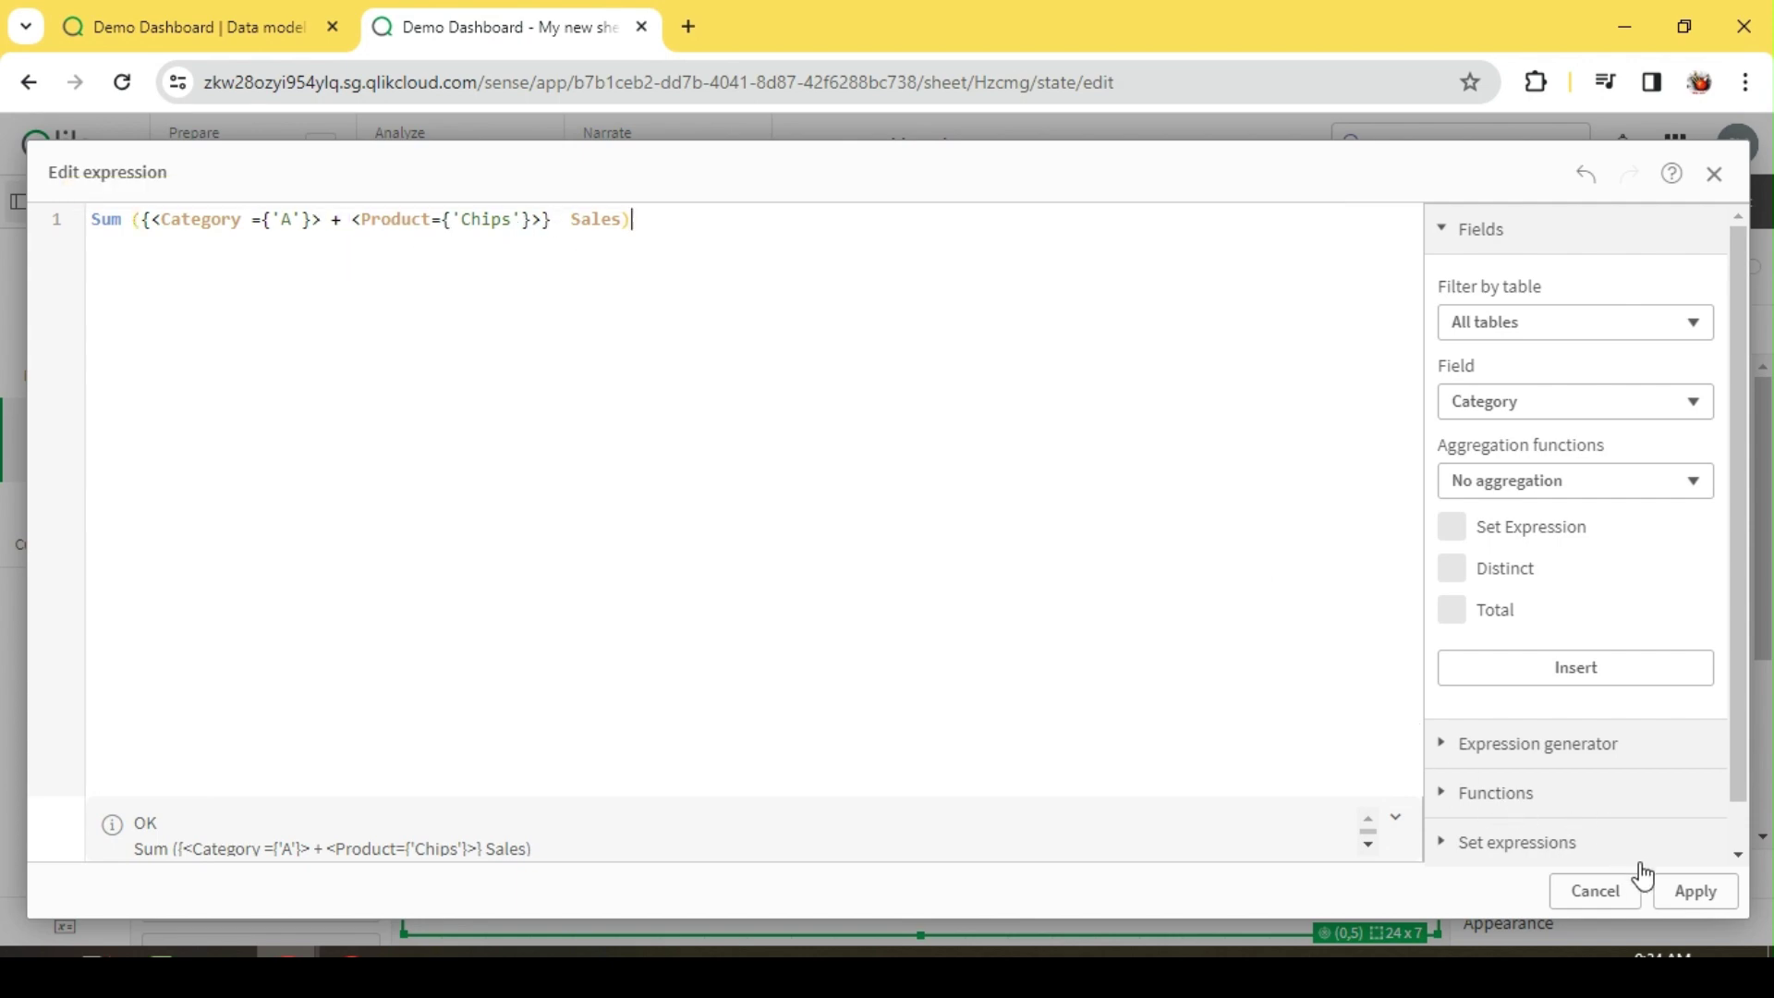
{"action": "left_click", "coordinate": [1694, 892]}
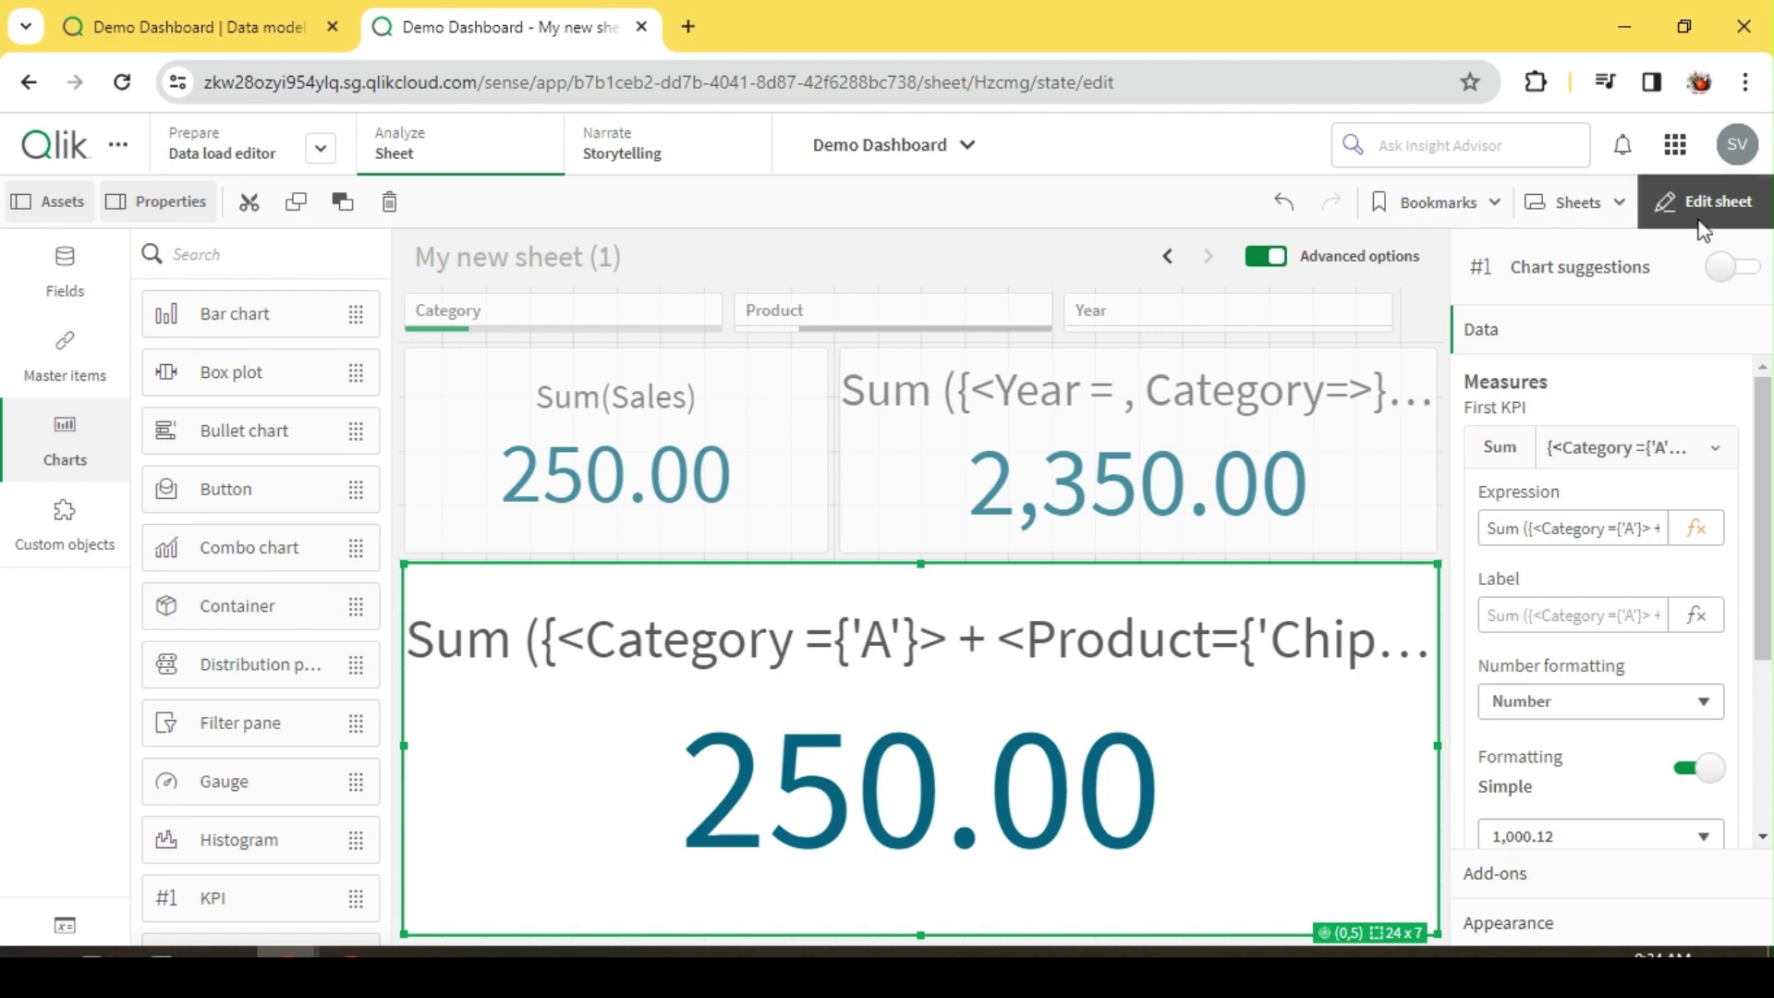
In analysis view, clear Category A, then select and clear Category A again
{"action": "left_click", "coordinate": [1705, 202]}
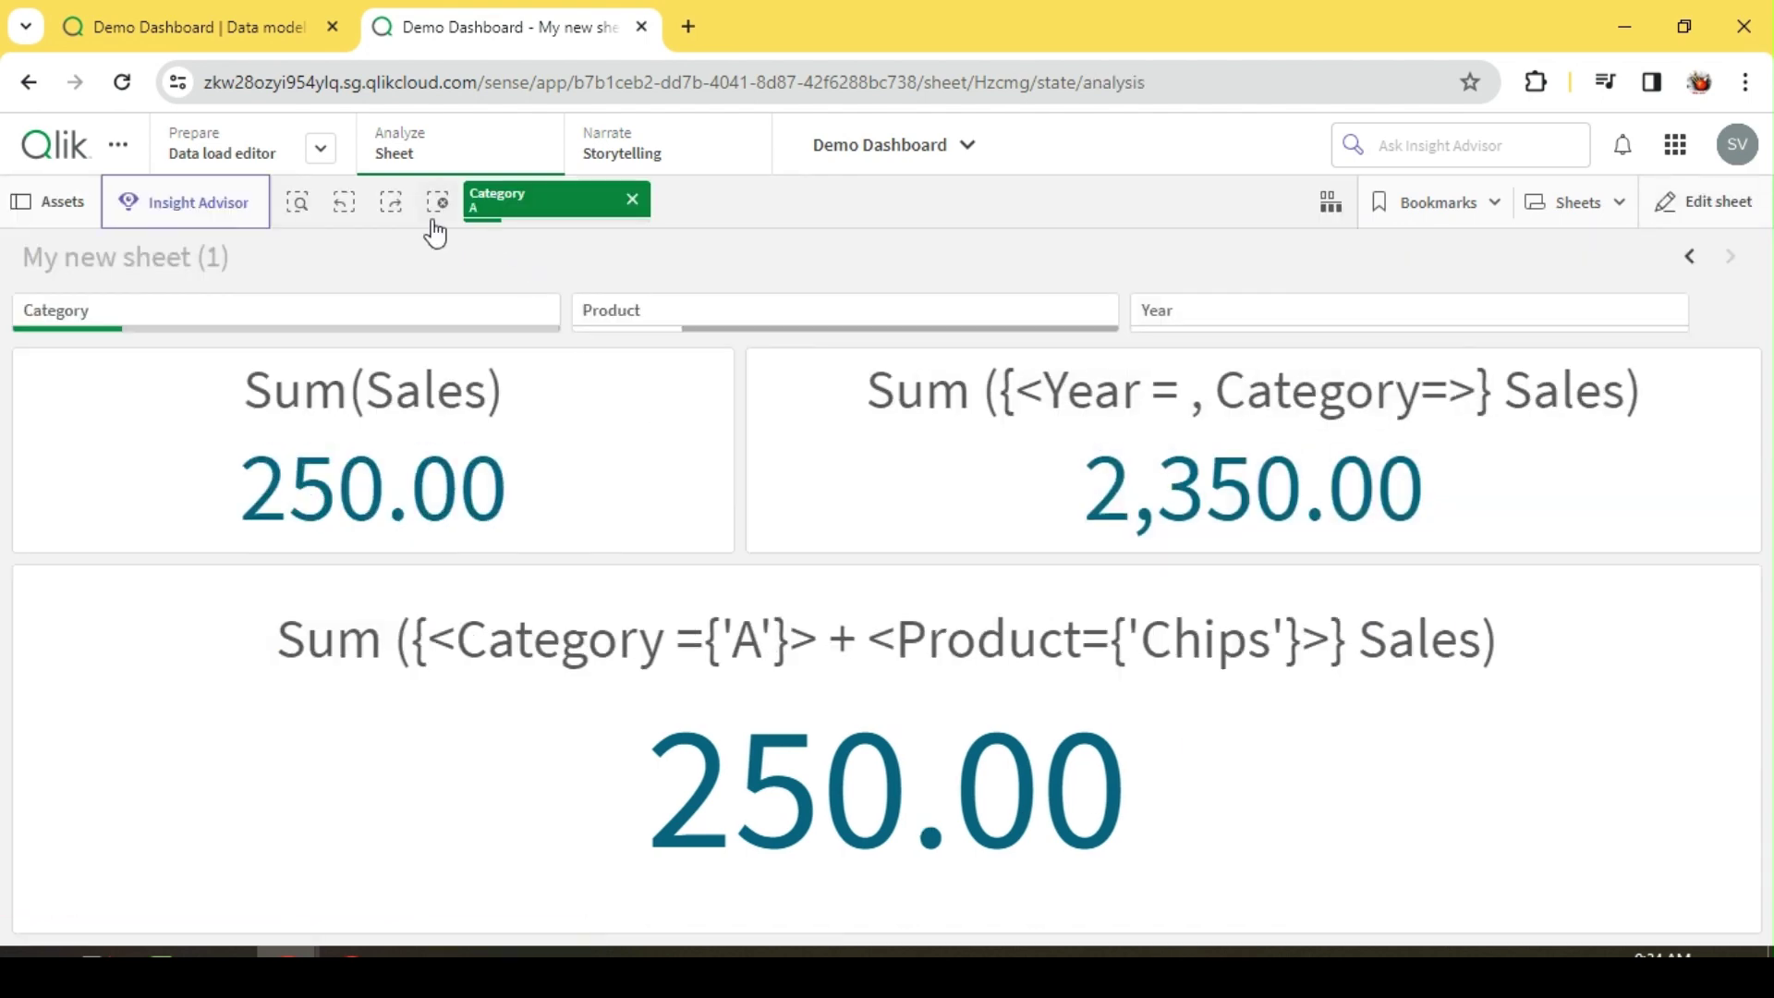
{"action": "left_click", "coordinate": [634, 202]}
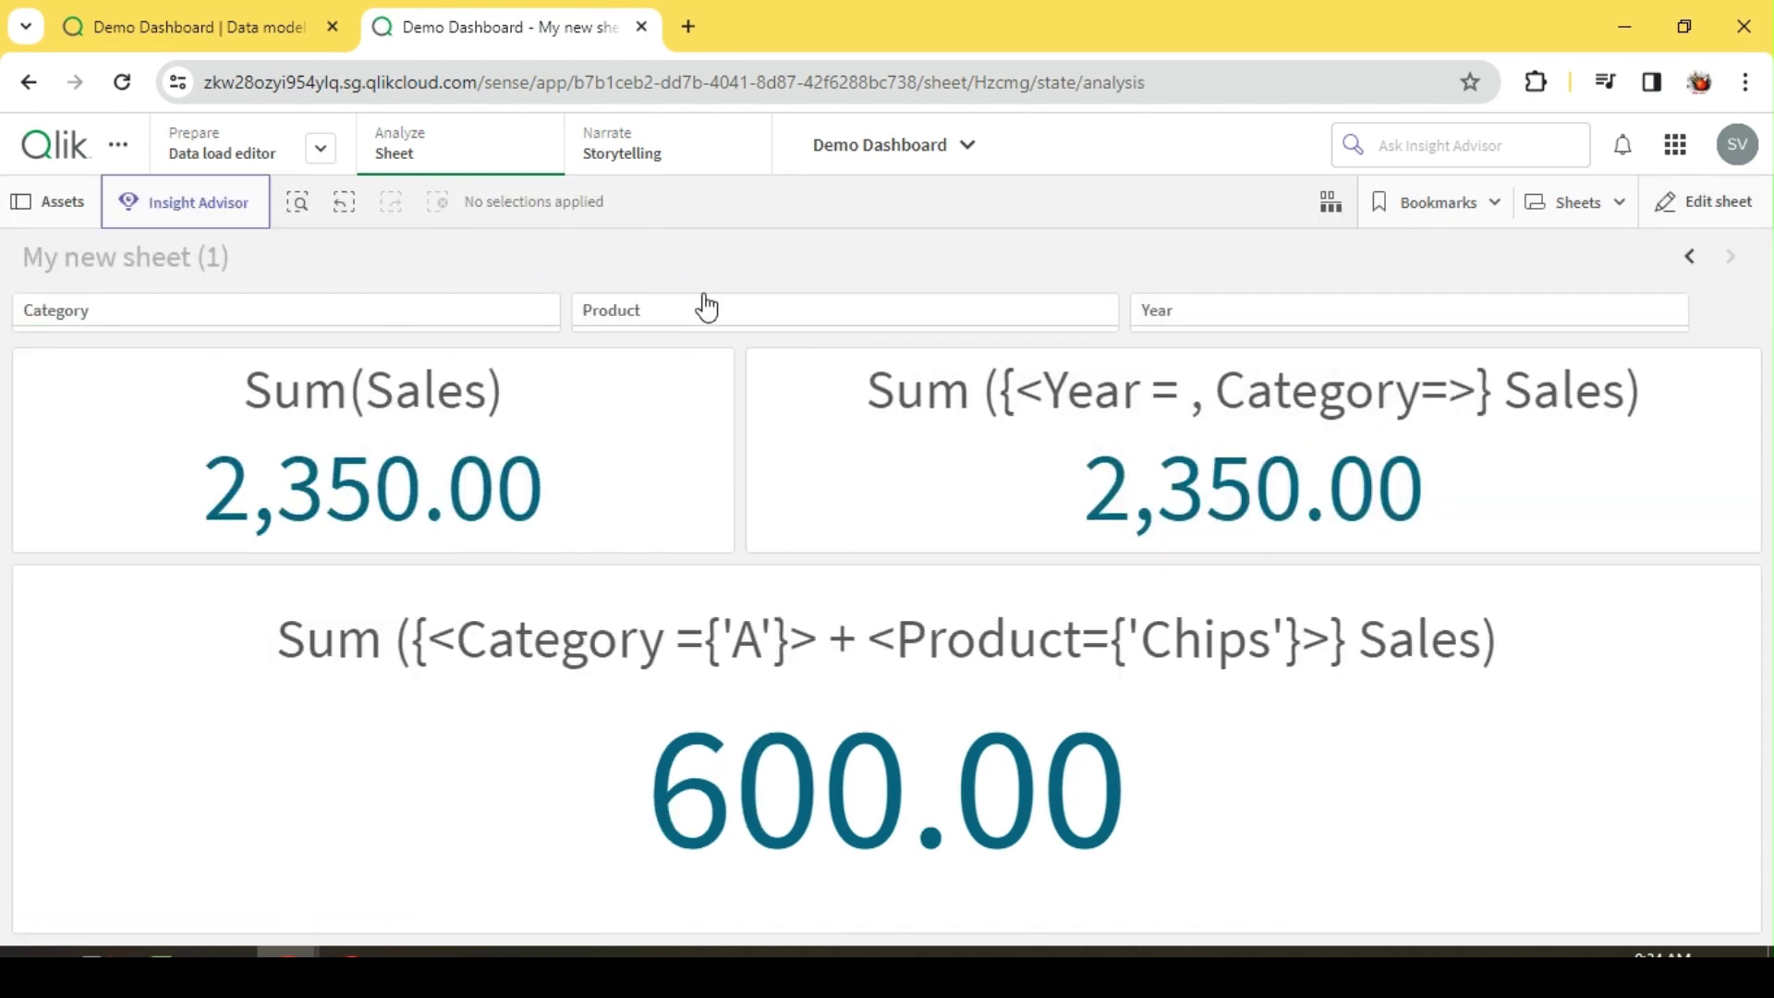
{"action": "left_click", "coordinate": [710, 310]}
{"action": "left_click", "coordinate": [790, 273]}
{"action": "left_click", "coordinate": [230, 312]}
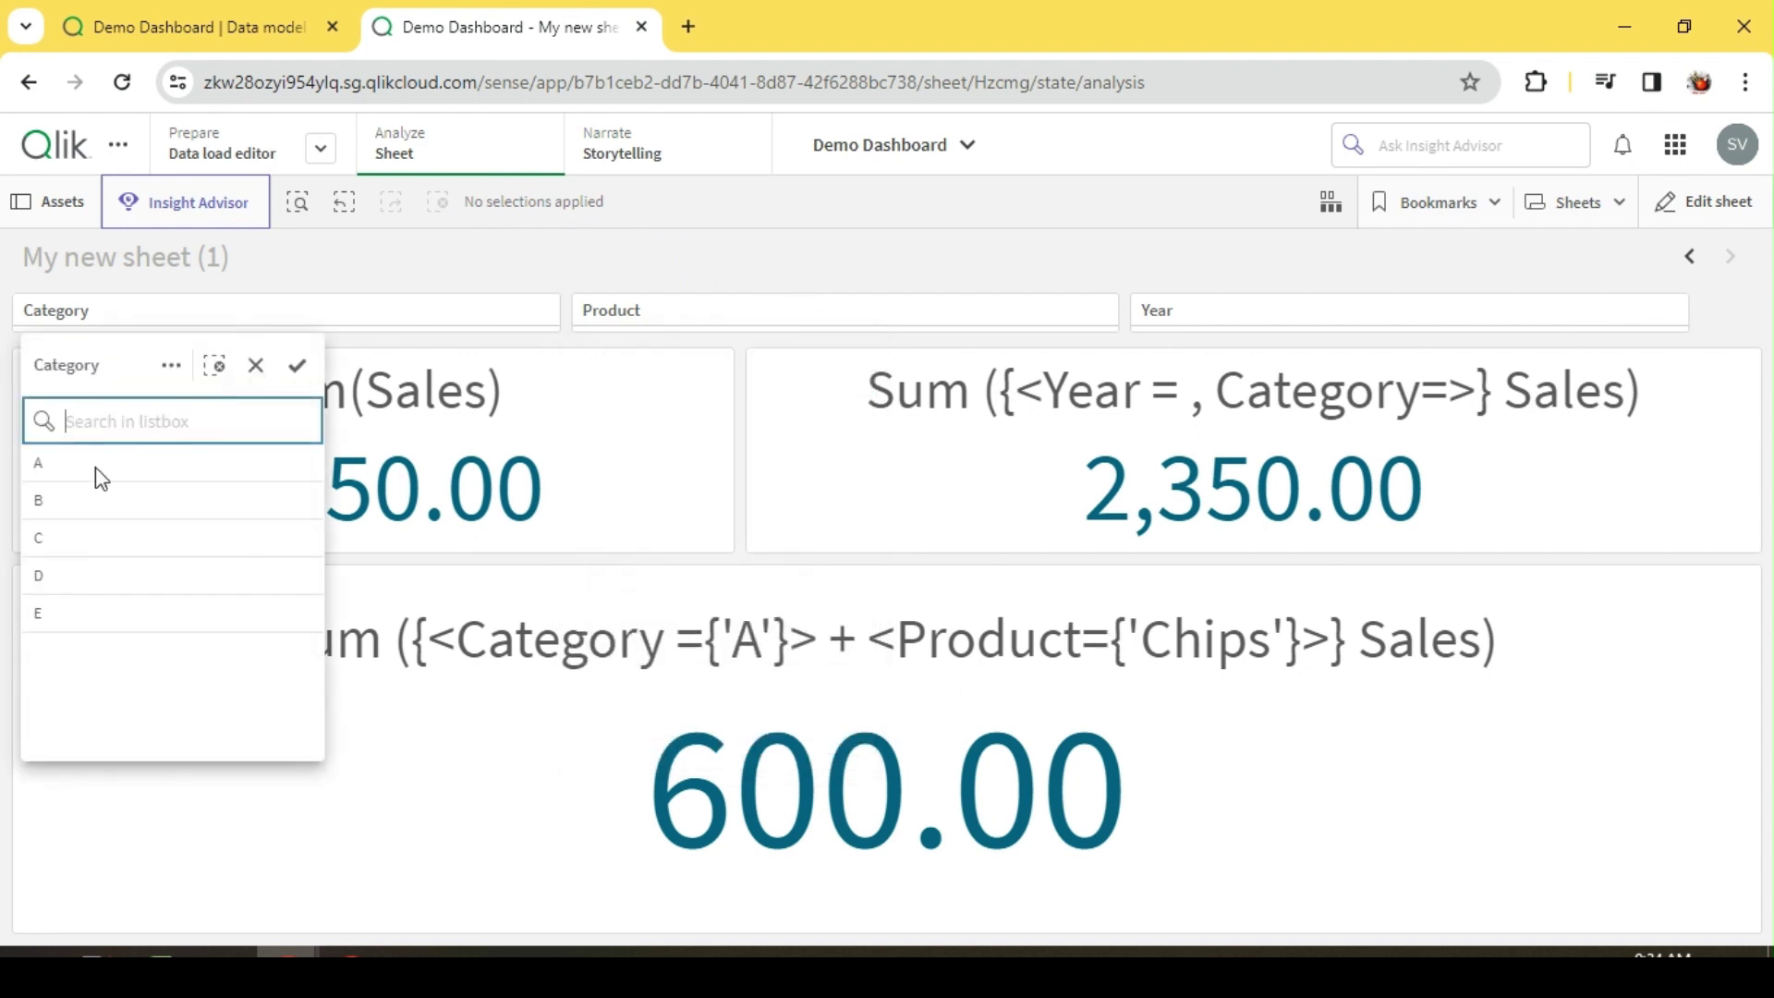
{"action": "left_click", "coordinate": [96, 469]}
{"action": "left_click", "coordinate": [729, 251]}
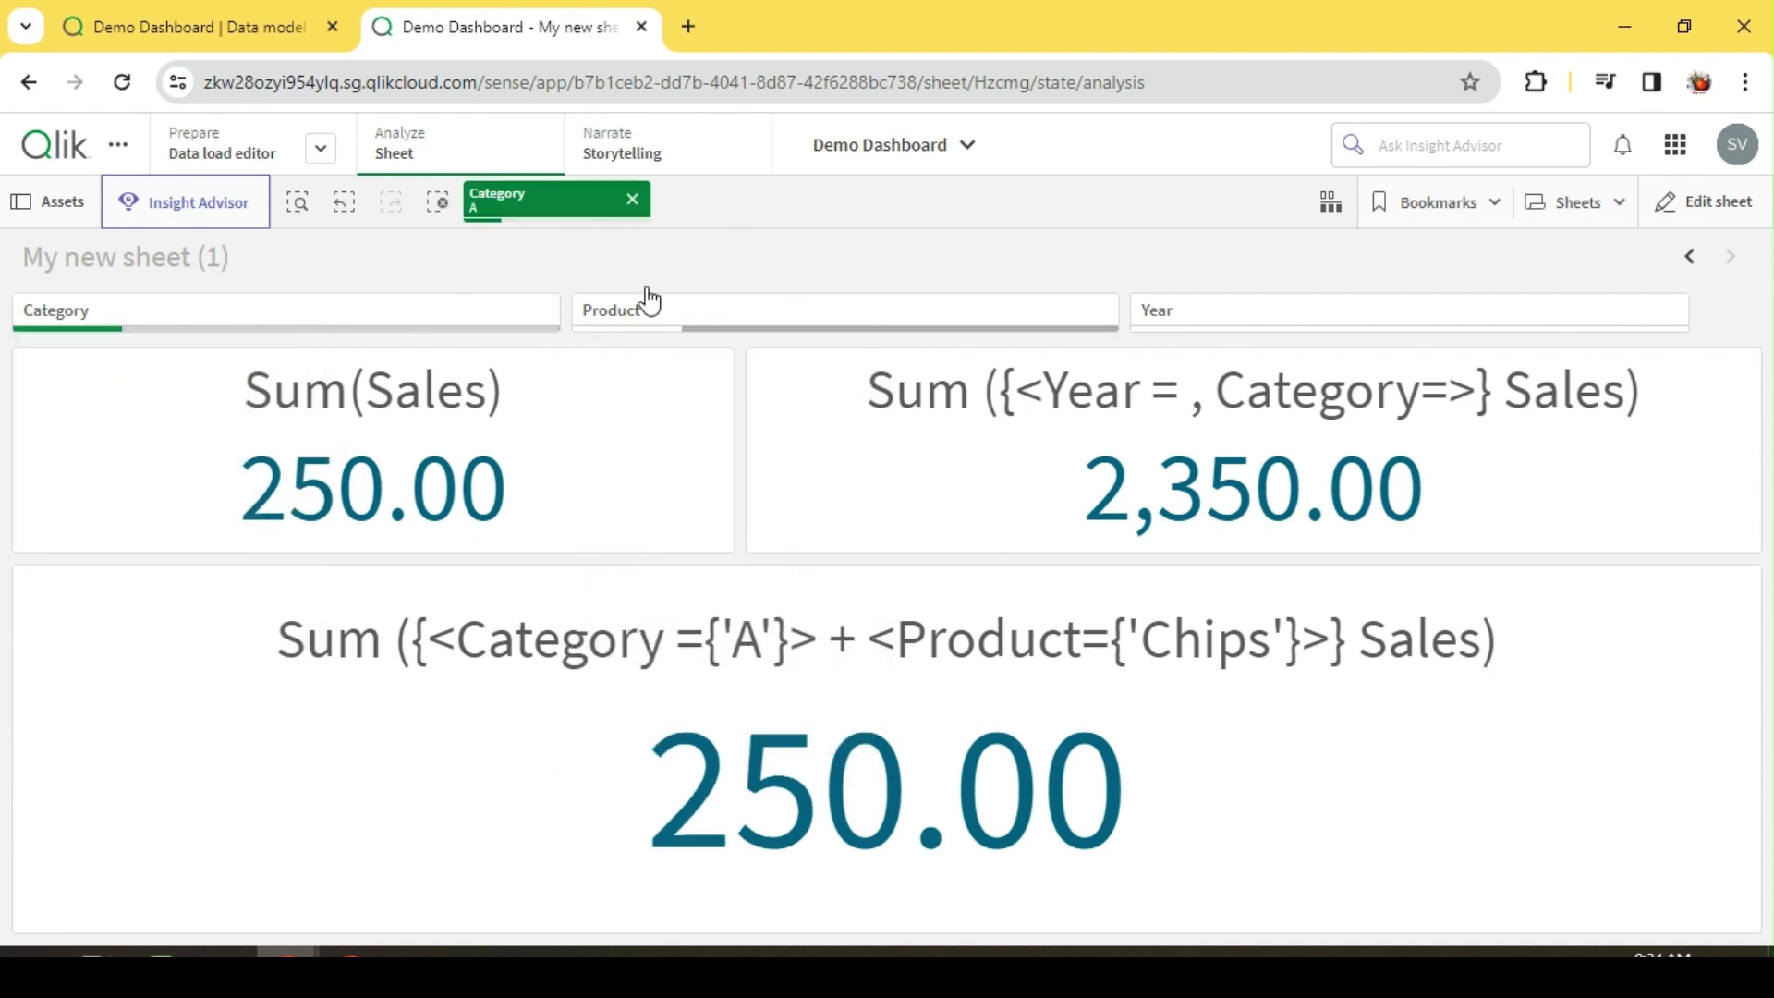
{"action": "left_click", "coordinate": [632, 200]}
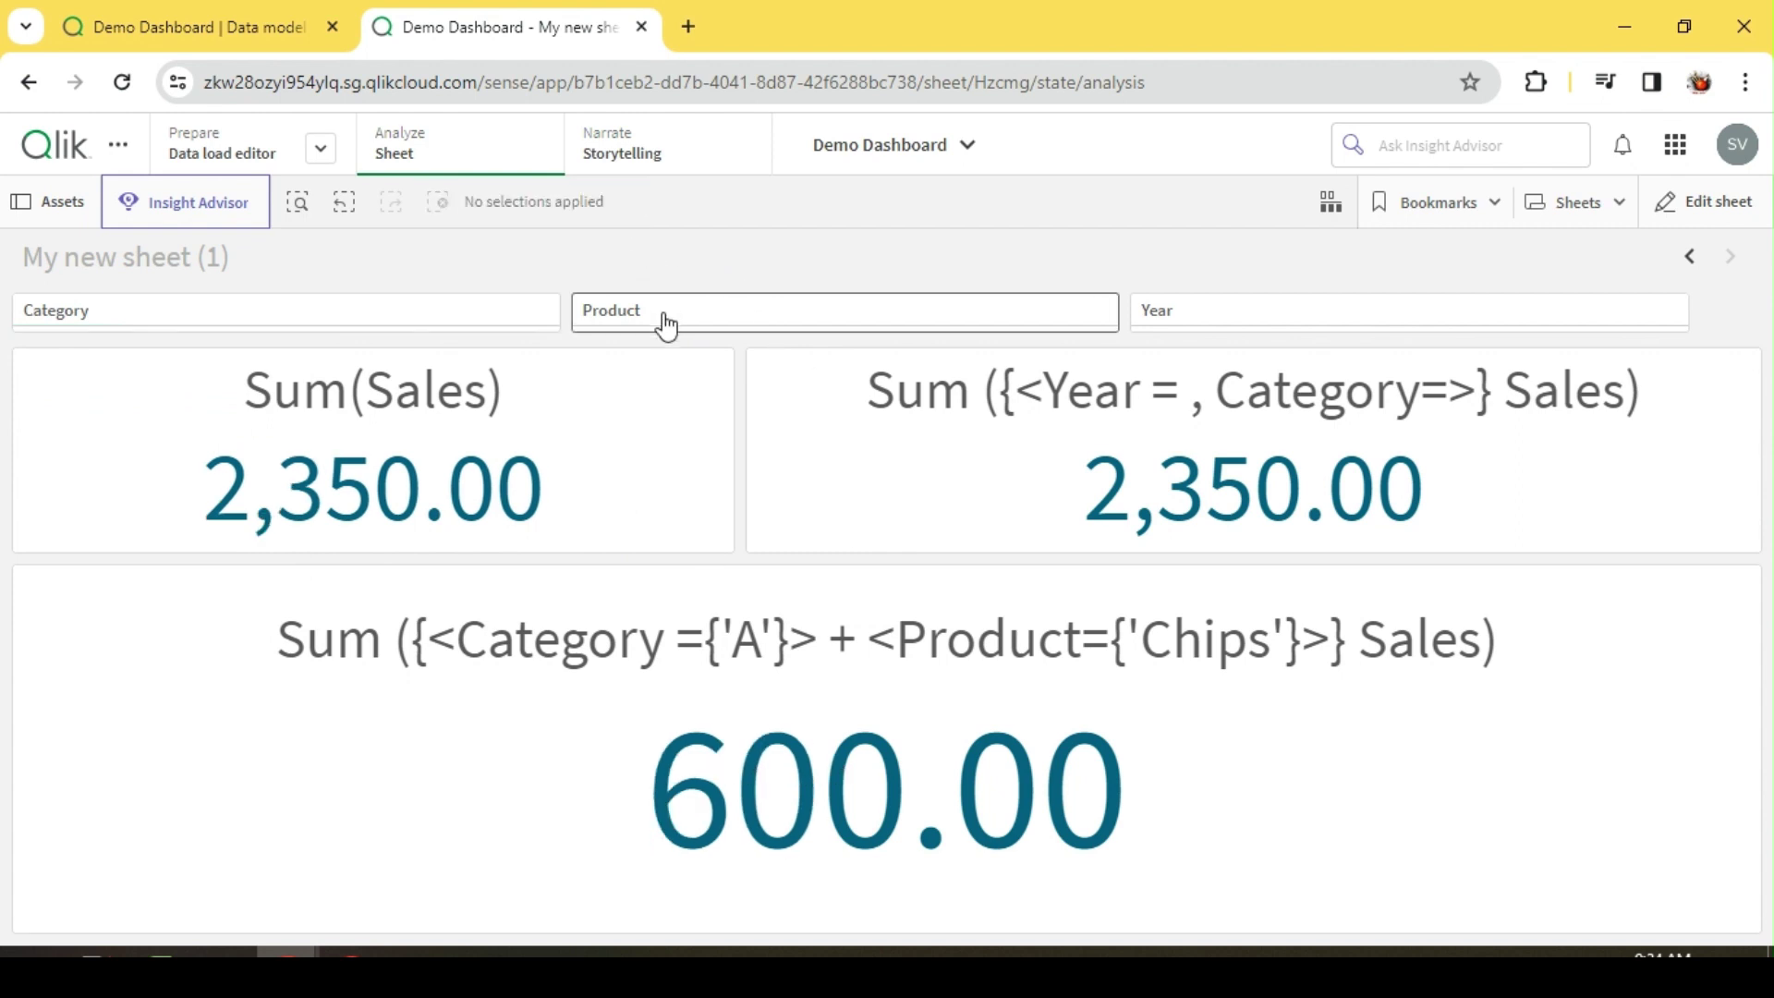
Select and clear Product Chips, then Category A, and return to sheet editing
{"action": "left_click", "coordinate": [665, 319]}
{"action": "left_click", "coordinate": [621, 501]}
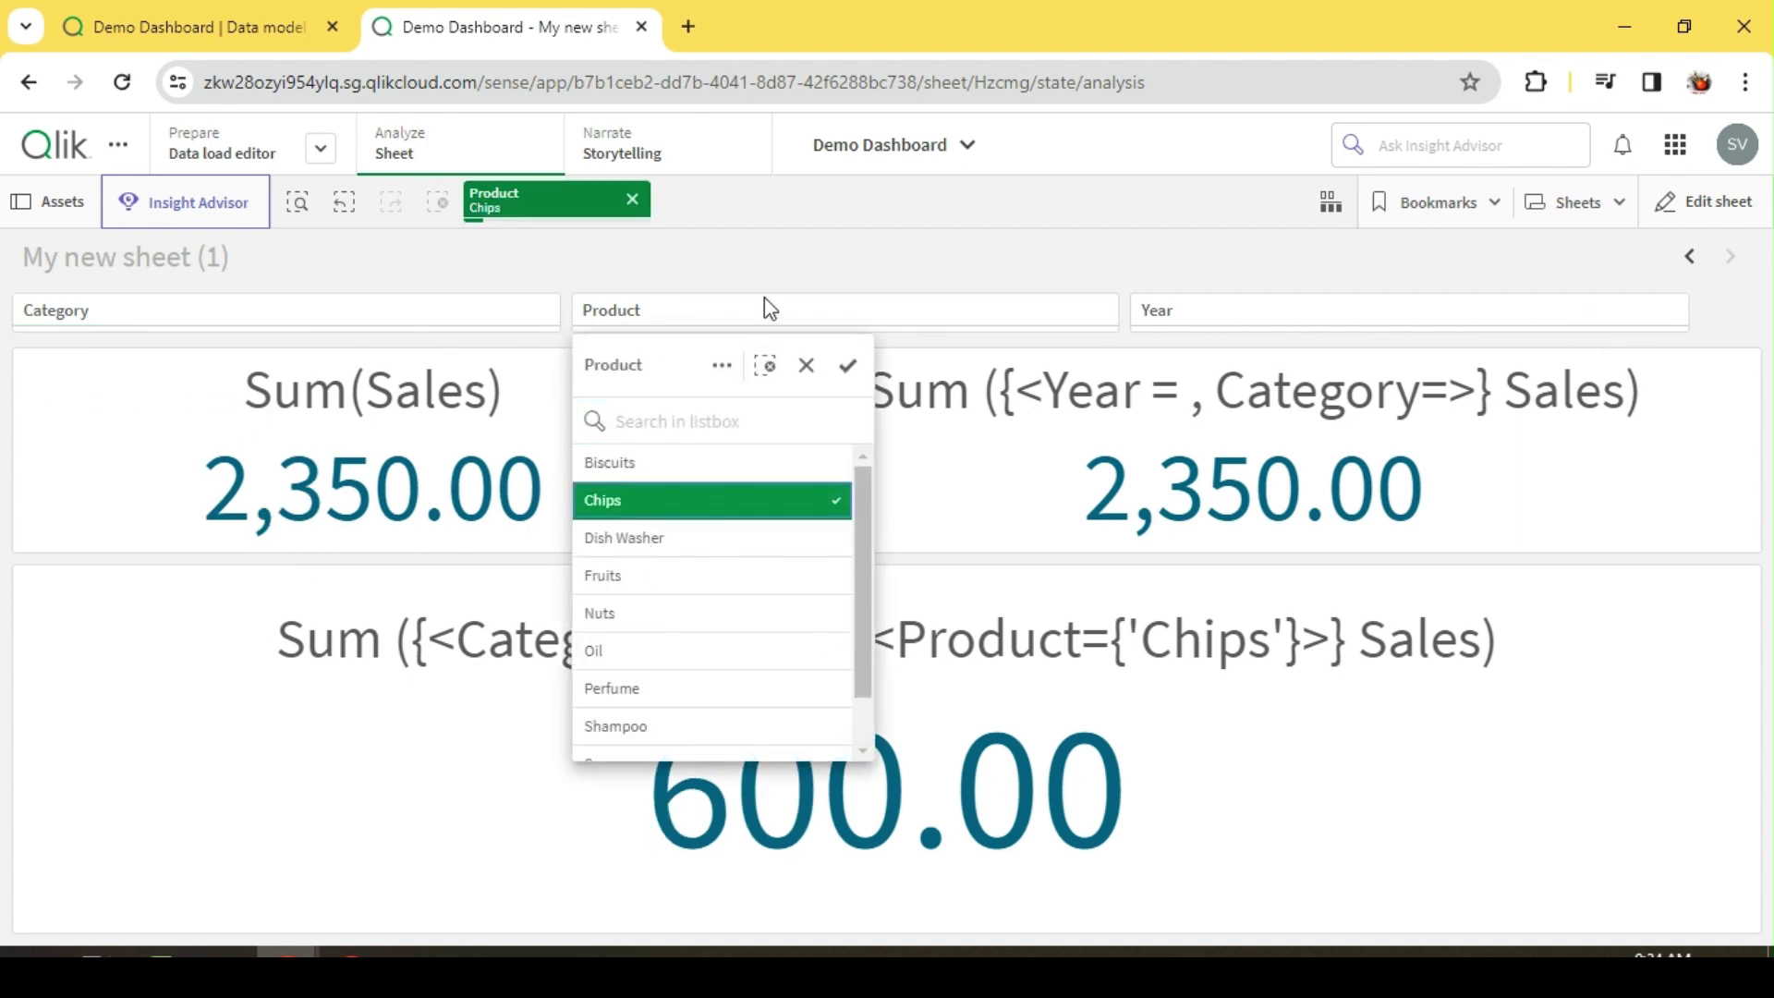
{"action": "left_click", "coordinate": [764, 303]}
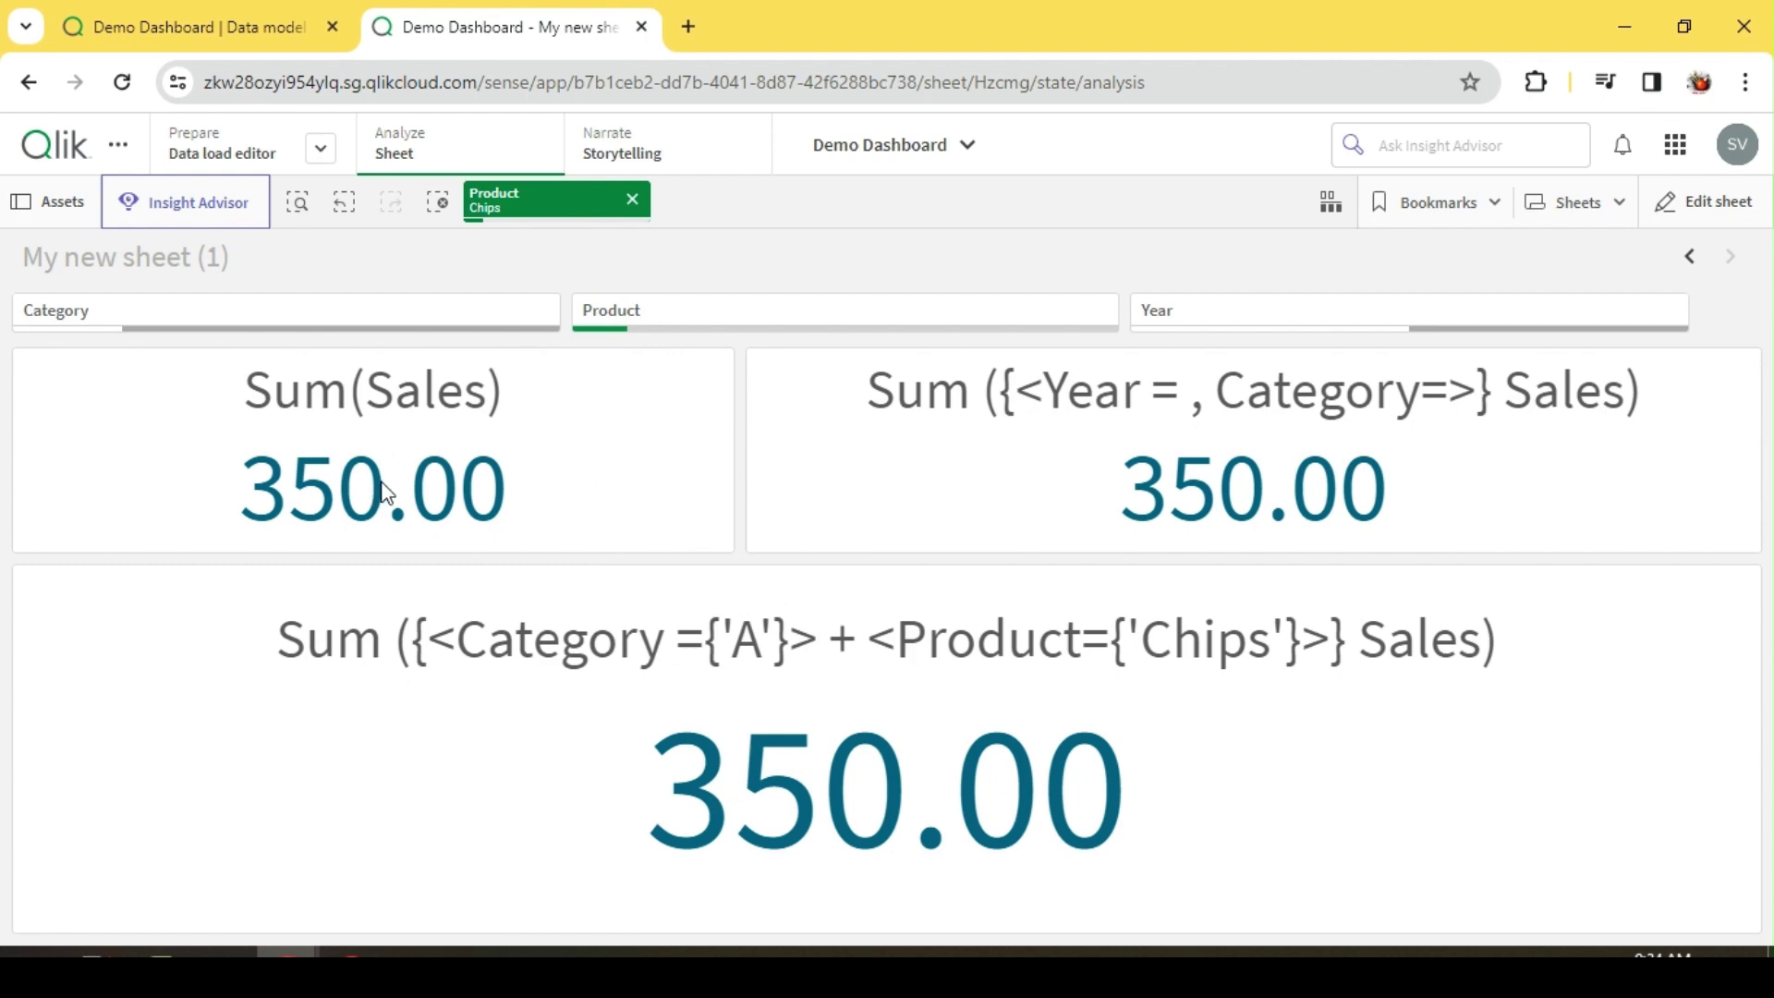
{"action": "left_click", "coordinate": [630, 201]}
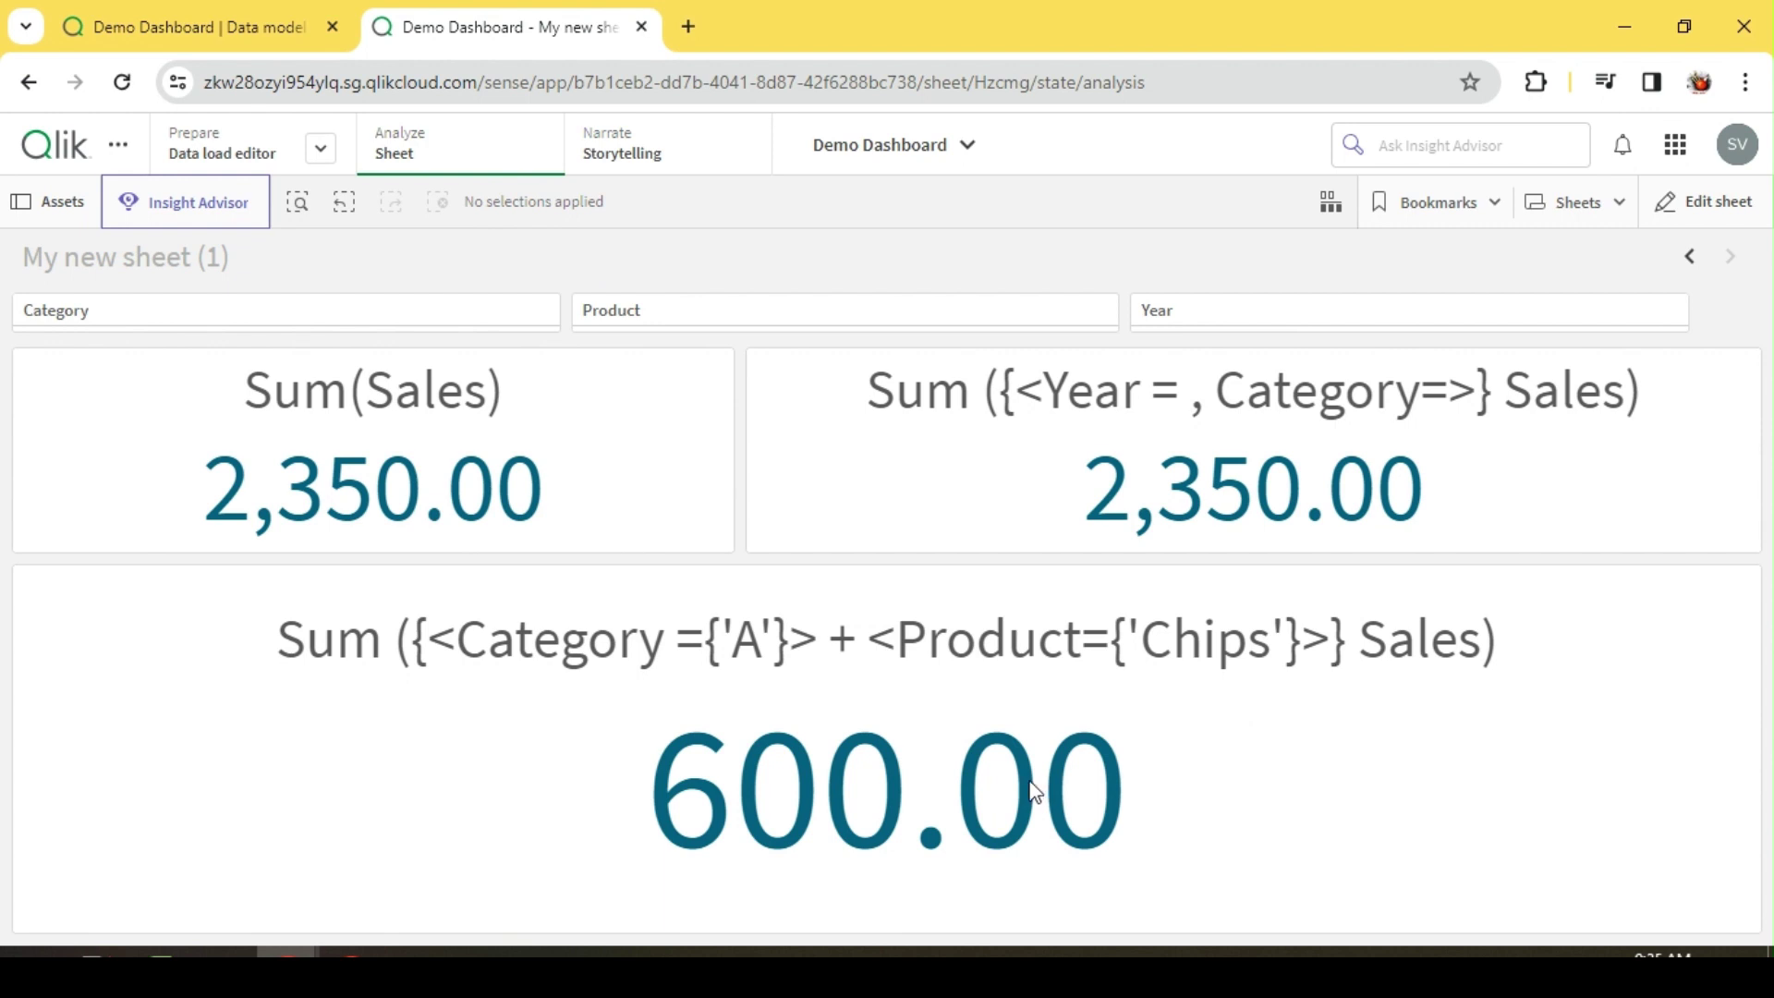
{"action": "left_click", "coordinate": [311, 323]}
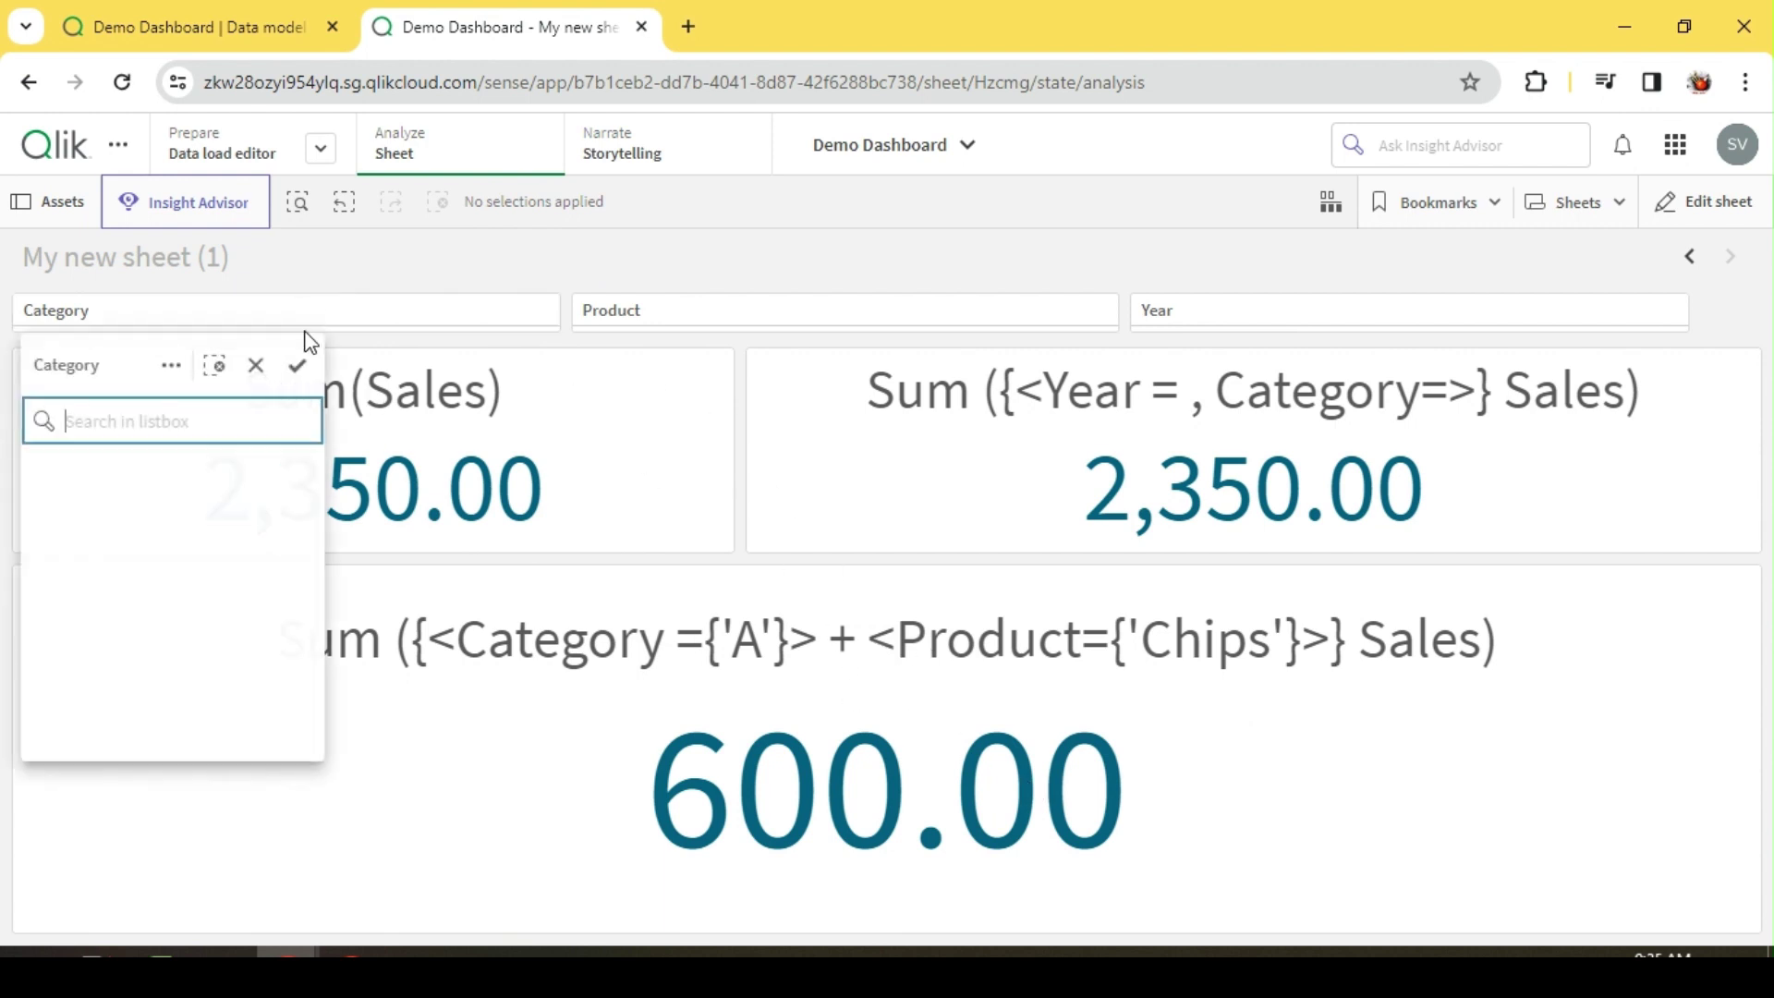
{"action": "left_click", "coordinate": [83, 466]}
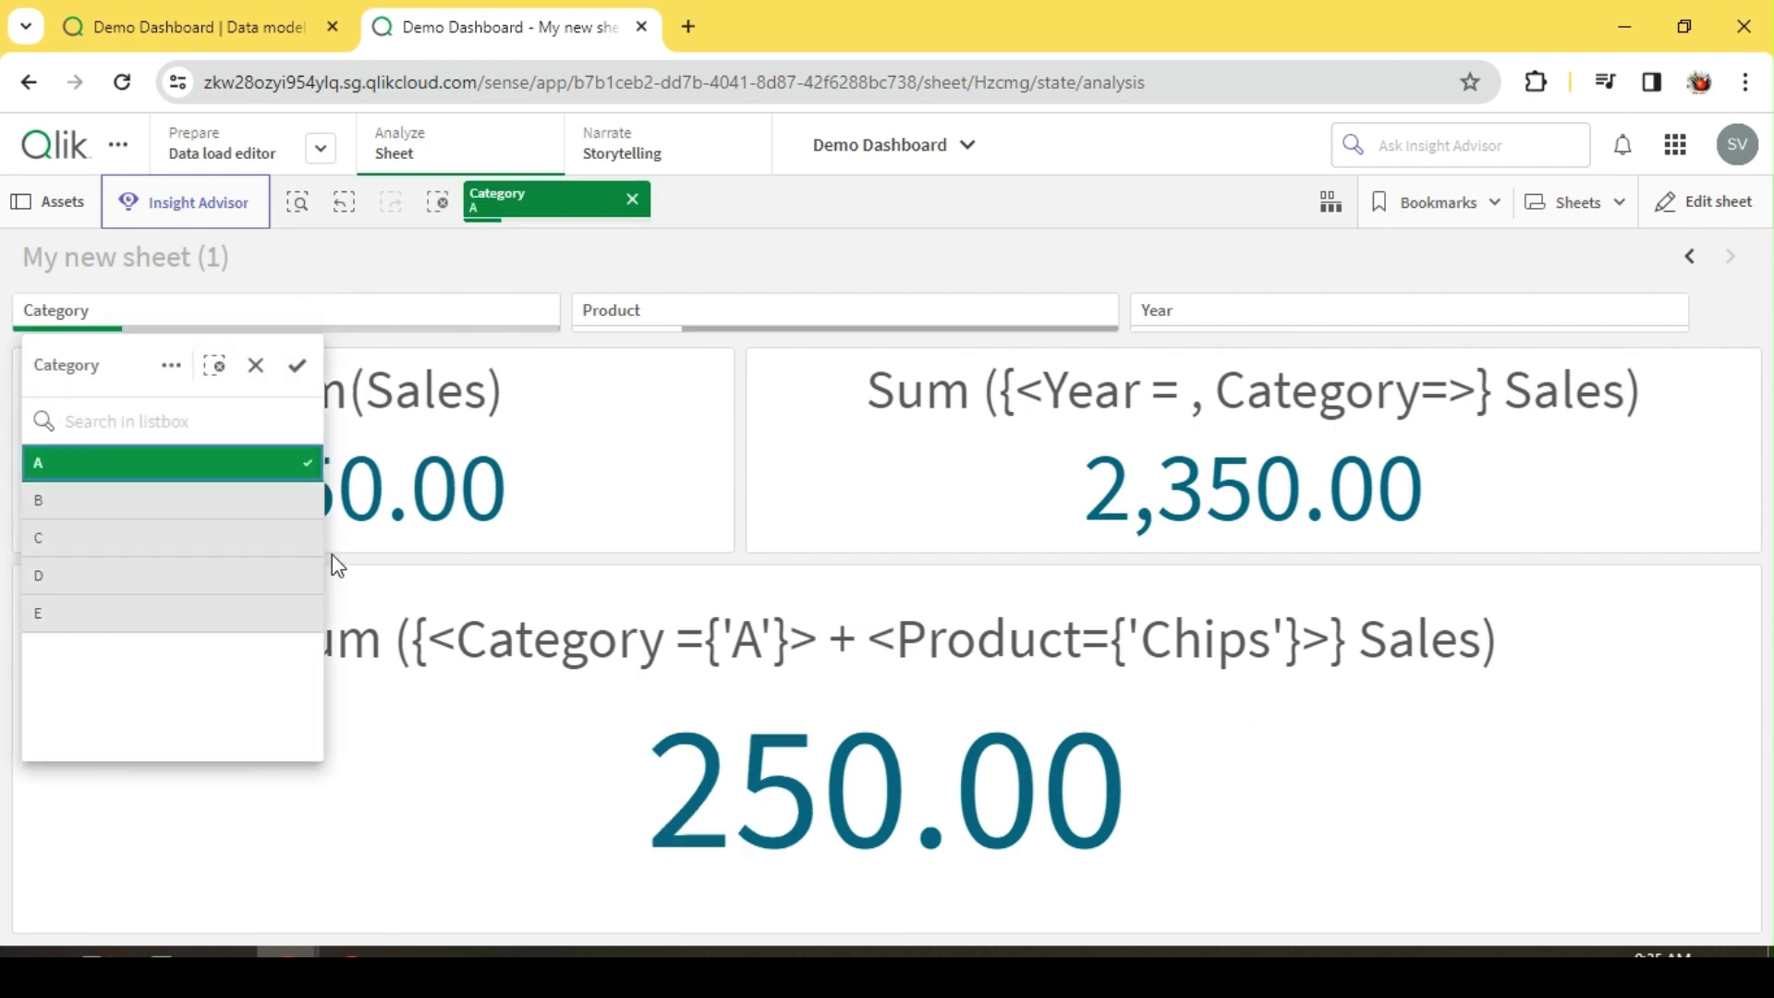
{"action": "left_click", "coordinate": [810, 257]}
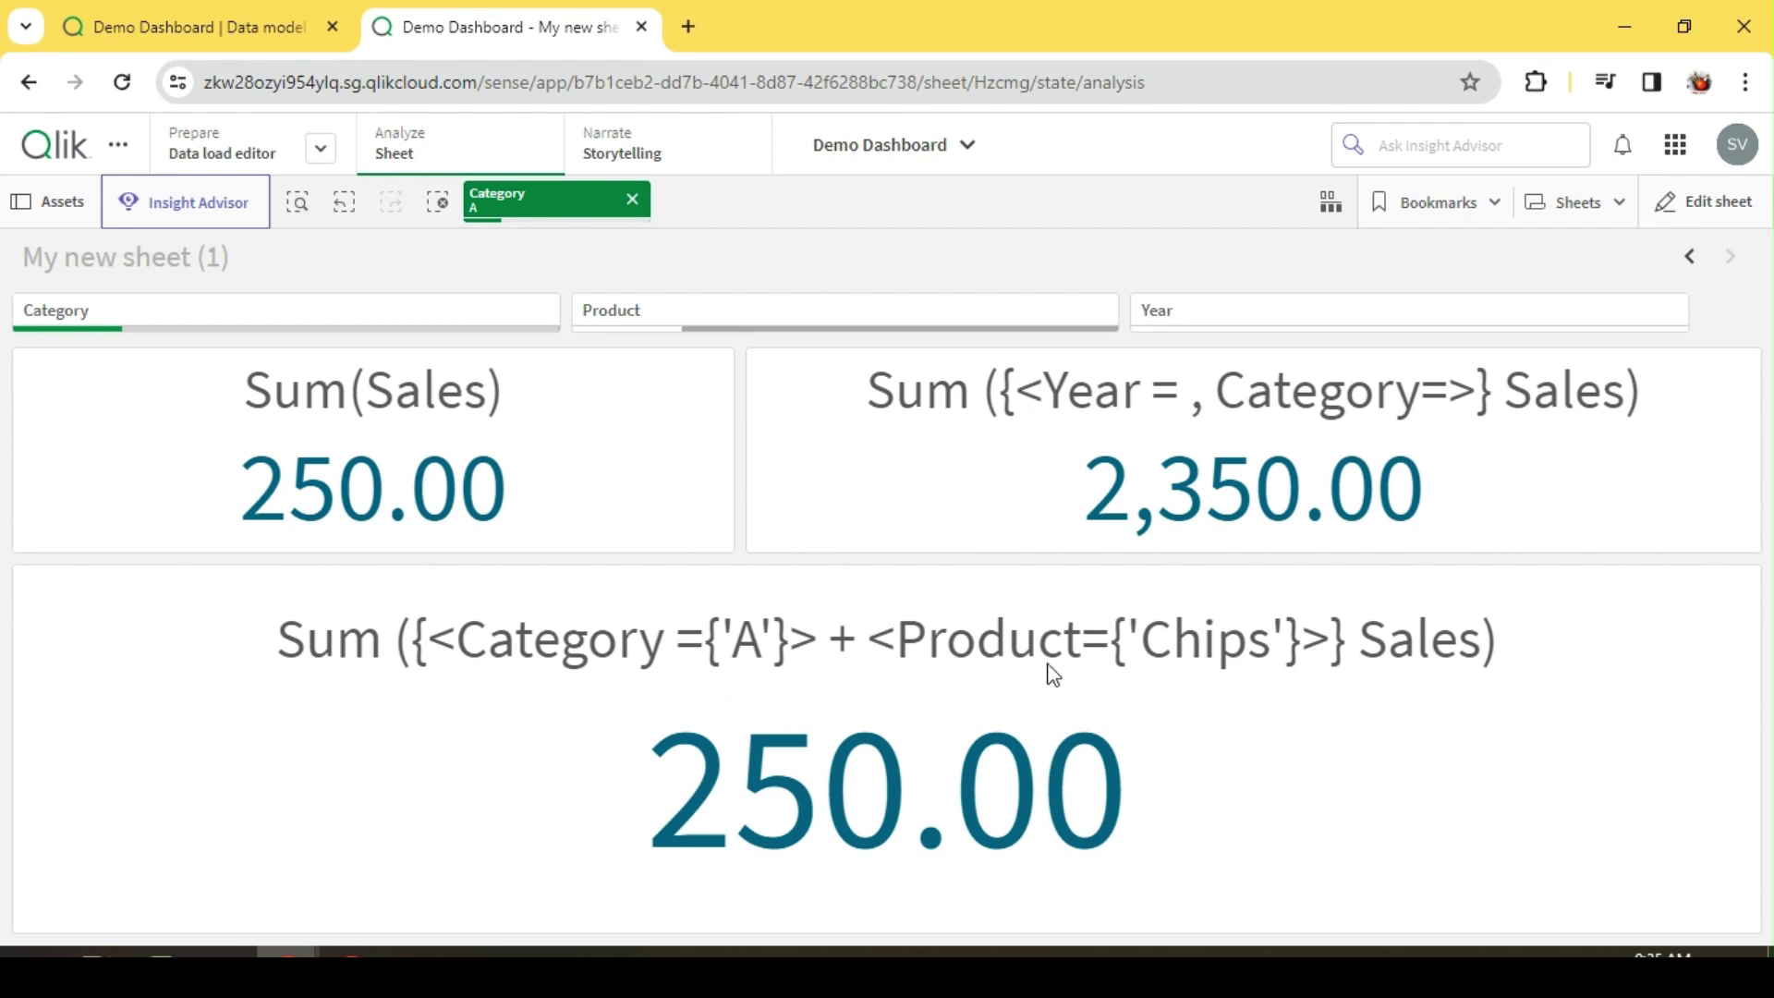
{"action": "left_click", "coordinate": [632, 199]}
{"action": "left_click", "coordinate": [1718, 205]}
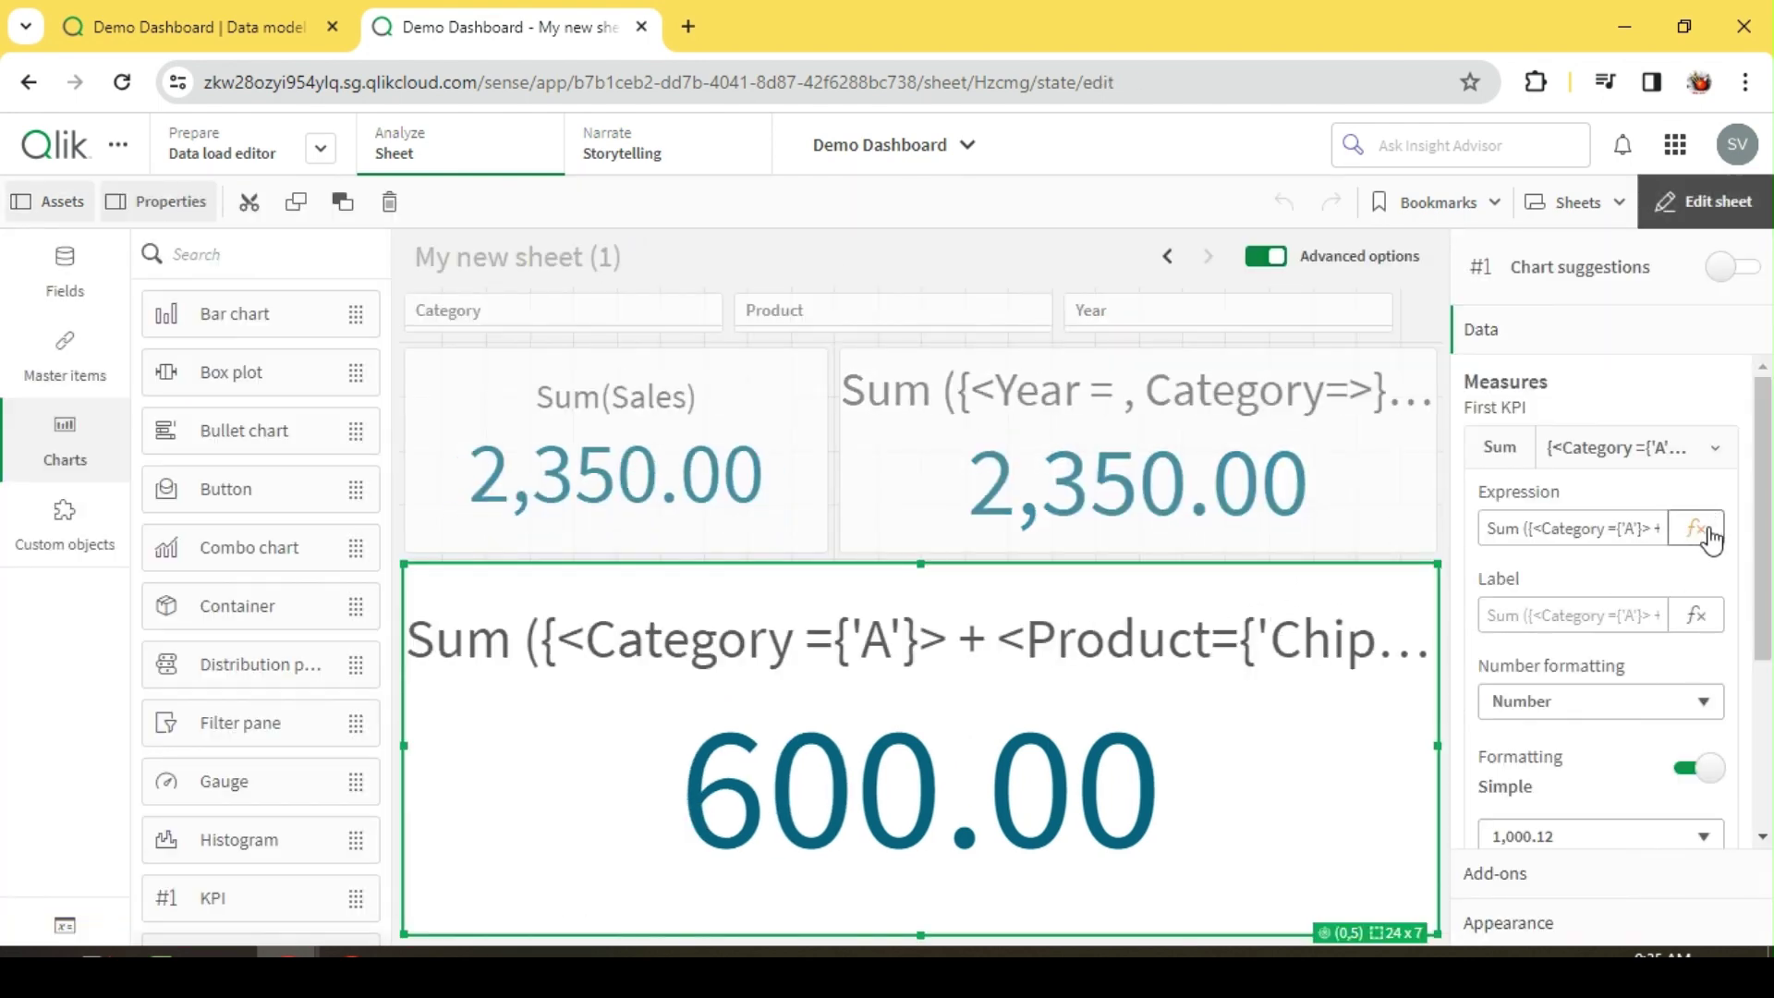
Prefix both sets with 1 to make Sum({1<Category={'A'}> + 1<Product={'Chips'}>} Sales), then view the sheet
{"action": "left_click", "coordinate": [1698, 529]}
{"action": "left_click", "coordinate": [153, 220]}
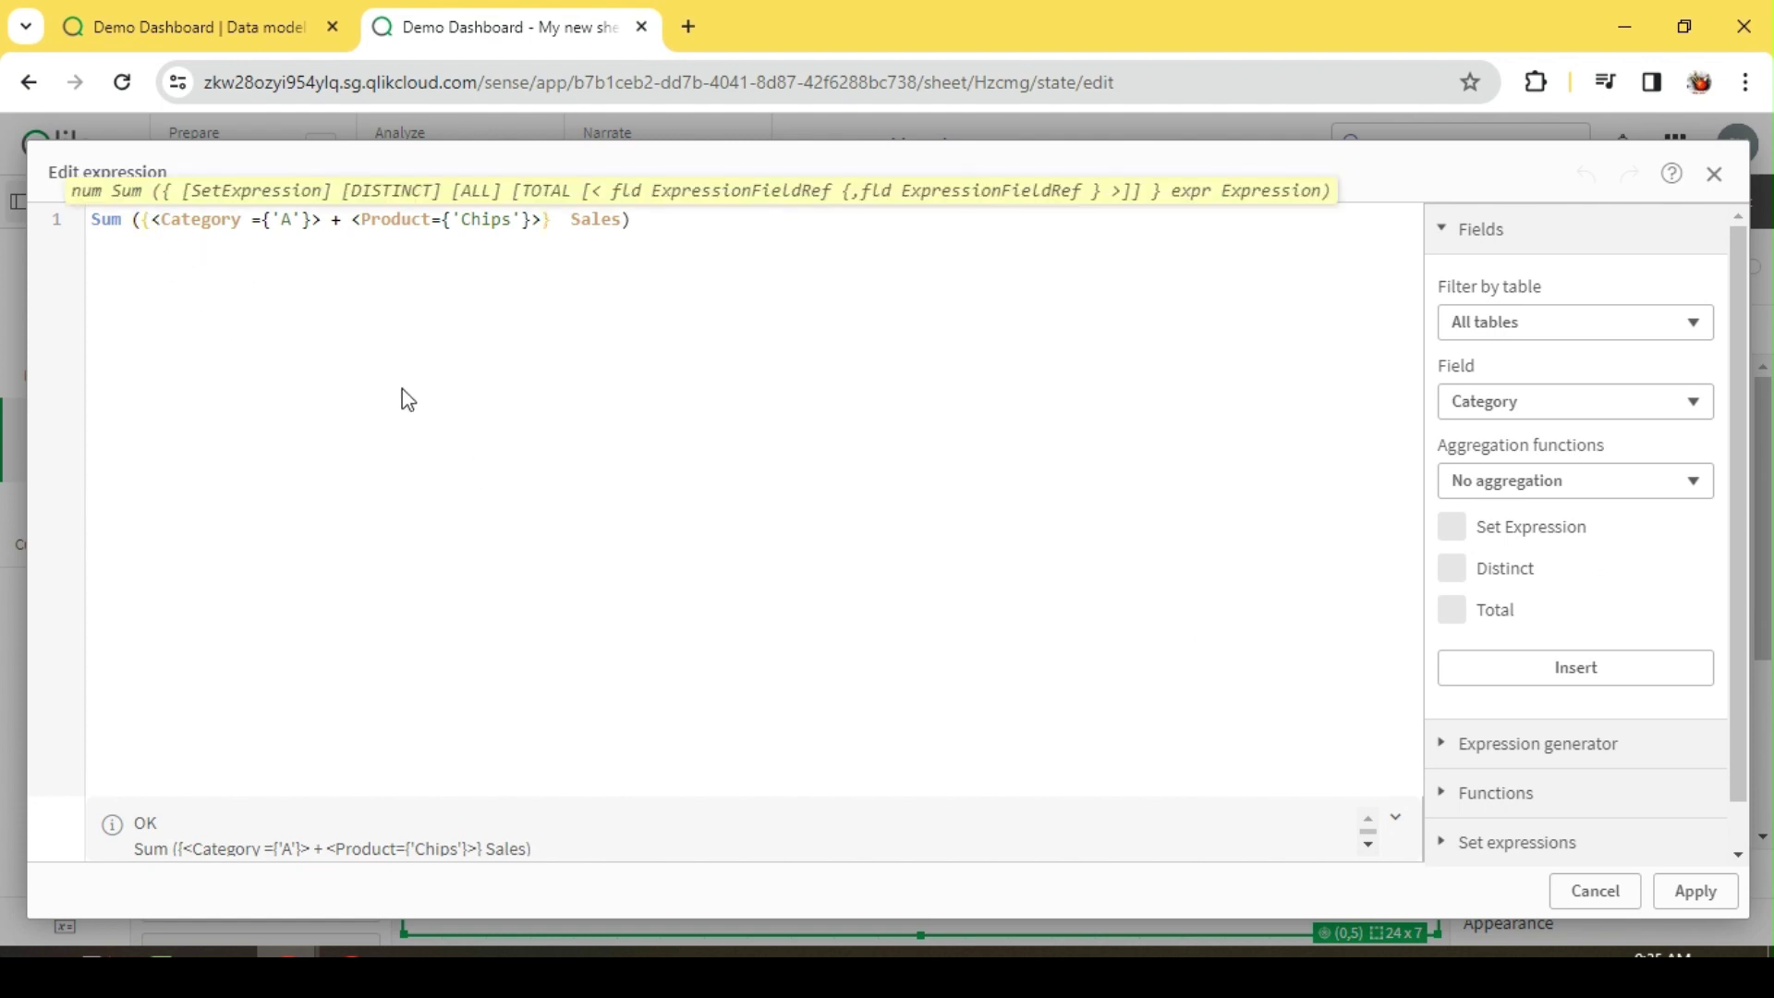
{"action": "type", "text": "1"}
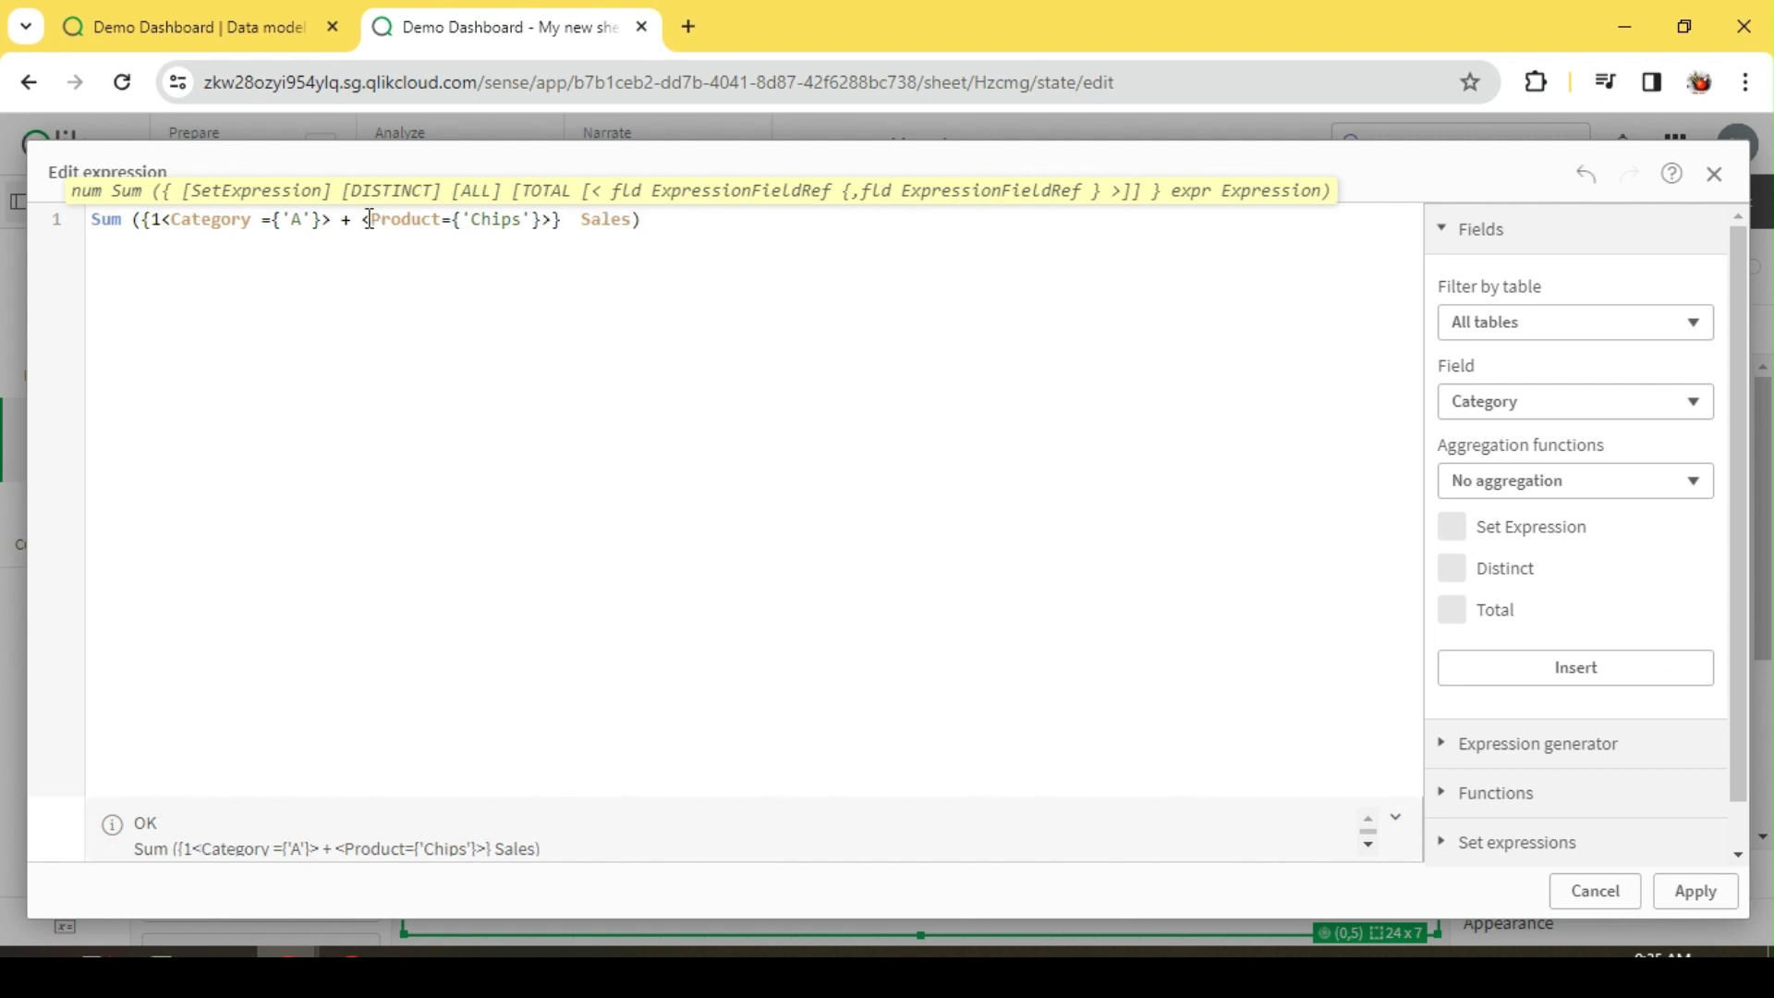
{"action": "type", "text": "1"}
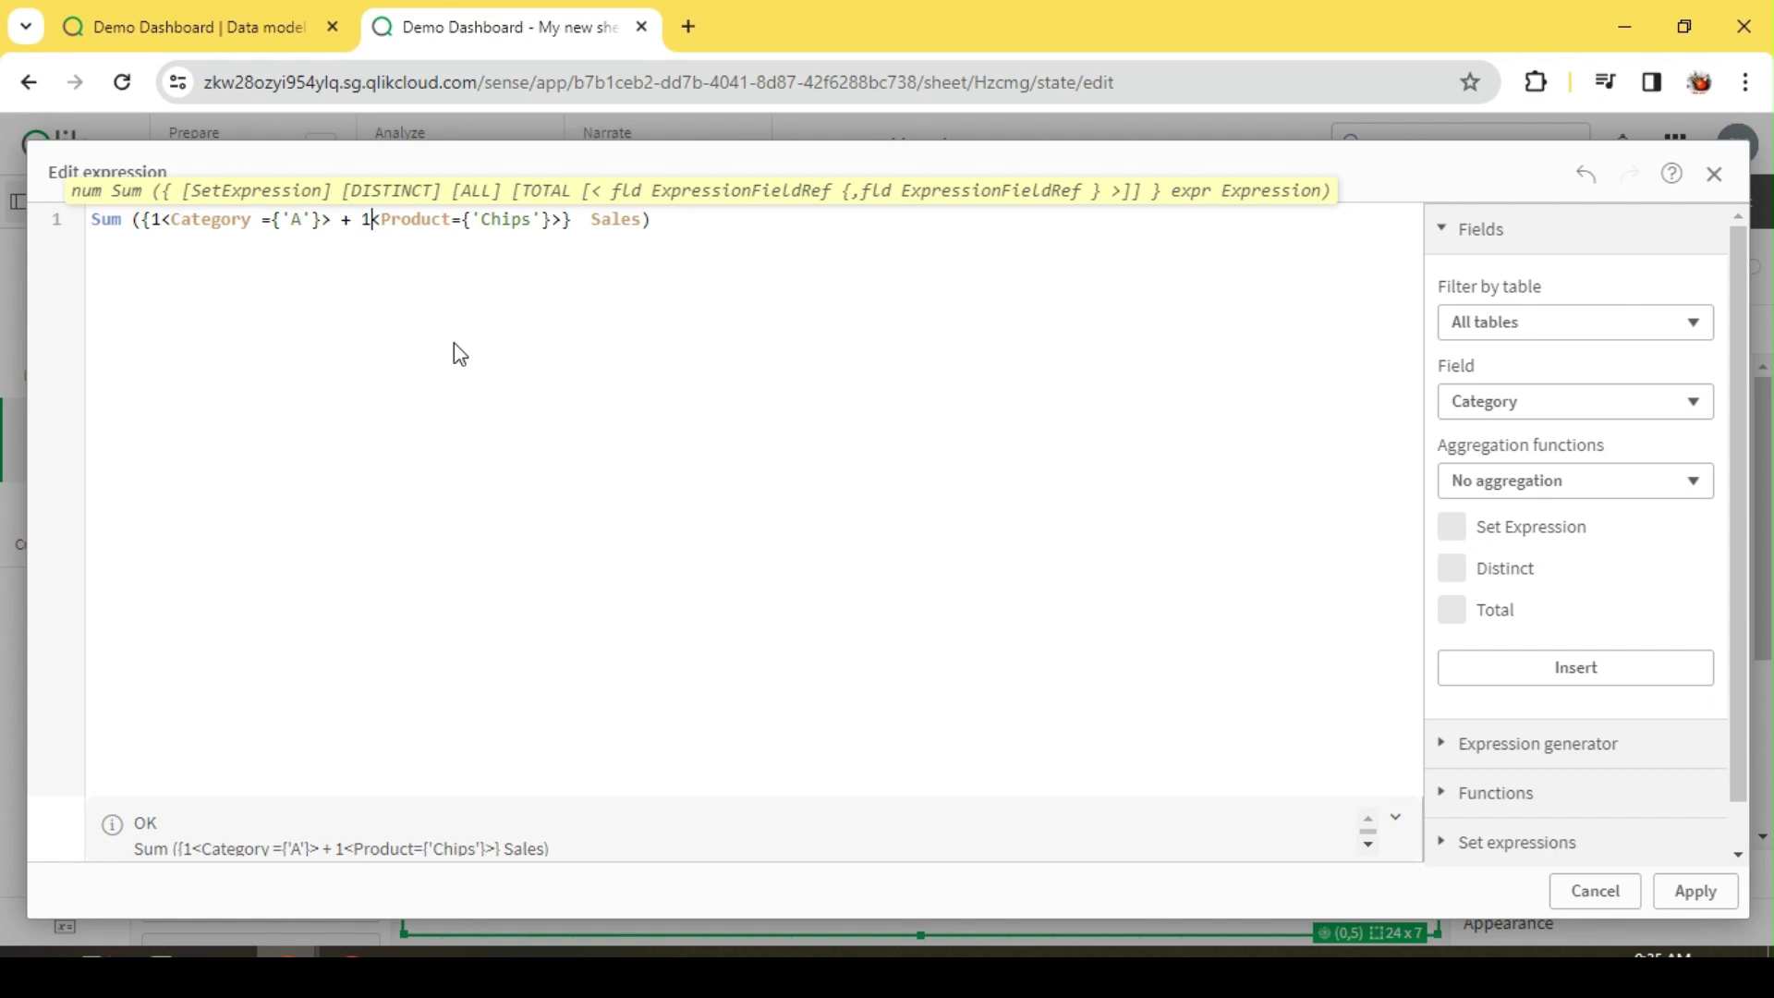
{"action": "left_click", "coordinate": [296, 224]}
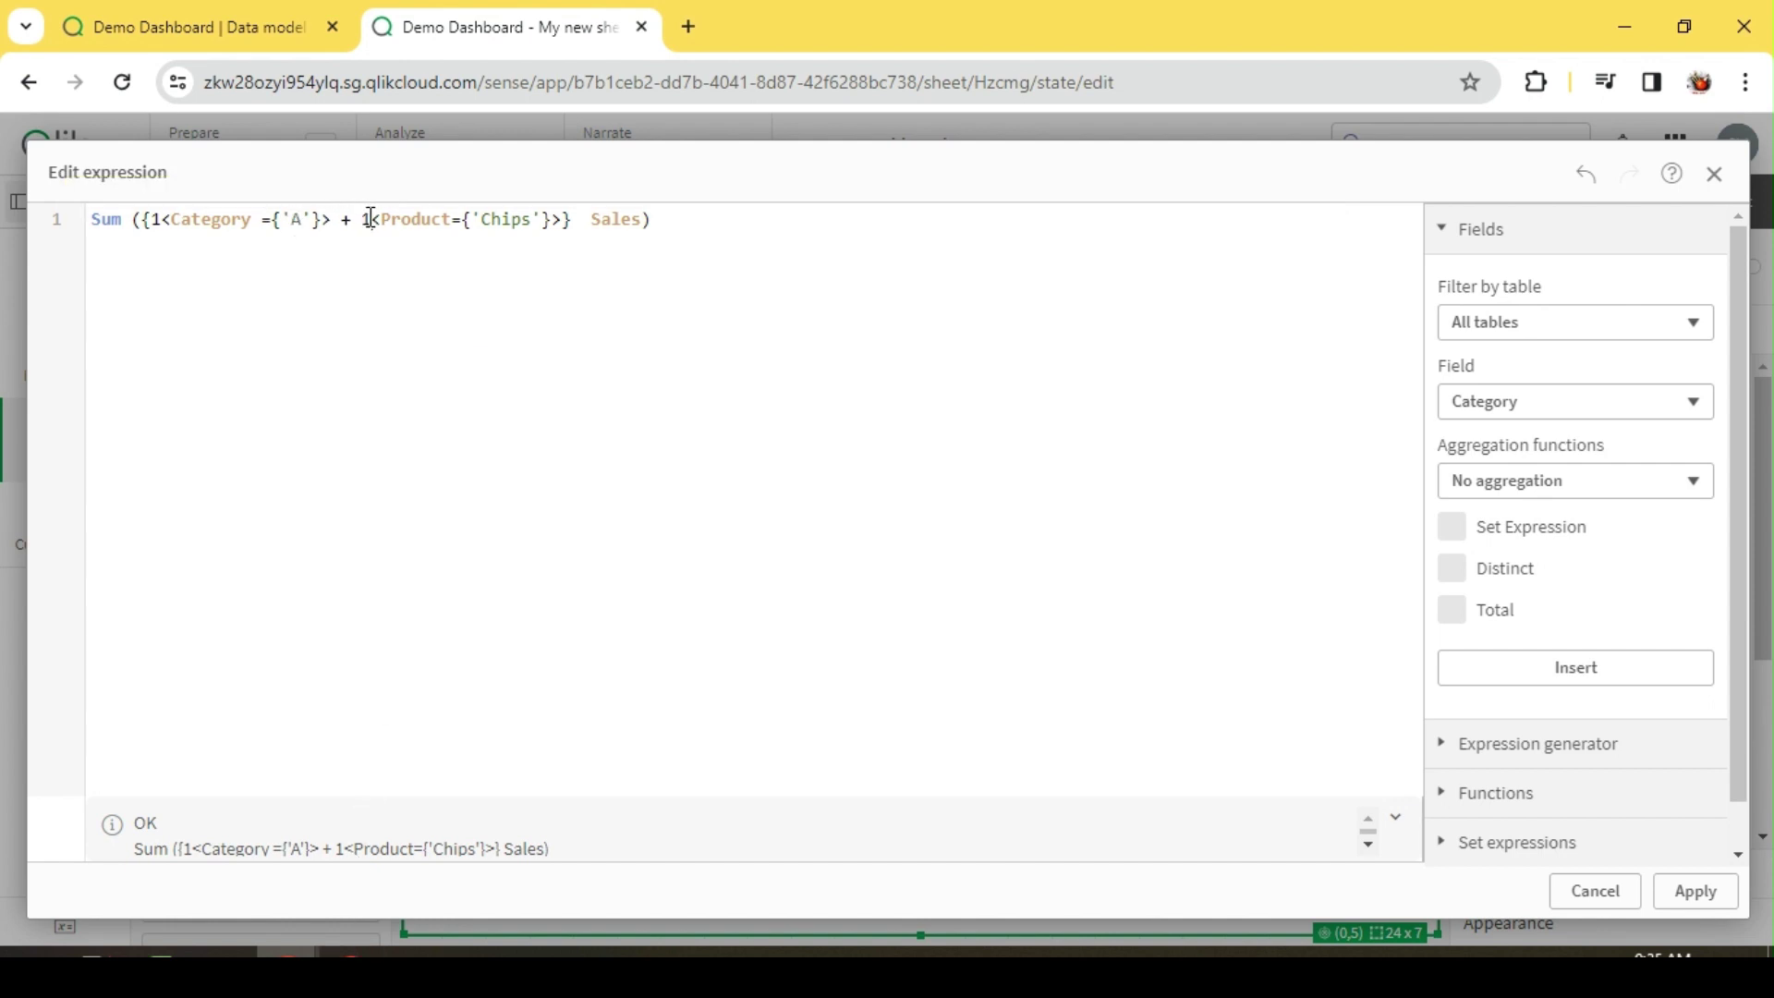
{"action": "left_click", "coordinate": [1695, 891]}
{"action": "left_click", "coordinate": [1728, 201]}
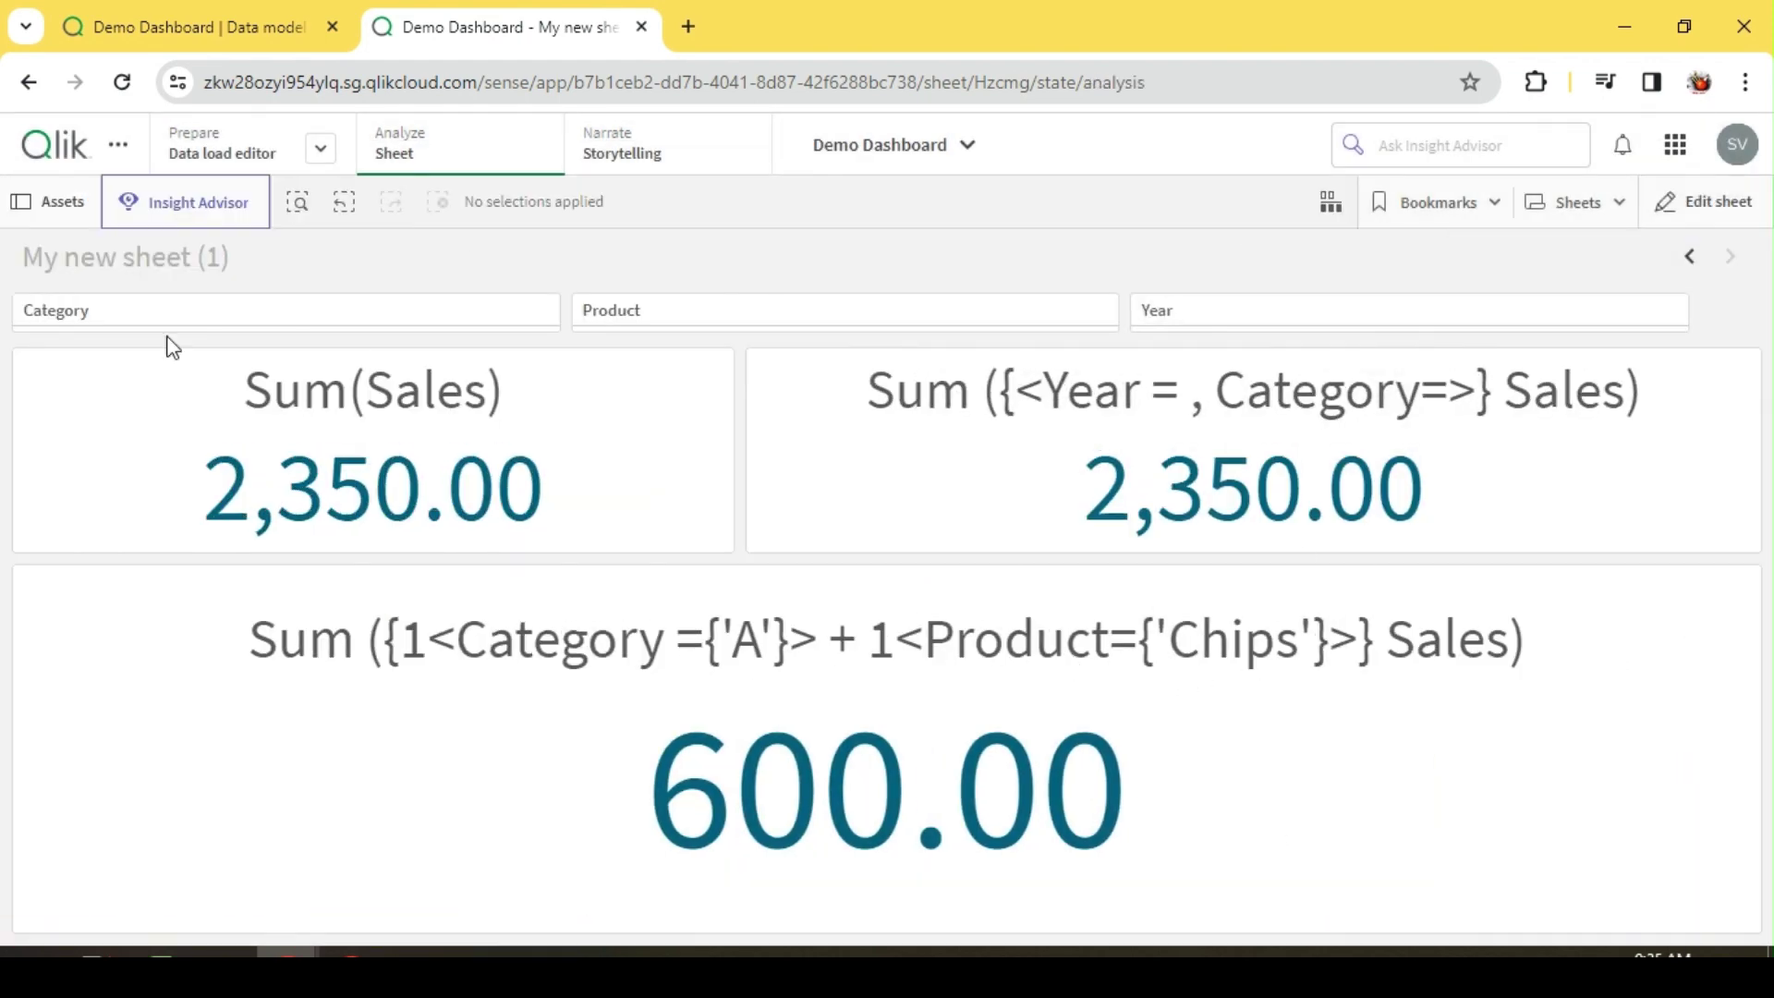
Try Category C, then switch the Category filter to A, then clear the Category A selection
{"action": "left_click", "coordinate": [130, 313]}
{"action": "left_click", "coordinate": [114, 534]}
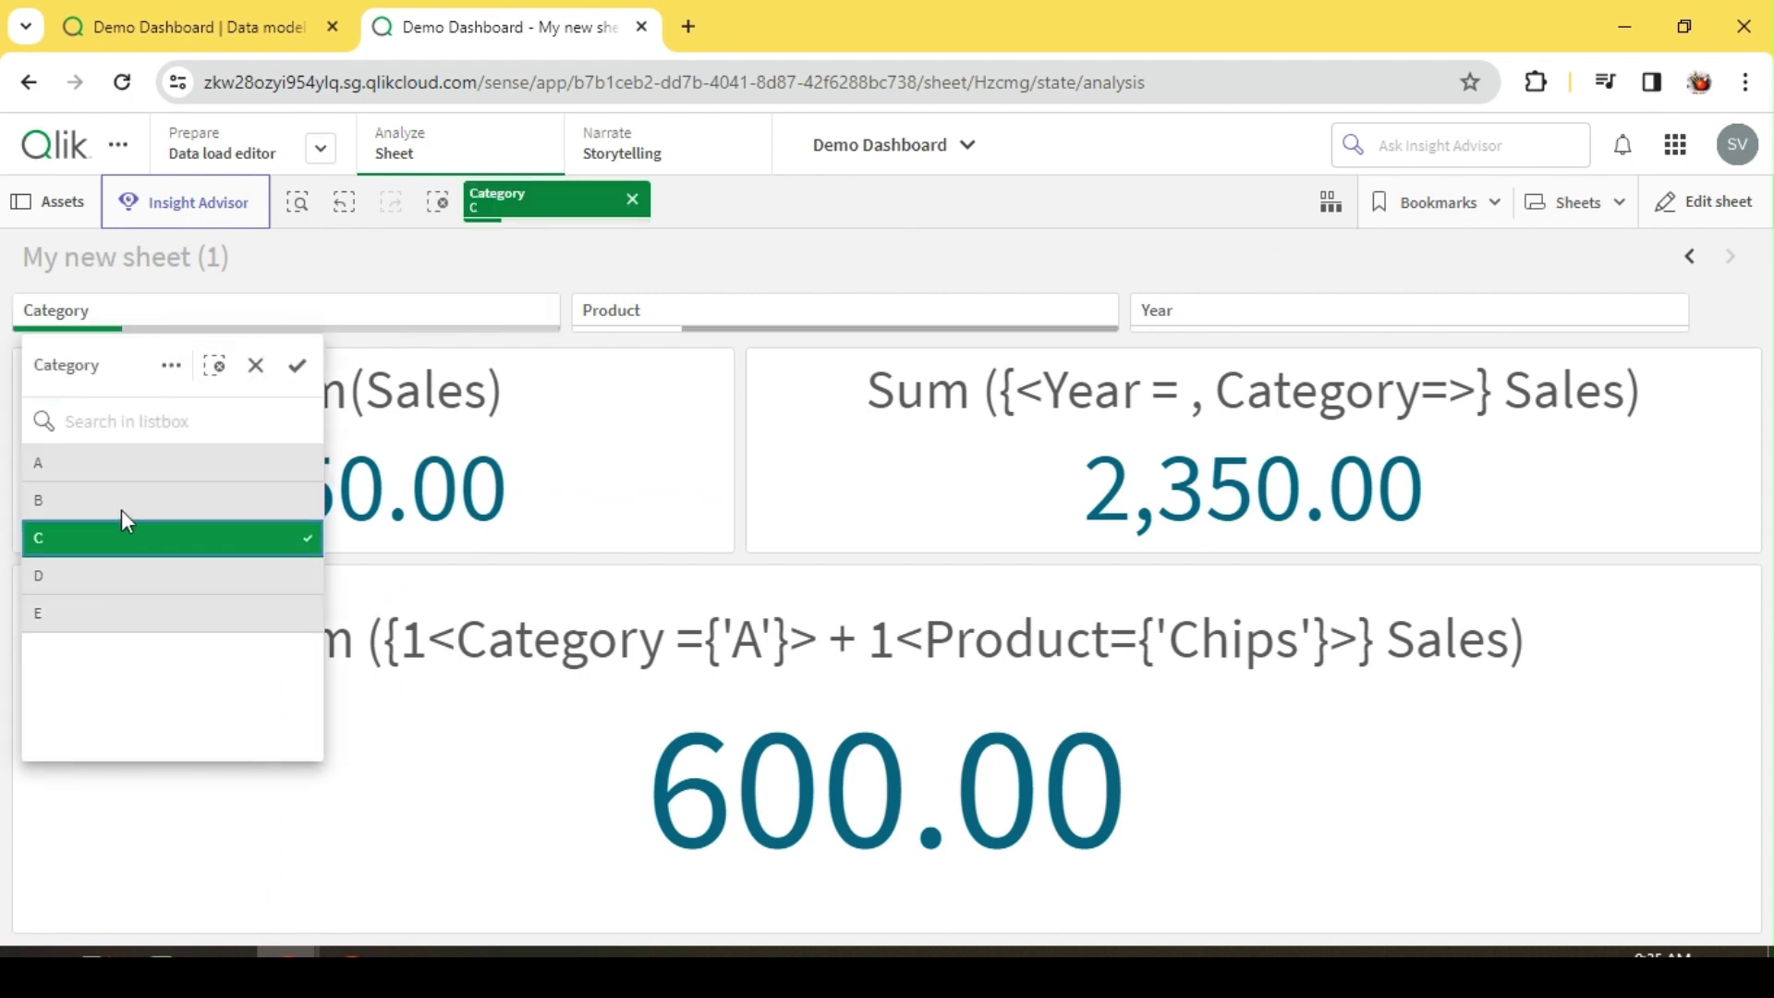
{"action": "left_click", "coordinate": [91, 467]}
{"action": "left_click", "coordinate": [81, 534]}
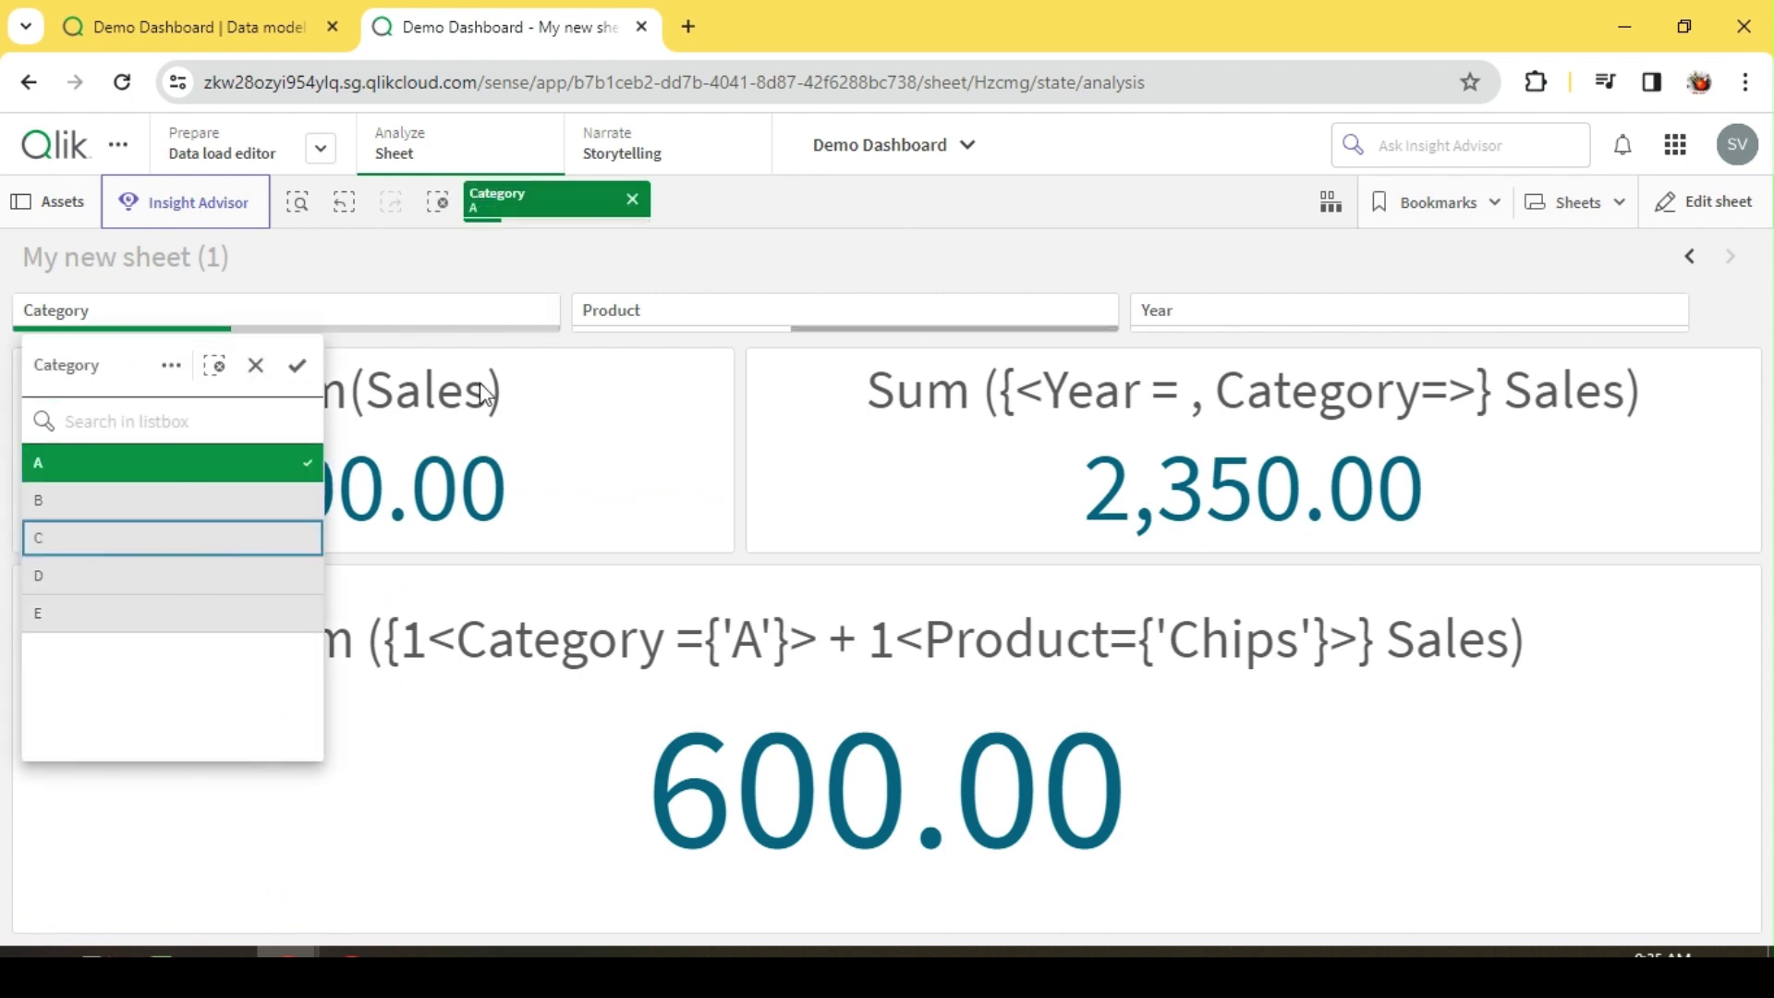
{"action": "left_click", "coordinate": [609, 268]}
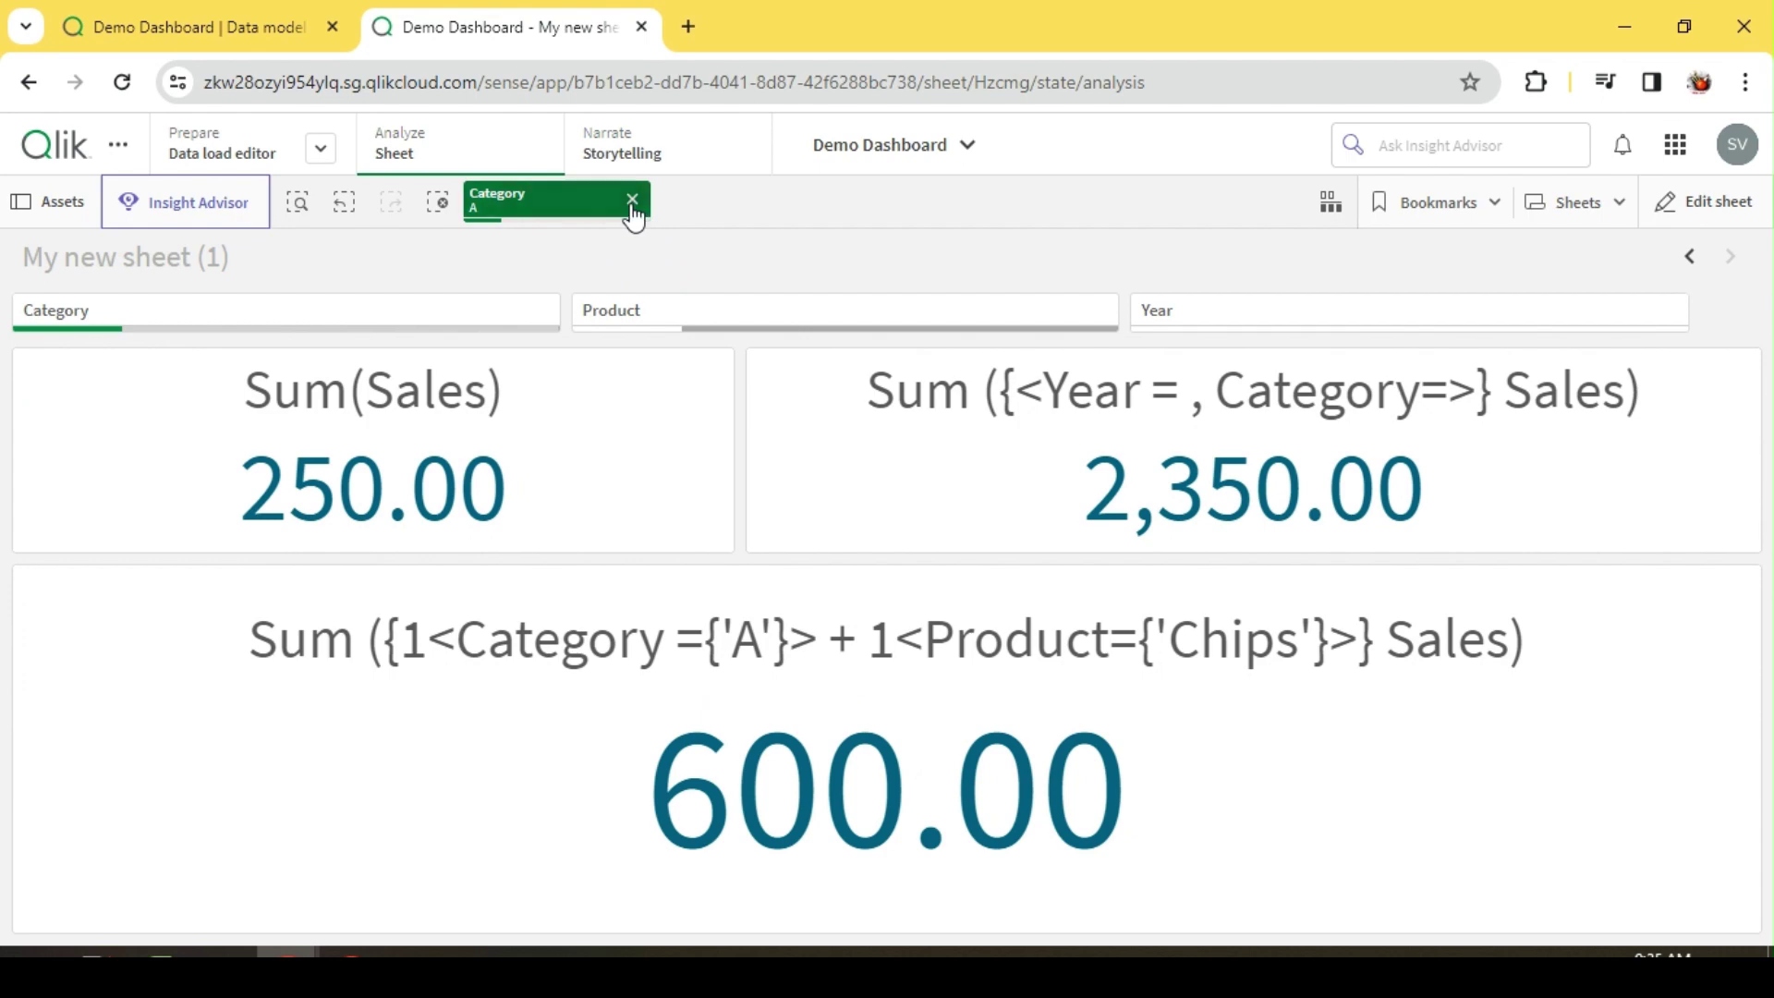
{"action": "left_click", "coordinate": [632, 199]}
Filter the sheet to Chips to compare the KPIs, then remove the Chips selection and enter editing
{"action": "left_click", "coordinate": [656, 333]}
{"action": "left_click", "coordinate": [606, 499]}
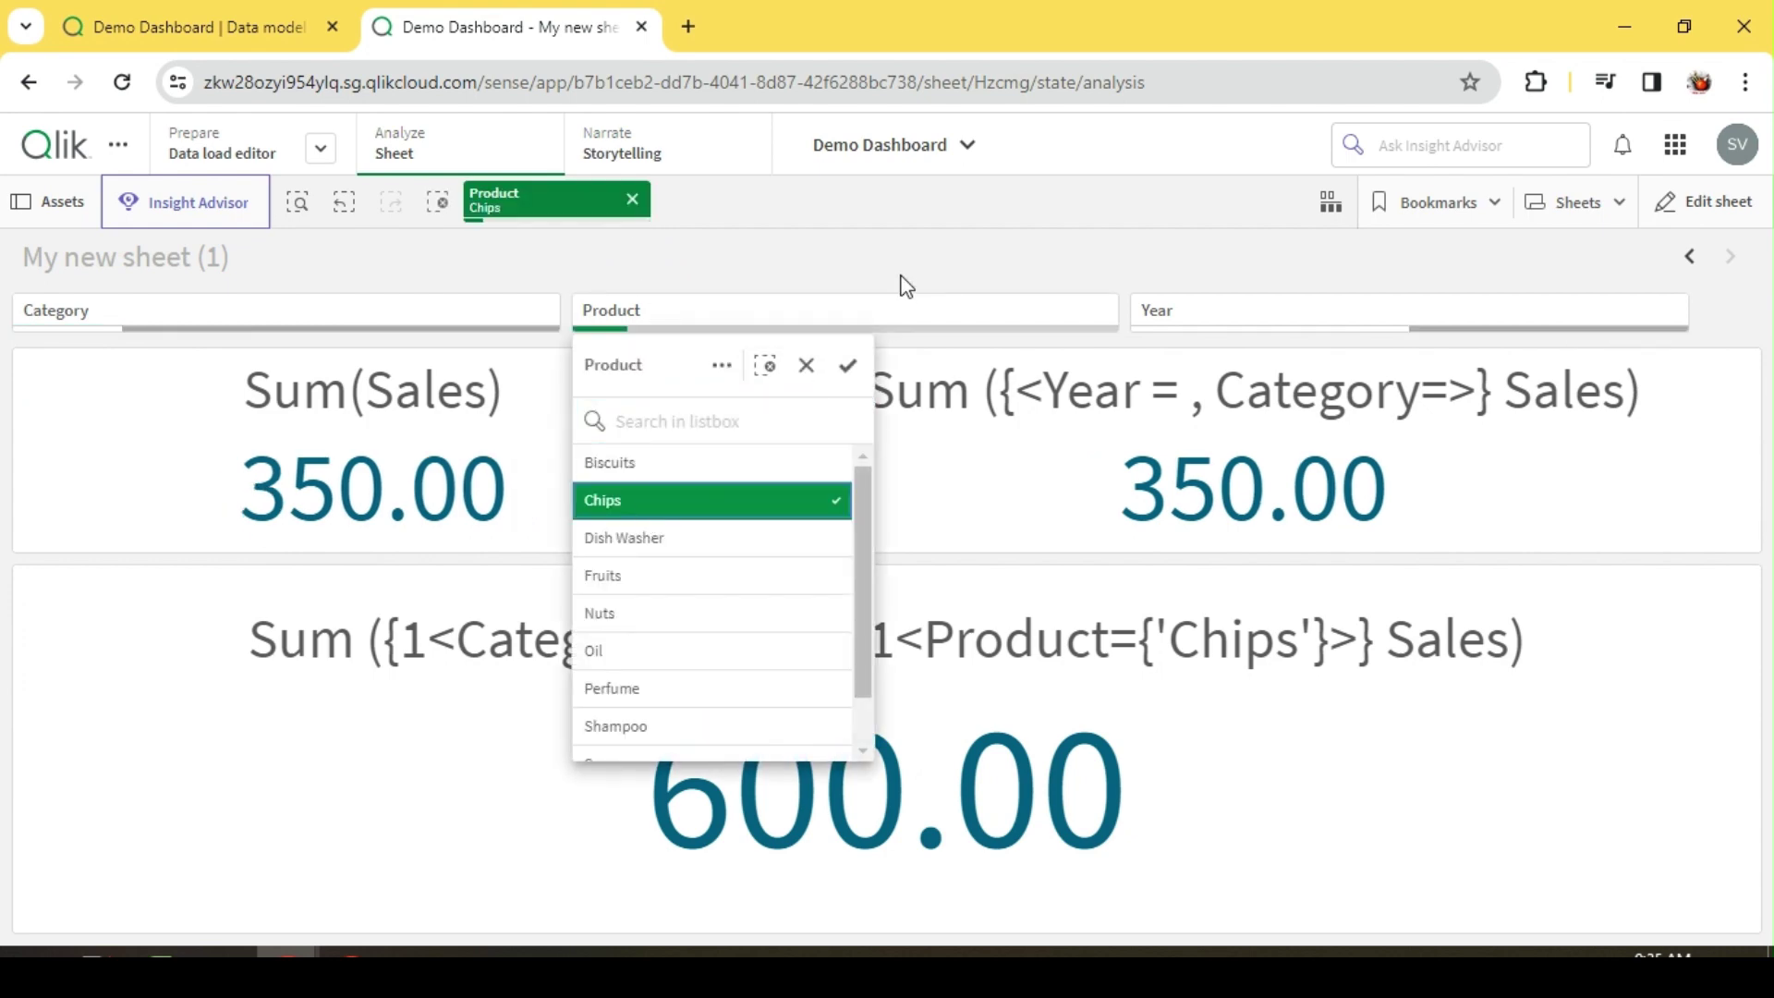
{"action": "left_click", "coordinate": [902, 281]}
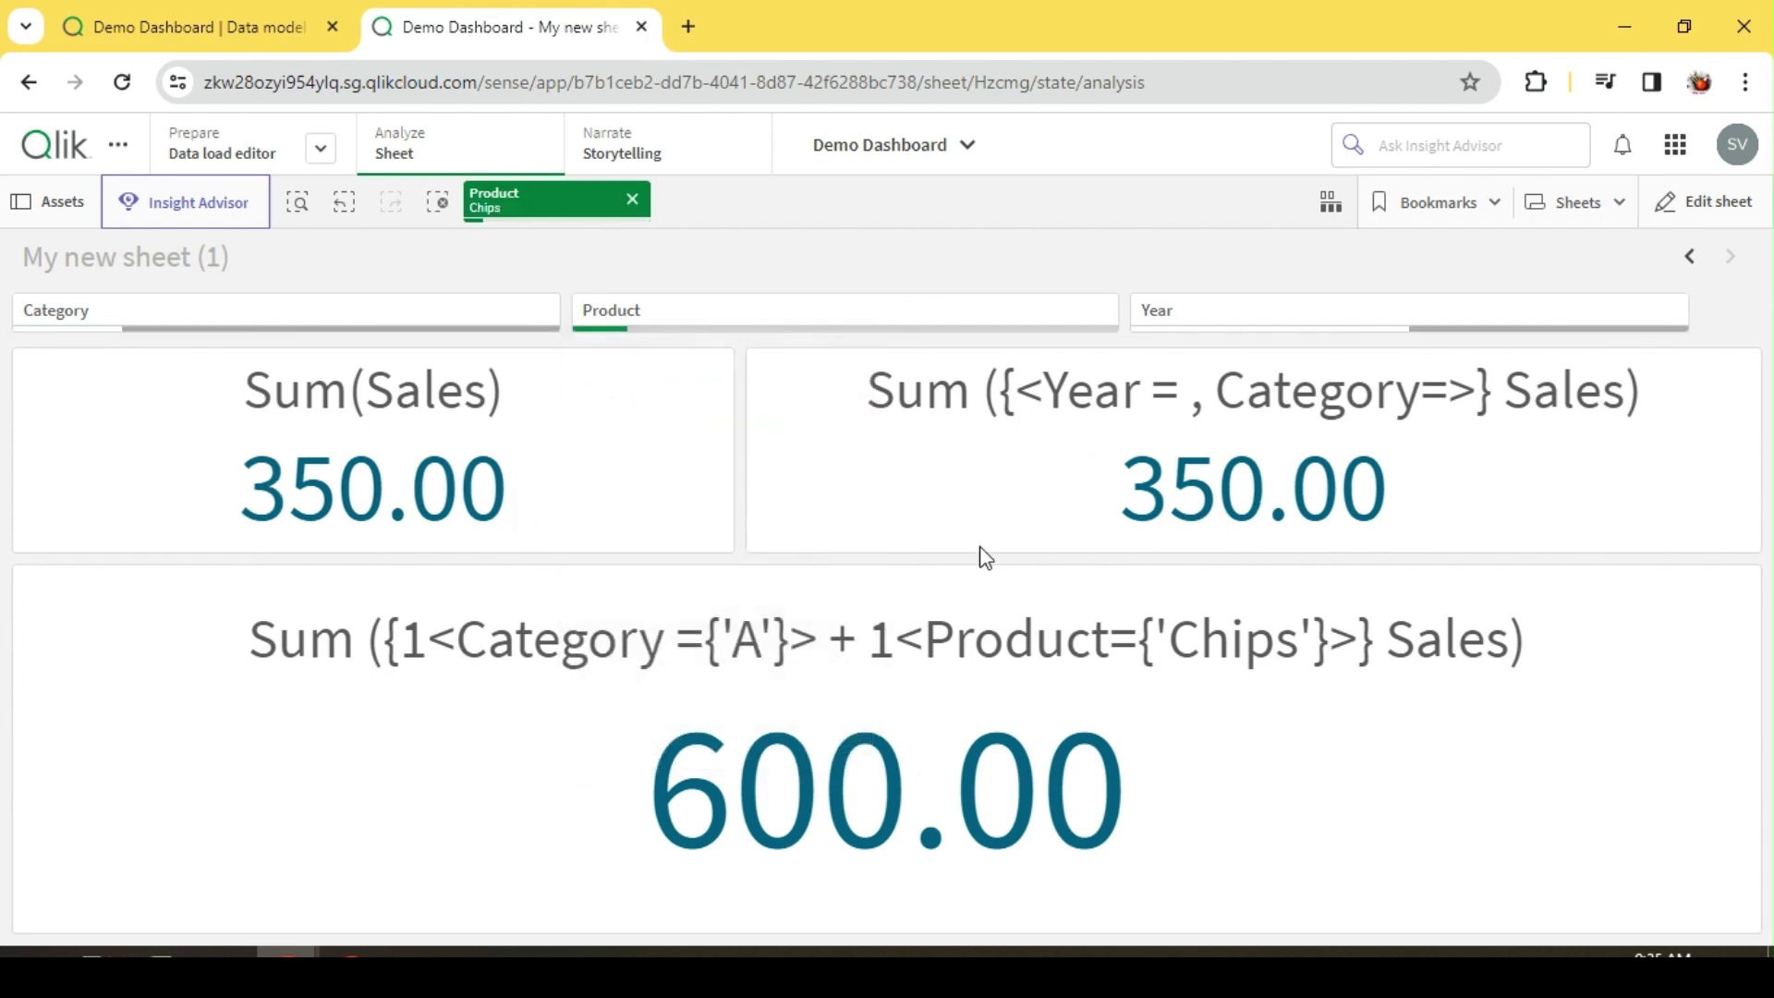
{"action": "left_click", "coordinate": [631, 200]}
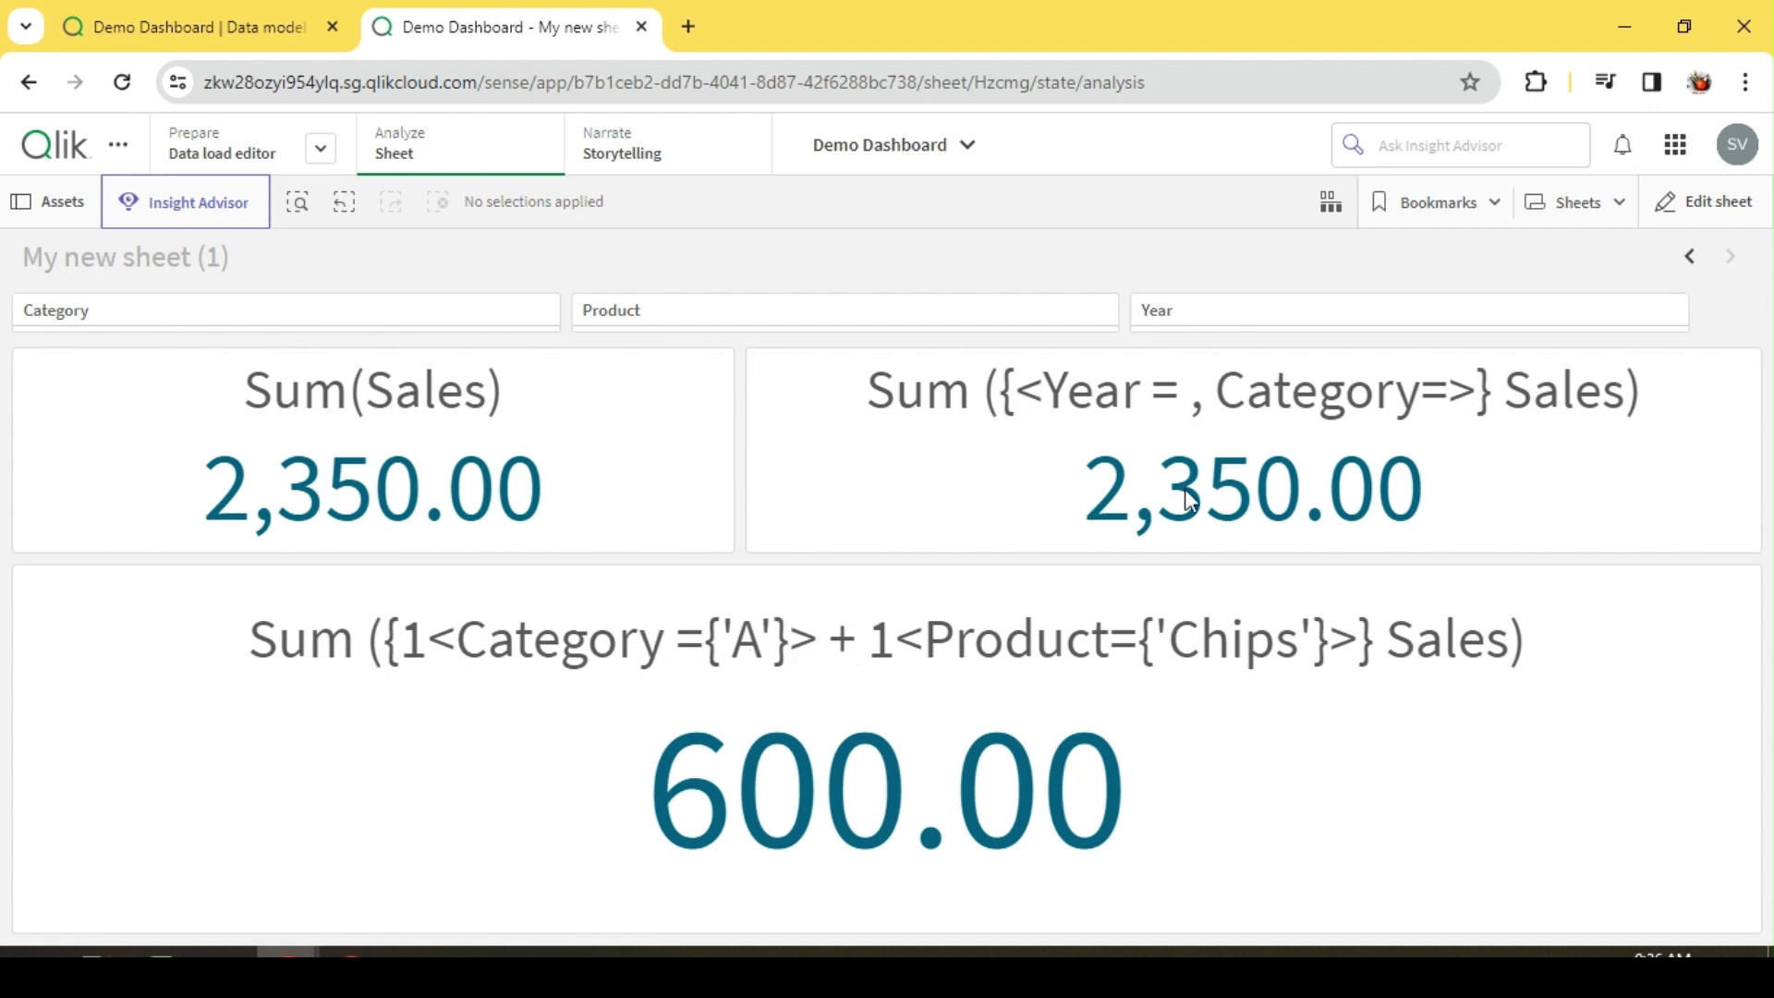
{"action": "left_click", "coordinate": [1711, 201]}
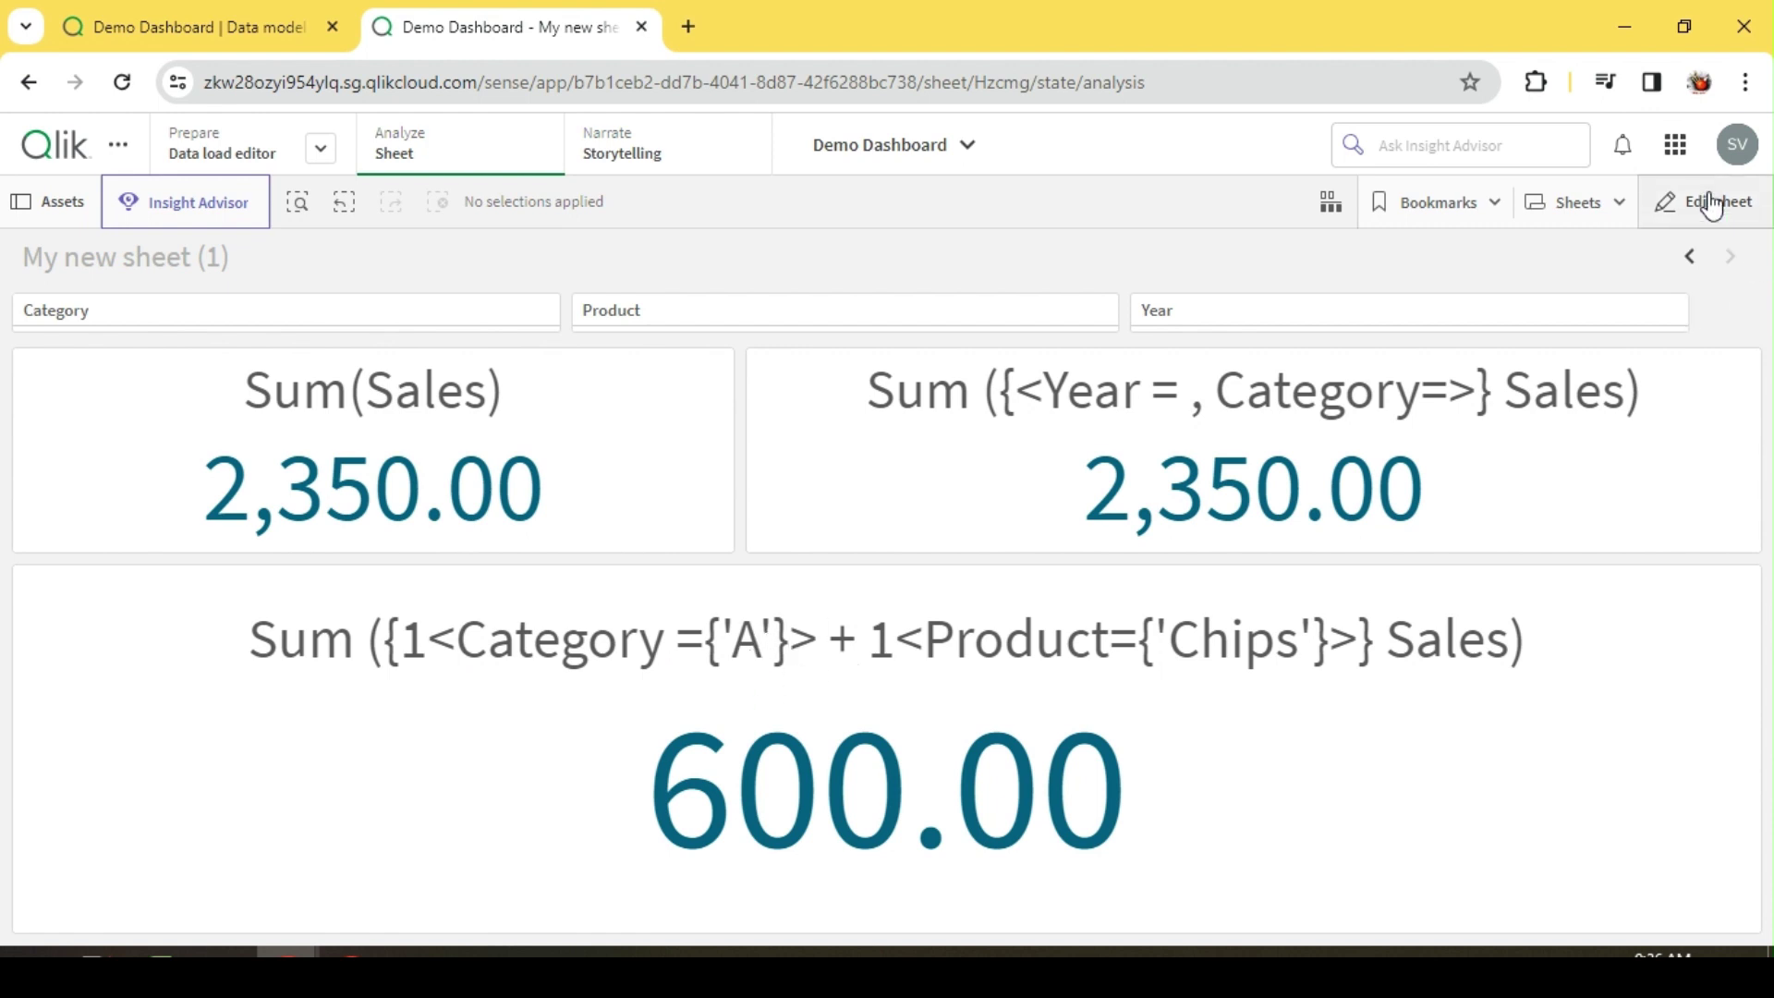
Replace the second KPI's Year and Category set modifier with 1, making it Sum ({1} Sales)
{"action": "left_click", "coordinate": [1389, 478]}
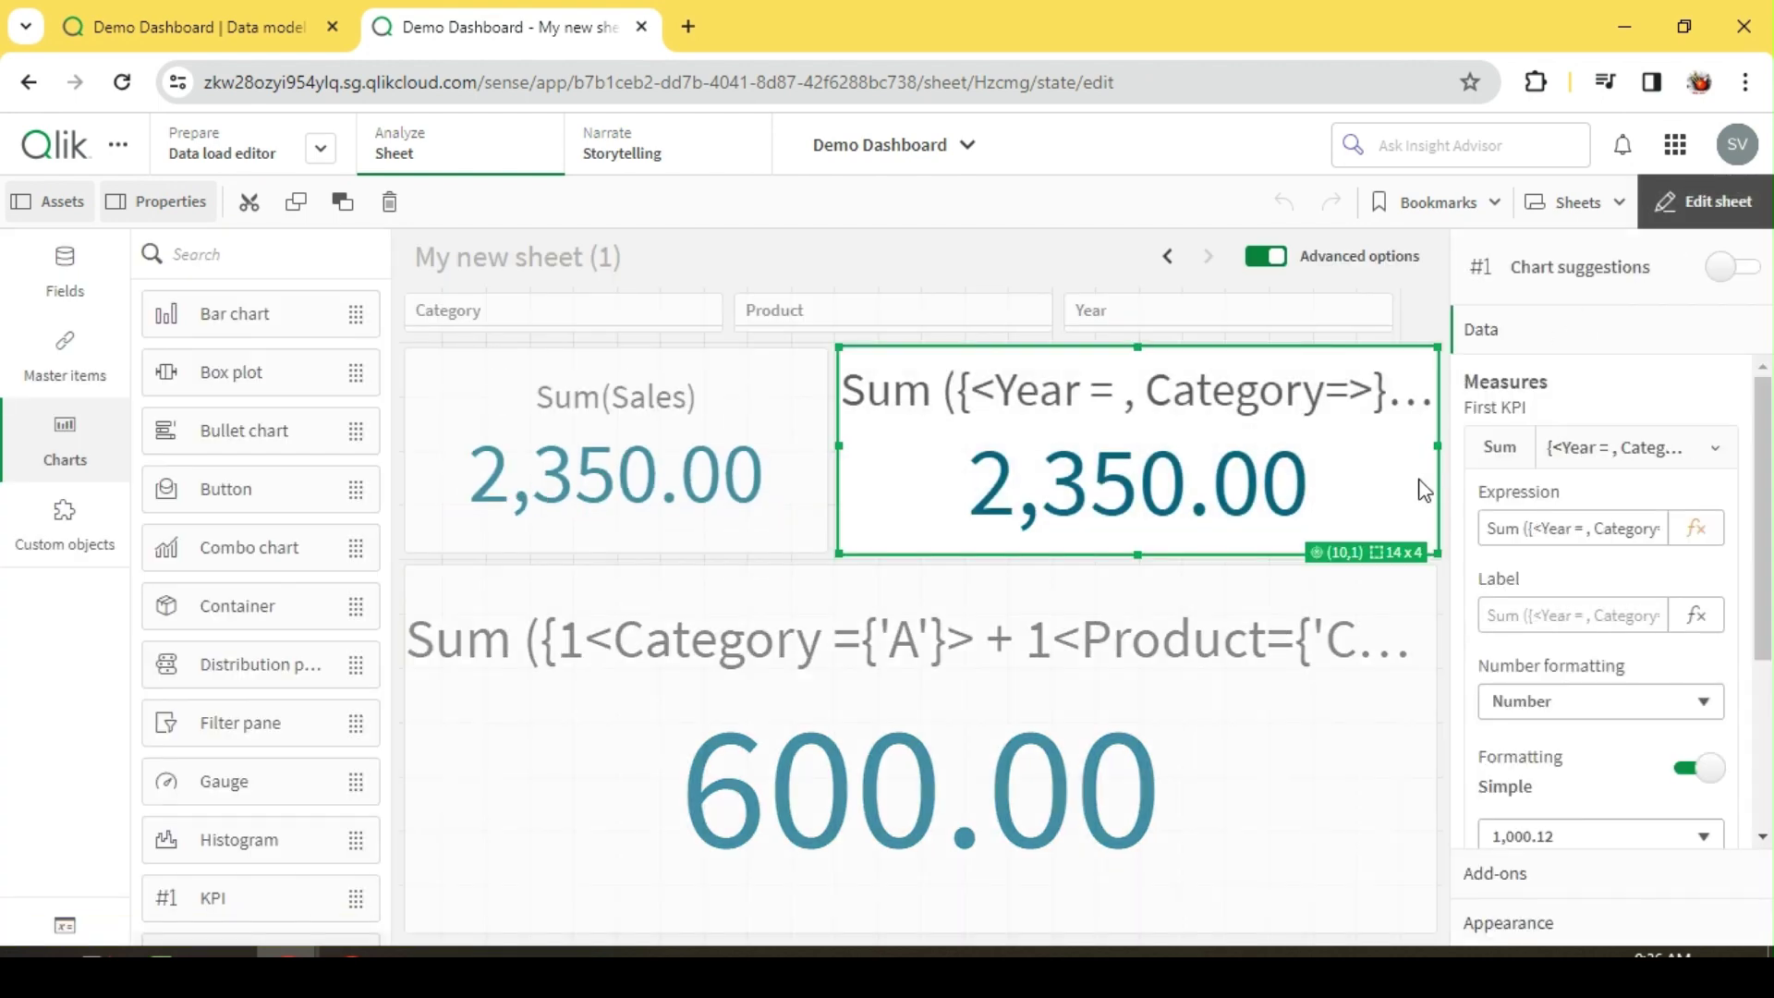
{"action": "left_click", "coordinate": [1696, 528]}
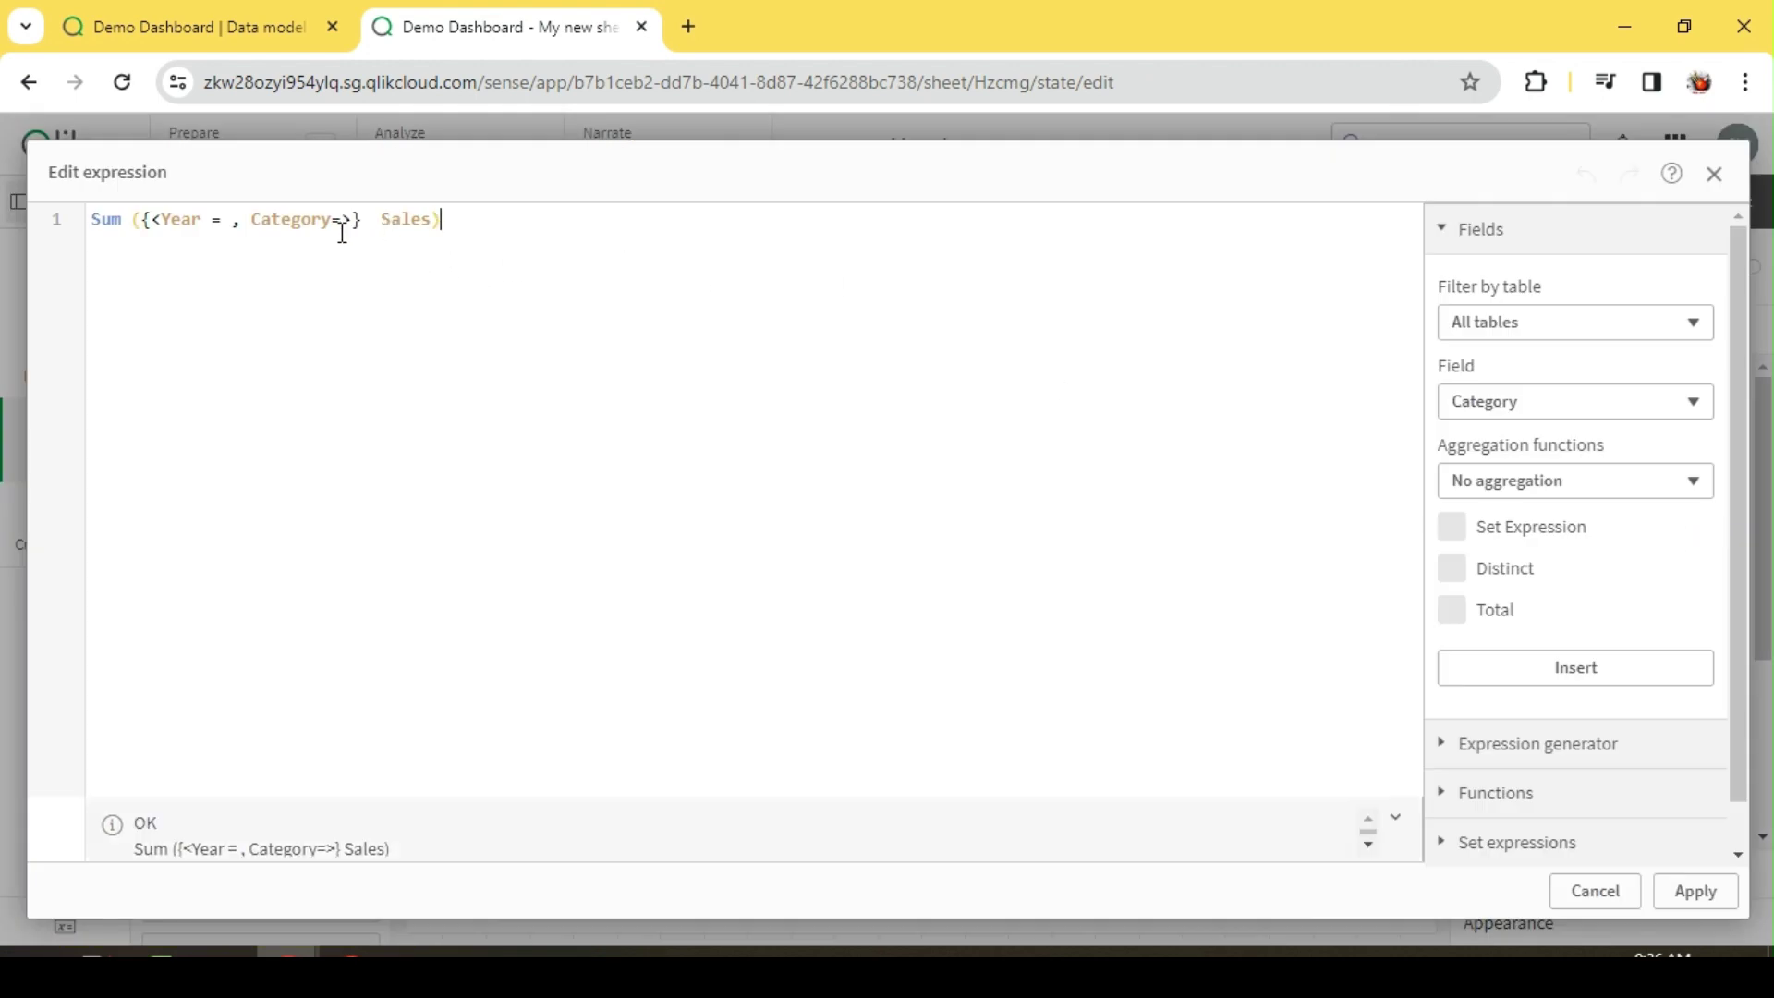
{"action": "left_click", "coordinate": [356, 223]}
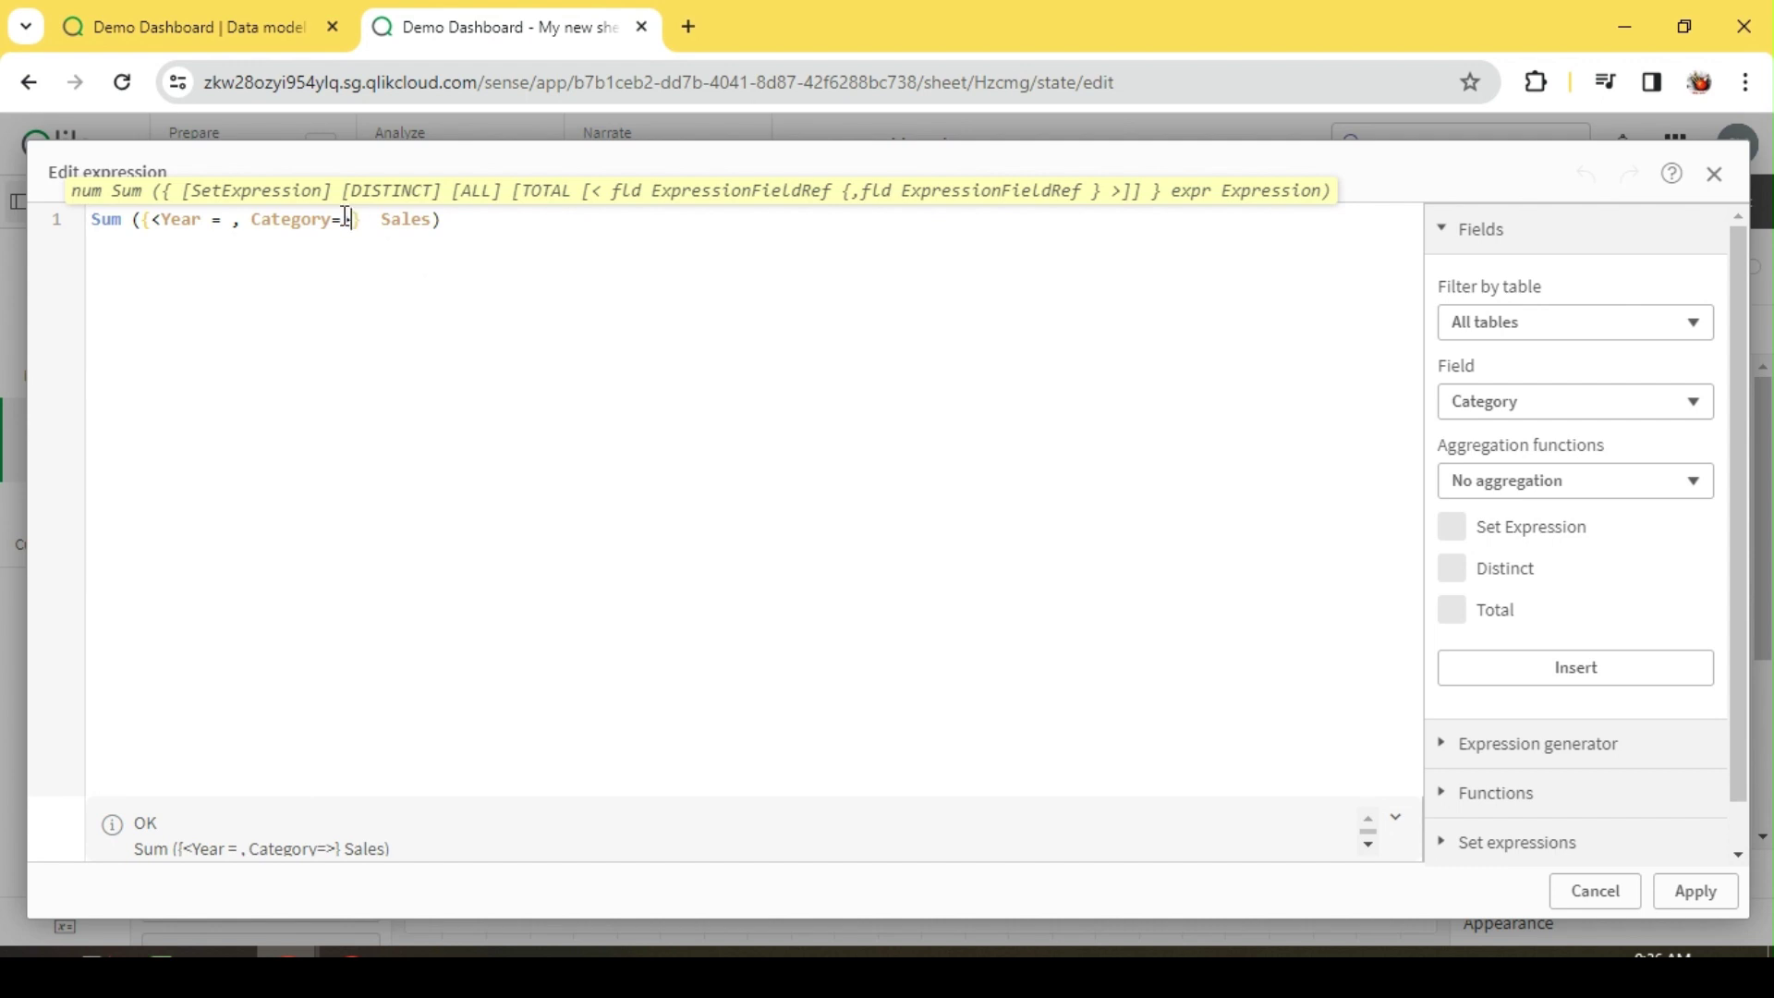
{"action": "left_click_drag", "start_coordinate": [353, 223], "coordinate": [152, 220]}
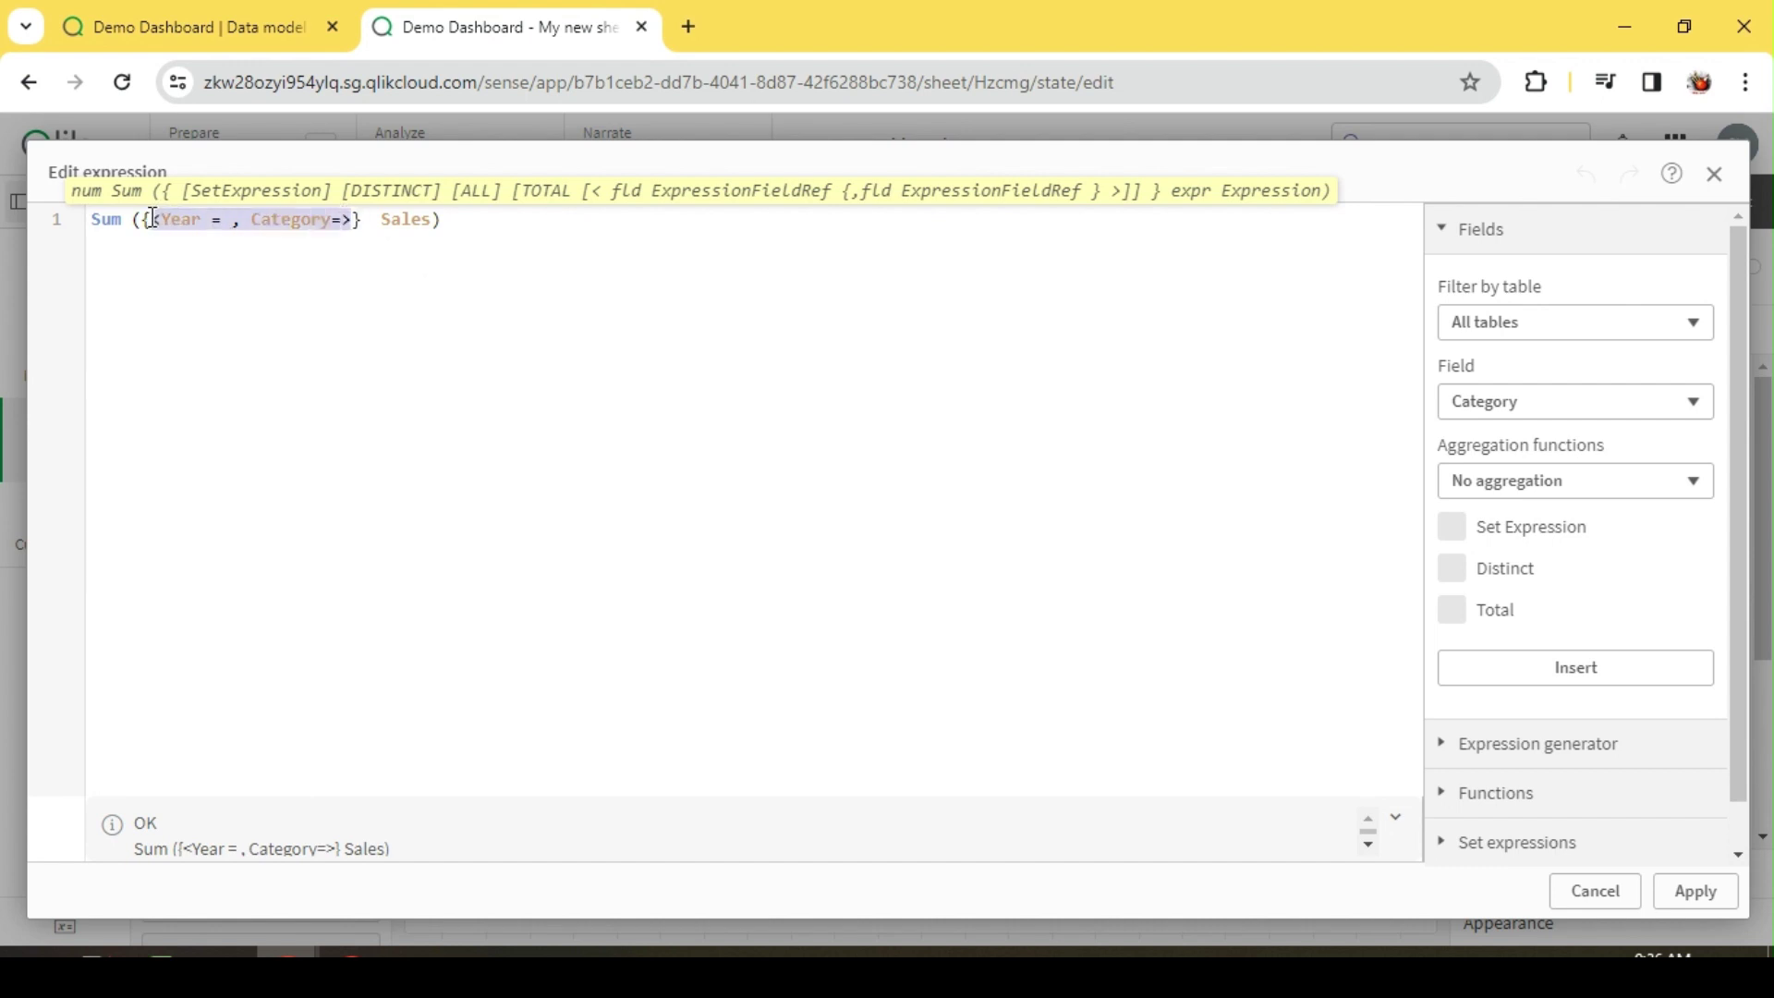
{"action": "key", "text": "BackSpace"}
{"action": "type", "text": "1"}
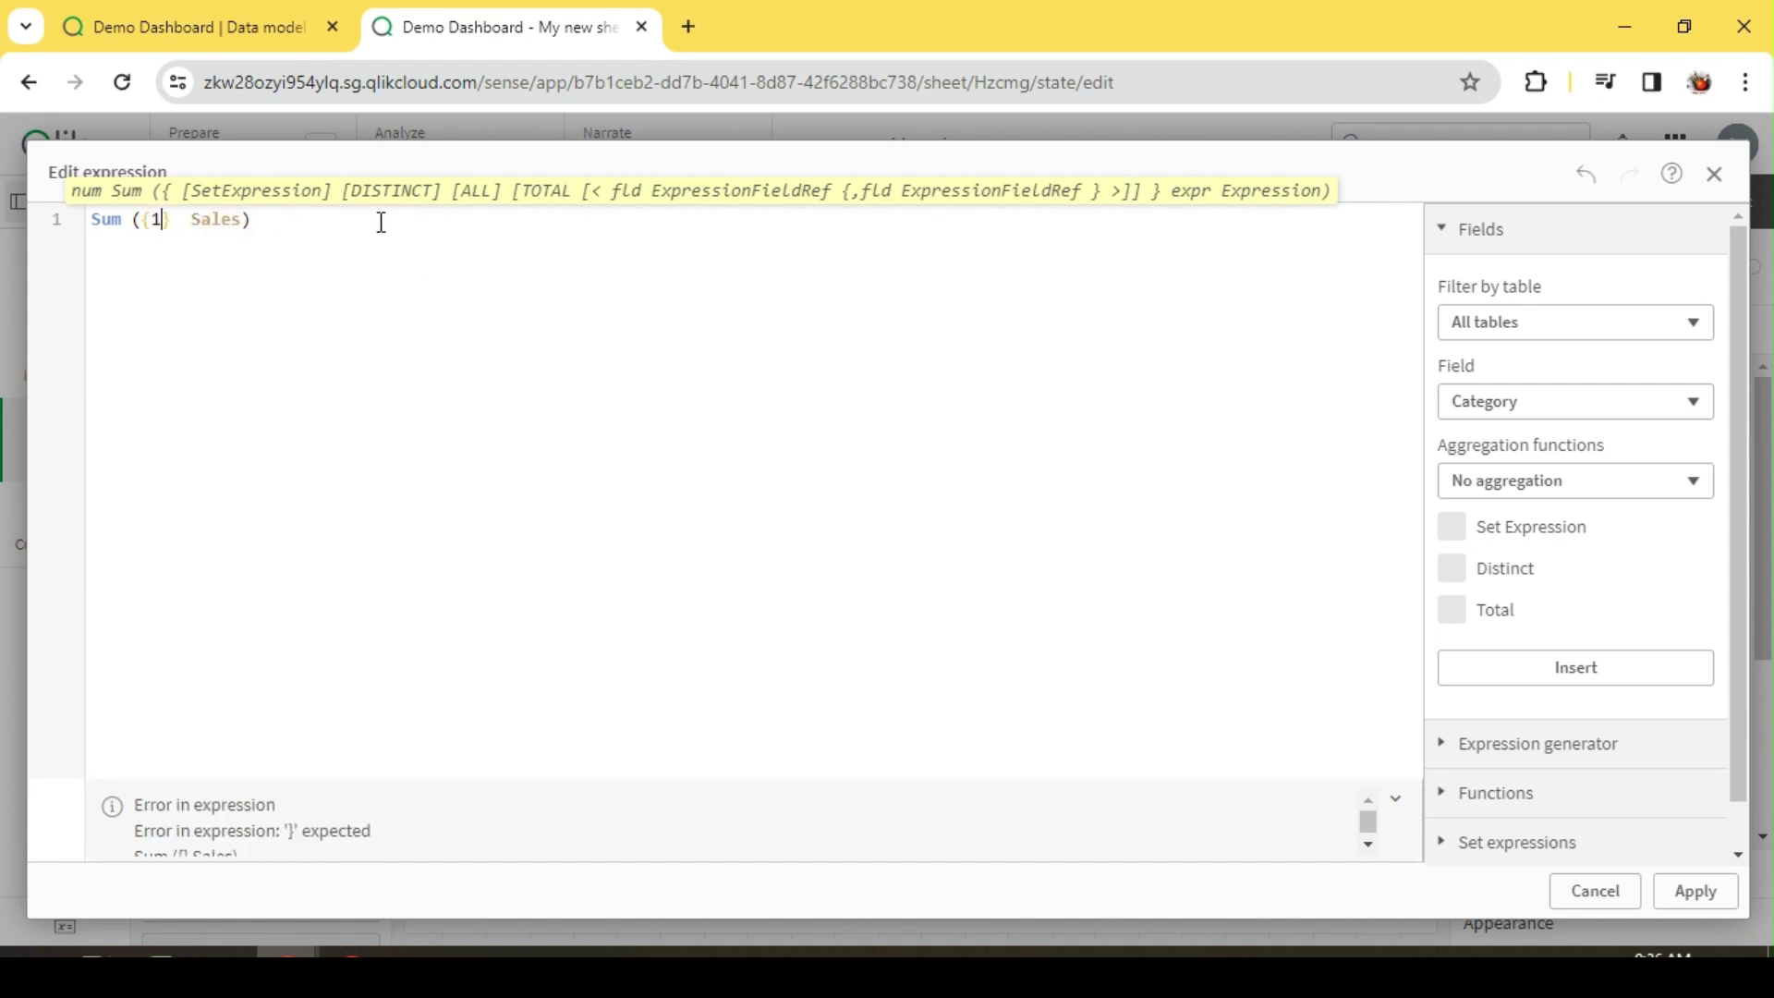
{"action": "left_click", "coordinate": [381, 223]}
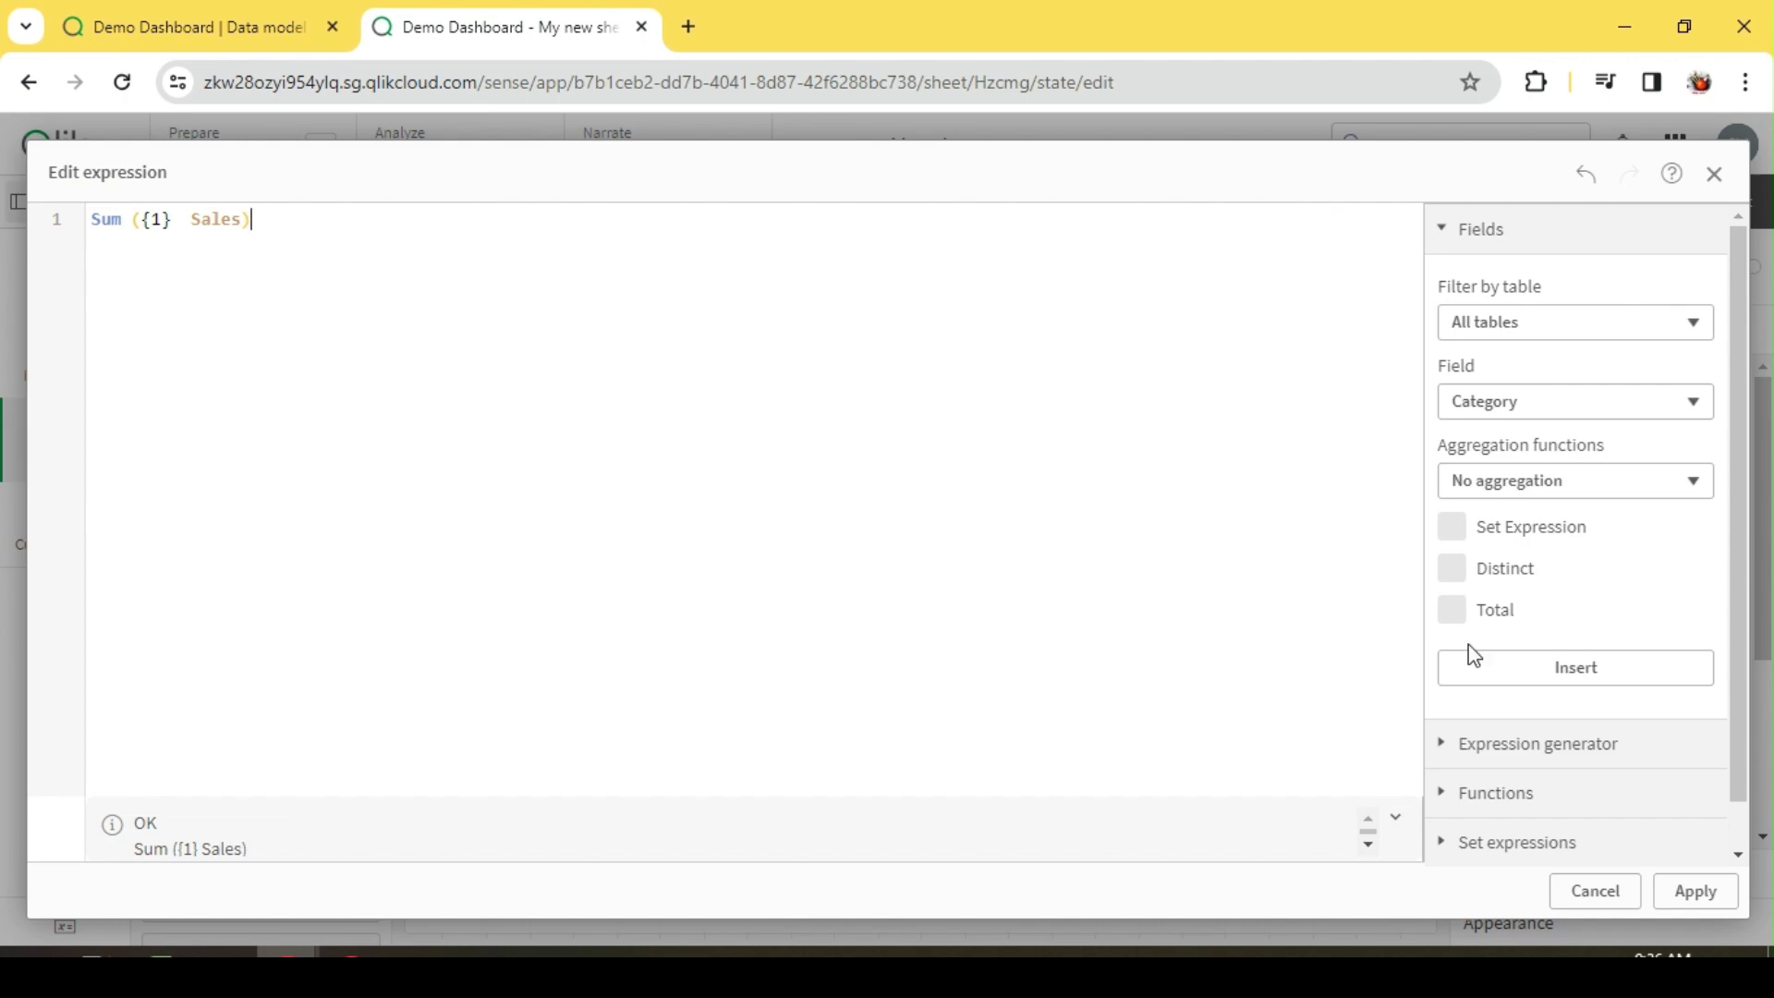
{"action": "left_click", "coordinate": [1695, 891]}
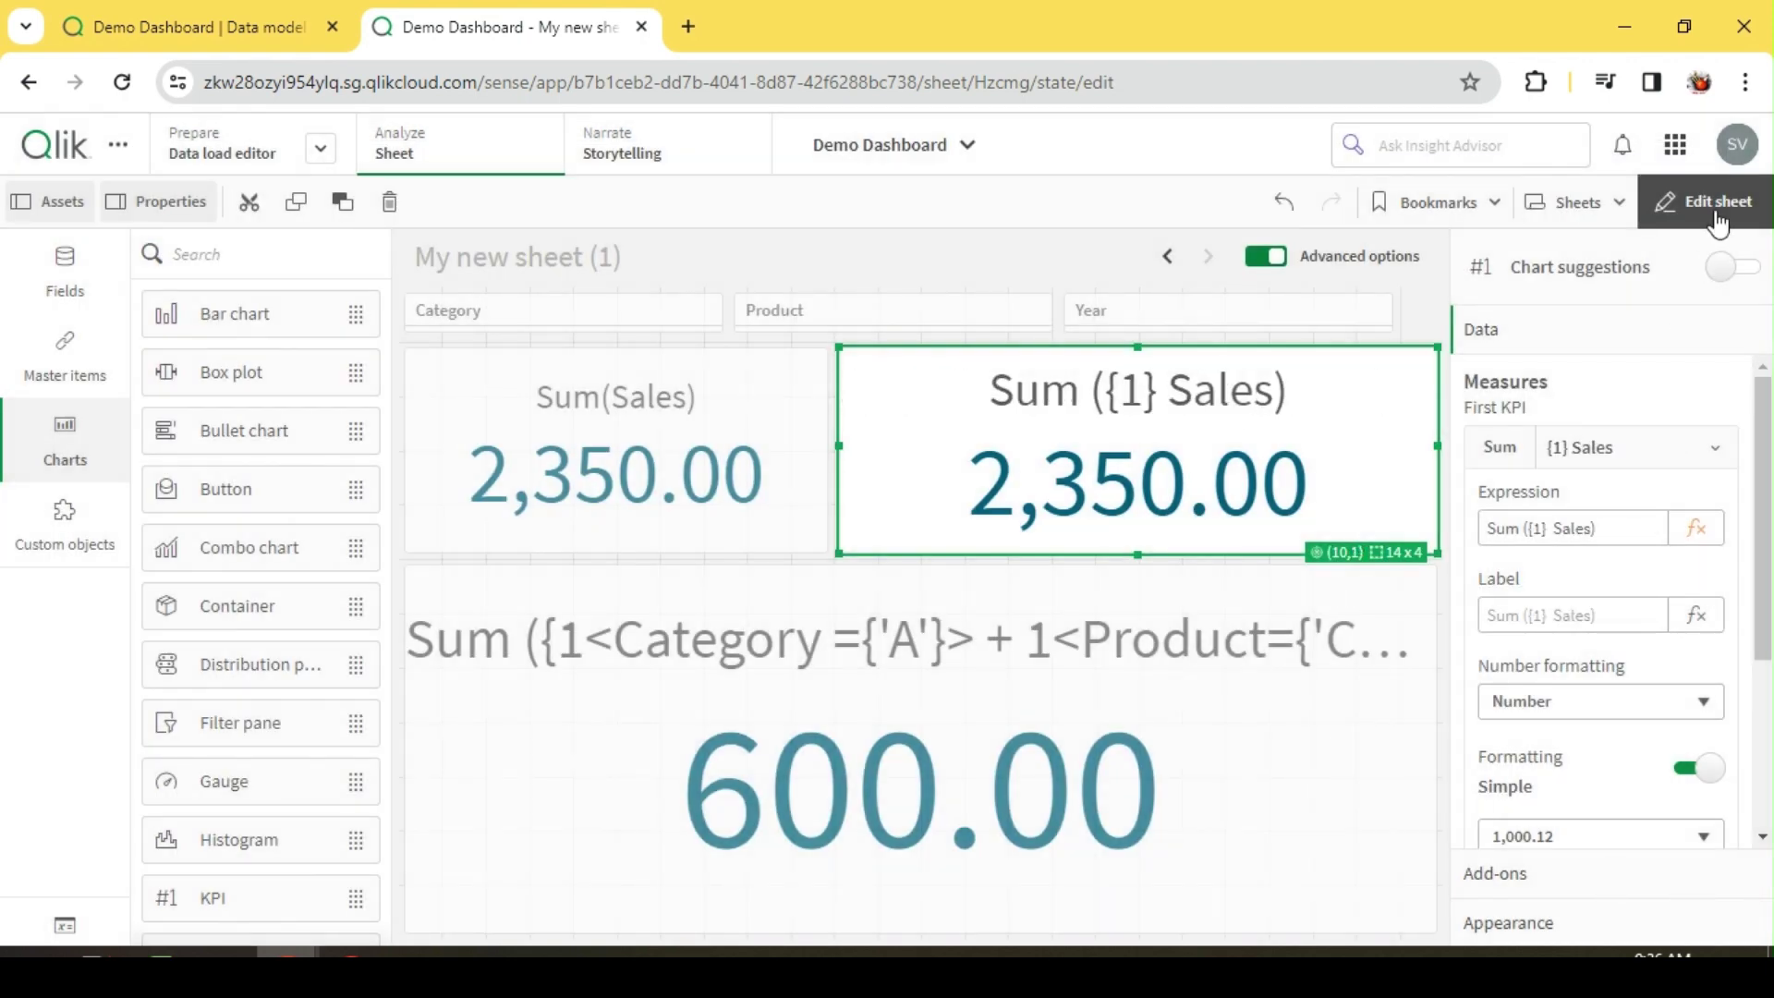
Back in analysis view, filter the sheet to Product Fruits and Year 2024
{"action": "left_click", "coordinate": [1716, 224]}
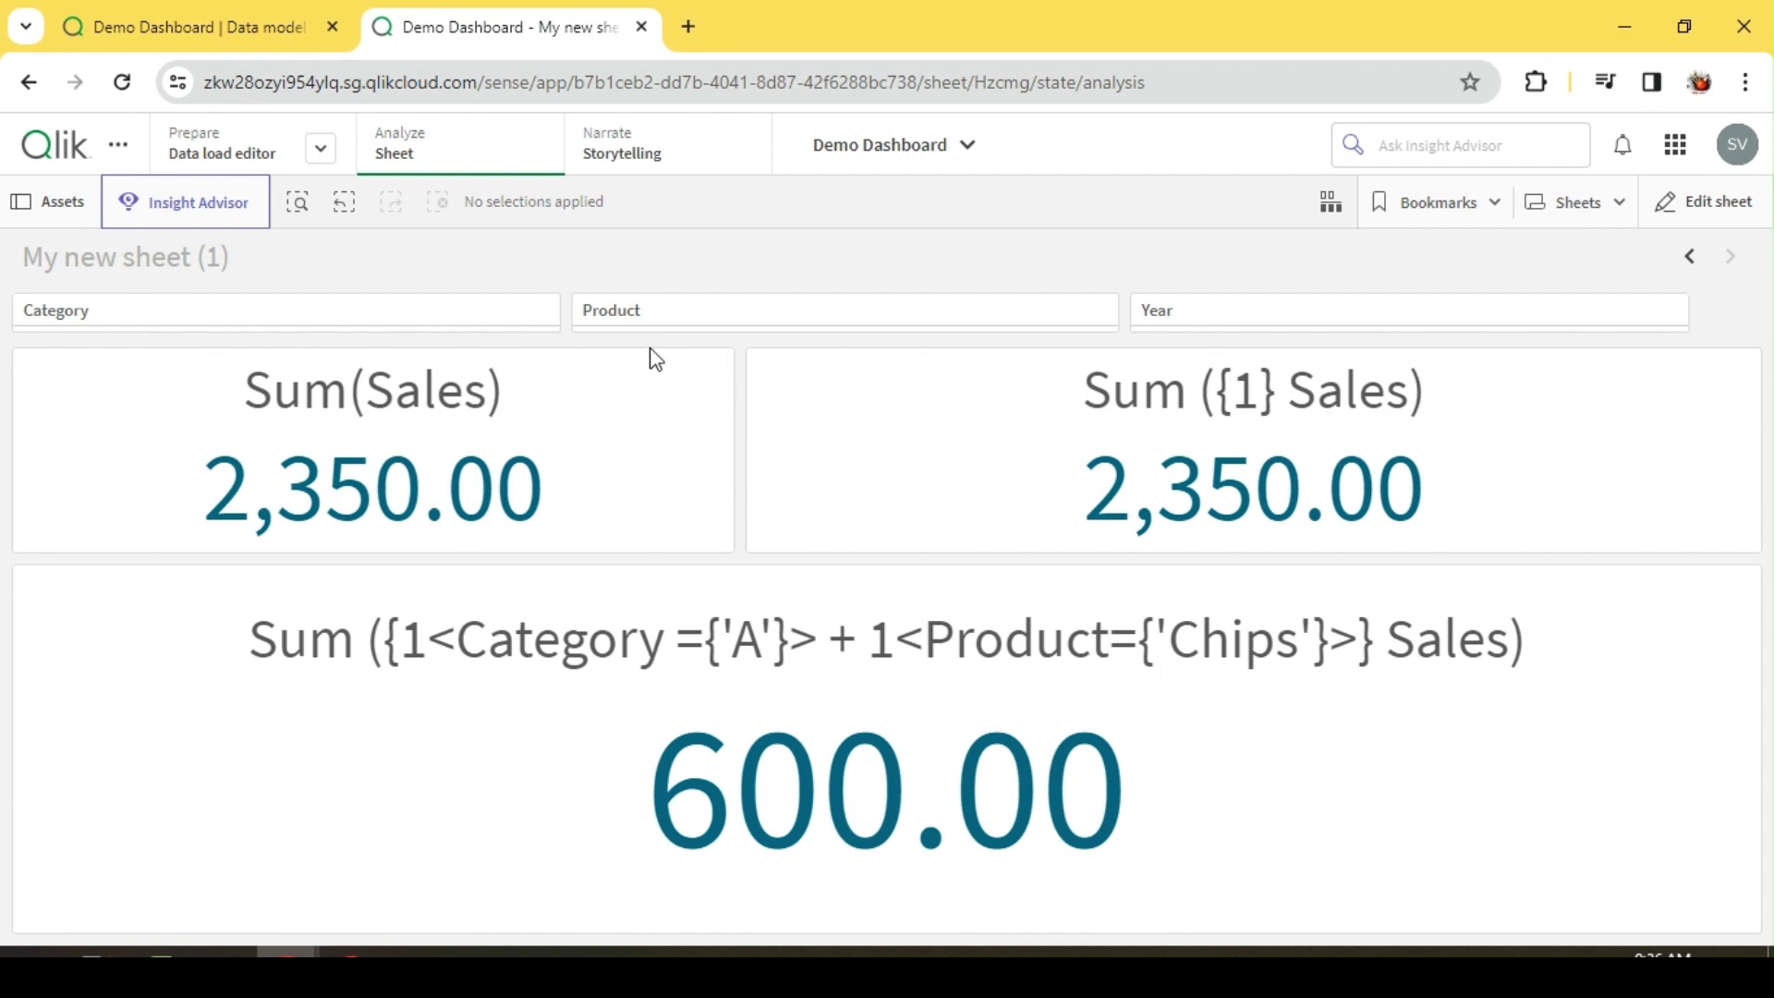
{"action": "left_click", "coordinate": [705, 314]}
{"action": "left_click", "coordinate": [696, 573]}
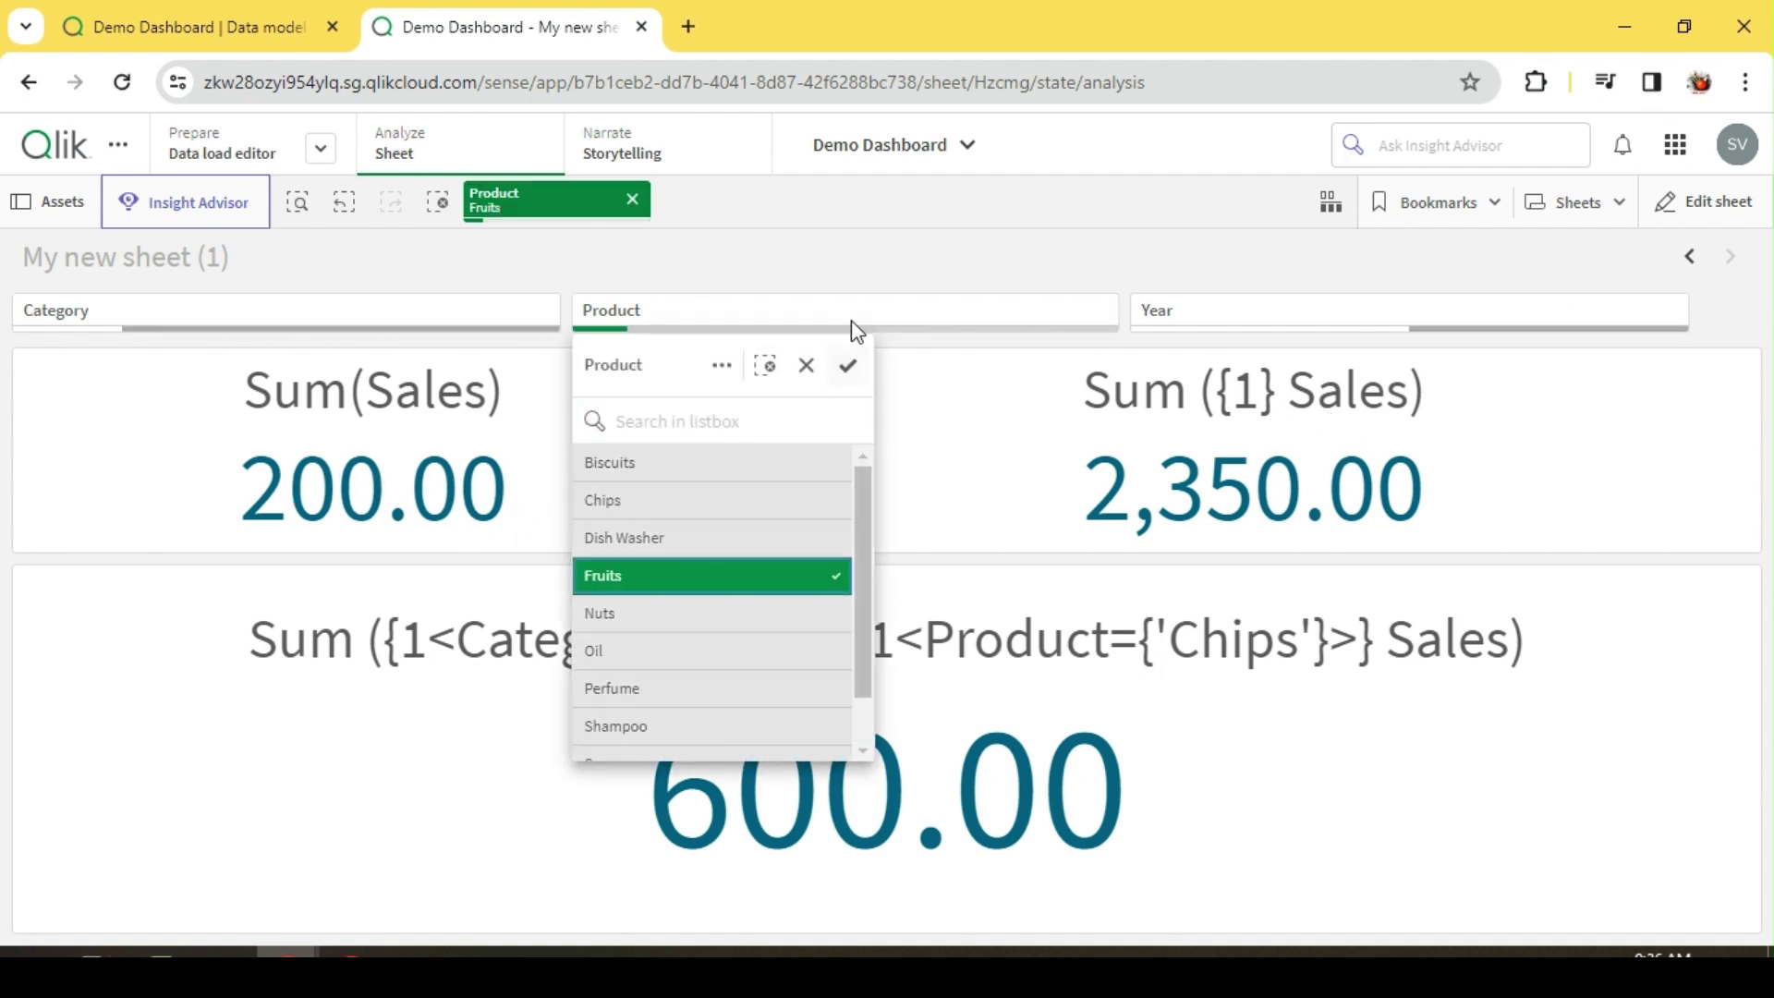
{"action": "left_click", "coordinate": [868, 274]}
{"action": "left_click", "coordinate": [1326, 317]}
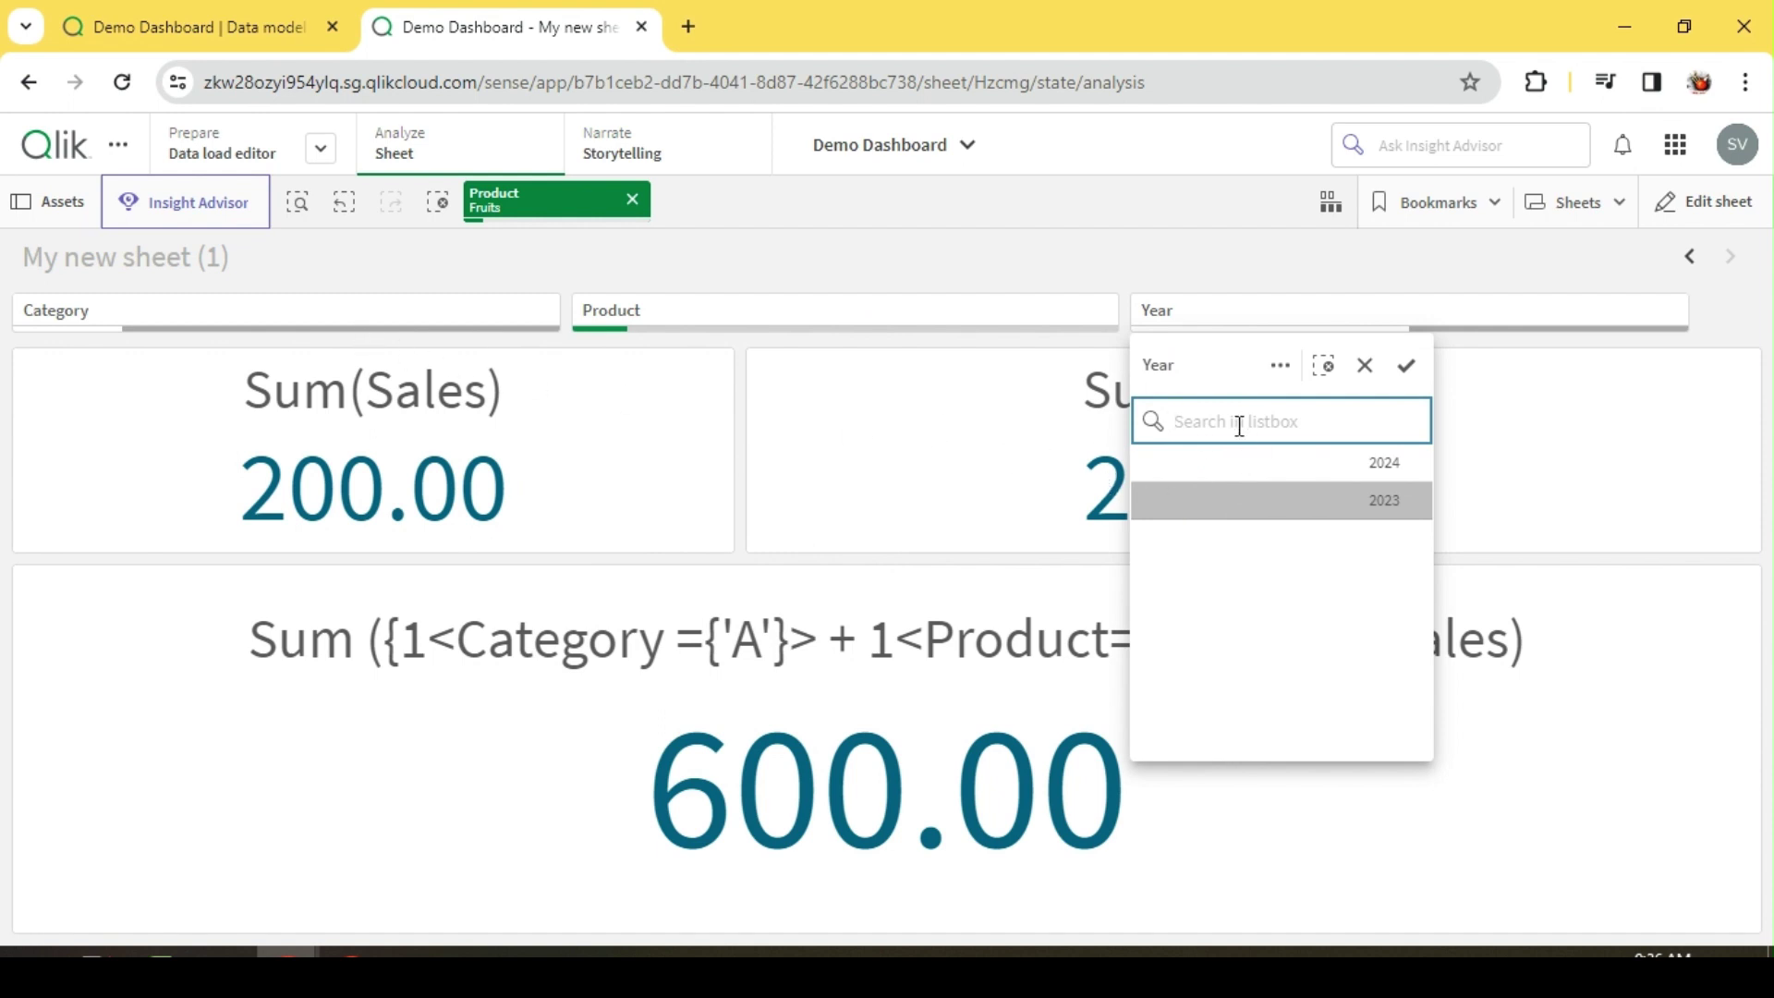
{"action": "left_click", "coordinate": [1242, 462]}
{"action": "left_click", "coordinate": [434, 312]}
Add a Category D filter, remove the 2024 selection, then clear all selections
{"action": "left_click", "coordinate": [342, 319]}
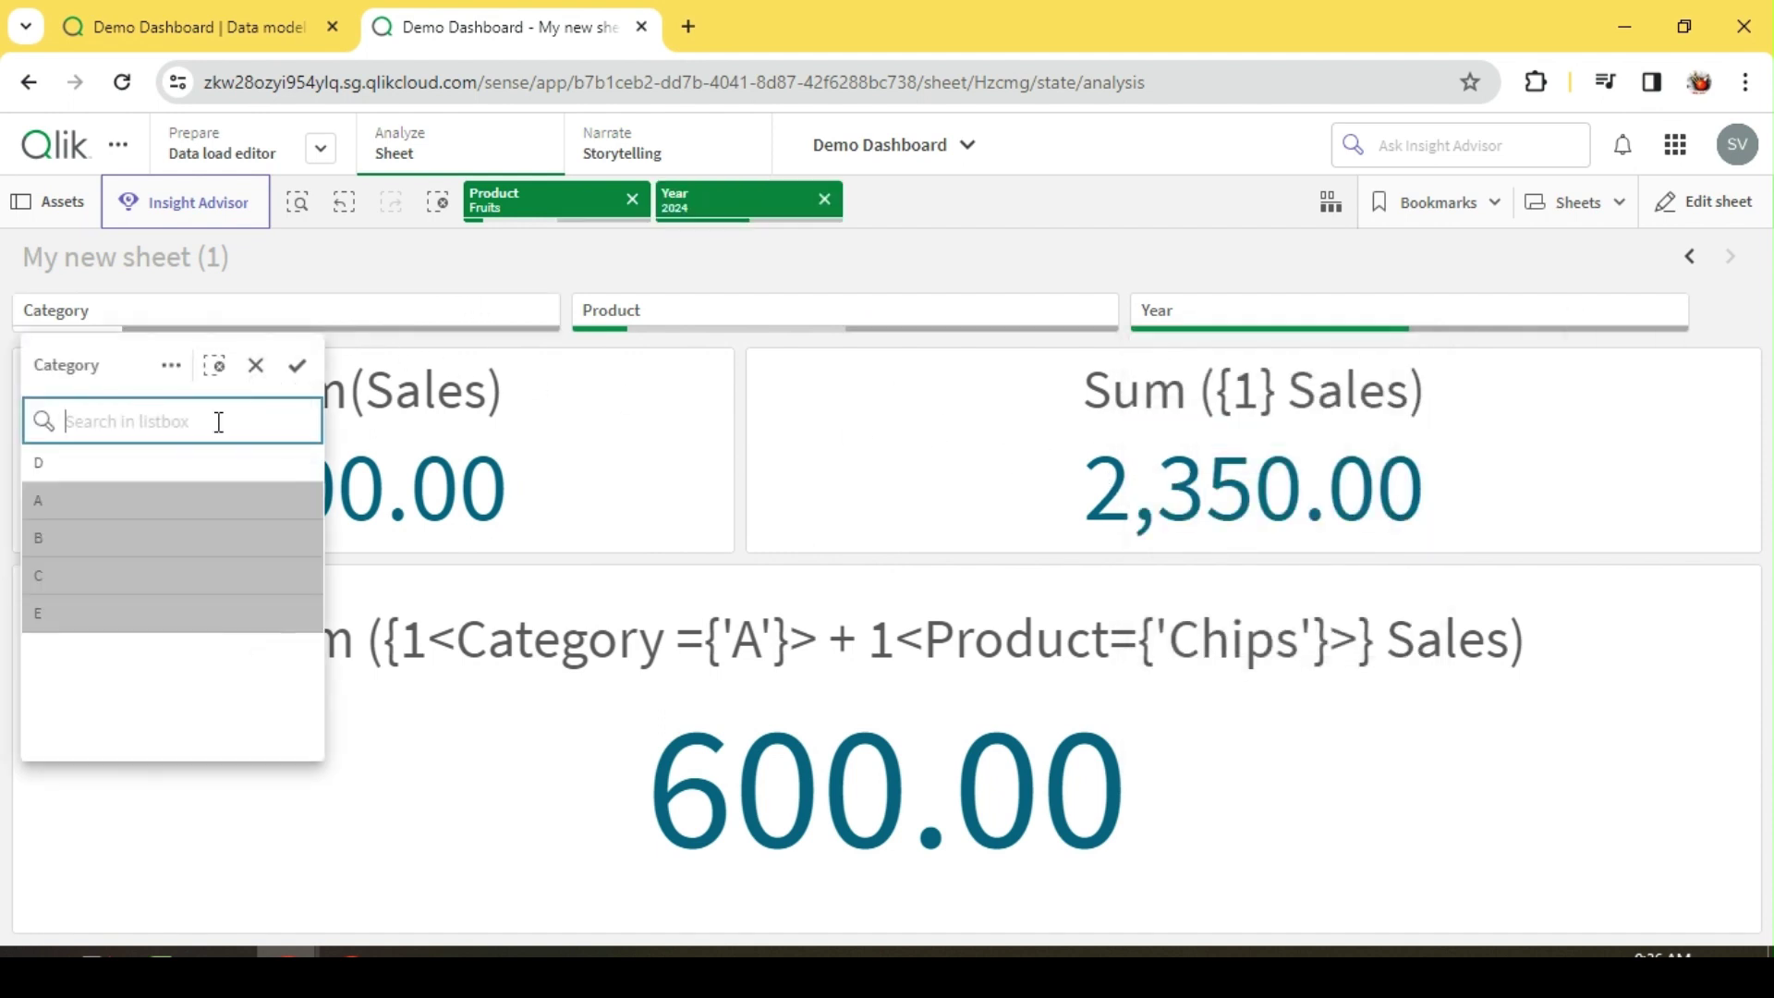
{"action": "left_click", "coordinate": [131, 465]}
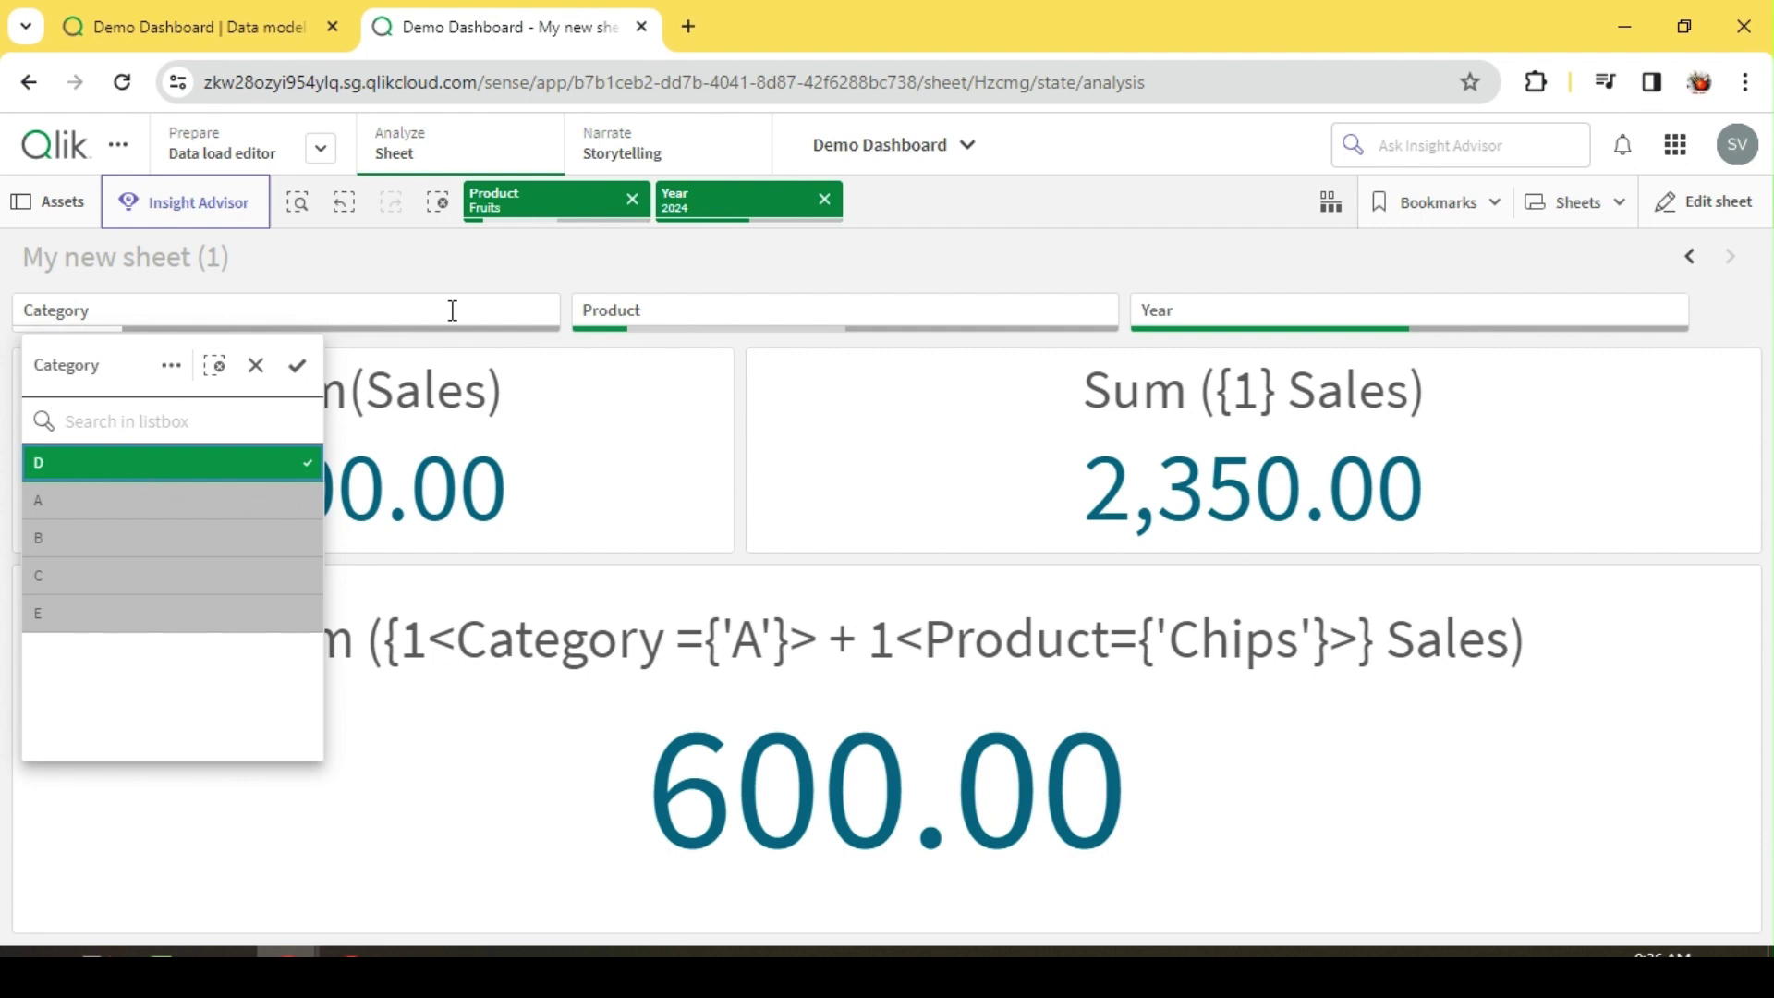
{"action": "left_click", "coordinate": [812, 241]}
{"action": "left_click", "coordinate": [824, 199]}
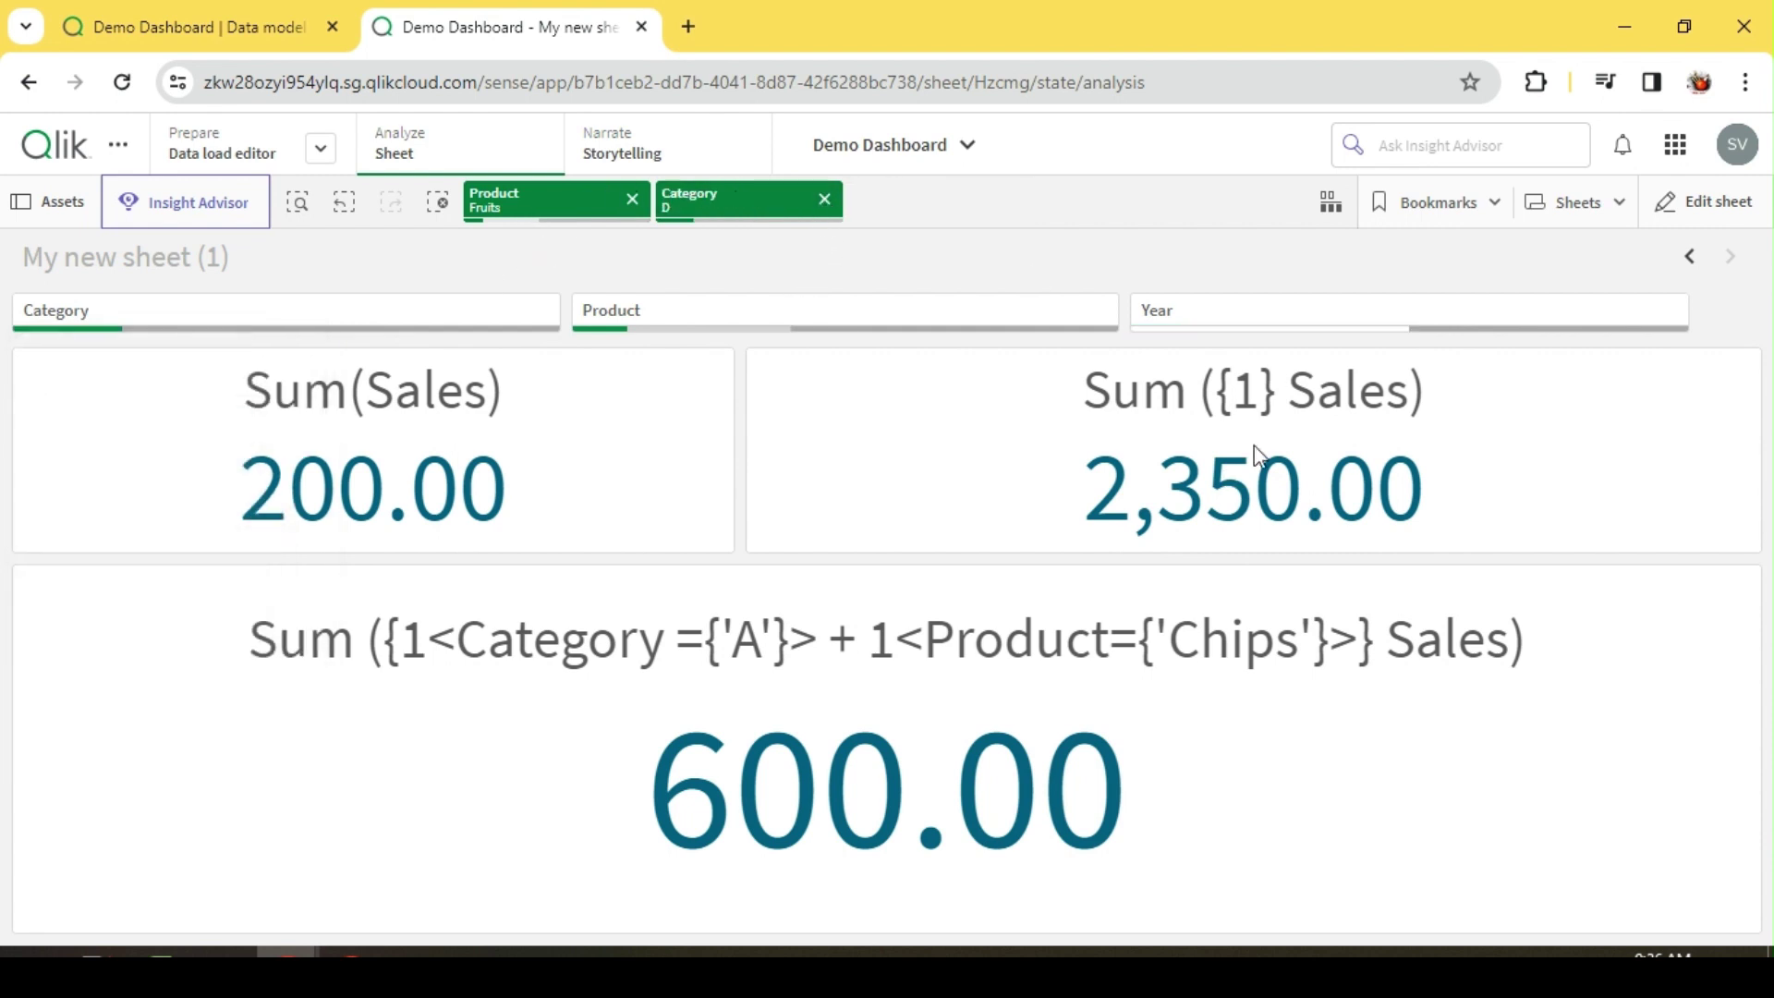
{"action": "left_click", "coordinate": [438, 201]}
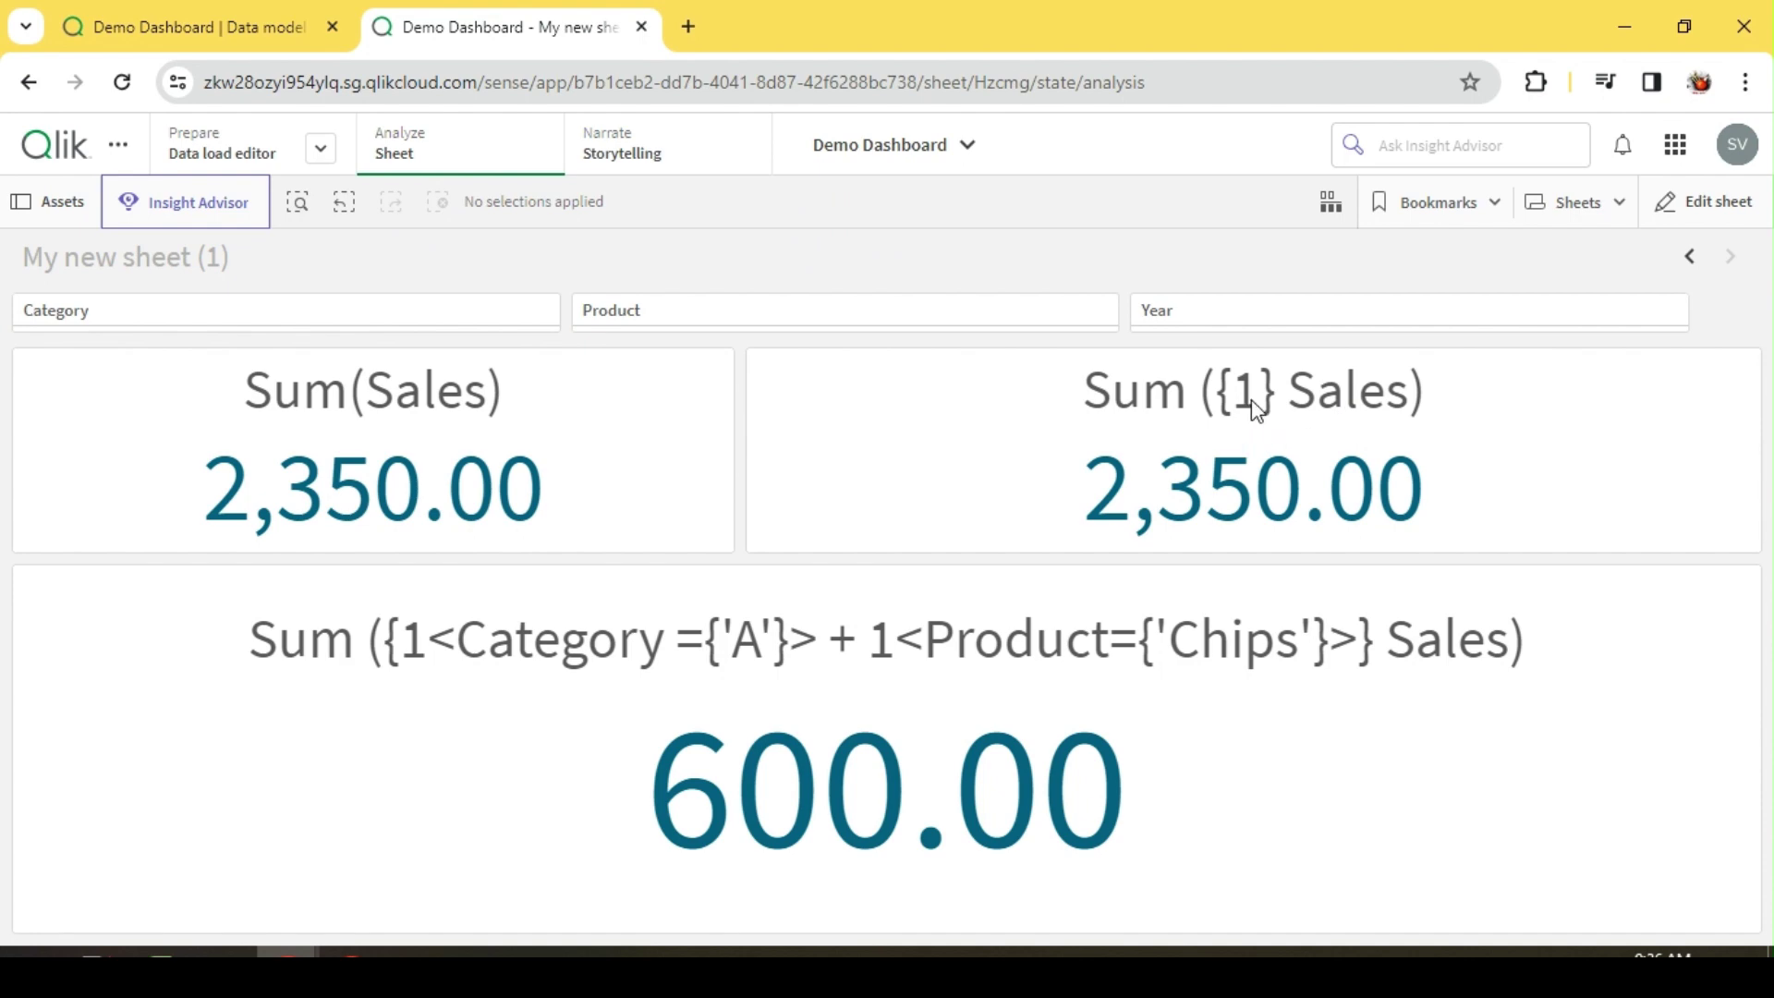
Replace the 1 identifier with $ so the second KPI uses Sum ({$} Sales), then exit editing
{"action": "left_click", "coordinate": [1703, 201]}
{"action": "left_click", "coordinate": [1219, 480]}
{"action": "left_click", "coordinate": [1546, 528]}
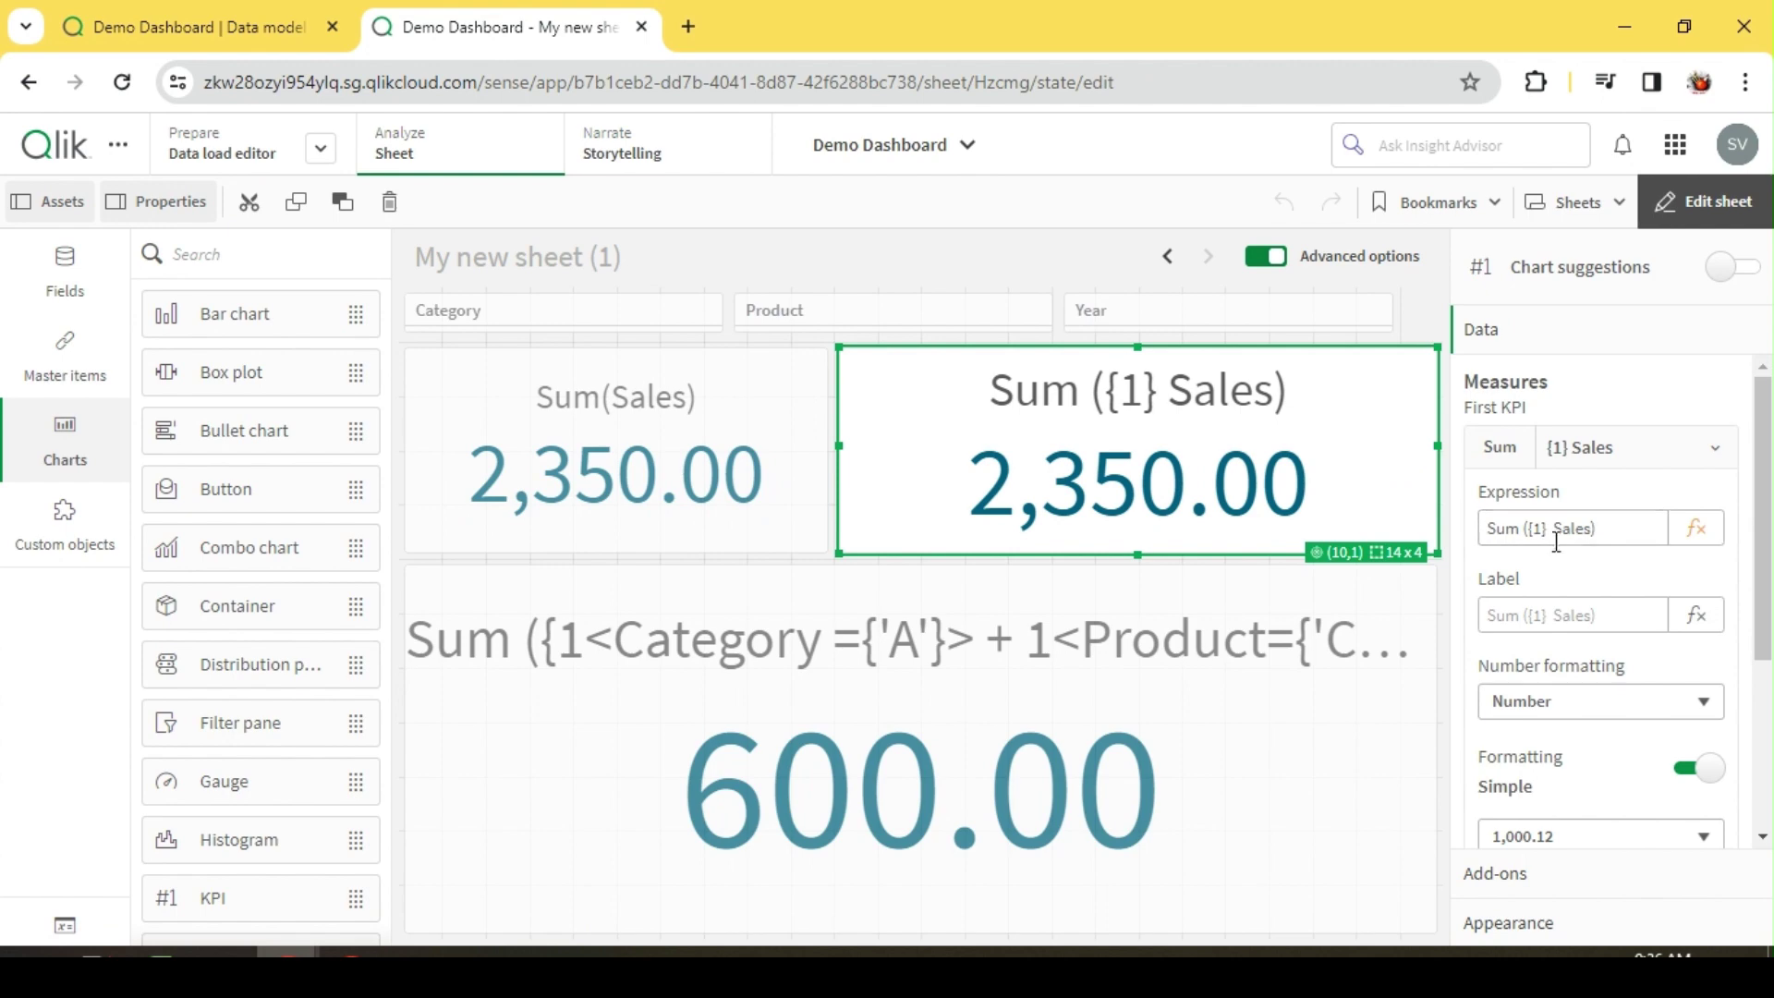
{"action": "key", "text": "BackSpace"}
{"action": "key", "text": "BackSpace"}
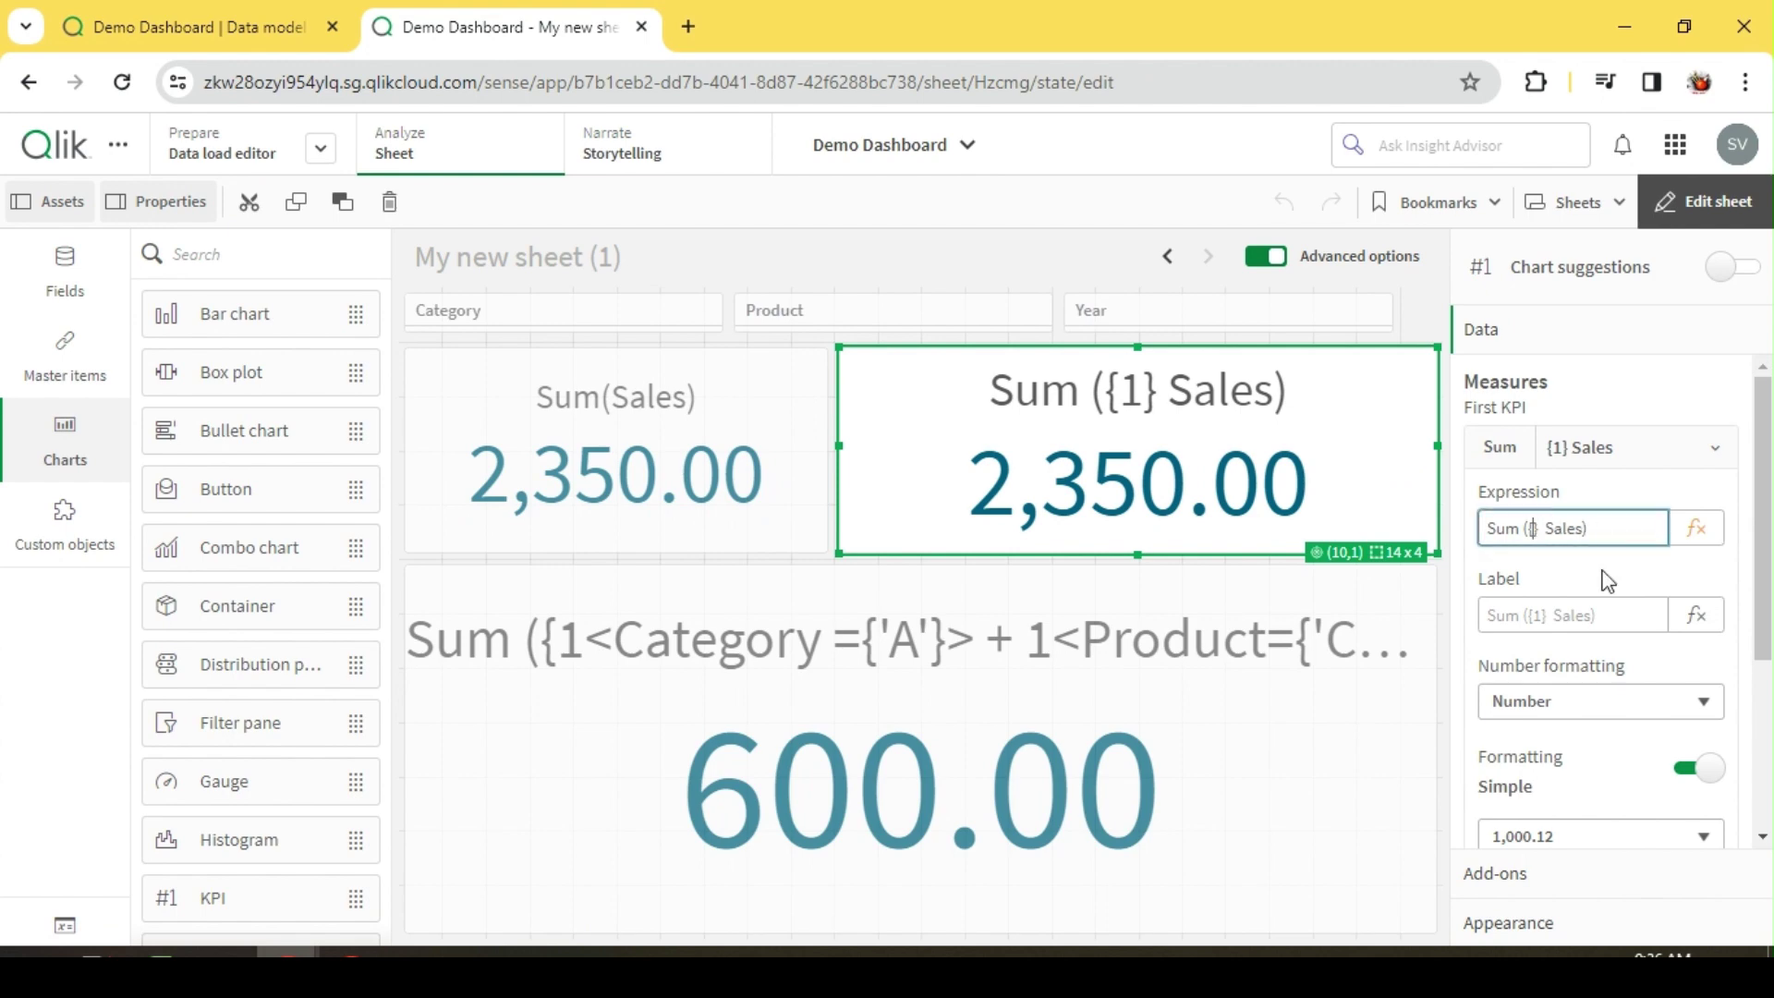
{"action": "left_click", "coordinate": [1700, 531]}
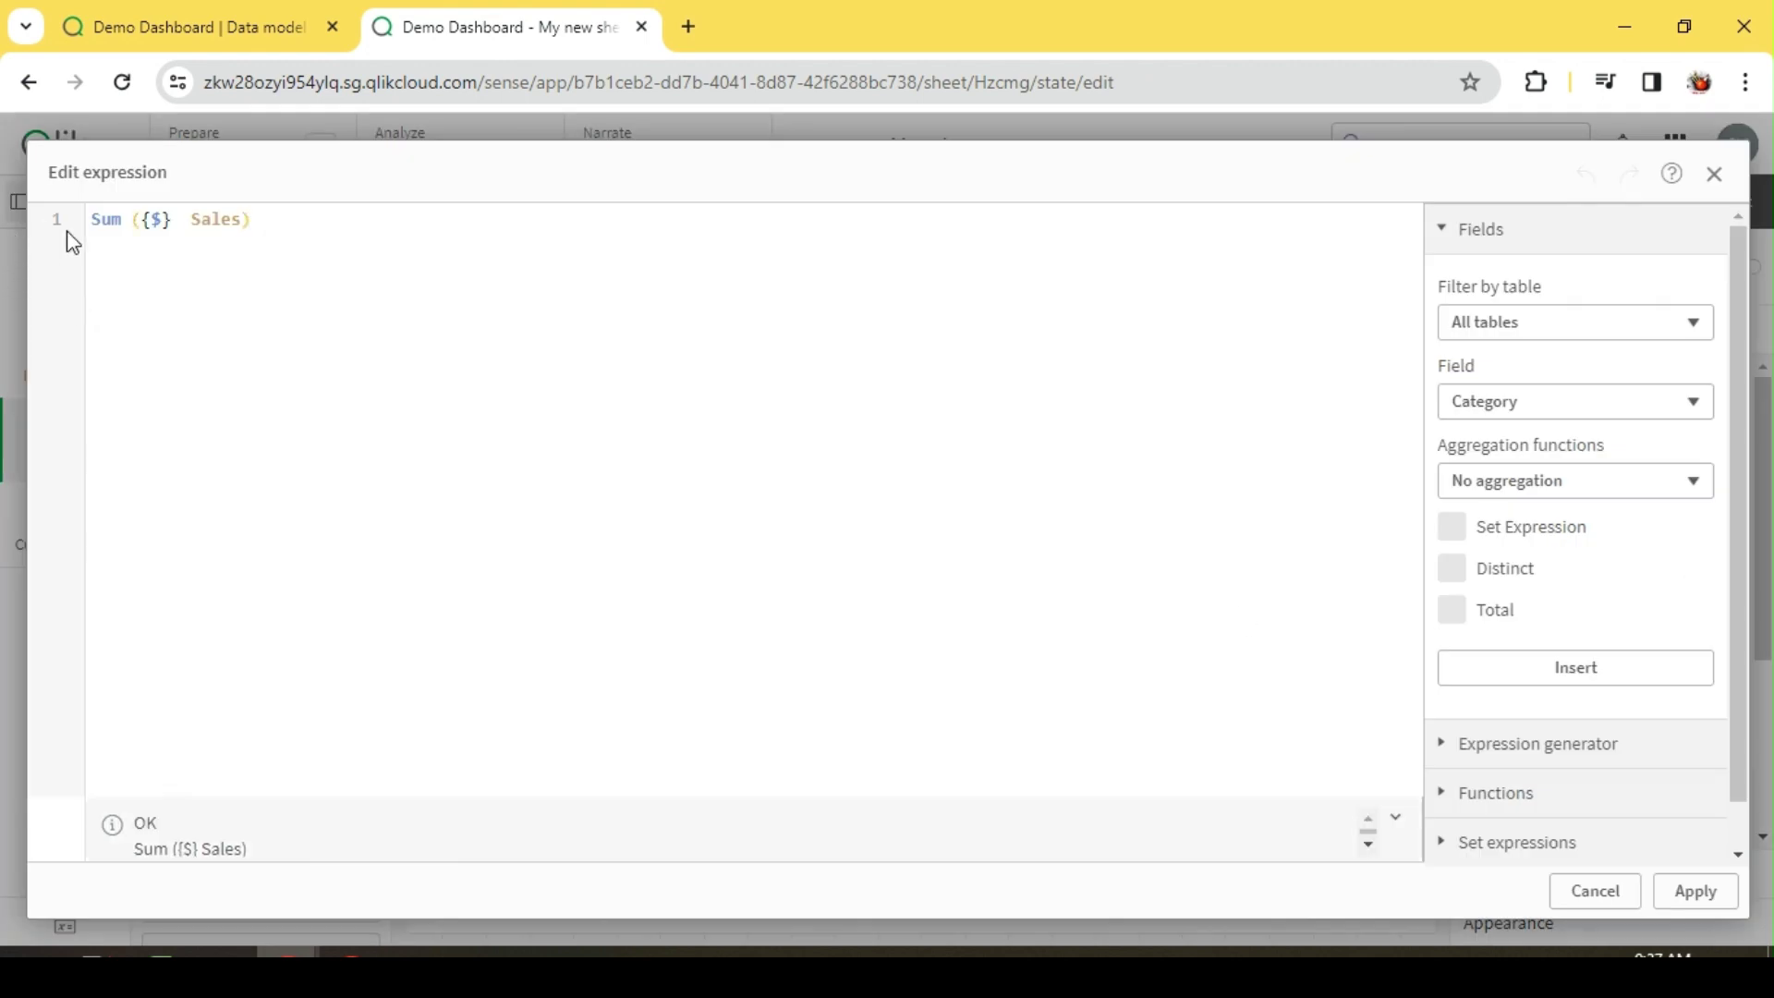
{"action": "left_click", "coordinate": [155, 222]}
{"action": "type", "text": "$"}
{"action": "left_click", "coordinate": [156, 222]}
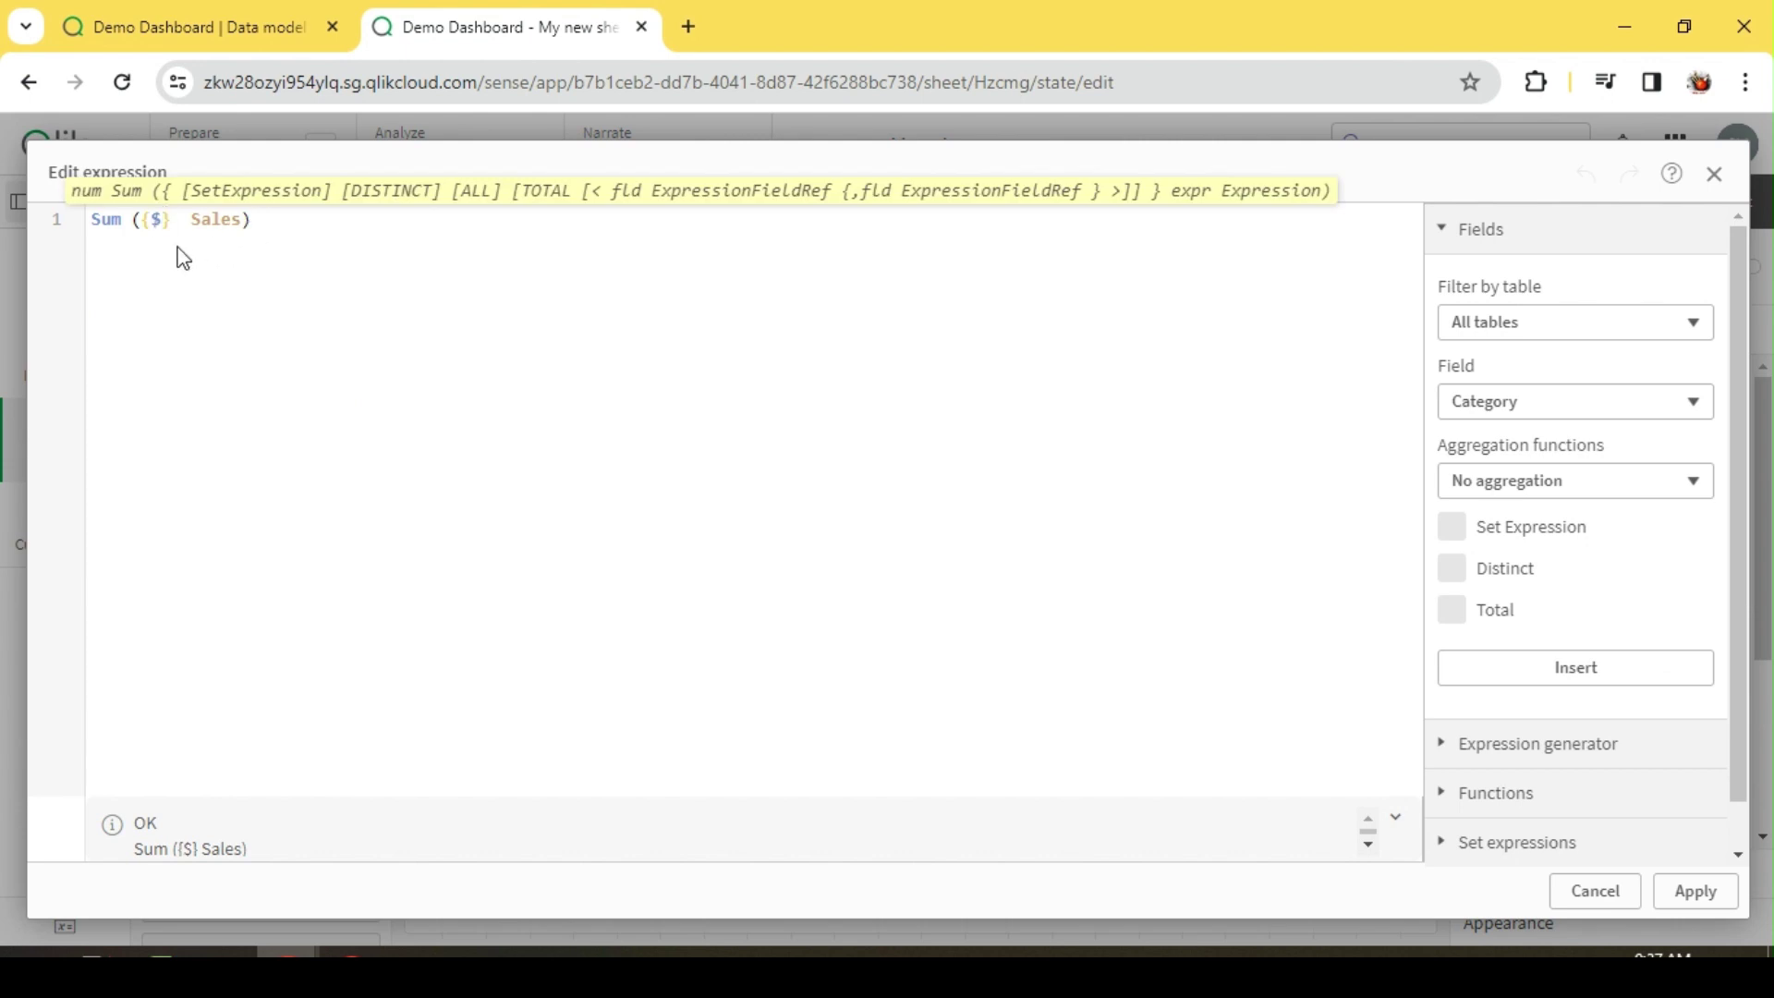
{"action": "left_click", "coordinate": [1695, 891]}
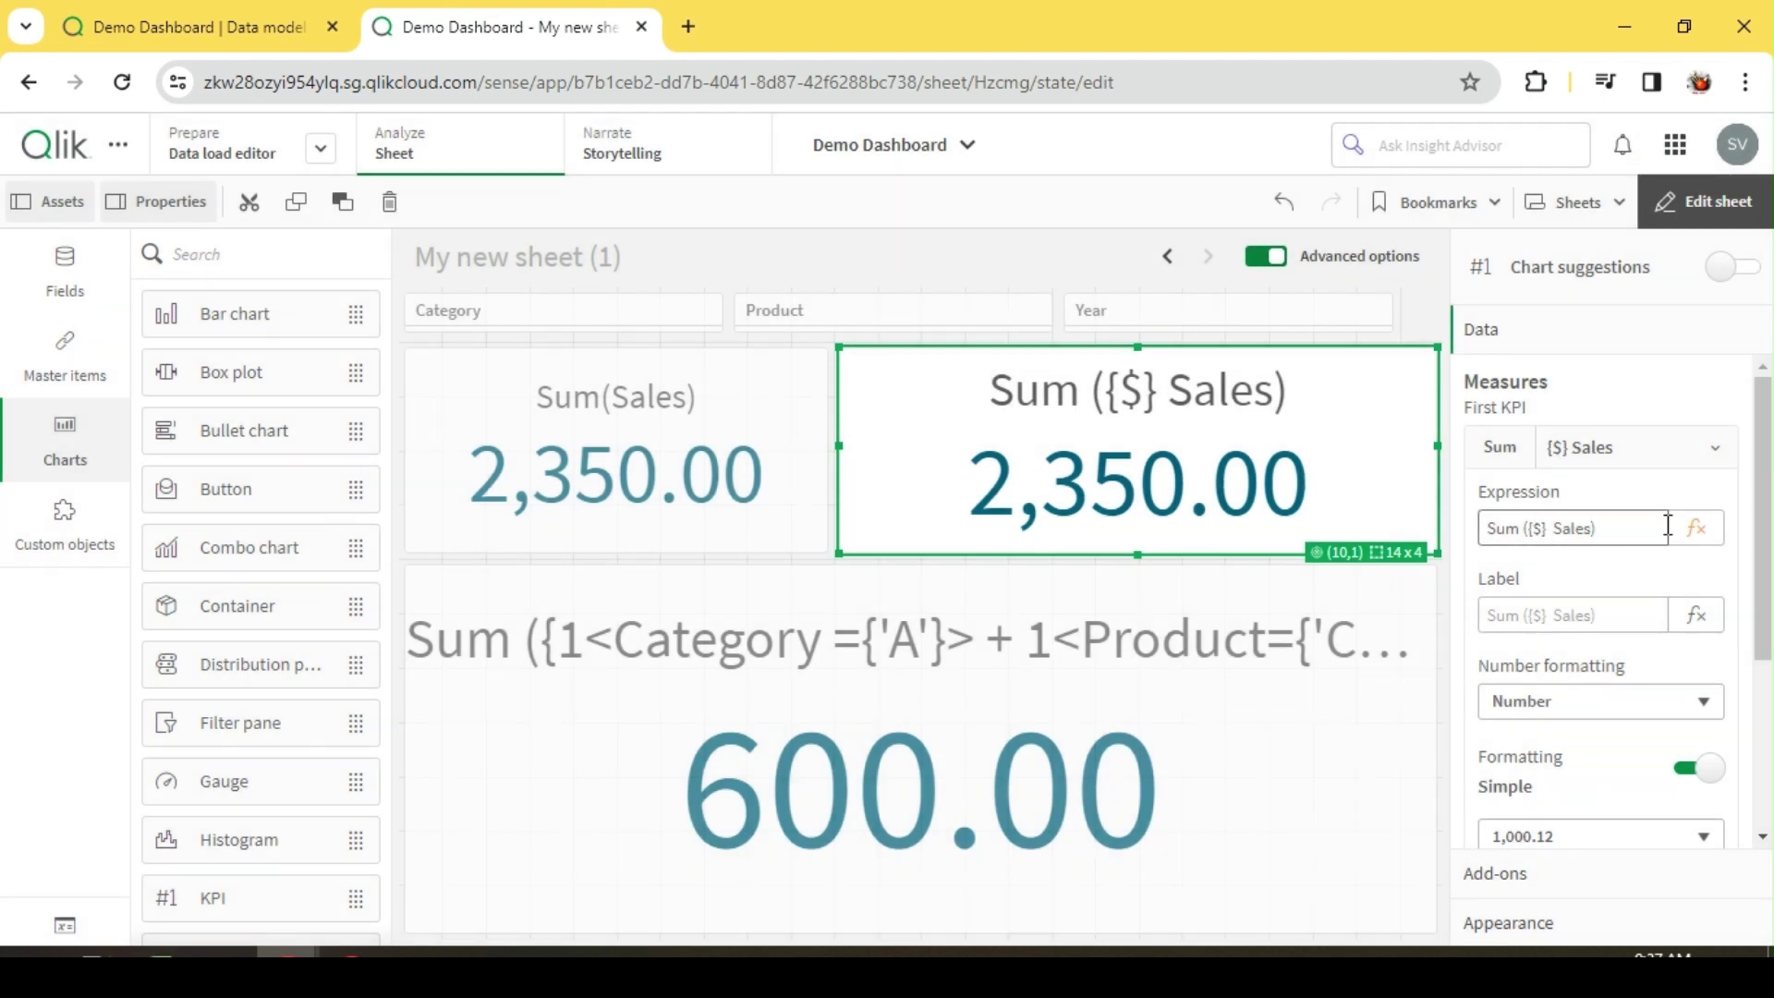
{"action": "left_click", "coordinate": [1697, 527]}
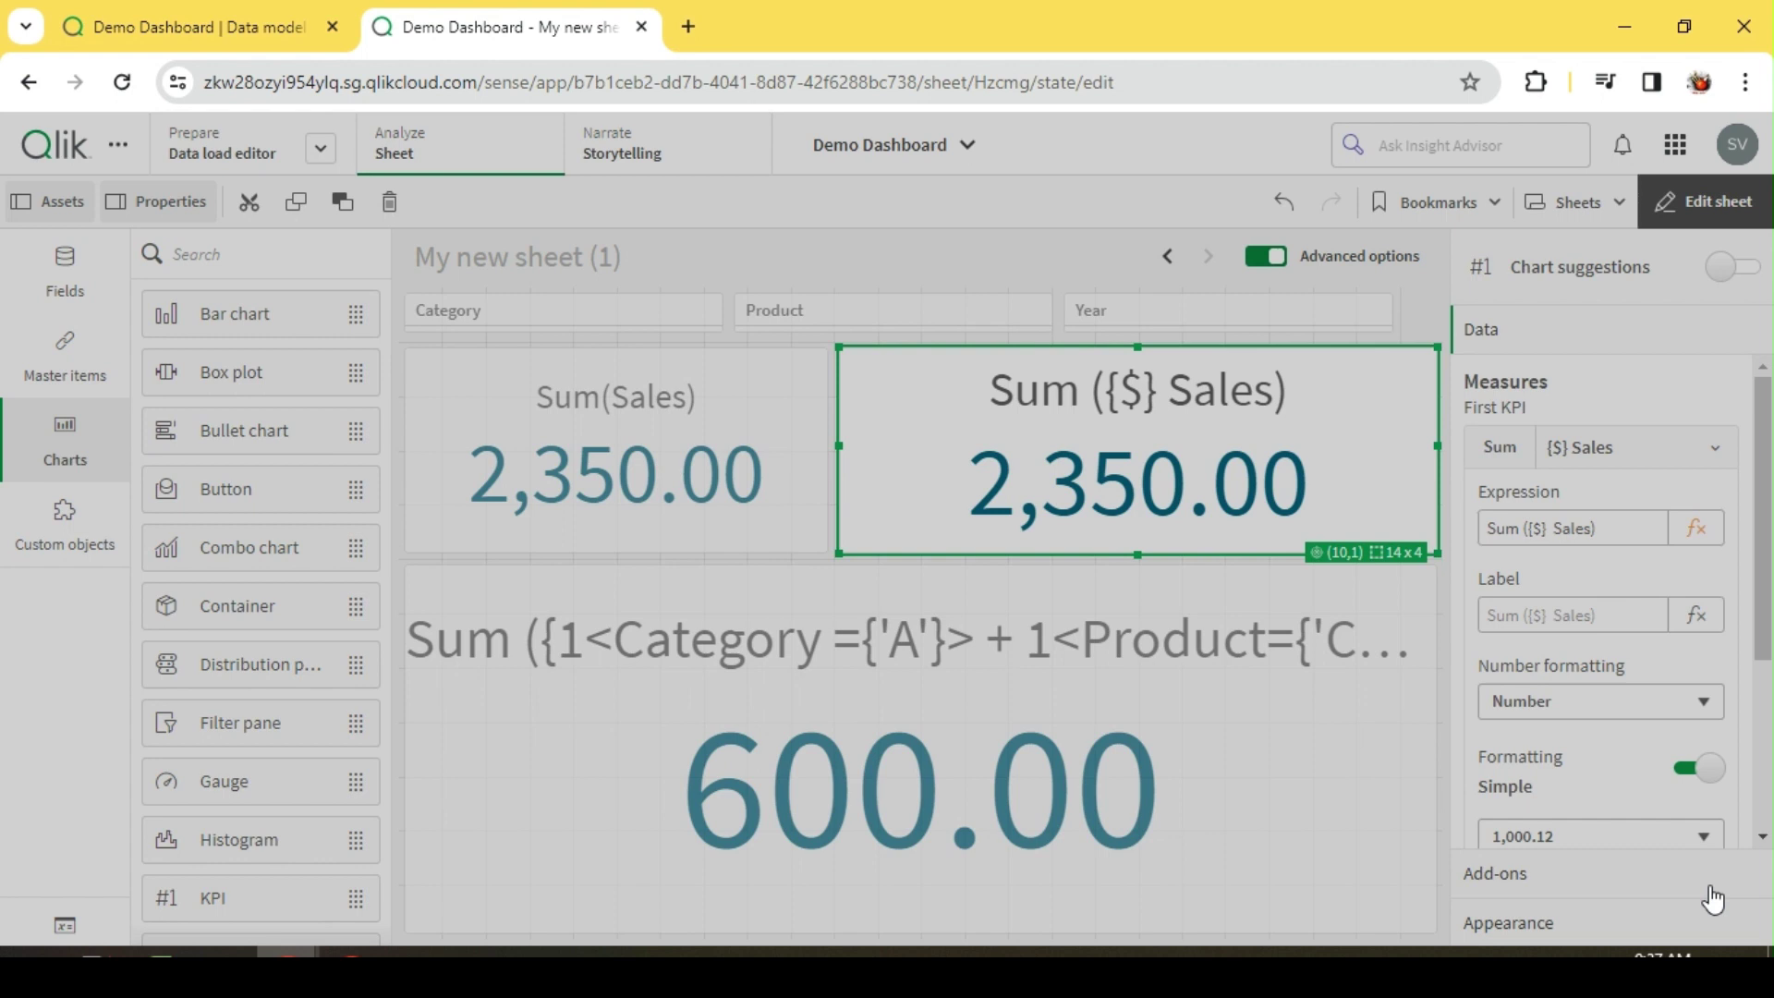
{"action": "left_click", "coordinate": [1695, 891]}
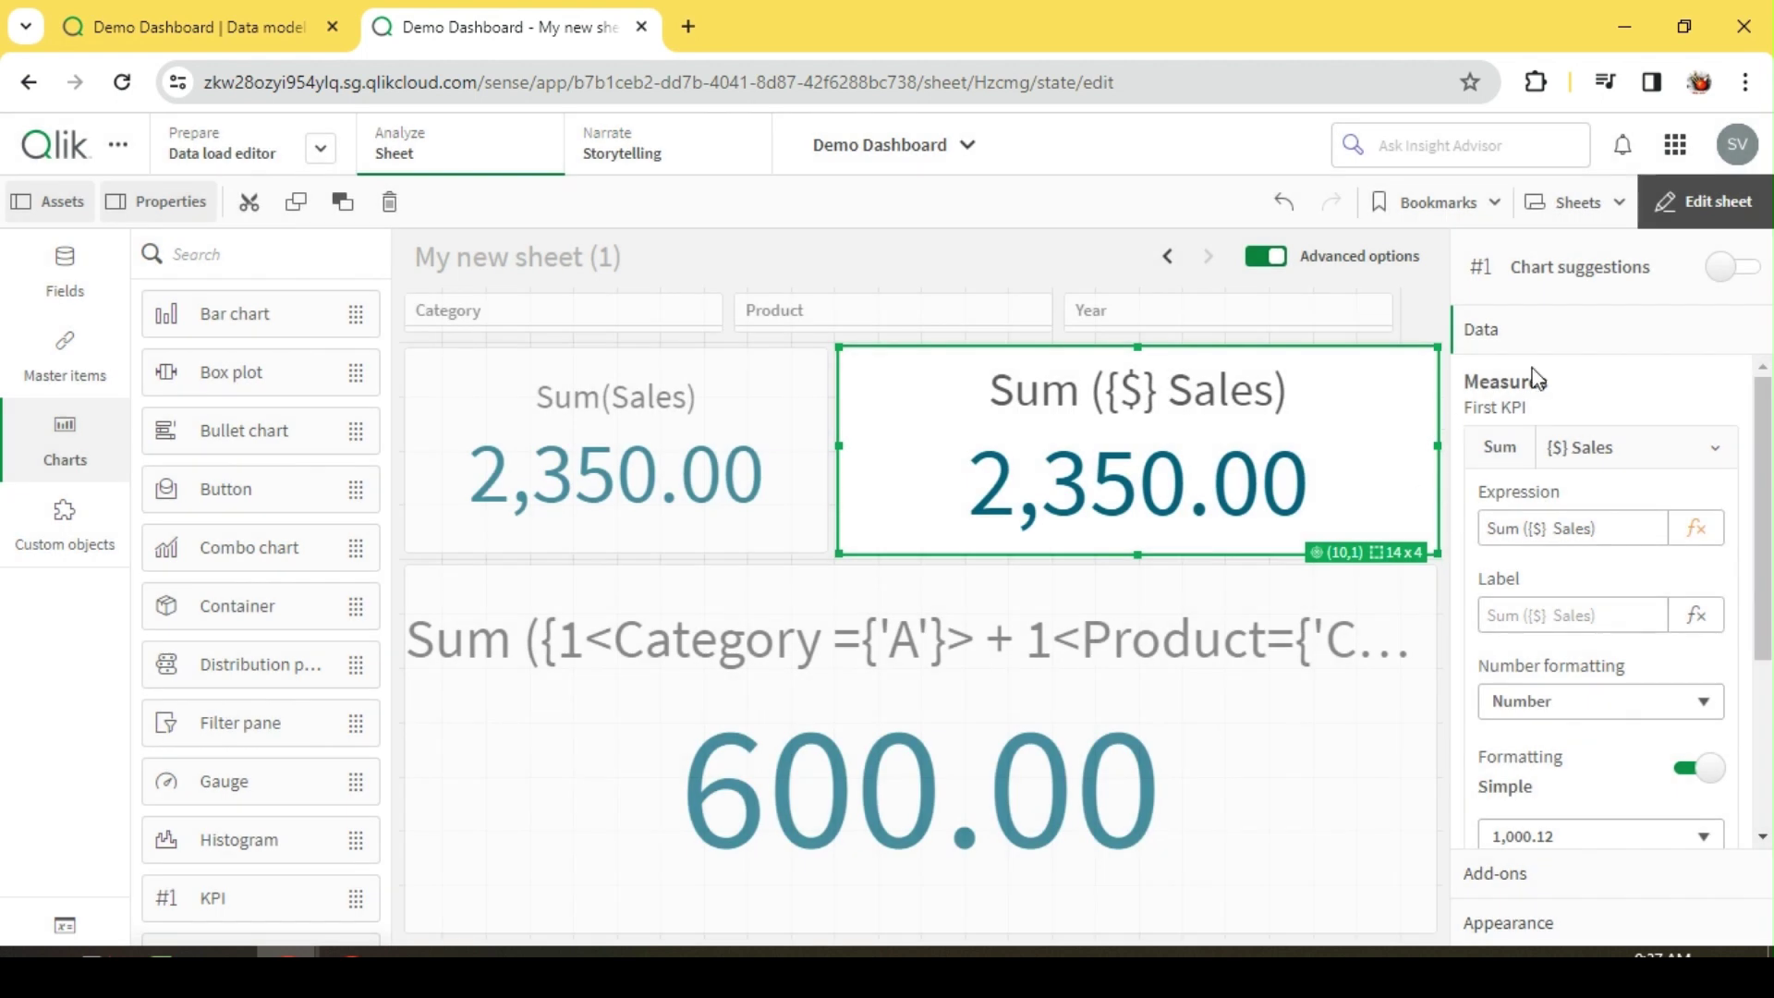
{"action": "left_click", "coordinate": [1698, 200]}
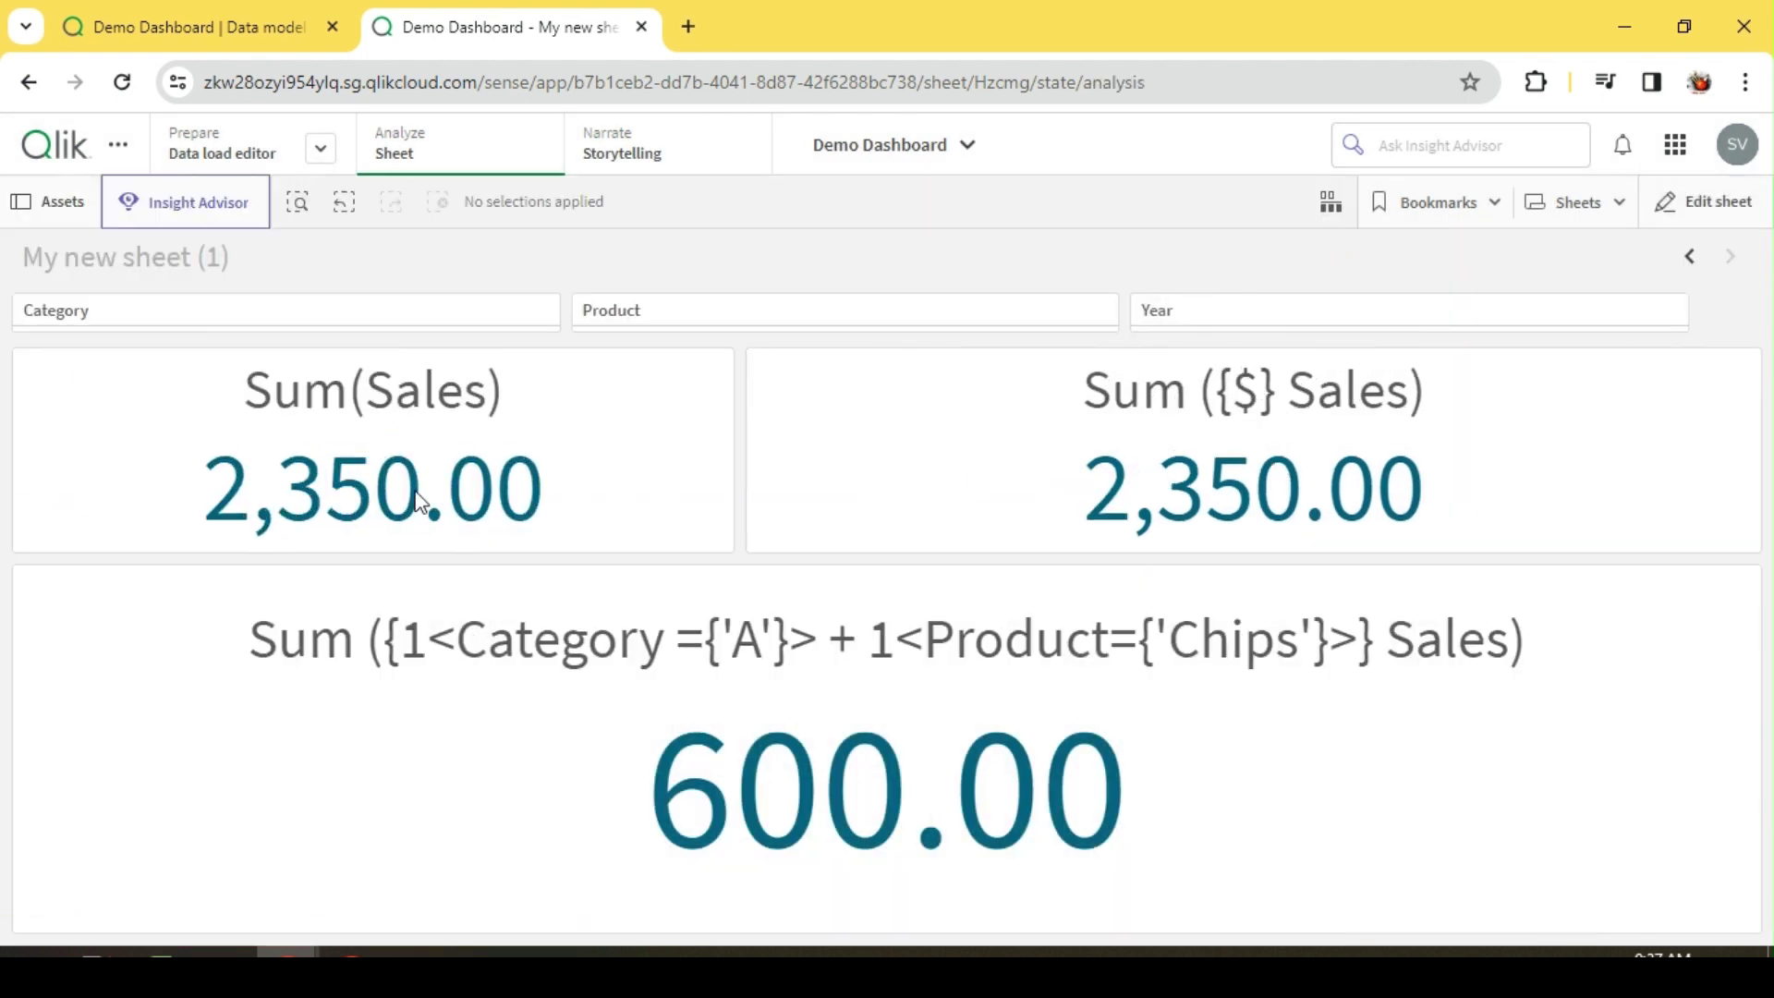
Select Category A to see Sum ({$} Sales) drop to 250.00, clear it, and re-enter editing
{"action": "left_click", "coordinate": [420, 323]}
{"action": "left_click", "coordinate": [194, 464]}
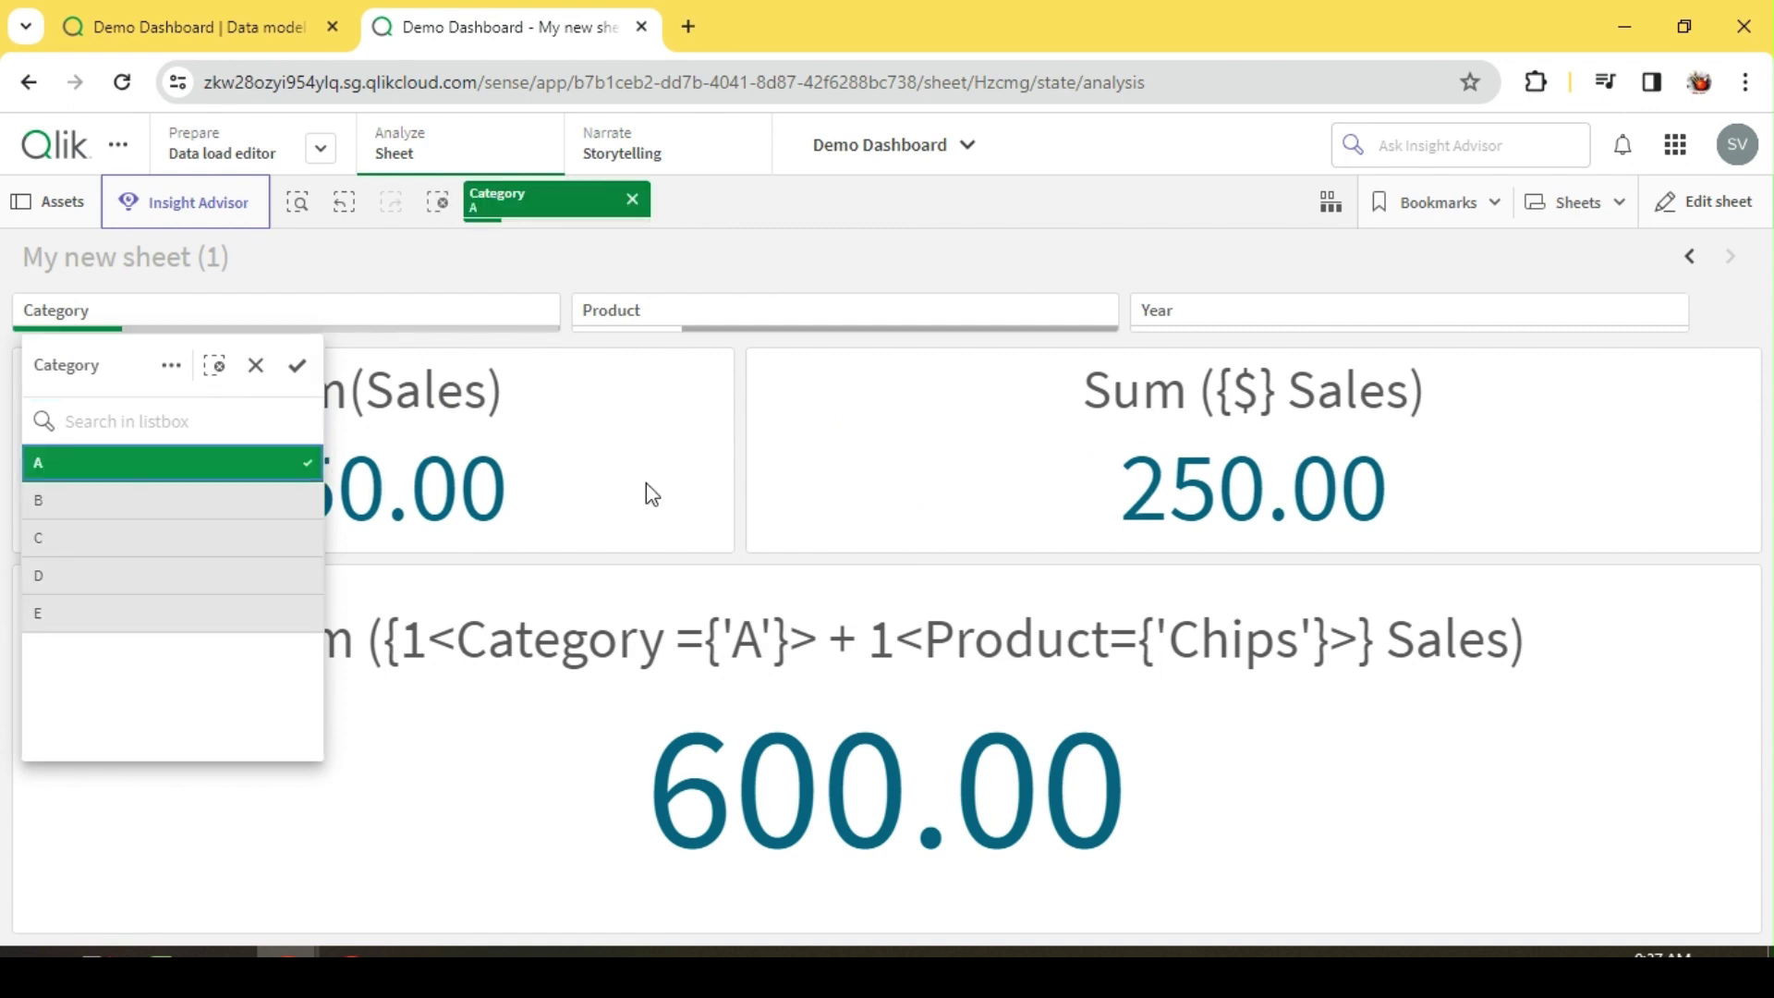
{"action": "left_click", "coordinate": [1123, 314]}
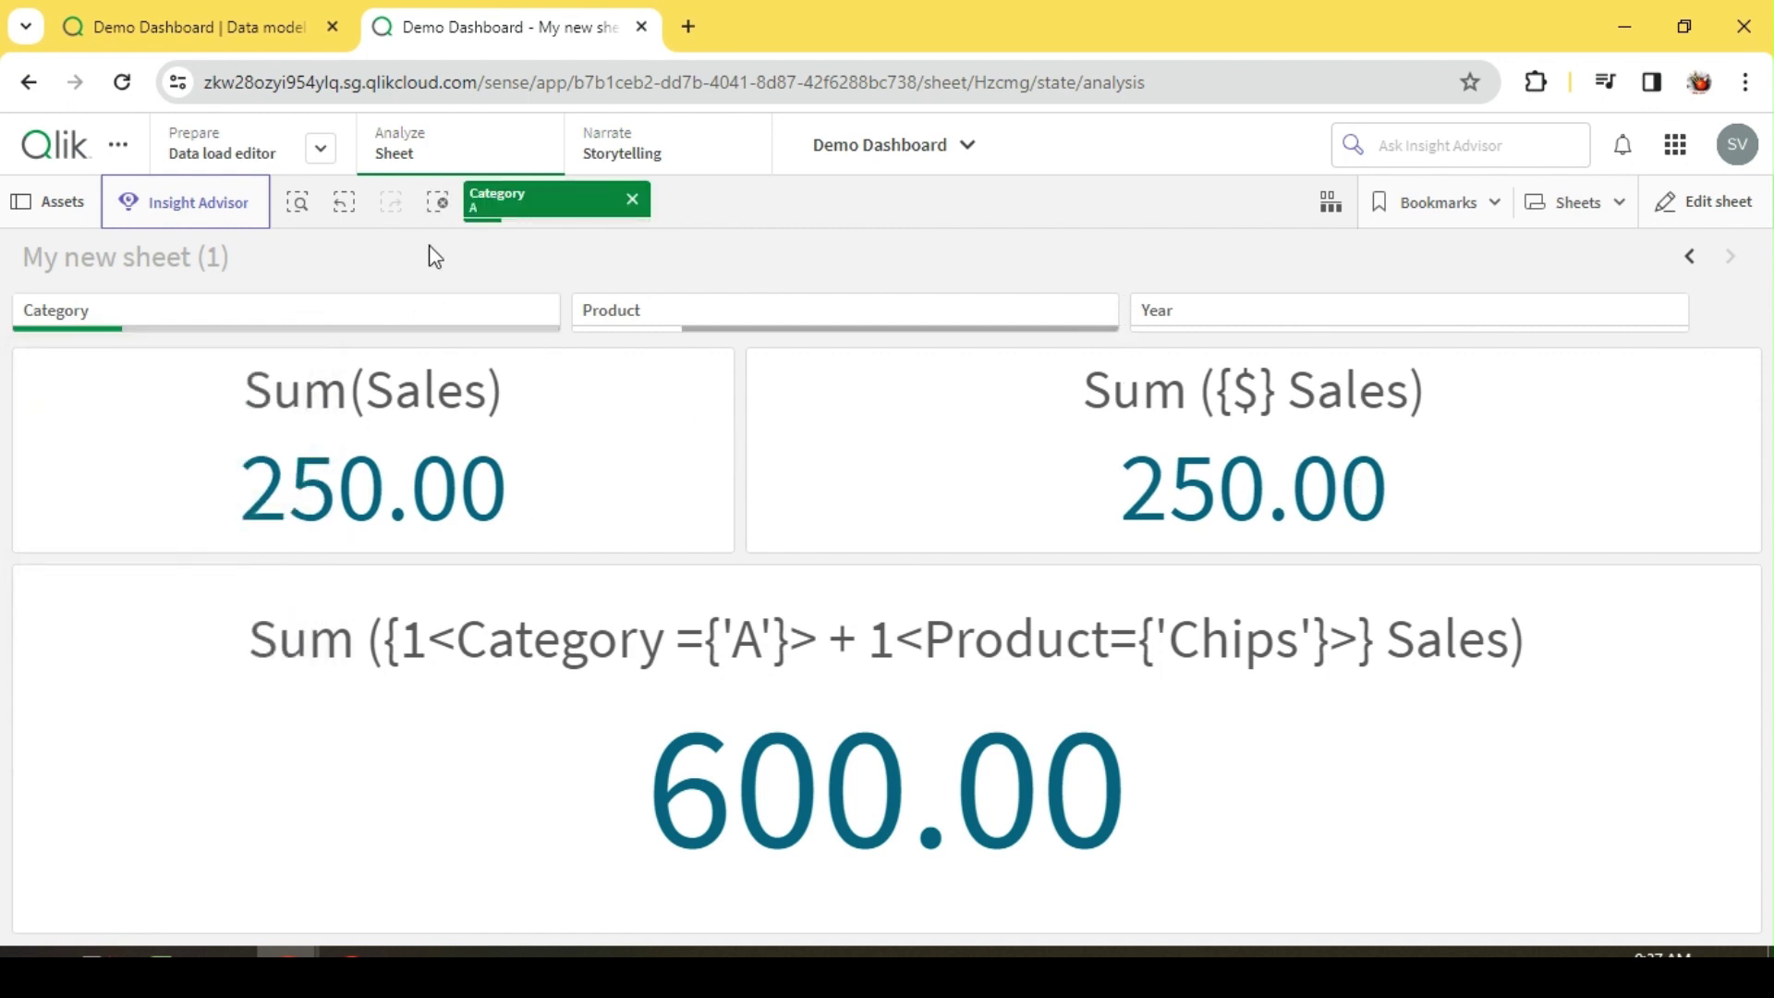
{"action": "left_click", "coordinate": [438, 203]}
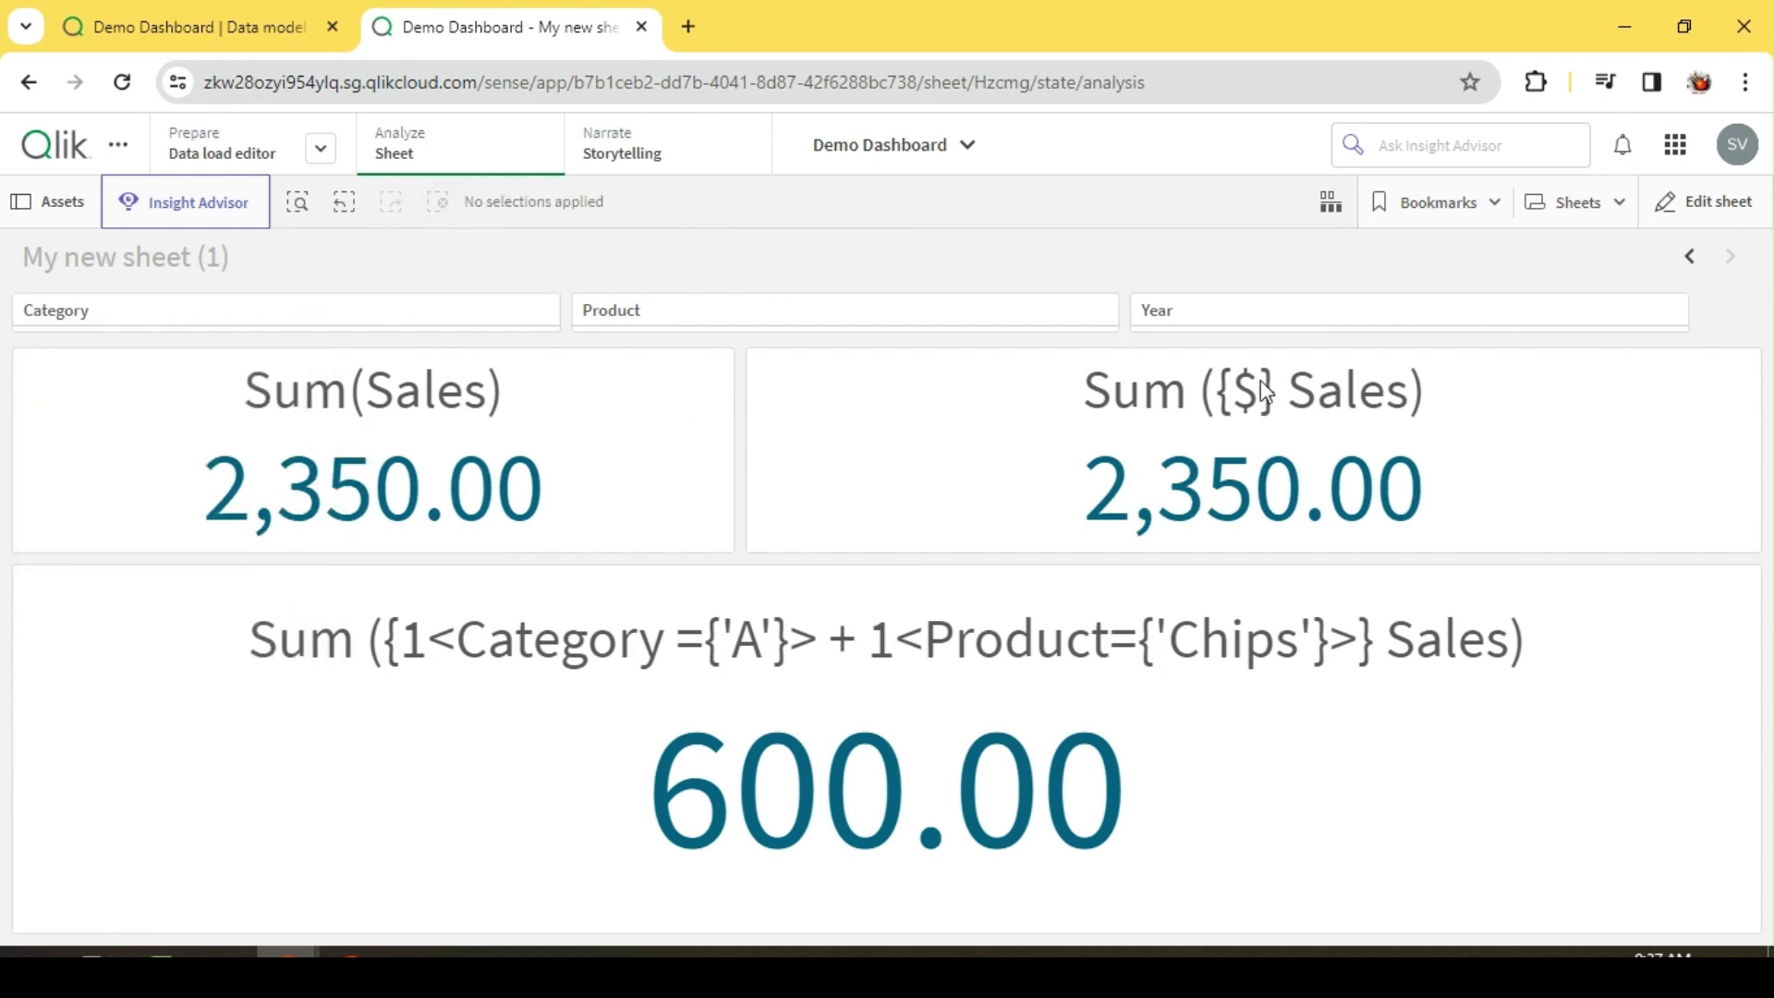
{"action": "left_click", "coordinate": [1695, 205]}
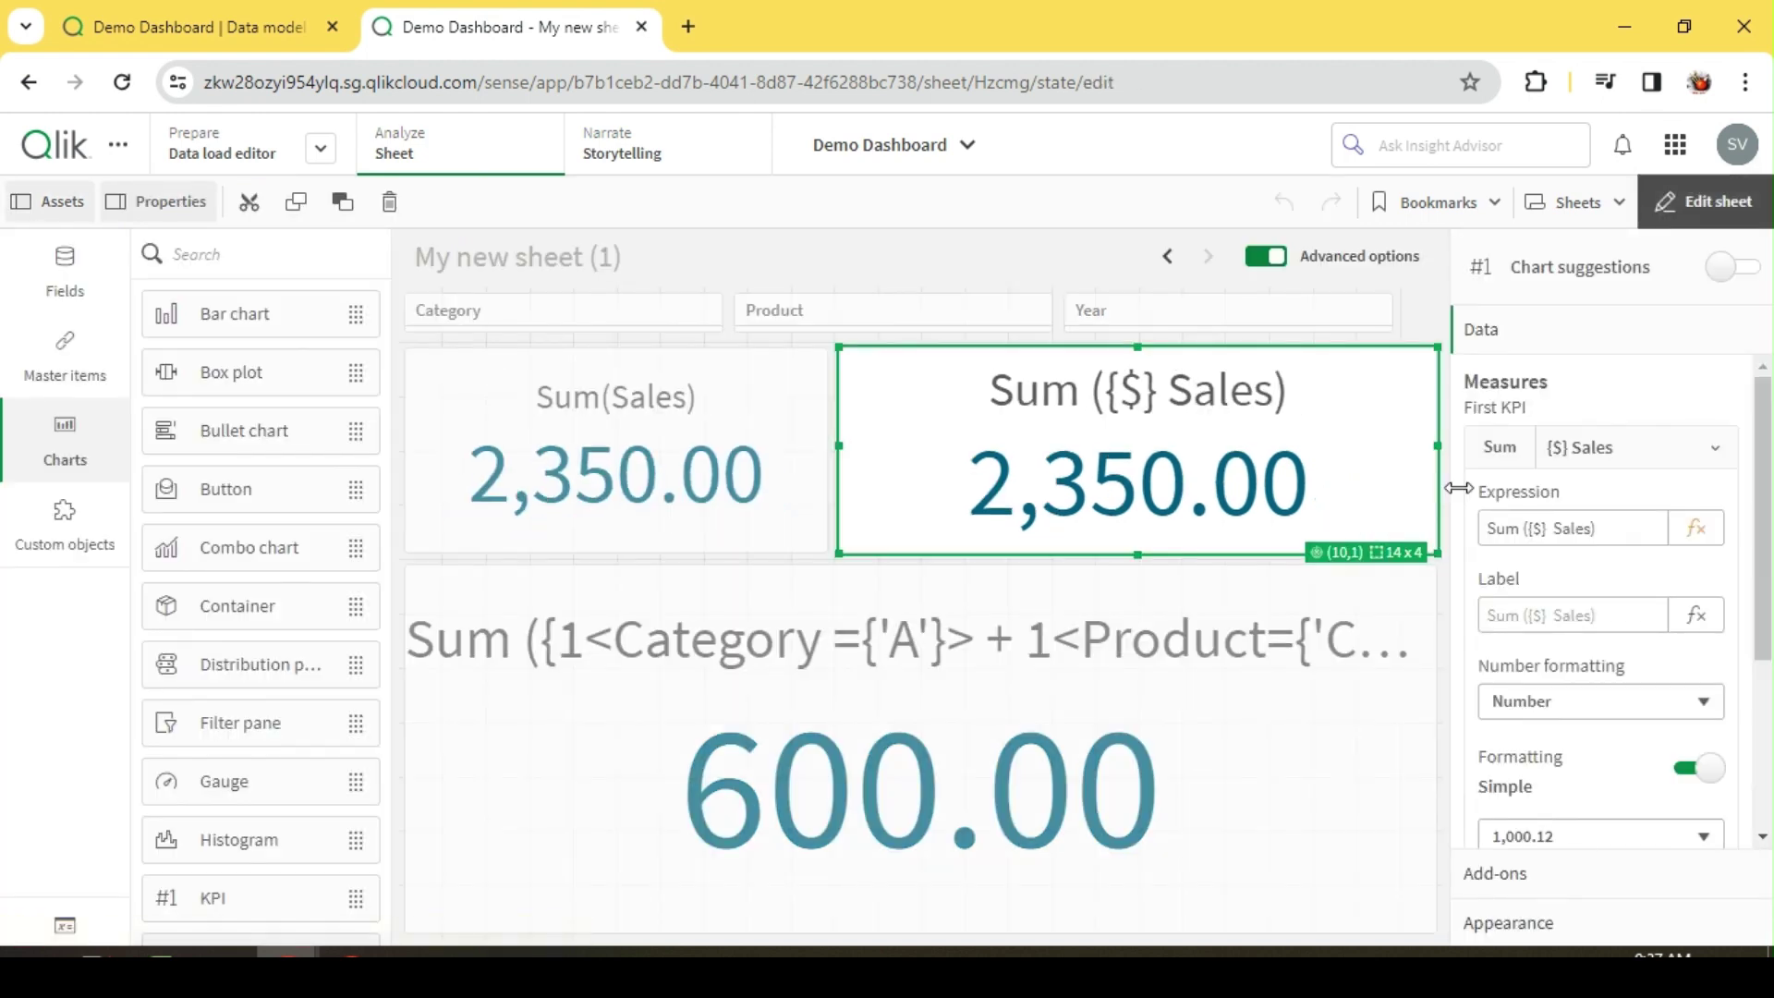
Swap $ for 1 in the second KPI's expression and view its 2,350.00 result outside editing
{"action": "left_click", "coordinate": [1541, 527]}
{"action": "key", "text": "BackSpace"}
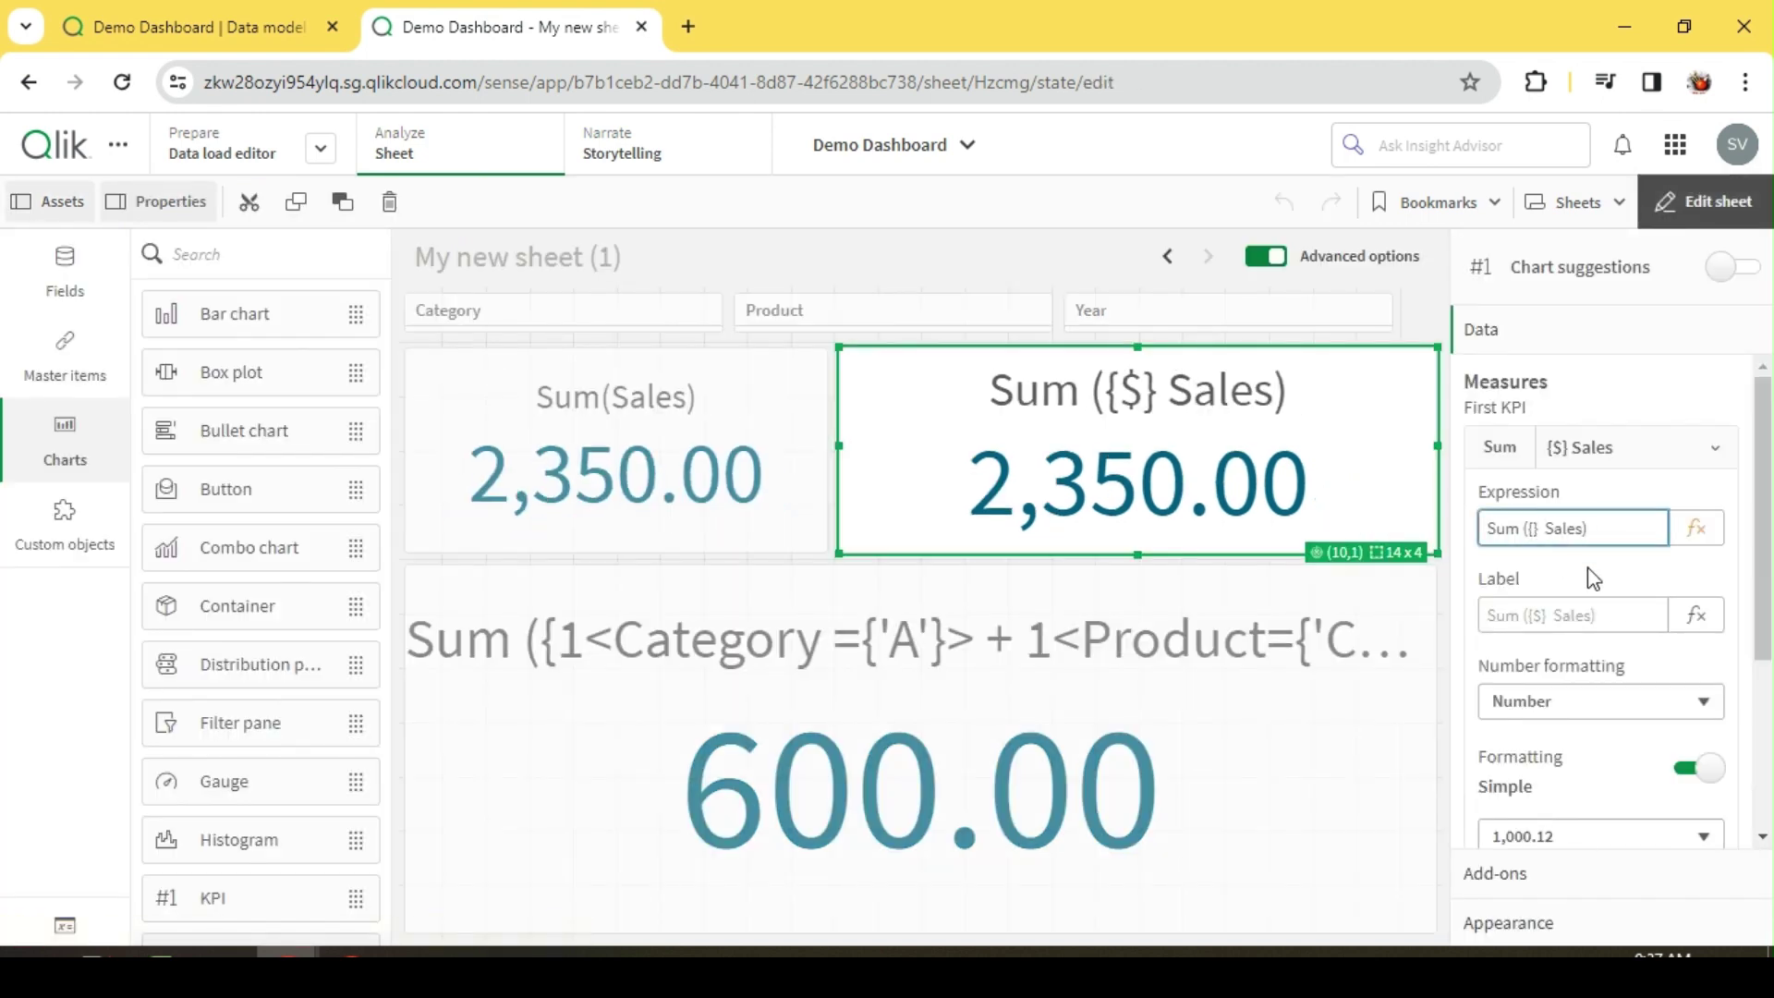
{"action": "type", "text": "1"}
{"action": "left_click", "coordinate": [1711, 207]}
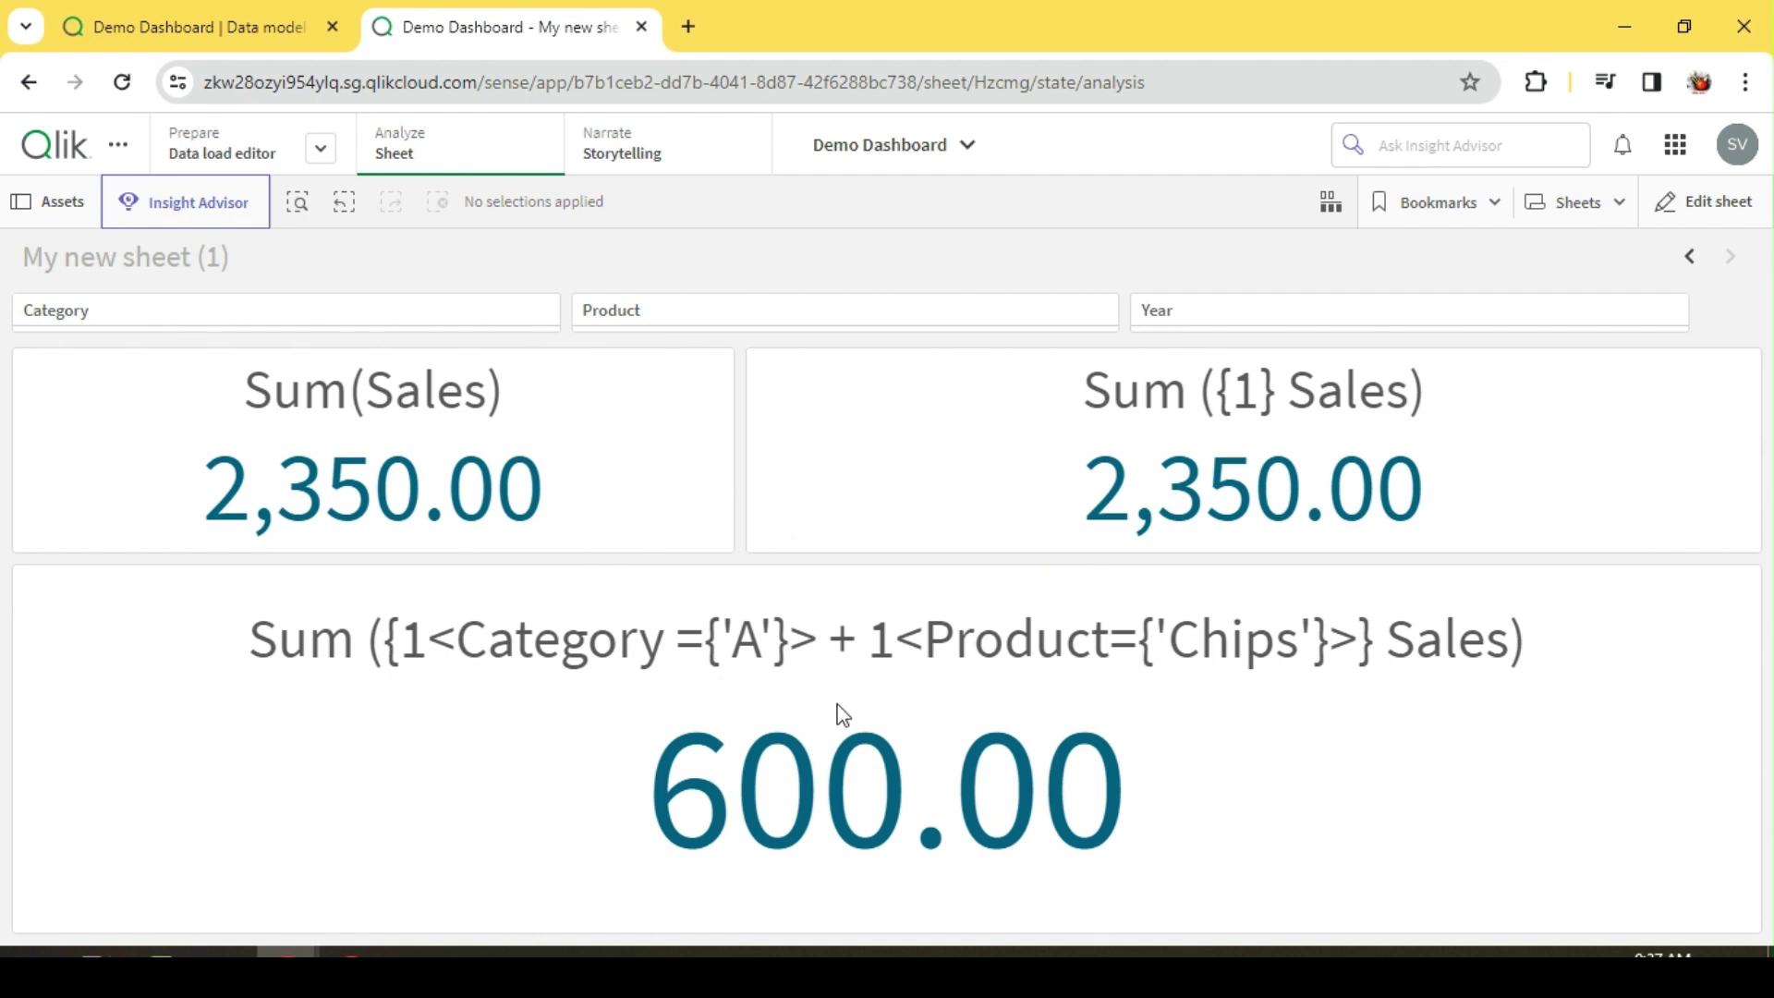
{"action": "left_click", "coordinate": [1680, 213]}
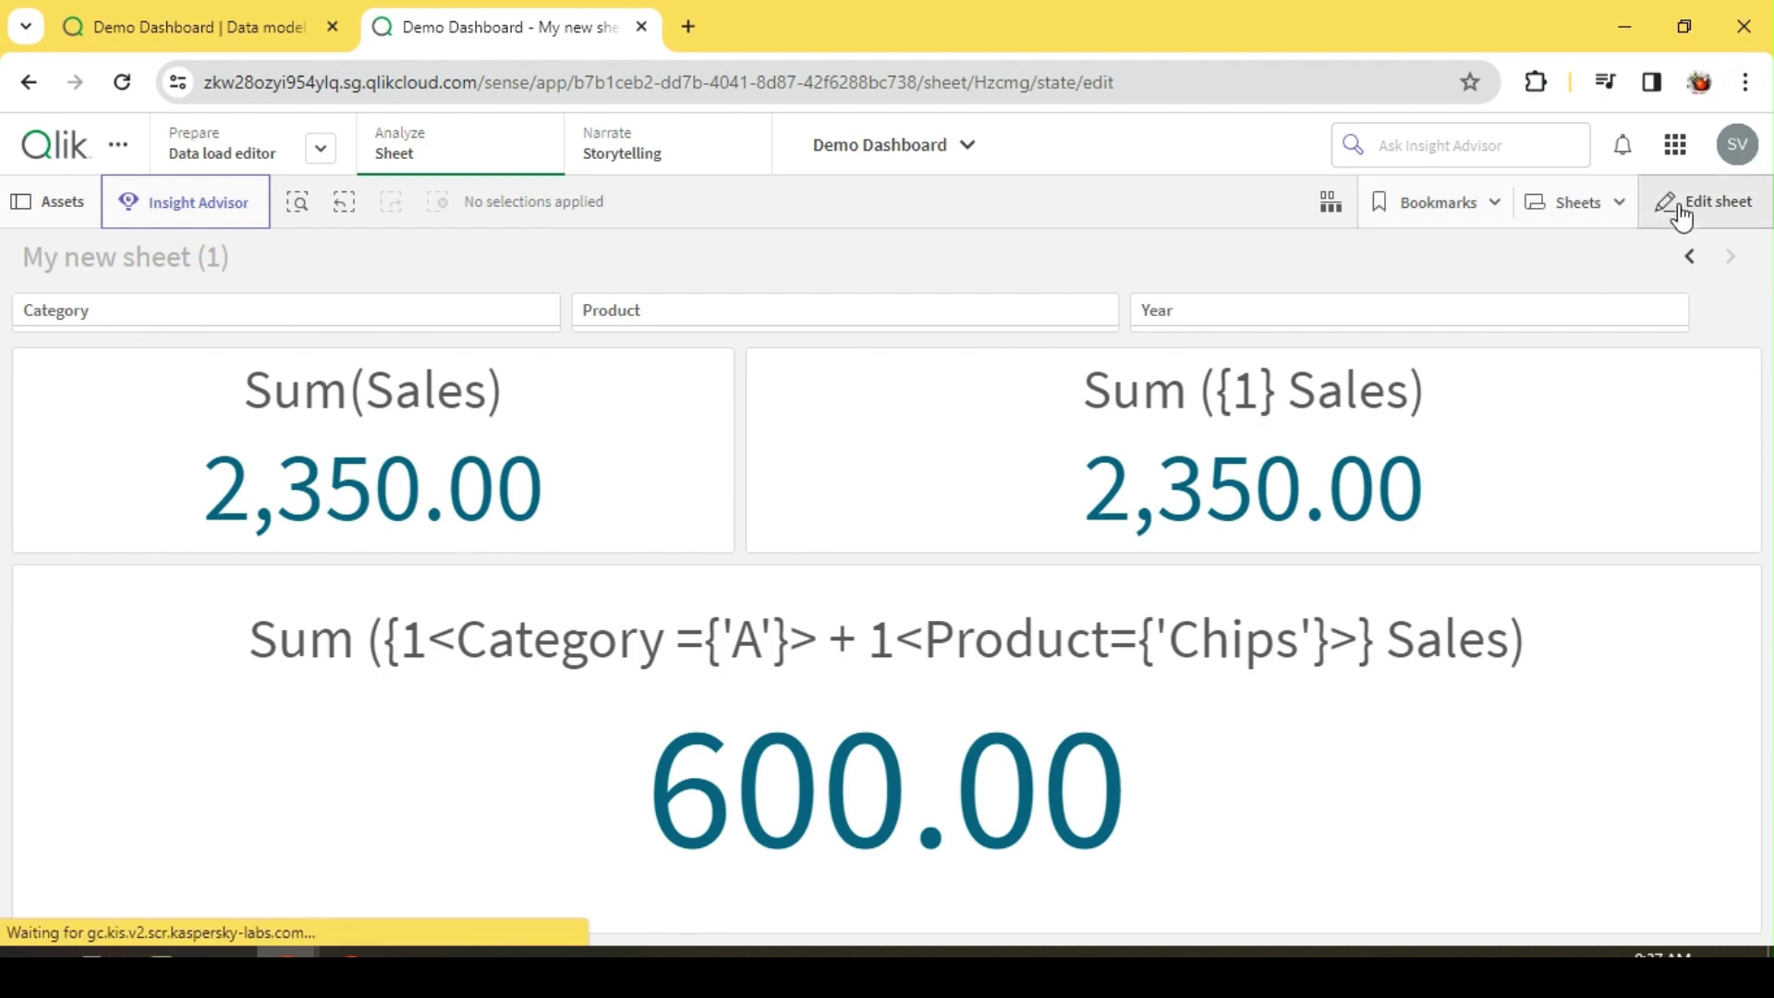
Insert <Product={'Chips'}> after the 1 so the second KPI shows 350.00
{"action": "left_click", "coordinate": [1299, 514]}
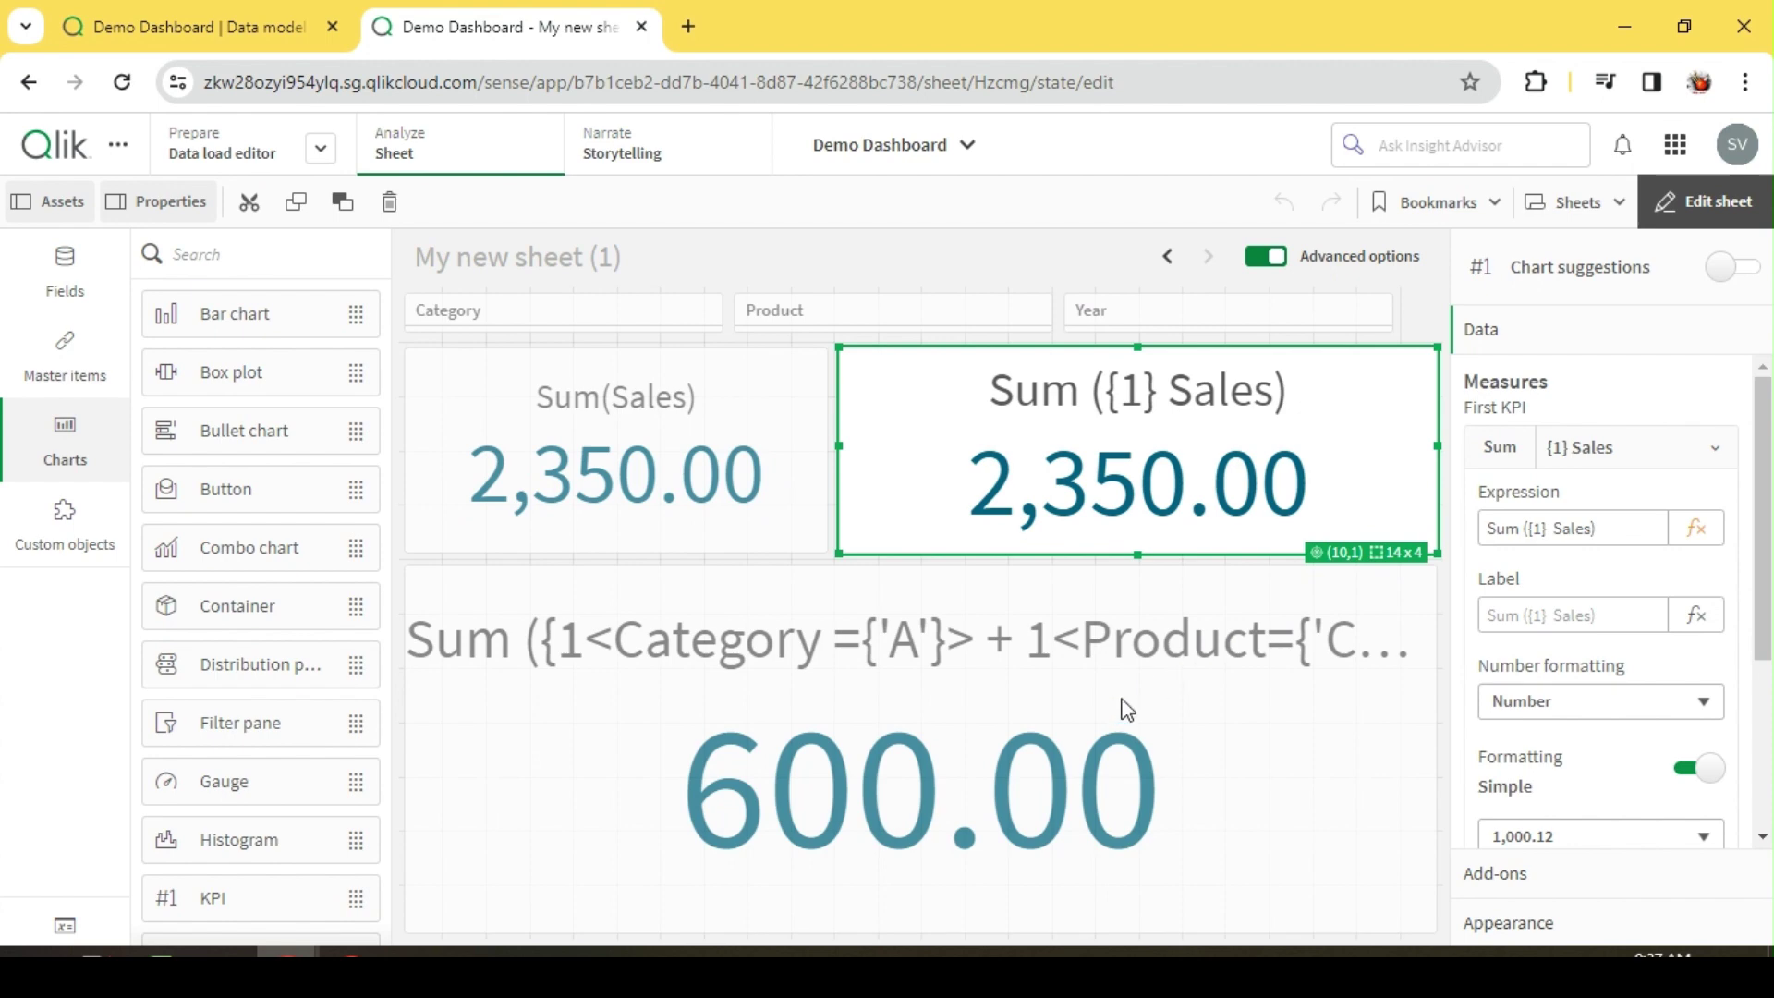
{"action": "left_click", "coordinate": [1699, 541]}
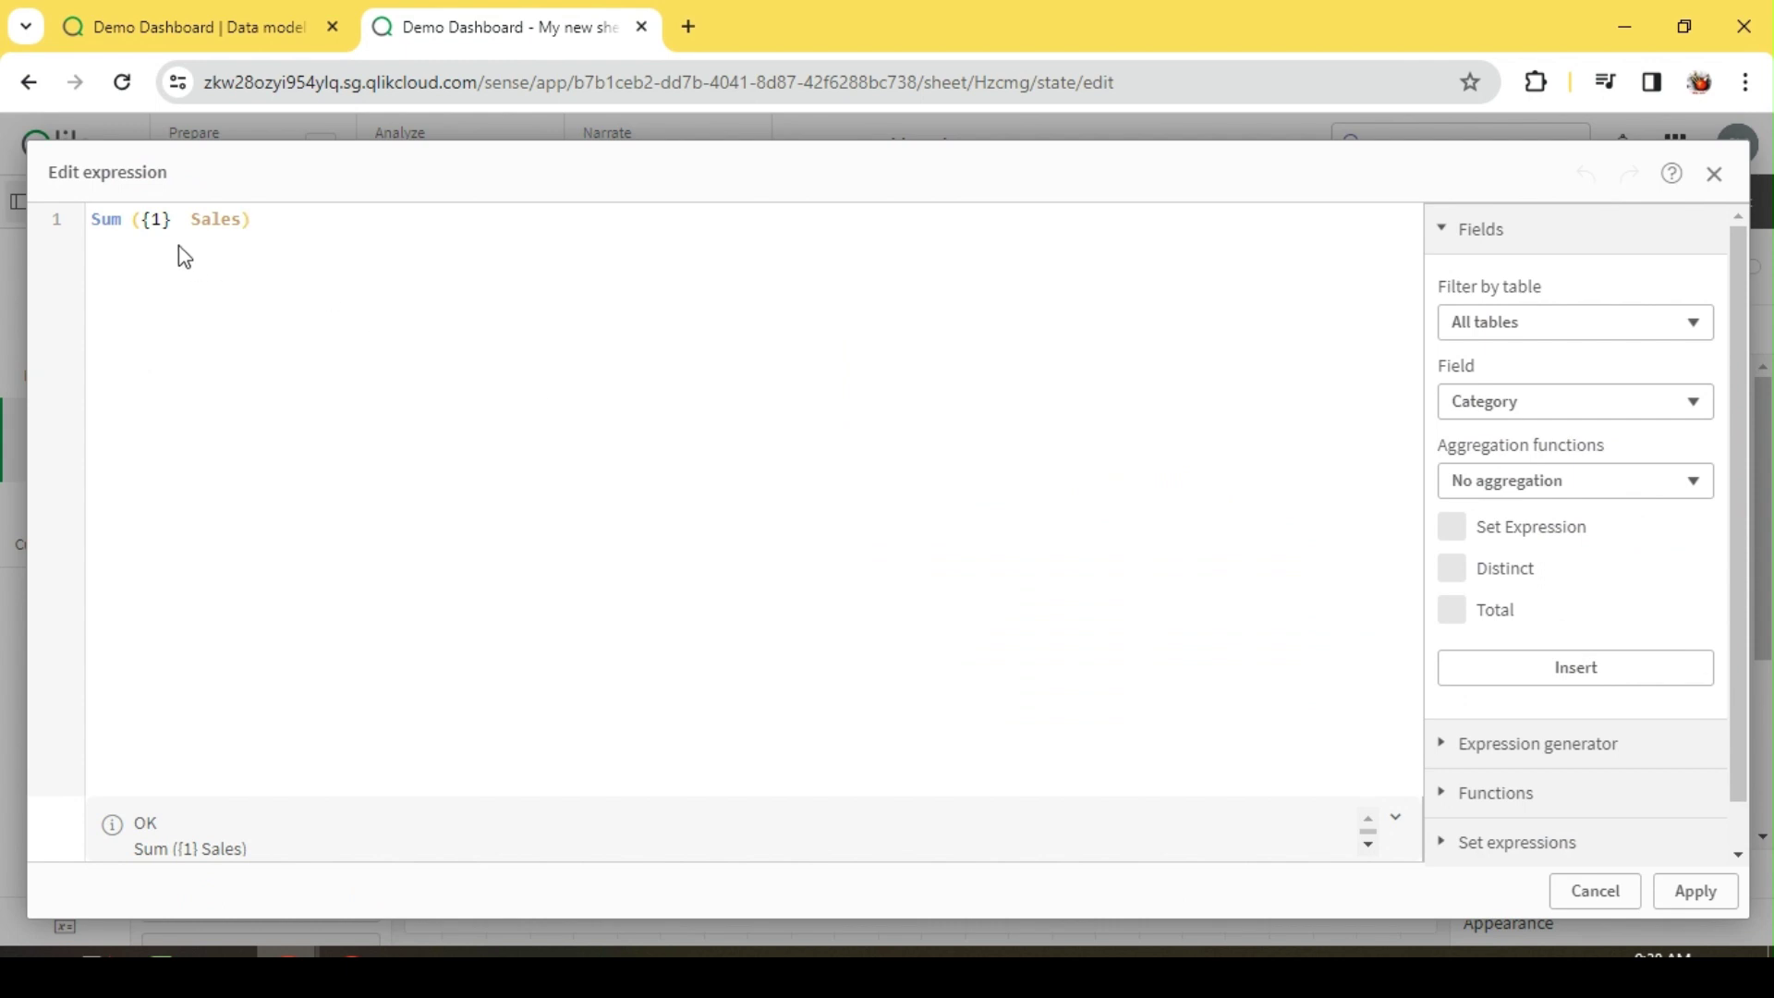
{"action": "left_click", "coordinate": [162, 219]}
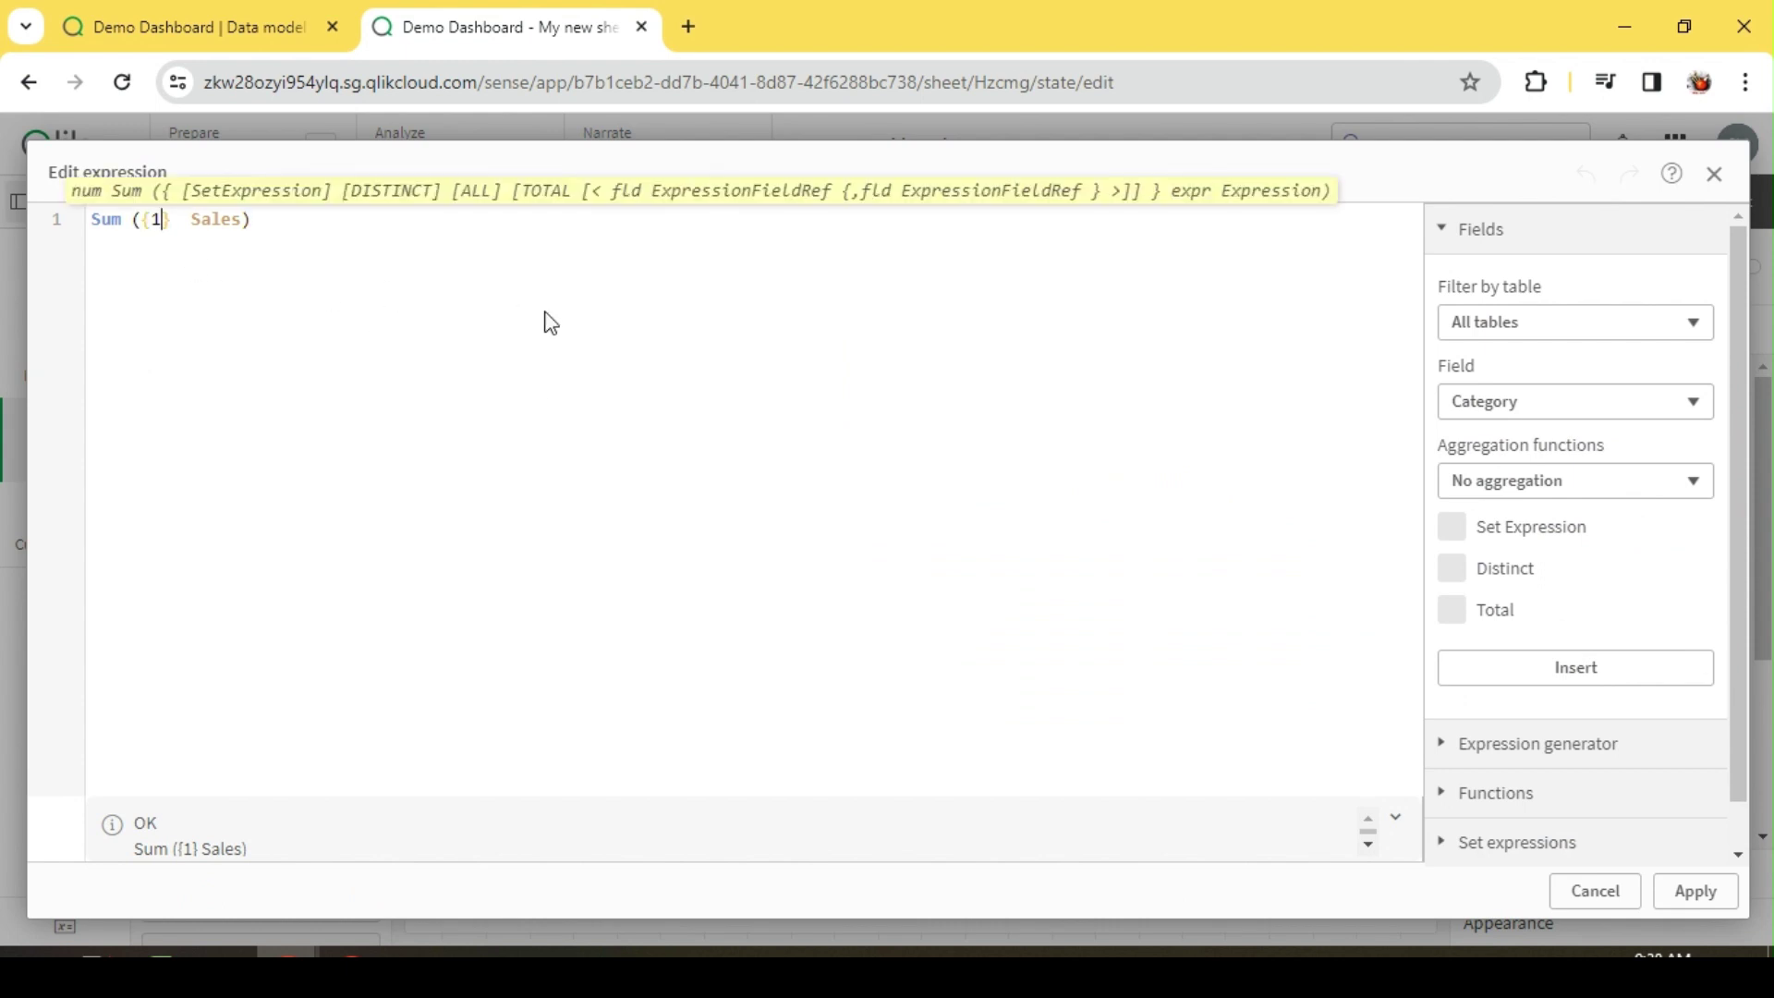
{"action": "type", "text": "<>"}
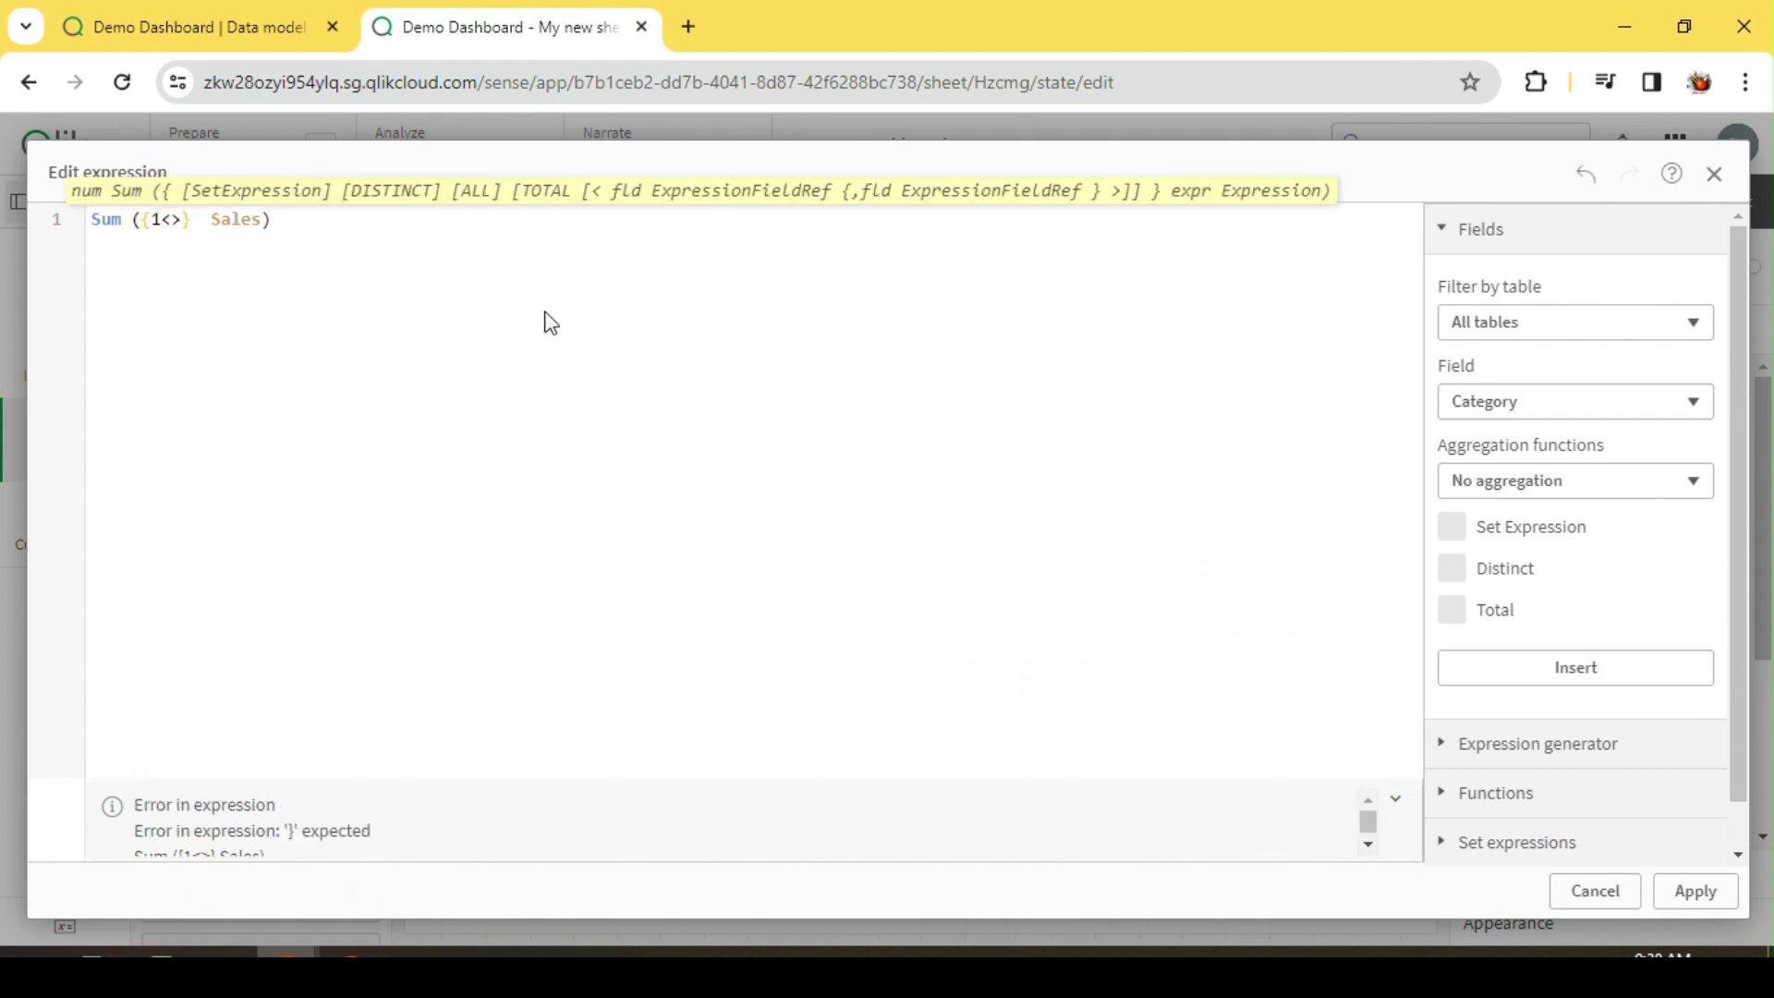
{"action": "type", "text": "Prod"}
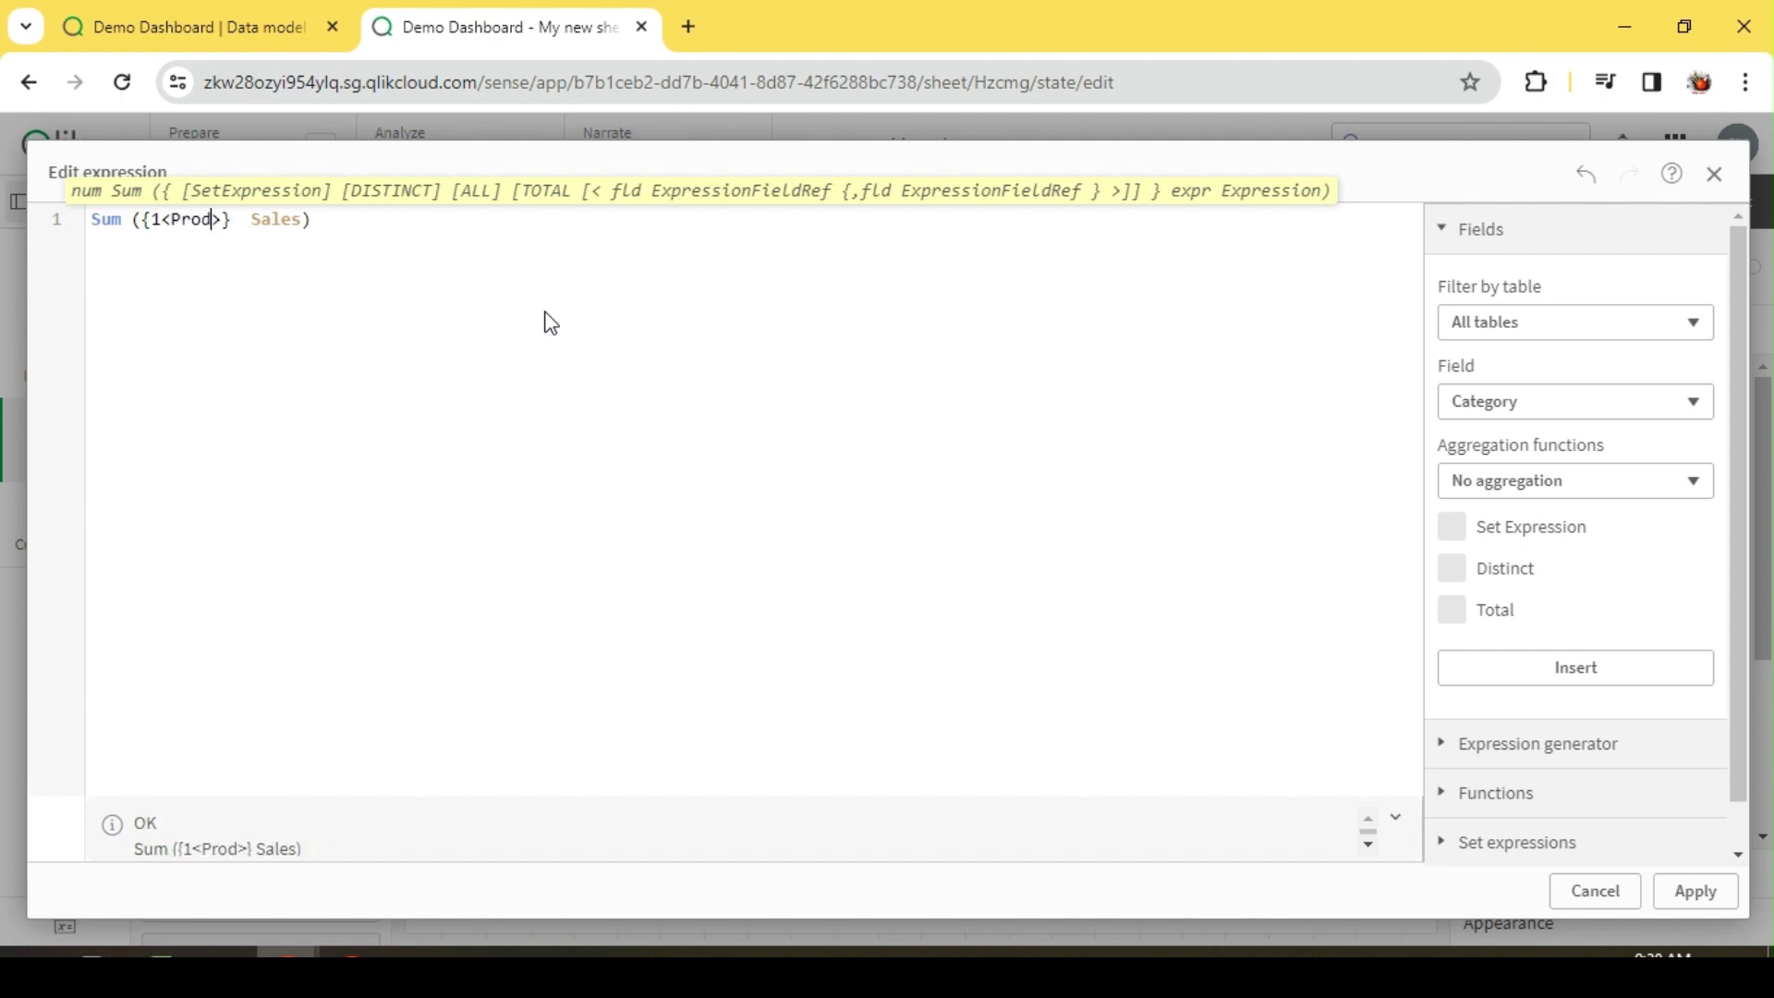
{"action": "key", "text": "Return"}
{"action": "type", "text": "="}
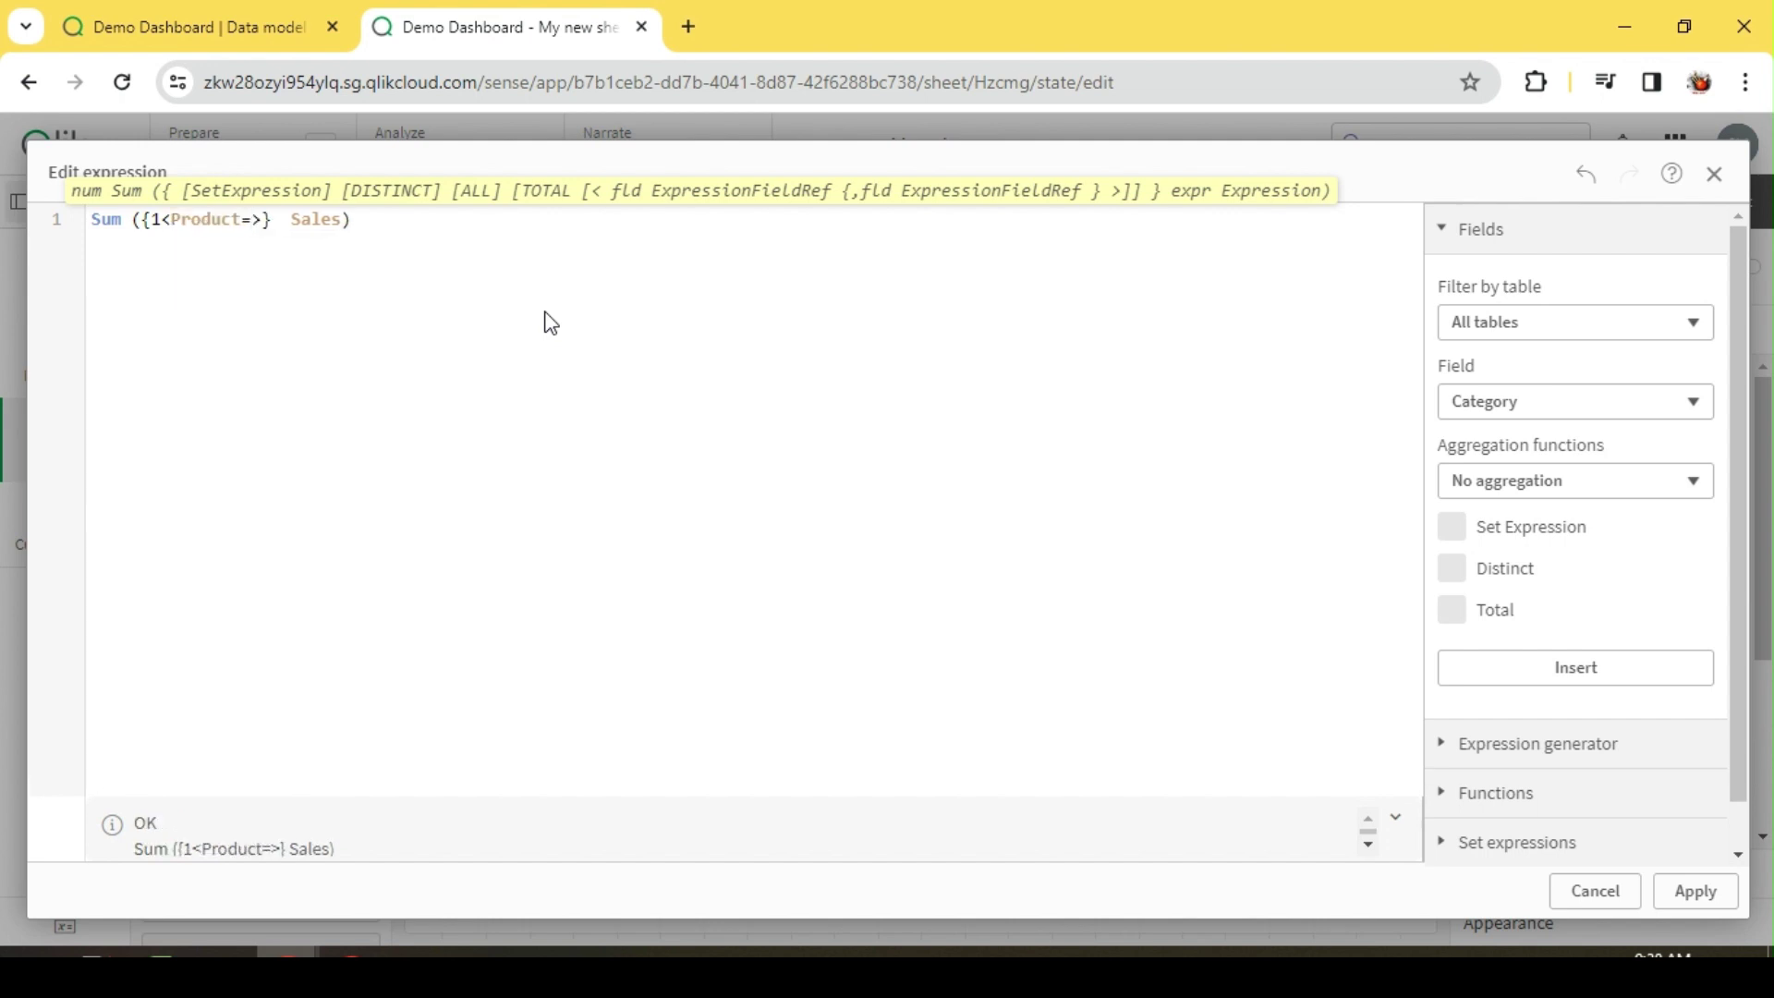
{"action": "type", "text": "{}'C"}
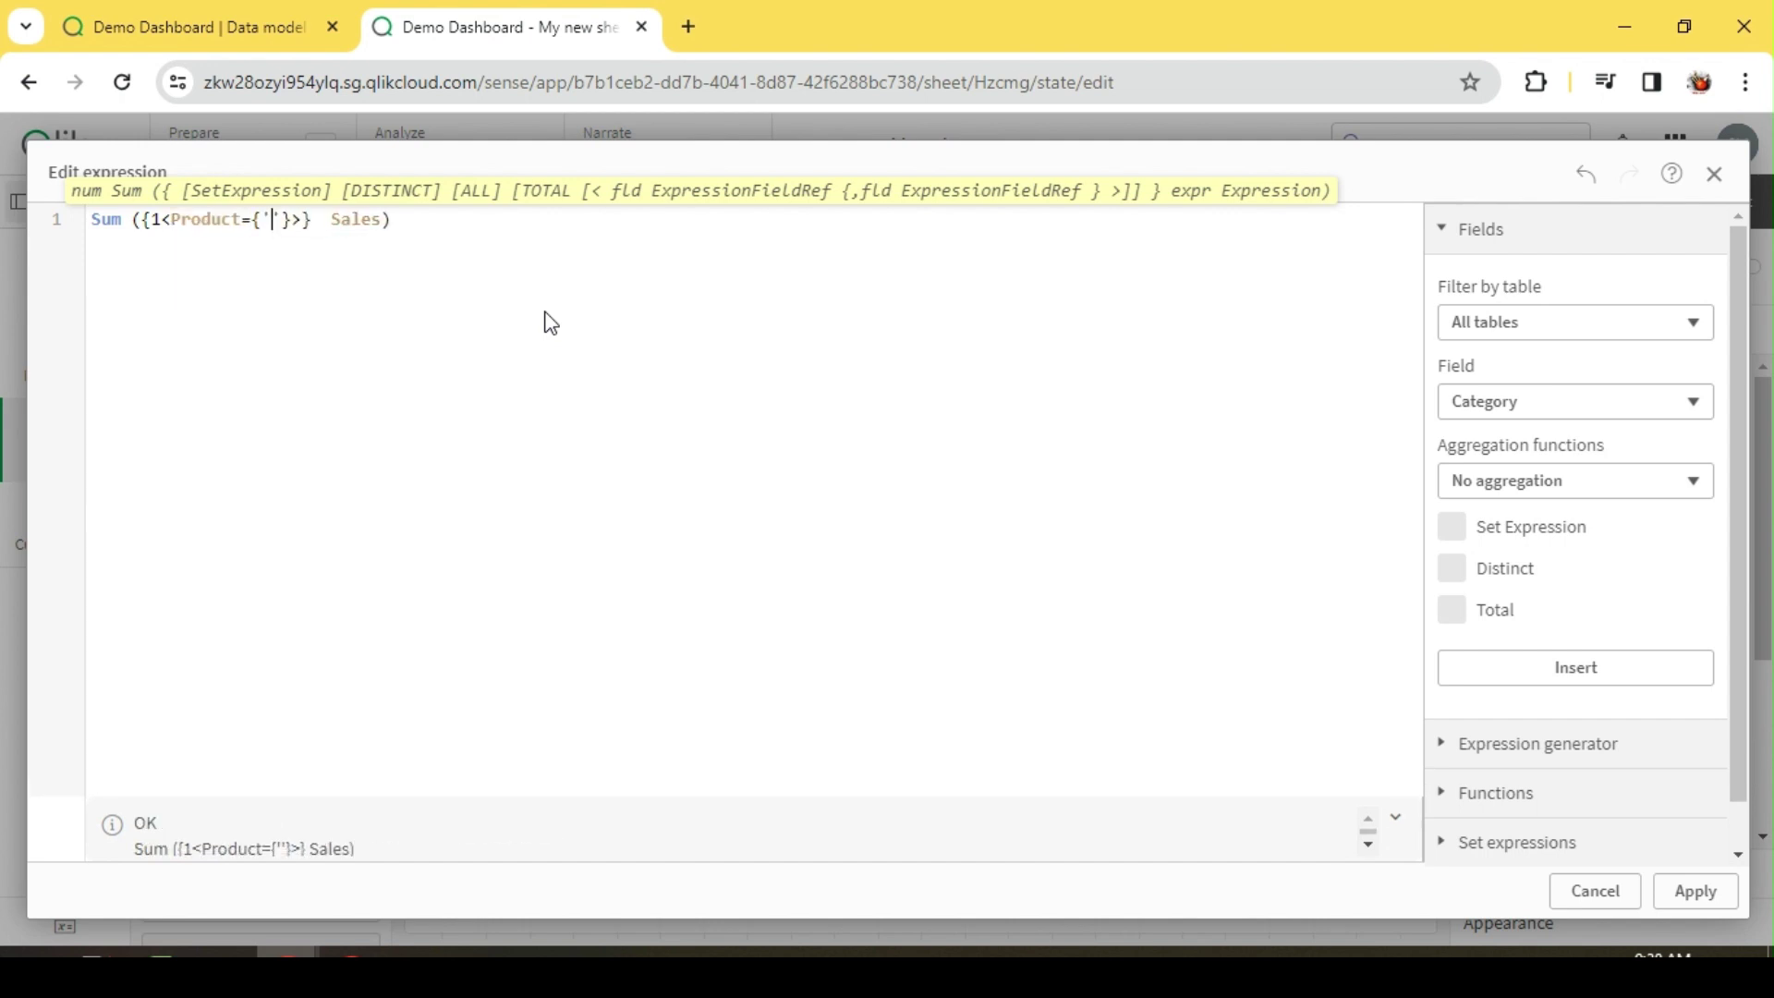
{"action": "type", "text": "hips"}
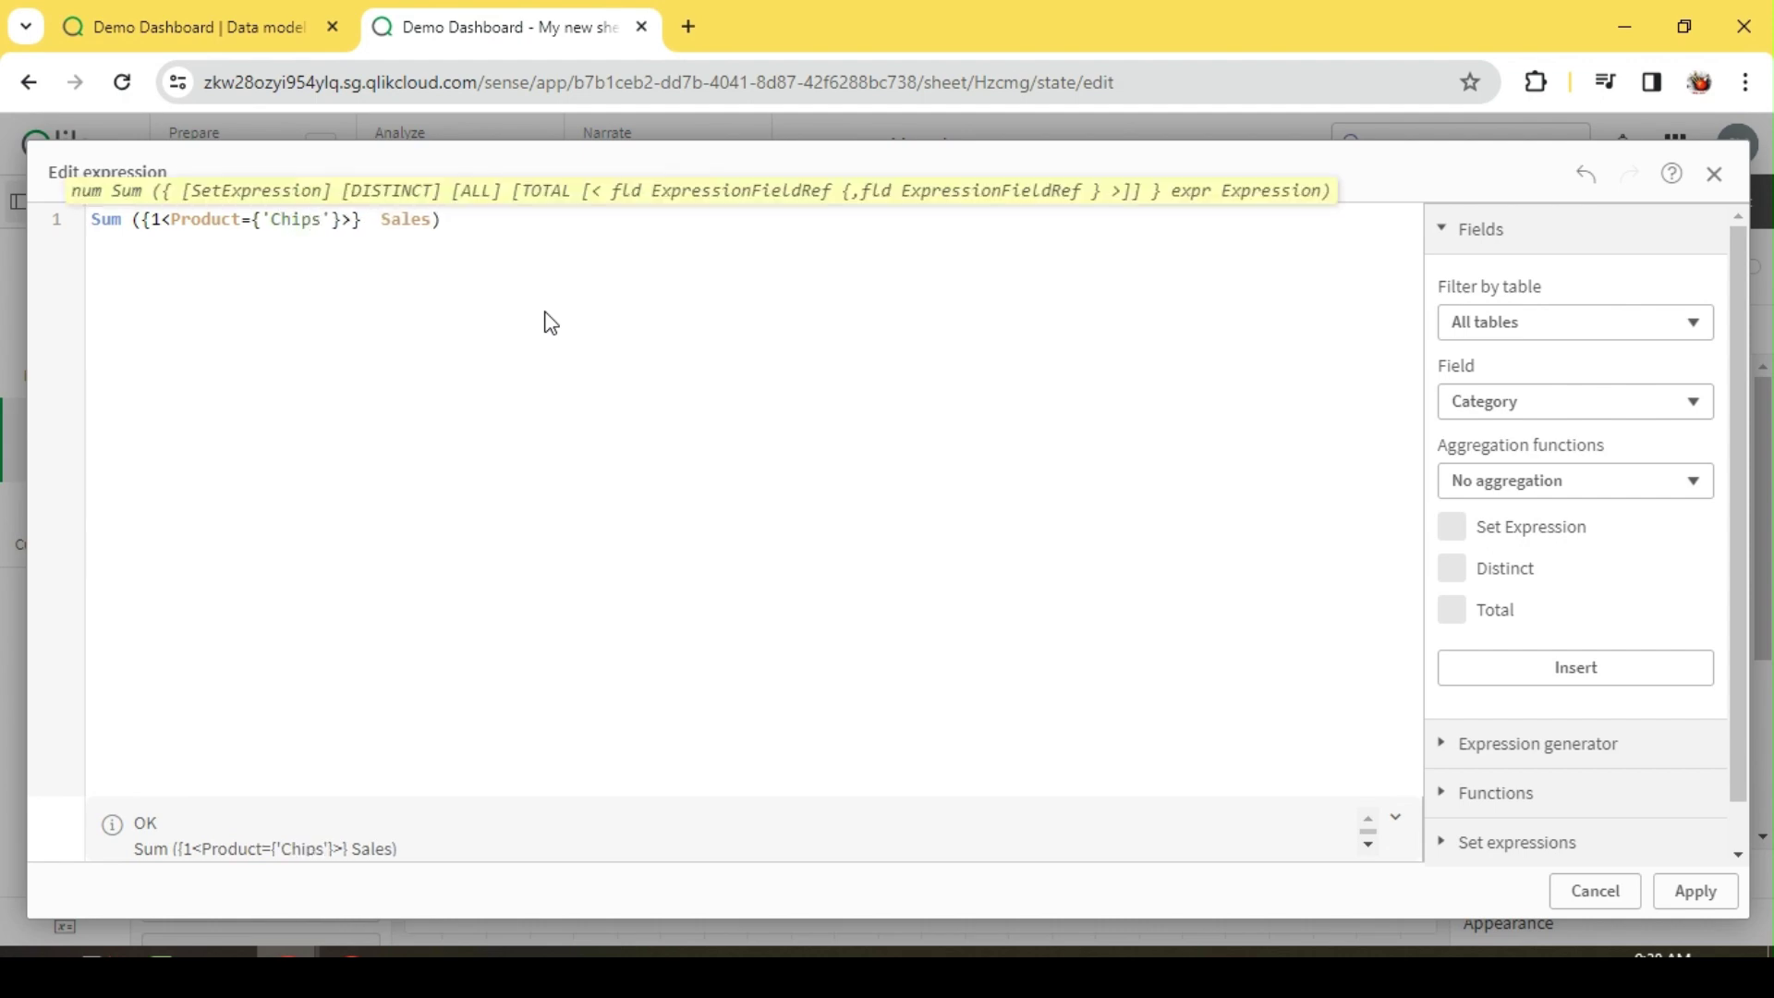
{"action": "left_click", "coordinate": [1697, 892]}
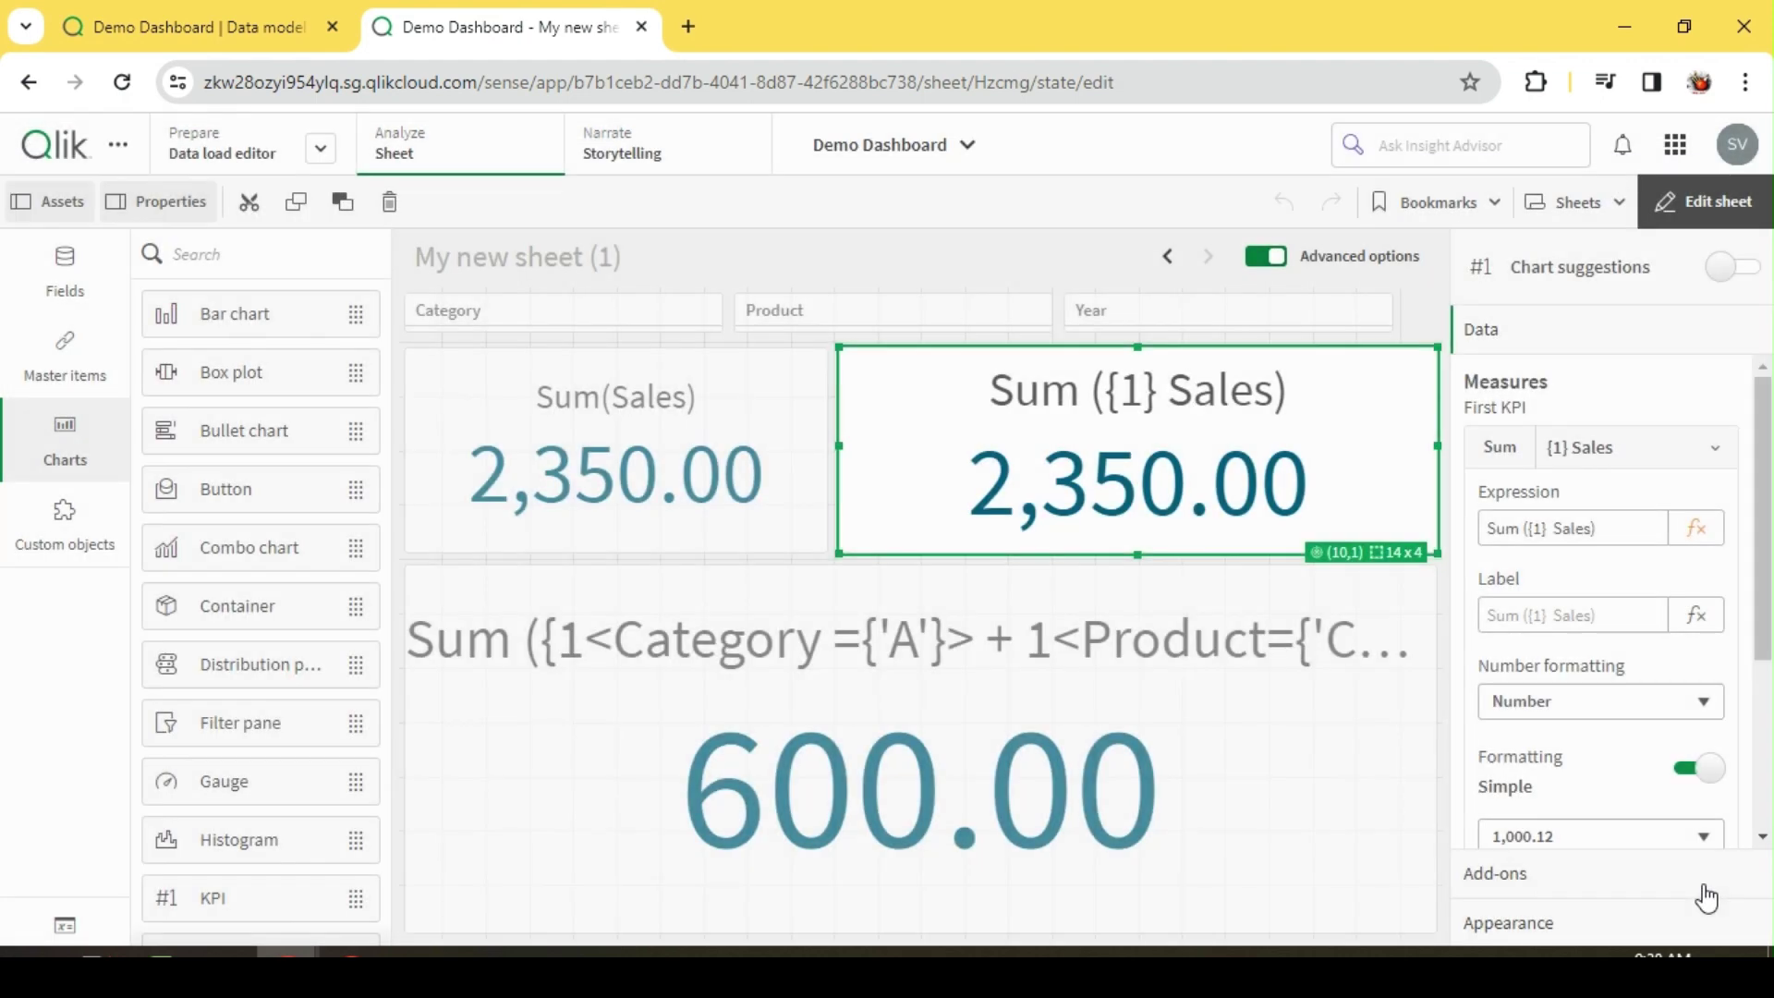
{"action": "left_click", "coordinate": [1698, 205]}
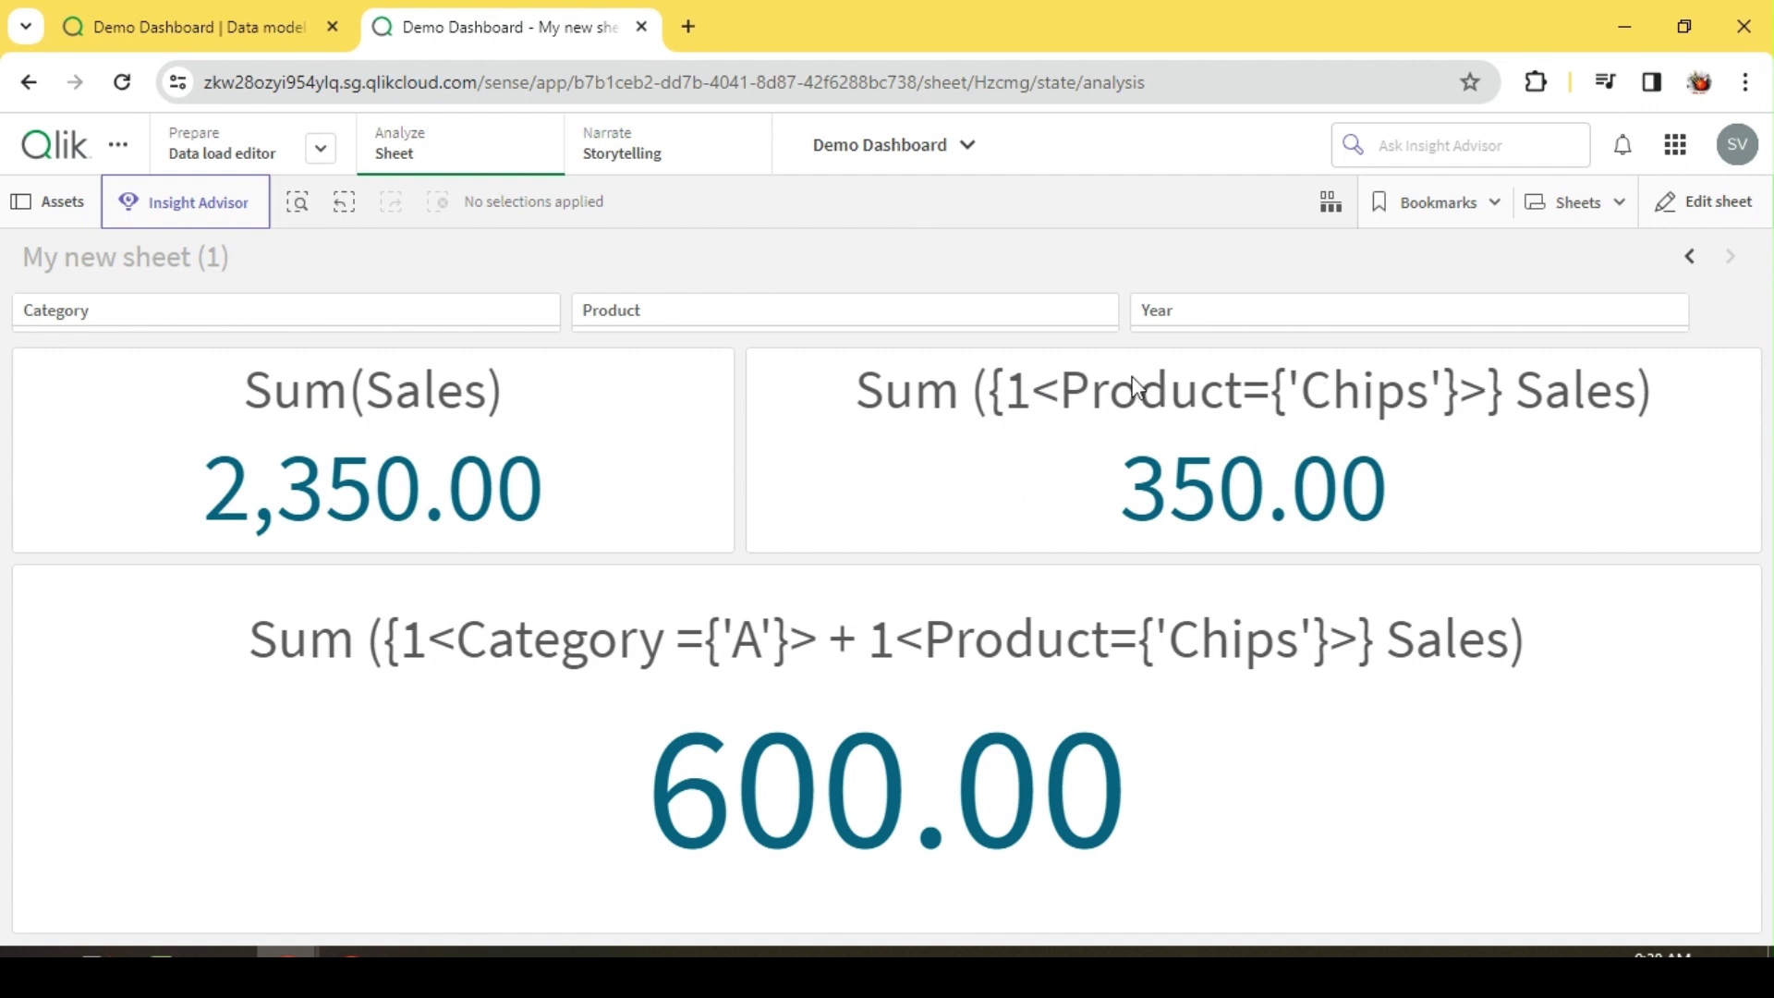
{"action": "left_click", "coordinate": [790, 321]}
{"action": "left_click", "coordinate": [646, 543]}
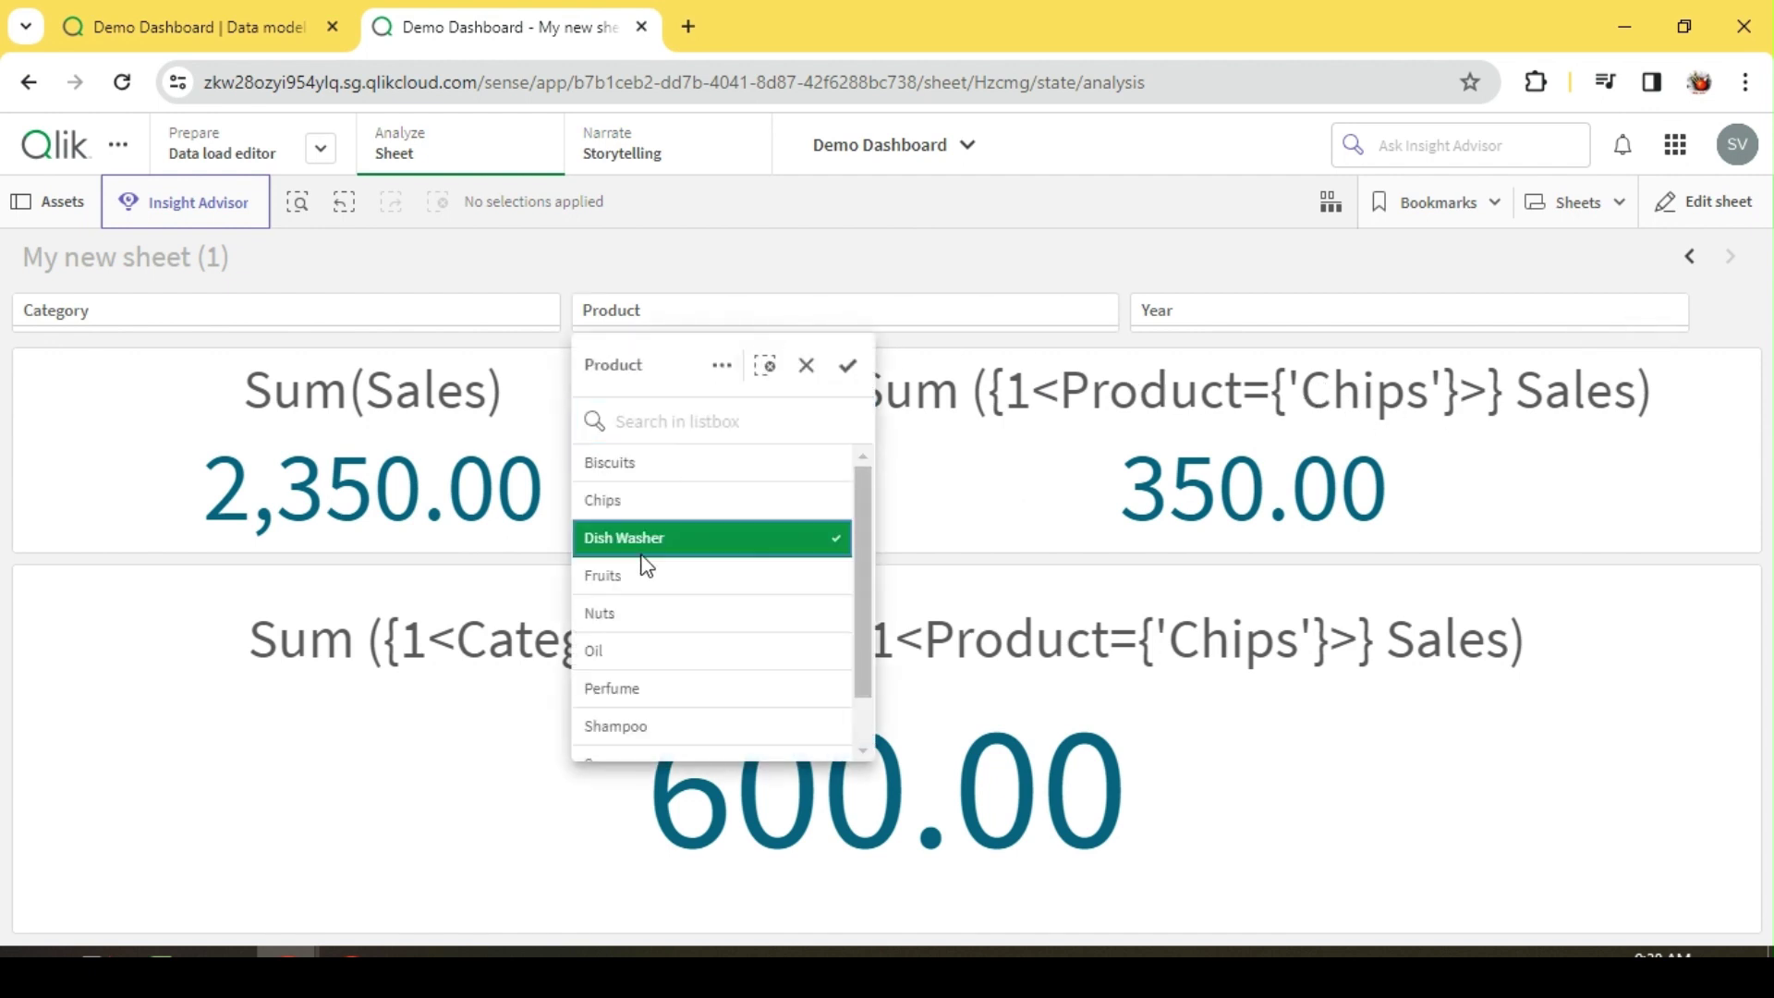
{"action": "left_click", "coordinate": [883, 262]}
{"action": "left_click", "coordinate": [1280, 323]}
{"action": "left_click", "coordinate": [1178, 476]}
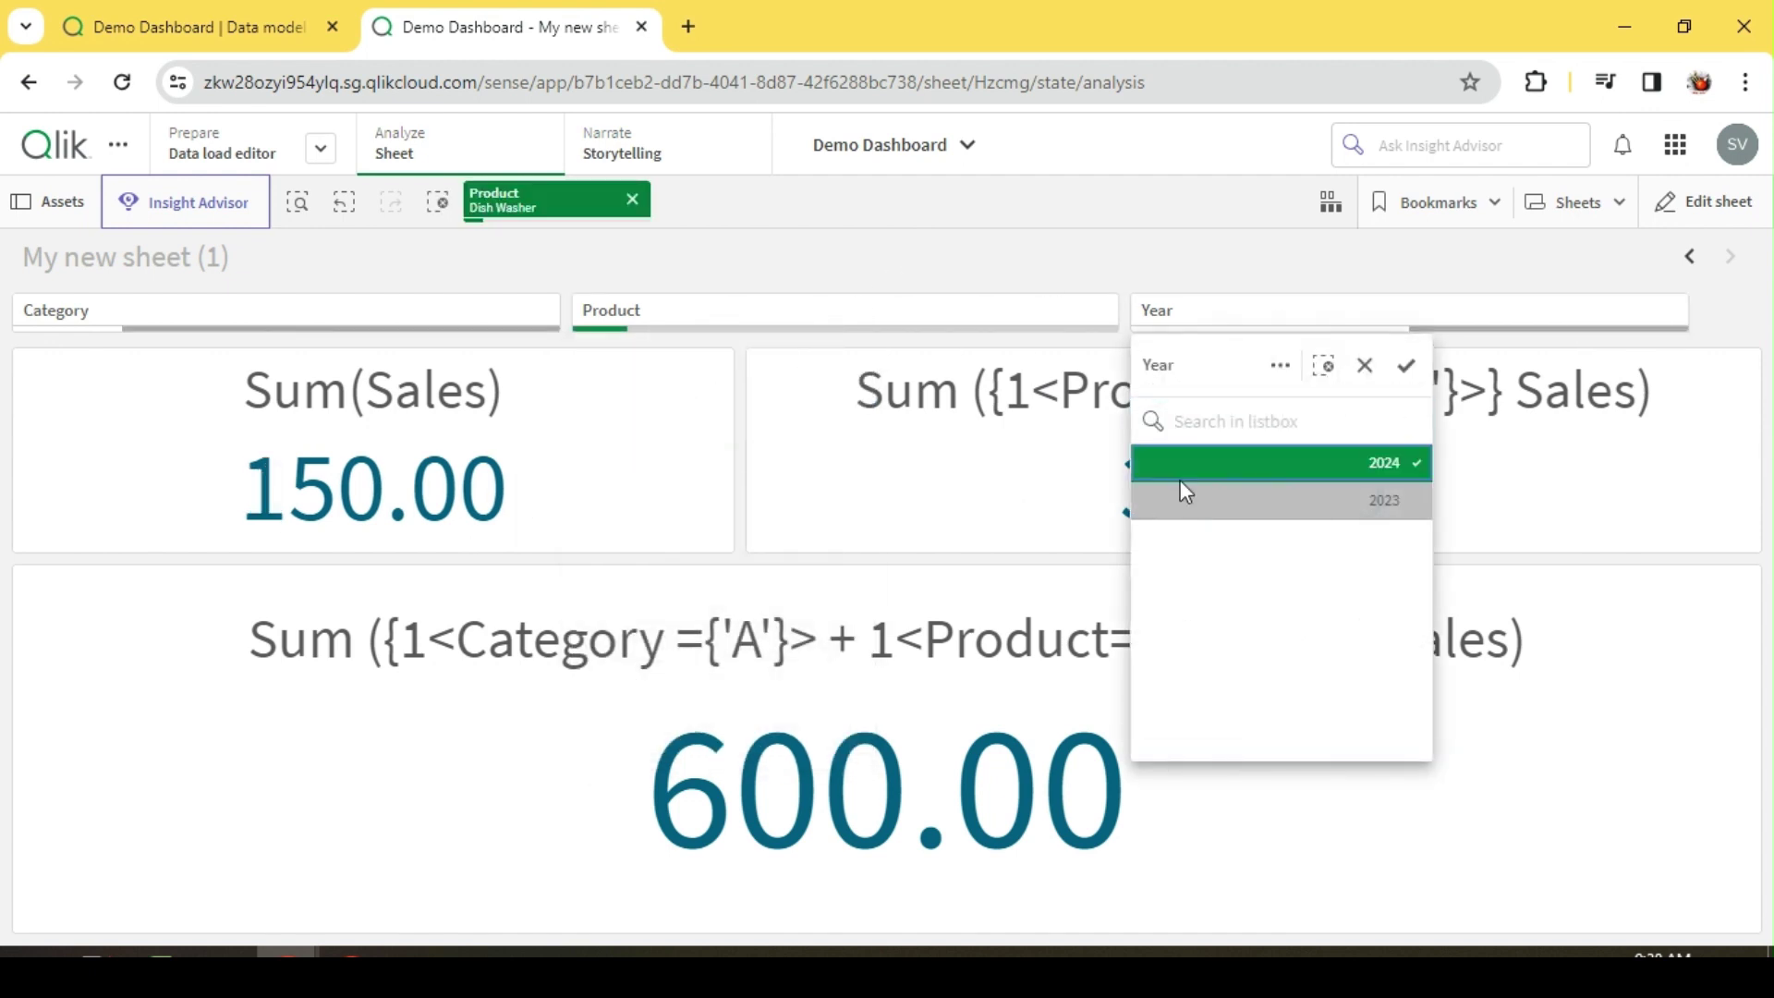
{"action": "left_click", "coordinate": [1030, 365]}
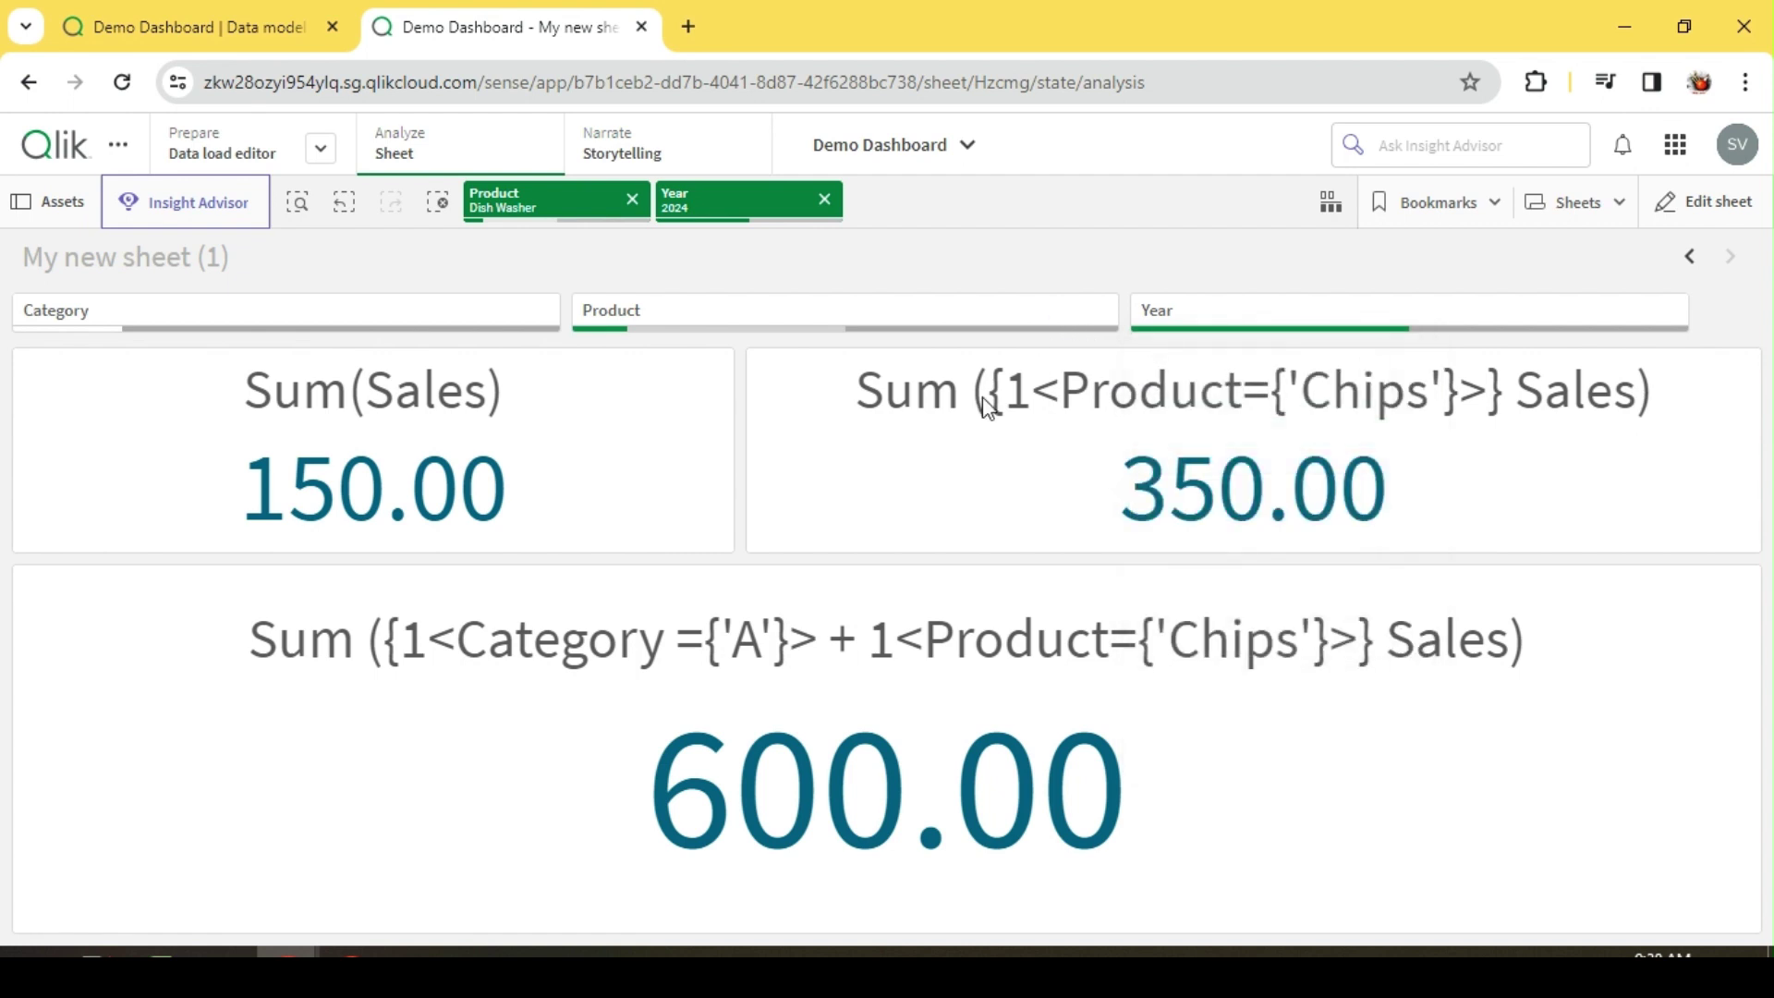
{"action": "left_click", "coordinate": [385, 325]}
{"action": "left_click", "coordinate": [435, 202]}
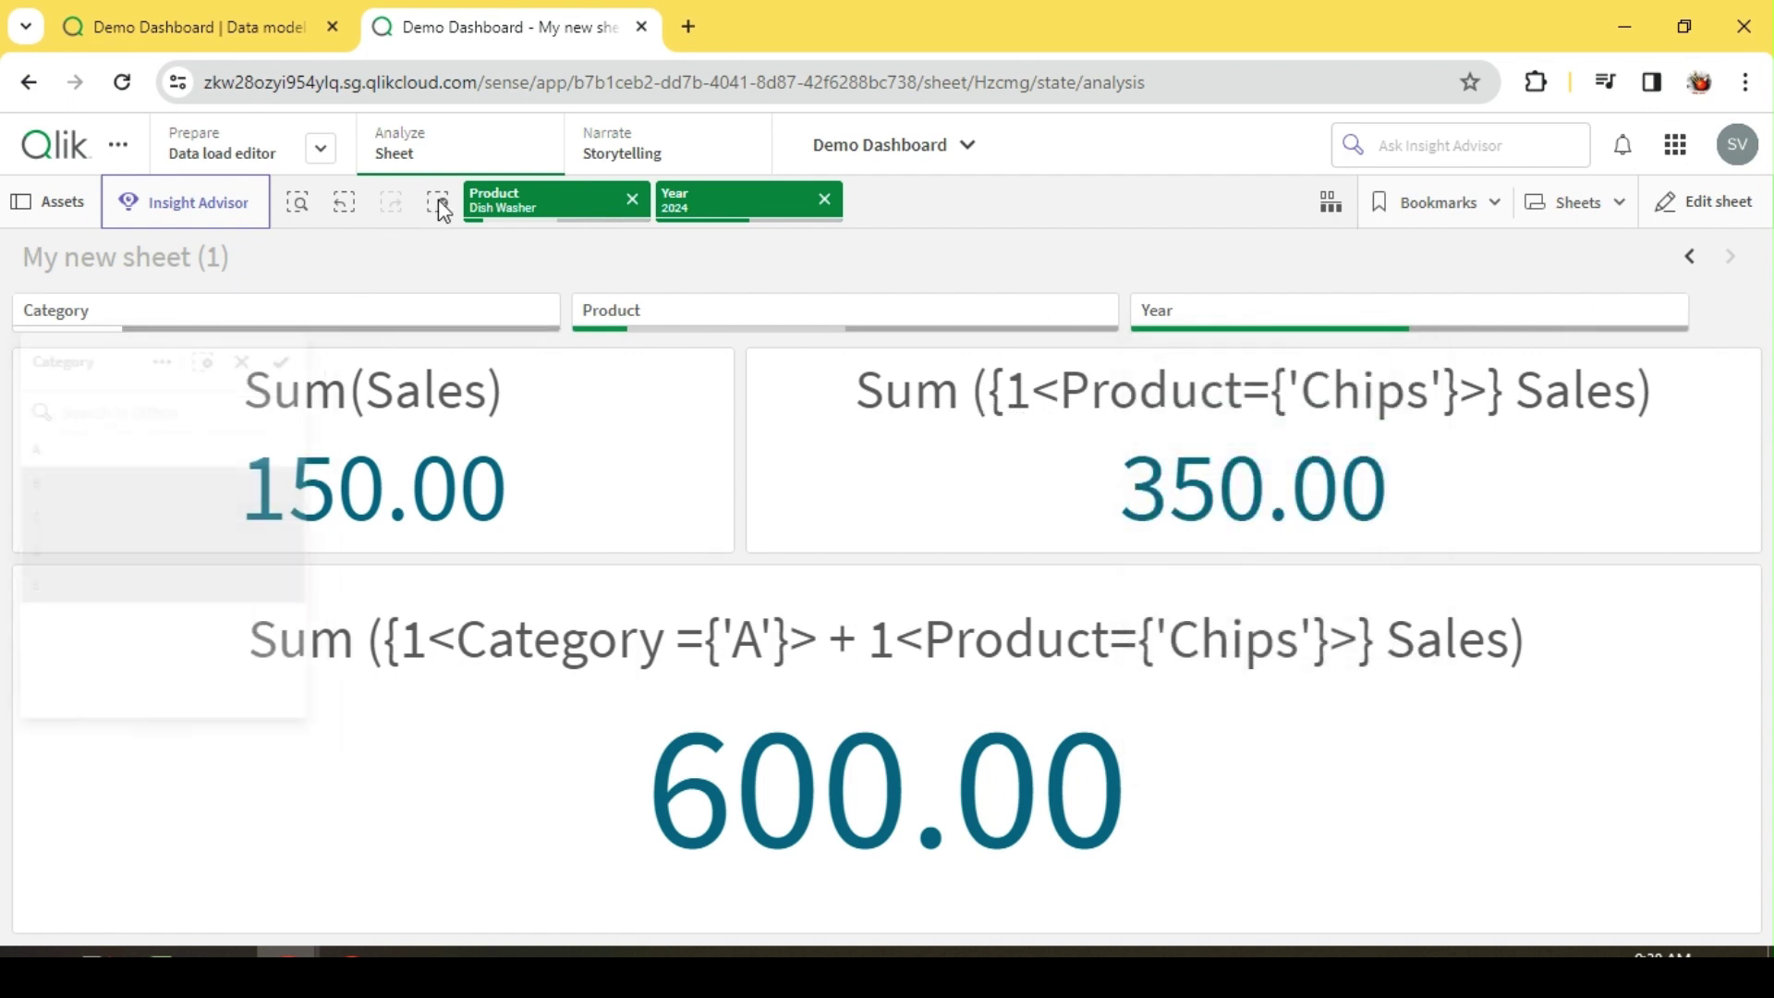
{"action": "left_click", "coordinate": [435, 202]}
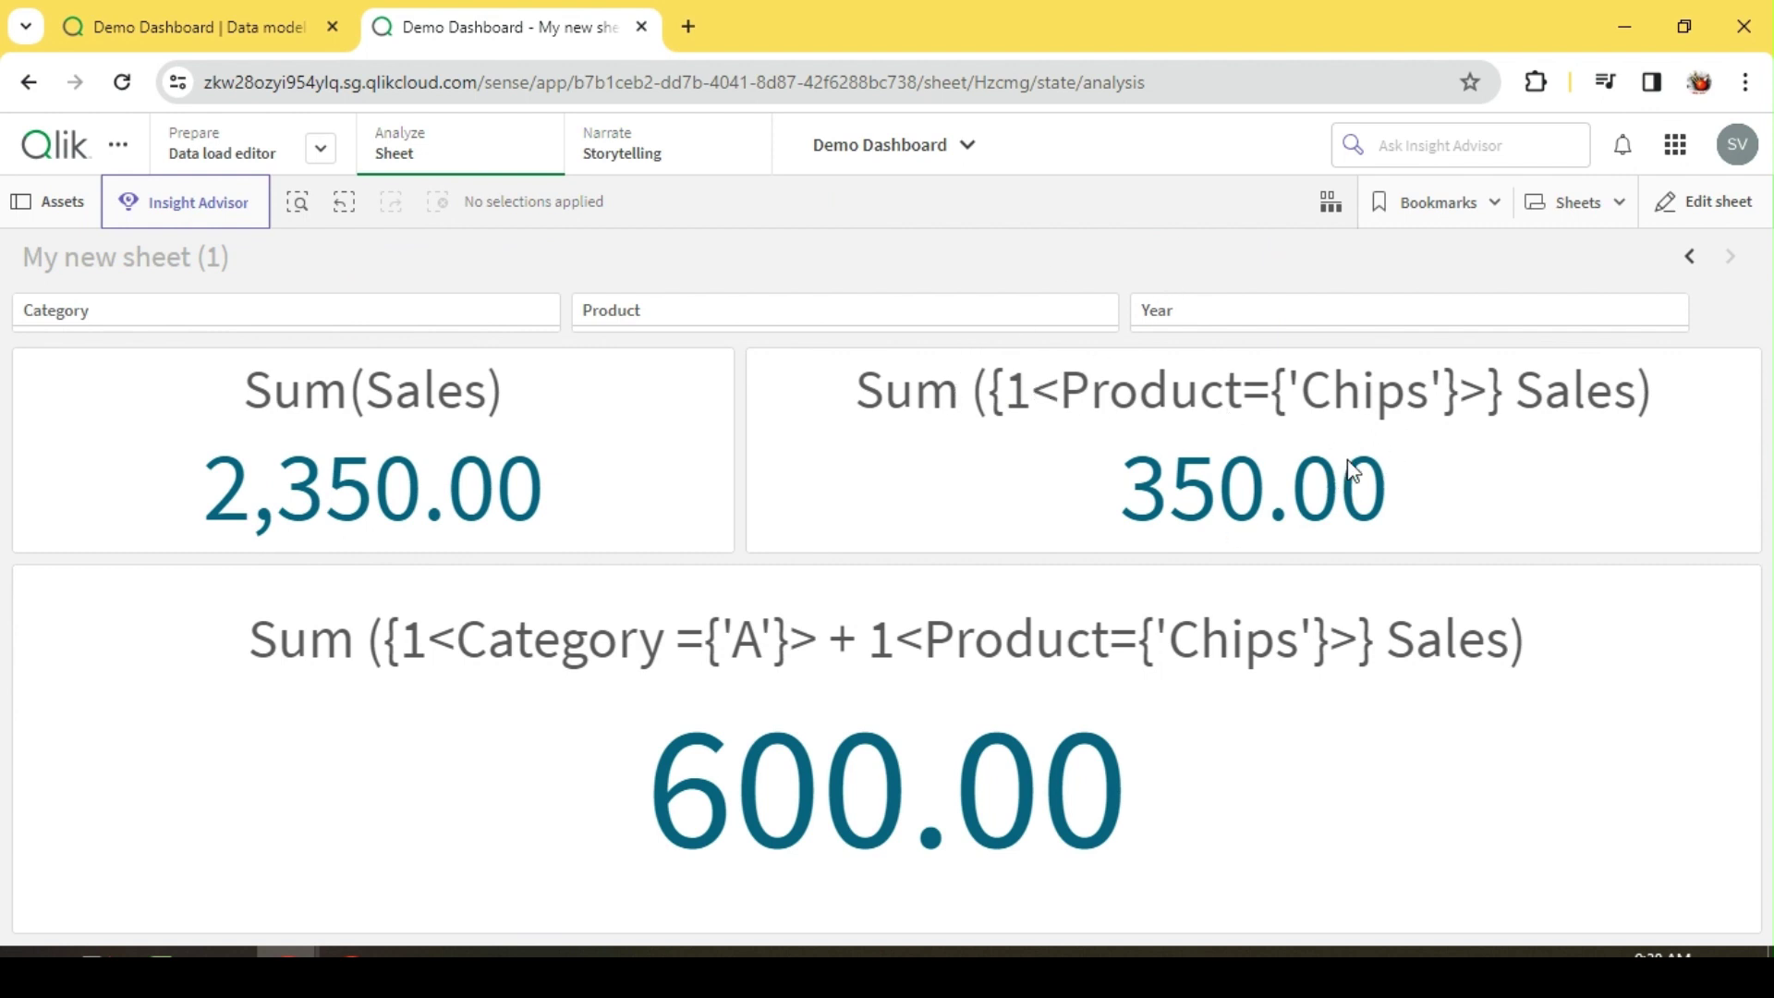
{"action": "left_click", "coordinate": [1708, 205]}
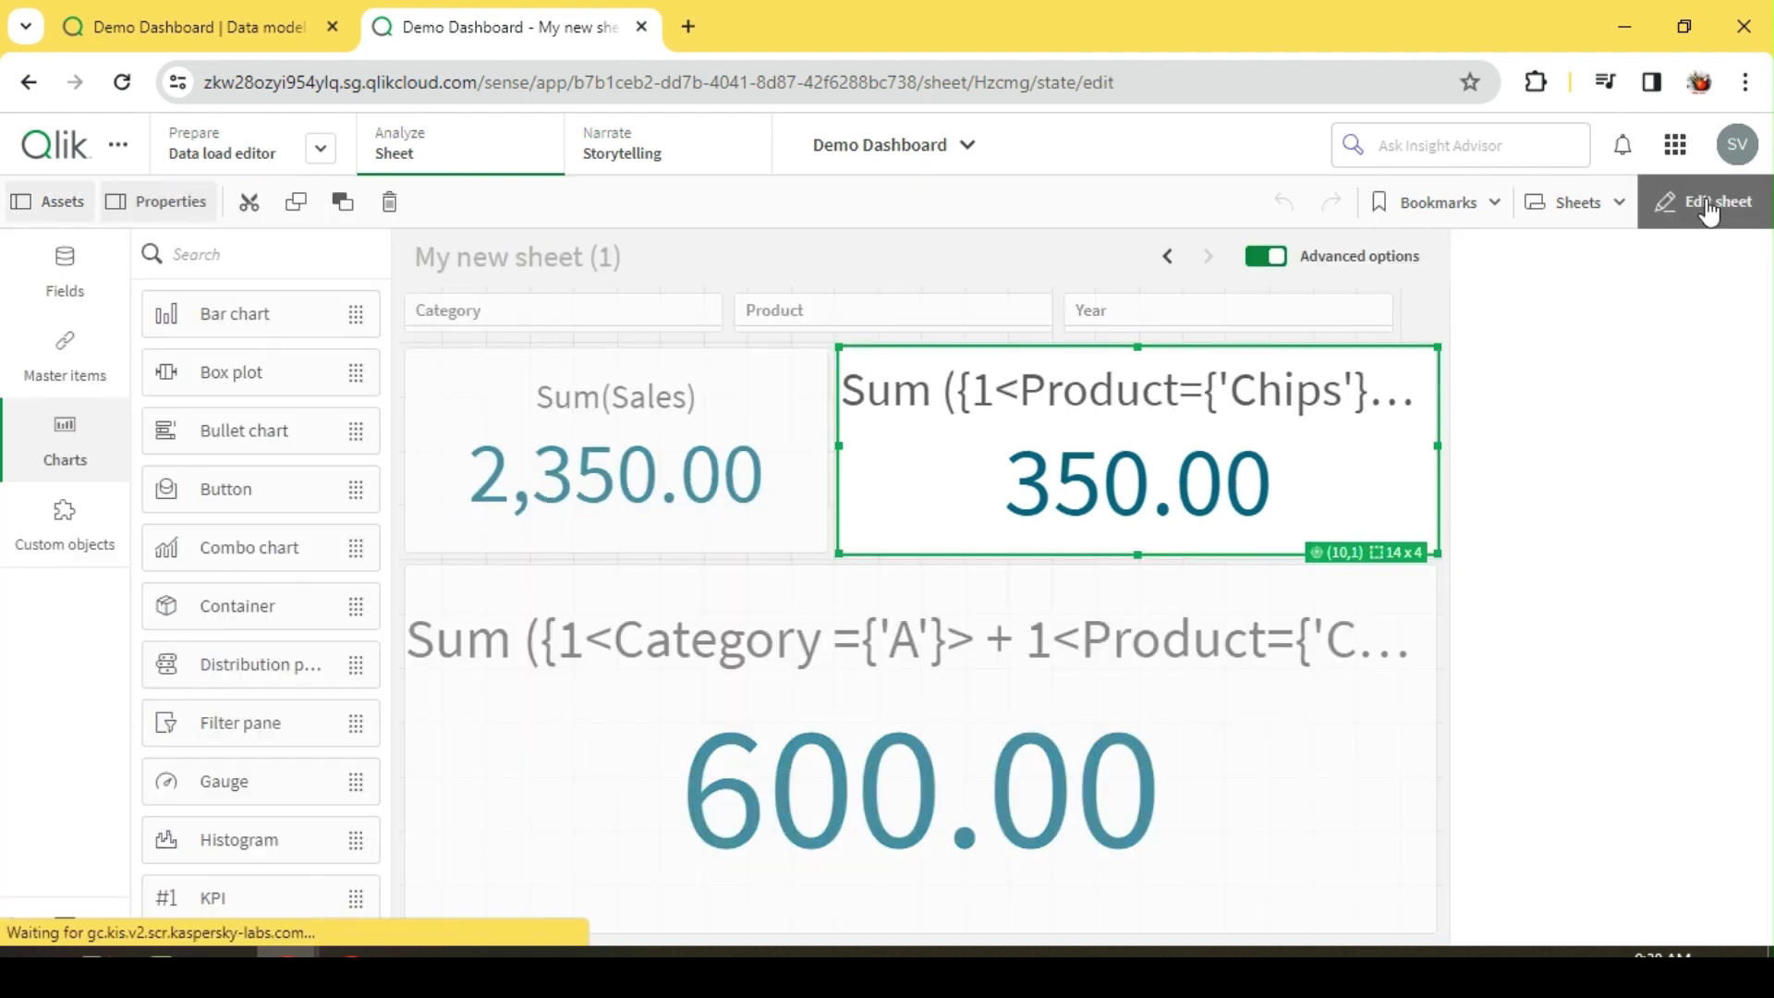
Add a minus after {1 to exclude Chips, giving 2,000.00, and leave editing
{"action": "left_click", "coordinate": [1696, 528]}
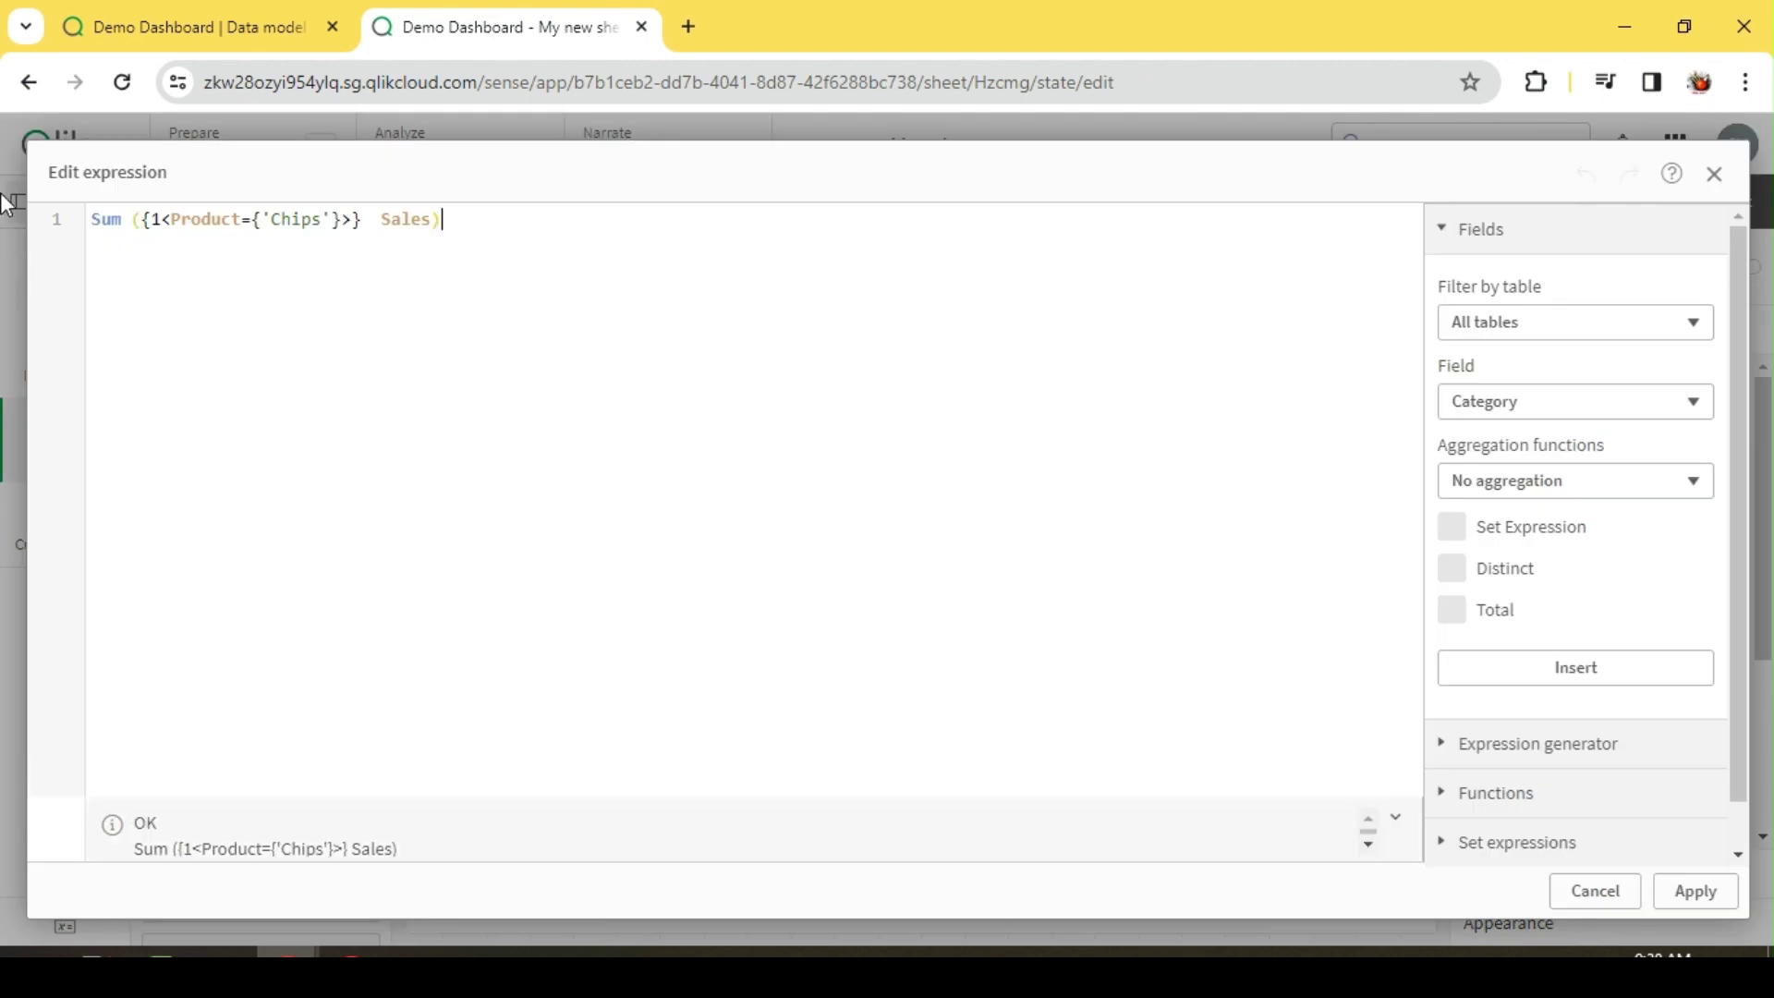
{"action": "left_click", "coordinate": [160, 223]}
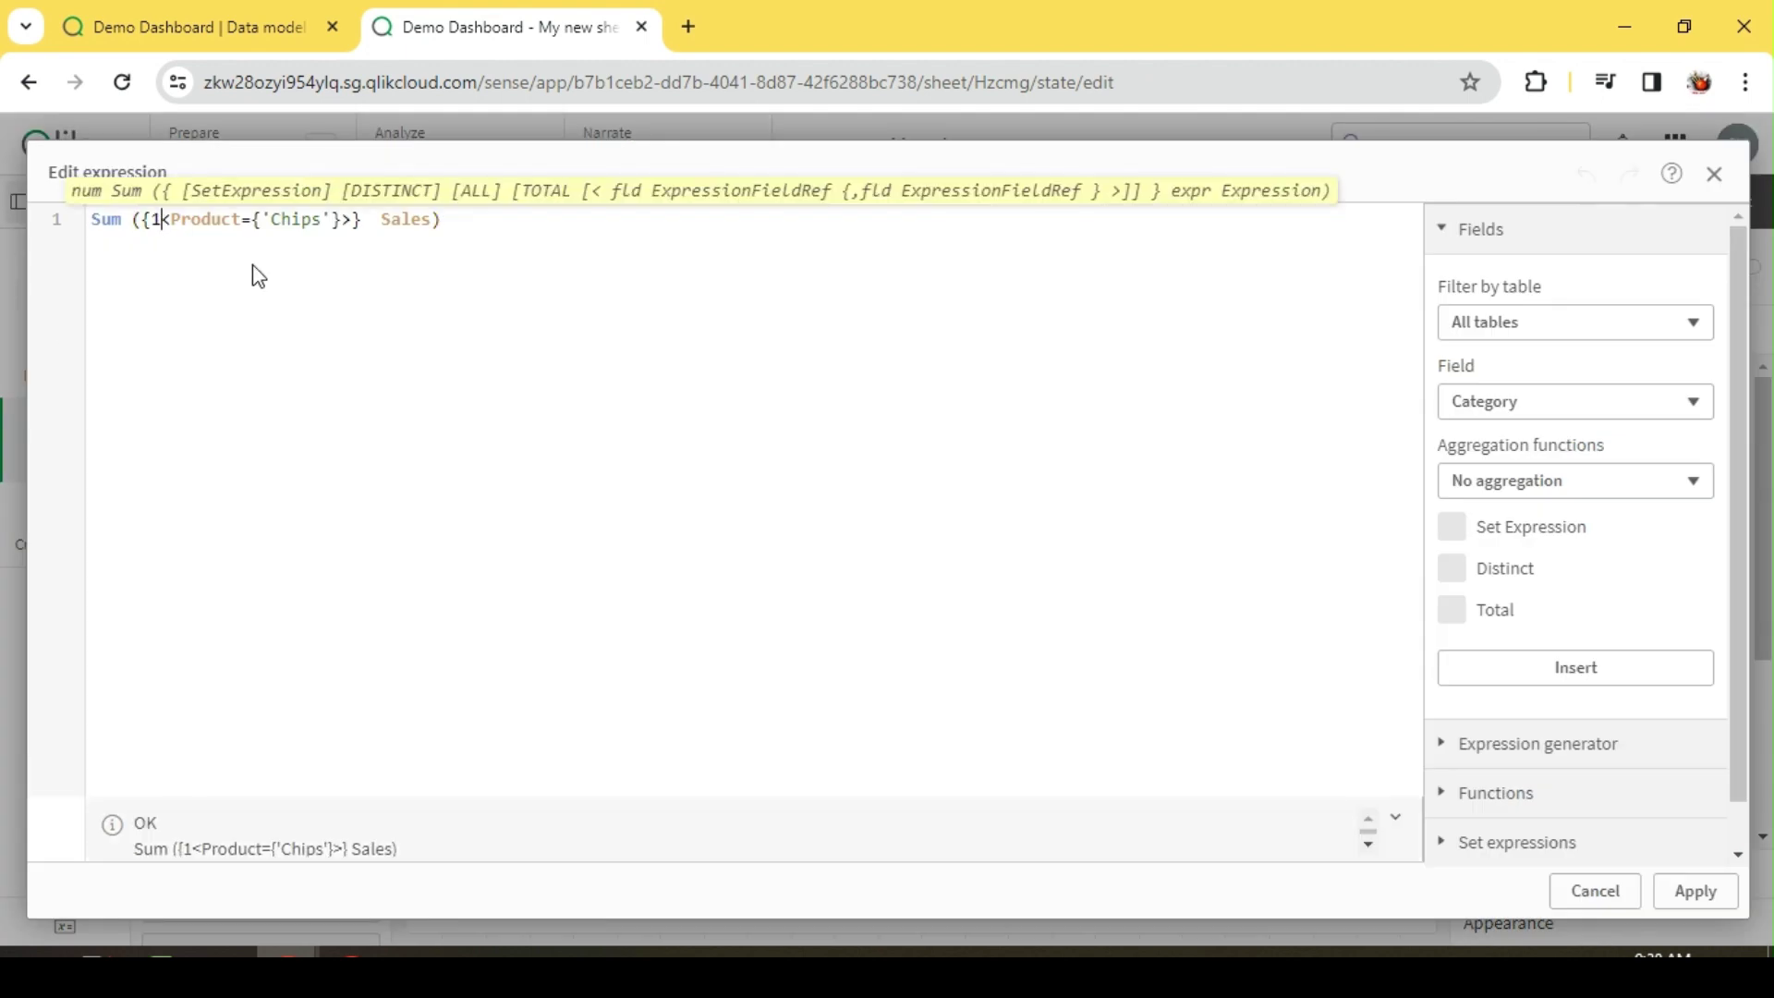
{"action": "type", "text": "-"}
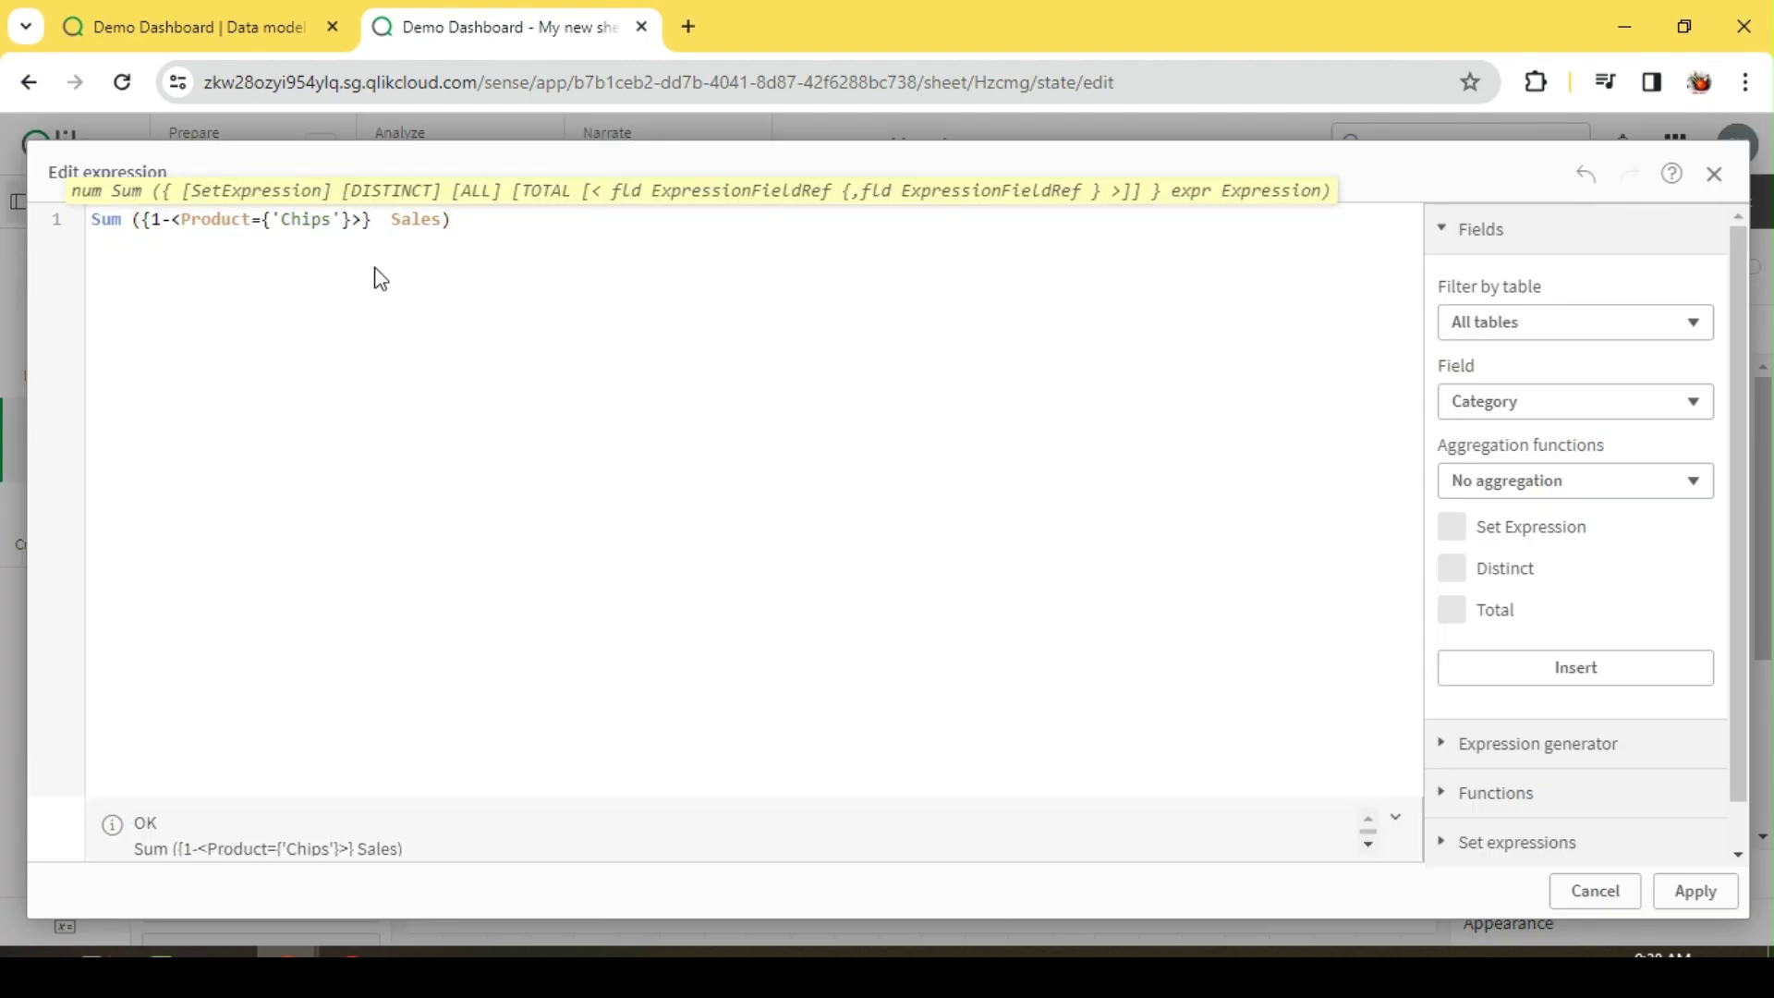
{"action": "left_click", "coordinate": [1695, 891]}
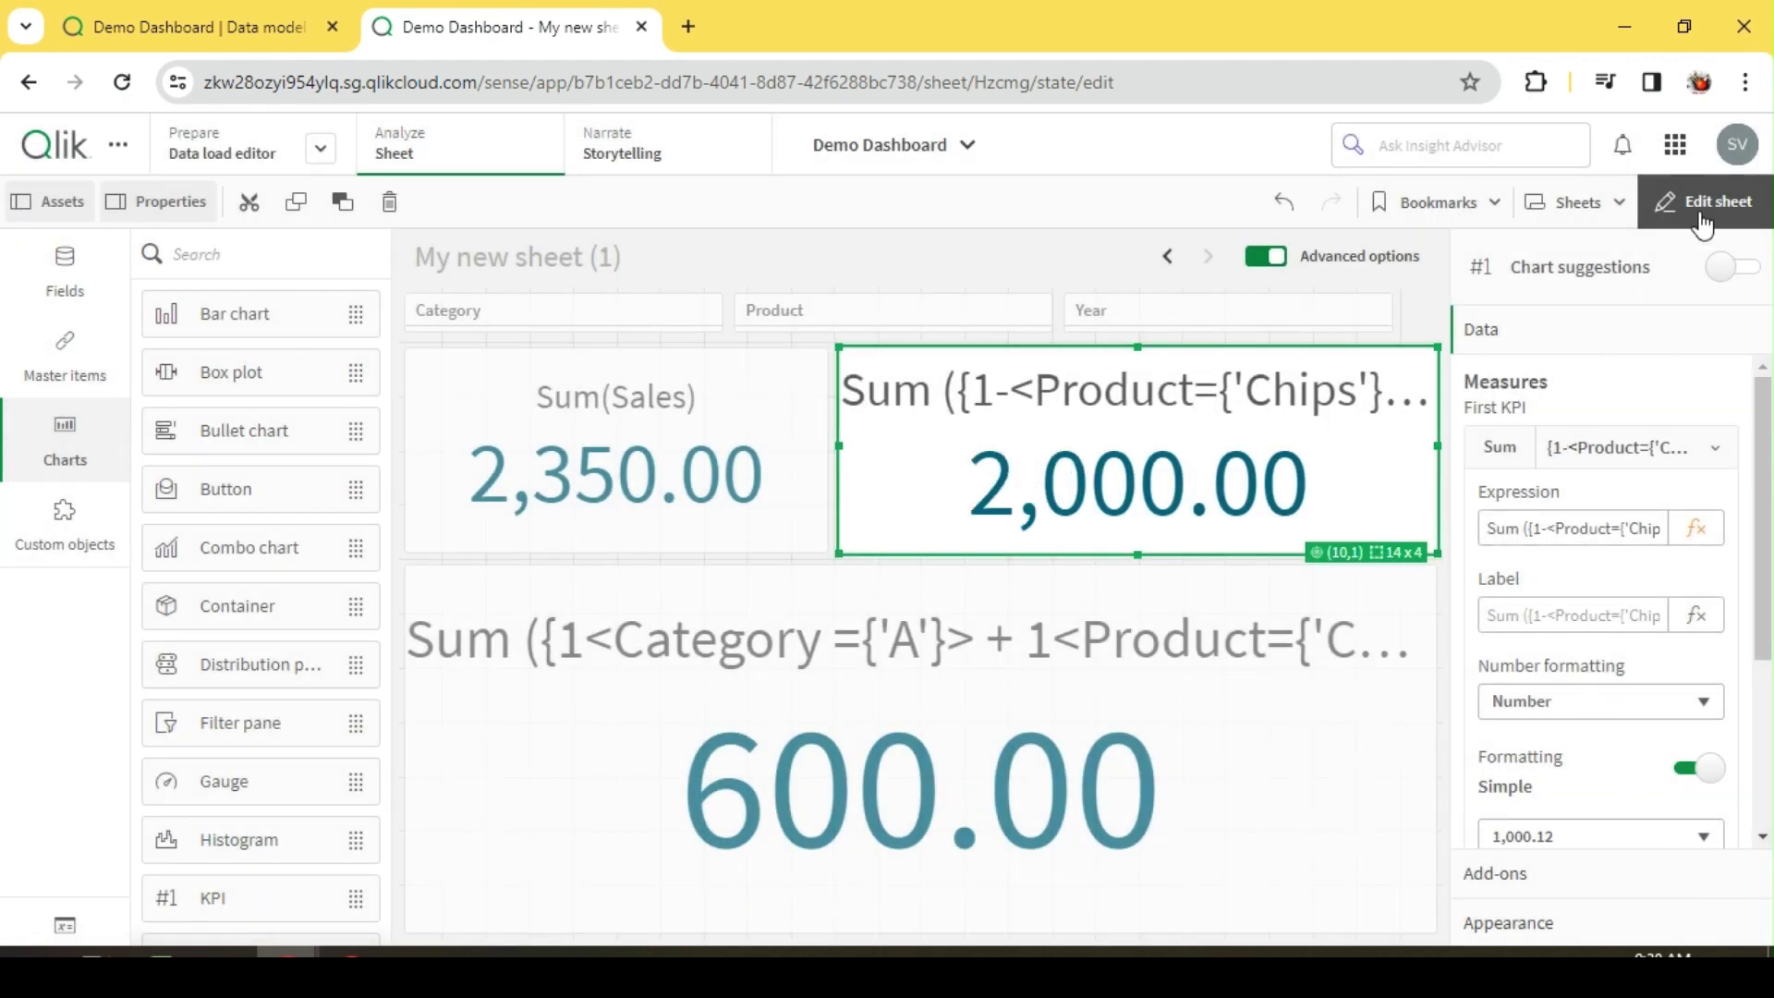
{"action": "left_click", "coordinate": [1716, 201]}
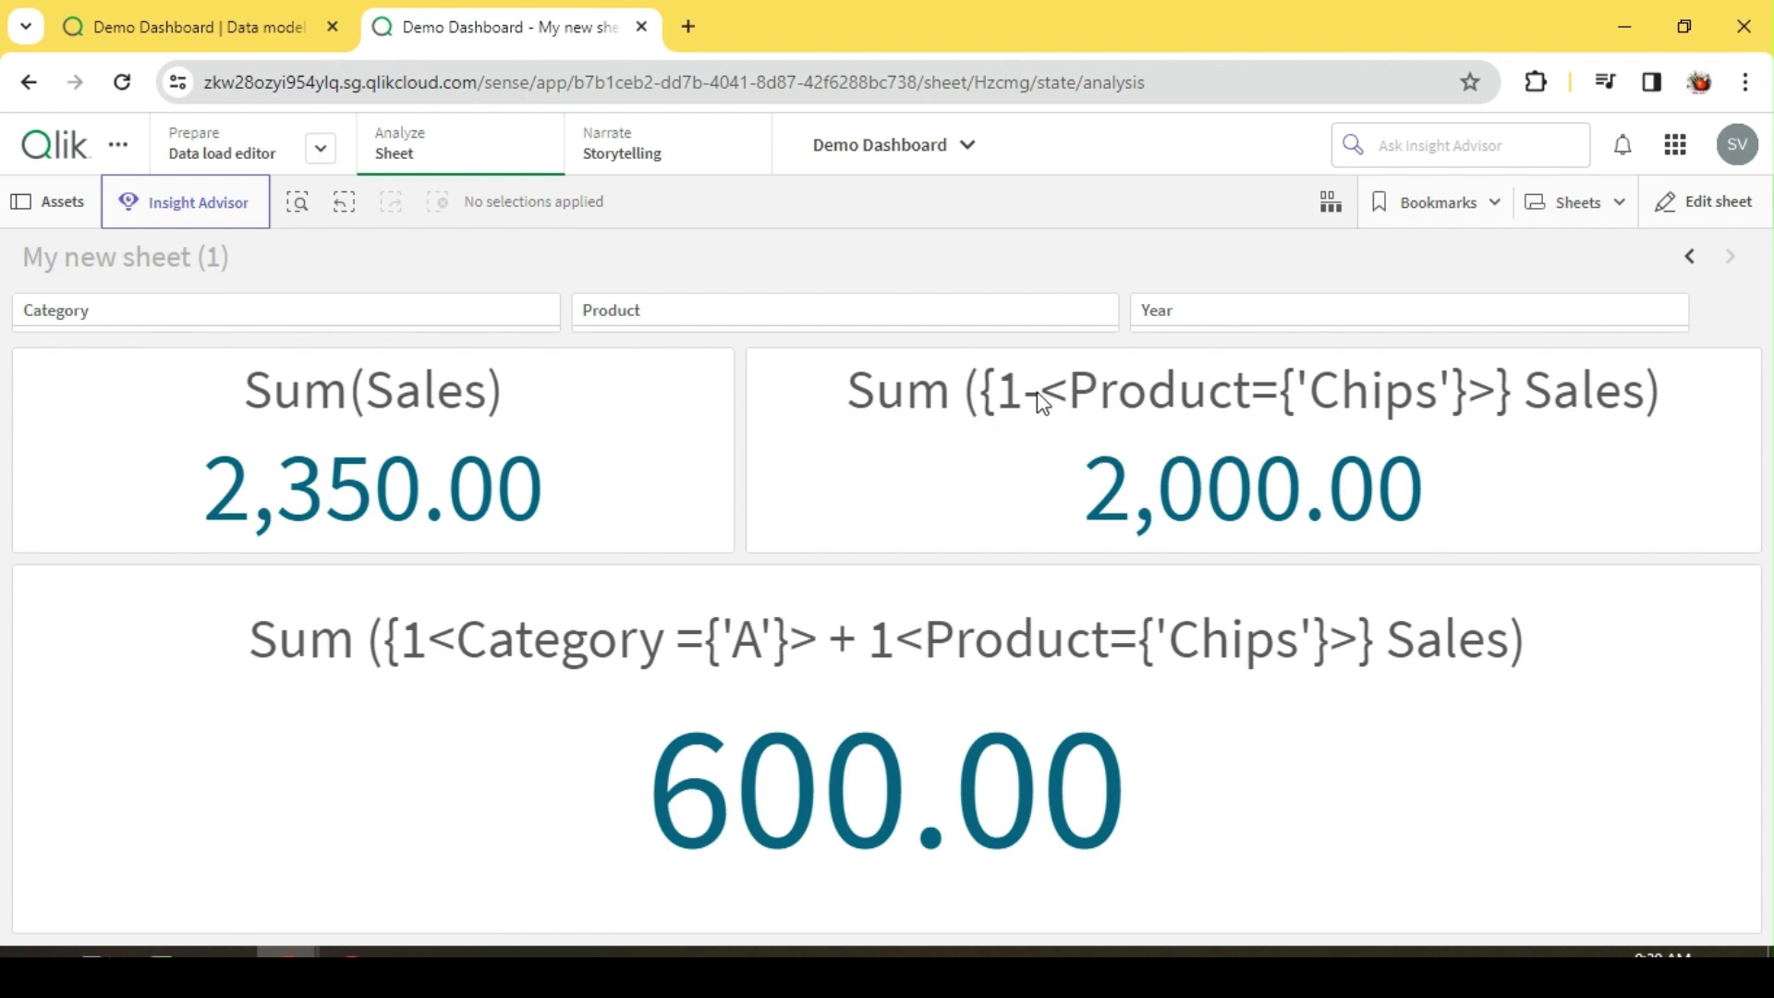
Remove the 1- and put - before = so the set reads <Product-={'Chips'}>, still 2,000.00
{"action": "left_click", "coordinate": [1703, 203]}
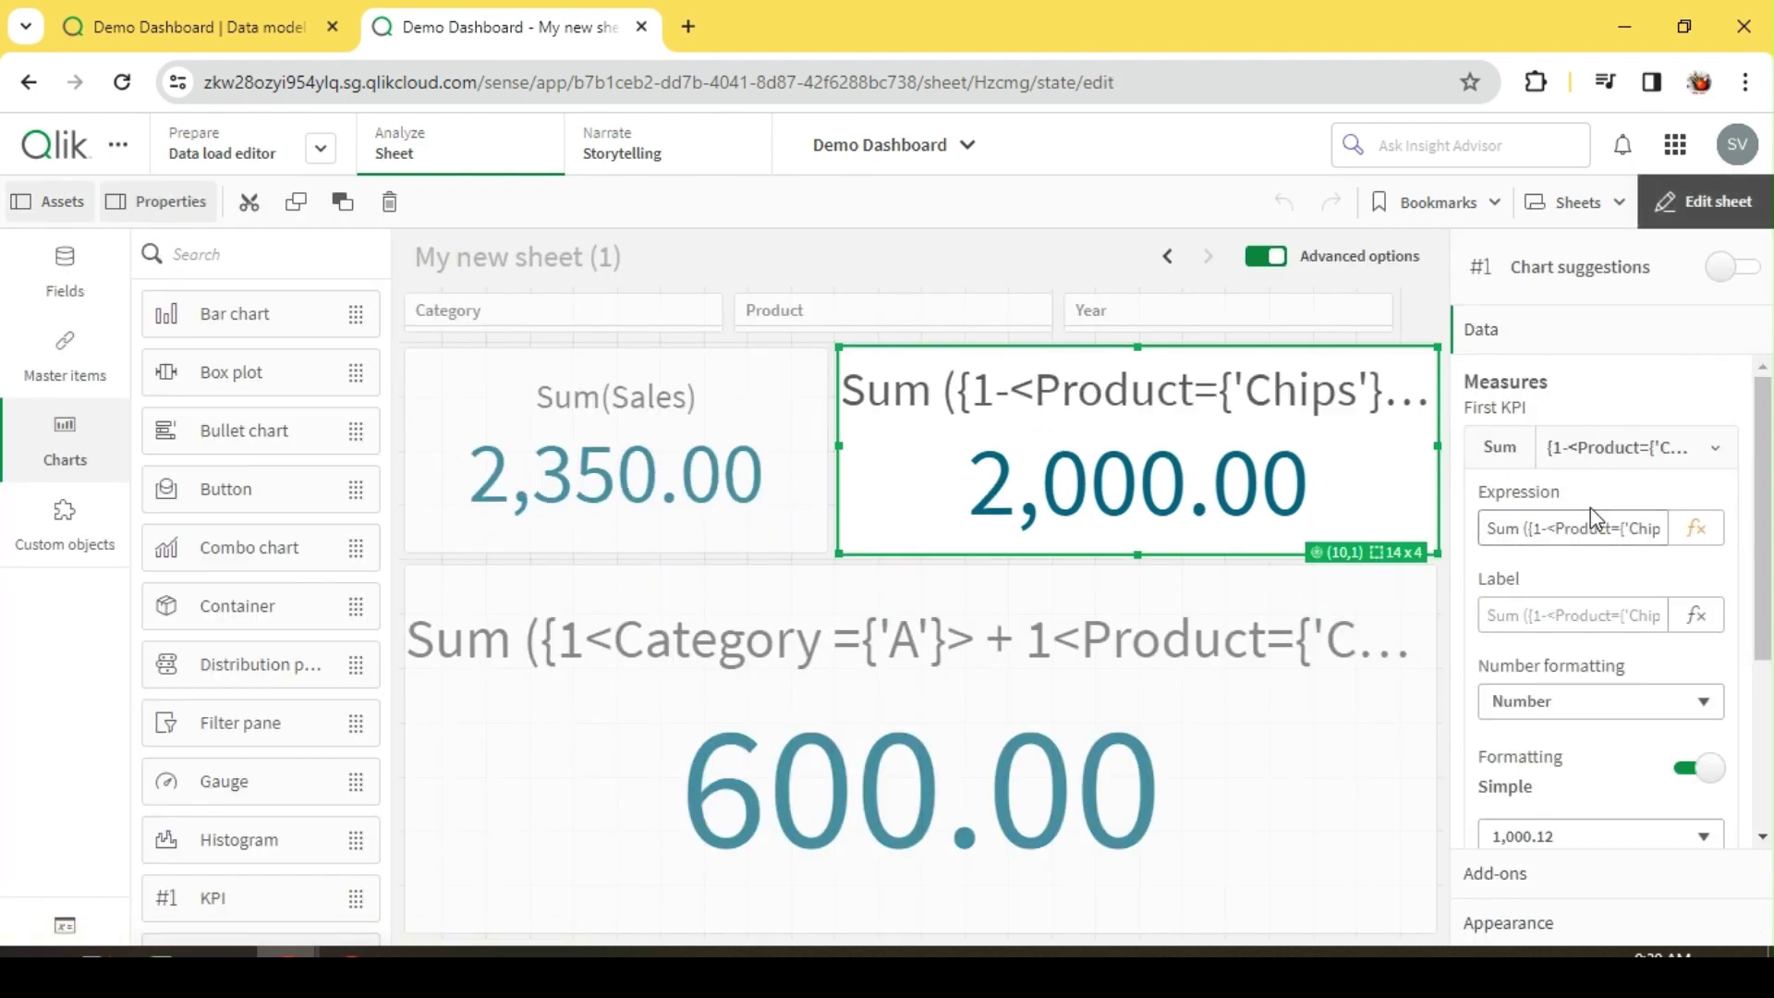
{"action": "left_click", "coordinate": [1546, 530]}
{"action": "key", "text": "BackSpace"}
{"action": "key", "text": "BackSpace"}
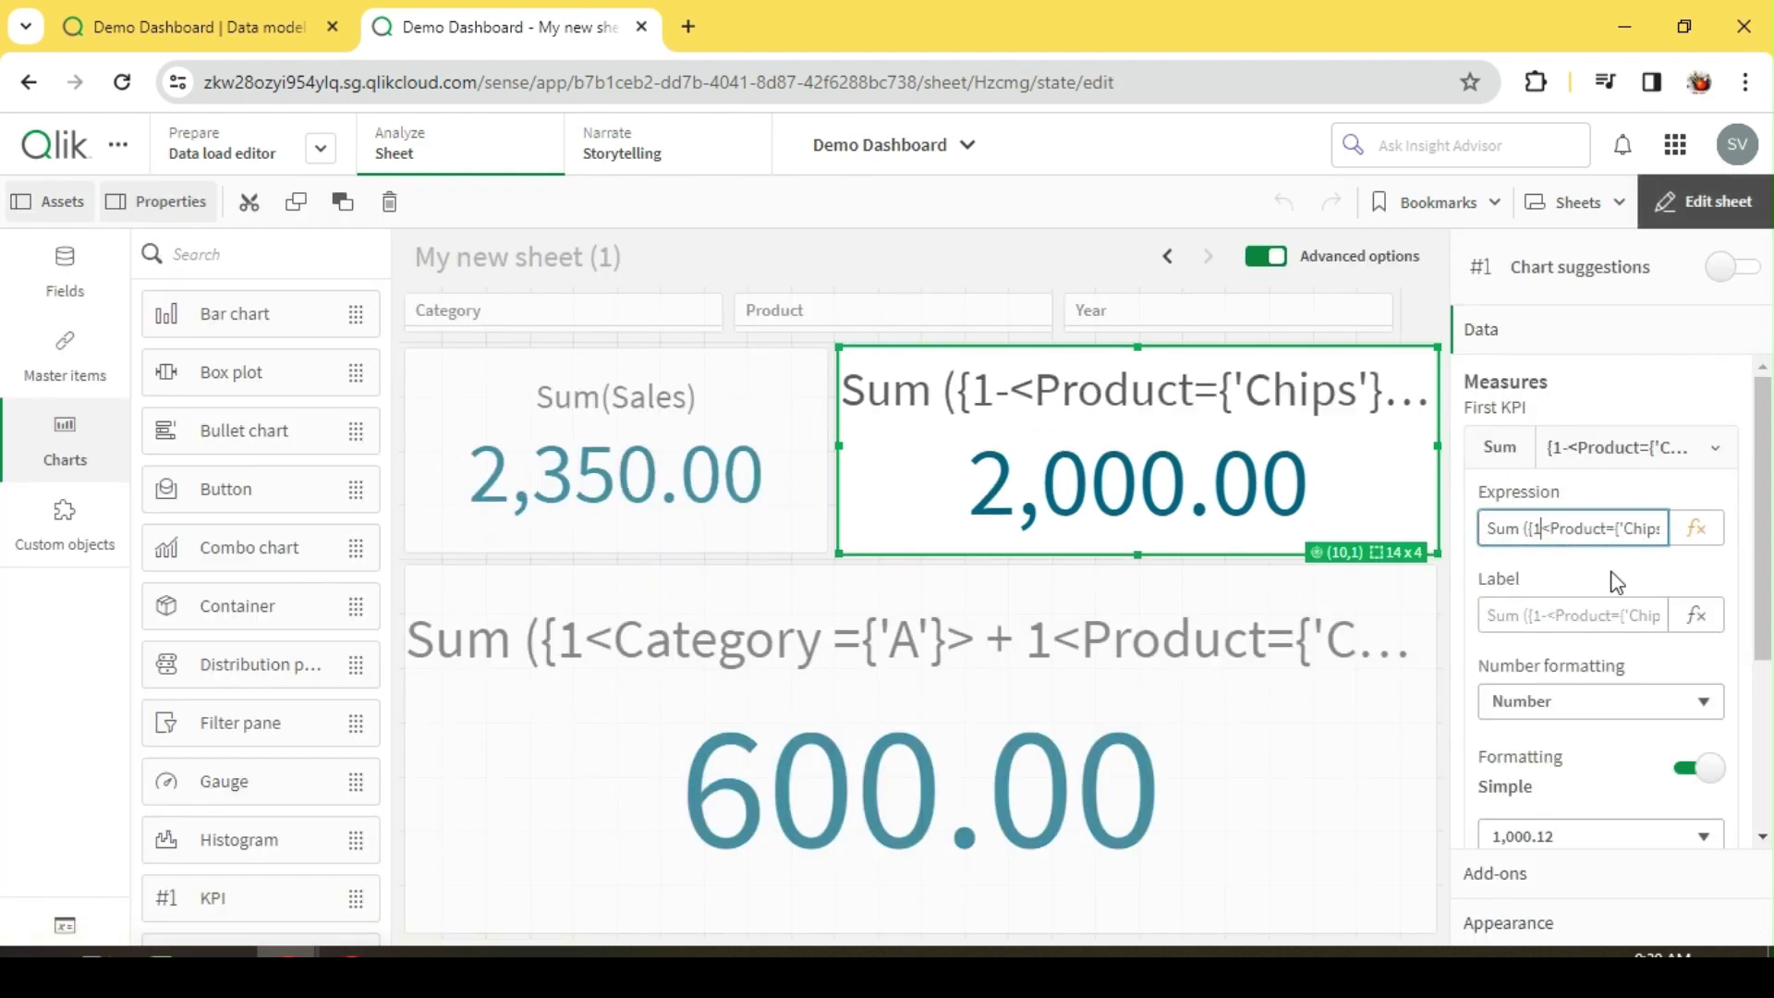
{"action": "left_click", "coordinate": [1697, 529]}
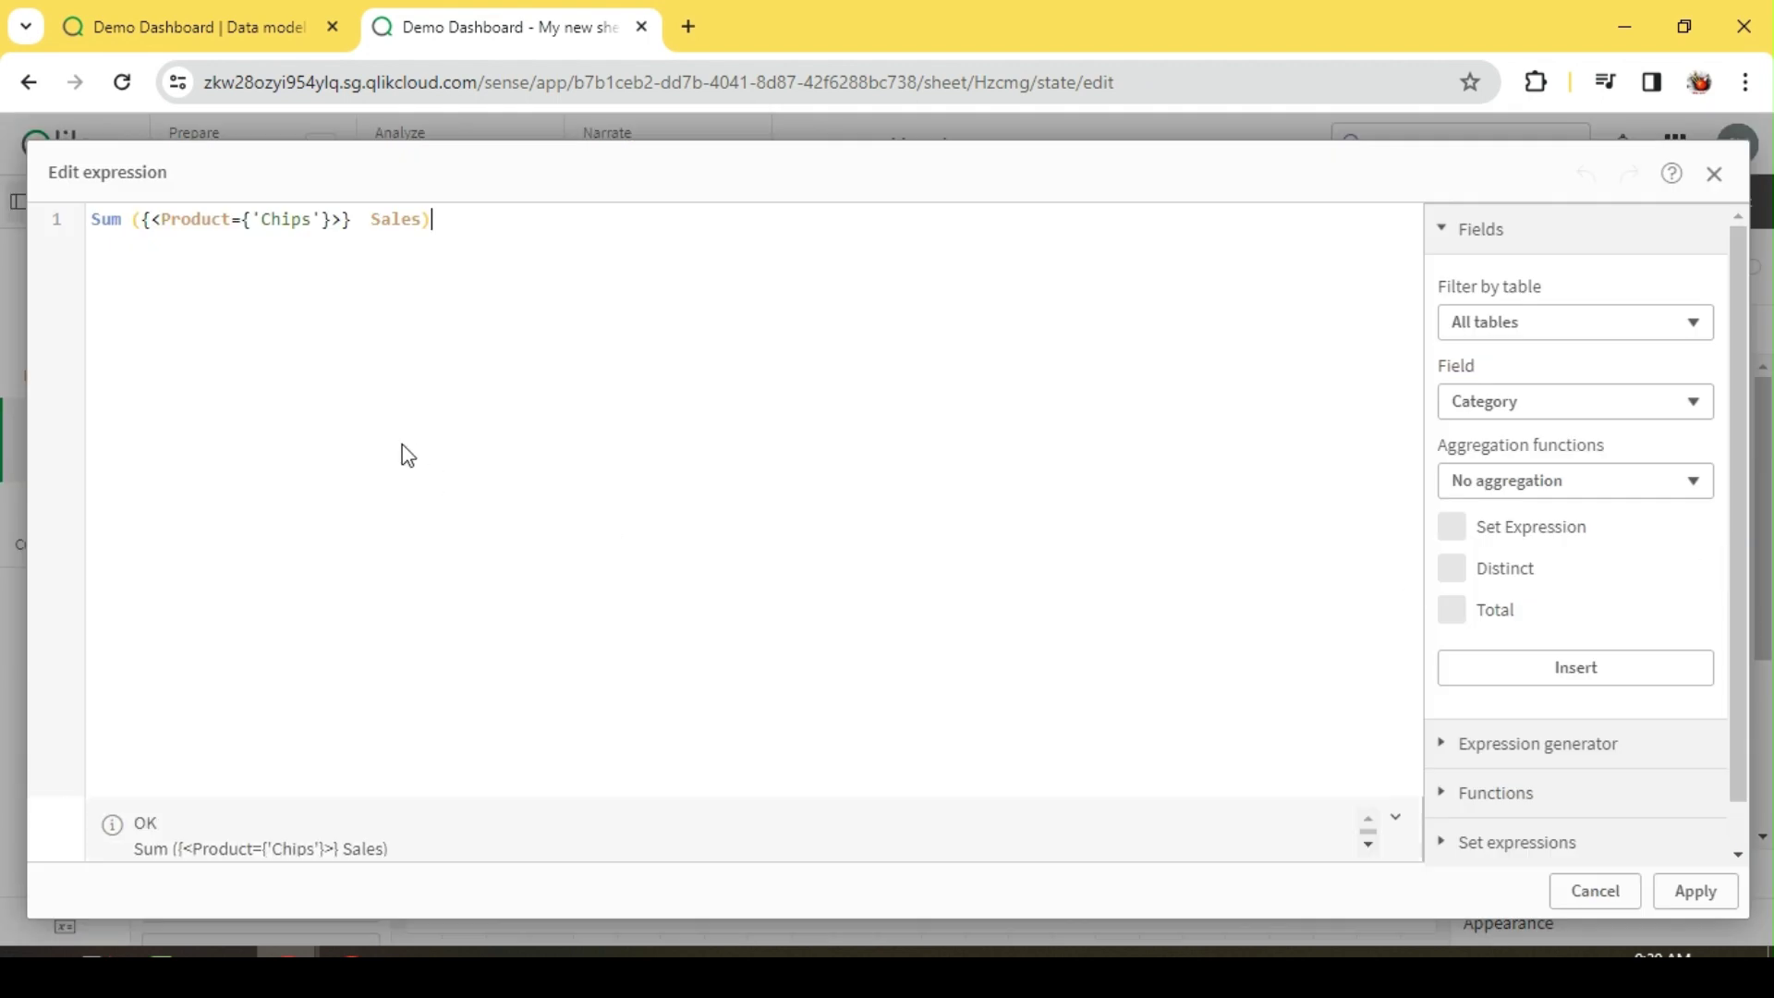
{"action": "left_click", "coordinate": [262, 219]}
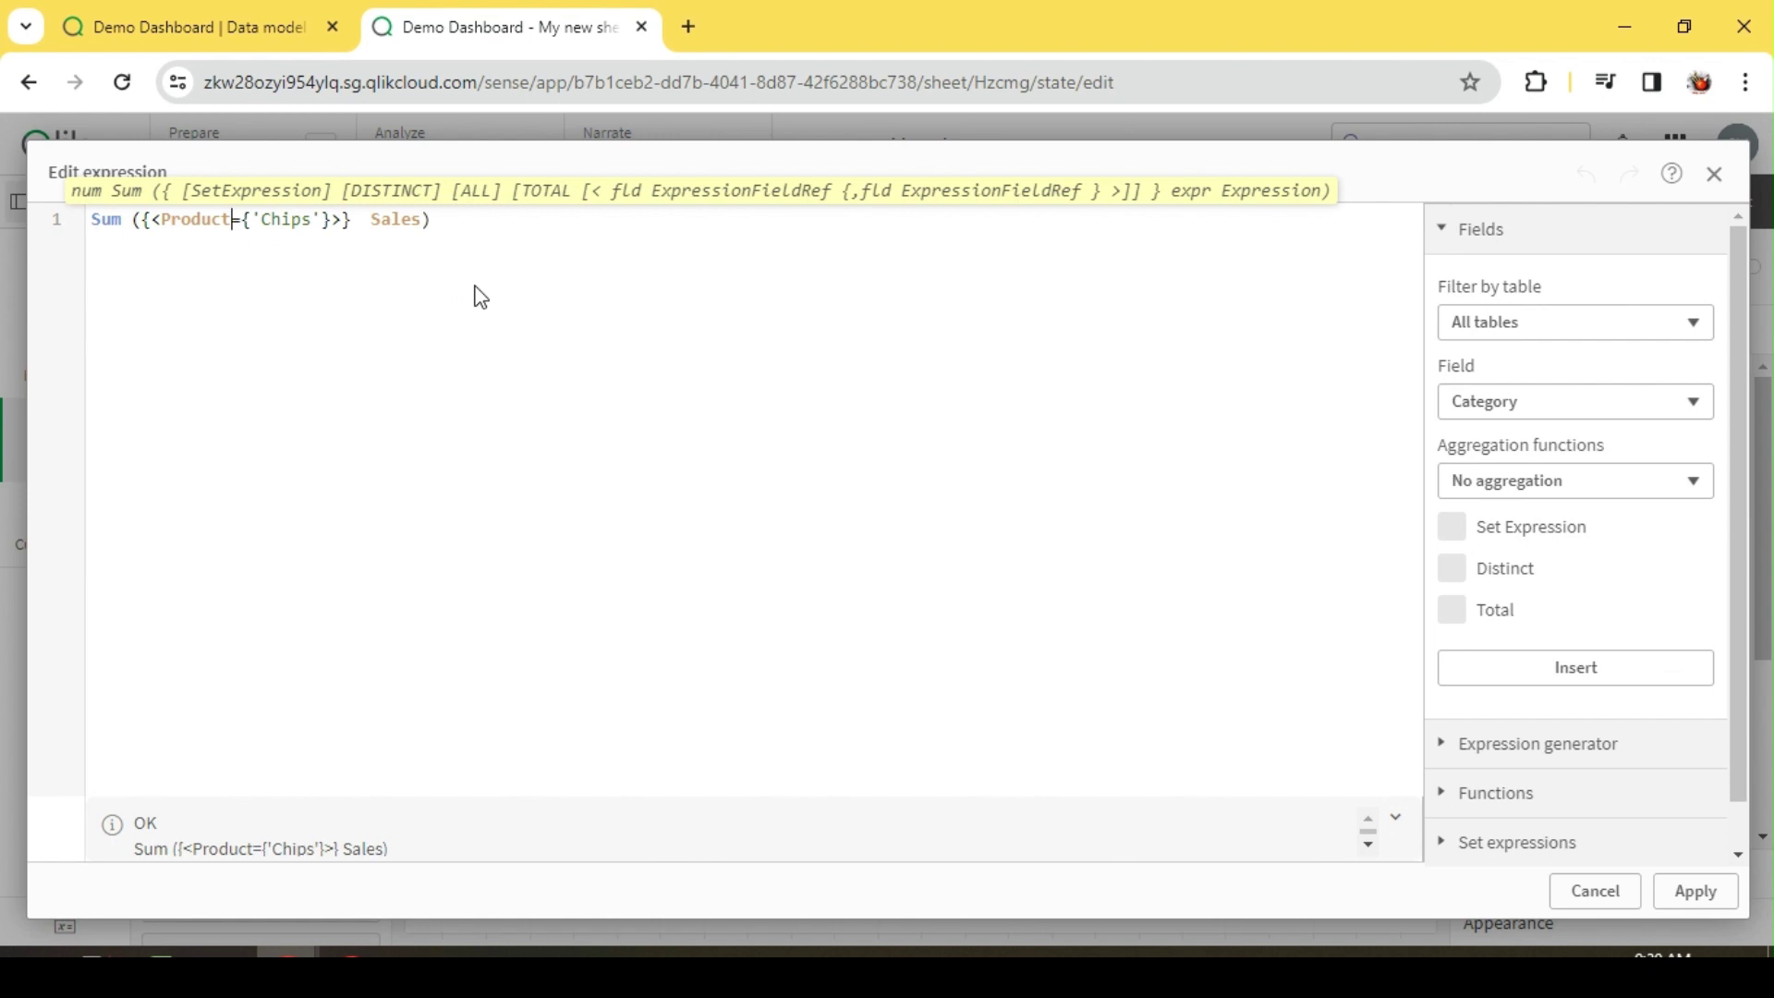
{"action": "type", "text": "-"}
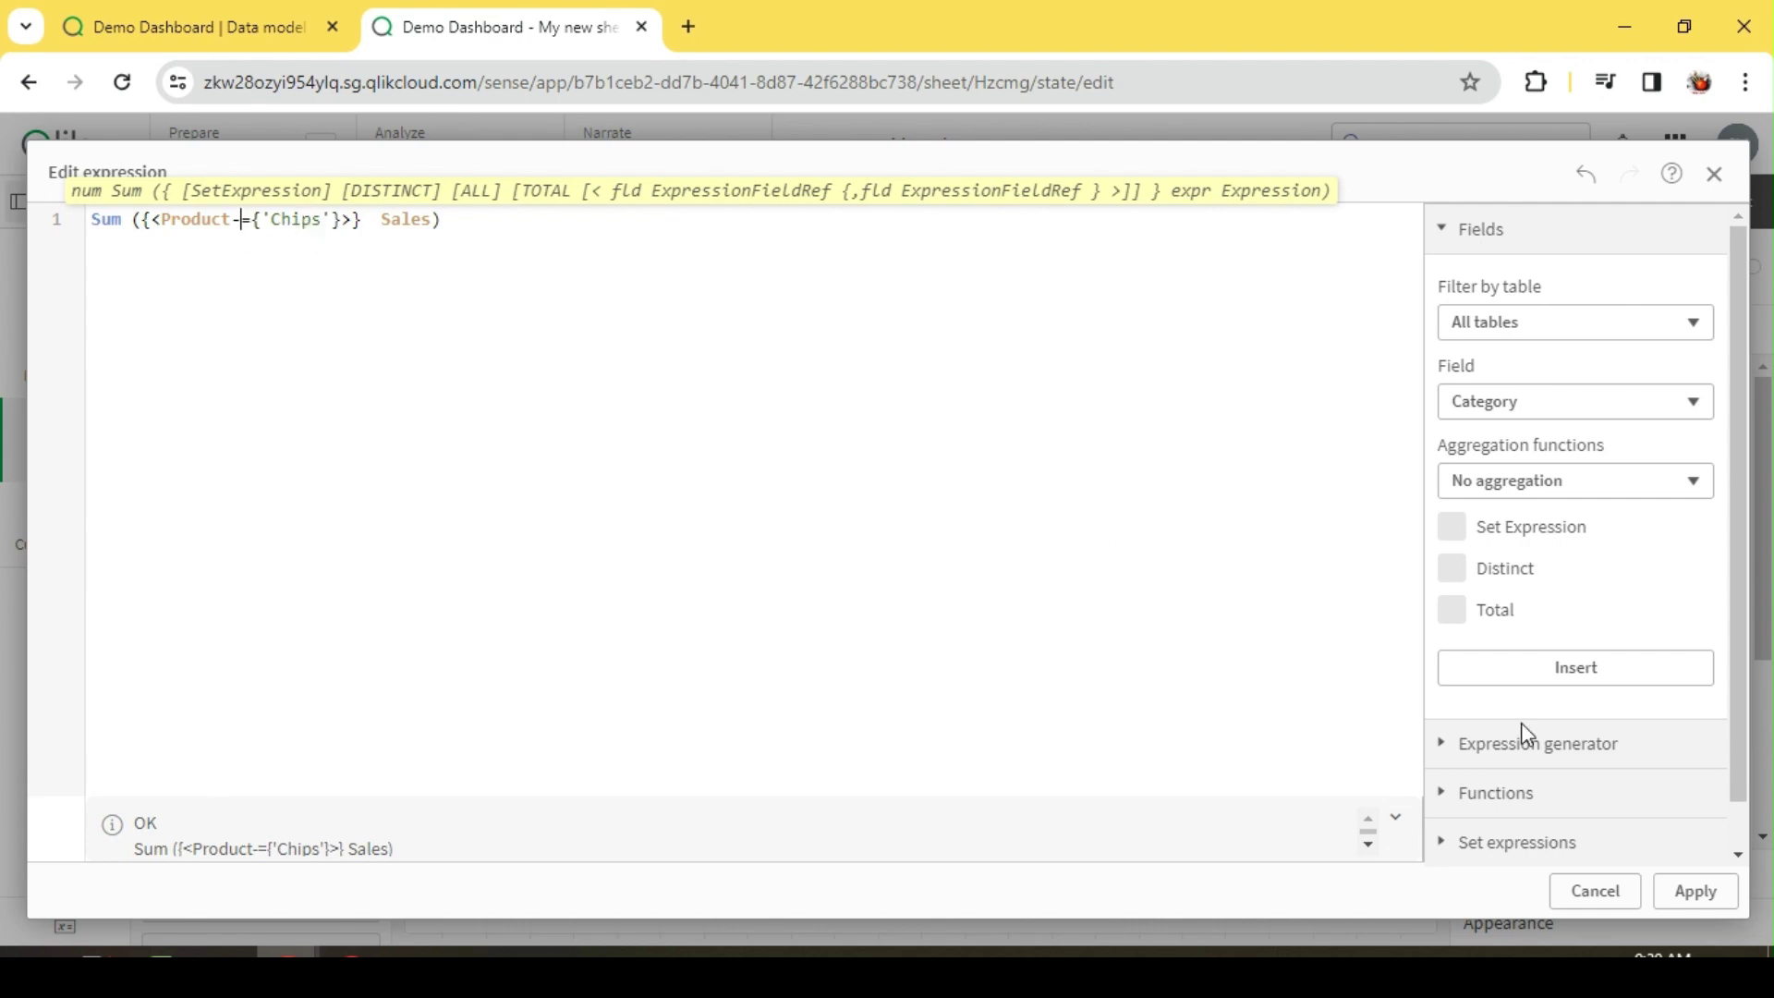
{"action": "left_click", "coordinate": [1695, 890]}
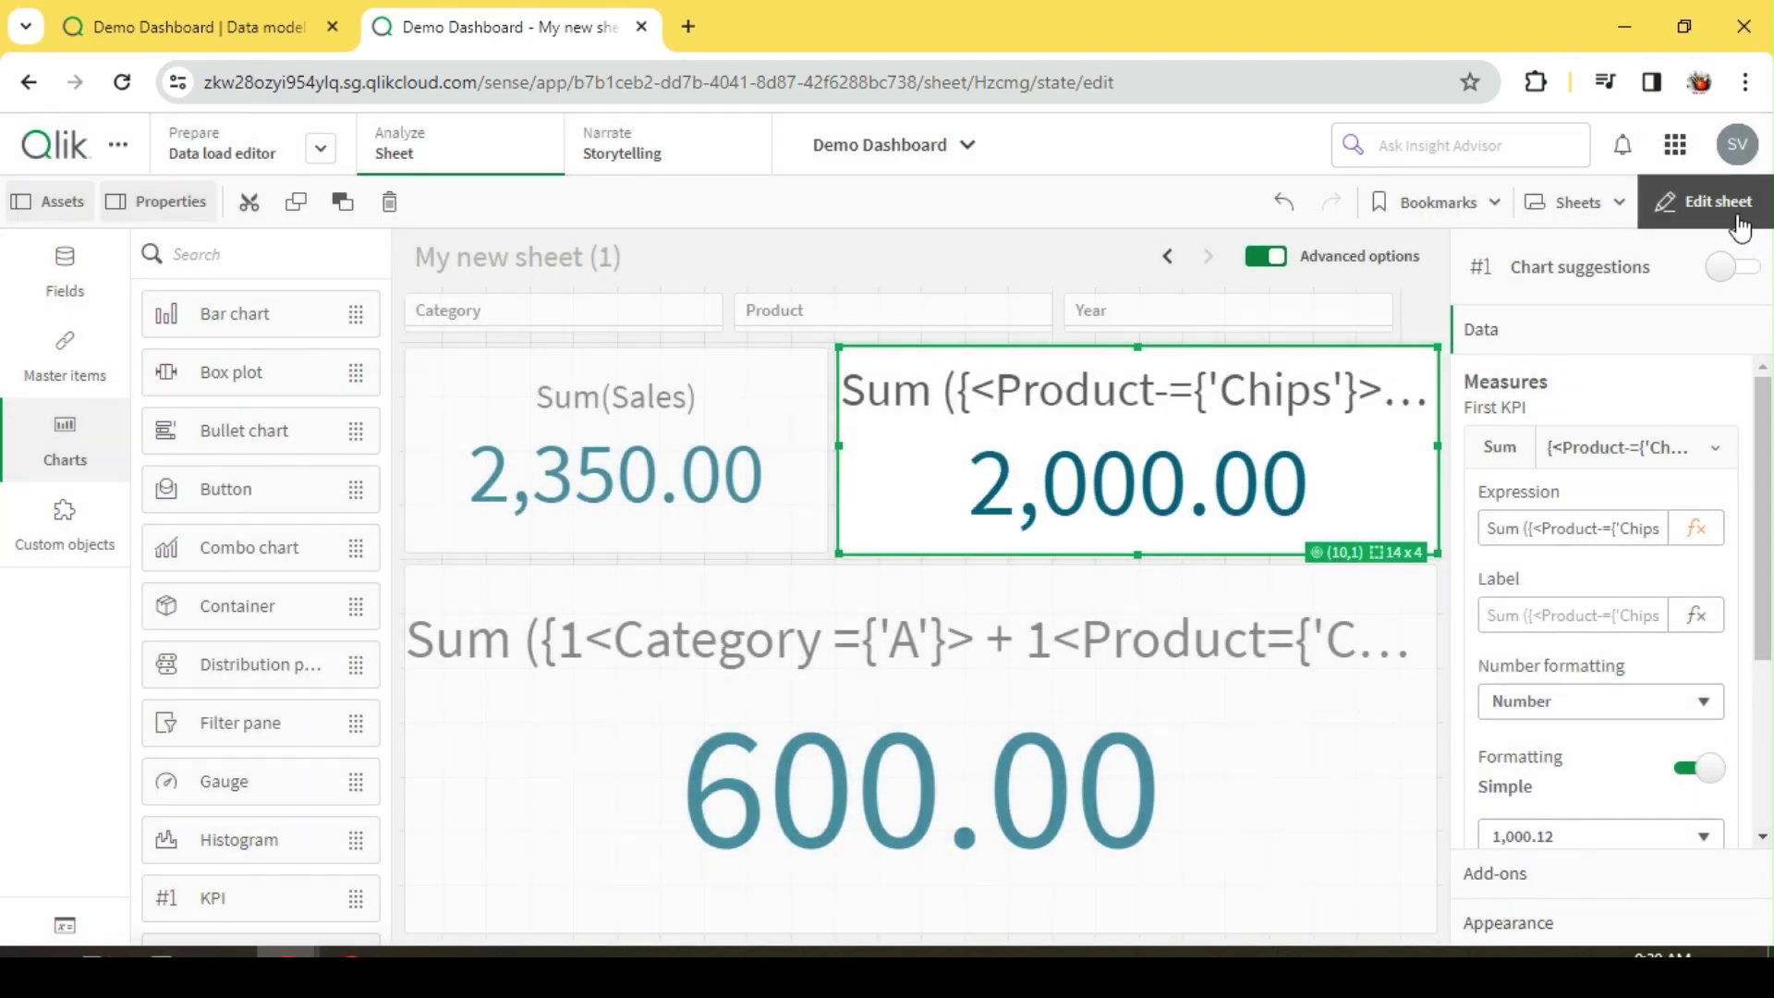
{"action": "left_click", "coordinate": [1705, 203]}
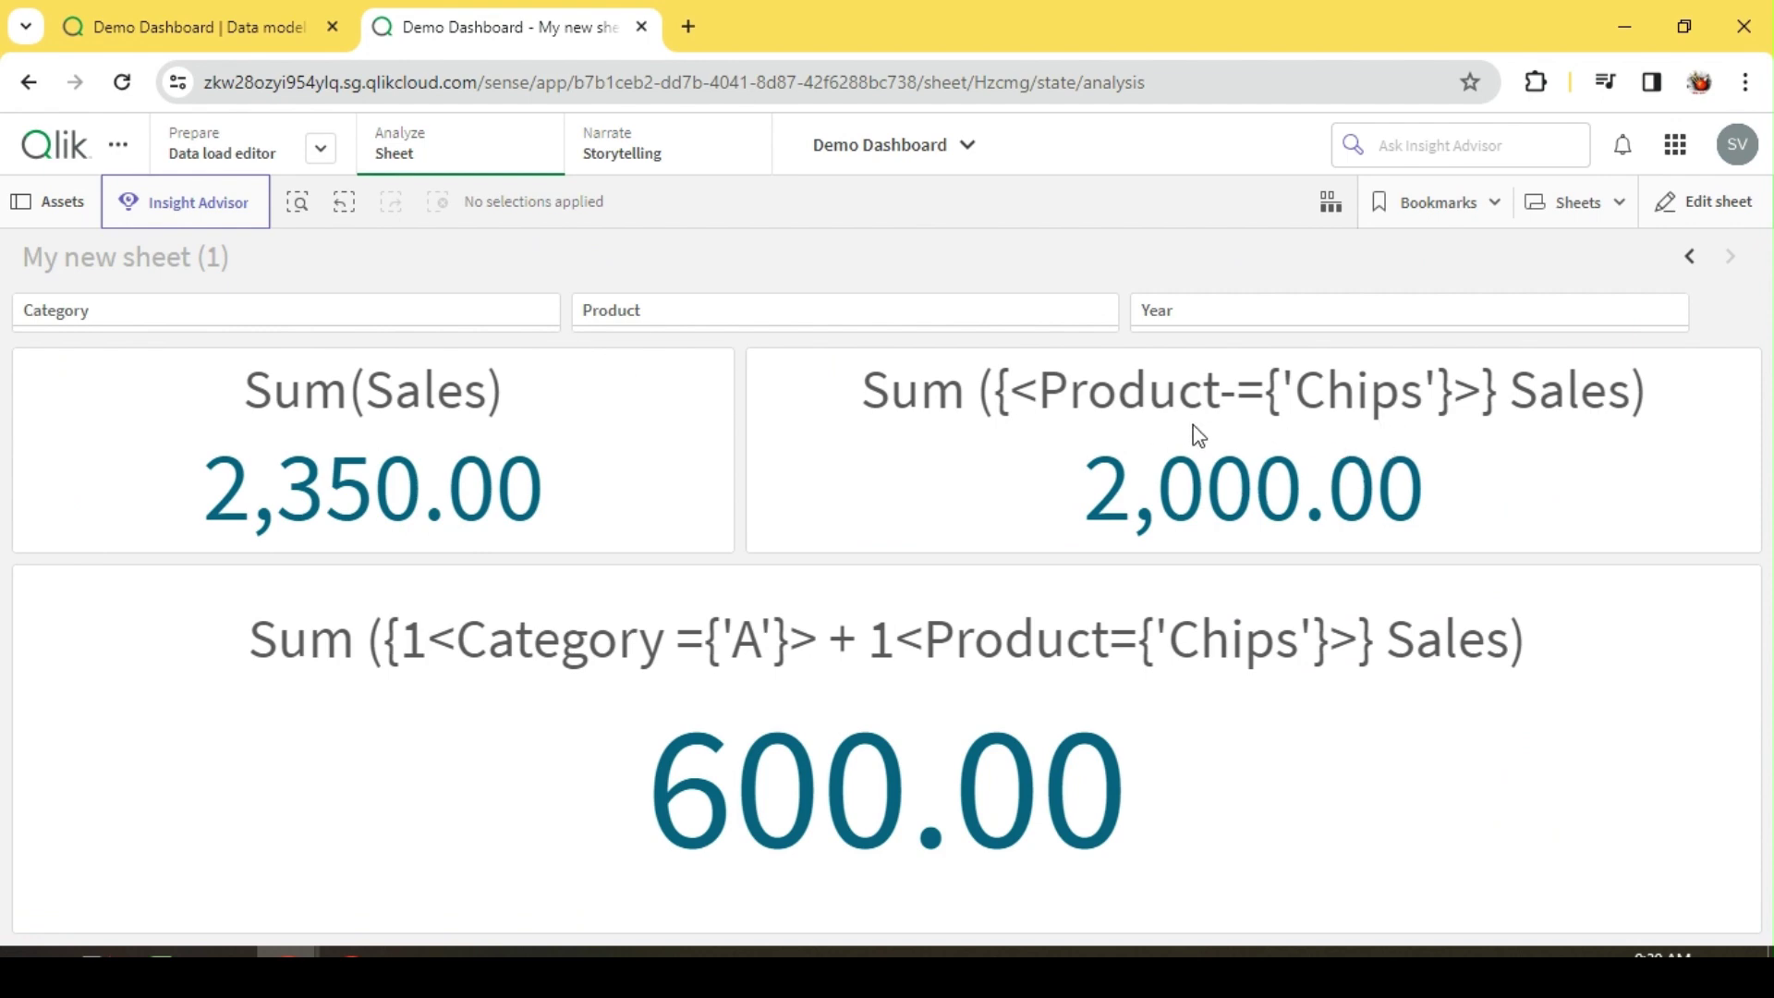
{"action": "left_click", "coordinate": [285, 314]}
{"action": "left_click", "coordinate": [137, 476]}
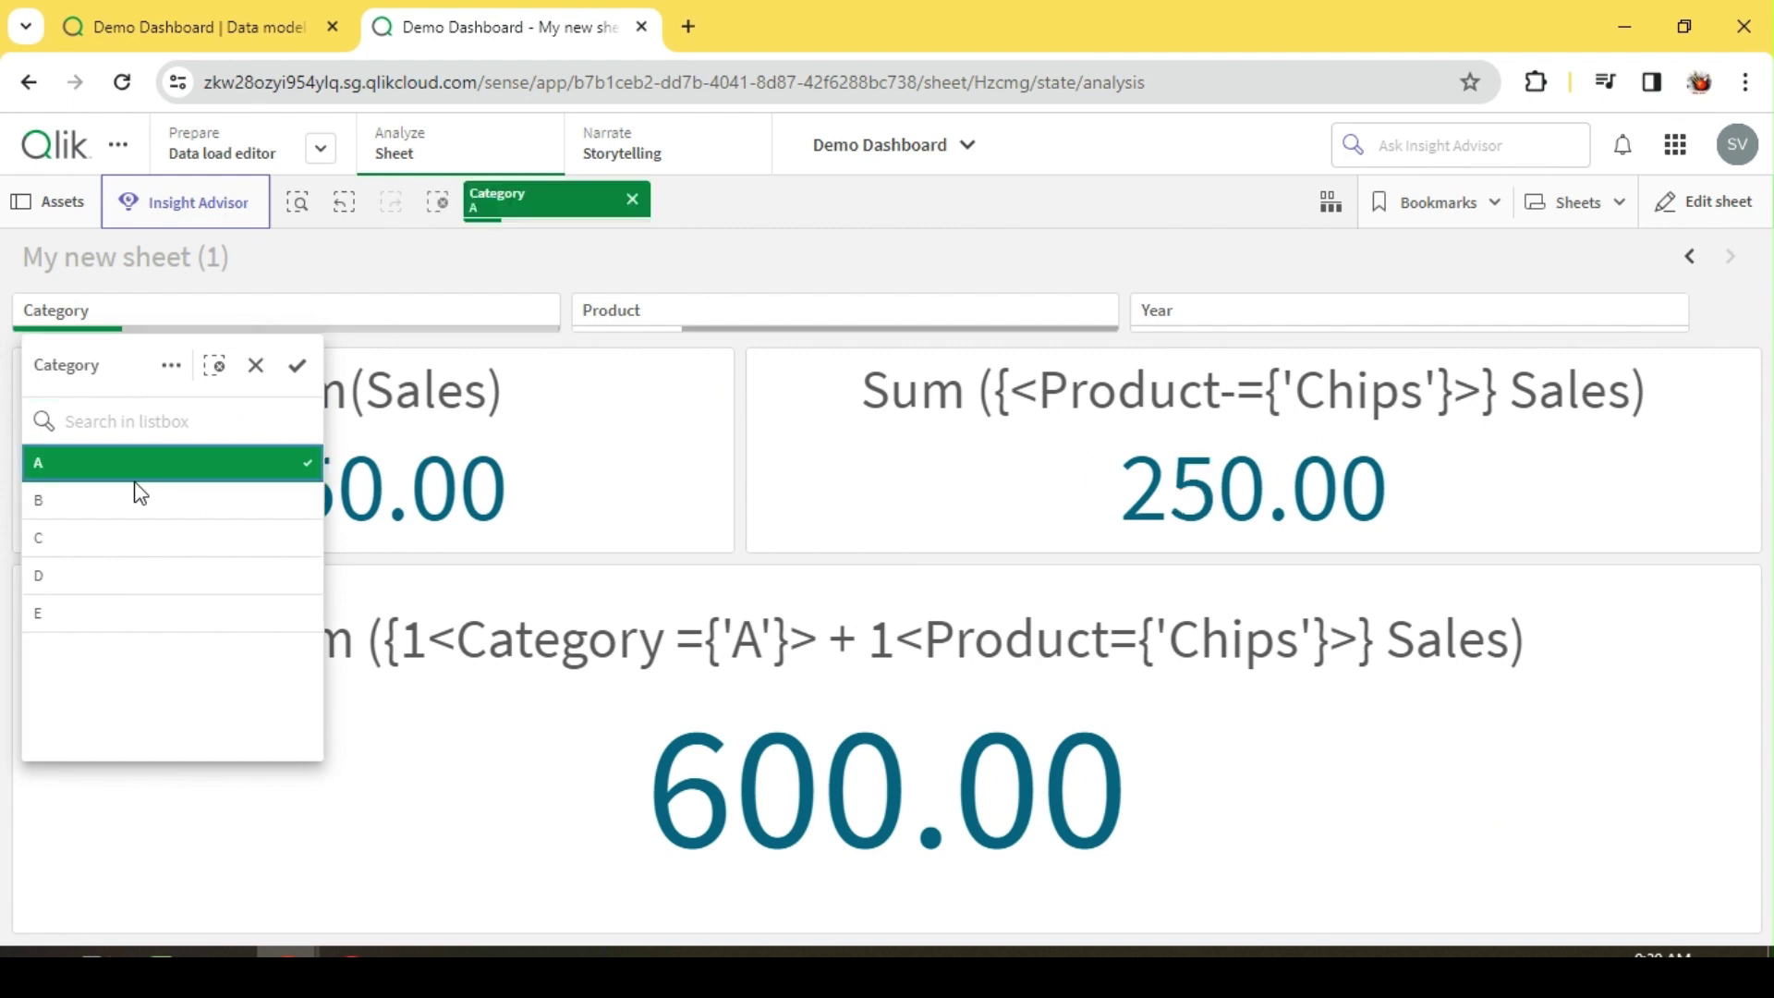
{"action": "left_click", "coordinate": [1263, 317]}
{"action": "left_click", "coordinate": [1263, 324]}
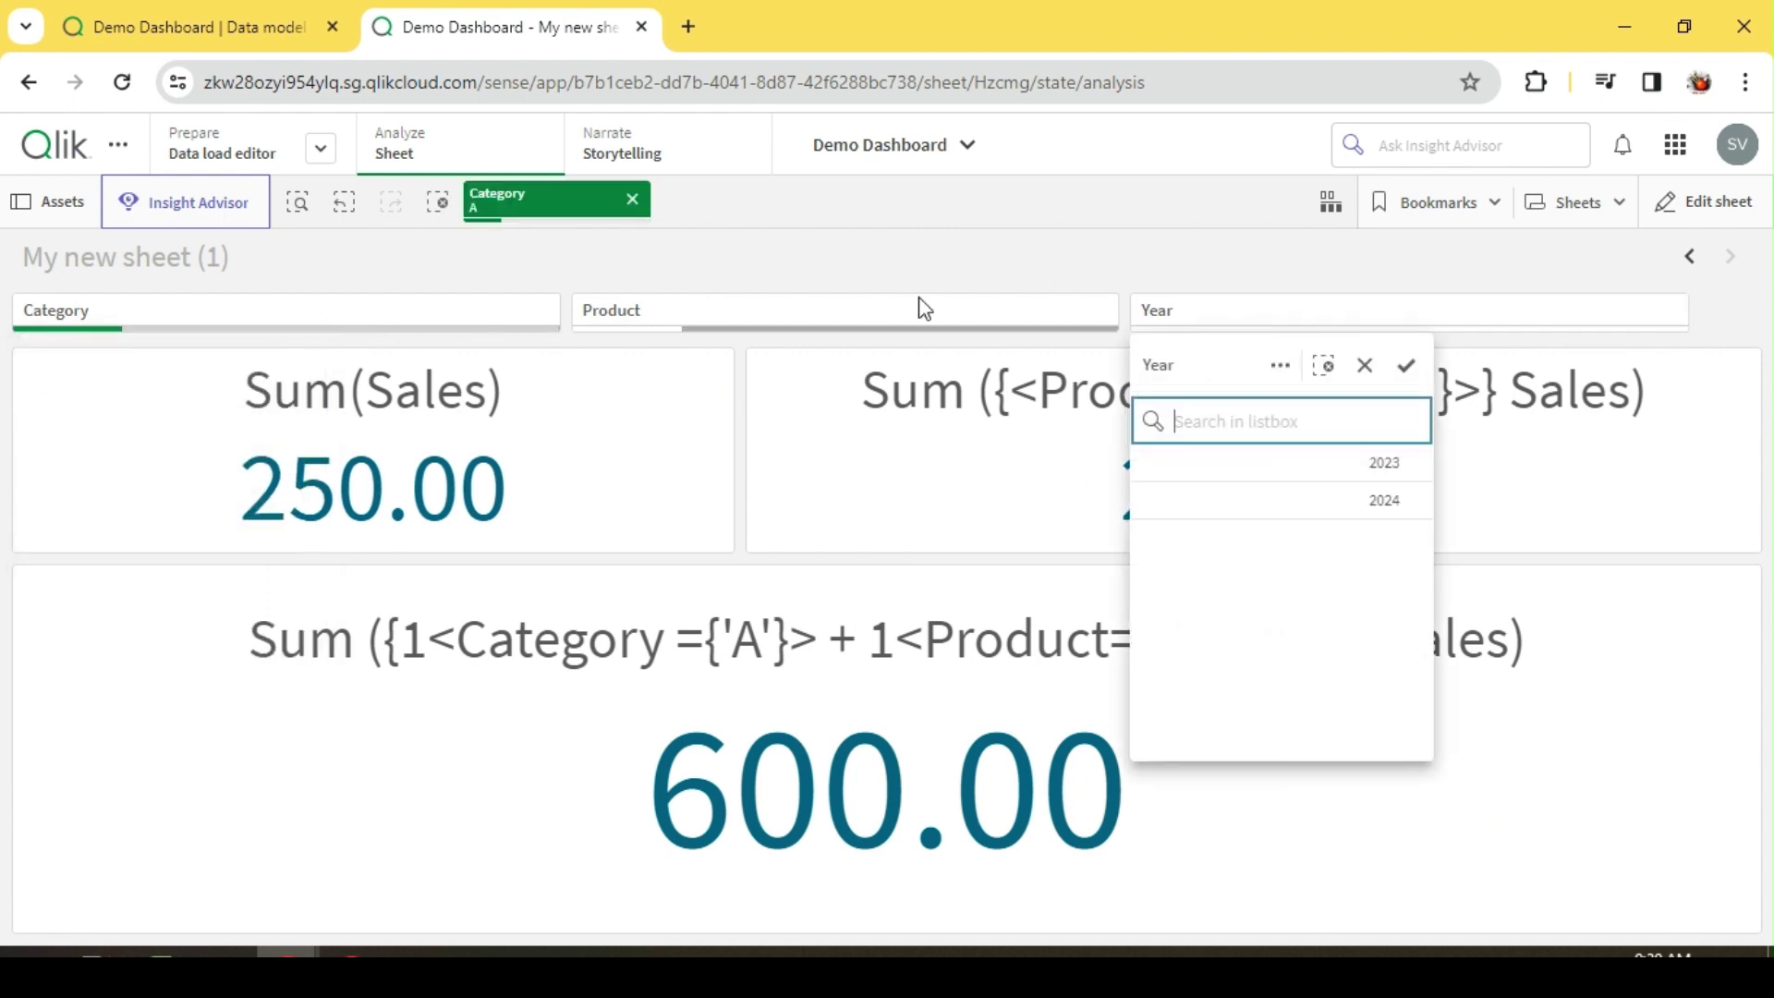
{"action": "left_click", "coordinate": [554, 282]}
{"action": "left_click", "coordinate": [633, 201]}
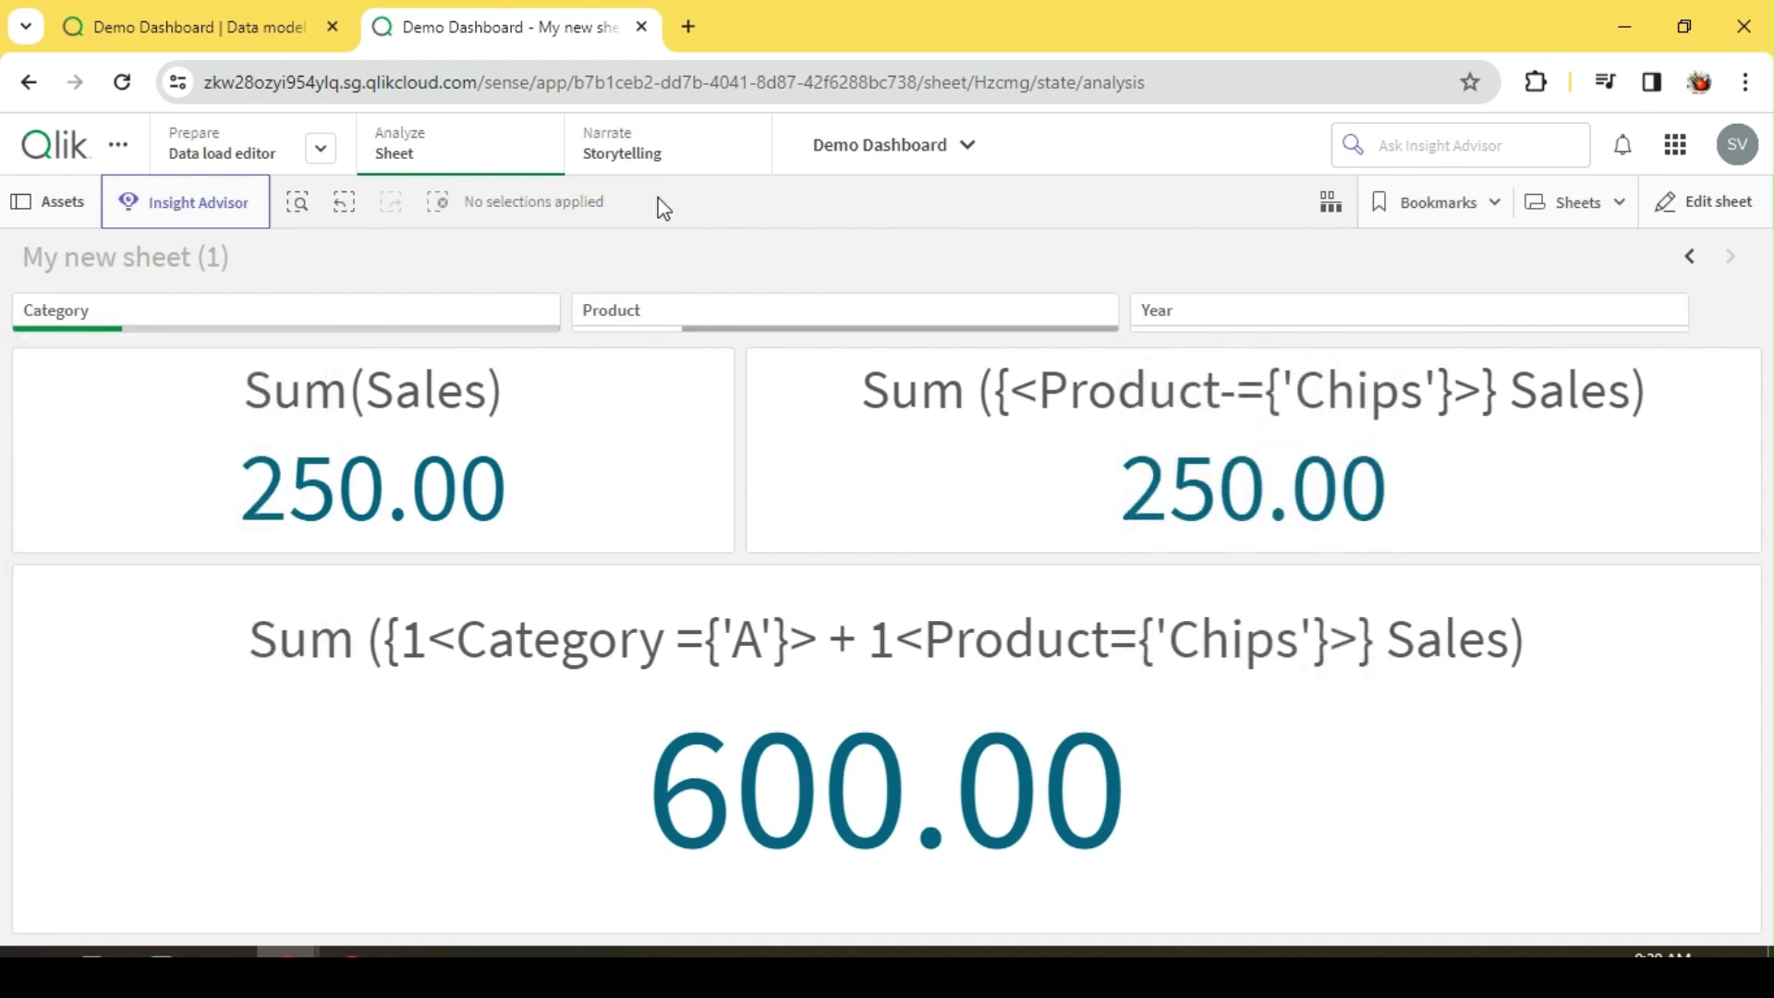
{"action": "left_click", "coordinate": [1203, 314]}
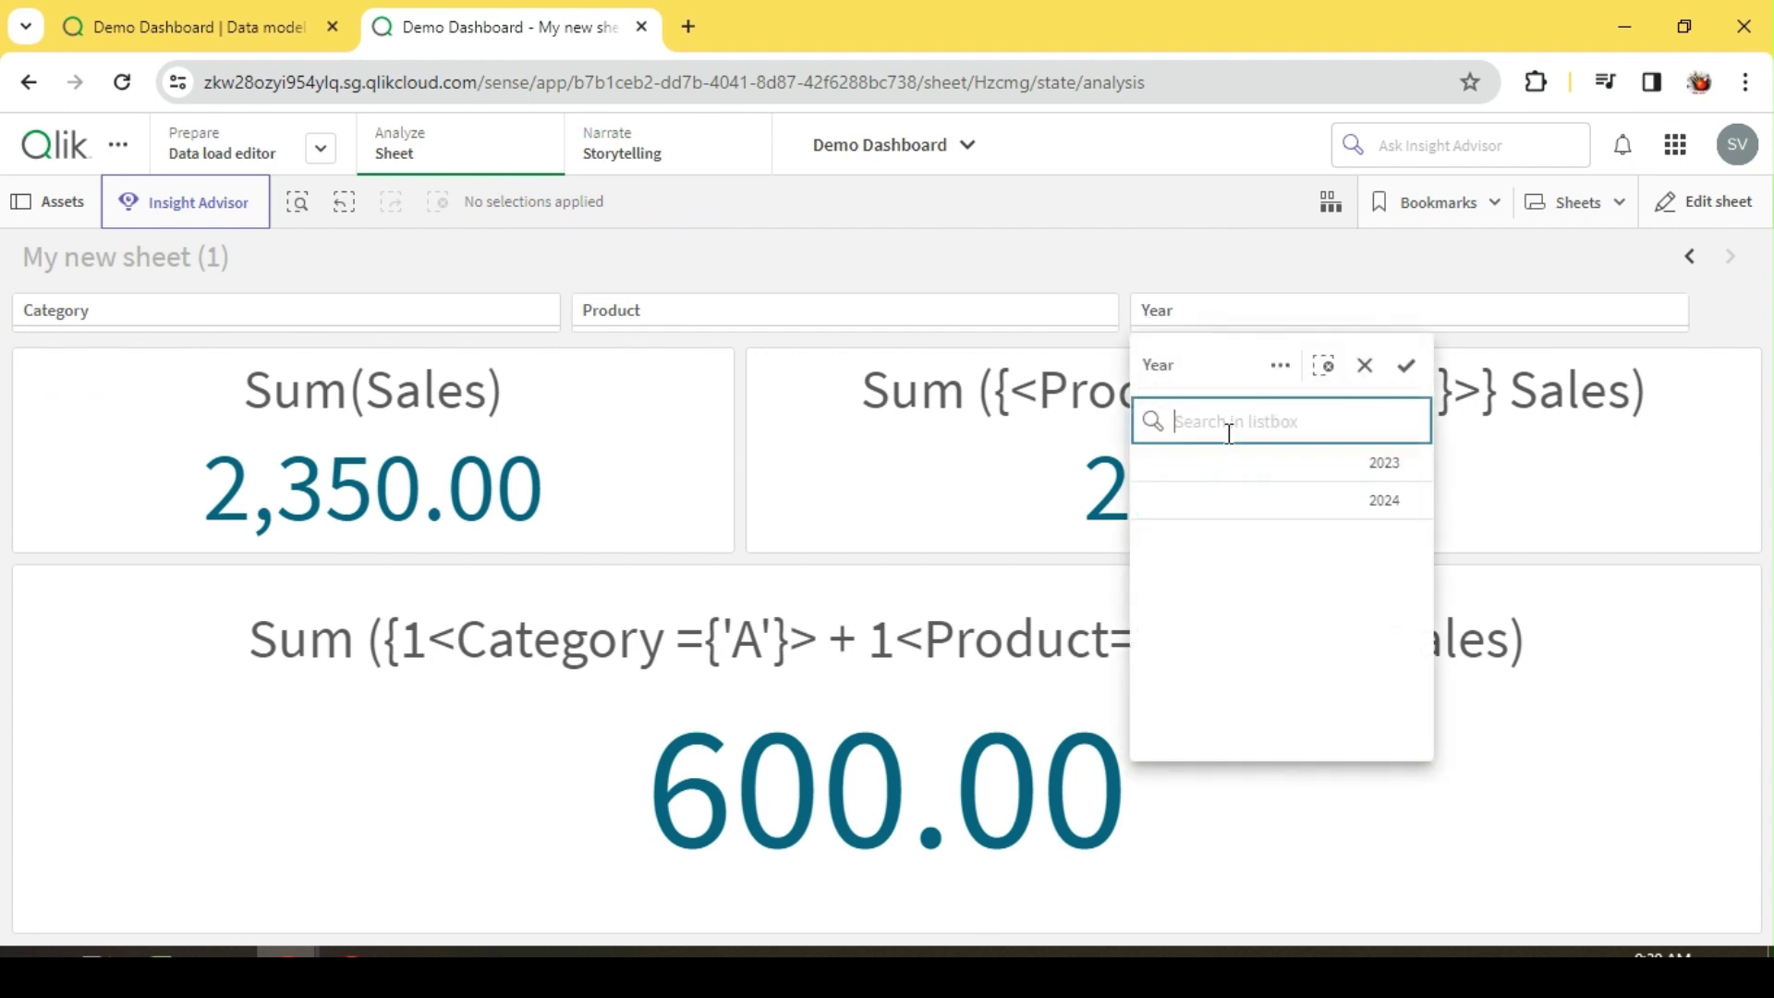
{"action": "left_click", "coordinate": [1228, 462]}
{"action": "left_click", "coordinate": [1176, 324]}
{"action": "left_click", "coordinate": [724, 319]}
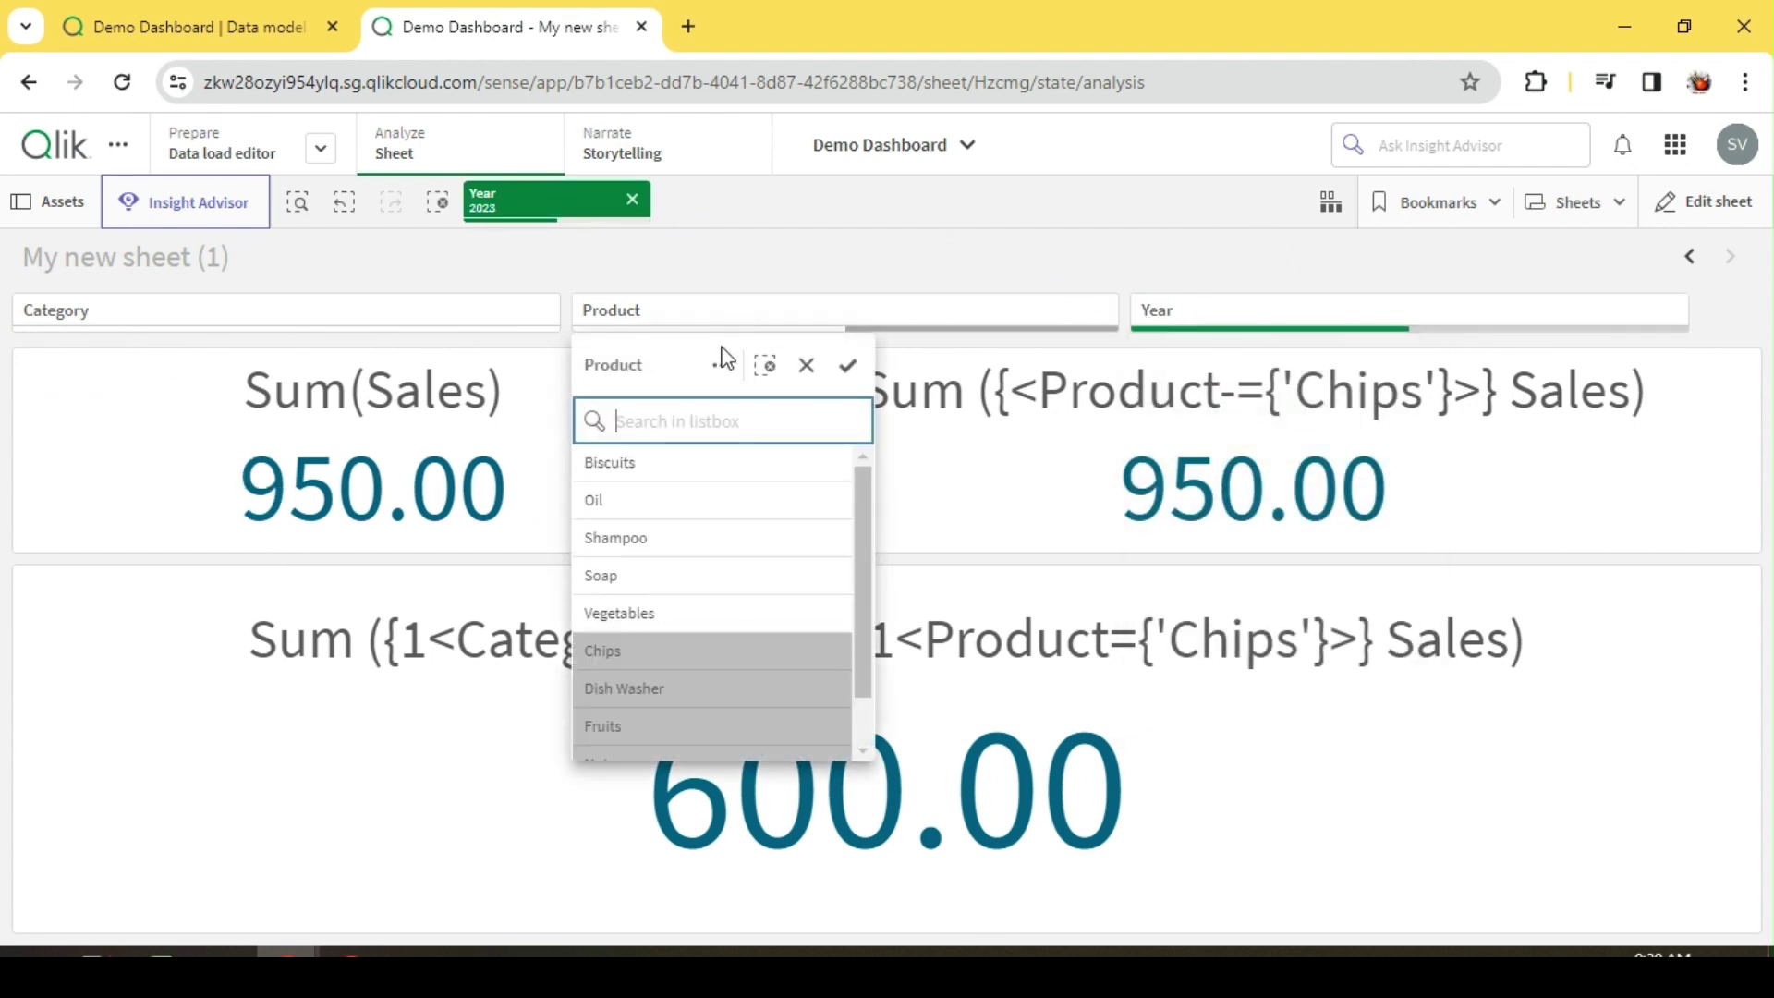
{"action": "left_click", "coordinate": [633, 202]}
{"action": "left_click", "coordinate": [1247, 319]}
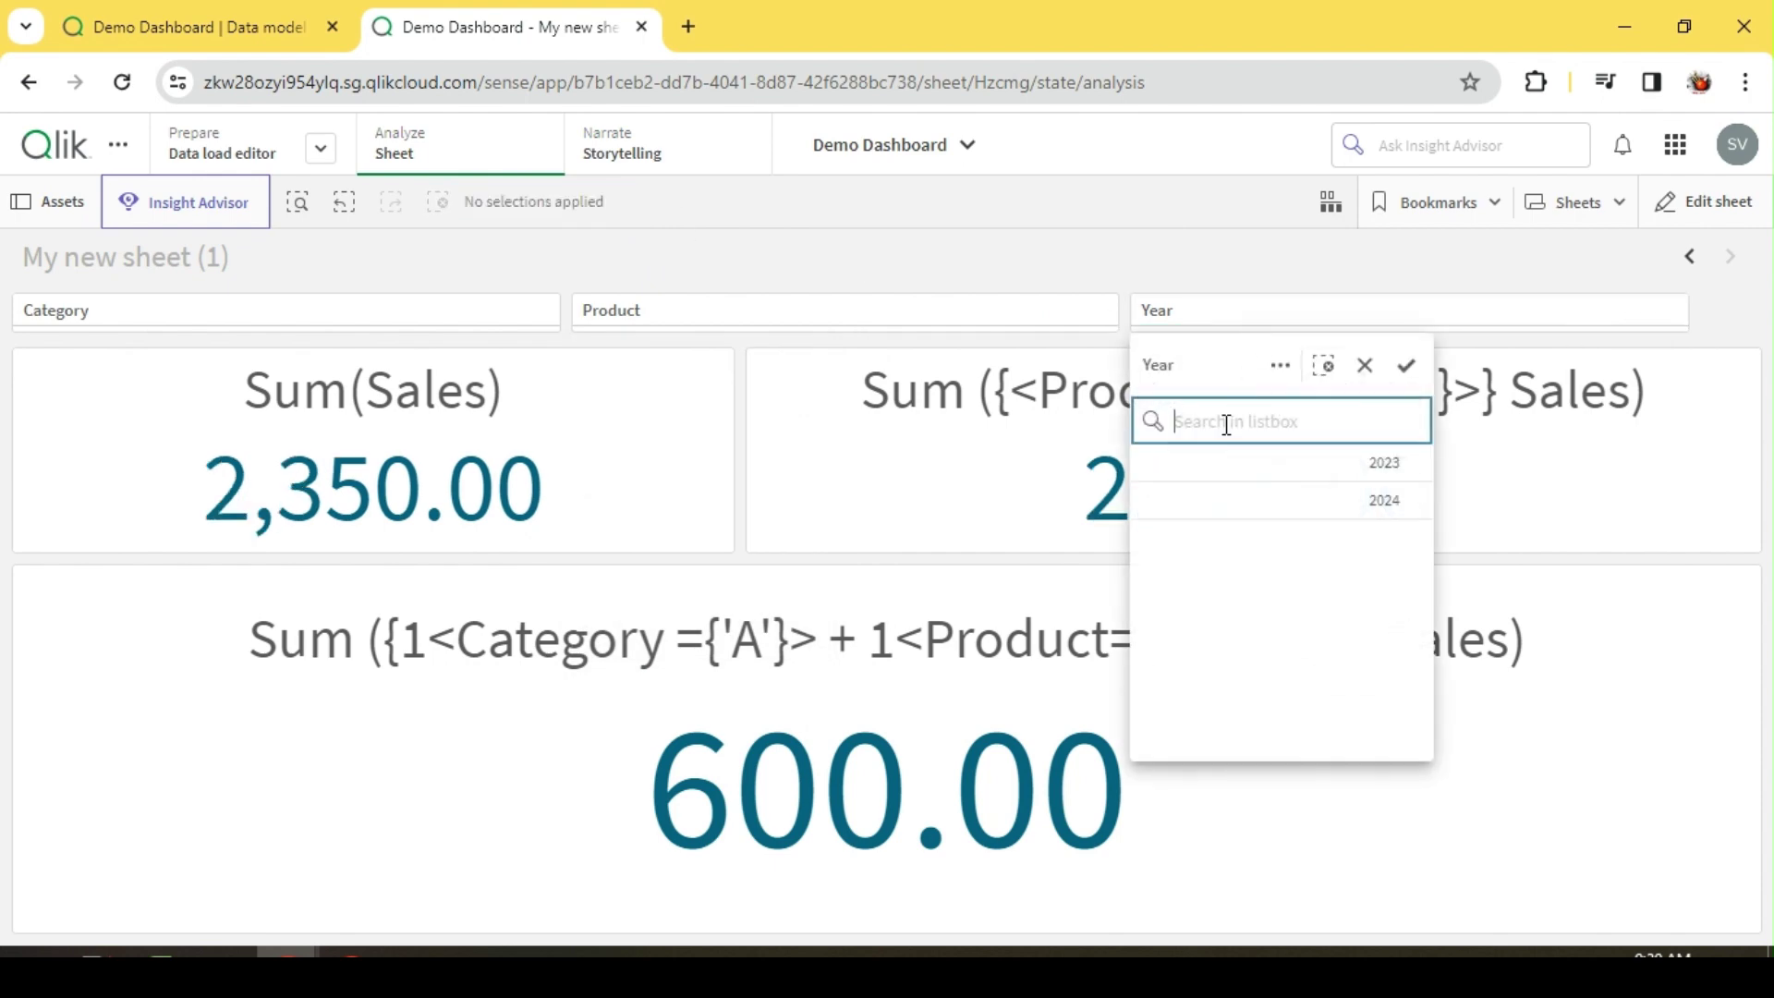
{"action": "left_click", "coordinate": [1247, 500]}
{"action": "left_click", "coordinate": [958, 303]}
{"action": "left_click", "coordinate": [906, 305]}
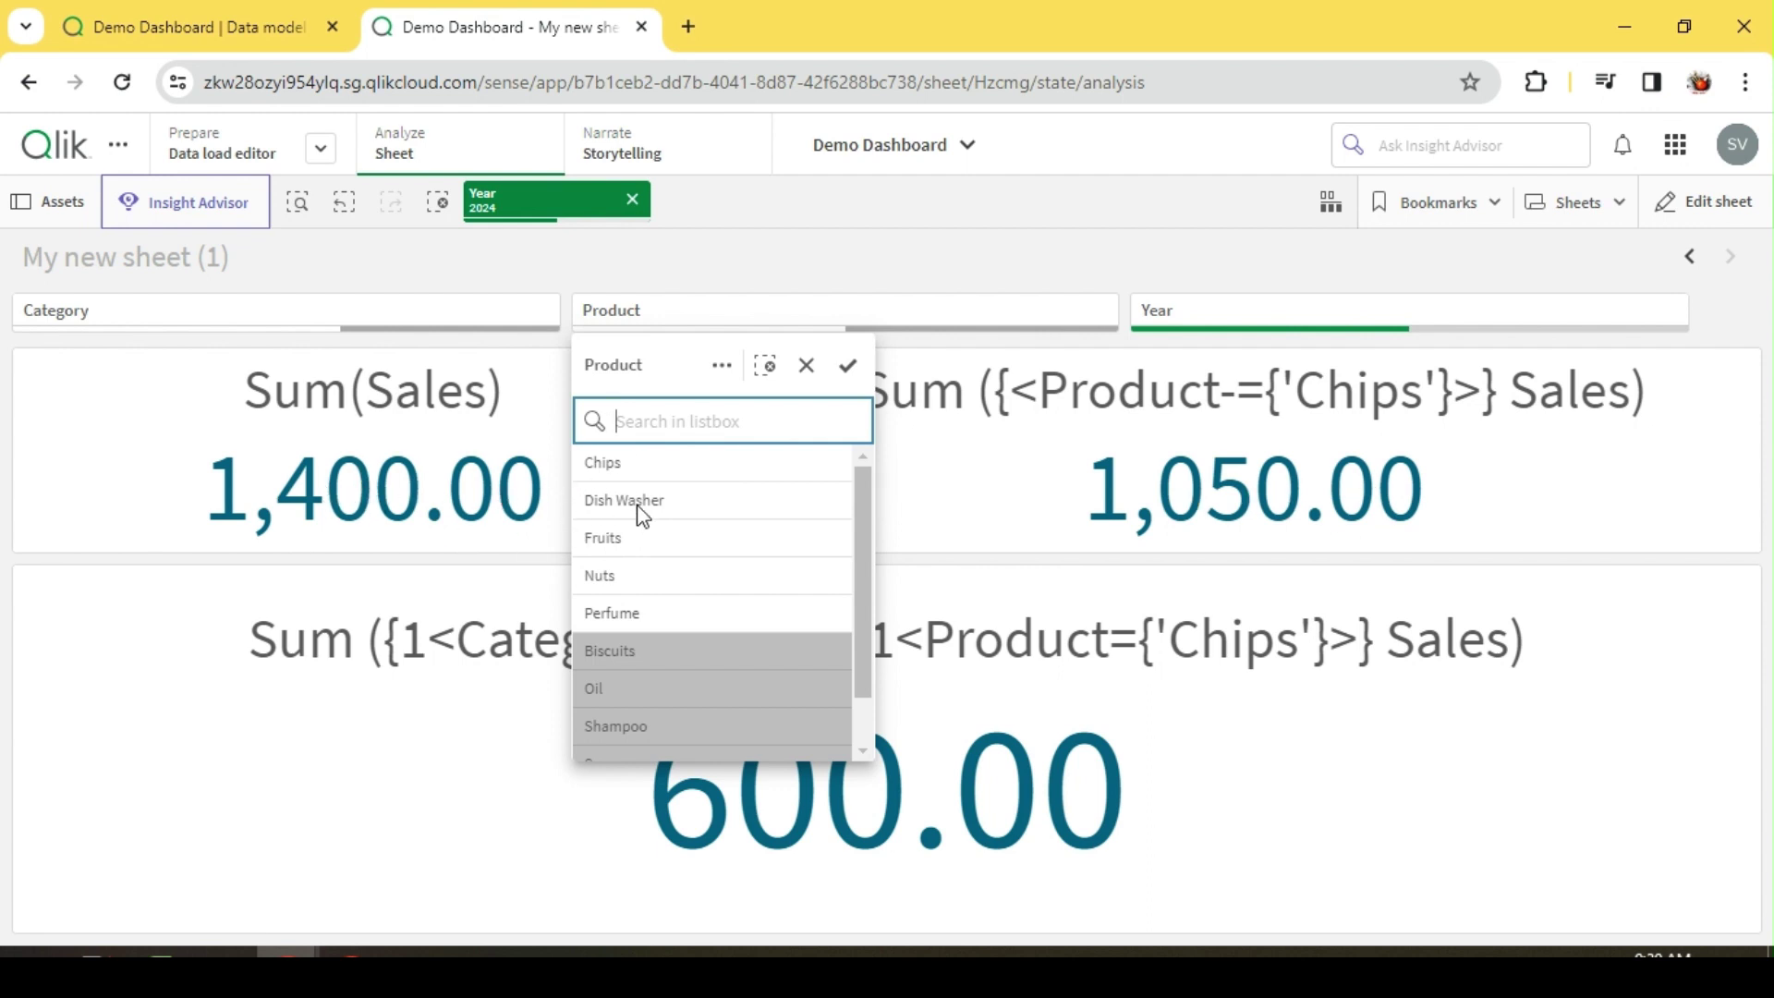
{"action": "left_click_drag", "start_coordinate": [642, 508], "coordinate": [630, 606]}
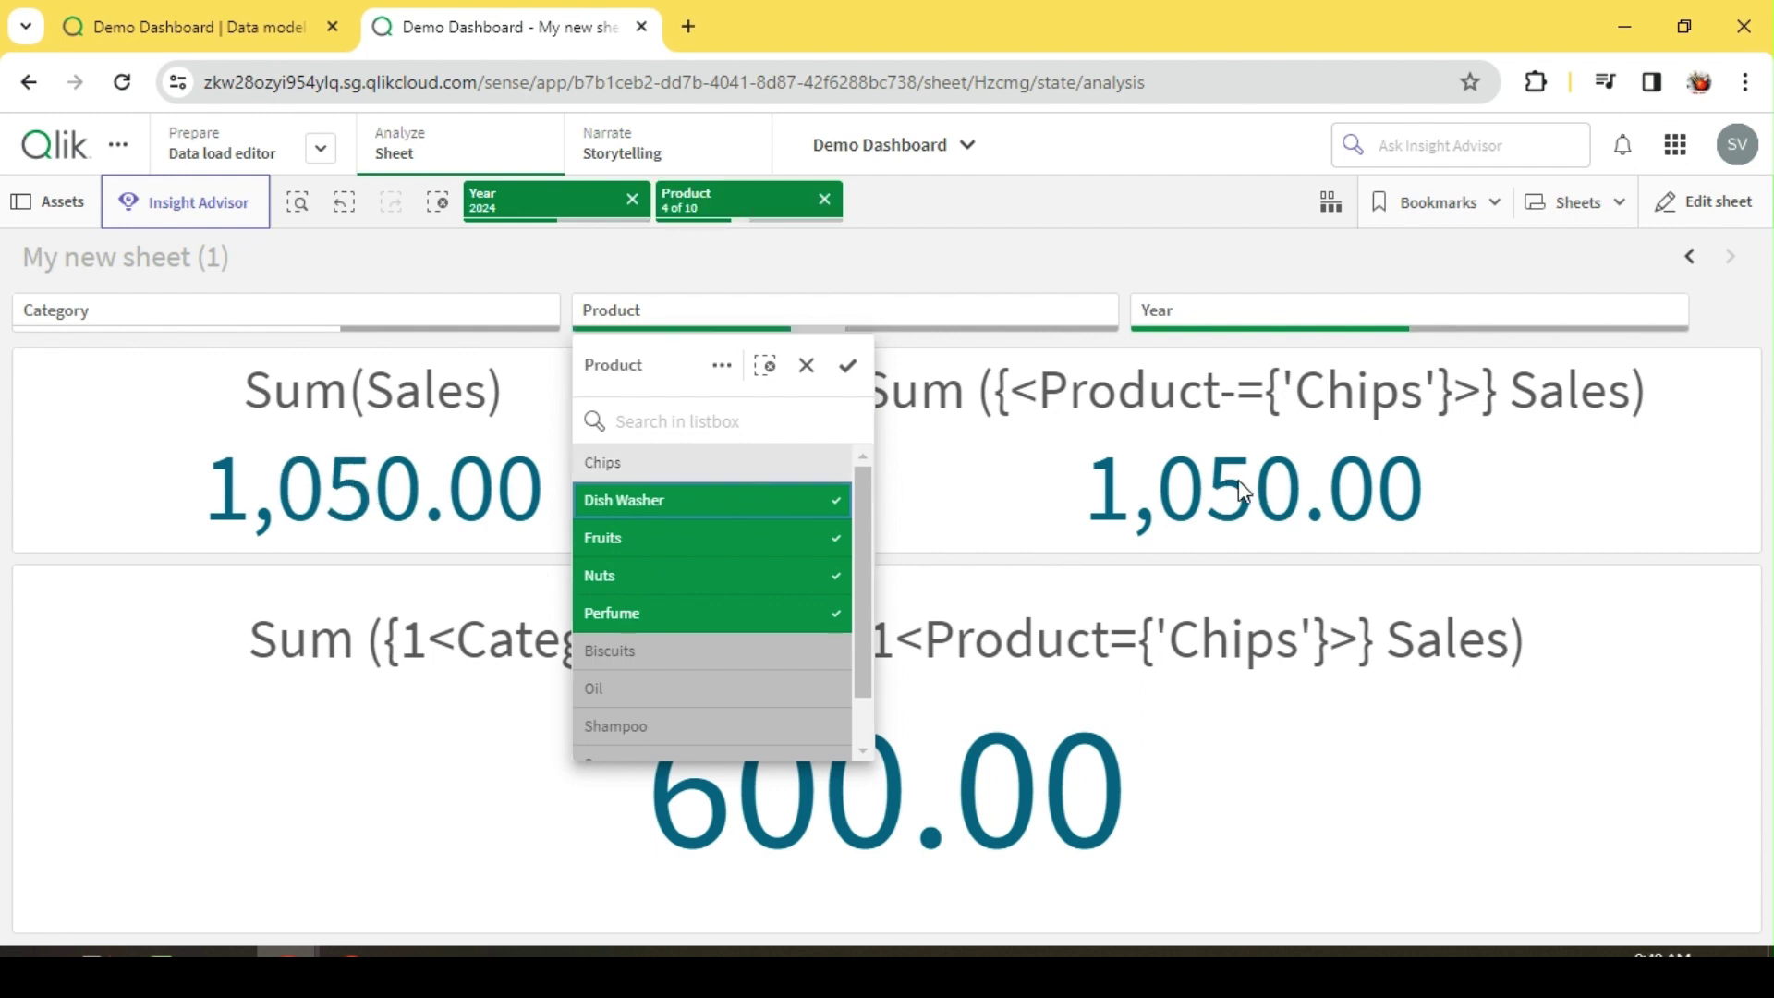
{"action": "left_click", "coordinate": [1148, 281]}
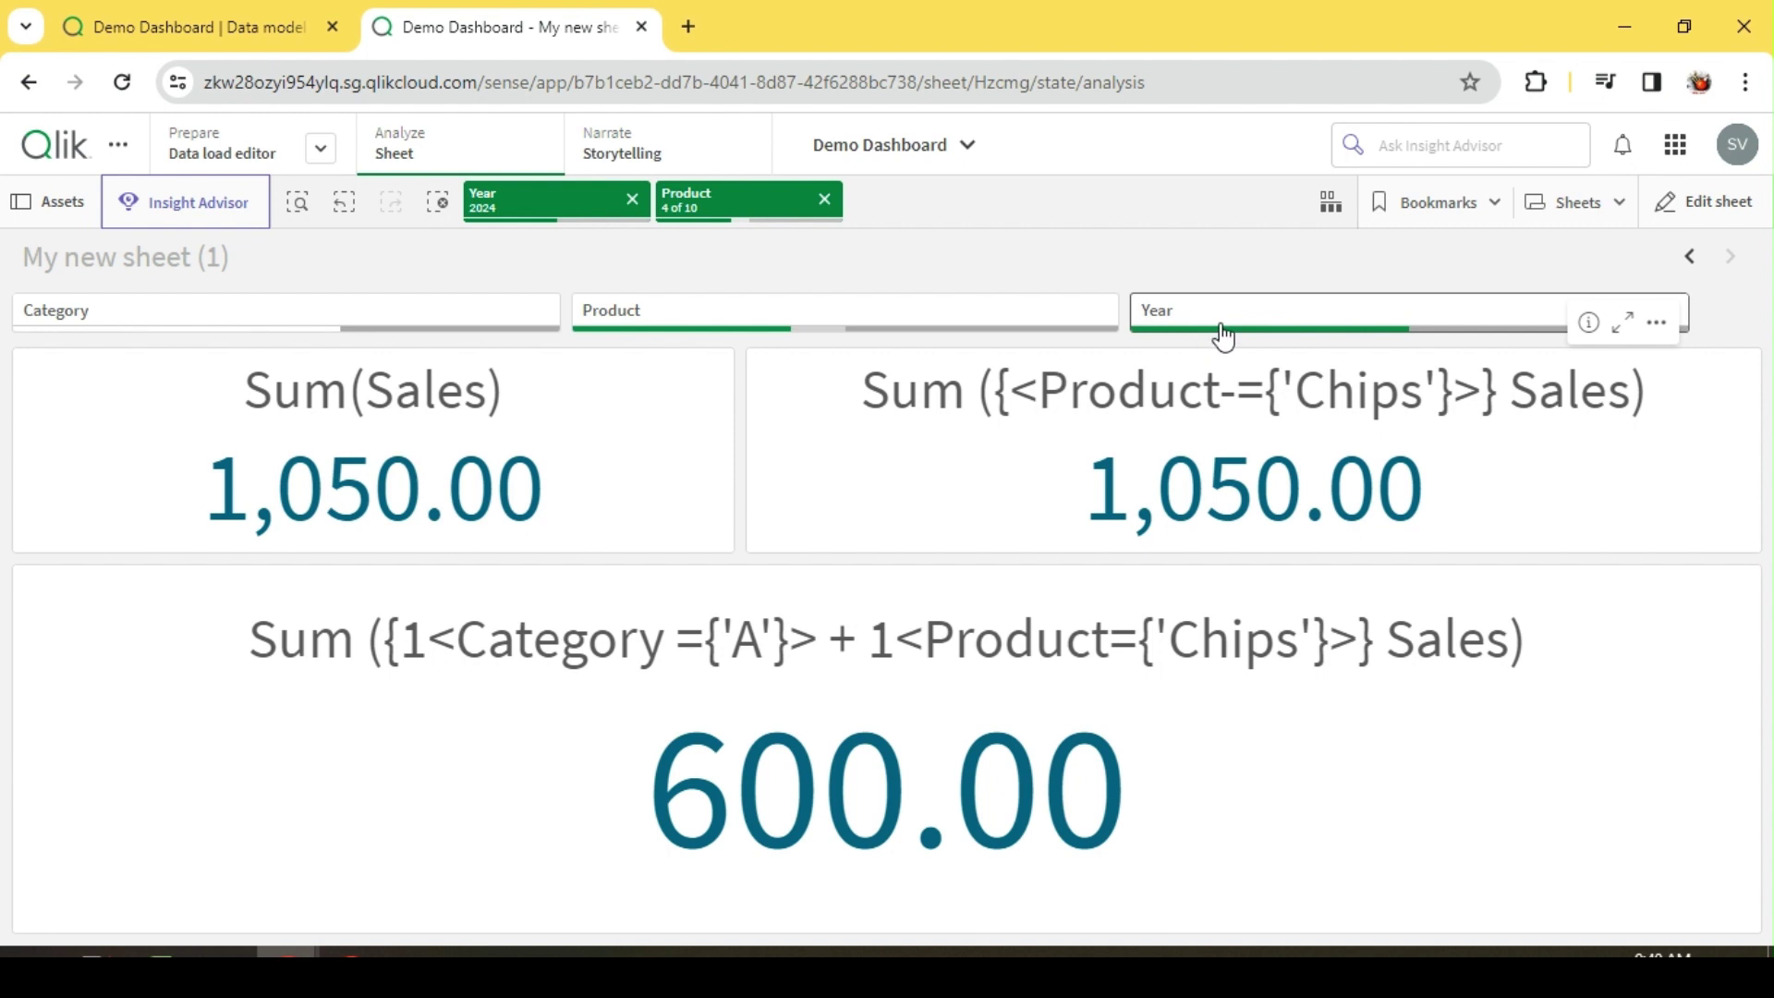
{"action": "left_click", "coordinate": [437, 201]}
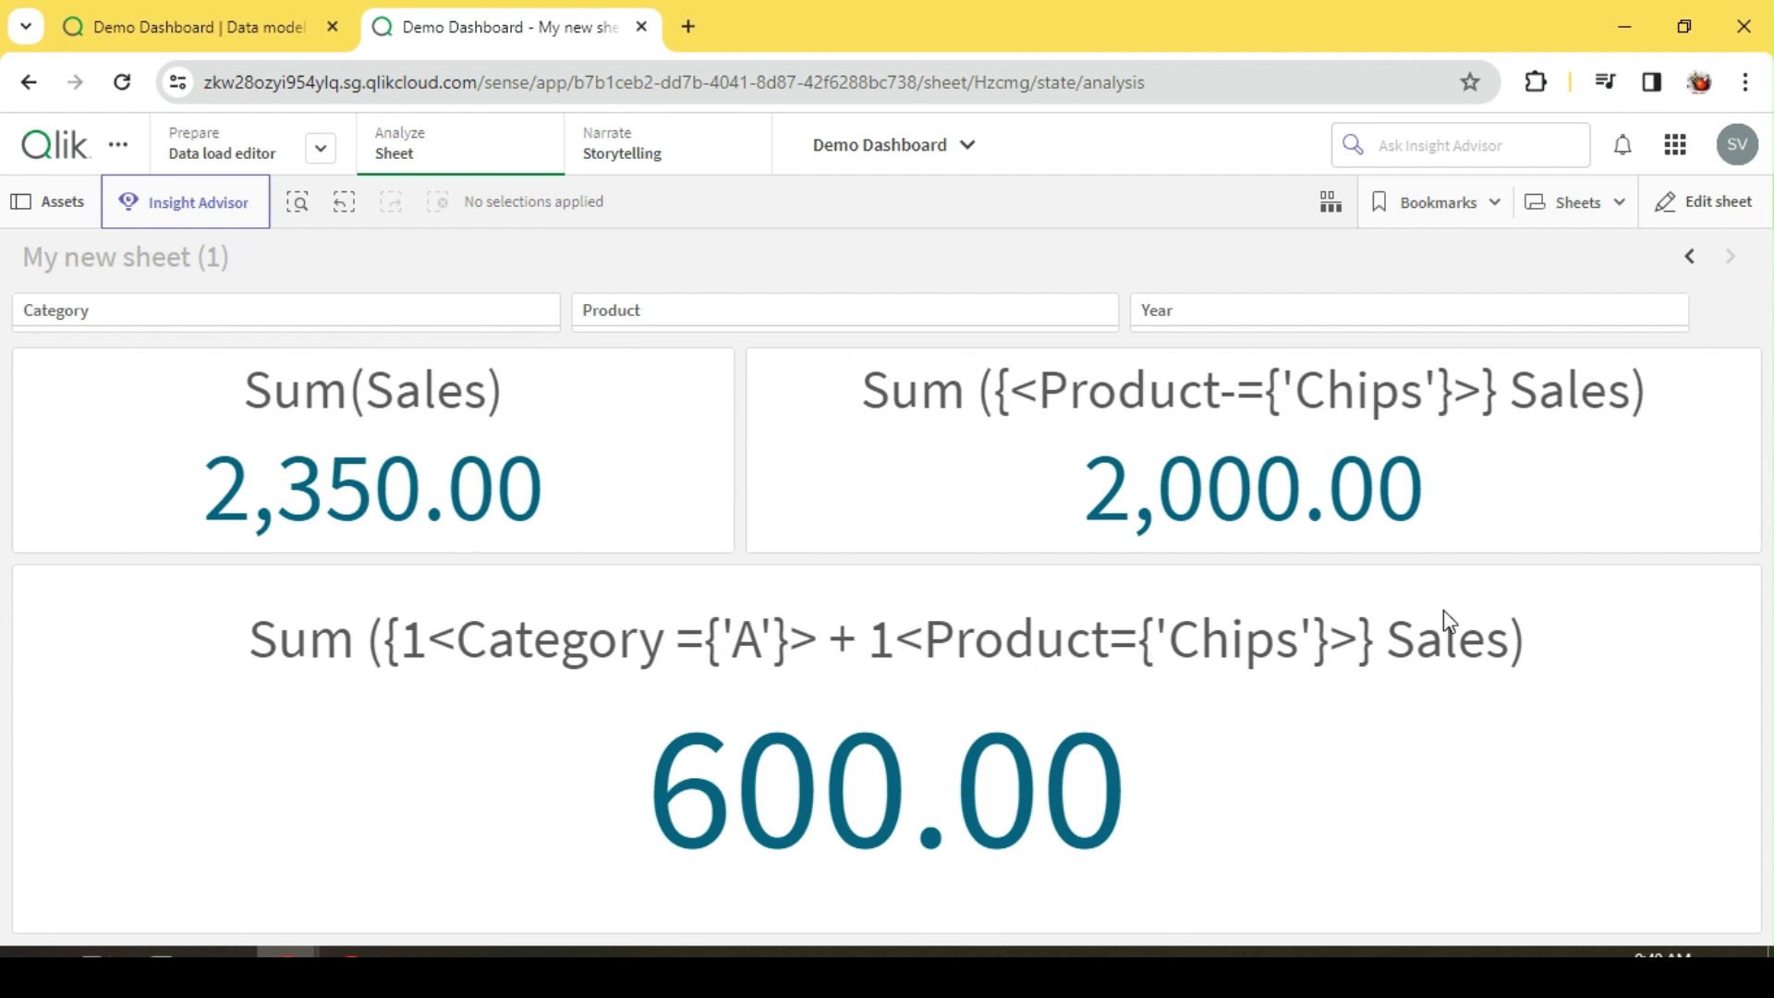
Browse the Product filter values in analysis view to check the product names
{"action": "left_click", "coordinate": [1707, 201]}
{"action": "left_click", "coordinate": [1294, 462]}
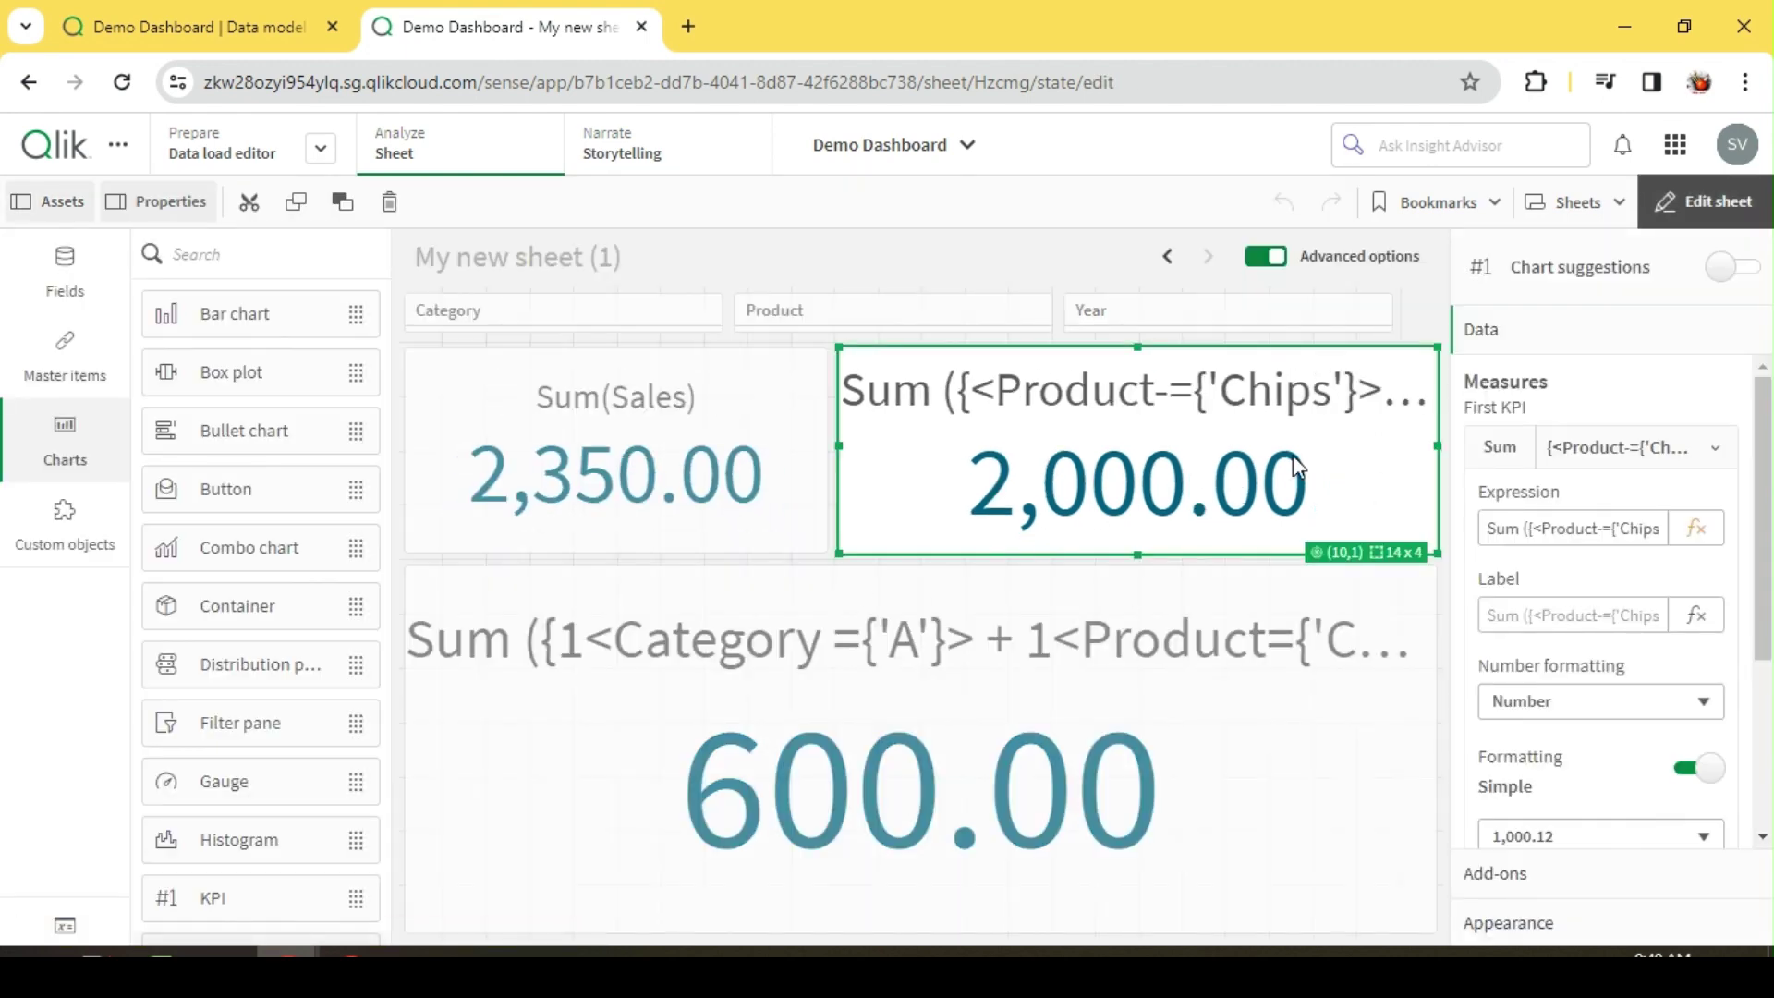
{"action": "left_click", "coordinate": [1707, 201]}
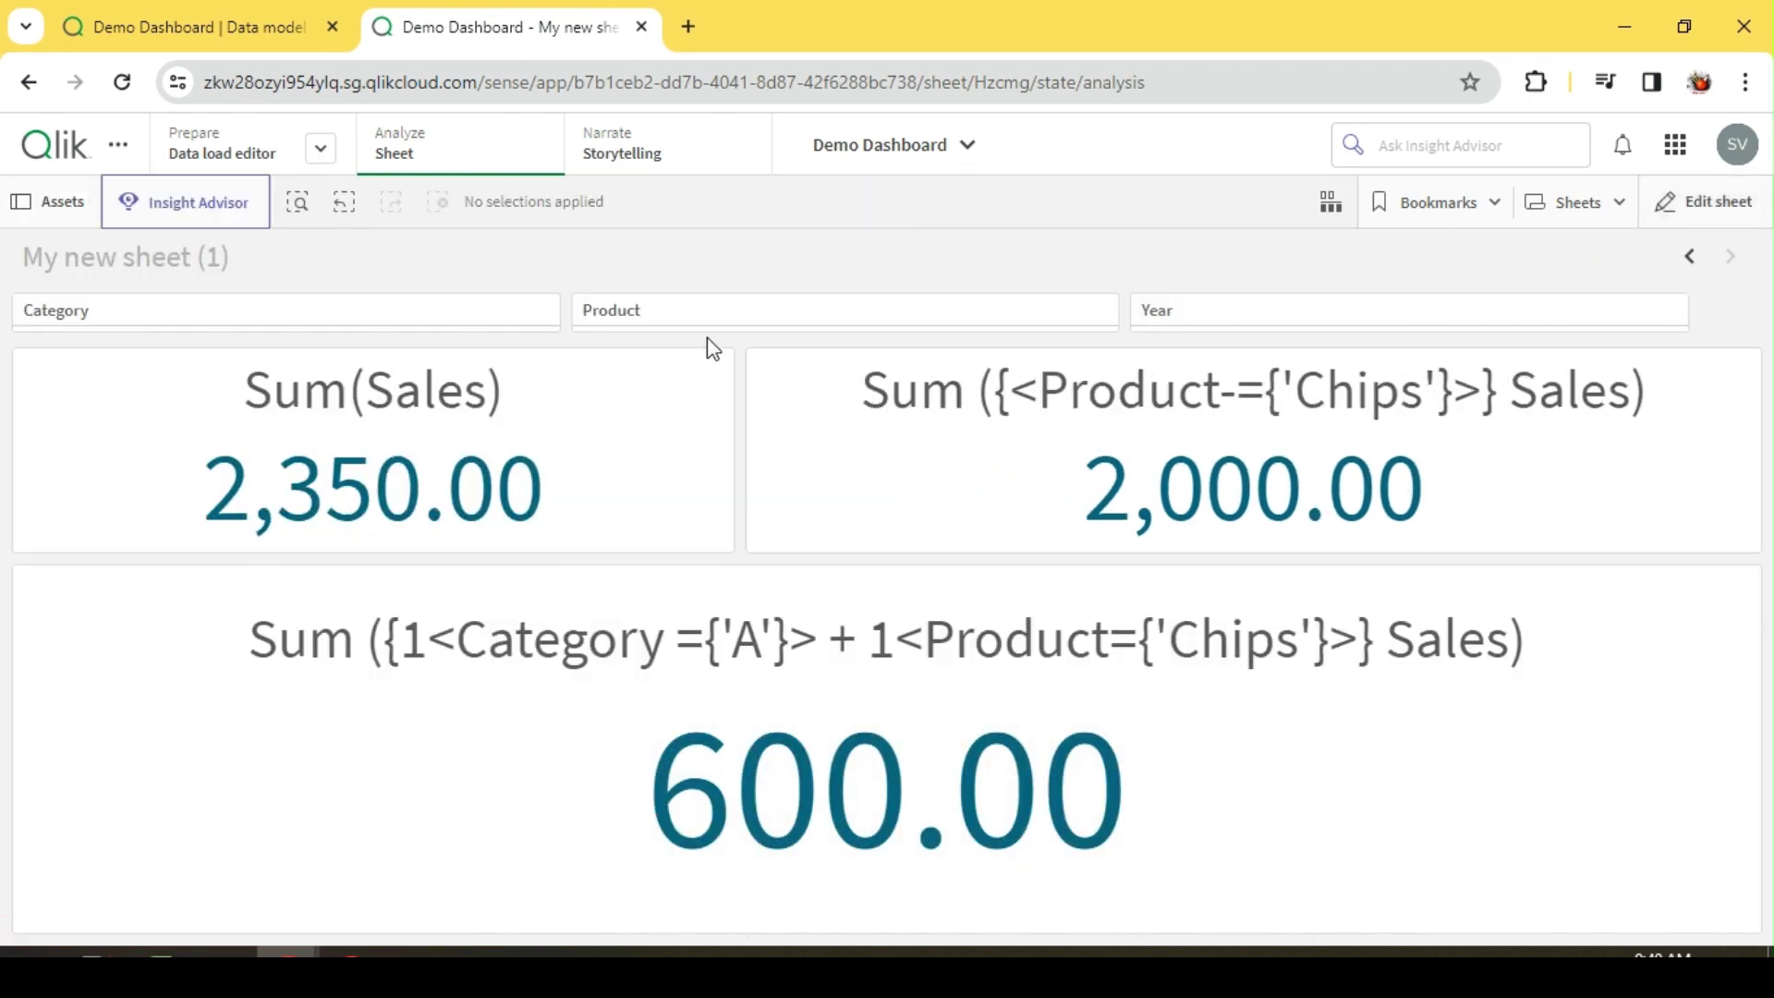
{"action": "left_click", "coordinate": [668, 318]}
{"action": "scroll", "coordinate": [752, 582], "scroll_direction": "down", "scroll_amount": 2}
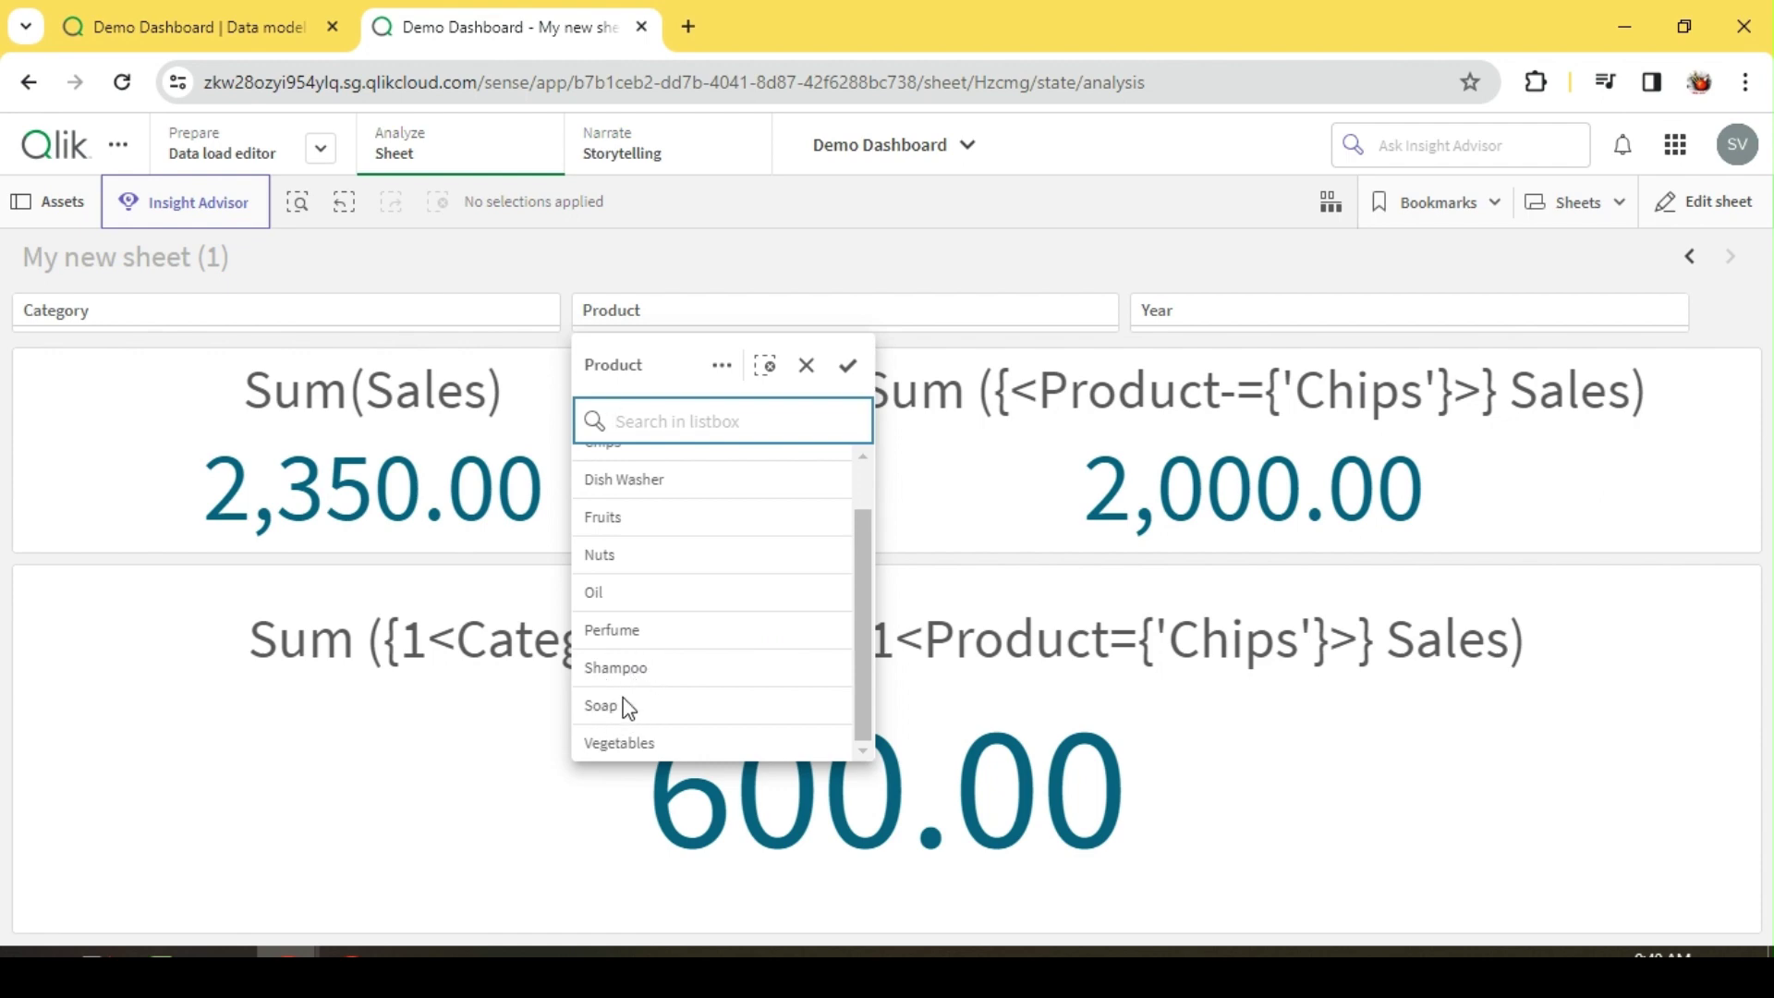
Change the second KPI's expression to the wildcard set Sum ({<Product={"S*"}>} Sales), showing 350.00
{"action": "left_click", "coordinate": [1718, 201]}
{"action": "left_click", "coordinate": [1295, 425]}
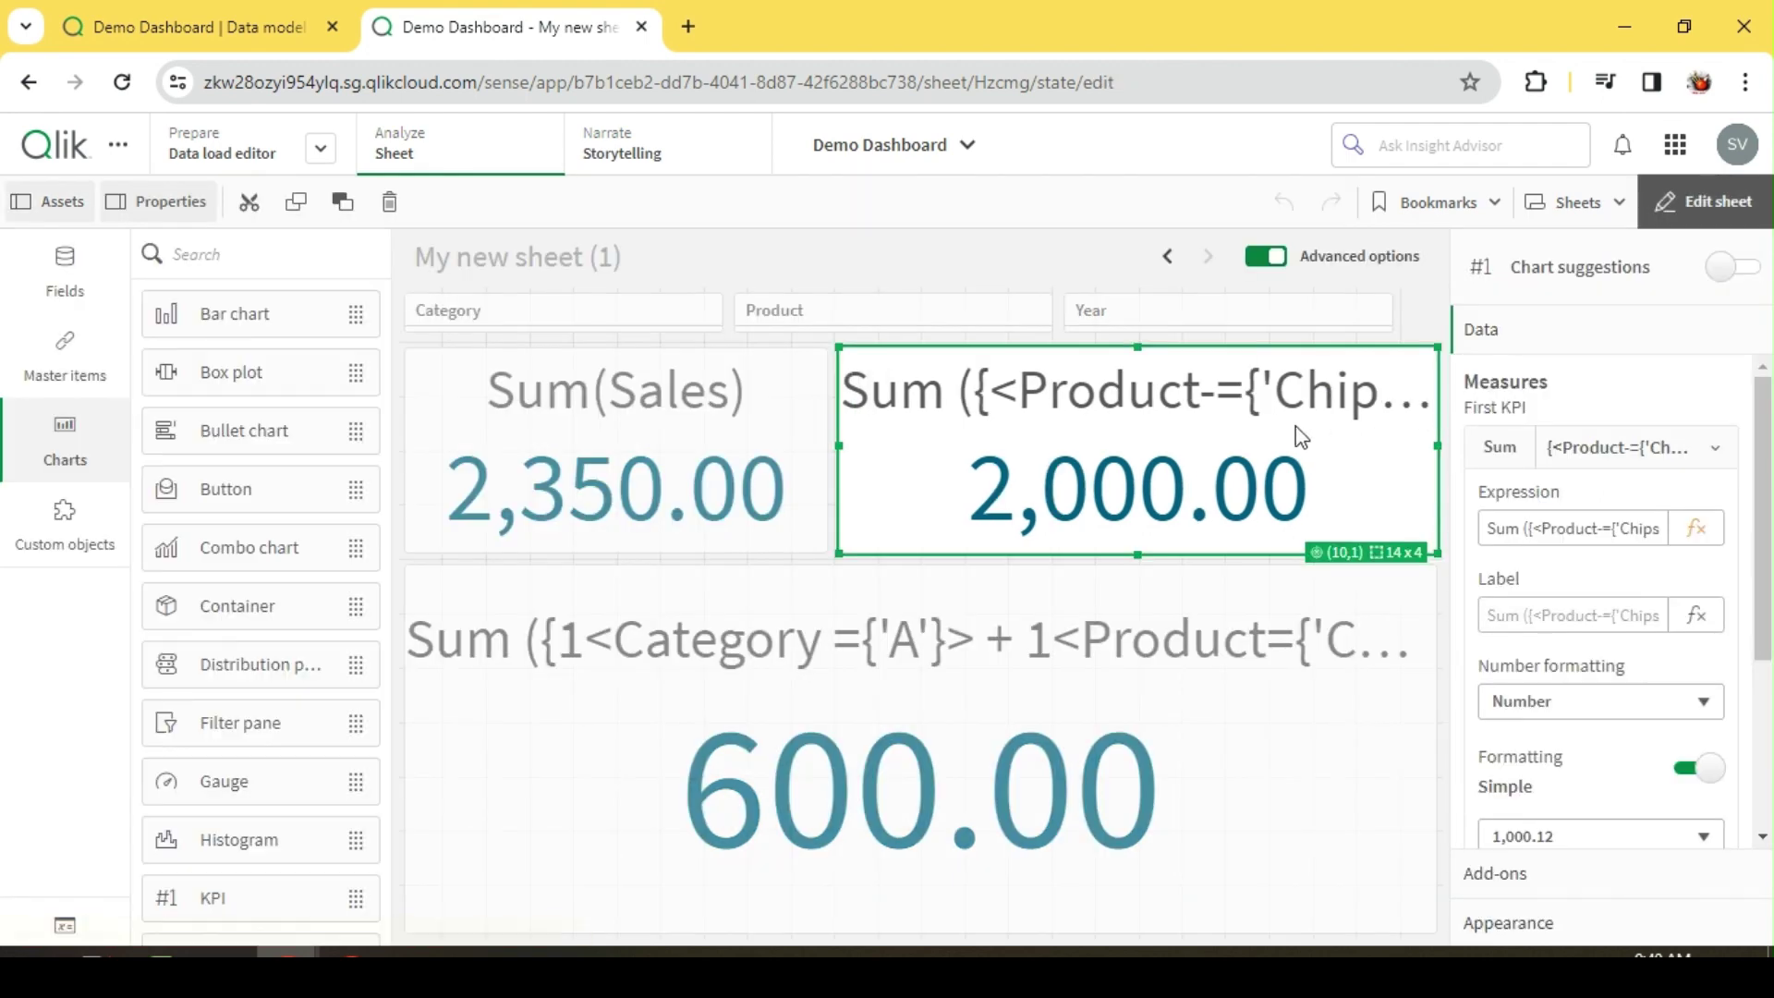
{"action": "left_click", "coordinate": [1694, 532]}
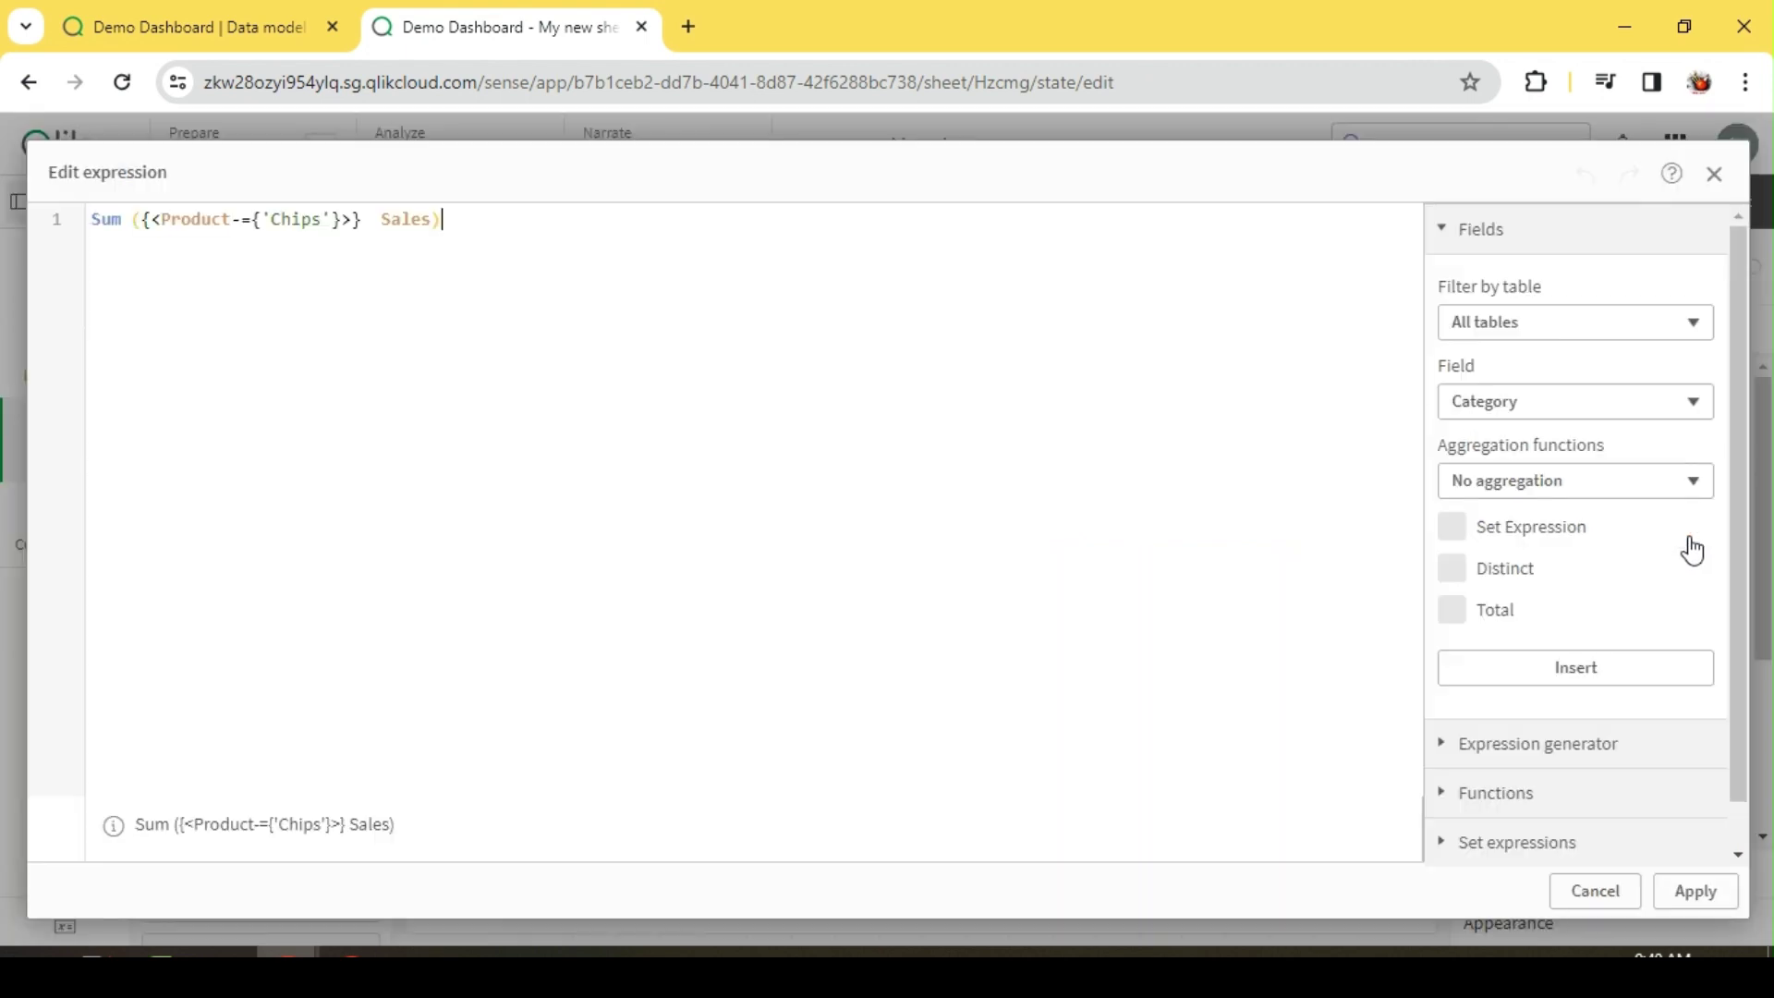
{"action": "left_click", "coordinate": [259, 218]}
{"action": "key", "text": "BackSpace"}
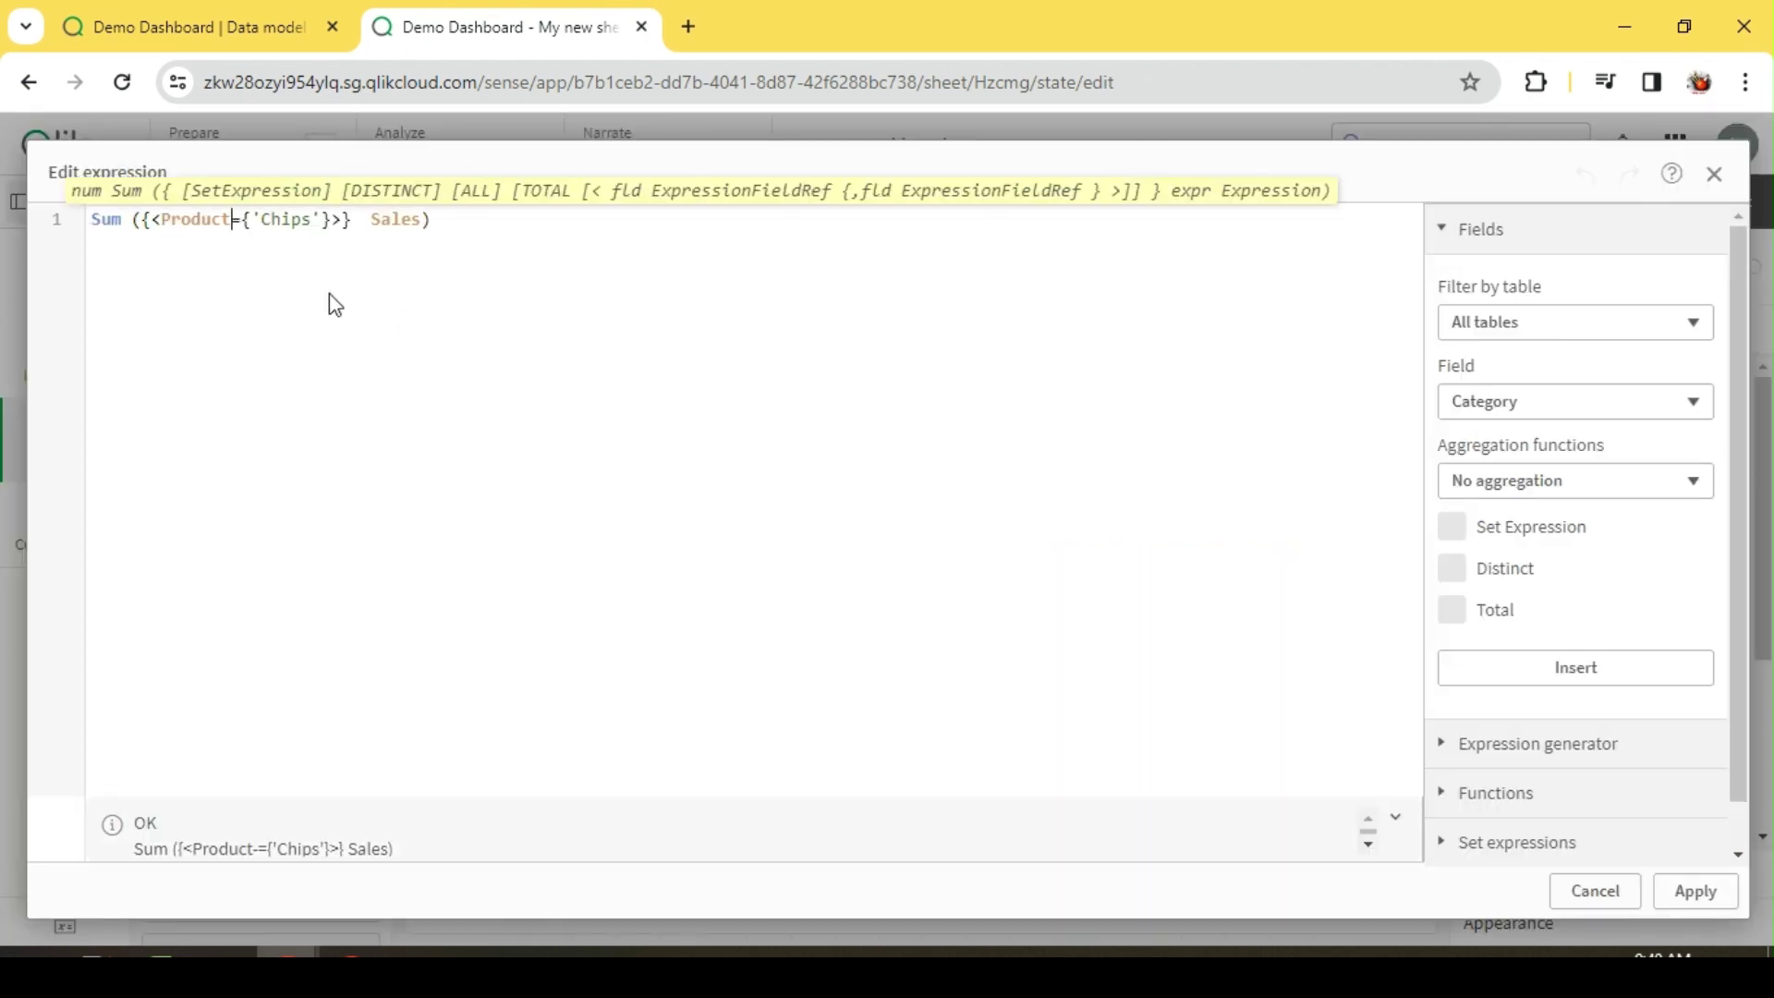
{"action": "double_click", "coordinate": [291, 221]}
{"action": "key", "text": "BackSpace"}
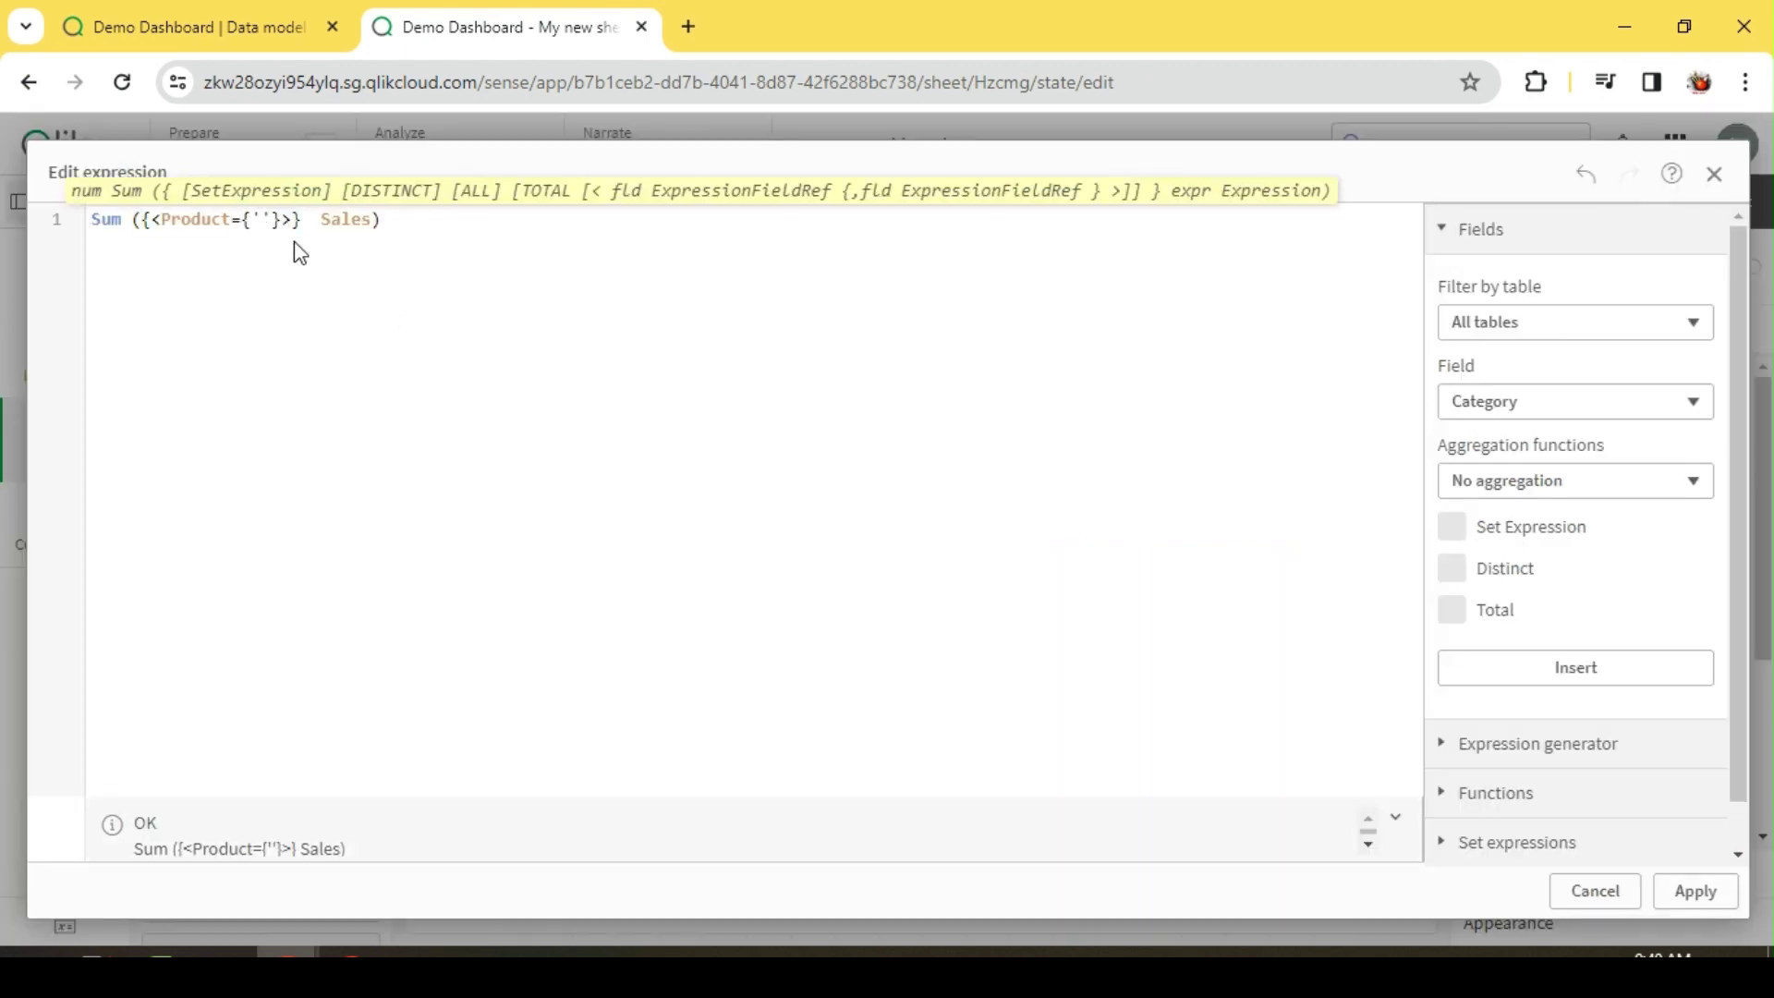
{"action": "key", "text": "BackSpace"}
{"action": "key", "text": "Delete"}
{"action": "type", "text": "\""}
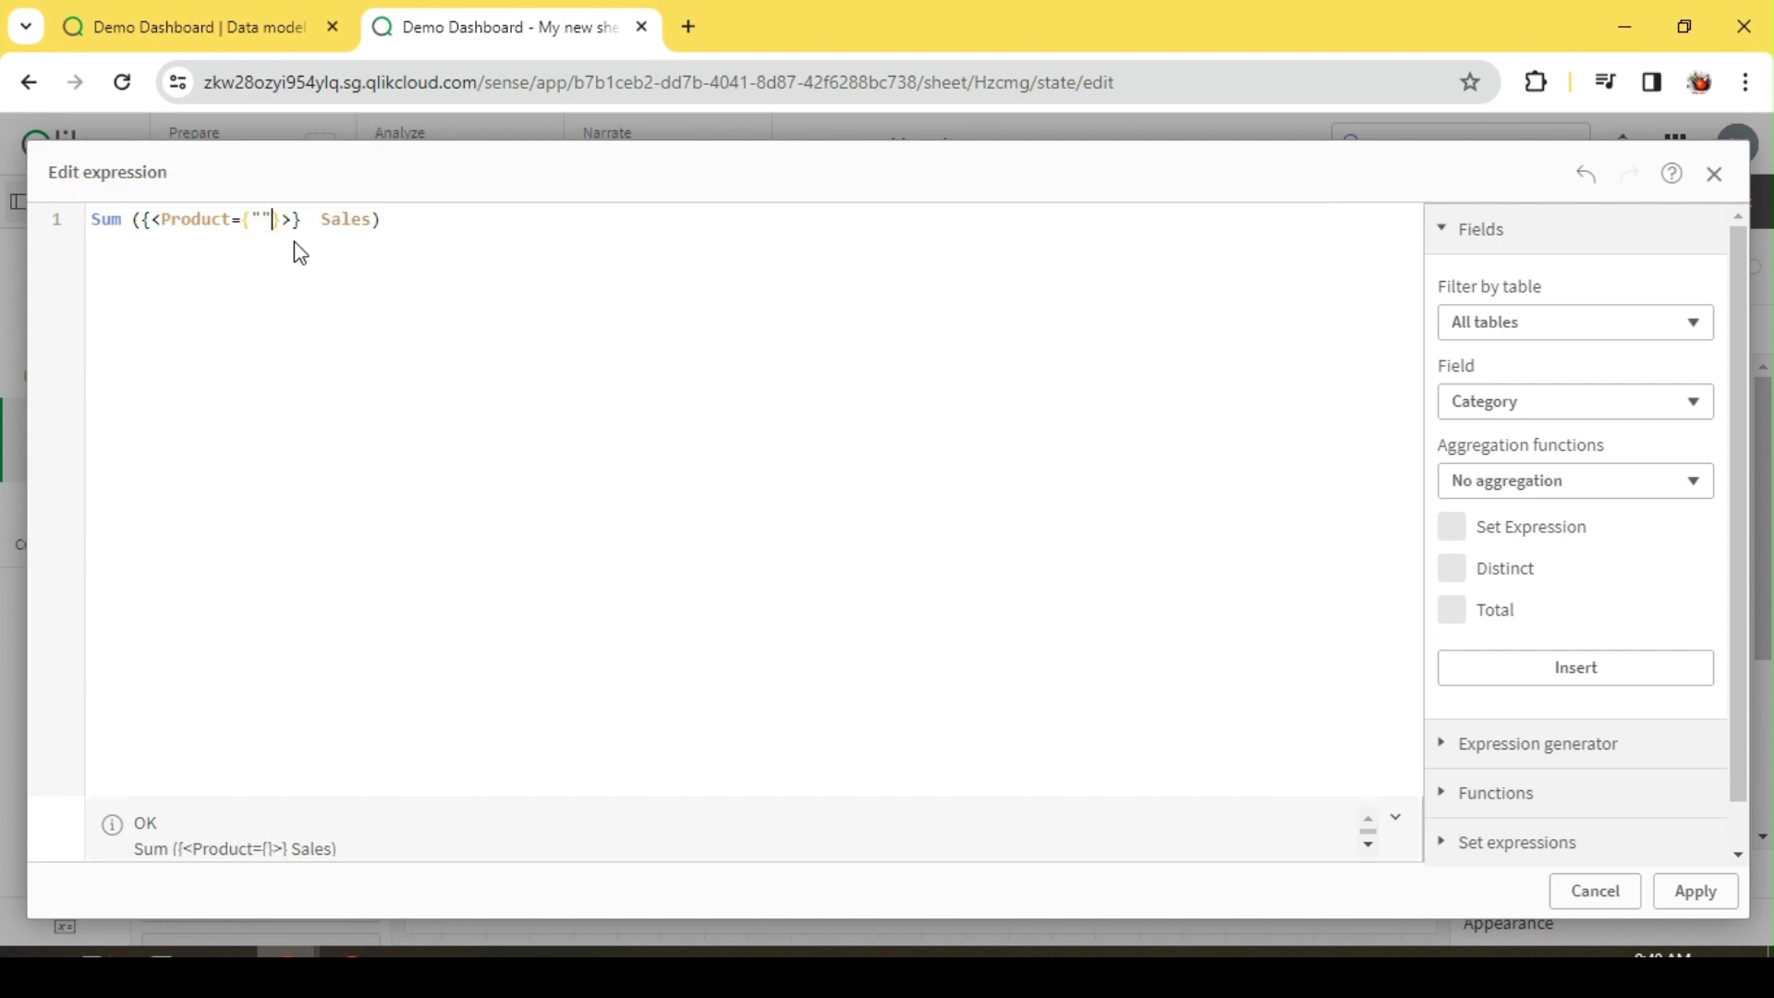
{"action": "type", "text": "S"}
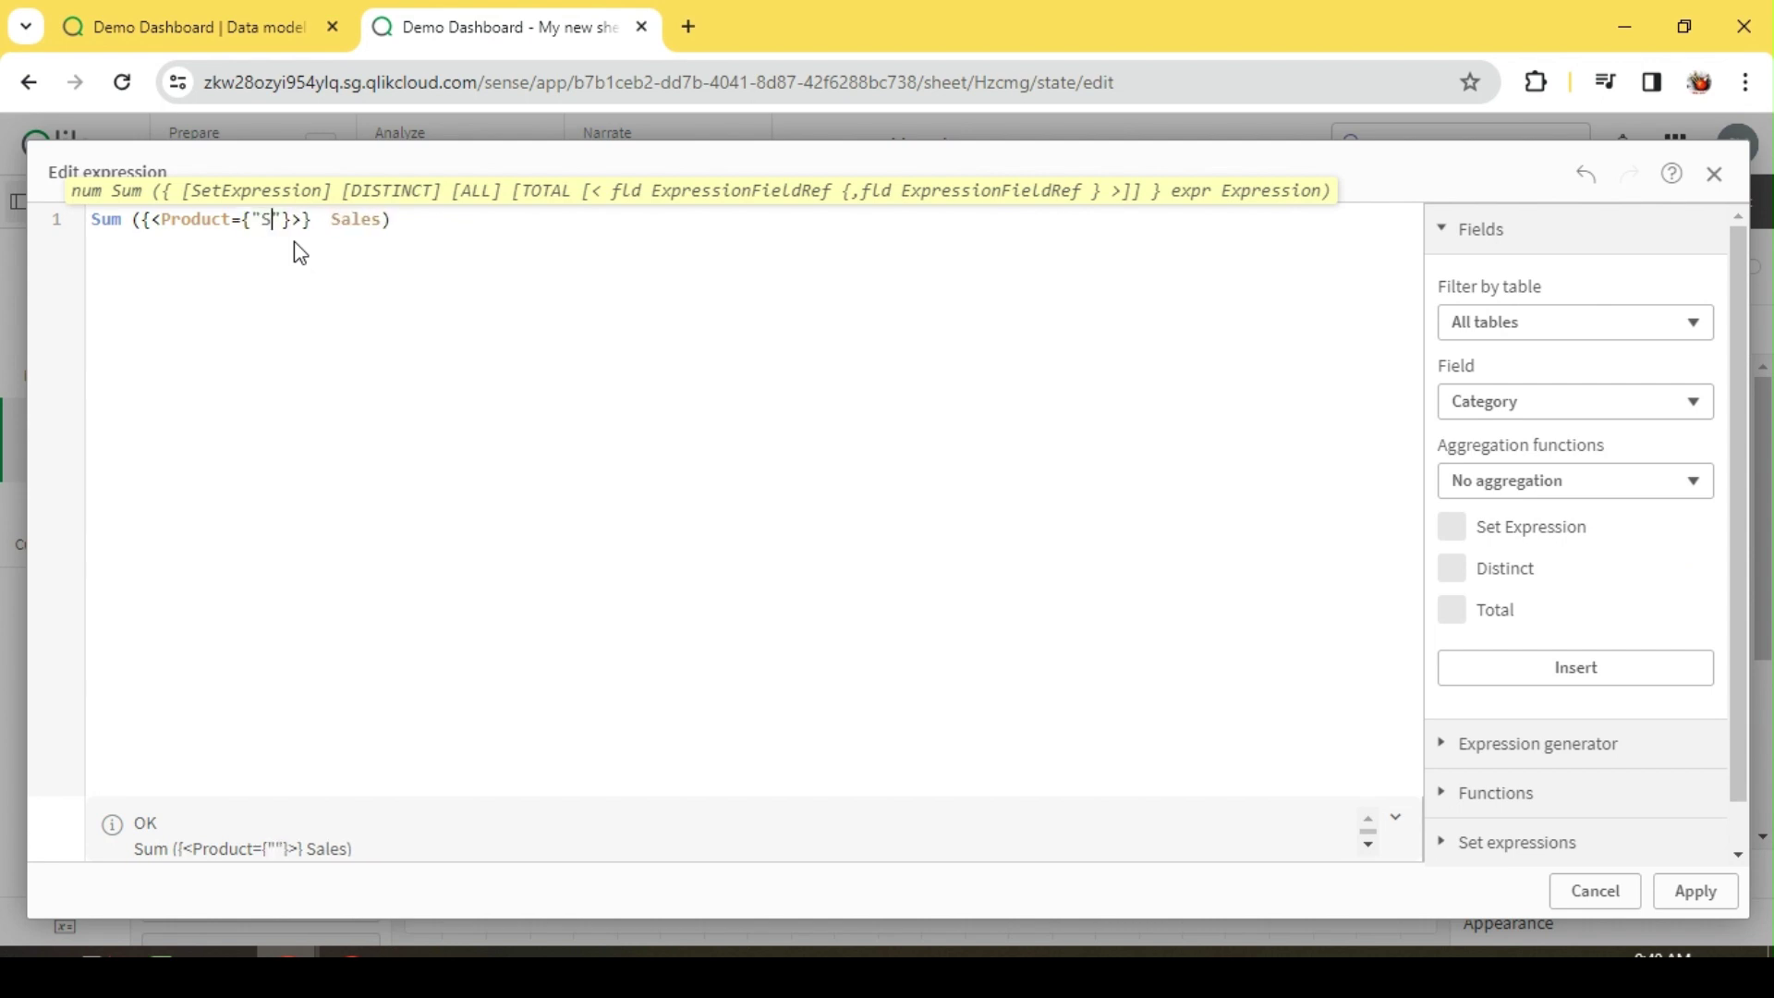
{"action": "type", "text": "*"}
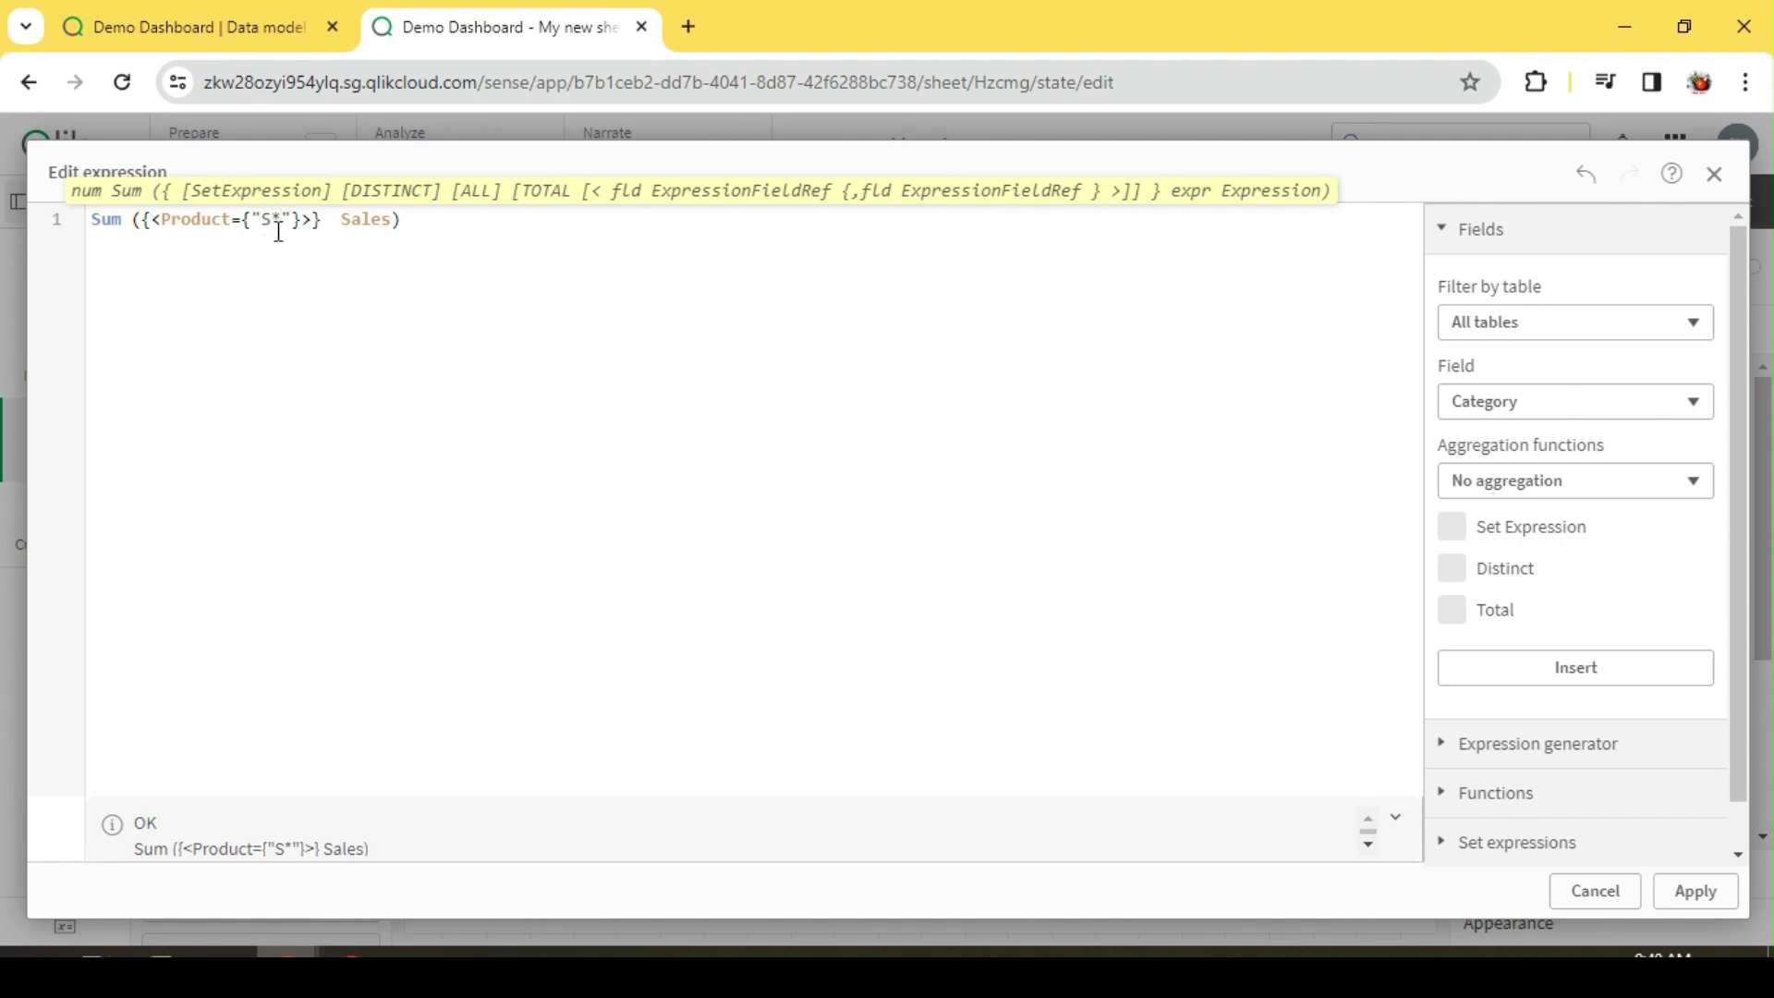
{"action": "left_click", "coordinate": [1697, 888]}
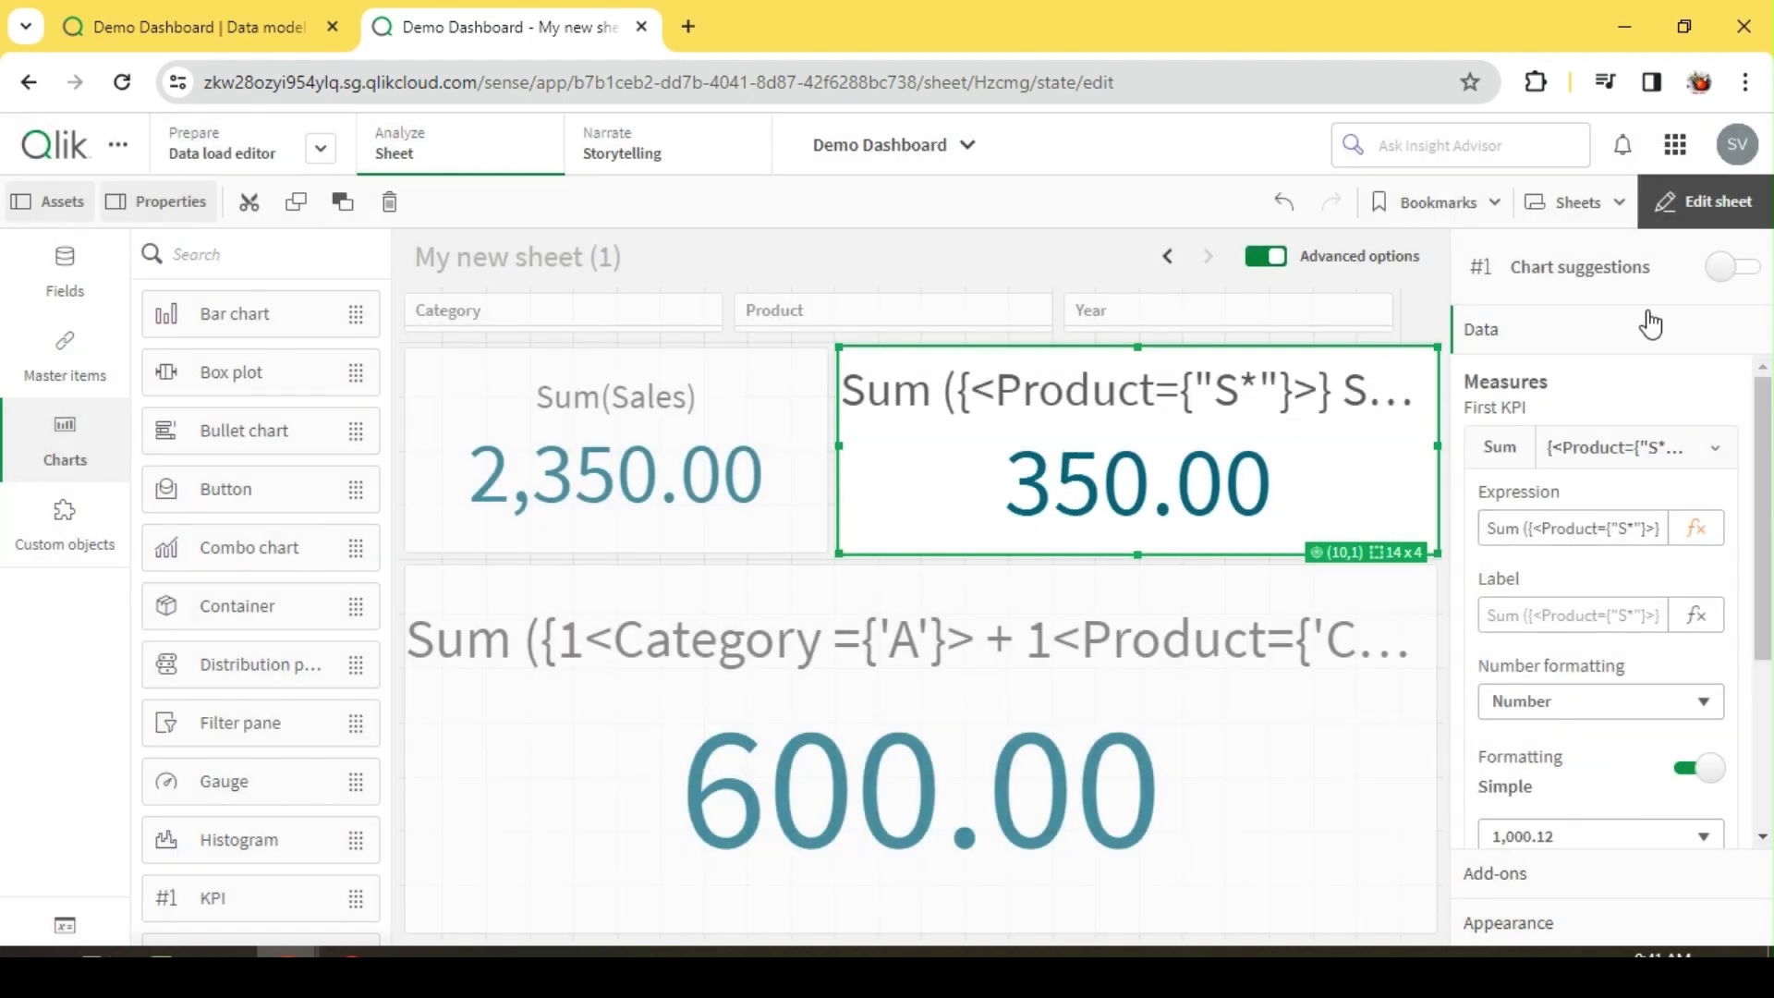
Leave edit mode, filter Product to Shampoo and Soap to check the 350.00 total, then clear selections
{"action": "left_click", "coordinate": [1707, 203]}
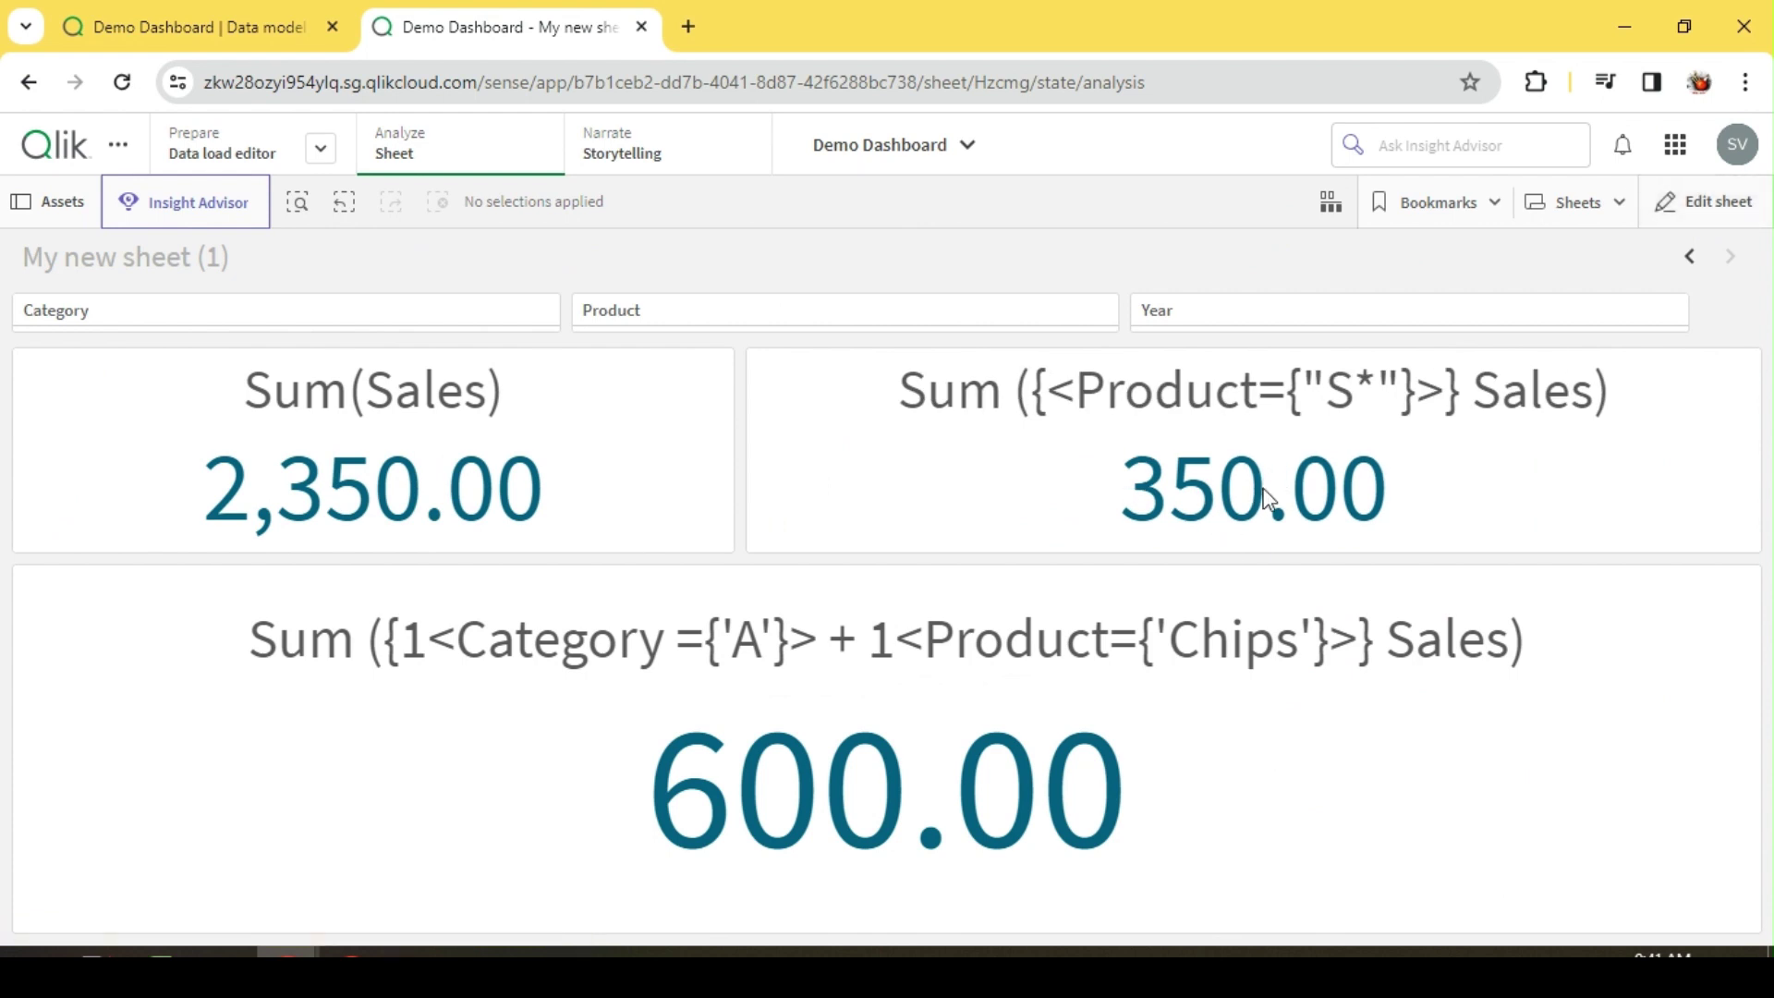
{"action": "left_click", "coordinate": [679, 324]}
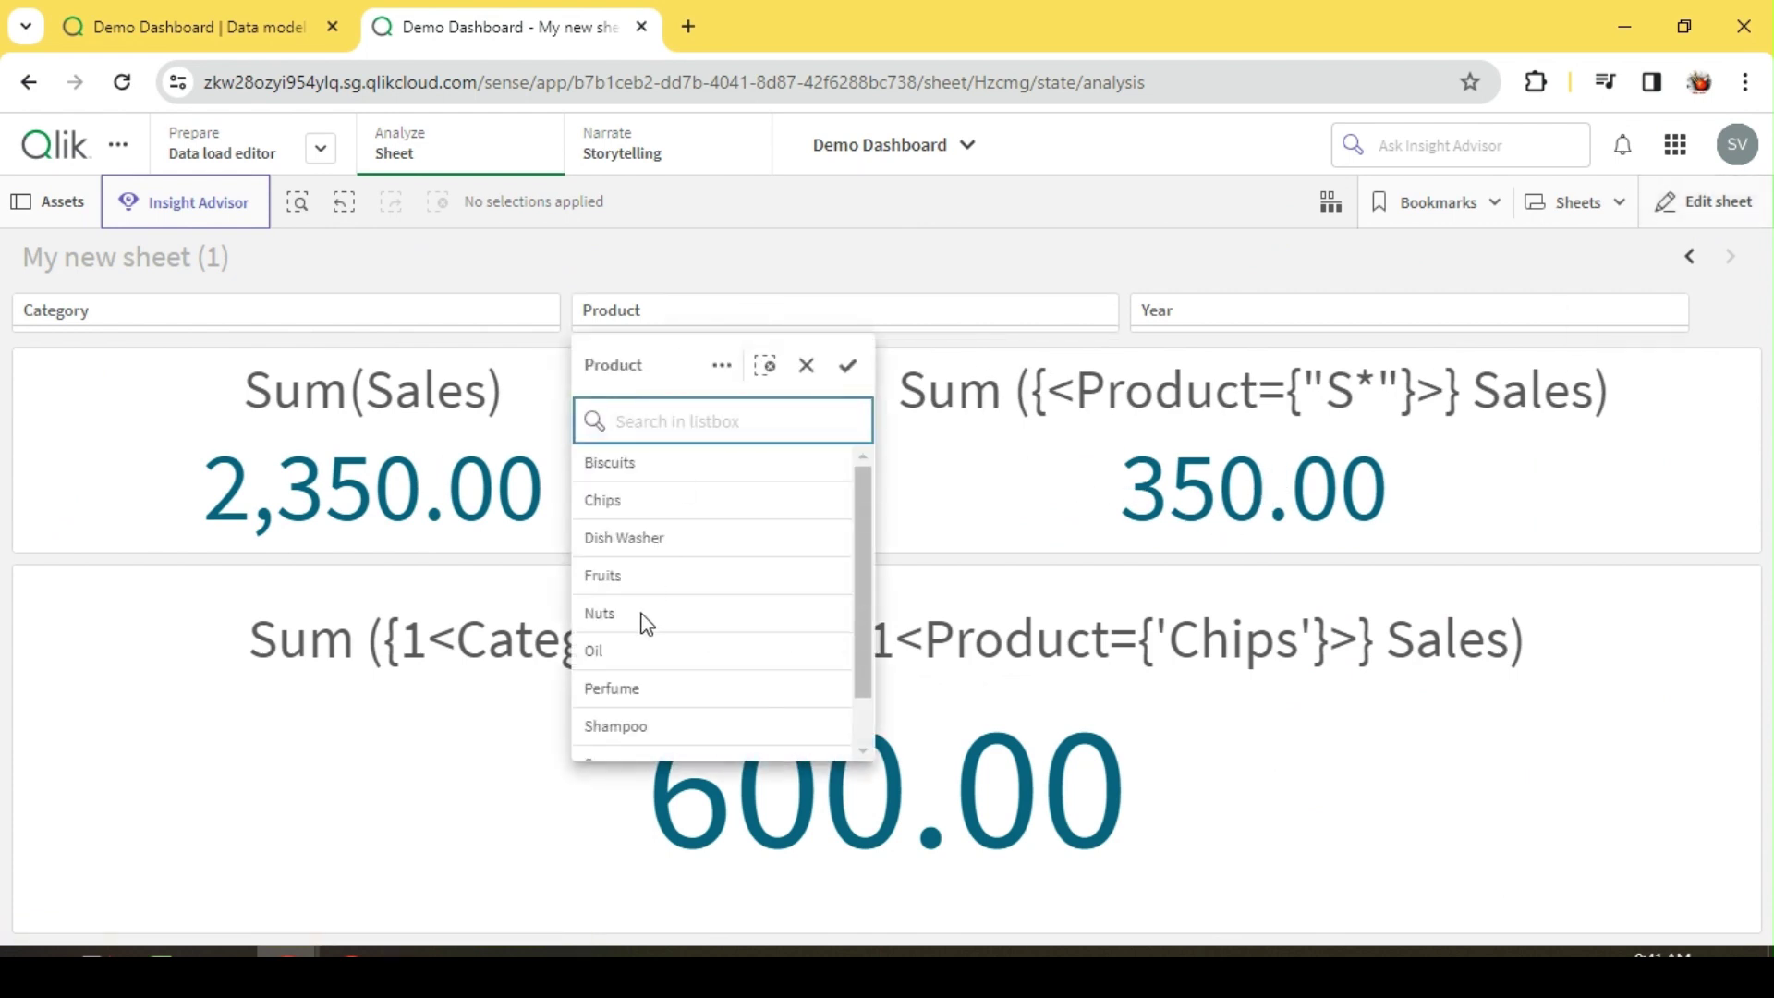
{"action": "scroll", "coordinate": [645, 624], "scroll_direction": "down", "scroll_amount": 1}
{"action": "left_click", "coordinate": [638, 674]}
{"action": "left_click", "coordinate": [634, 704]}
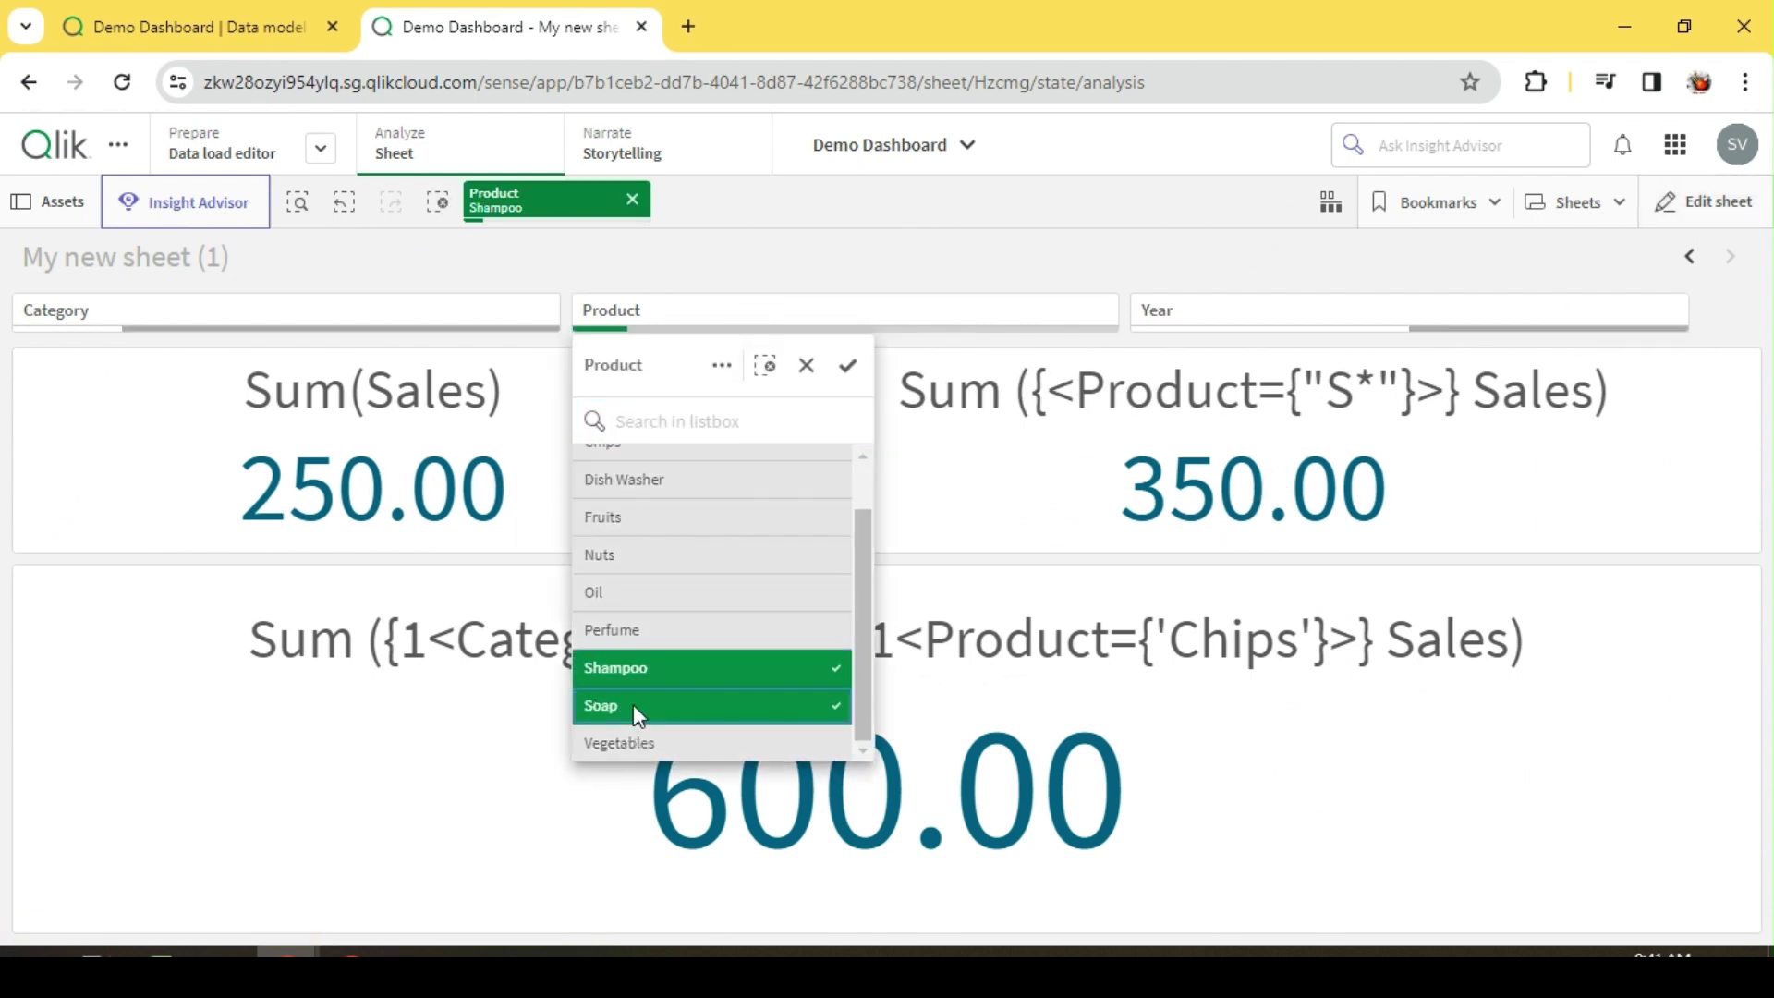
{"action": "left_click", "coordinate": [654, 309]}
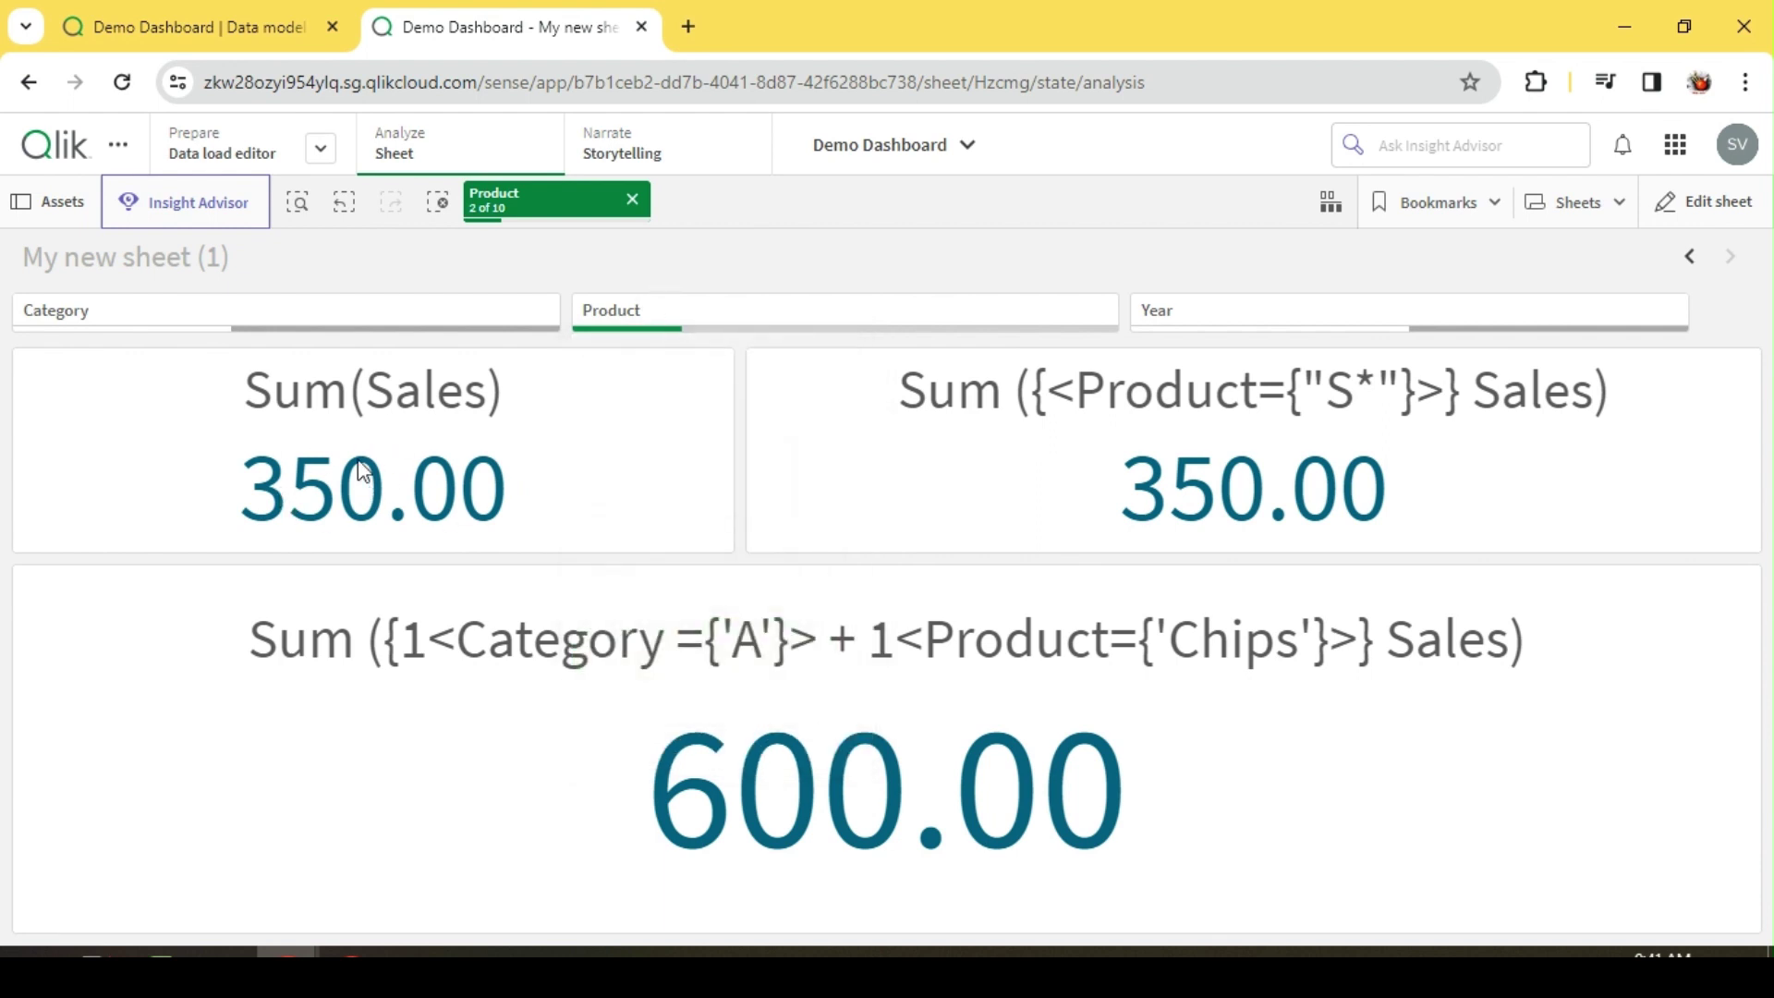
{"action": "left_click", "coordinate": [437, 202]}
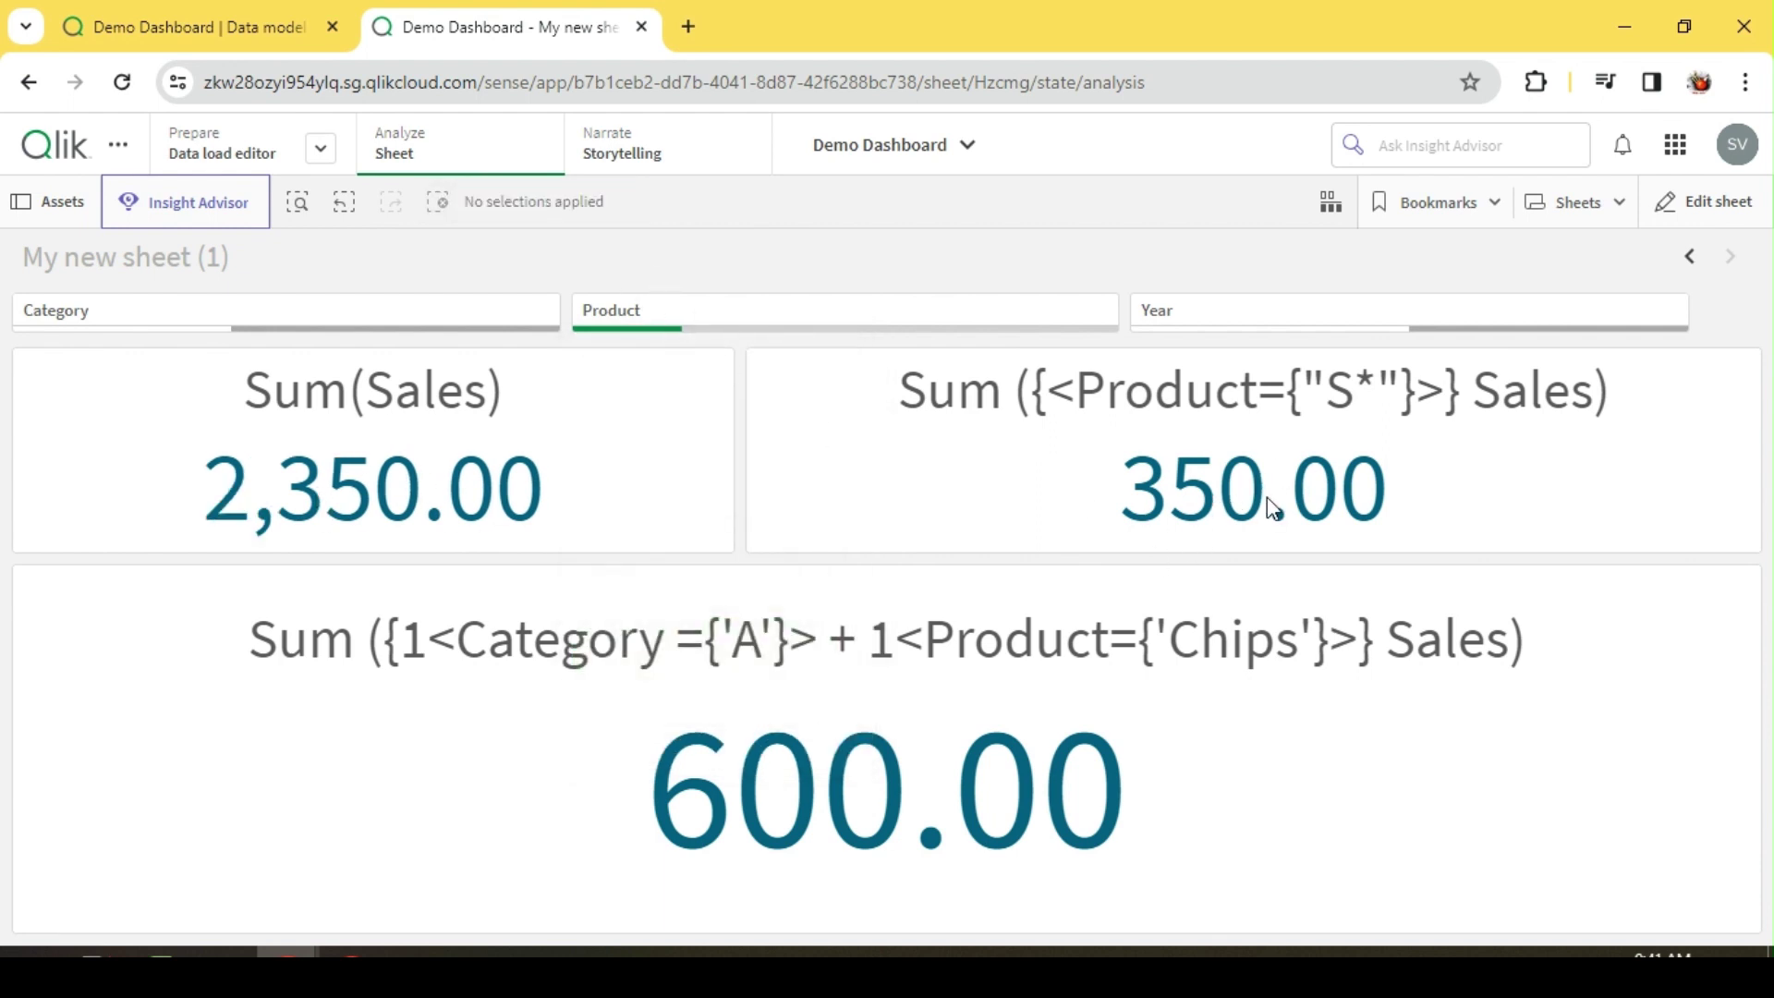